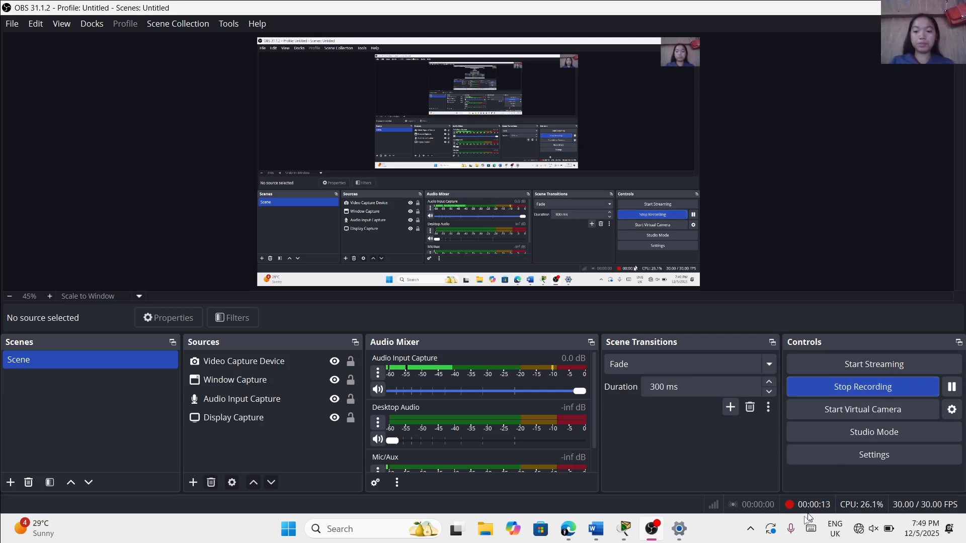
Switch to Cisco Packet Tracer with the Word document alongside and place three 1841 routers in a triangle on the empty workspace
{"action": "mouse_move", "coordinate": [650, 529]}
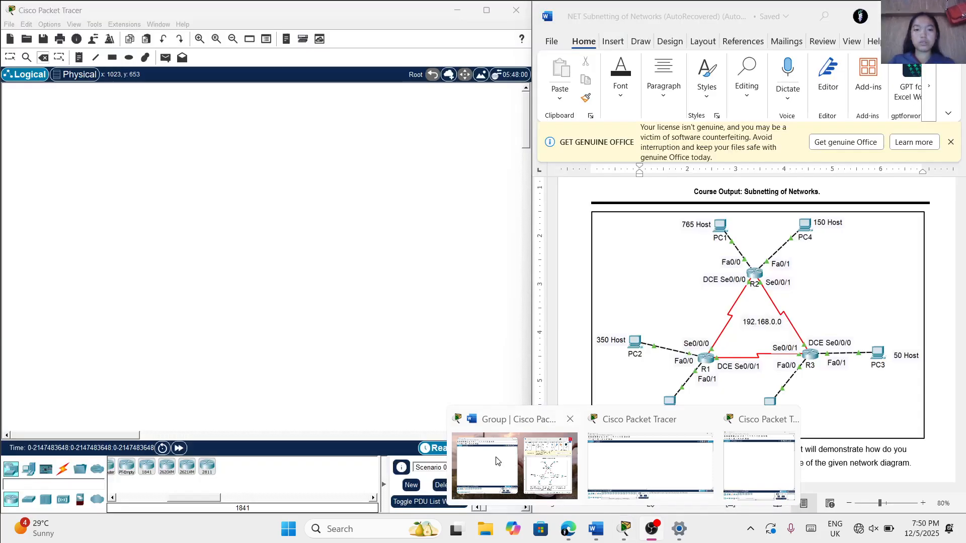
{"action": "left_click", "coordinate": [496, 461]}
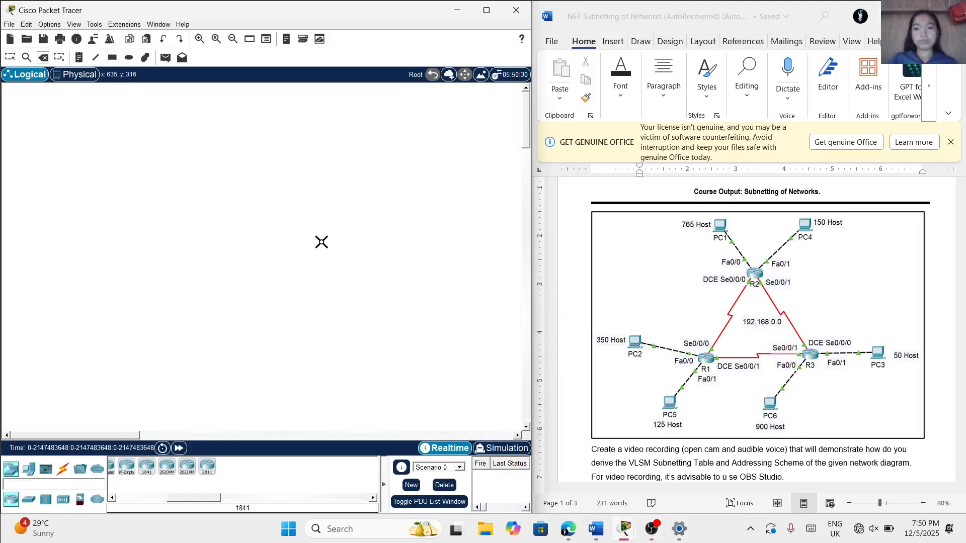
{"action": "left_click", "coordinate": [147, 468]}
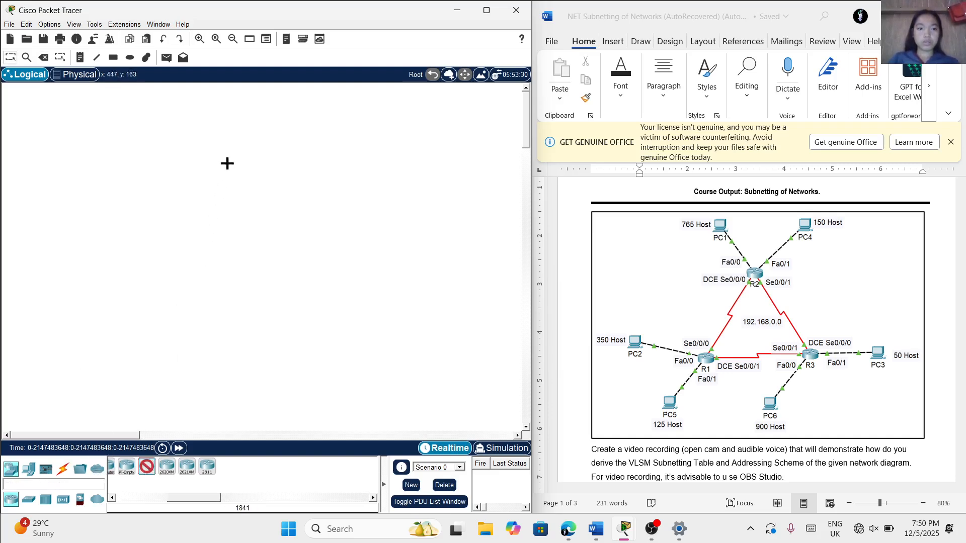
{"action": "left_click", "coordinate": [244, 166]}
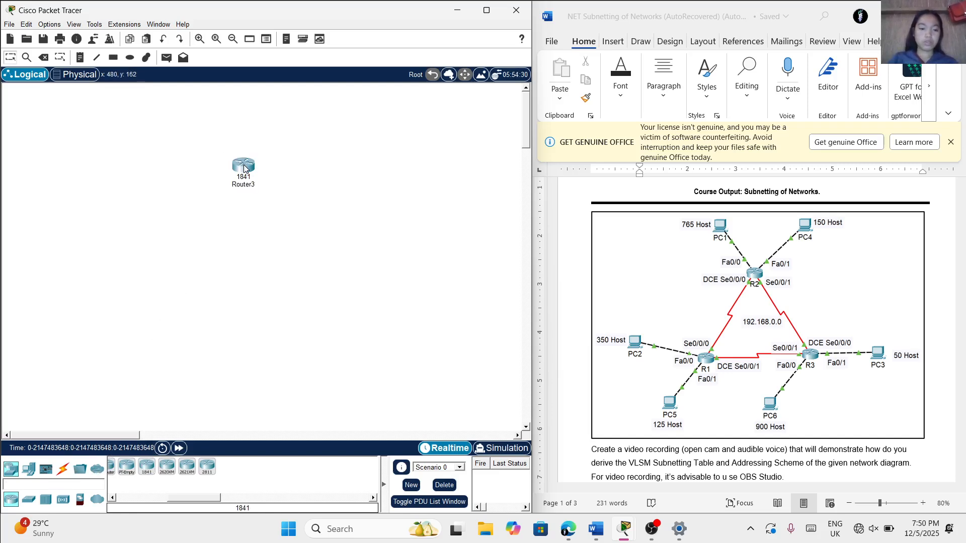
{"action": "left_click", "coordinate": [148, 469]}
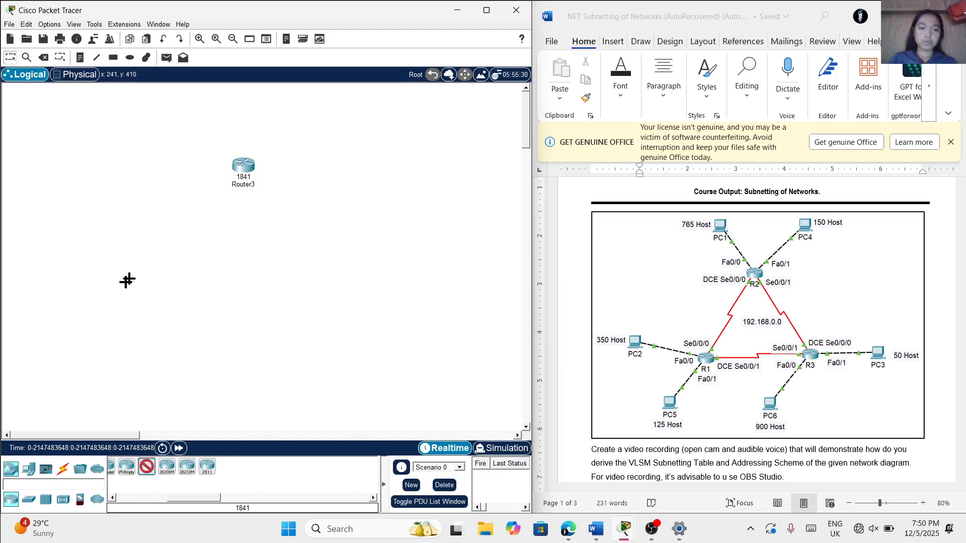
{"action": "left_click", "coordinate": [157, 277]}
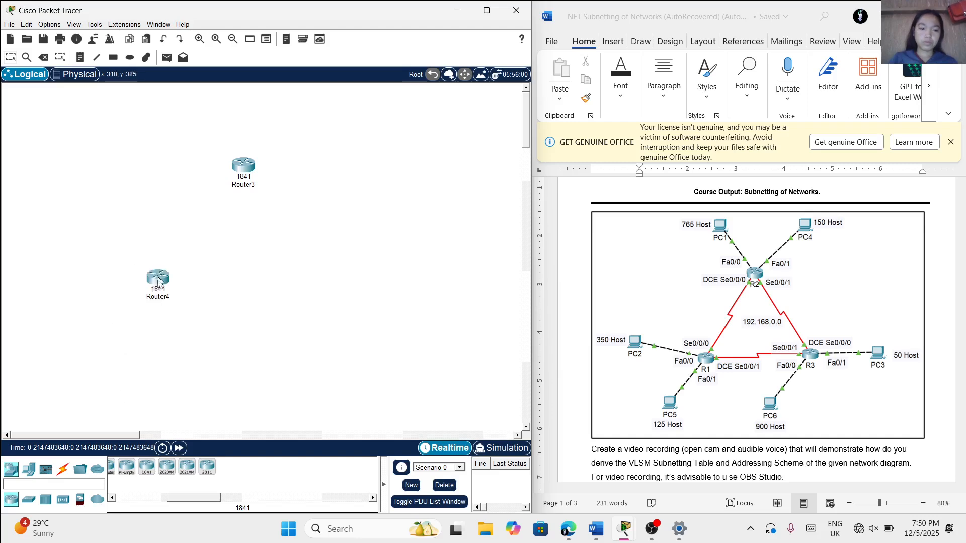
{"action": "left_click", "coordinate": [144, 468]}
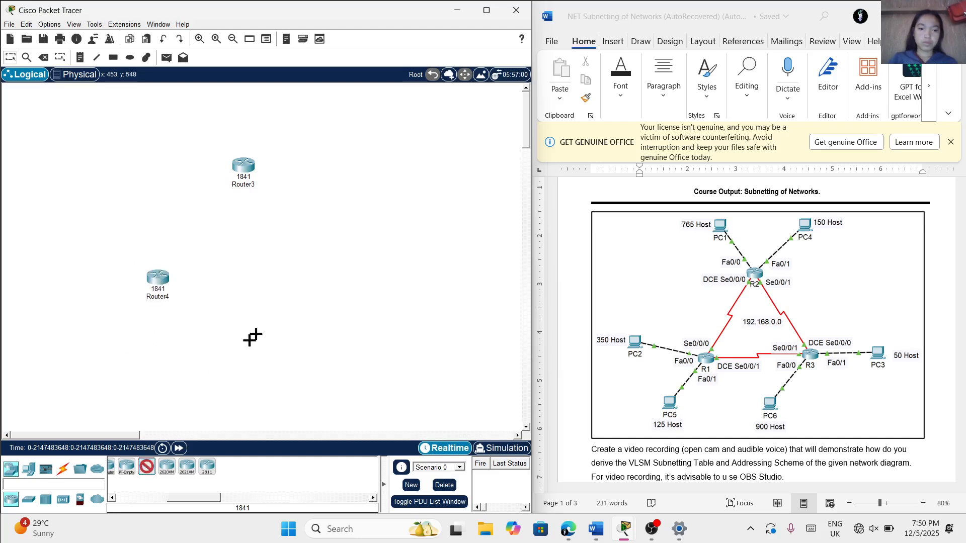
{"action": "left_click", "coordinate": [316, 279]}
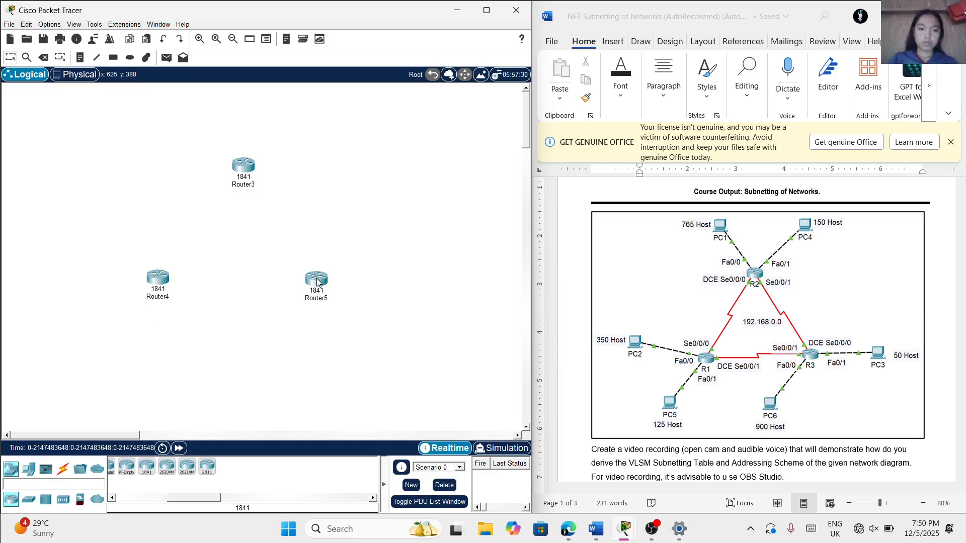
Rename the lower-left router of the triangle as R1
{"action": "left_click", "coordinate": [157, 297]}
{"action": "key", "text": "Caps_Lock"}
{"action": "type", "text": "r1"}
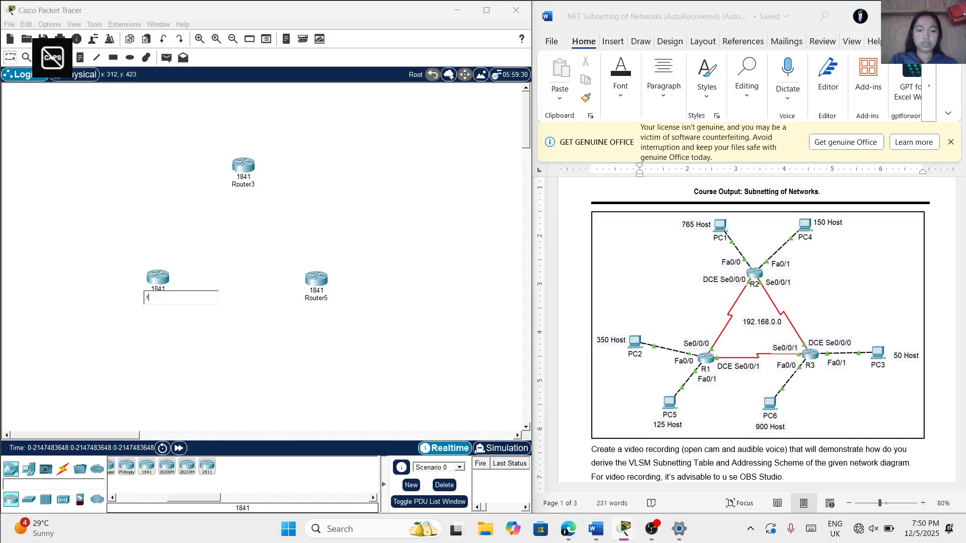
{"action": "key", "text": "BackSpace"}
{"action": "key", "text": "BackSpace"}
{"action": "key", "text": "Caps_Lock"}
{"action": "type", "text": "R1"}
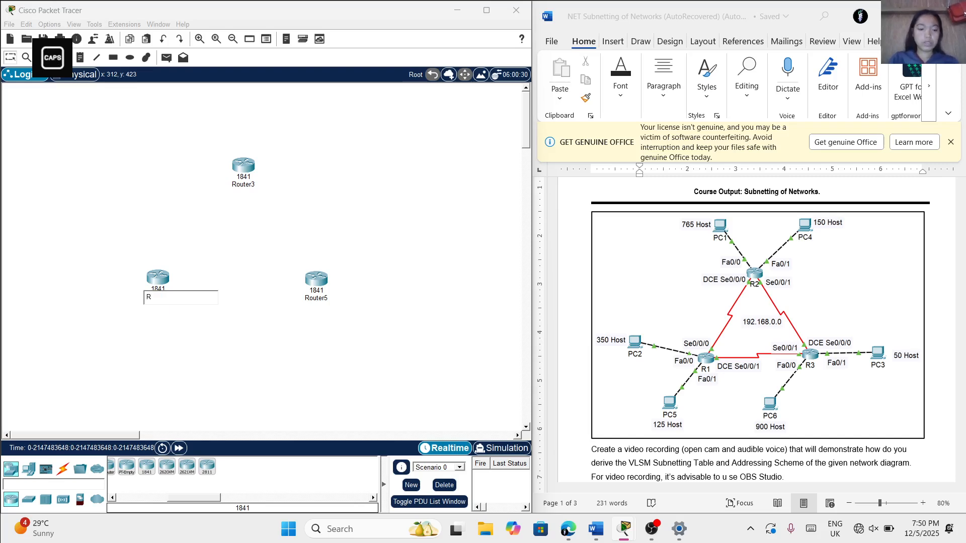
Rename the router at the triangle's apex as R2 and the lower-right router as R3
{"action": "left_click", "coordinate": [251, 185]}
{"action": "key", "text": "ctrl+a"}
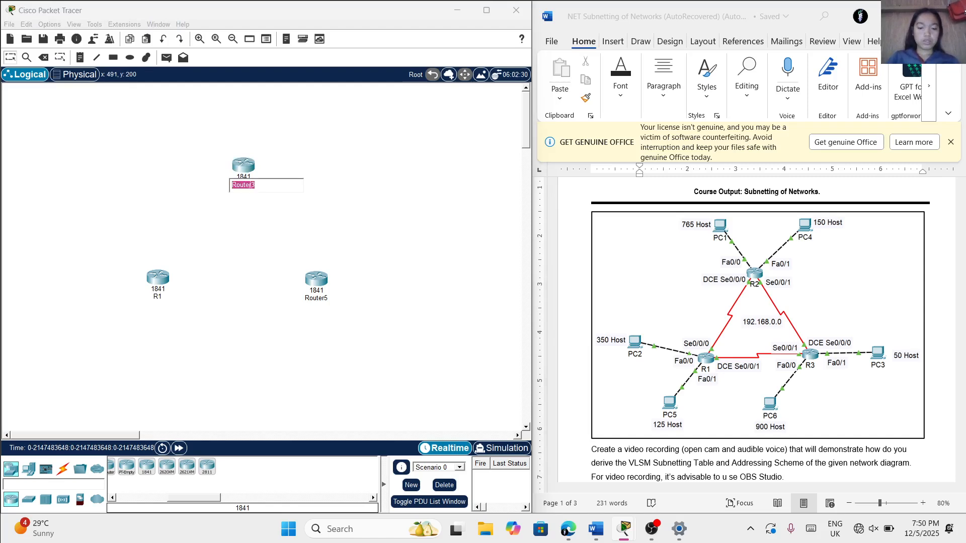
{"action": "type", "text": "R2"}
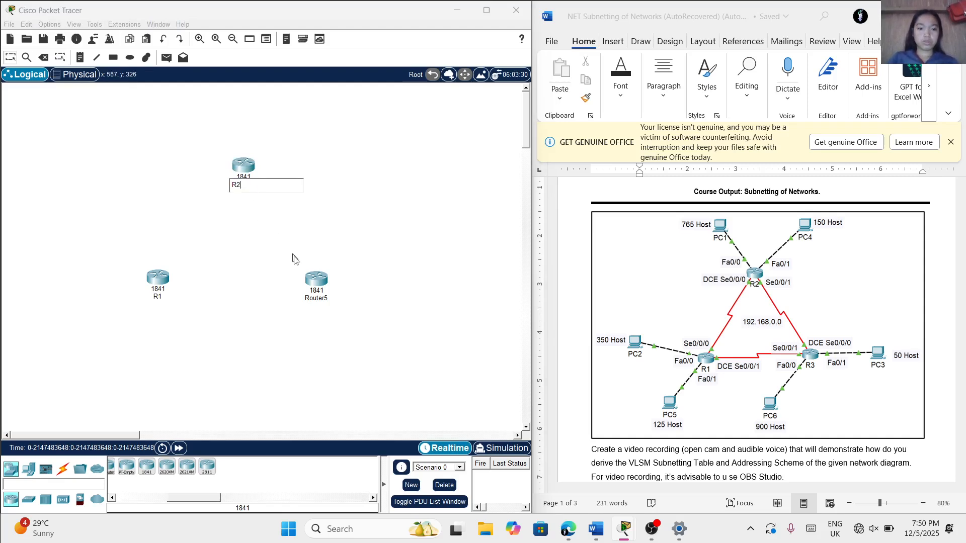
{"action": "left_click", "coordinate": [324, 301]}
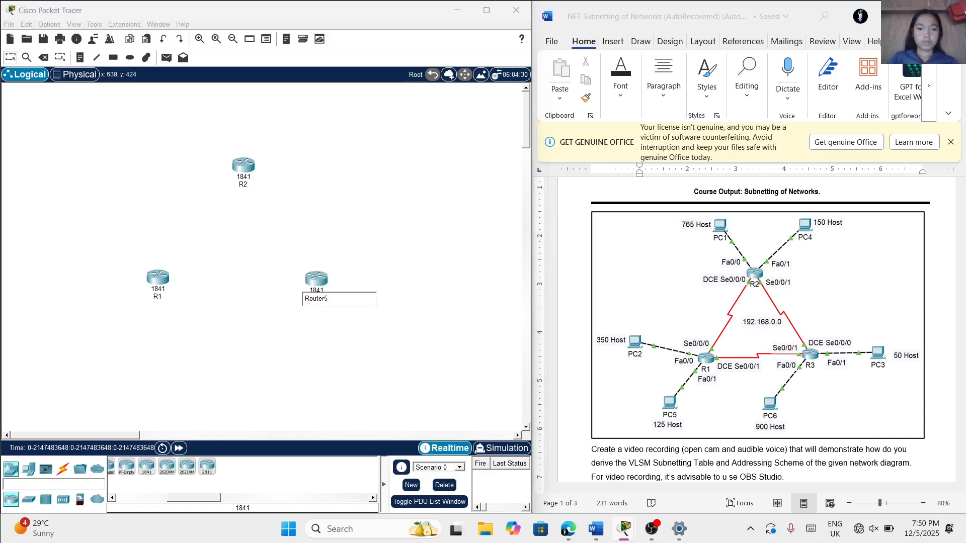
{"action": "key", "text": "ctrl+a"}
{"action": "type", "text": "R3"}
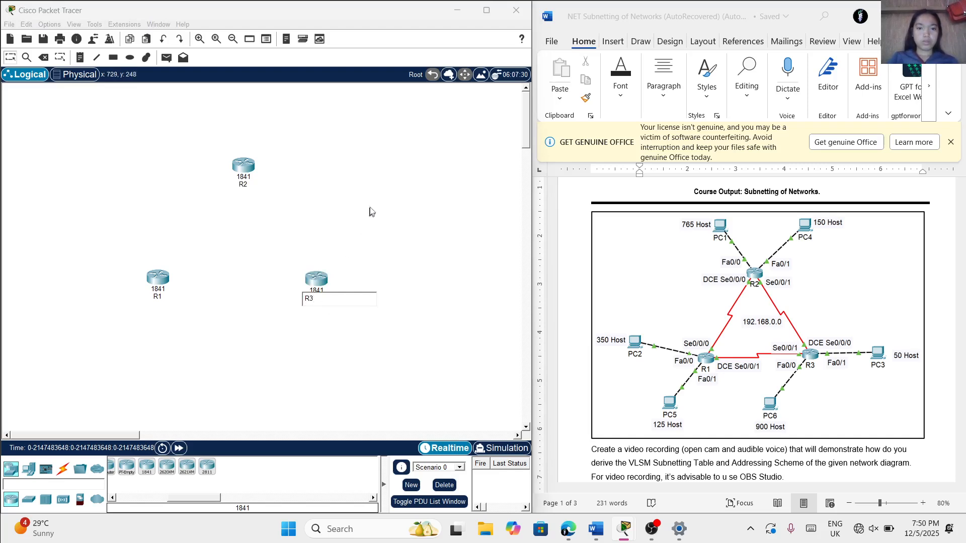
{"action": "key", "text": "Return"}
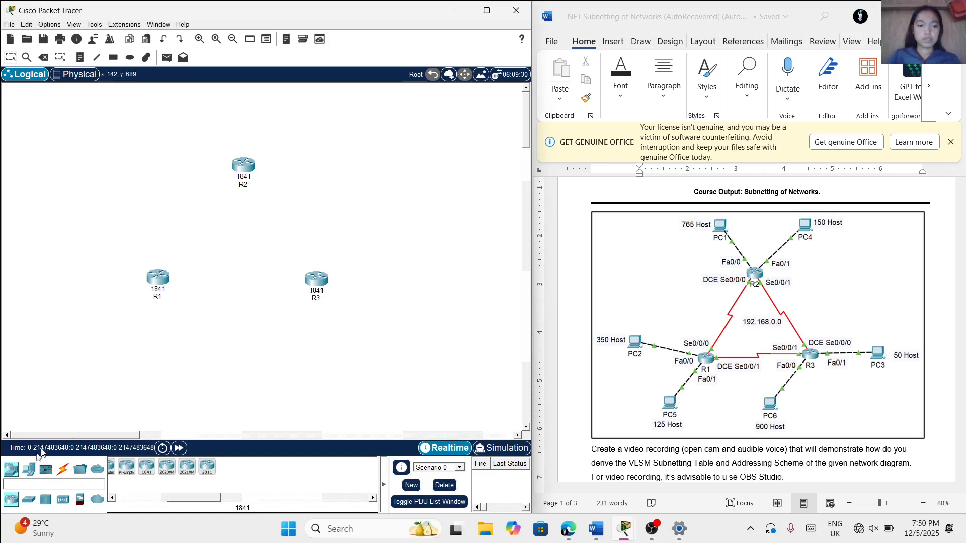
Place three PCs in the workspace: one below R3, one above and left of R2, and one below and left of R1
{"action": "left_click", "coordinate": [29, 469]}
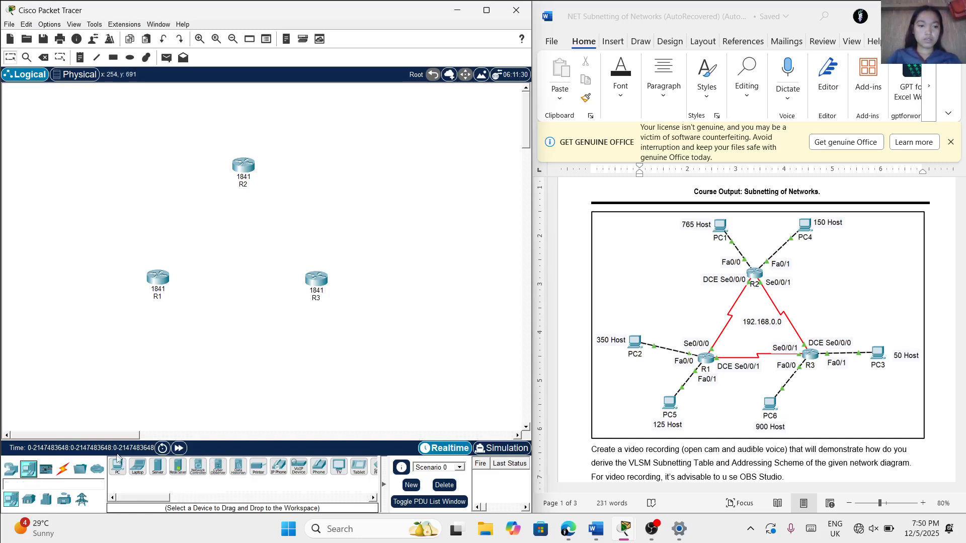
{"action": "left_click", "coordinate": [113, 471]}
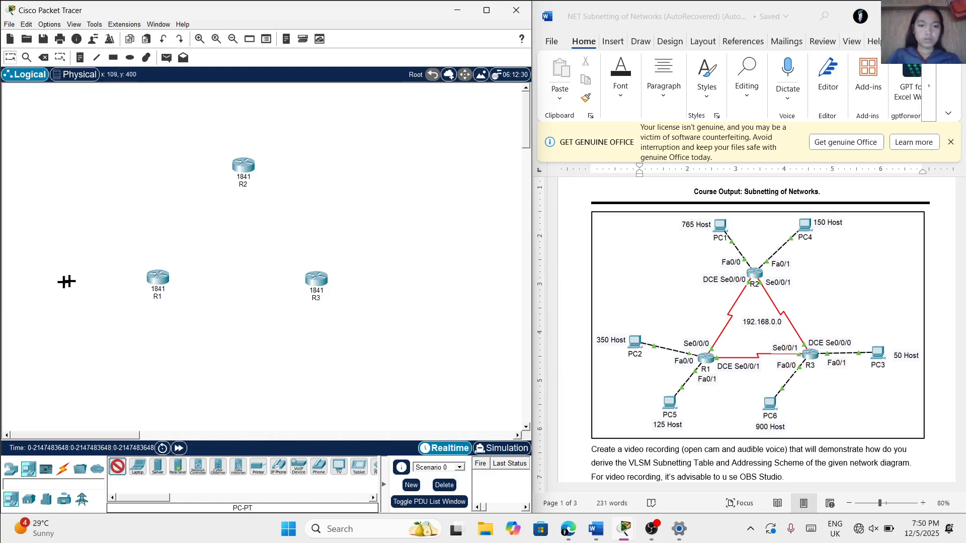
{"action": "left_click", "coordinate": [308, 377]}
{"action": "left_click", "coordinate": [123, 466]}
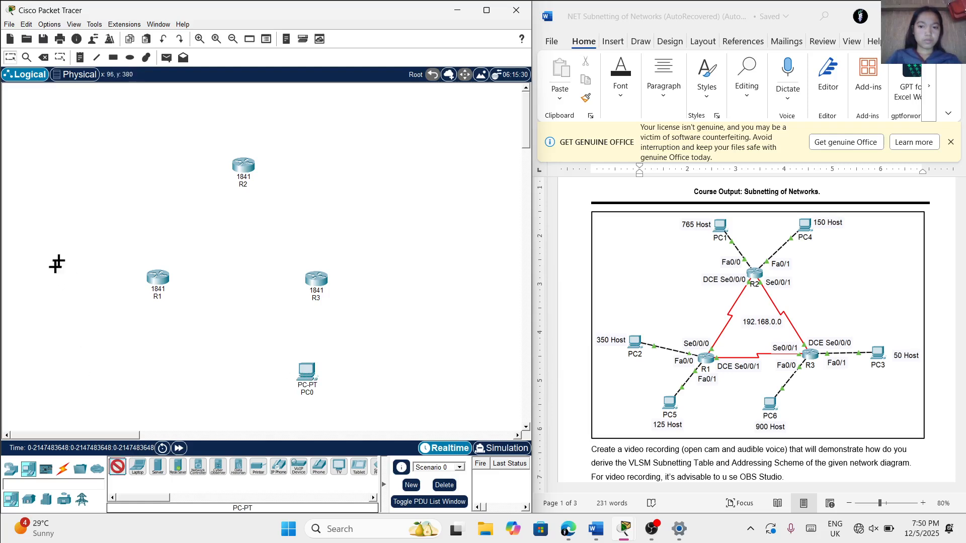
{"action": "left_click", "coordinate": [189, 99]}
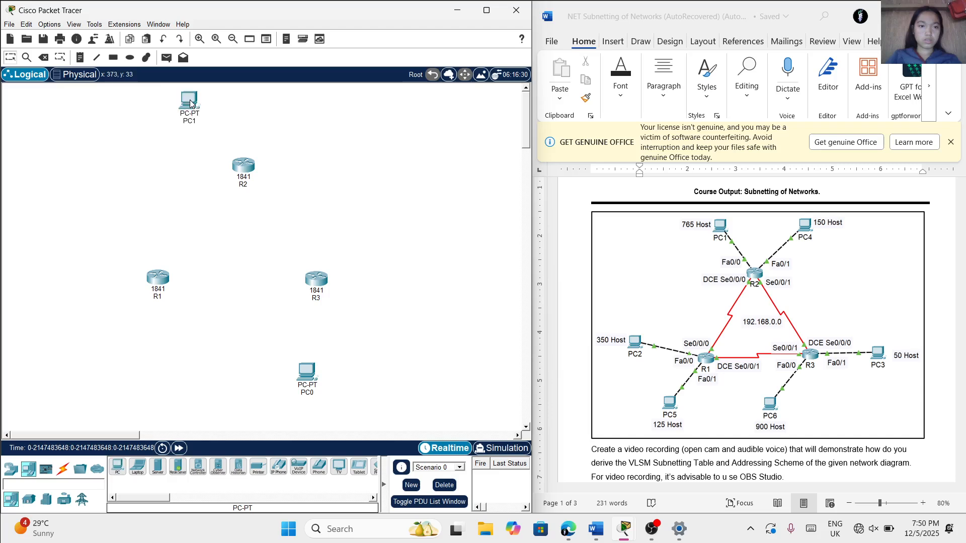
{"action": "left_click", "coordinate": [118, 467]}
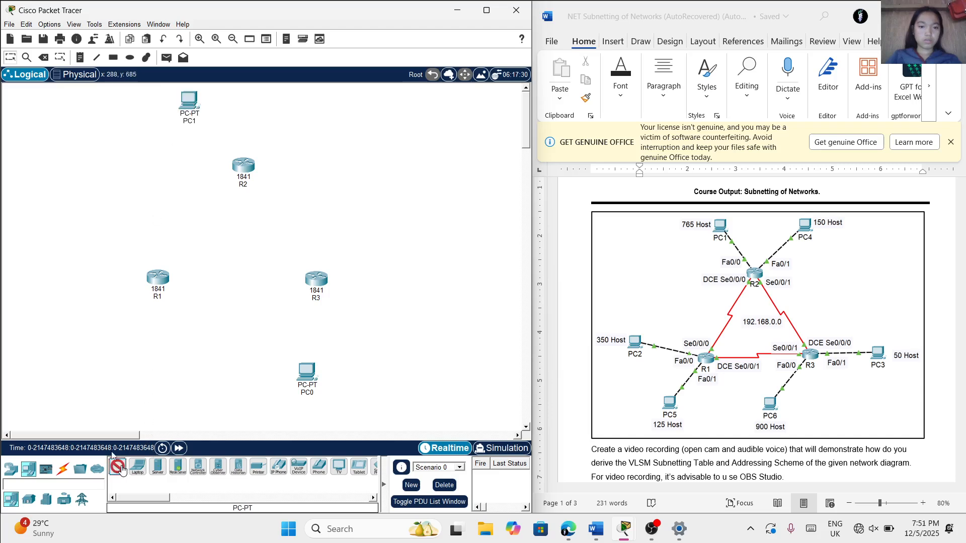
{"action": "left_click", "coordinate": [54, 317]}
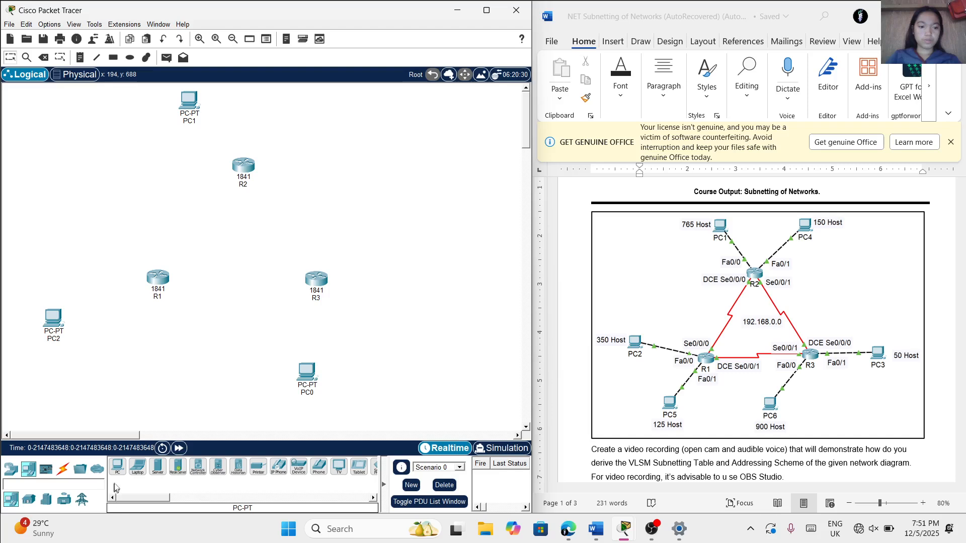
Add three more PCs: one below and right of R3, one above and right of R2, and one below R1
{"action": "left_click", "coordinate": [115, 467]}
{"action": "left_click", "coordinate": [412, 336]}
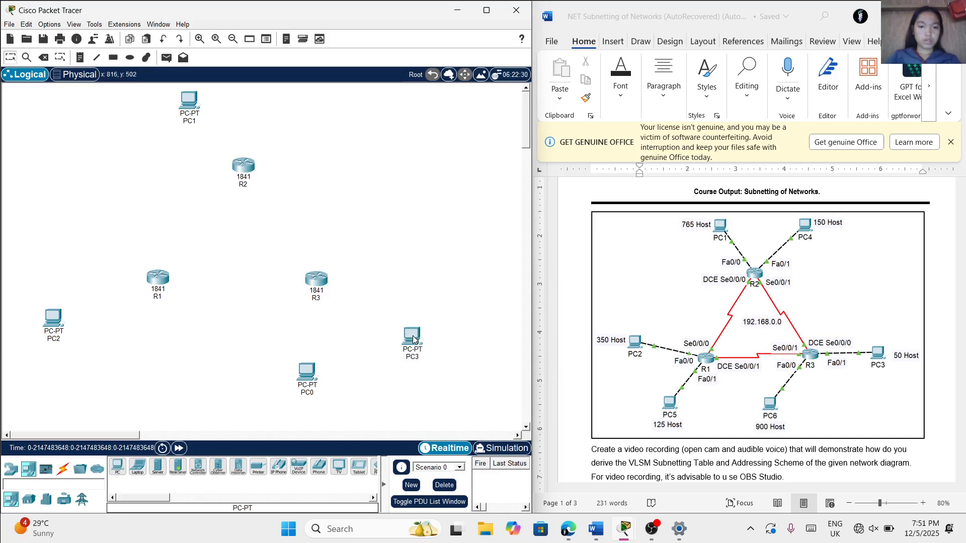
{"action": "left_click", "coordinate": [124, 463]}
{"action": "left_click", "coordinate": [321, 102]}
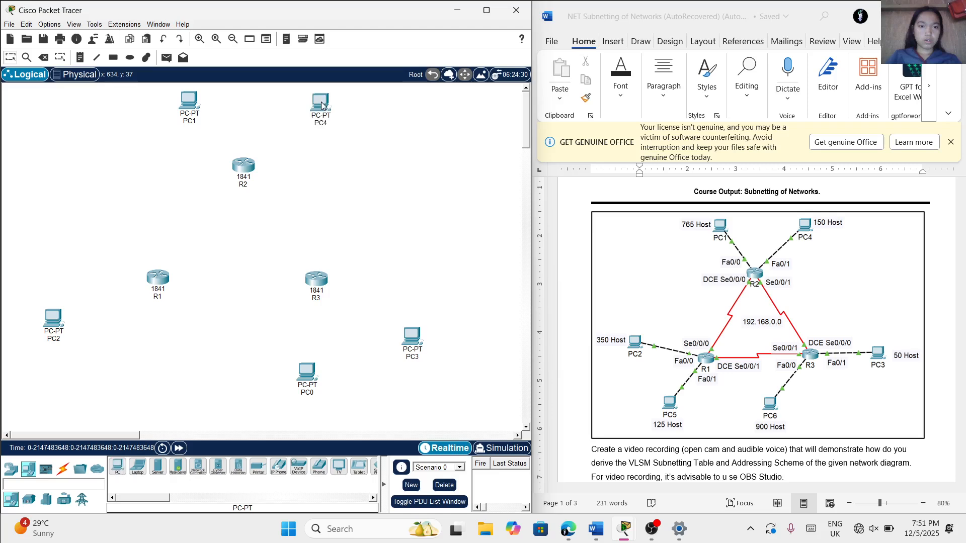
{"action": "left_click", "coordinate": [117, 468]}
{"action": "left_click", "coordinate": [123, 382]}
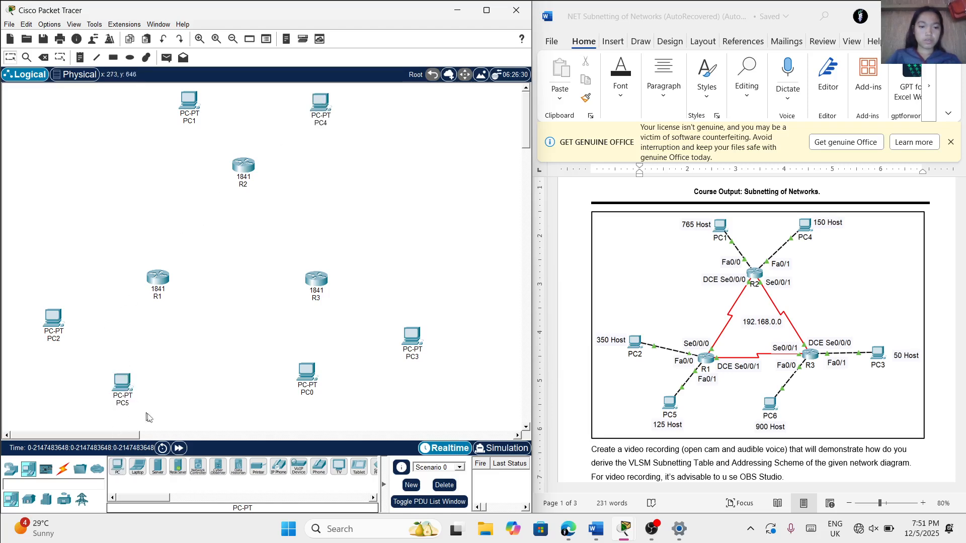
Rename PC0, the PC directly below R3, as PC6
{"action": "left_click", "coordinate": [311, 394]}
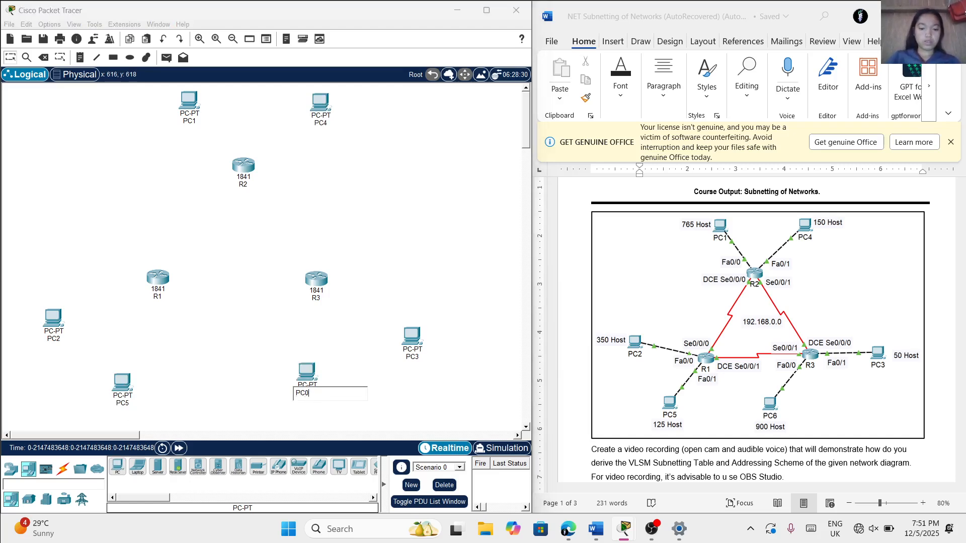
{"action": "type", "text": "6"}
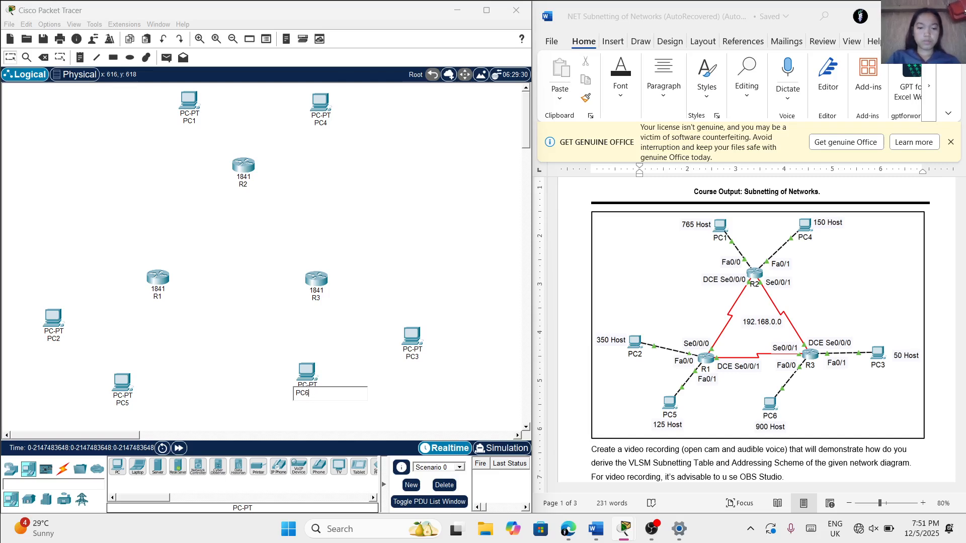
{"action": "key", "text": "Return"}
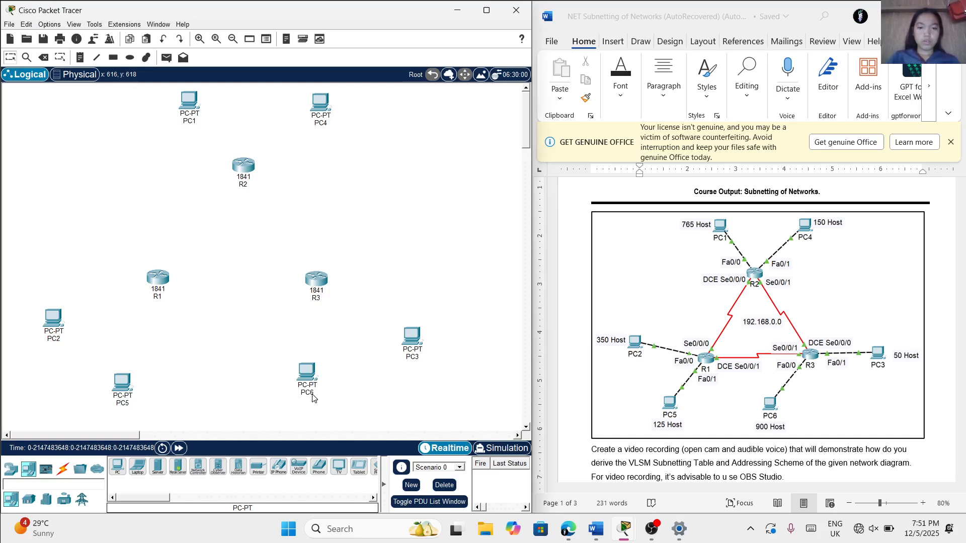
Connect PC2's FastEthernet0 port to R1's FastEthernet0/0 port with a Copper Cross-Over cable
{"action": "left_click", "coordinate": [62, 470]}
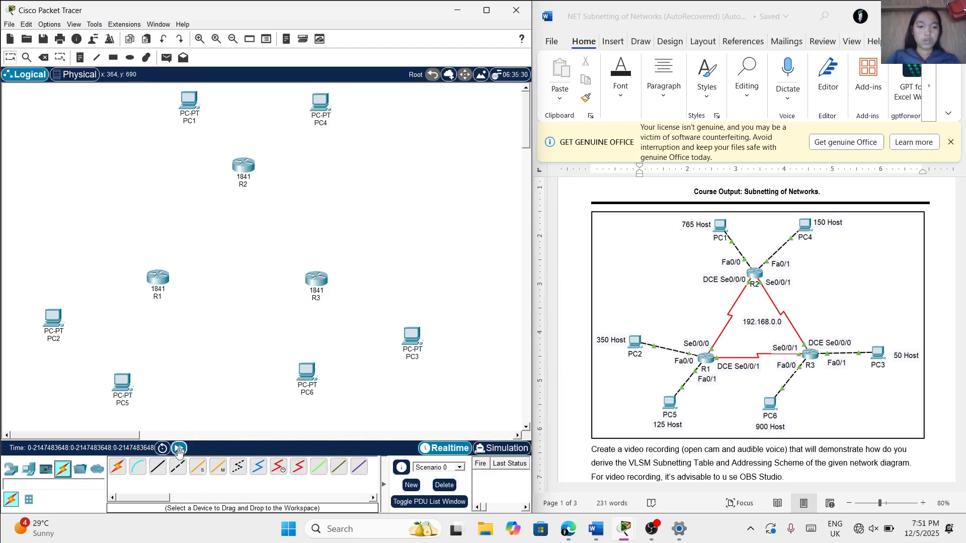
{"action": "left_click", "coordinate": [176, 471]}
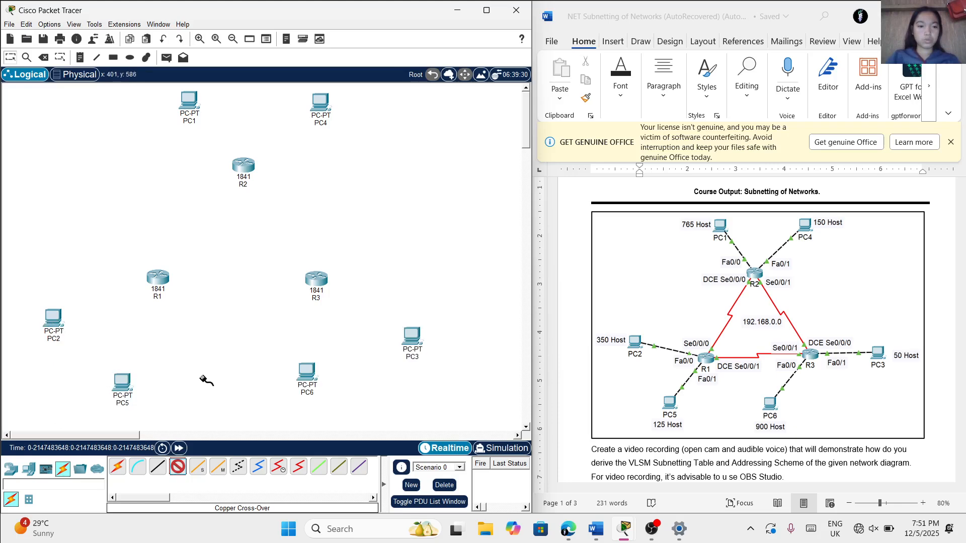
{"action": "left_click", "coordinate": [61, 322]}
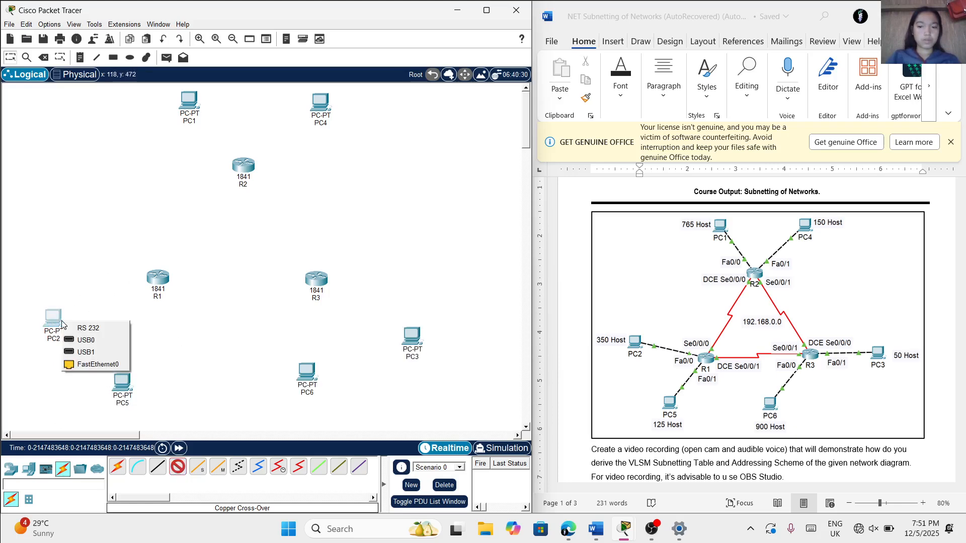
{"action": "left_click", "coordinate": [85, 365]}
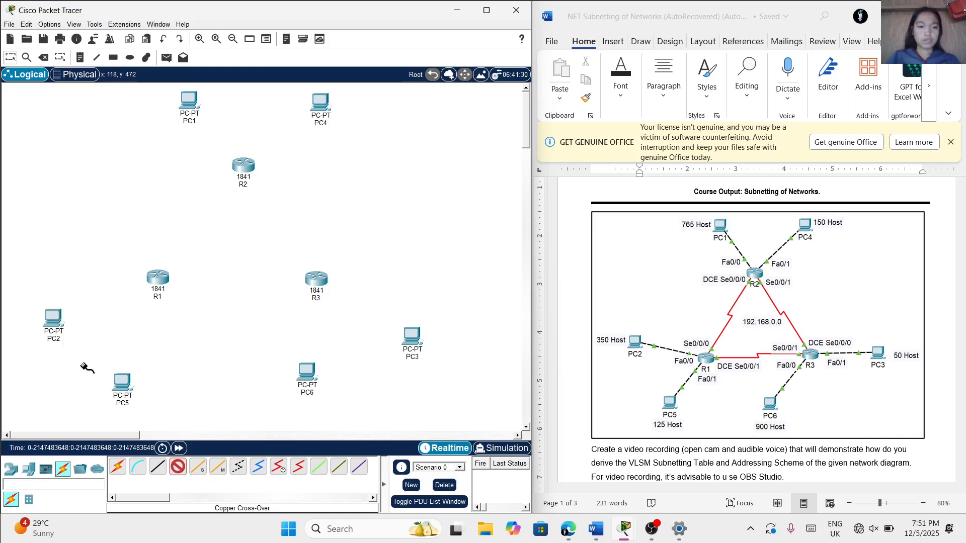
{"action": "left_click", "coordinate": [161, 274]}
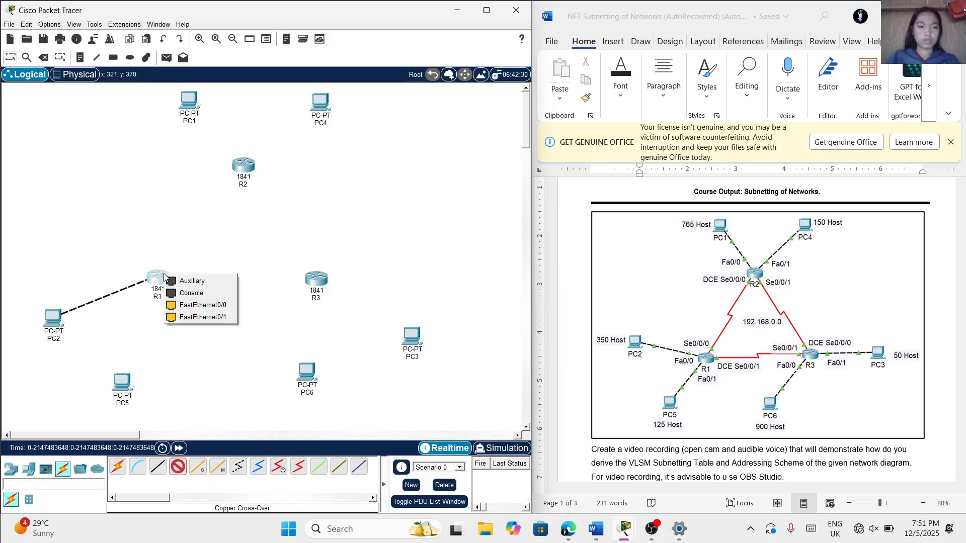
{"action": "left_click", "coordinate": [189, 306]}
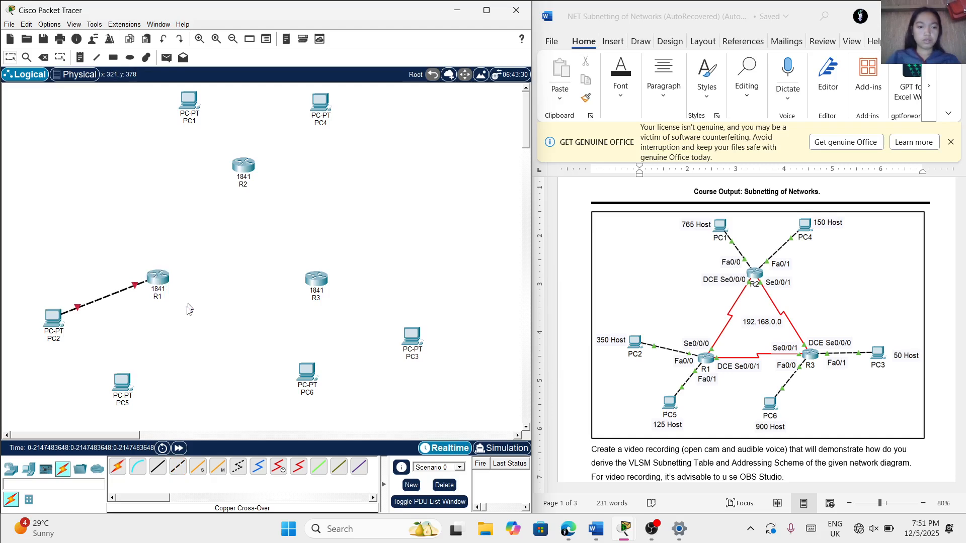
Connect PC5's FastEthernet0 port to R1's FastEthernet0/1 port with a Copper Cross-Over cable
{"action": "left_click", "coordinate": [173, 470]}
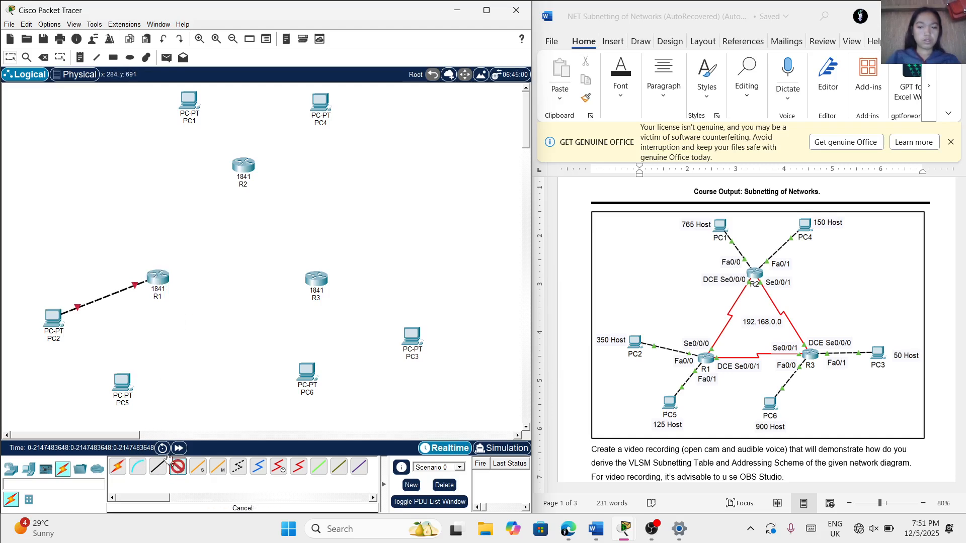
{"action": "left_click", "coordinate": [120, 381]}
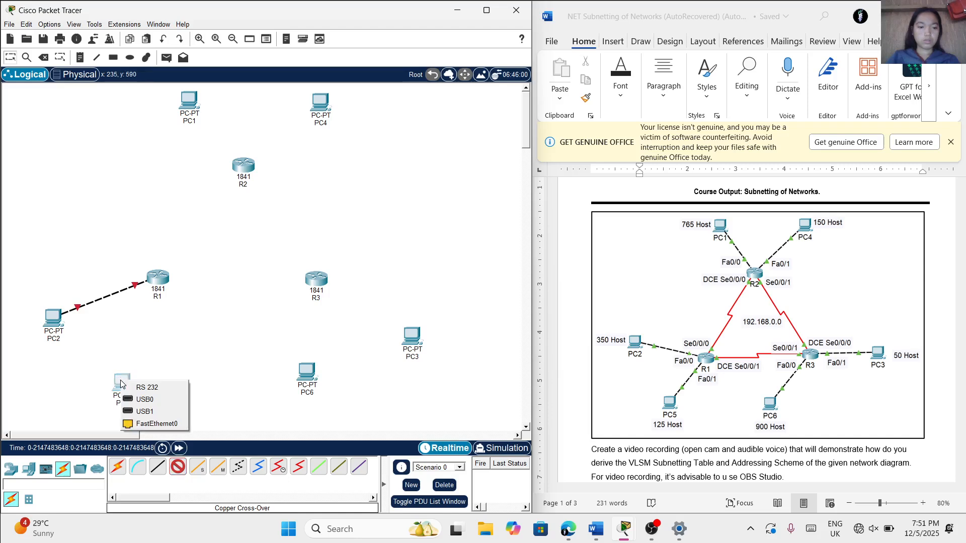
{"action": "left_click", "coordinate": [141, 424]}
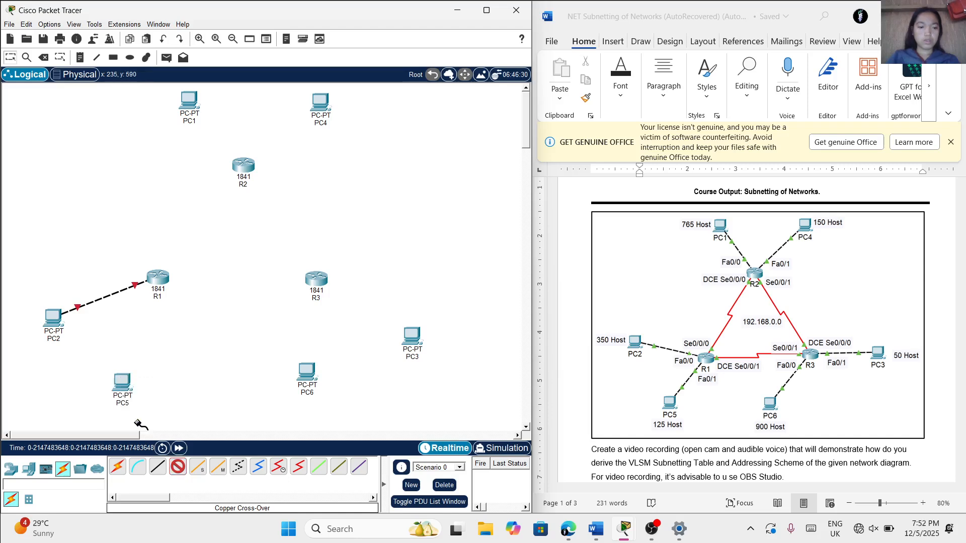
{"action": "left_click", "coordinate": [156, 282]}
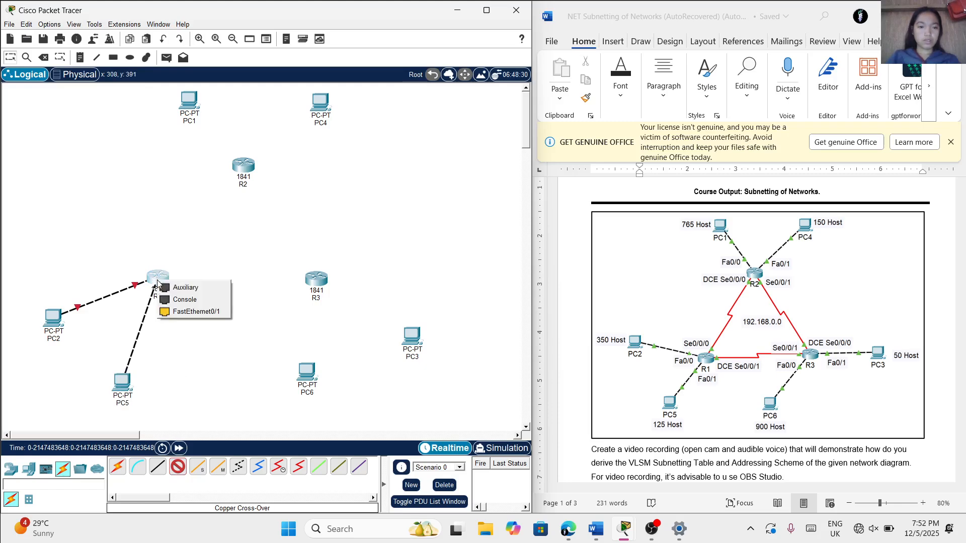
{"action": "left_click", "coordinate": [186, 312]}
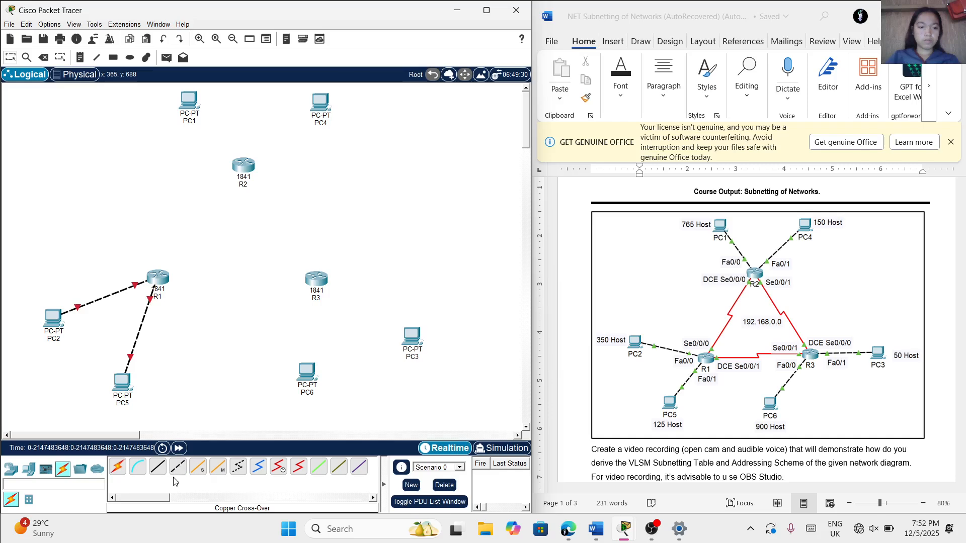
Connect PC1's FastEthernet0 port to R2's FastEthernet0/0 port with a Copper Cross-Over cable
{"action": "left_click", "coordinate": [176, 470]}
{"action": "left_click", "coordinate": [194, 107]}
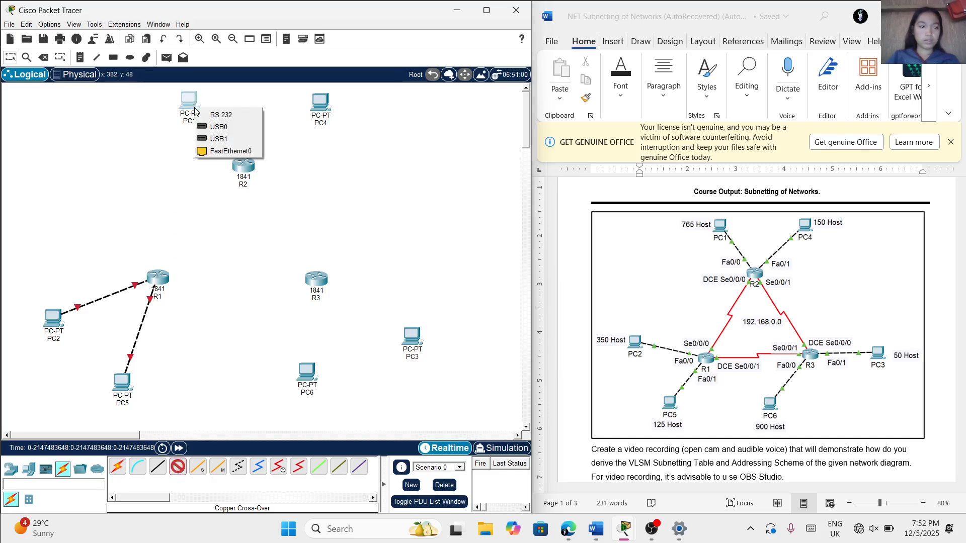
{"action": "left_click", "coordinate": [221, 151]}
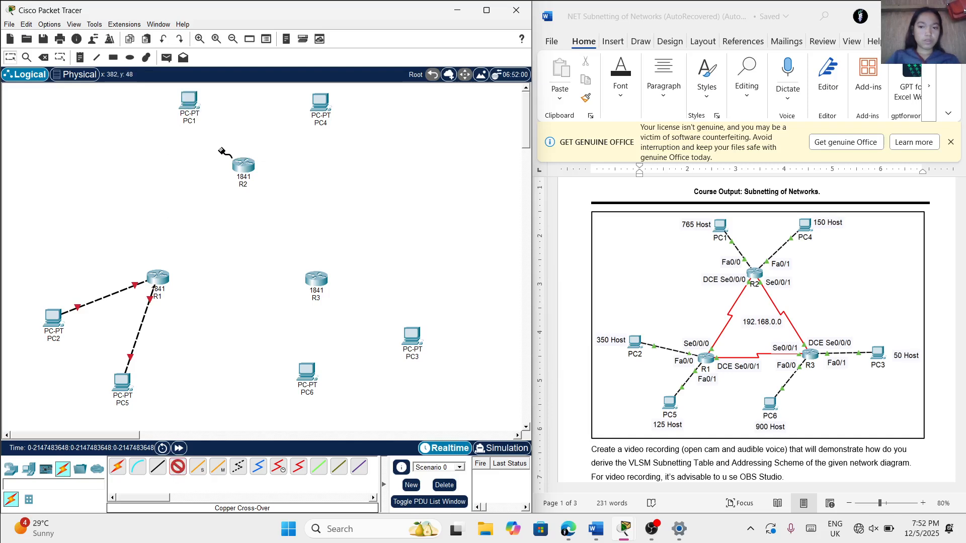
{"action": "left_click", "coordinate": [244, 167]}
{"action": "left_click", "coordinate": [267, 202]}
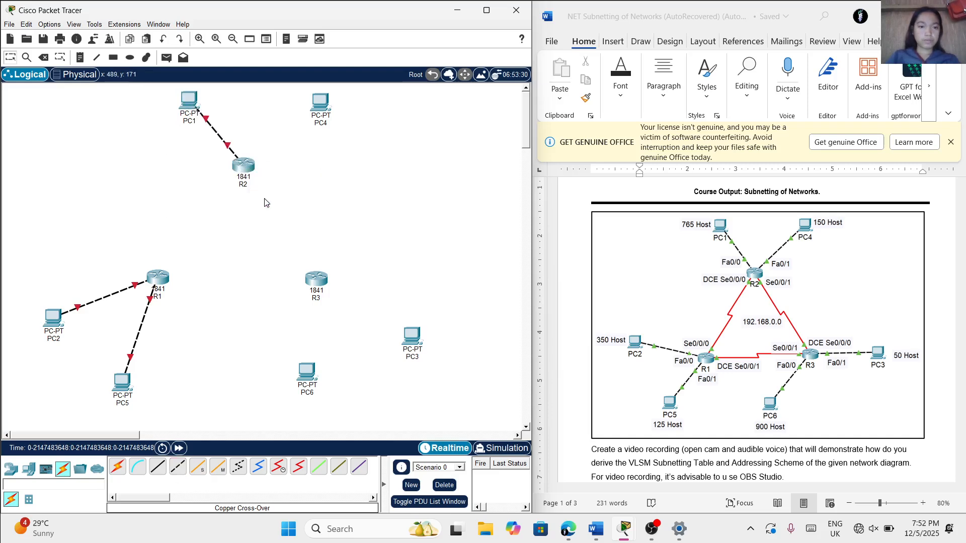
Connect PC4's FastEthernet0 port to R2's FastEthernet0/1 port with a Copper Cross-Over cable
{"action": "left_click", "coordinate": [179, 468]}
{"action": "left_click", "coordinate": [323, 104]}
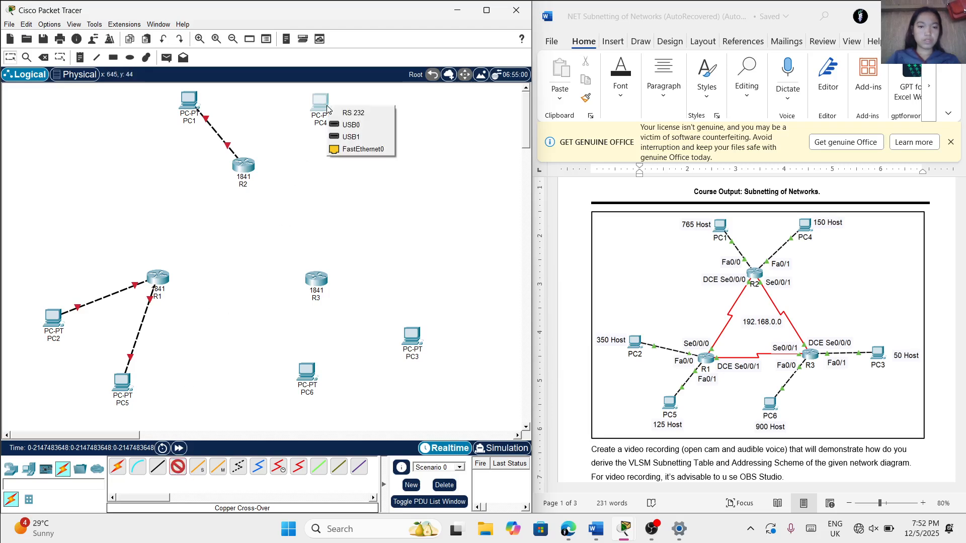
{"action": "left_click", "coordinate": [347, 149]}
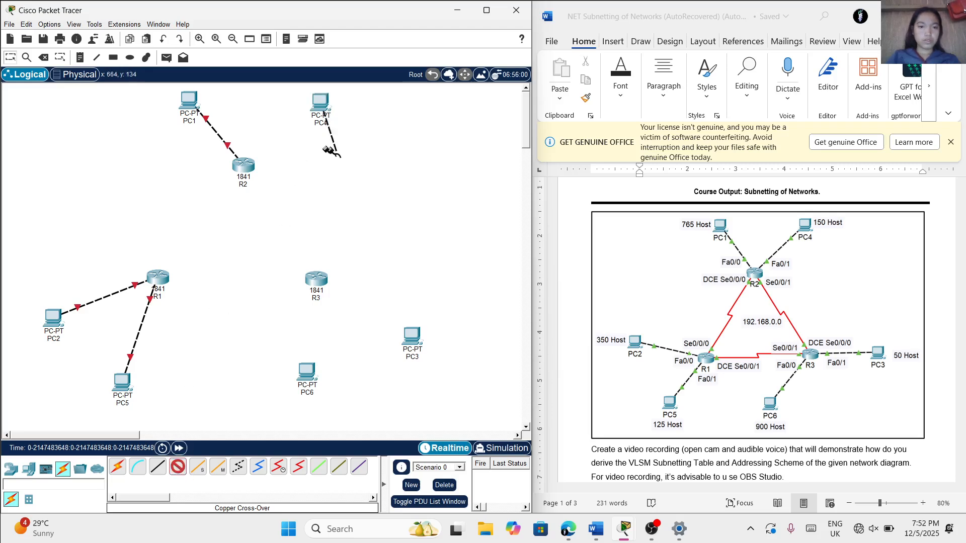
{"action": "left_click", "coordinate": [249, 163]}
{"action": "left_click", "coordinate": [279, 194]}
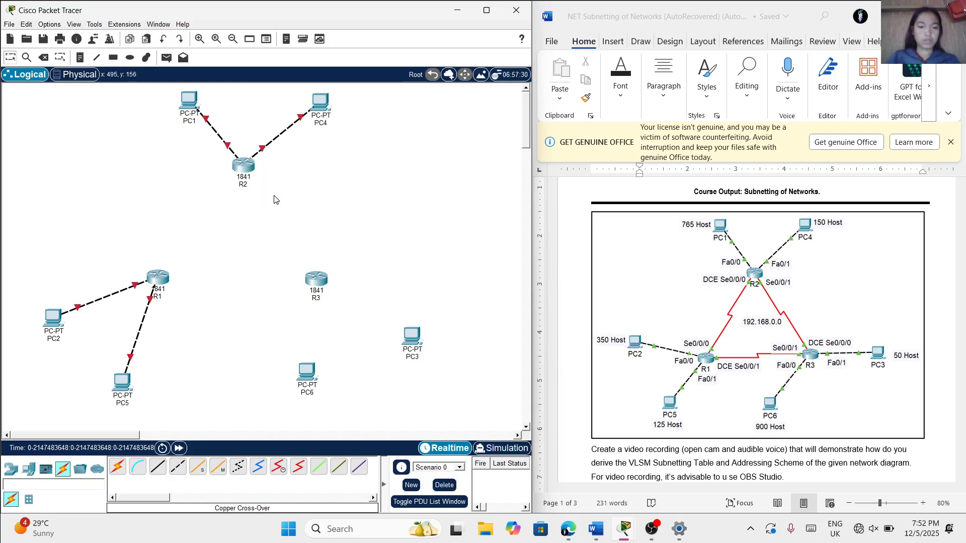
Connect PC6's FastEthernet0 port to R3's FastEthernet0/0 port with a Copper Cross-Over cable
{"action": "left_click", "coordinate": [174, 466]}
{"action": "left_click", "coordinate": [305, 372]}
{"action": "left_click", "coordinate": [332, 410]}
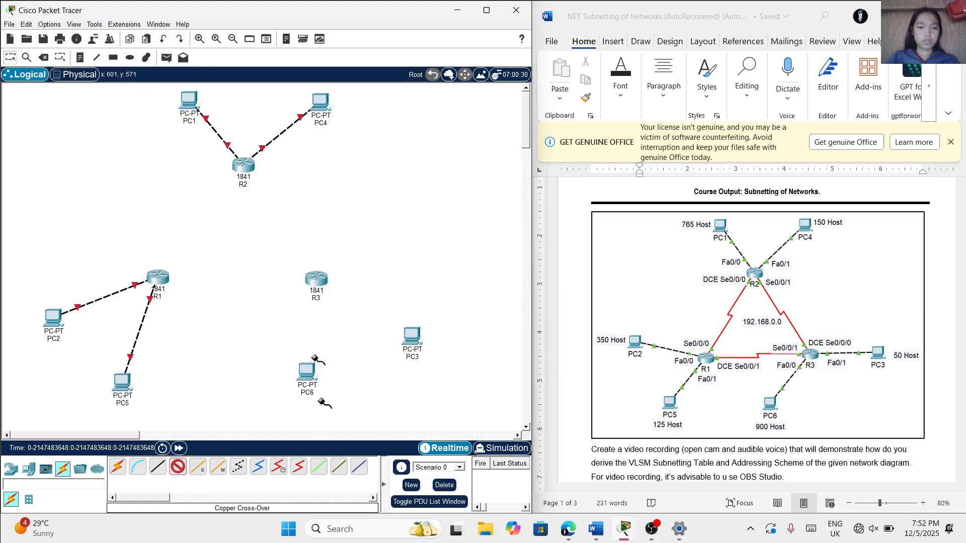
{"action": "left_click", "coordinate": [316, 282]}
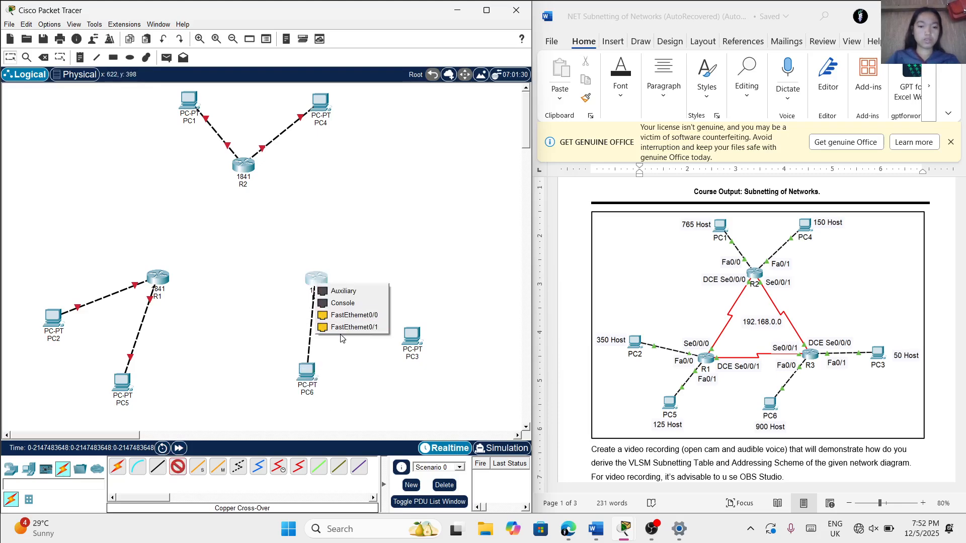
{"action": "left_click", "coordinate": [347, 316]}
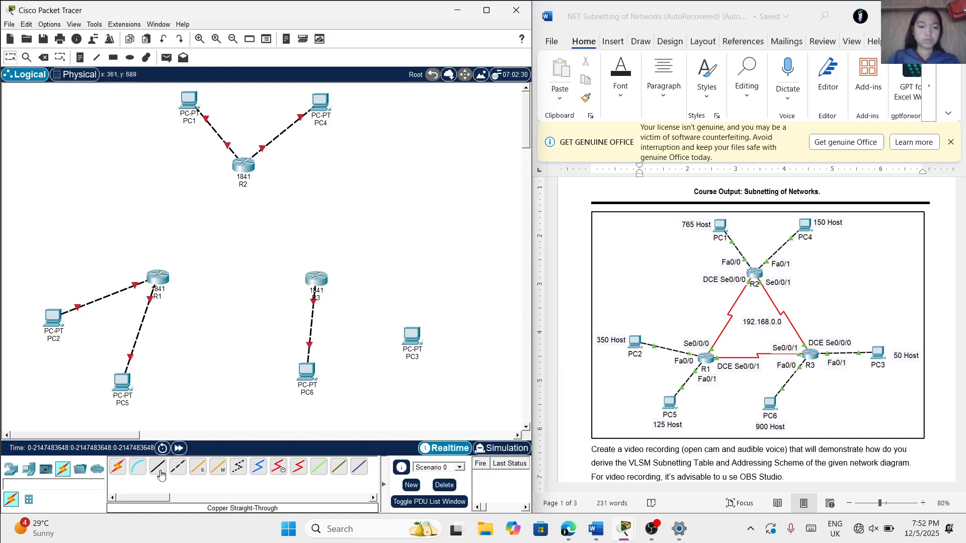
Connect PC3's FastEthernet0 port to R3's FastEthernet0/1 port with a Copper Cross-Over cable
{"action": "left_click", "coordinate": [412, 342]}
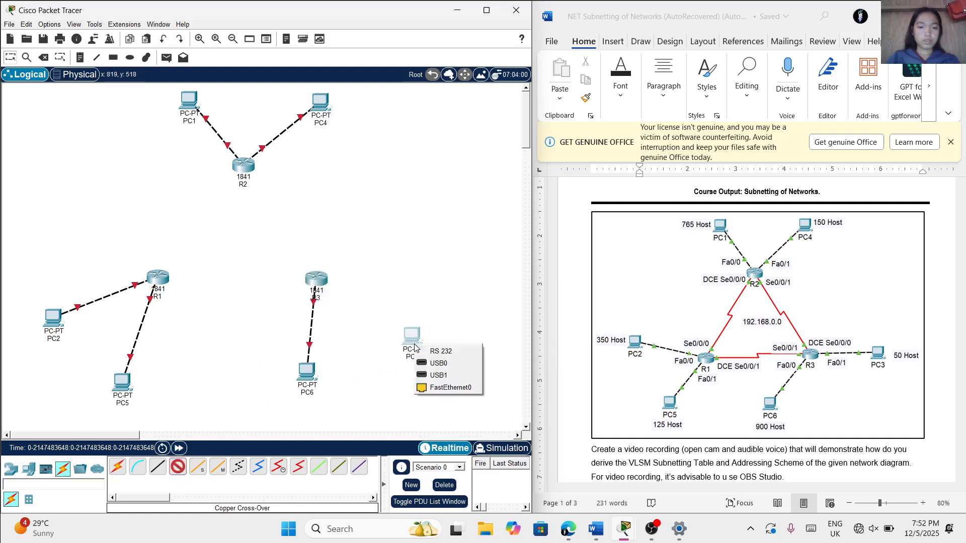
{"action": "left_click", "coordinate": [439, 397]}
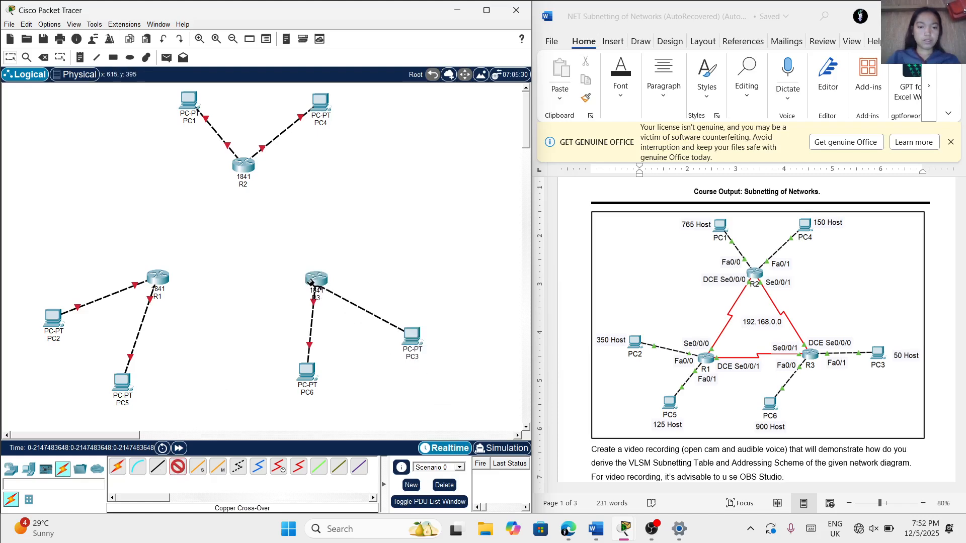
{"action": "left_click", "coordinate": [315, 280]}
{"action": "left_click", "coordinate": [354, 315]}
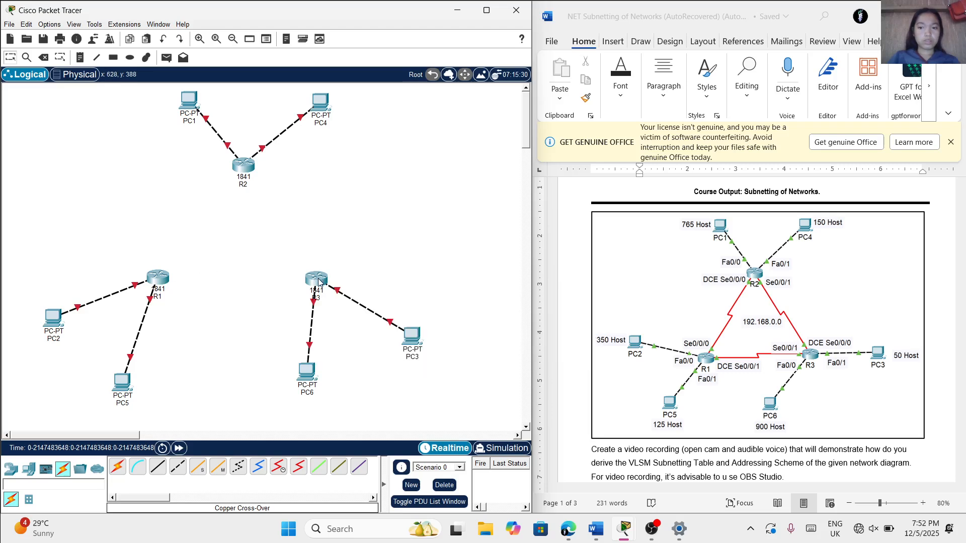
Install a WIC-2T module in R1's right-hand expansion slot with the router powered off, and power it back on
{"action": "mouse_move", "coordinate": [318, 282]}
{"action": "left_click", "coordinate": [161, 273]}
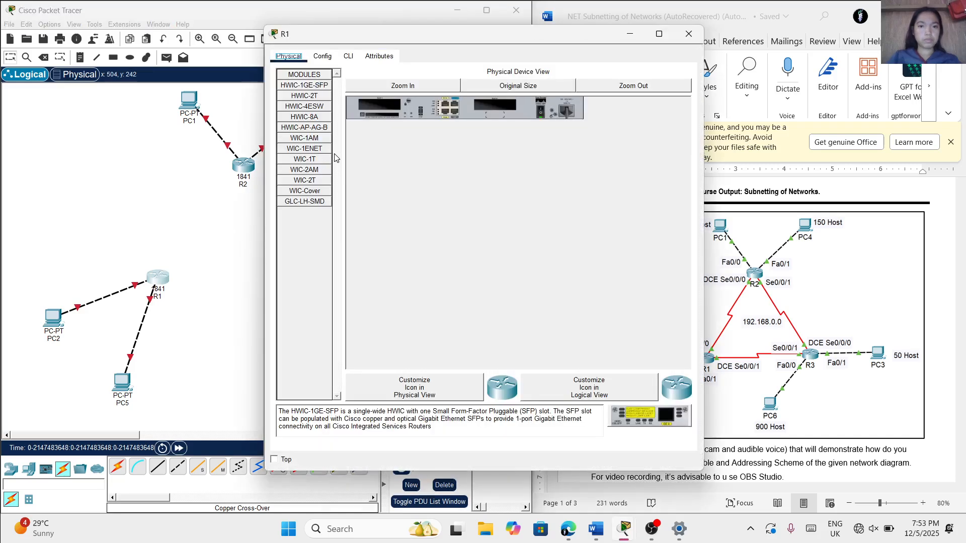
{"action": "left_click", "coordinate": [541, 115]}
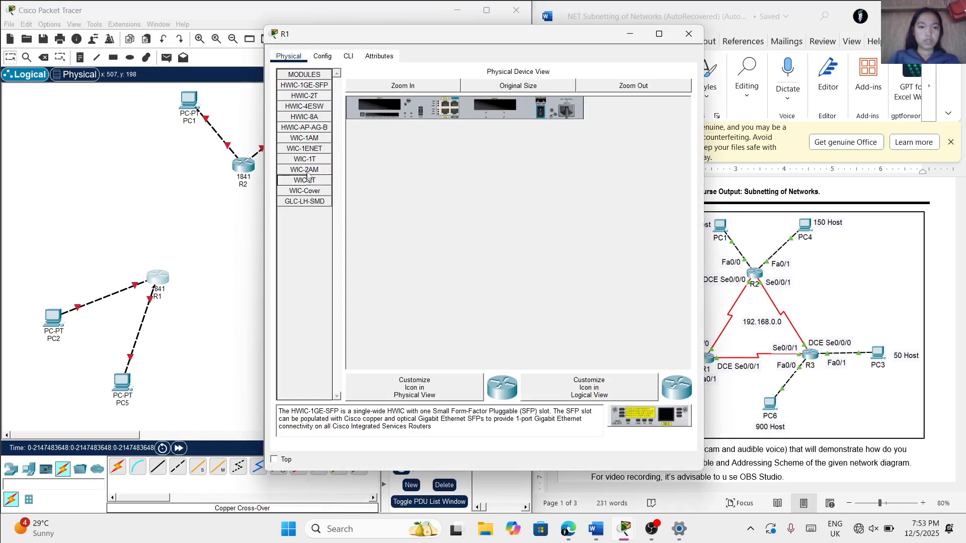
{"action": "left_click_drag", "start_coordinate": [311, 183], "coordinate": [495, 104]}
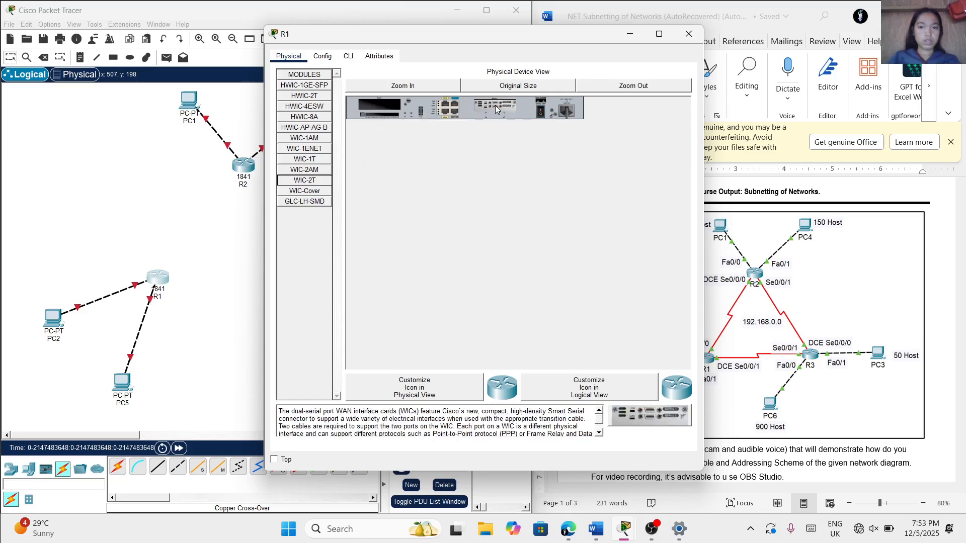
{"action": "left_click", "coordinate": [541, 110]}
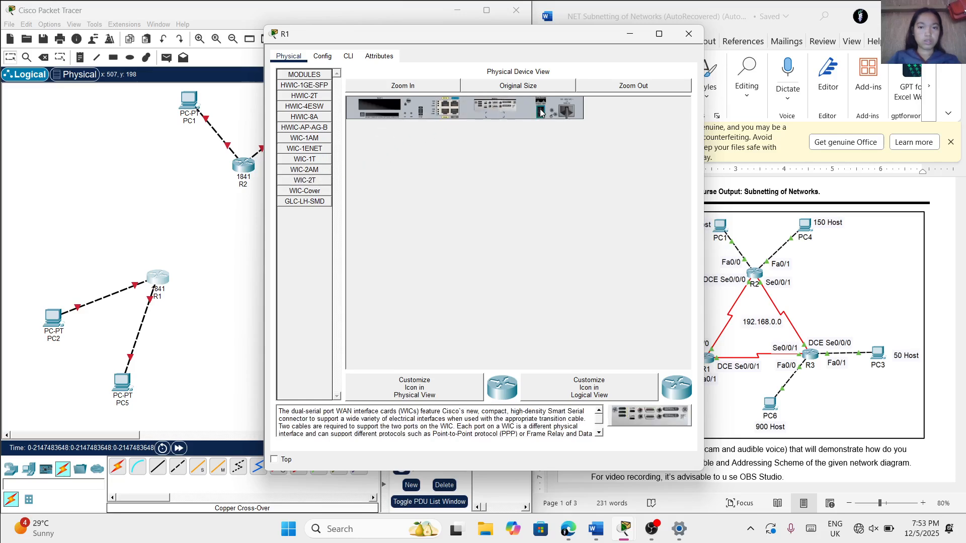
{"action": "left_click", "coordinate": [221, 194]}
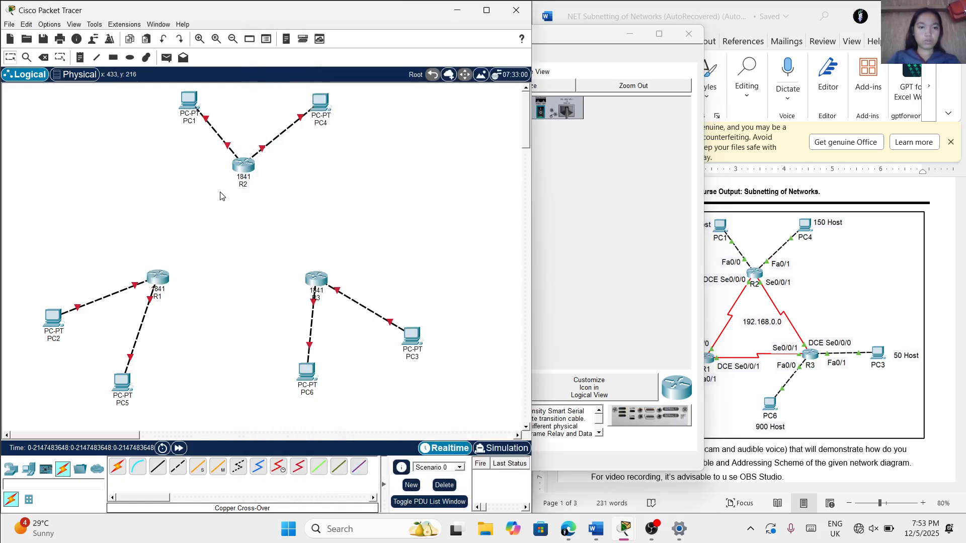
Install a WIC-2T module in R2's right-hand expansion slot with the router powered off, and power it back on
{"action": "left_click", "coordinate": [247, 169]}
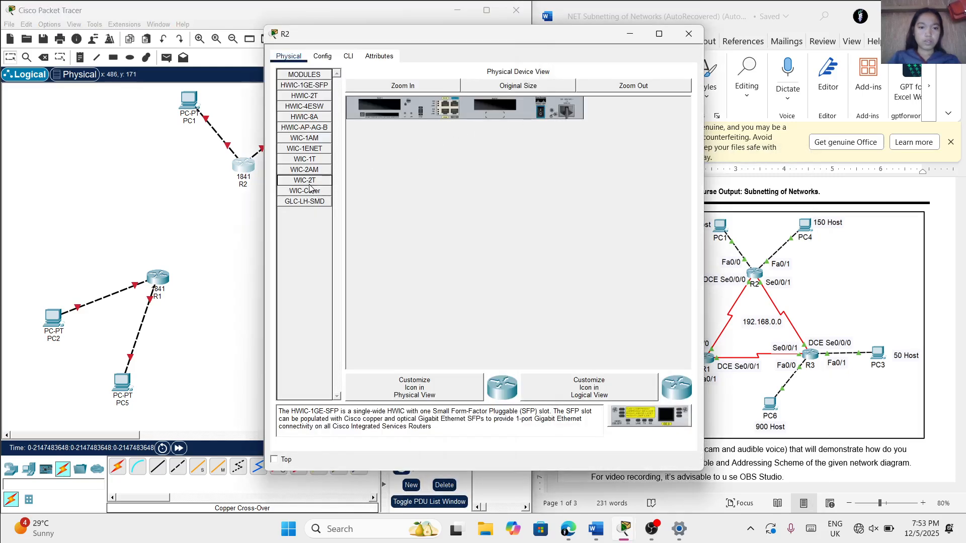
{"action": "left_click_drag", "start_coordinate": [309, 185], "coordinate": [498, 100]}
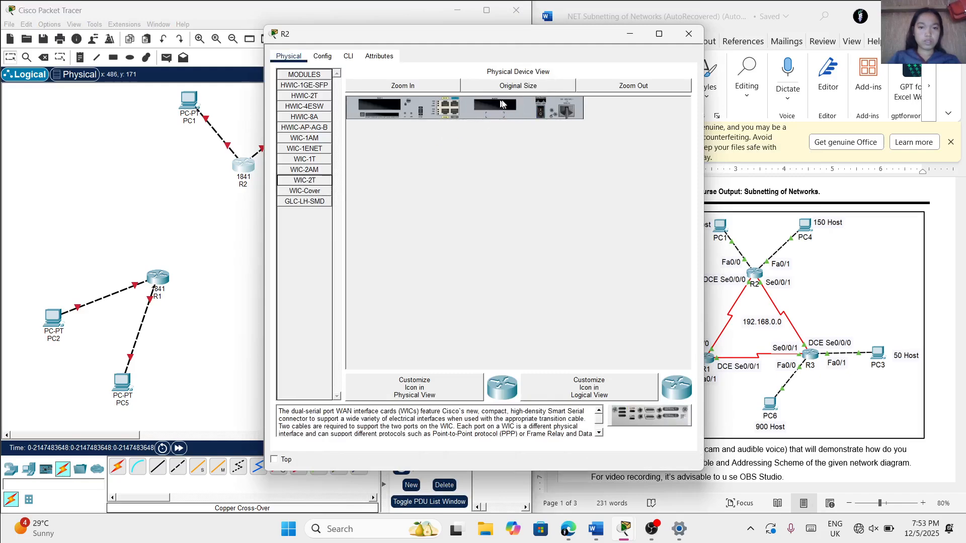
{"action": "left_click_drag", "start_coordinate": [315, 181], "coordinate": [493, 104]}
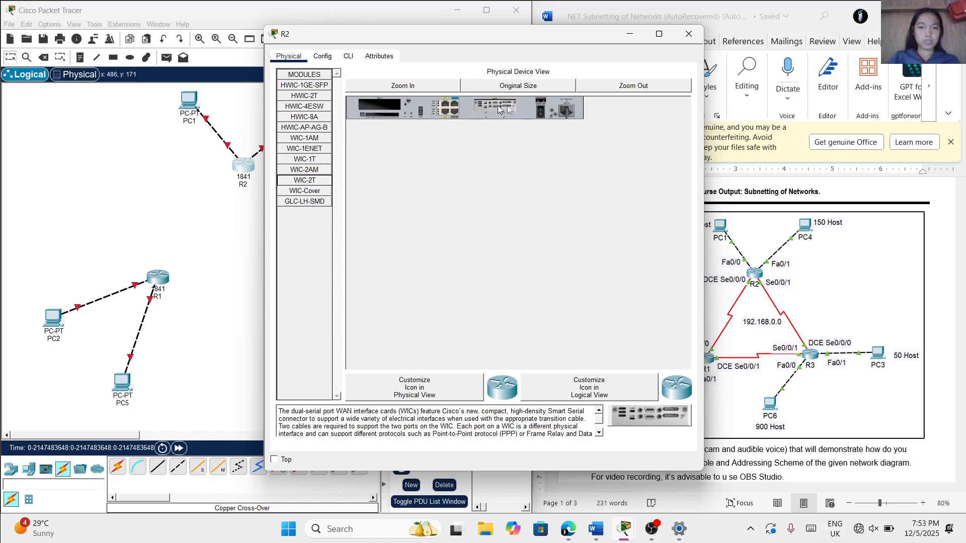
{"action": "left_click", "coordinate": [542, 109]}
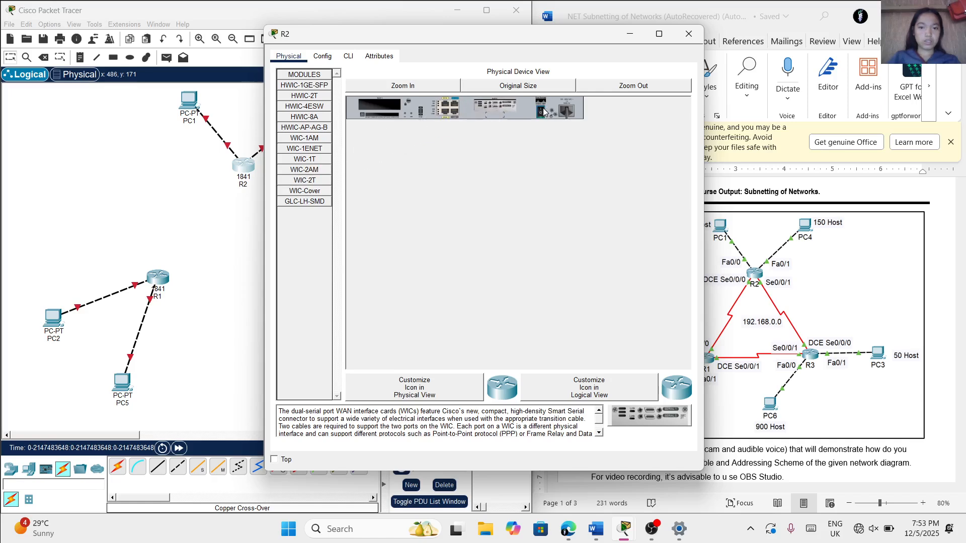
{"action": "left_click", "coordinate": [251, 231]}
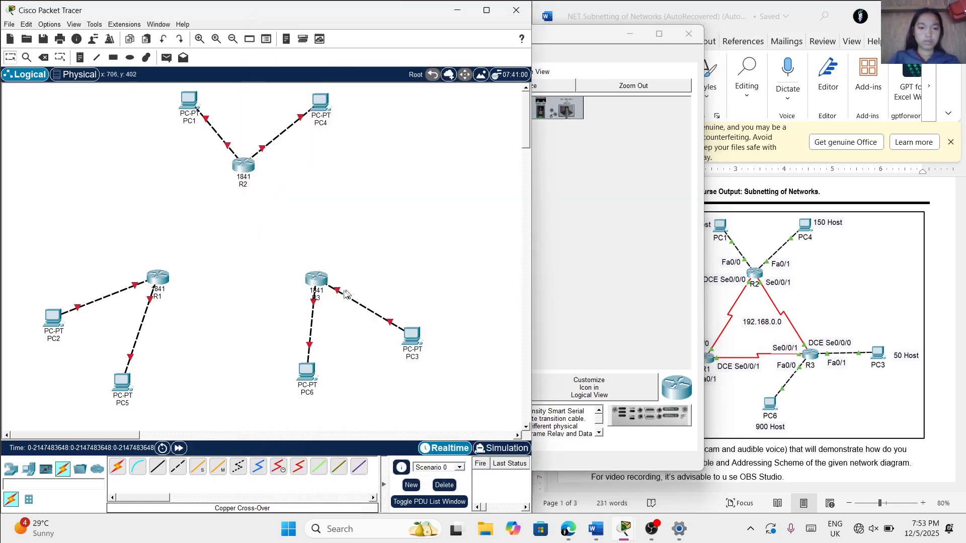
Install a WIC-2T module in R3's right-hand expansion slot with the router powered off, power it back on and close its window
{"action": "left_click", "coordinate": [316, 278]}
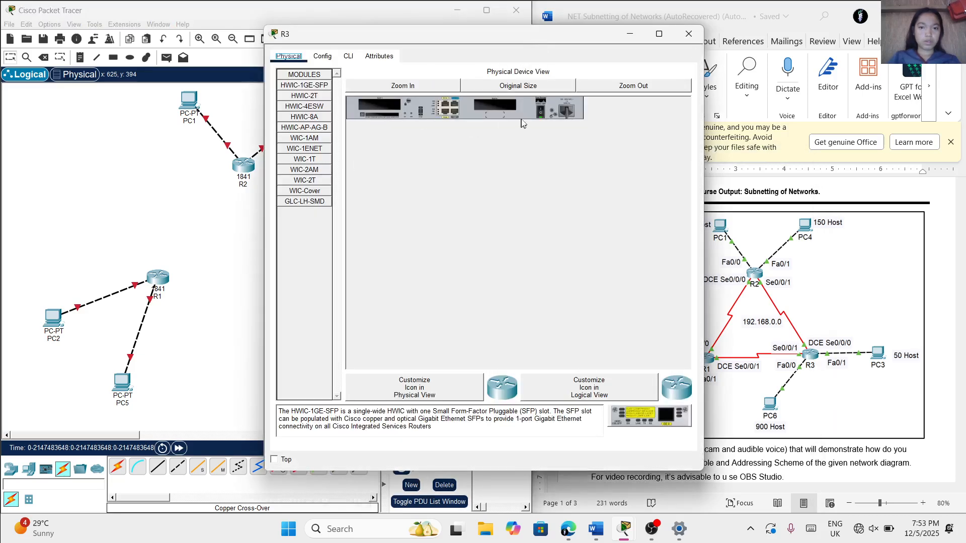
{"action": "left_click", "coordinate": [540, 114]}
{"action": "left_click_drag", "start_coordinate": [306, 183], "coordinate": [496, 104]}
{"action": "left_click", "coordinate": [539, 114]}
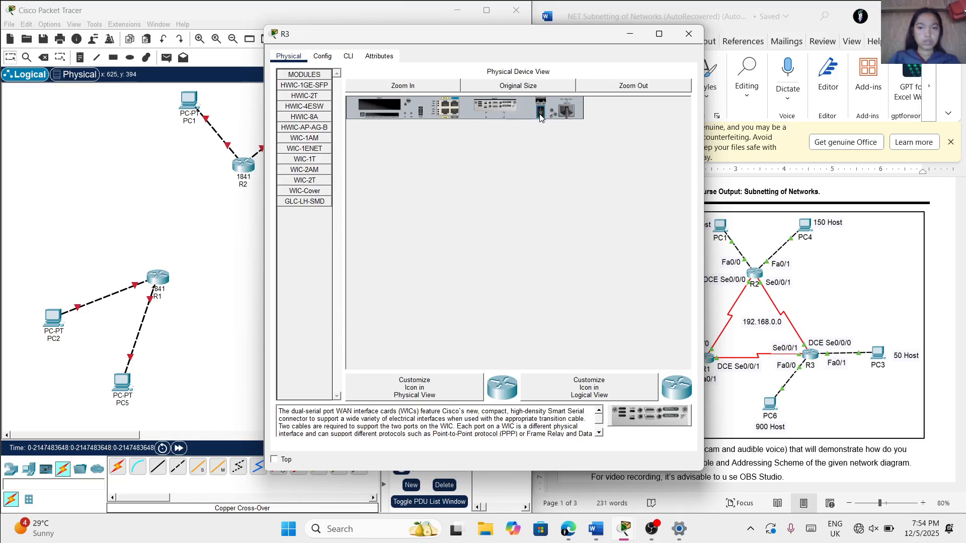
{"action": "left_click", "coordinate": [688, 35]}
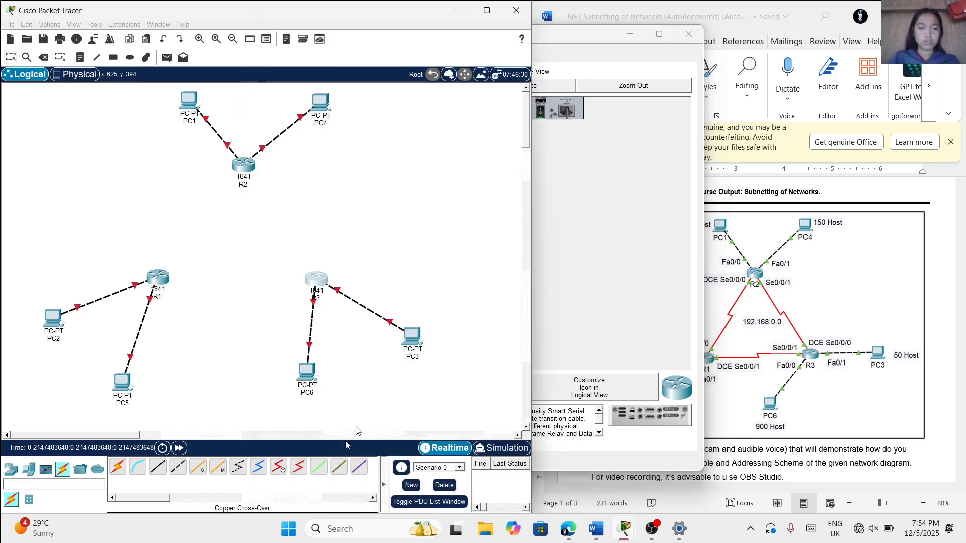
Close the remaining router windows and connect R2's Serial0/0/0 port to R1's Serial0/0/0 port with a Serial DCE cable
{"action": "left_click", "coordinate": [273, 466]}
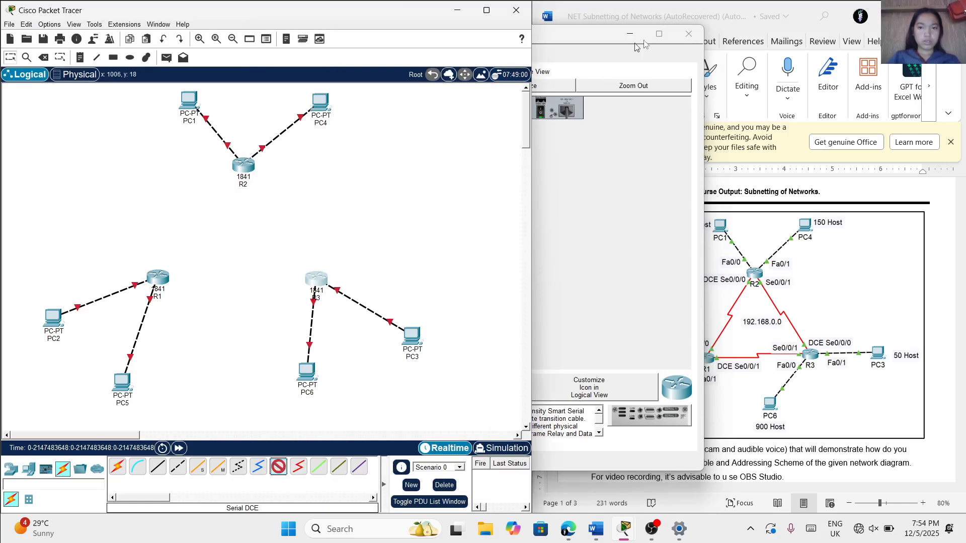
{"action": "left_click", "coordinate": [693, 37]}
{"action": "left_click", "coordinate": [693, 37]}
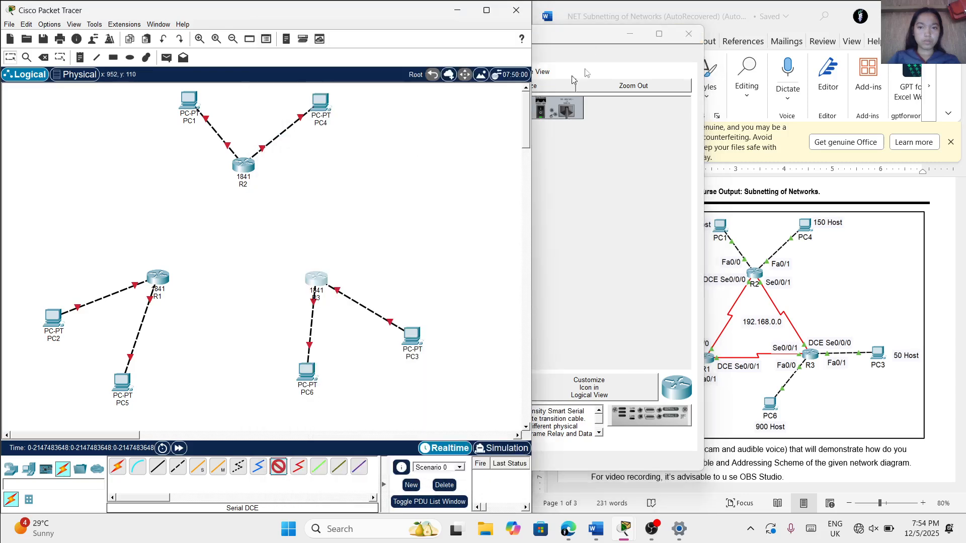
{"action": "left_click", "coordinate": [696, 35]}
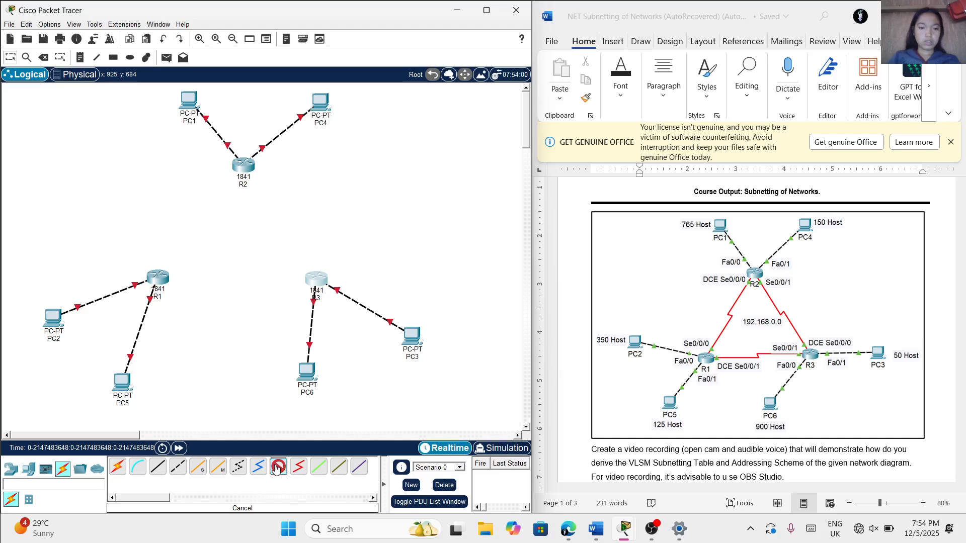
{"action": "left_click", "coordinate": [246, 170]}
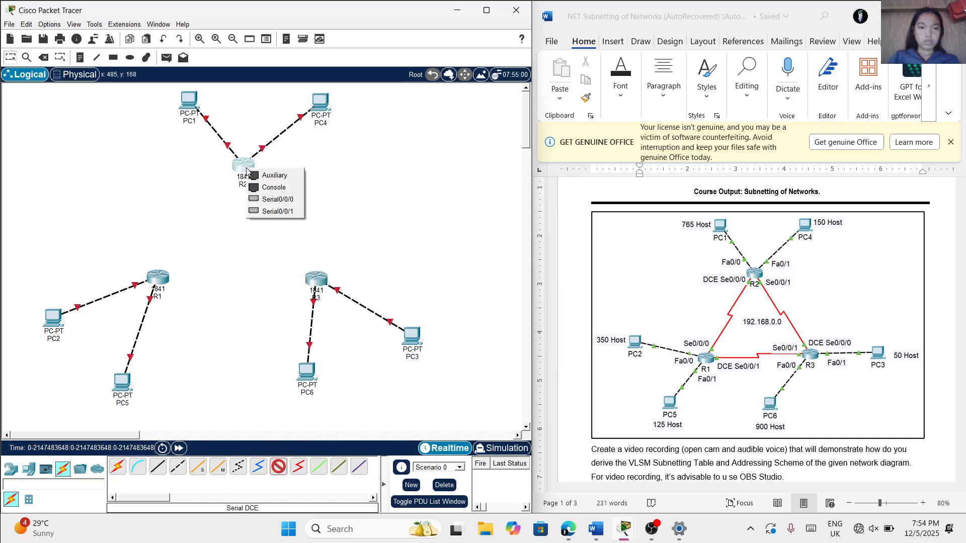
{"action": "left_click", "coordinate": [263, 199]}
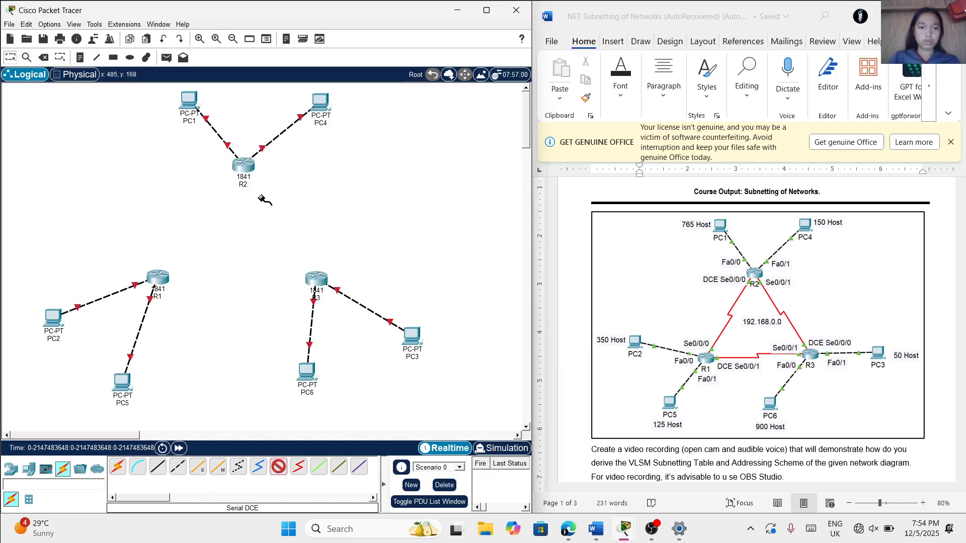
{"action": "left_click", "coordinate": [155, 277]}
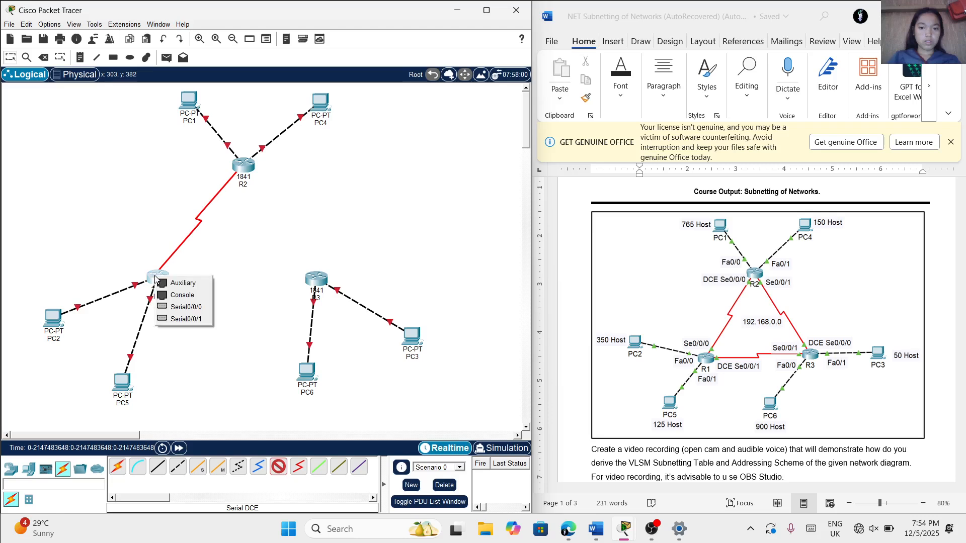
{"action": "left_click", "coordinate": [178, 309]}
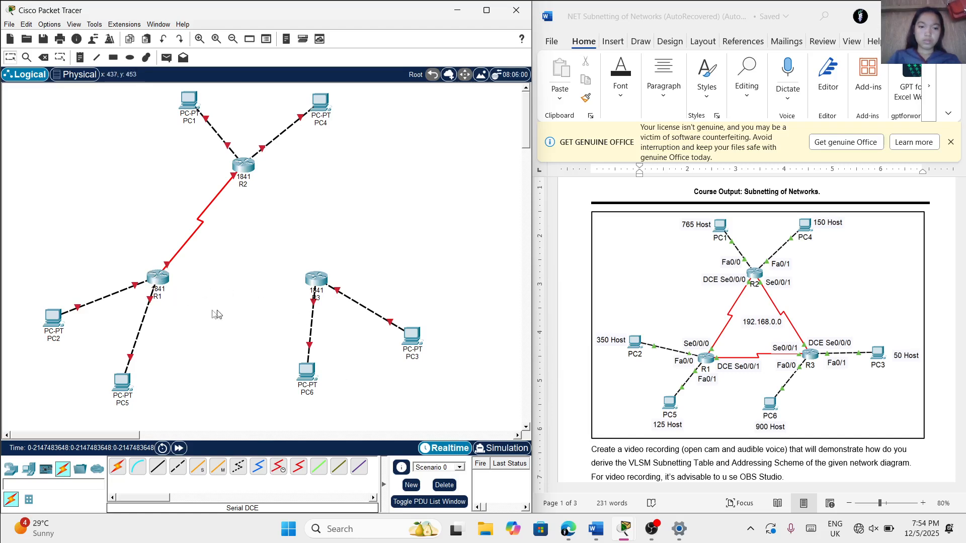
Connect R1's Serial0/0/1 port to R3's Serial0/0/1 port with a Serial DCE cable
{"action": "left_click", "coordinate": [279, 467]}
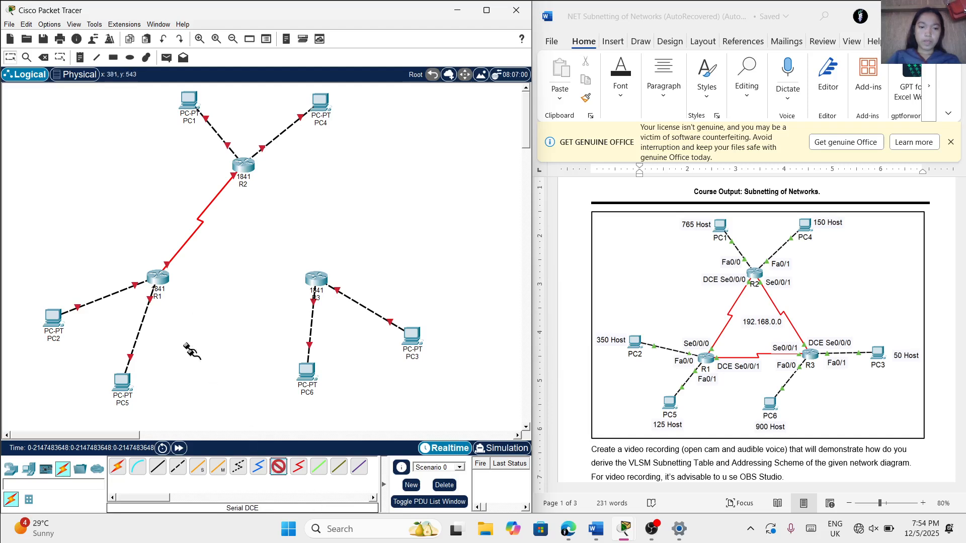
{"action": "left_click", "coordinate": [156, 278]}
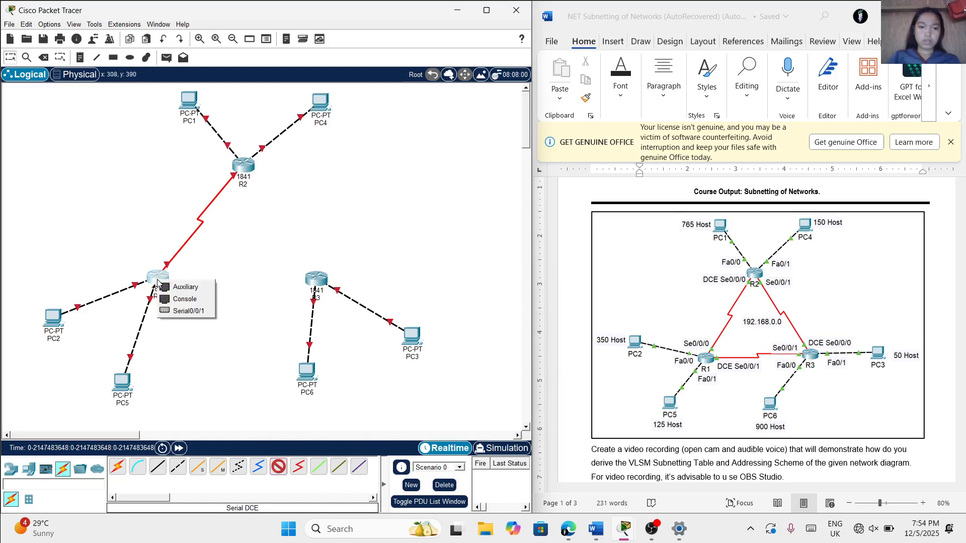
{"action": "left_click", "coordinate": [182, 312]}
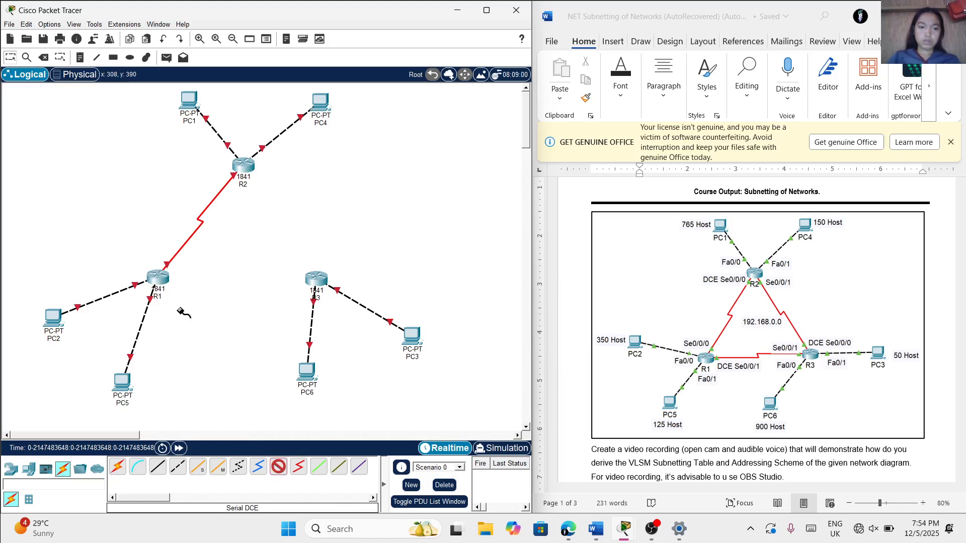
{"action": "left_click", "coordinate": [315, 281]}
{"action": "left_click", "coordinate": [315, 281]}
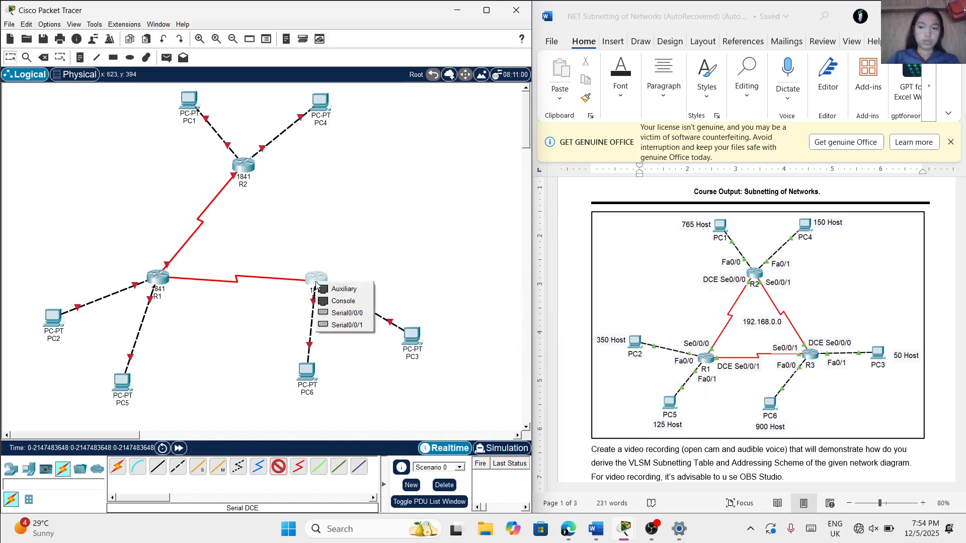
{"action": "left_click", "coordinate": [339, 326]}
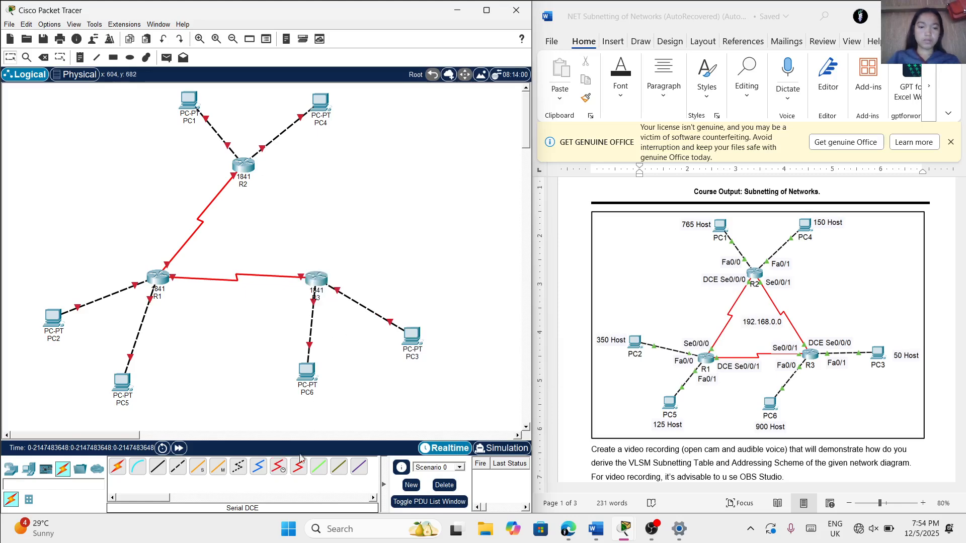
Connect R3's Serial0/0/0 port to R2's Serial0/0/1 port with a Serial DCE cable
{"action": "left_click", "coordinate": [277, 469]}
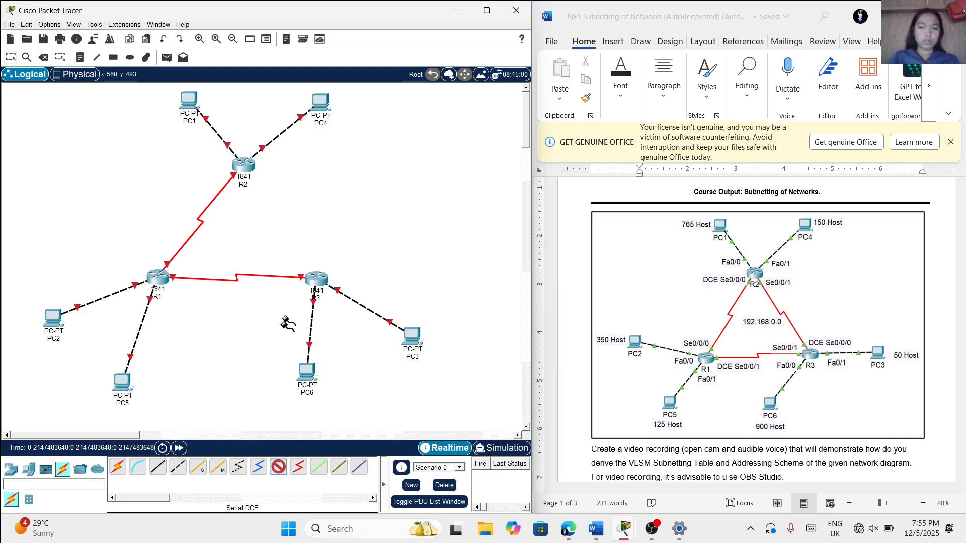
{"action": "left_click", "coordinate": [317, 281]}
{"action": "left_click", "coordinate": [340, 313]}
{"action": "left_click", "coordinate": [245, 165]}
{"action": "left_click", "coordinate": [246, 165]}
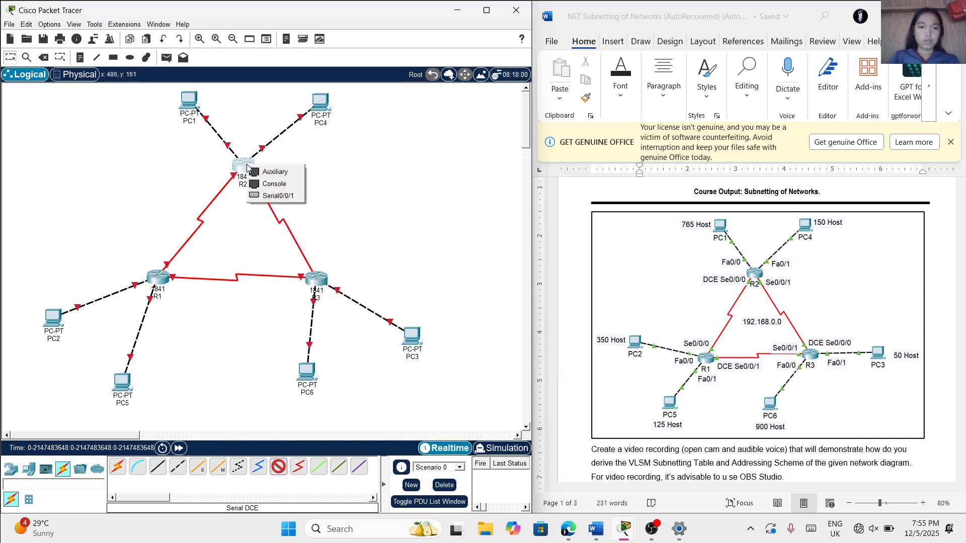
{"action": "left_click", "coordinate": [278, 196]}
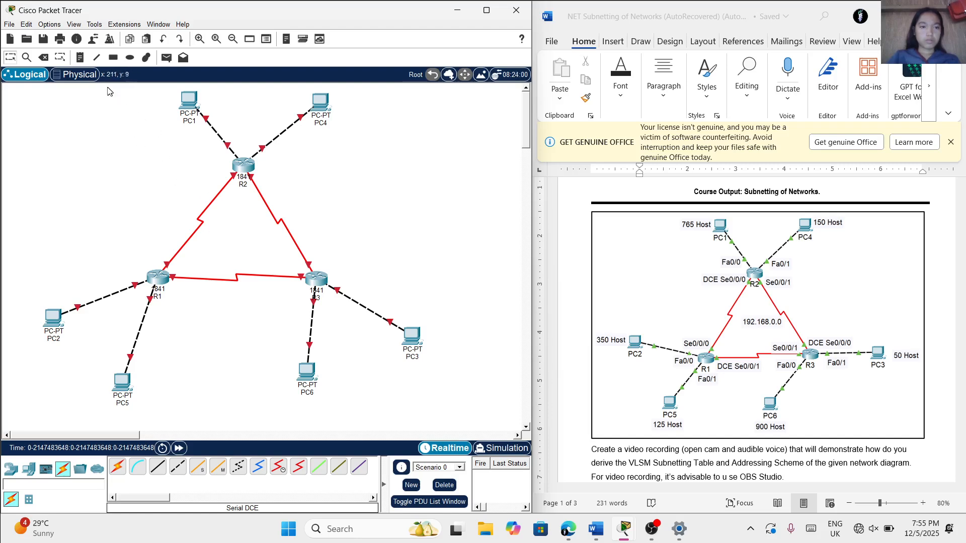
Place a "350 Host" text note just above PC2 on the workspace
{"action": "left_click", "coordinate": [79, 59]}
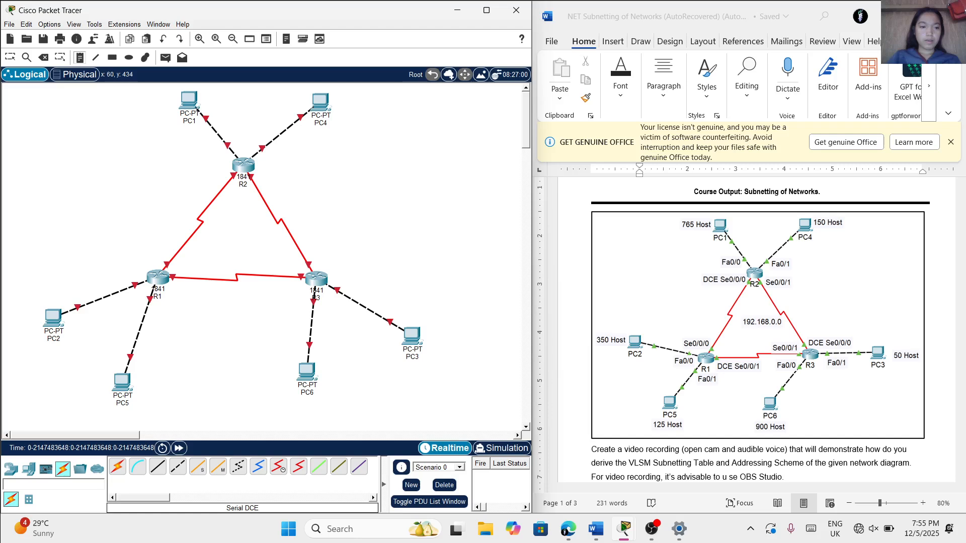
{"action": "left_click", "coordinate": [30, 301]}
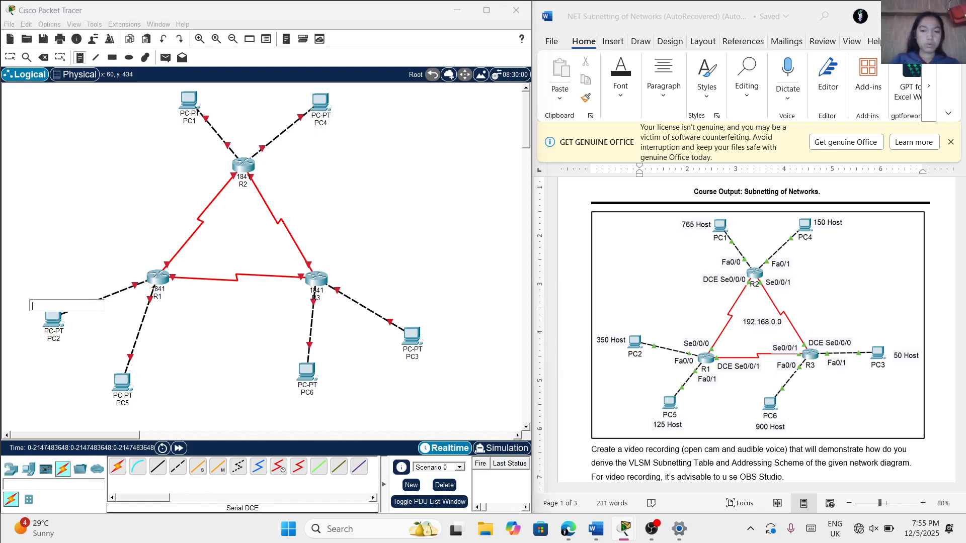
{"action": "type", "text": "350"}
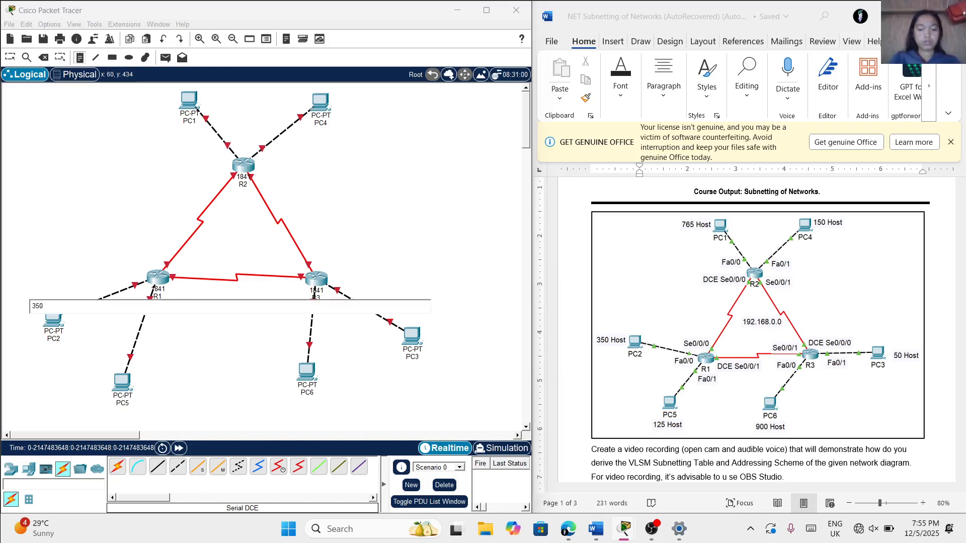
{"action": "key", "text": "Caps_Lock"}
{"action": "type", "text": "h"}
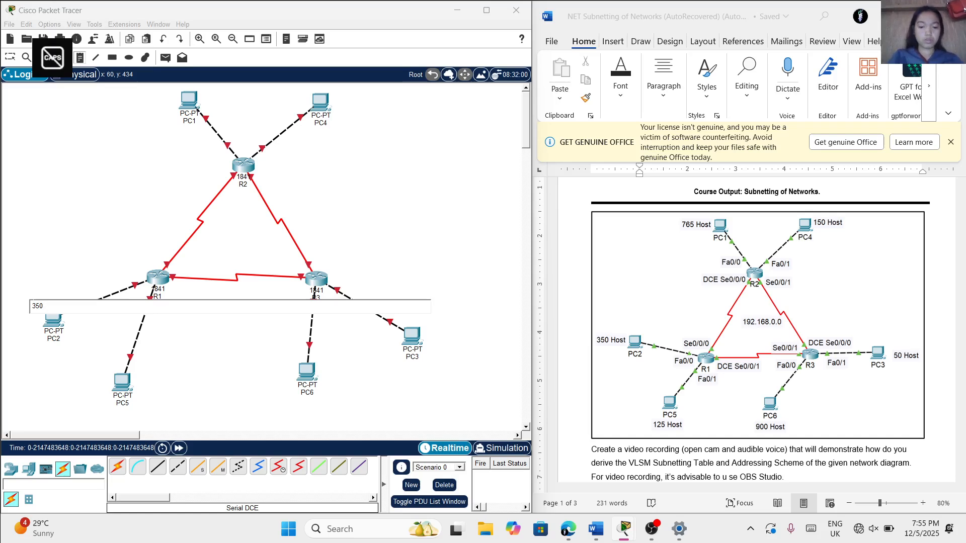
{"action": "type", "text": "H"}
{"action": "key", "text": "Caps_Lock"}
{"action": "type", "text": "ost"}
{"action": "key", "text": "Return"}
{"action": "left_click", "coordinate": [35, 258]}
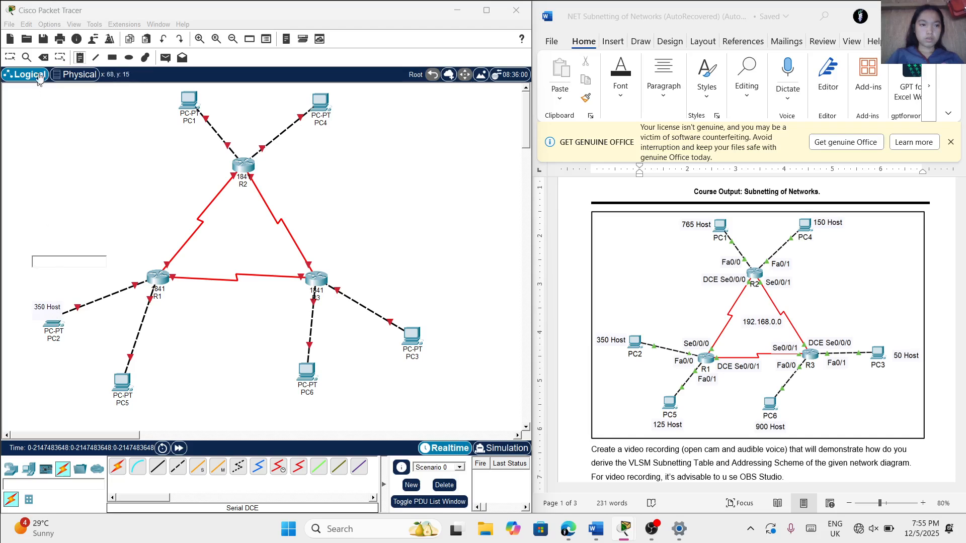
{"action": "left_click", "coordinate": [53, 313]}
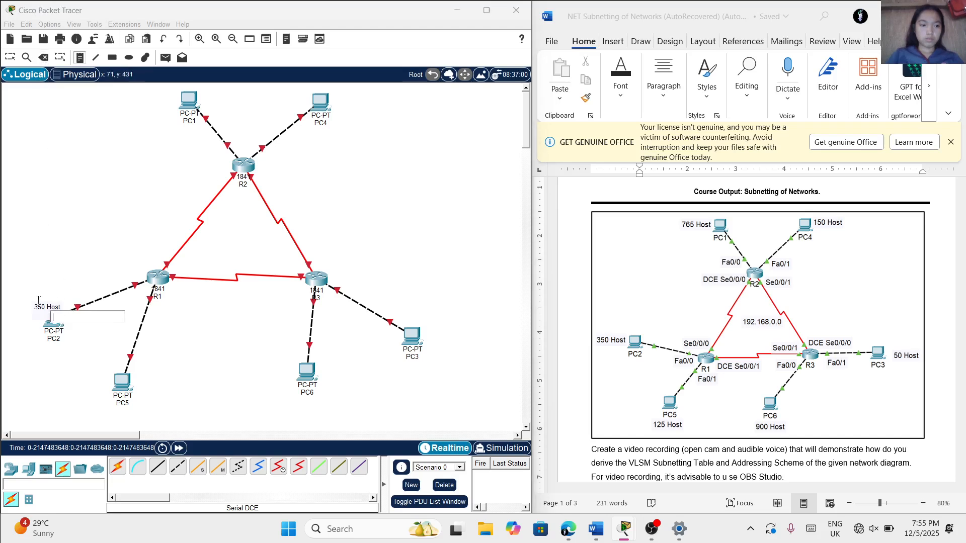
Place a "765 Host" note beside PC1 and a "150 Host" note beside PC4
{"action": "left_click", "coordinate": [131, 104]}
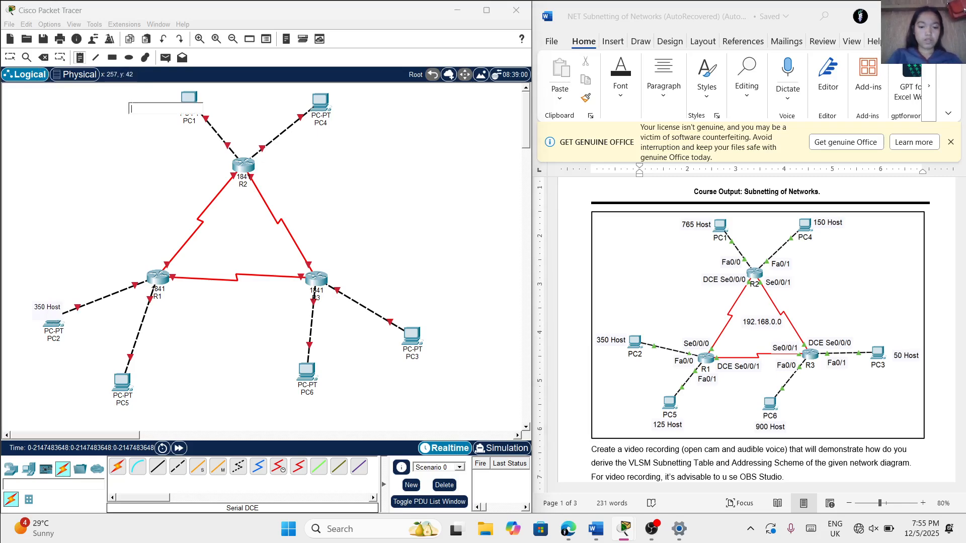
{"action": "type", "text": "765"}
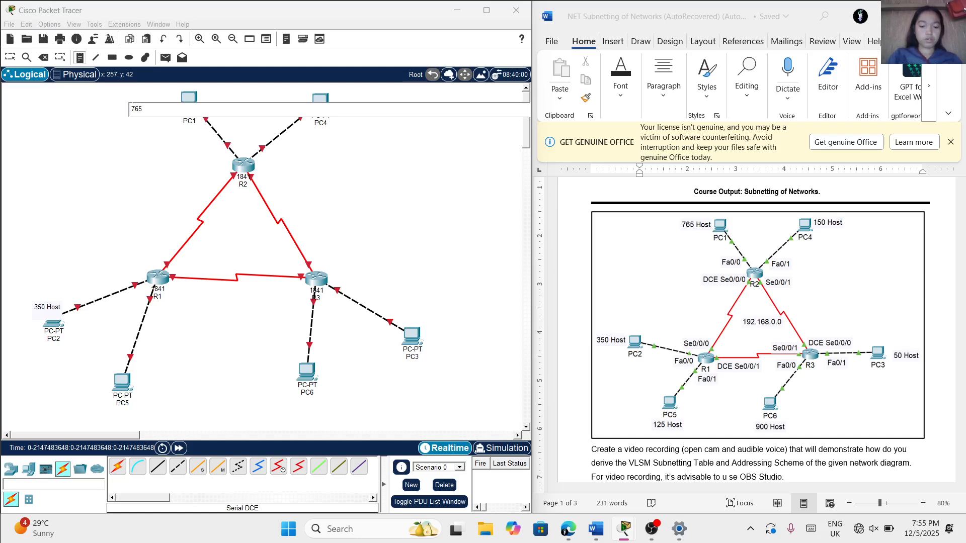
{"action": "key", "text": "Caps_Lock"}
{"action": "type", "text": "Host"}
{"action": "left_click", "coordinate": [335, 100]}
{"action": "type", "text": "1"}
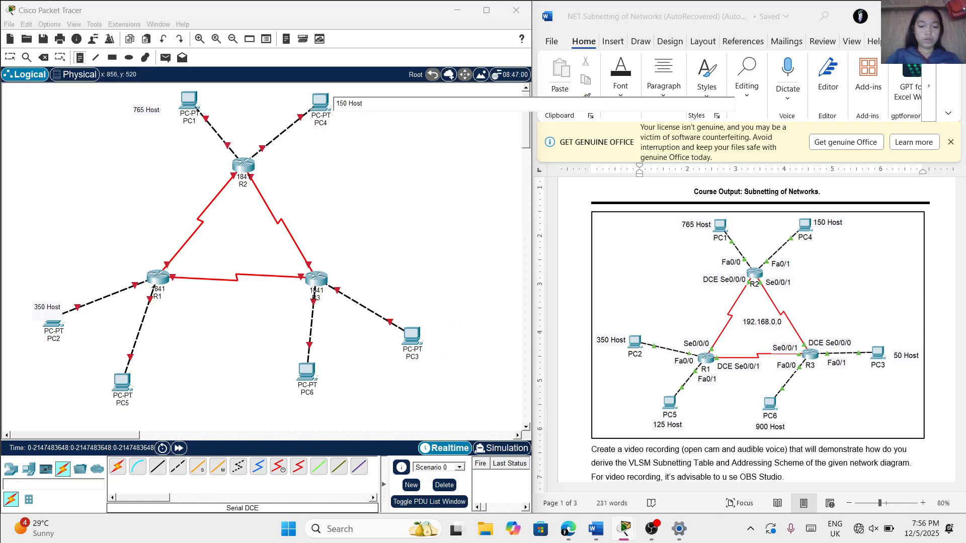
Place a "50 Host" note beside PC3
{"action": "left_click", "coordinate": [432, 344]}
{"action": "type", "text": "50 H"}
{"action": "key", "text": "Caps_Lock"}
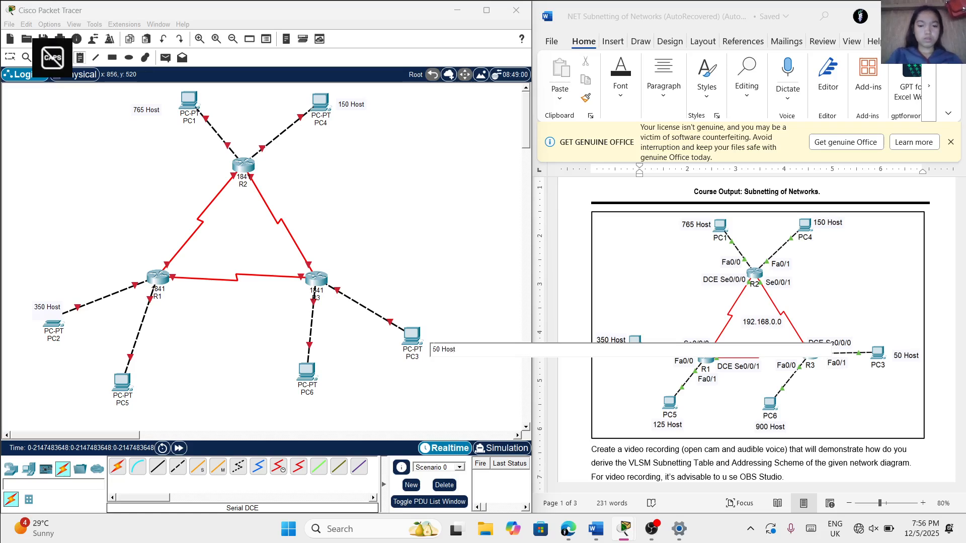
{"action": "type", "text": "ost"}
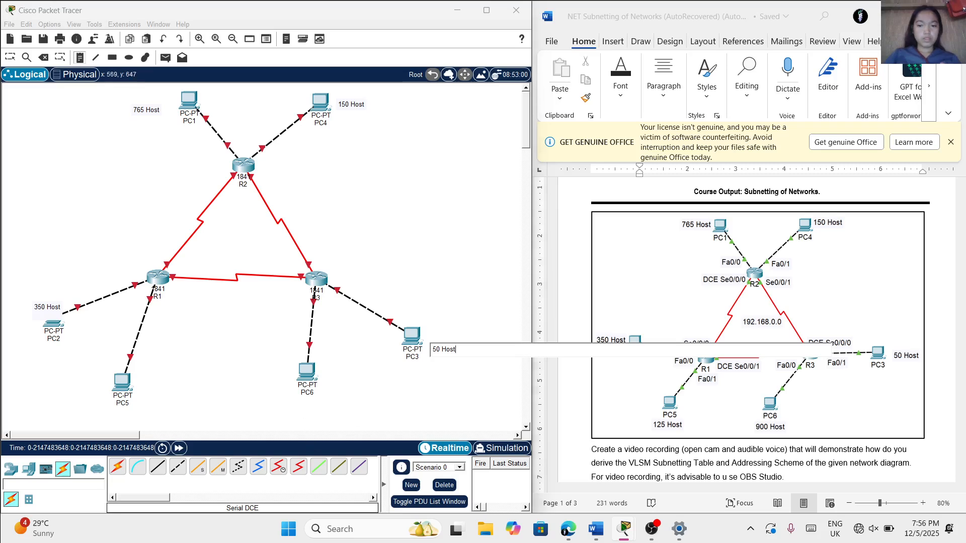
Place a "900 Host" note below PC6
{"action": "left_click", "coordinate": [288, 408]}
{"action": "type", "text": "900"}
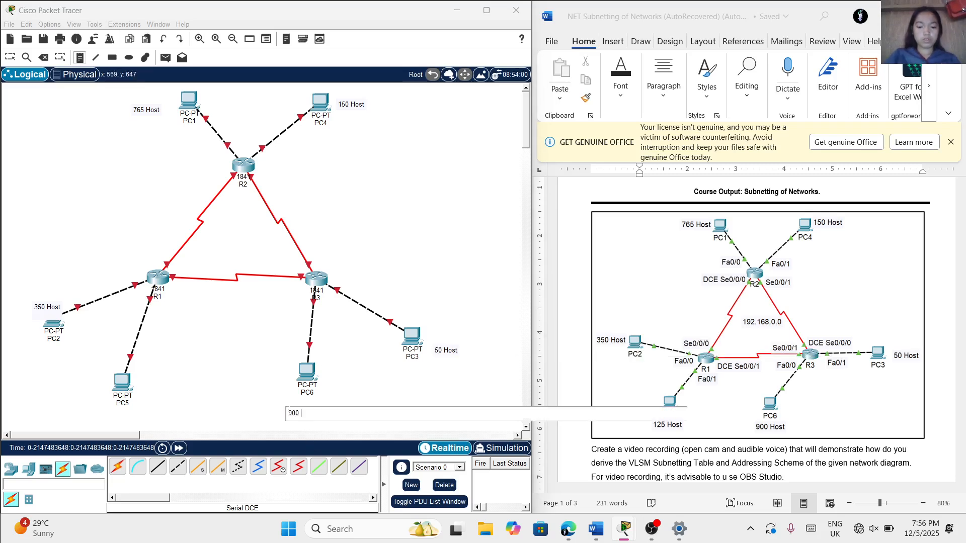
{"action": "type", "text": " H"}
{"action": "key", "text": "Caps_Lock"}
{"action": "type", "text": "ost"}
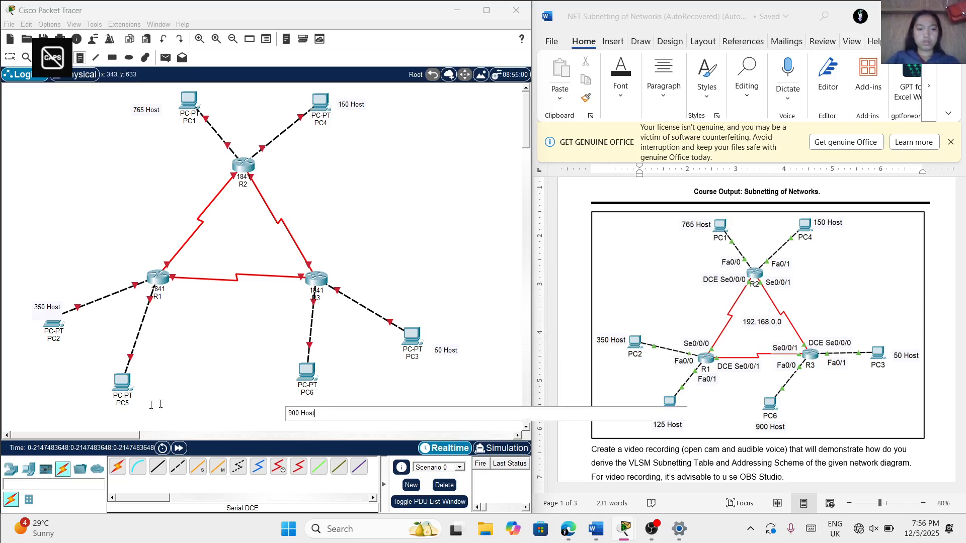
Place a "125 Host" note below PC5
{"action": "left_click", "coordinate": [90, 408]}
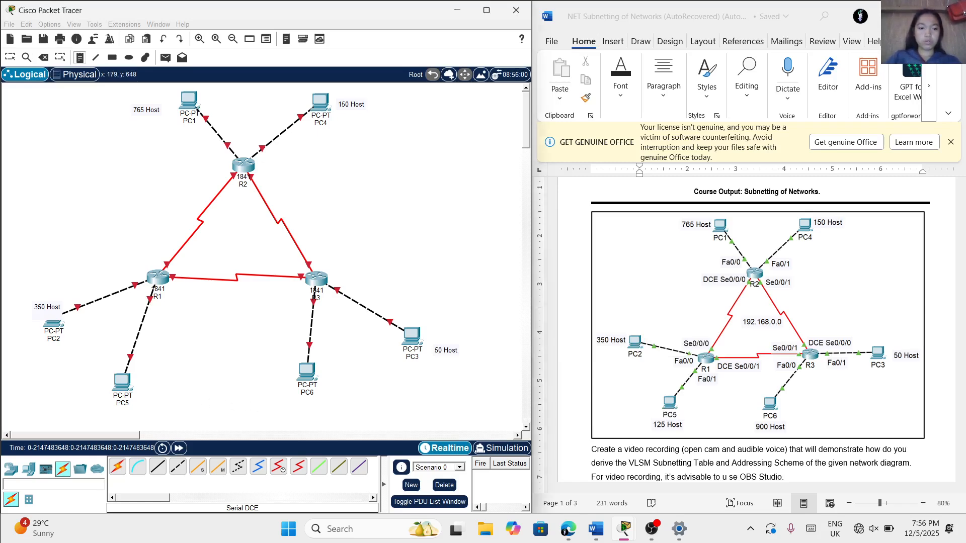
{"action": "type", "text": "12"}
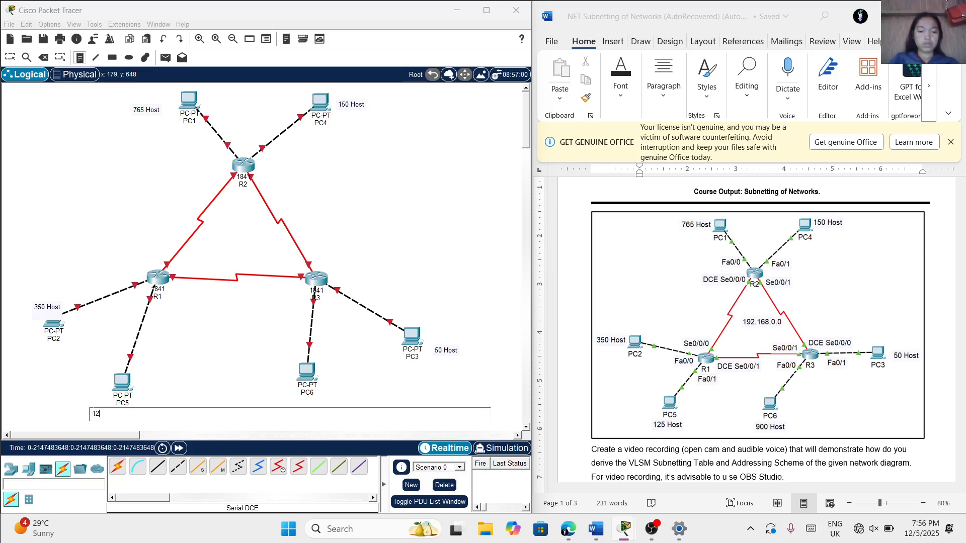
{"action": "type", "text": "5"}
{"action": "key", "text": "Caps_Lock"}
{"action": "type", "text": "Host"}
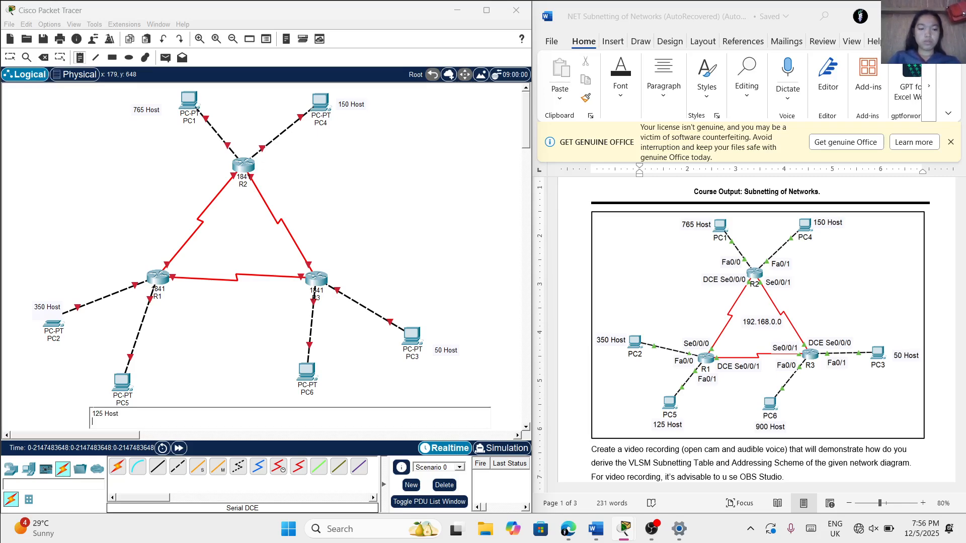
{"action": "left_click", "coordinate": [169, 373]}
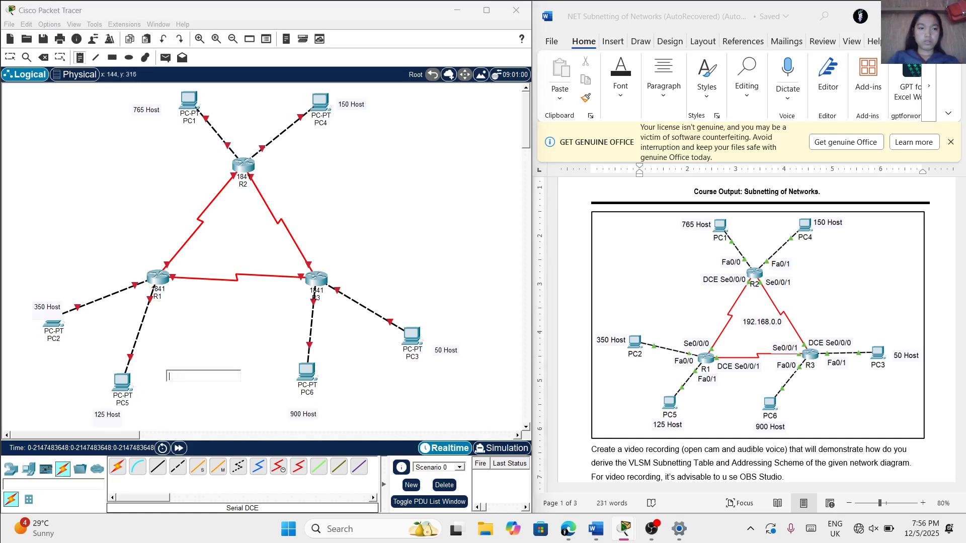
Leave note placement and move PC2 together with its "350 Host" note slightly down and further away from R1
{"action": "left_click", "coordinate": [10, 57]}
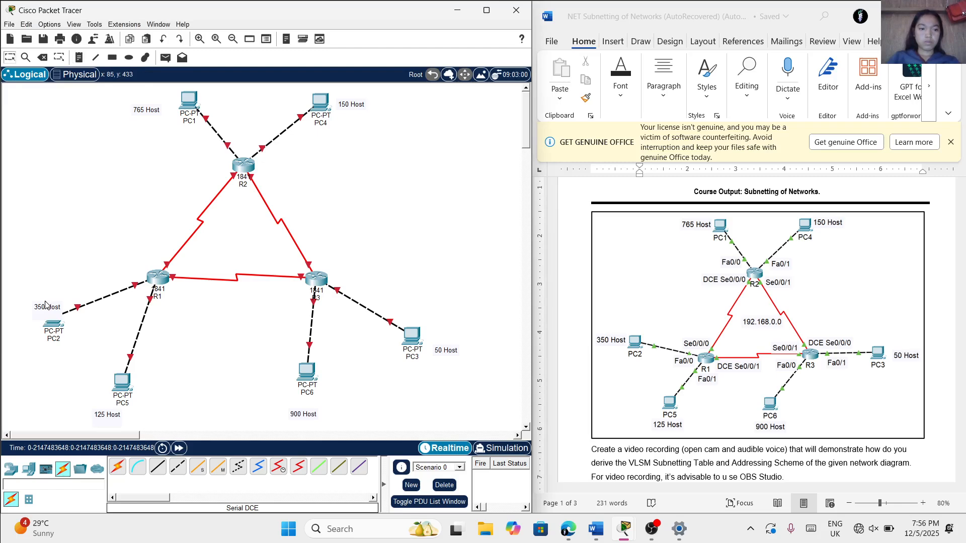
{"action": "left_click_drag", "start_coordinate": [45, 301], "coordinate": [28, 321]}
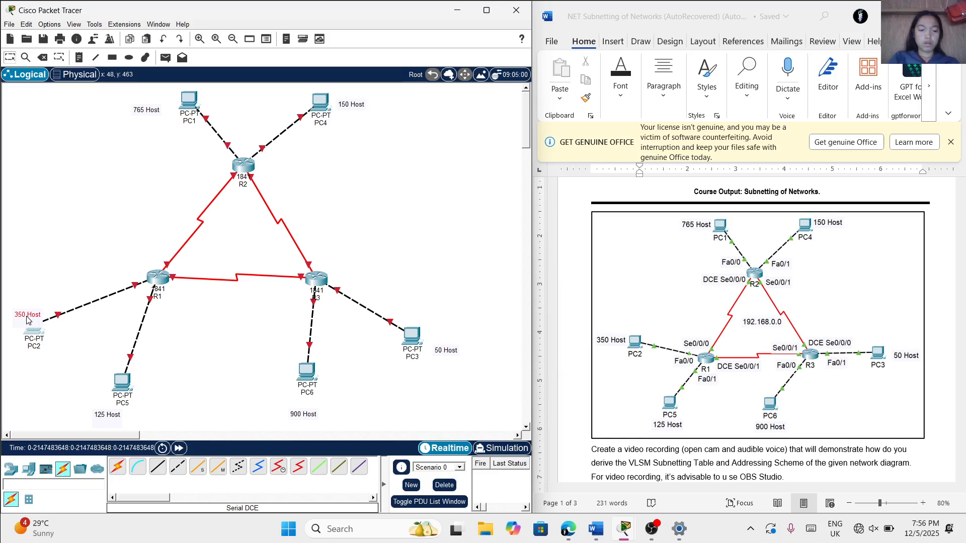
{"action": "left_click", "coordinate": [85, 268]}
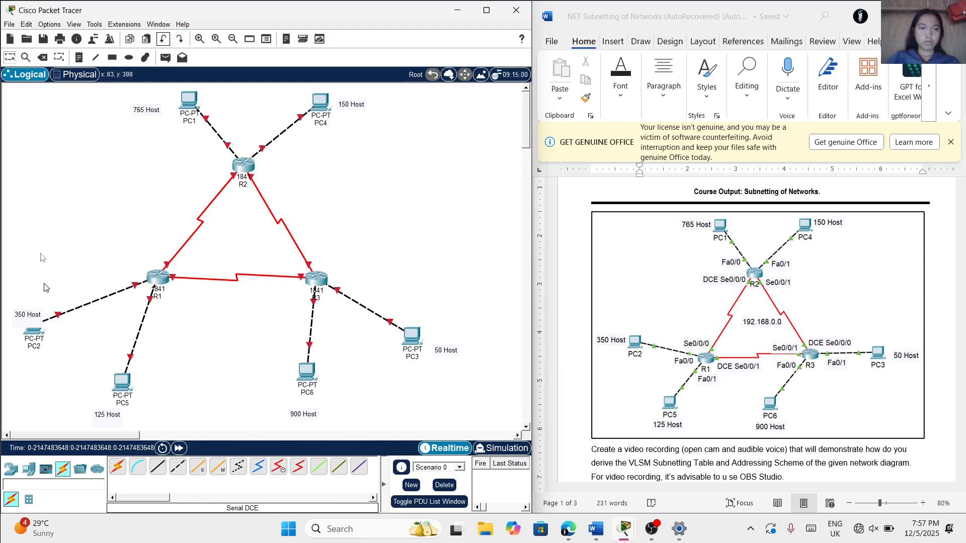
Delete the "350 Host" note that overlaps PC2
{"action": "left_click", "coordinate": [42, 57]}
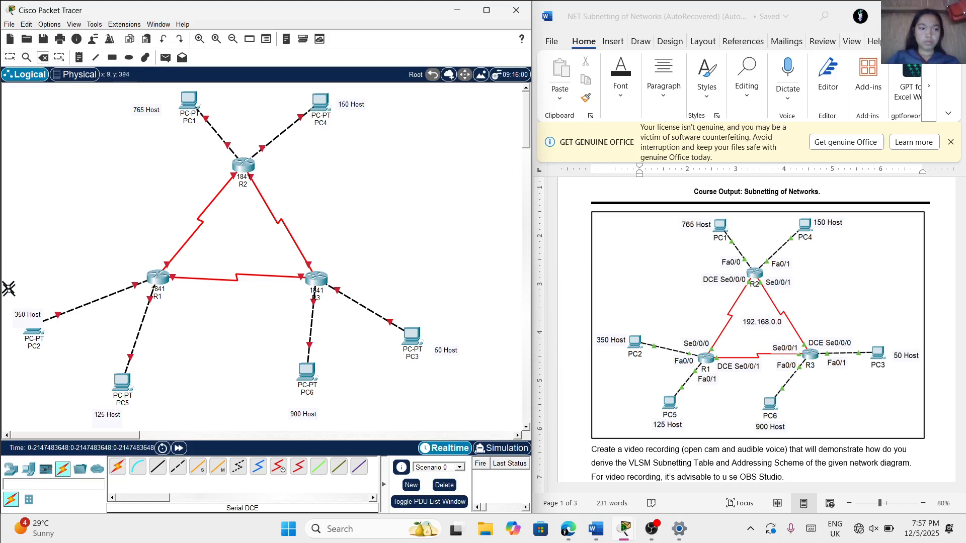
{"action": "left_click", "coordinate": [18, 313]}
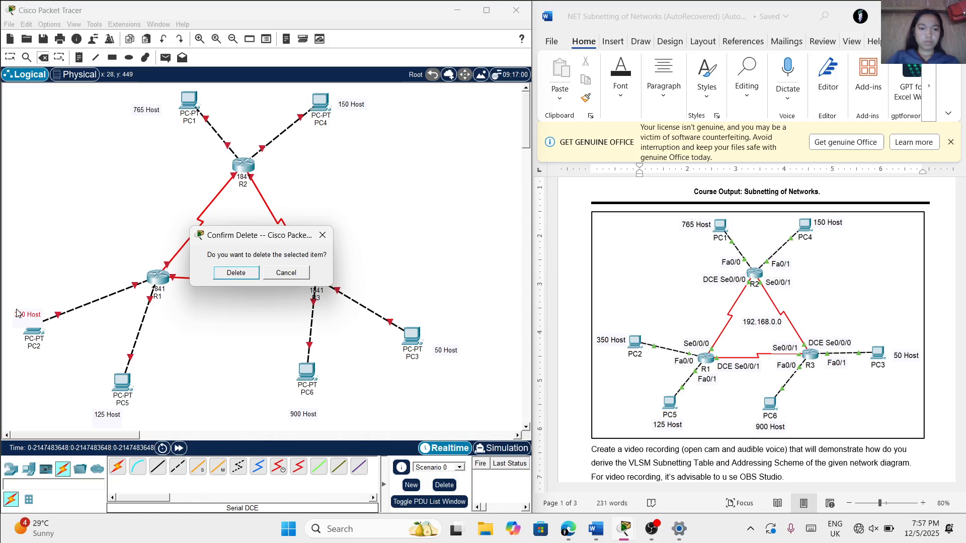
{"action": "left_click", "coordinate": [236, 274]}
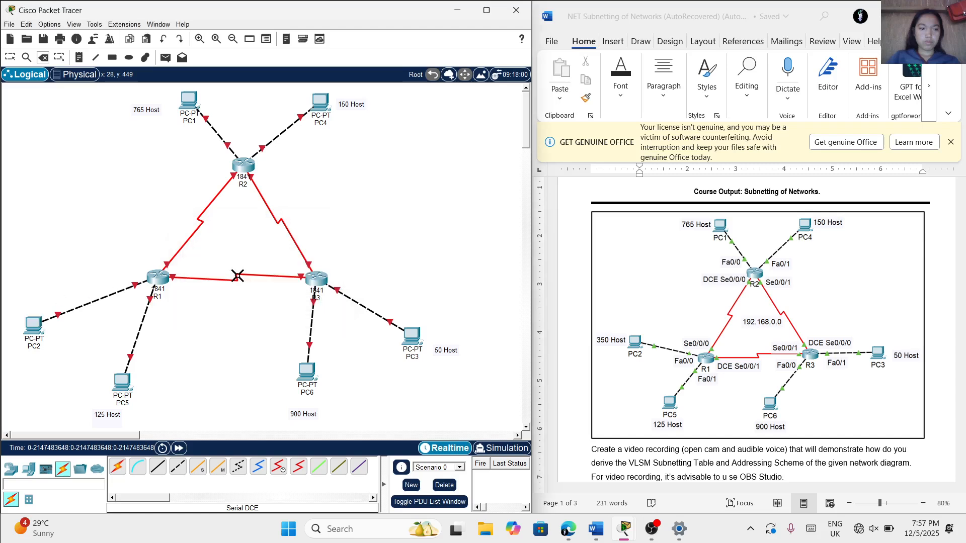
Place a new "350 Host" note below PC2
{"action": "left_click", "coordinate": [78, 58]}
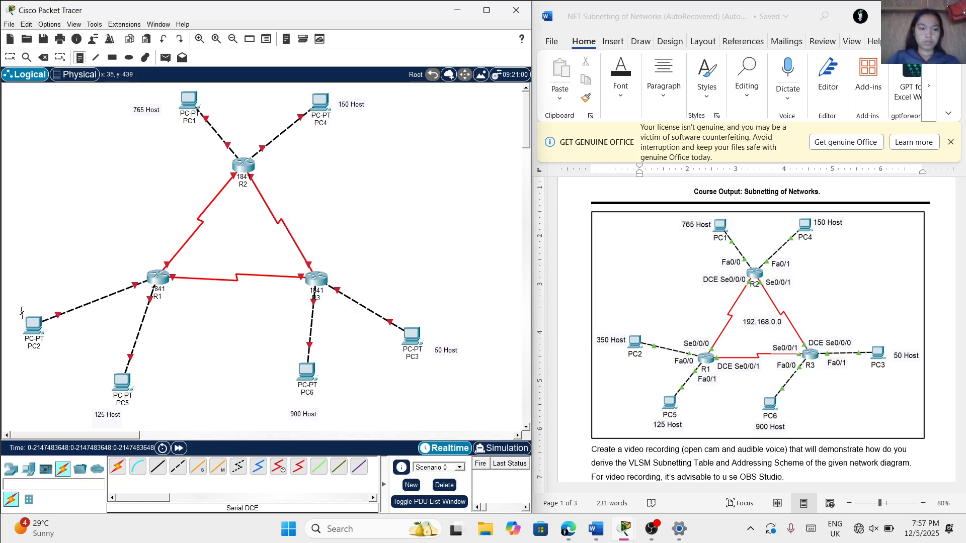
{"action": "left_click", "coordinate": [18, 358]}
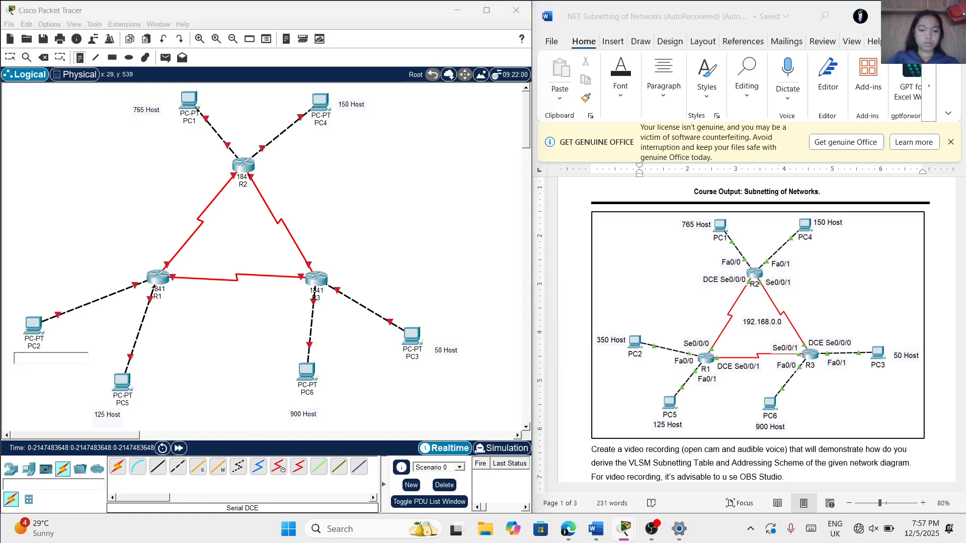
{"action": "type", "text": "350"}
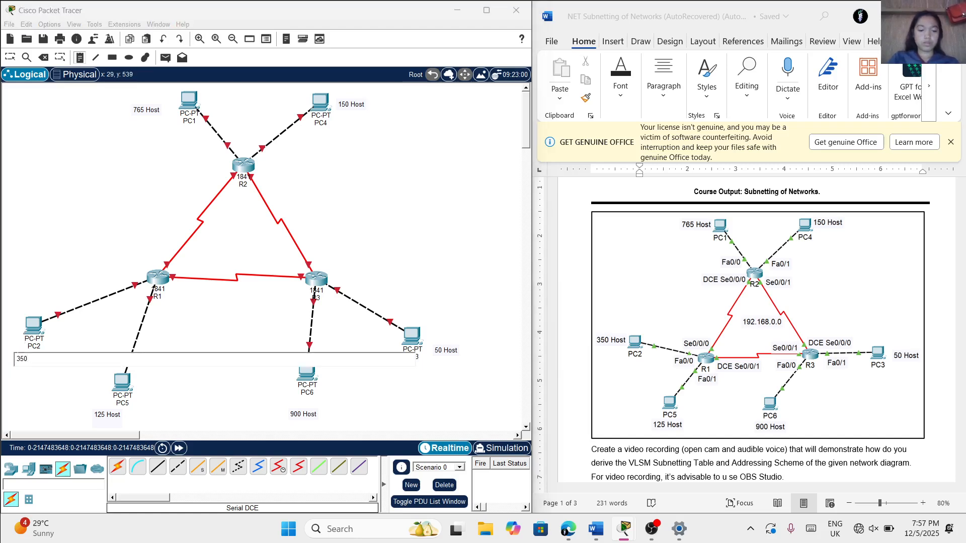
{"action": "key", "text": "Caps_Lock"}
{"action": "key", "text": "Caps_Lock"}
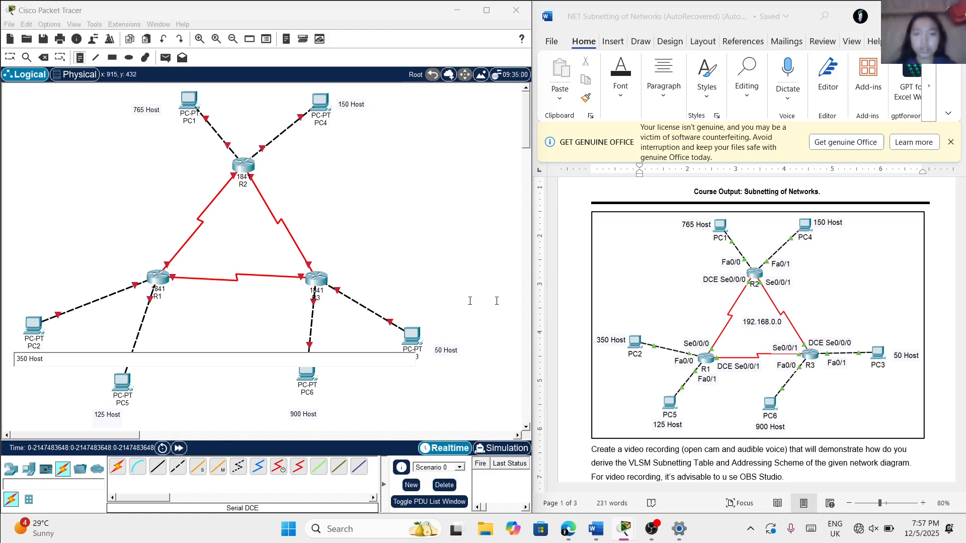
Finish the note entry and examine the VLSM Subnetting Table and Addressing Scheme in the Word document
{"action": "scroll", "coordinate": [614, 342], "scroll_direction": "down", "scroll_amount": 4}
{"action": "scroll", "coordinate": [614, 342], "scroll_direction": "down", "scroll_amount": 2}
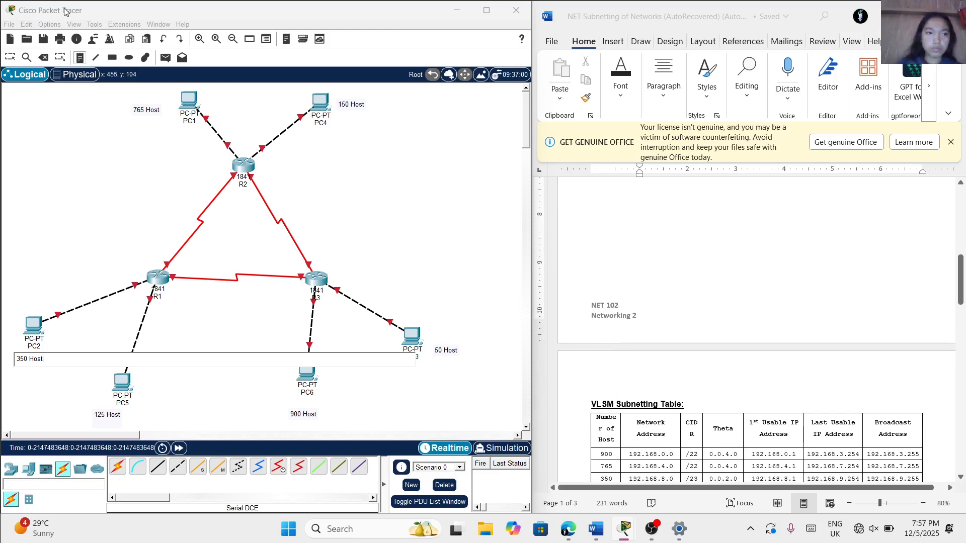
{"action": "left_click", "coordinate": [9, 55]}
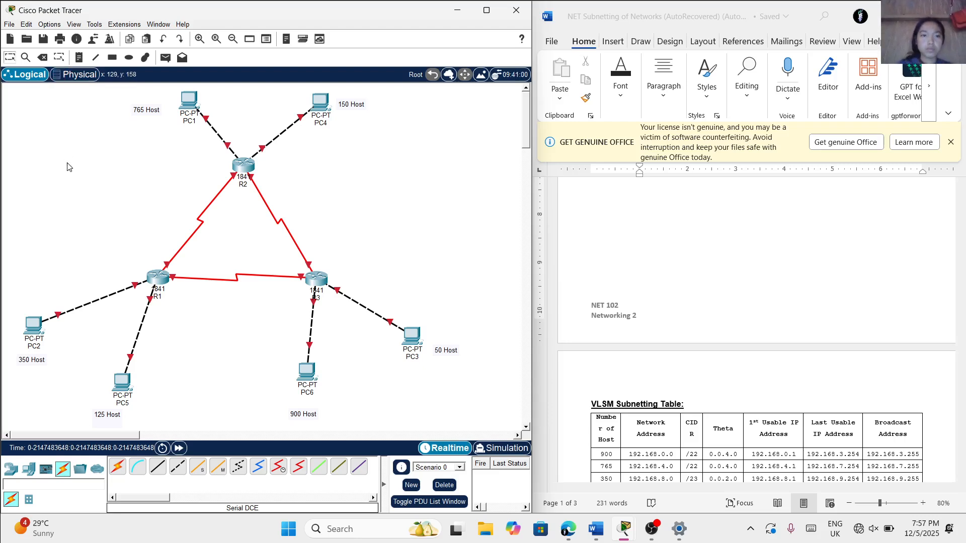
{"action": "scroll", "coordinate": [649, 403], "scroll_direction": "down", "scroll_amount": 3}
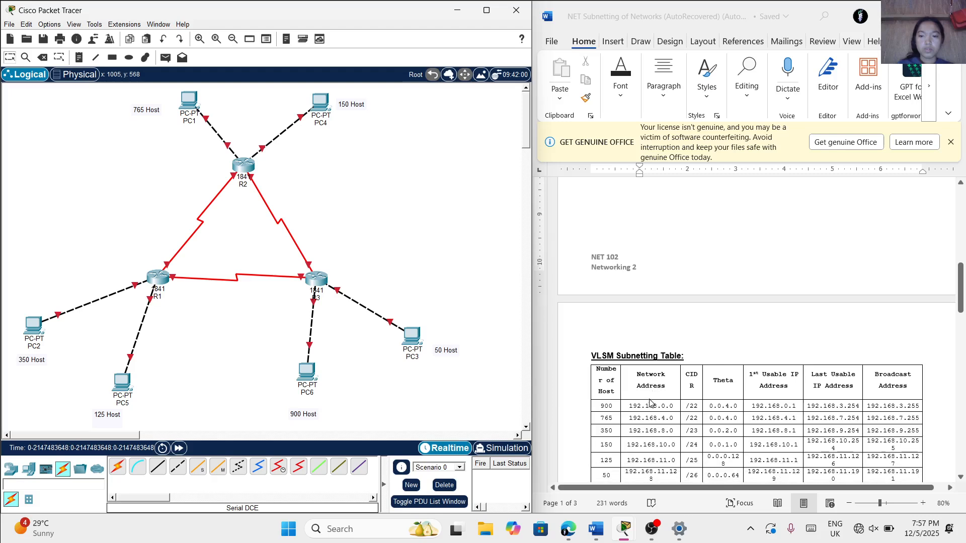
{"action": "scroll", "coordinate": [649, 403], "scroll_direction": "down", "scroll_amount": 3}
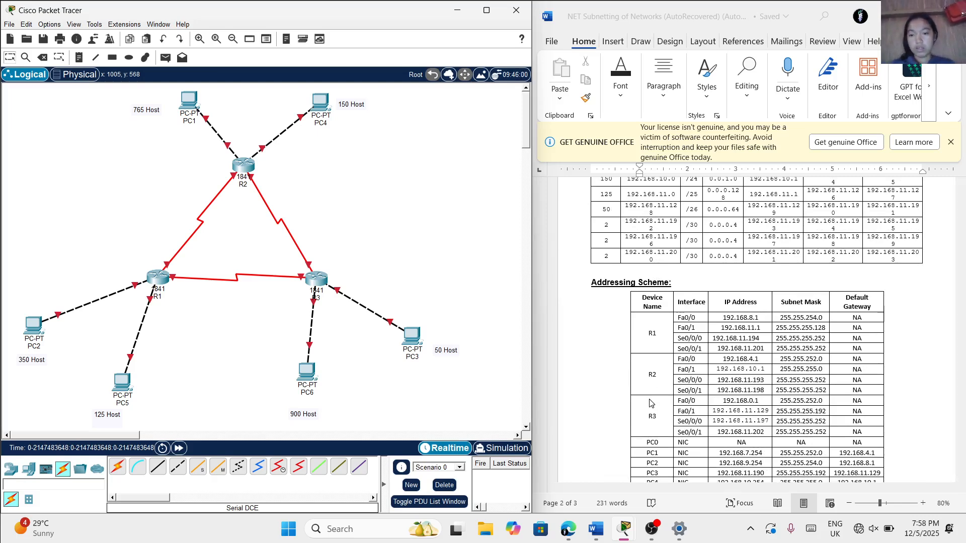
{"action": "scroll", "coordinate": [589, 414], "scroll_direction": "down", "scroll_amount": 1}
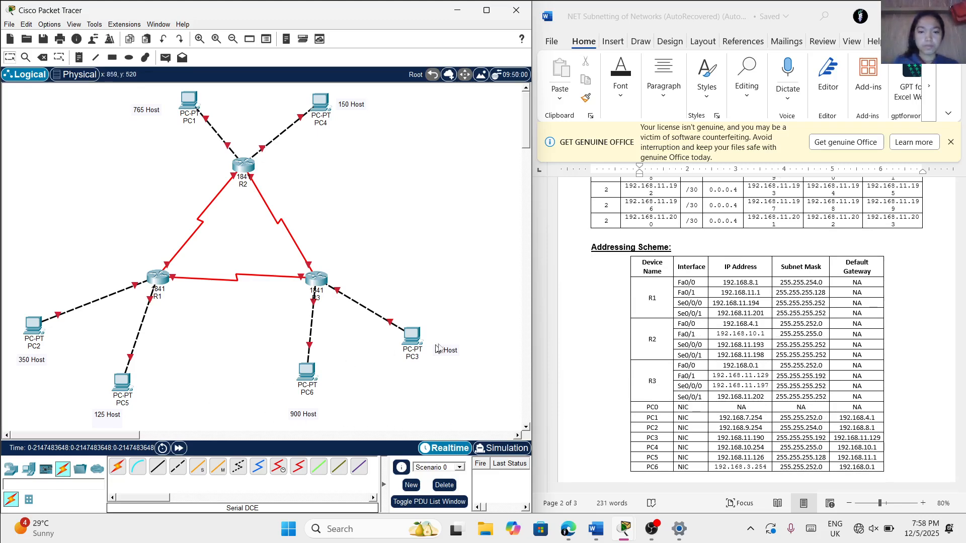
{"action": "scroll", "coordinate": [582, 388], "scroll_direction": "down", "scroll_amount": 2}
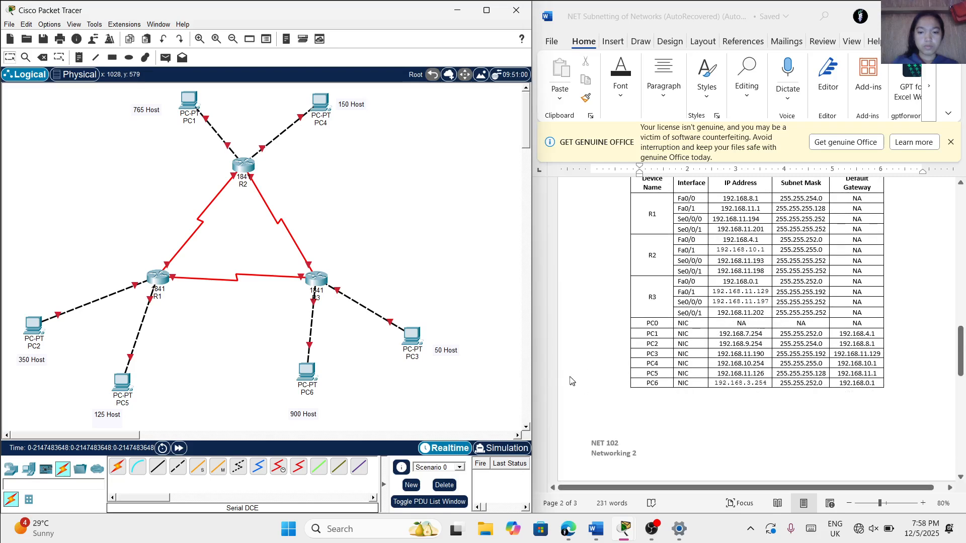
{"action": "scroll", "coordinate": [496, 267], "scroll_direction": "down", "scroll_amount": 5}
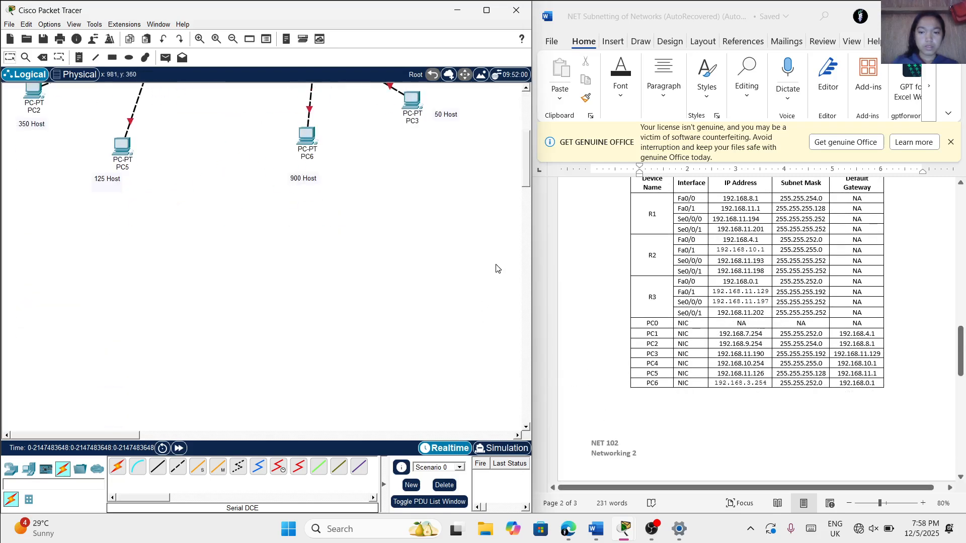
{"action": "scroll", "coordinate": [623, 297], "scroll_direction": "up", "scroll_amount": 1}
{"action": "scroll", "coordinate": [463, 249], "scroll_direction": "up", "scroll_amount": 5}
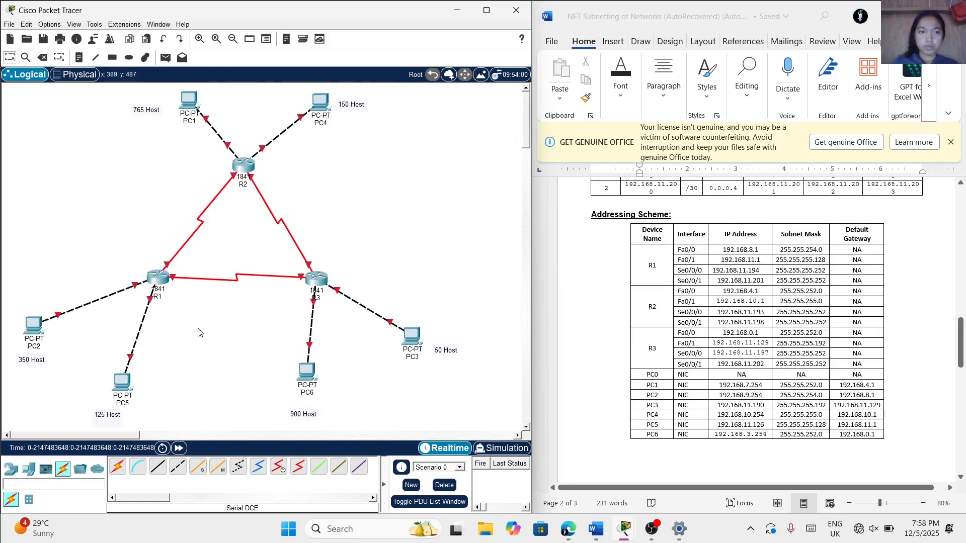
Open PC1's IP Configuration beside the addressing table and set its IPv4 address to 192.168.7.254, copied from the PC1 row
{"action": "left_click", "coordinate": [196, 101]}
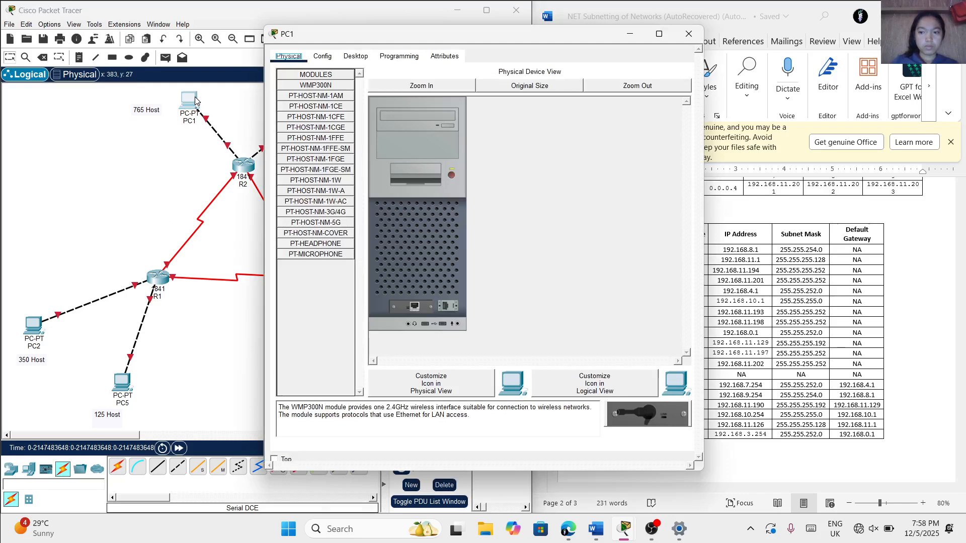
{"action": "left_click", "coordinate": [351, 58]}
{"action": "left_click", "coordinate": [330, 94]}
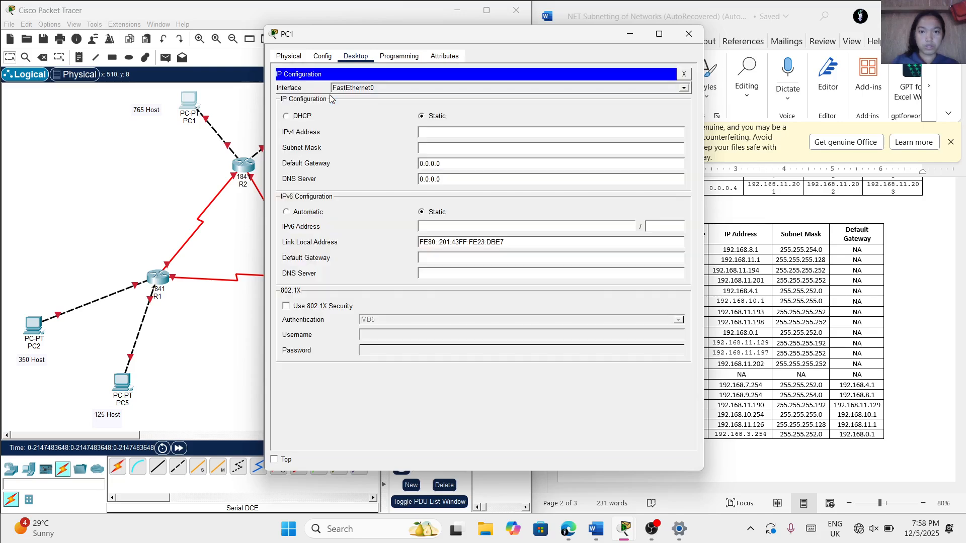
{"action": "left_click_drag", "start_coordinate": [494, 34], "coordinate": [385, 52]}
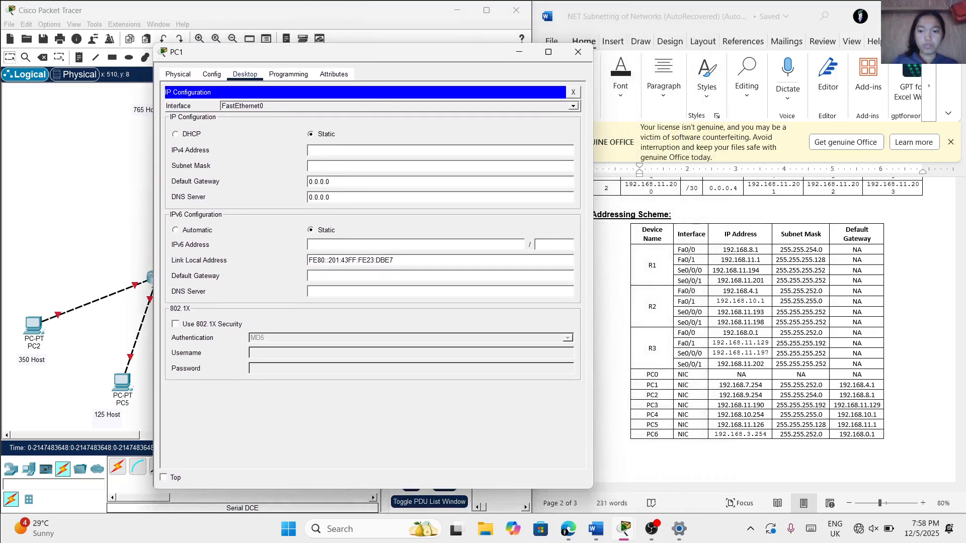
{"action": "left_click", "coordinate": [724, 385]}
{"action": "double_click", "coordinate": [723, 386]}
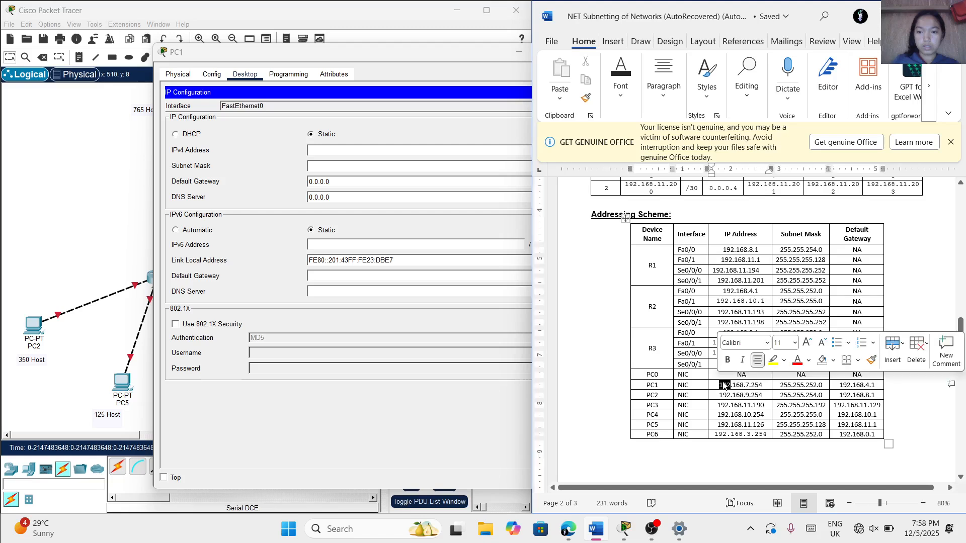
{"action": "left_click", "coordinate": [762, 386]}
{"action": "left_click_drag", "start_coordinate": [762, 387], "coordinate": [718, 390]}
{"action": "key", "text": "ctrl+c"}
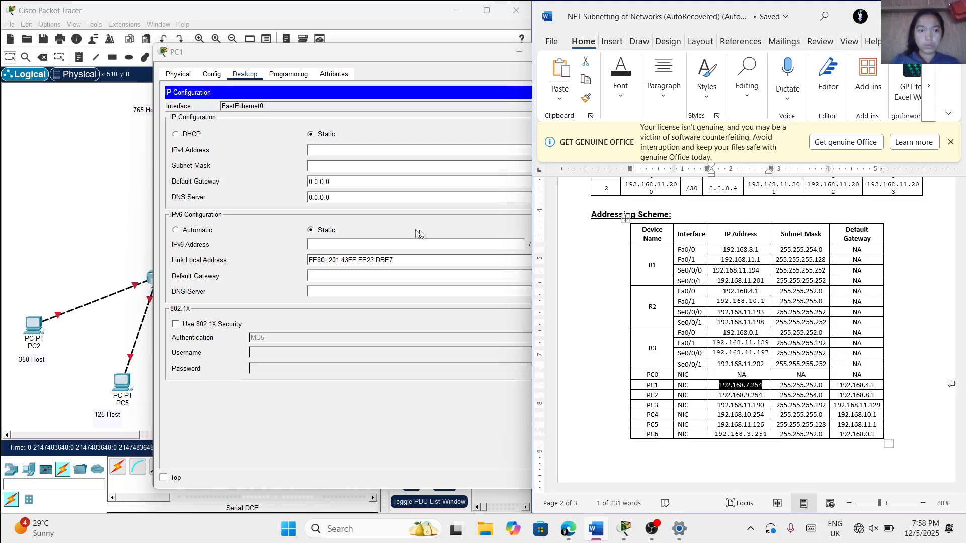
{"action": "left_click", "coordinate": [310, 149]}
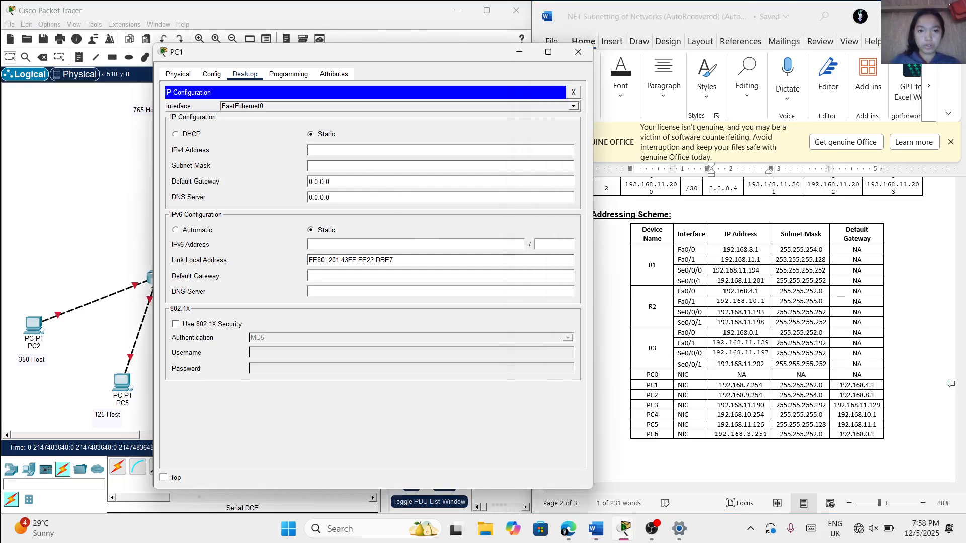
{"action": "key", "text": "ctrl+v"}
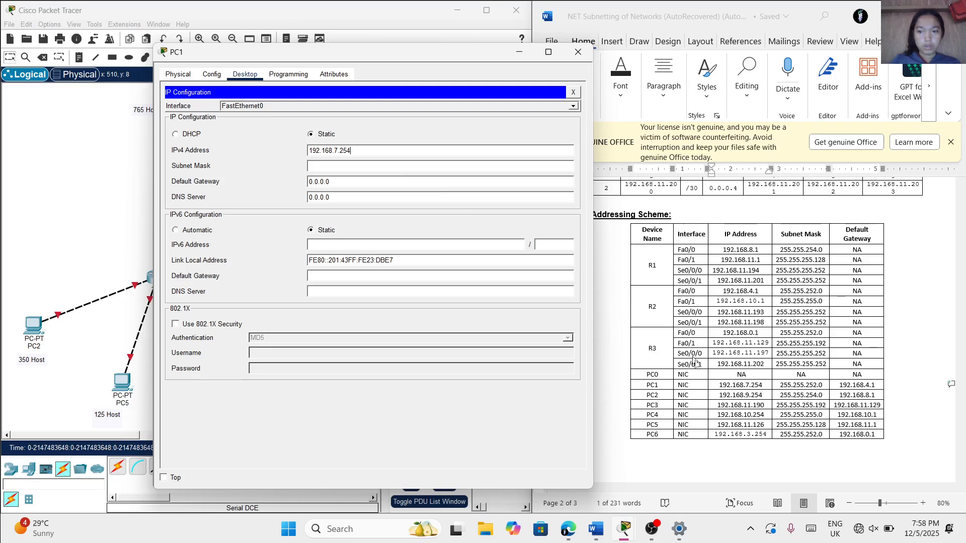
Set PC1's subnet mask to 255.255.252.0, as listed in the Addressing Scheme table
{"action": "left_click", "coordinate": [830, 392]}
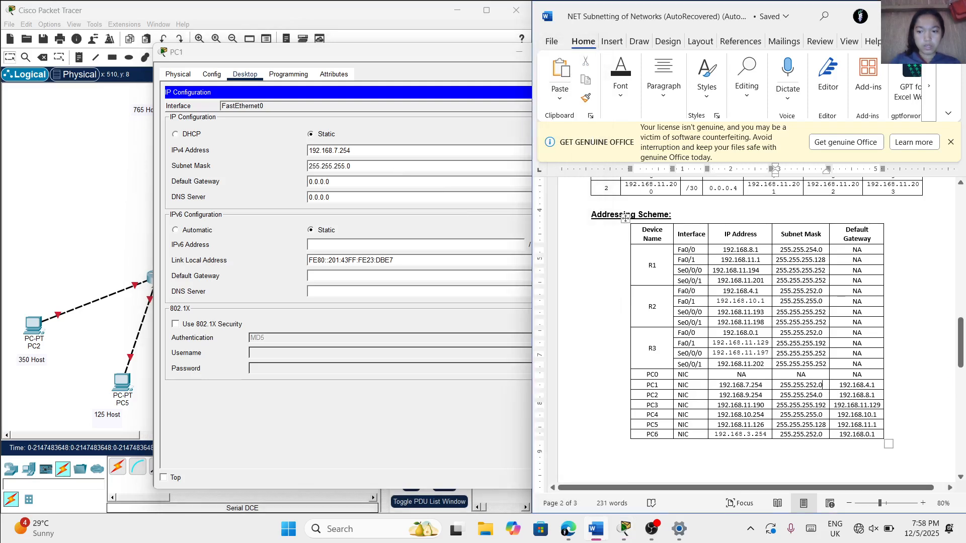
{"action": "left_click_drag", "start_coordinate": [823, 386], "coordinate": [771, 384]}
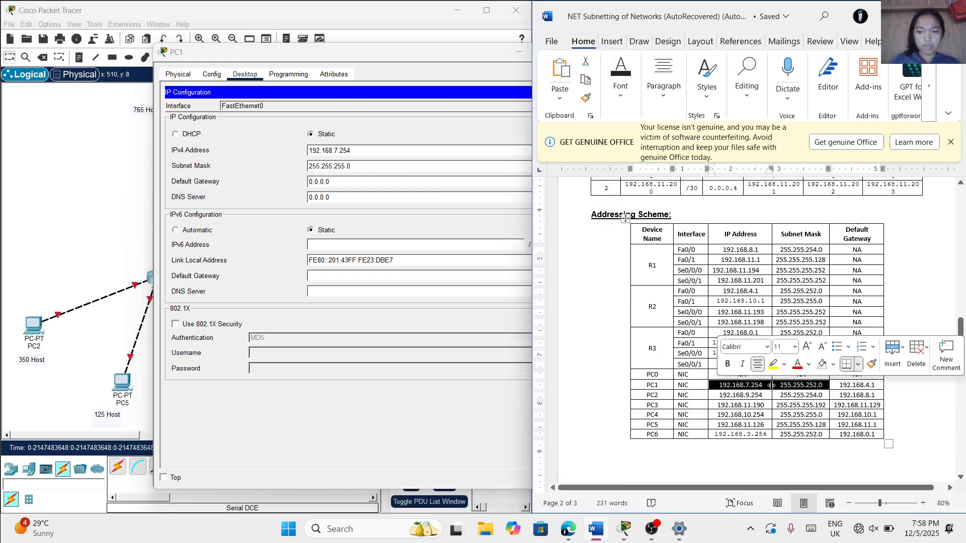
{"action": "left_click", "coordinate": [825, 387]}
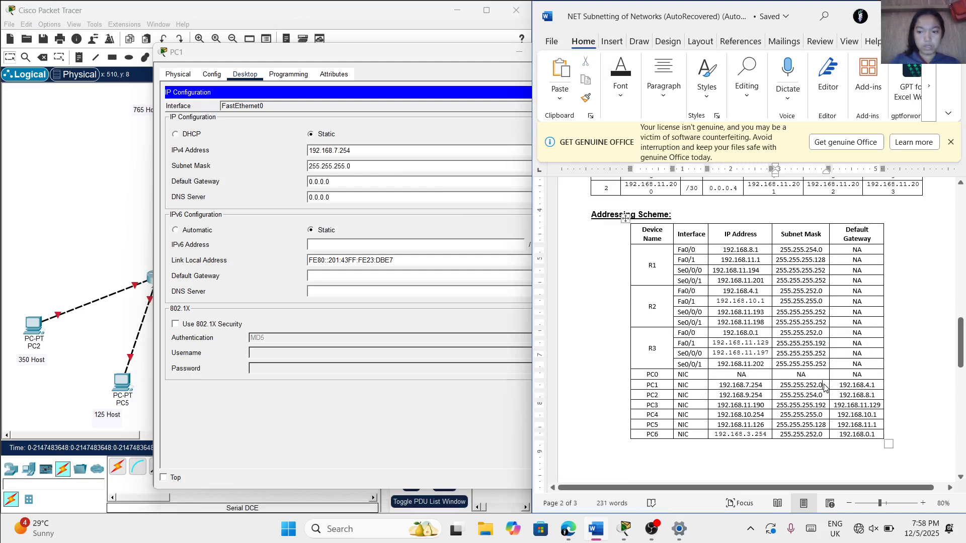
{"action": "left_click_drag", "start_coordinate": [824, 387], "coordinate": [767, 385]}
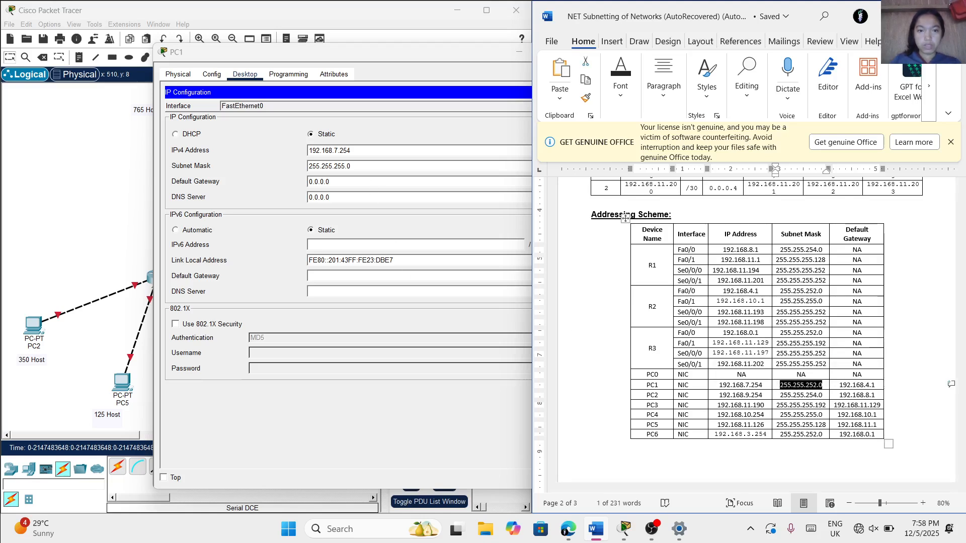
{"action": "left_click", "coordinate": [359, 167]}
{"action": "left_click_drag", "start_coordinate": [358, 167], "coordinate": [338, 166]}
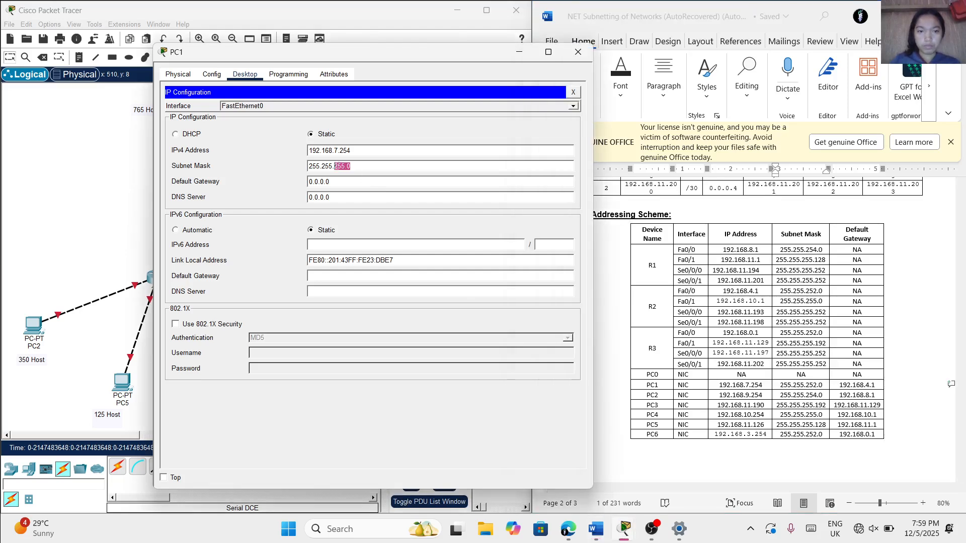
{"action": "type", "text": "252"}
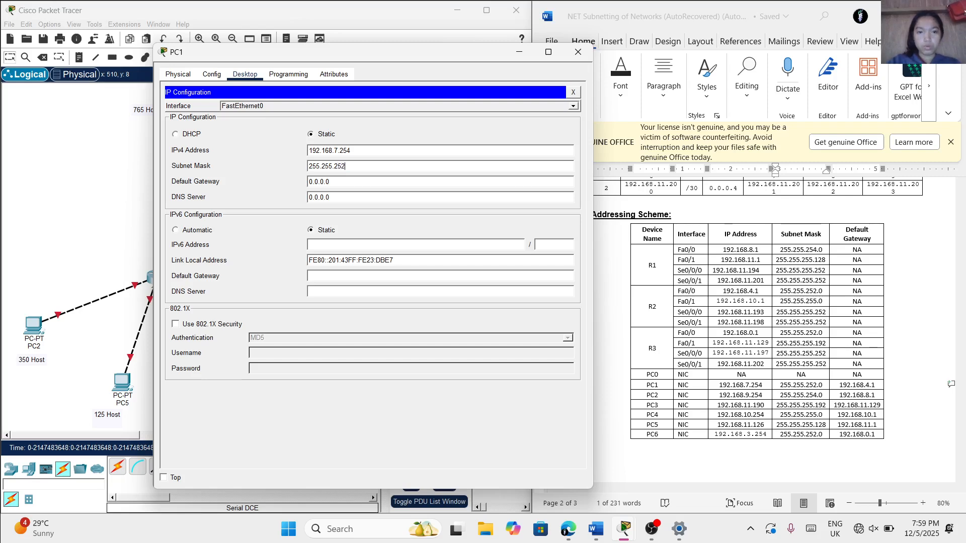
{"action": "type", "text": ".0"}
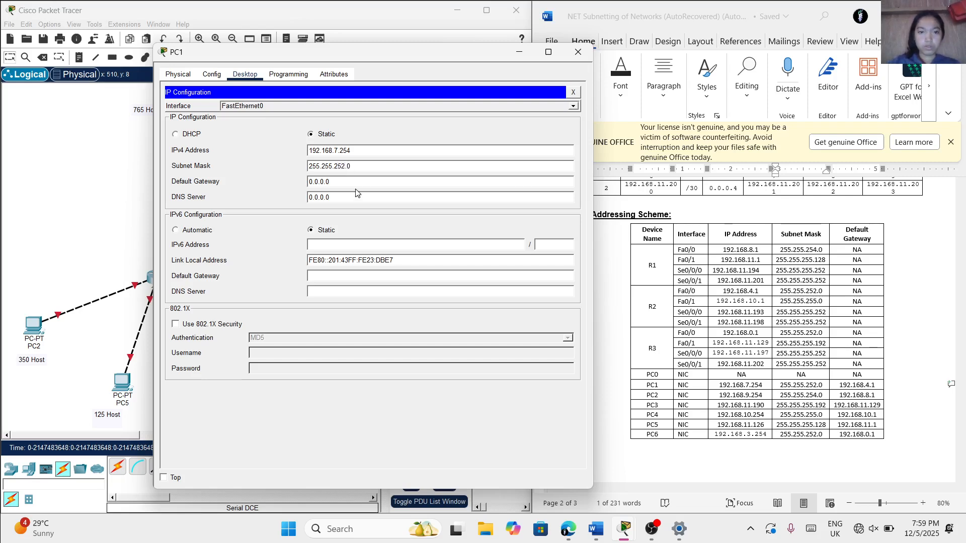
Set PC1's default gateway to 192.168.4.1, copied from the Addressing Scheme table, and close PC1's configuration window
{"action": "left_click", "coordinate": [876, 391]}
{"action": "left_click", "coordinate": [878, 386]}
{"action": "left_click_drag", "start_coordinate": [877, 385], "coordinate": [837, 386]}
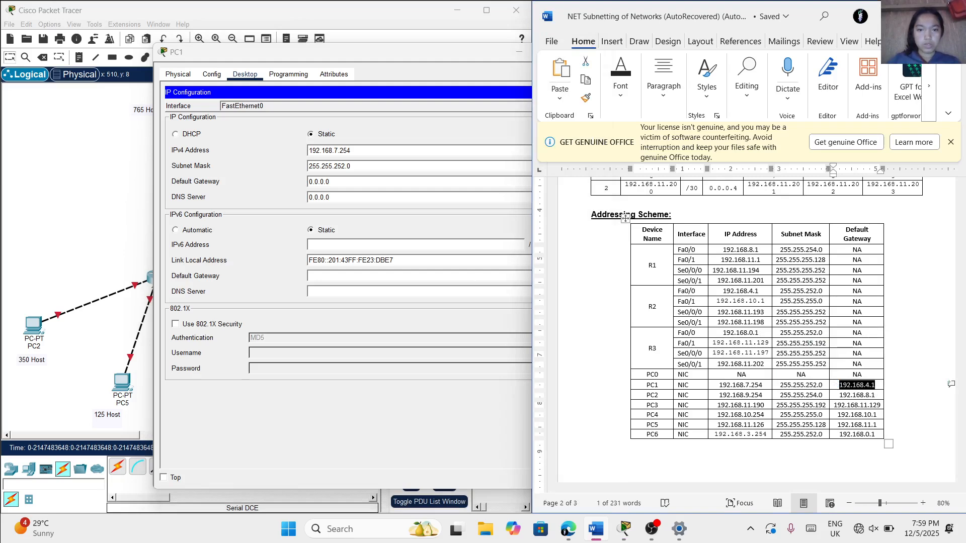
{"action": "left_click", "coordinate": [336, 182]}
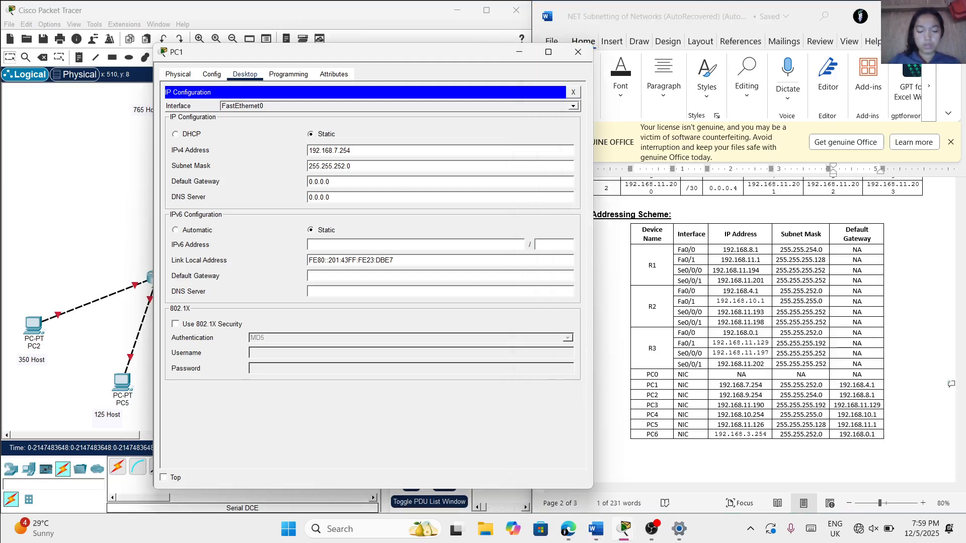
{"action": "key", "text": "ctrl+a"}
{"action": "key", "text": "ctrl+v"}
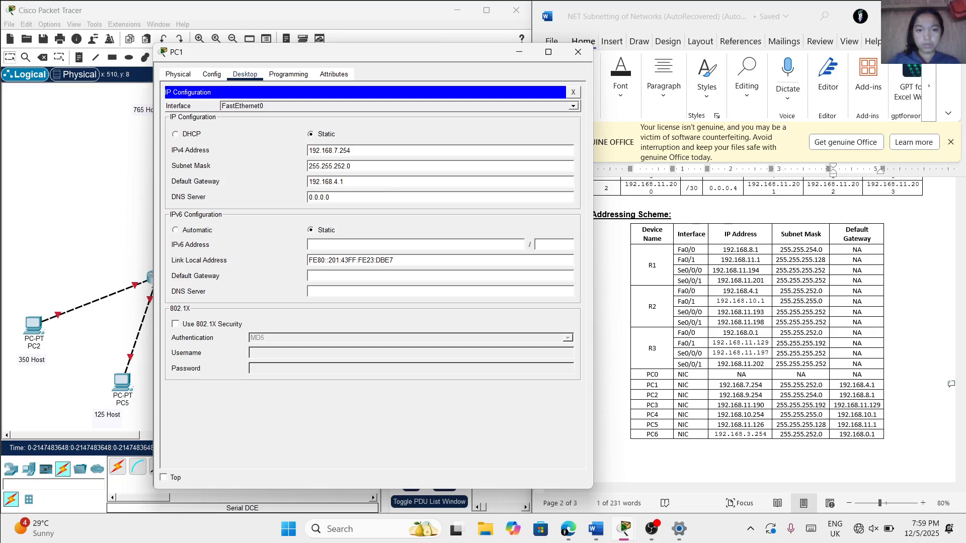
{"action": "left_click", "coordinate": [577, 52]}
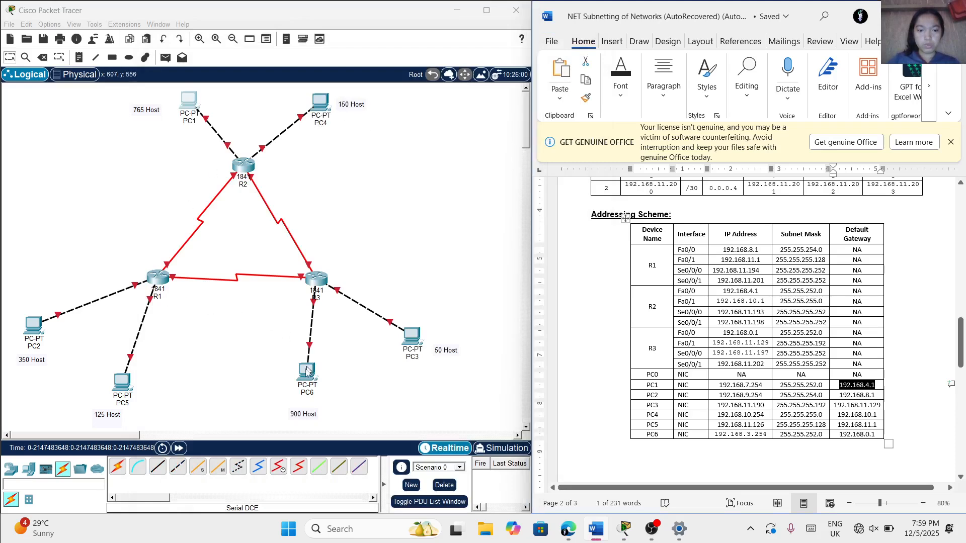
Open PC2's IP Configuration beside the addressing table and set its IPv4 address to 192.168.9.254, copied from the PC2 row
{"action": "left_click", "coordinate": [31, 326]}
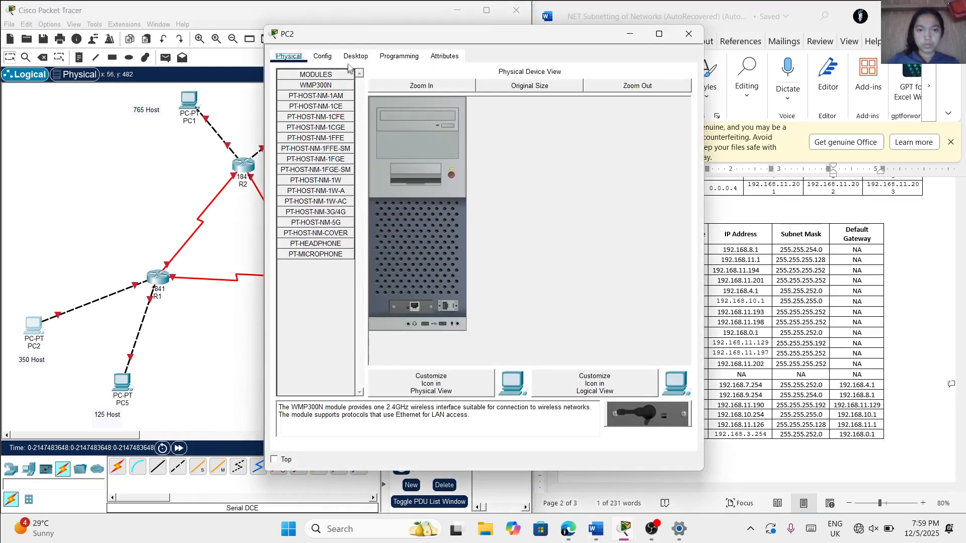
{"action": "left_click", "coordinate": [351, 59]}
{"action": "left_click", "coordinate": [331, 92]}
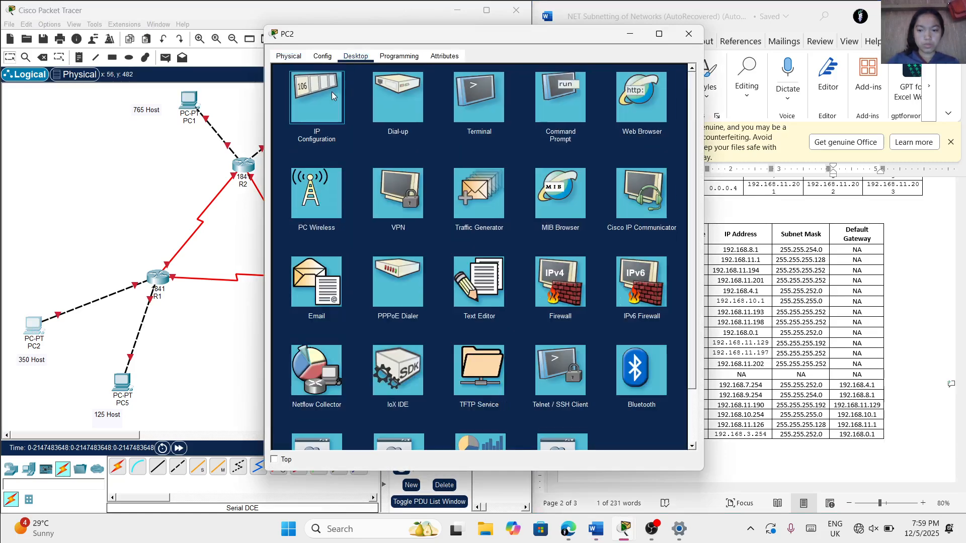
{"action": "left_click_drag", "start_coordinate": [486, 44], "coordinate": [339, 69]}
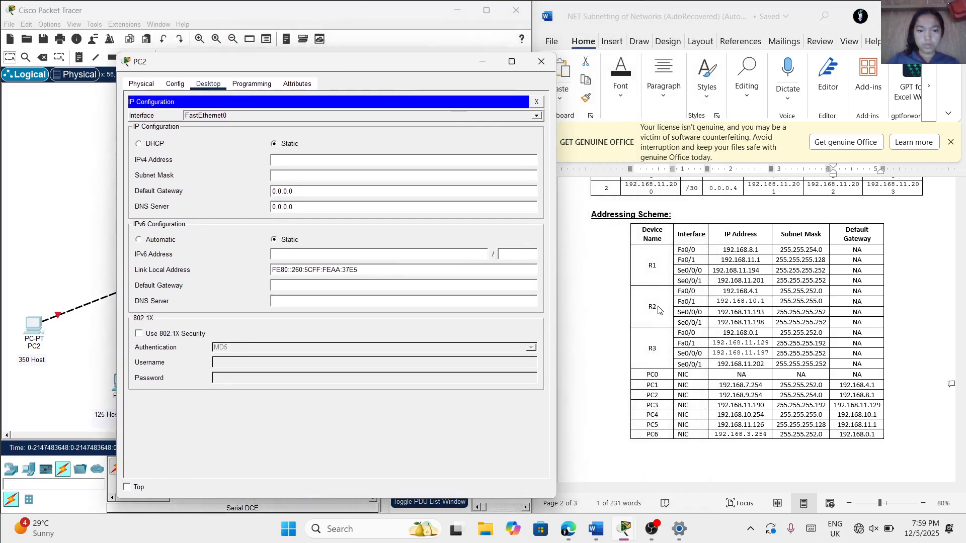
{"action": "double_click", "coordinate": [756, 396]}
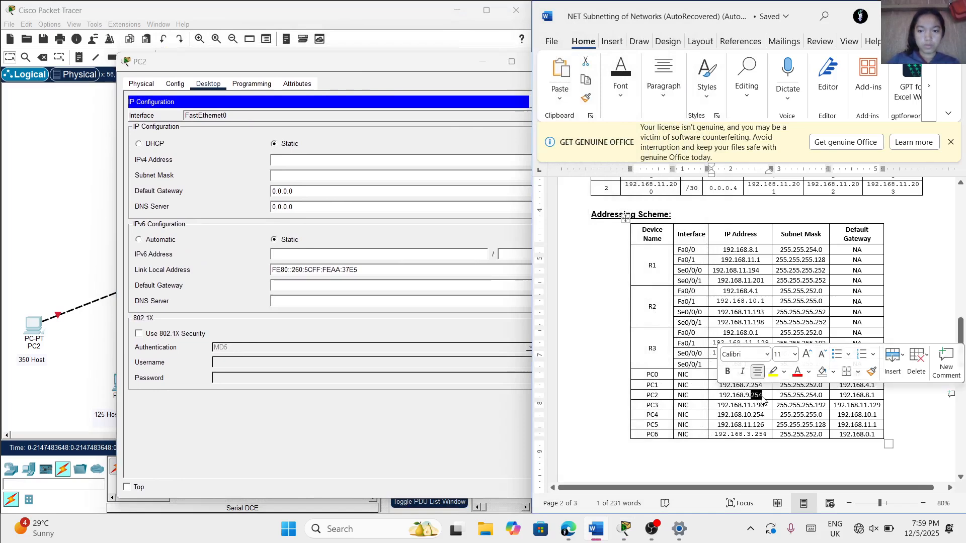
{"action": "left_click", "coordinate": [762, 397]}
{"action": "left_click_drag", "start_coordinate": [762, 397], "coordinate": [718, 397]}
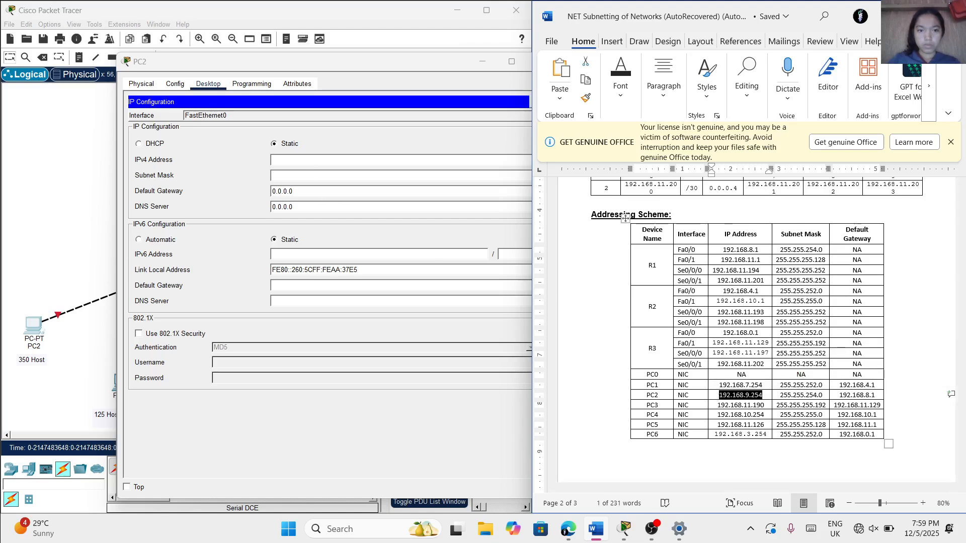
{"action": "key", "text": "ctrl+c"}
{"action": "left_click", "coordinate": [509, 217]}
{"action": "key", "text": "ctrl+v"}
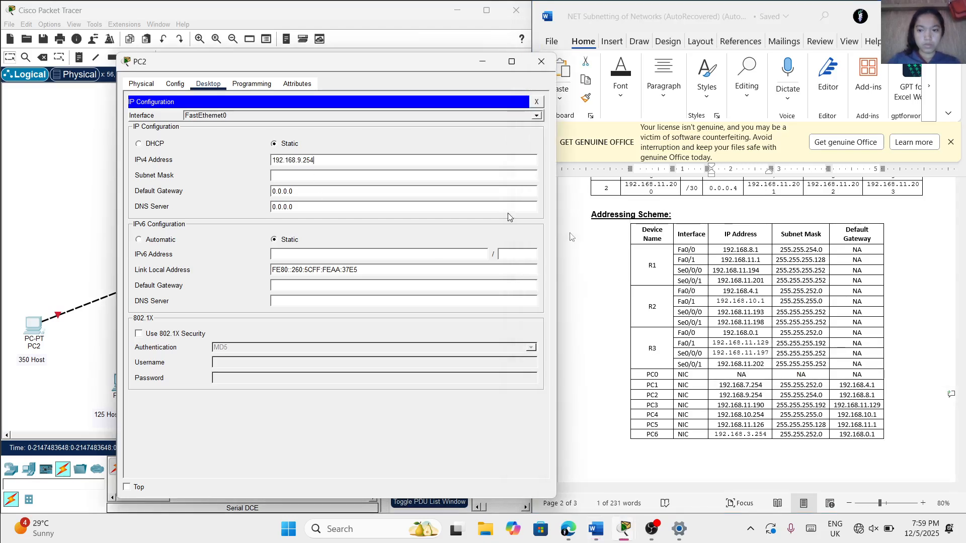
Set PC2's subnet mask to 255.255.254.0, copied from the PC2 row of the Addressing Scheme table
{"action": "left_click", "coordinate": [780, 394]}
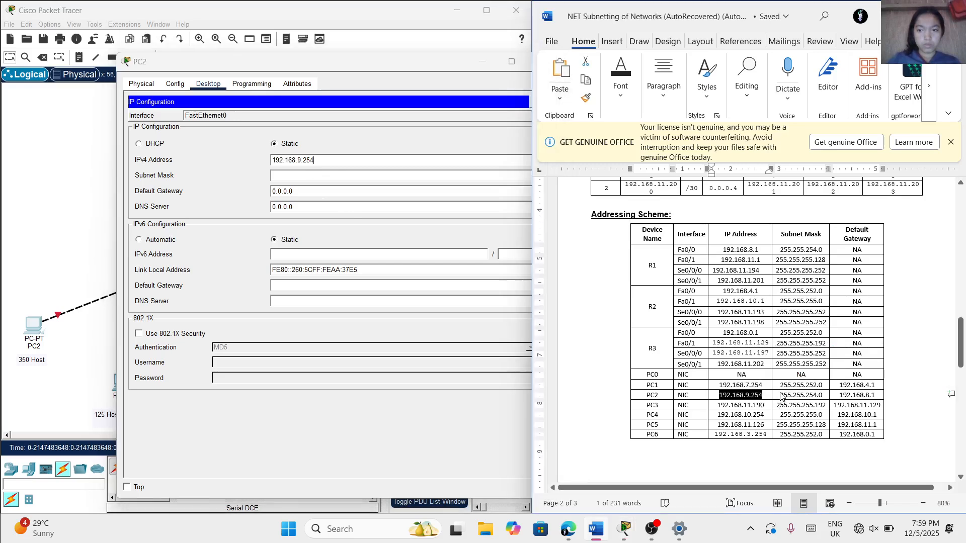
{"action": "left_click_drag", "start_coordinate": [780, 396], "coordinate": [785, 397]}
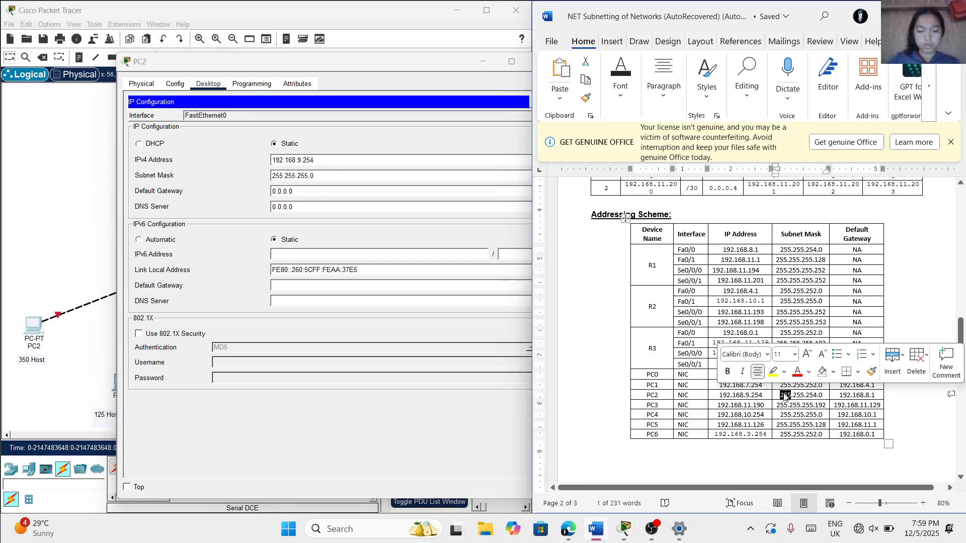
{"action": "double_click", "coordinate": [787, 394]}
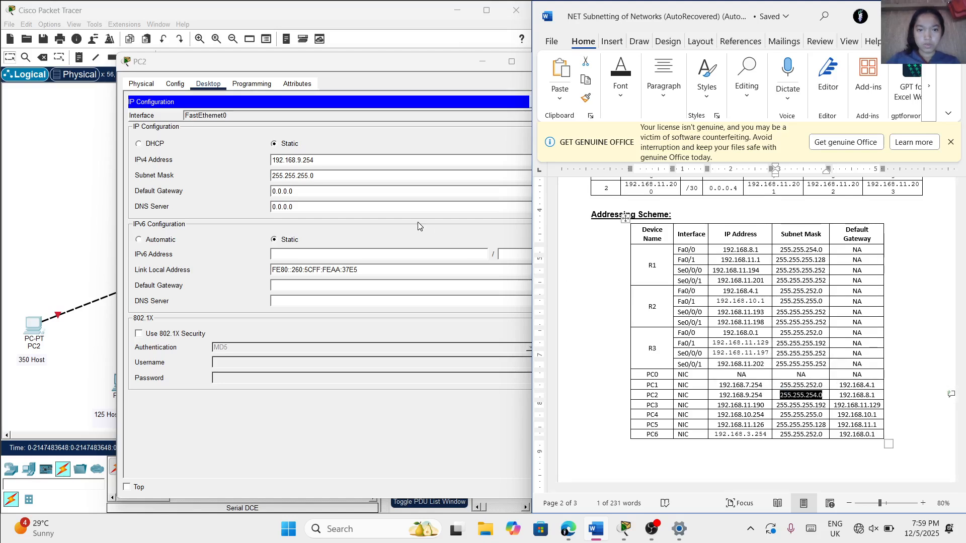
{"action": "left_click", "coordinate": [352, 176]}
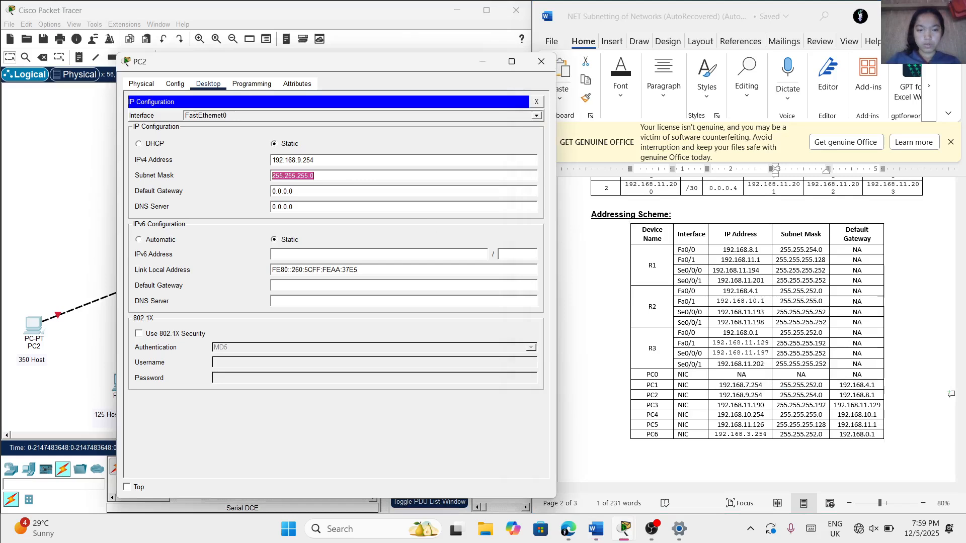
{"action": "key", "text": "ctrl+v"}
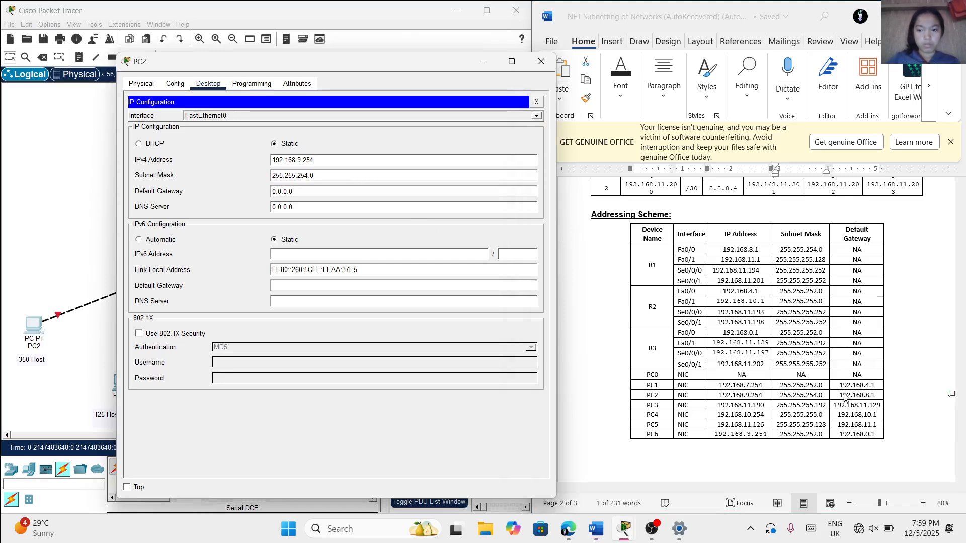
Set PC2's default gateway to 192.168.8.1, copied from the Addressing Scheme table, and close PC2's configuration window
{"action": "left_click", "coordinate": [873, 396]}
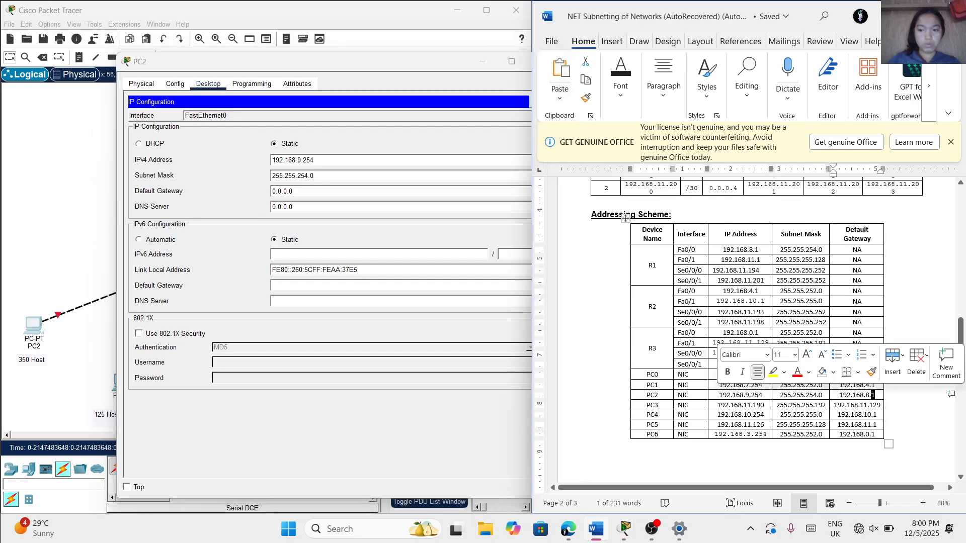
{"action": "key", "text": "ctrl+a"}
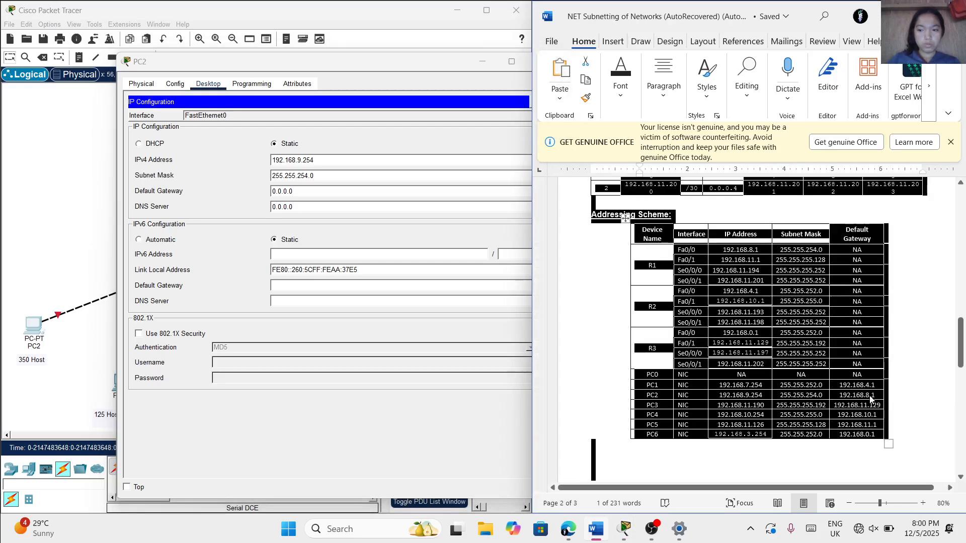
{"action": "left_click", "coordinate": [873, 399]}
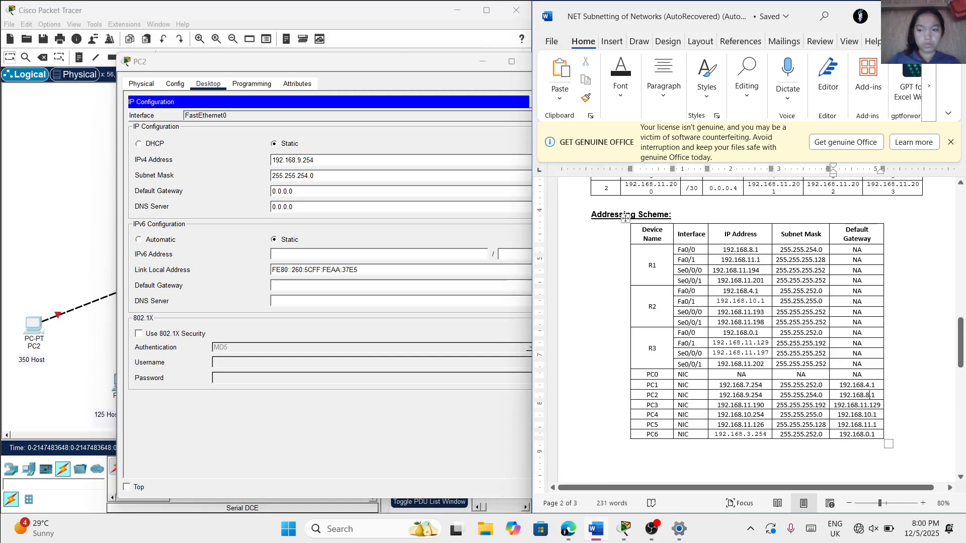
{"action": "left_click_drag", "start_coordinate": [839, 395], "coordinate": [875, 395]}
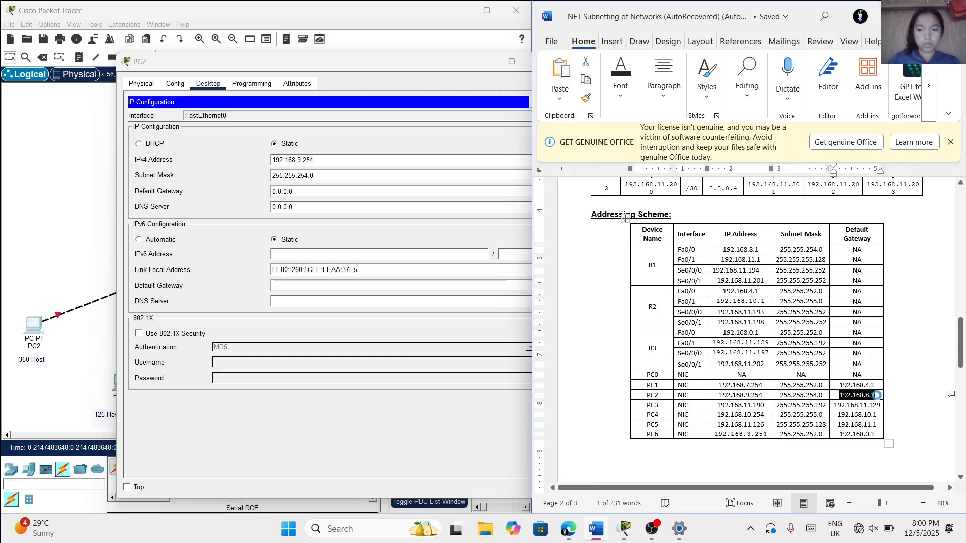
{"action": "left_click", "coordinate": [352, 192]}
{"action": "key", "text": "ctrl+a"}
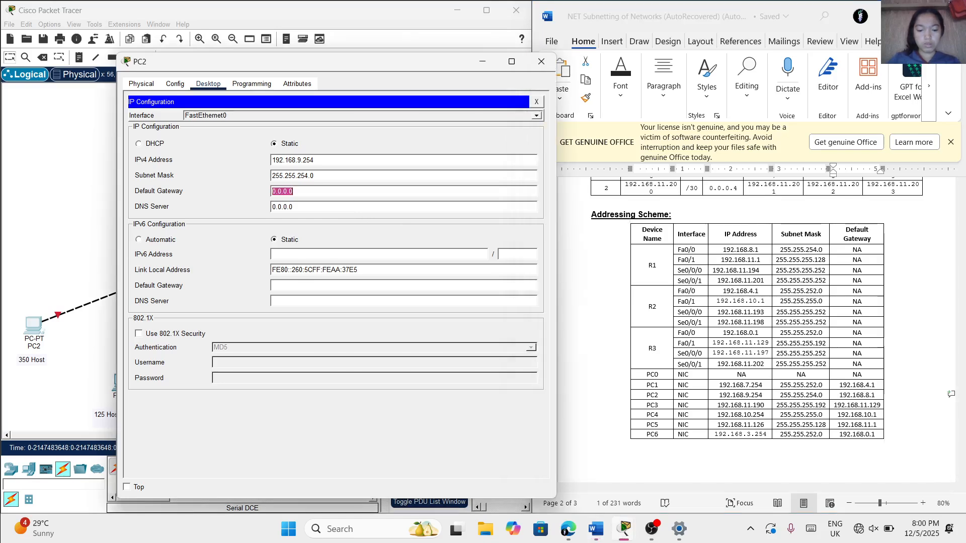
{"action": "key", "text": "ctrl+v"}
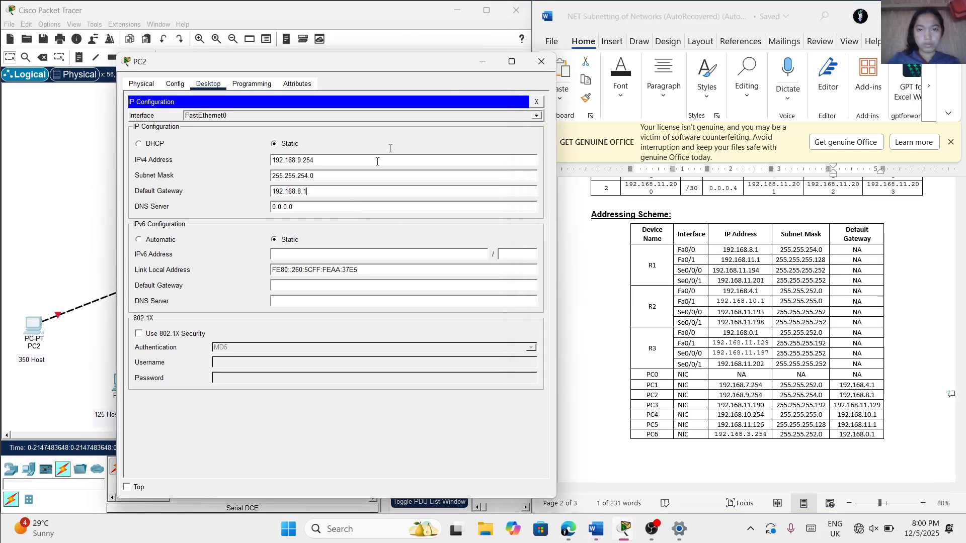
{"action": "left_click", "coordinate": [530, 66]}
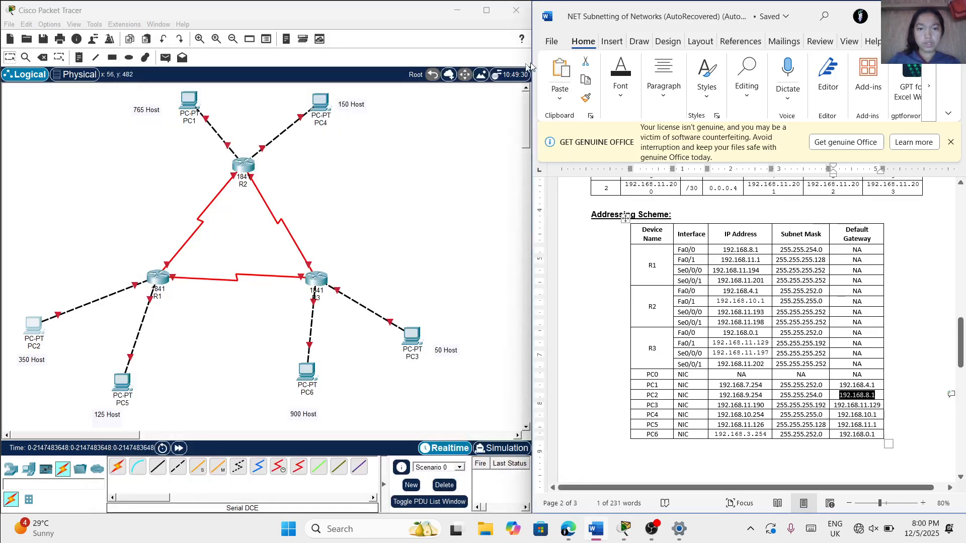
Open PC3's IP Configuration beside the addressing table and set IPv4 address 192.168.11.190 with subnet mask 255.255.255.192
{"action": "left_click", "coordinate": [406, 342]}
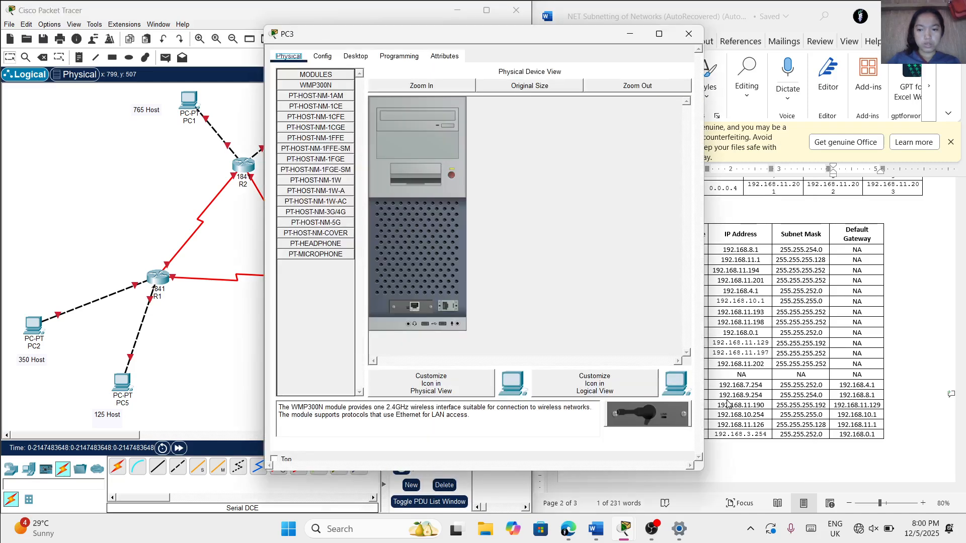
{"action": "left_click", "coordinate": [356, 56]}
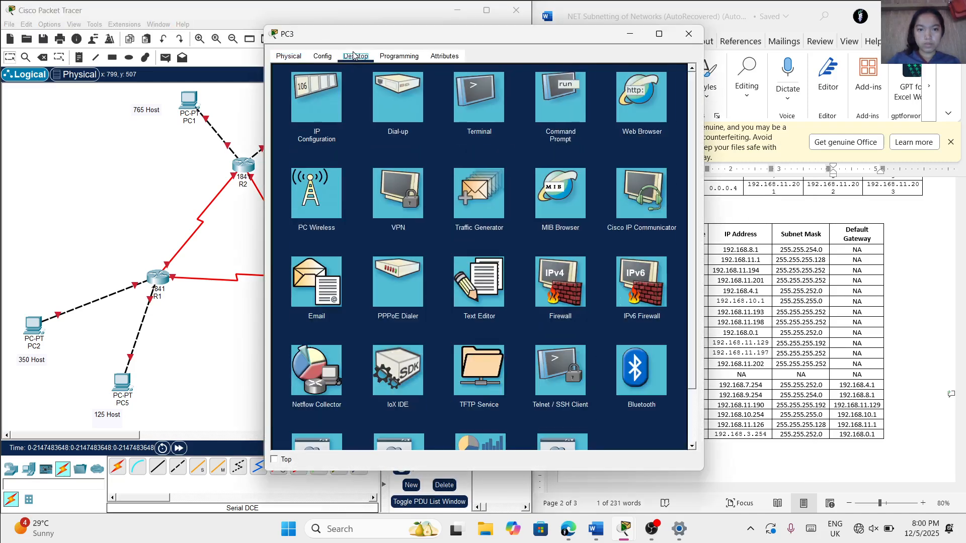
{"action": "left_click", "coordinate": [337, 121]}
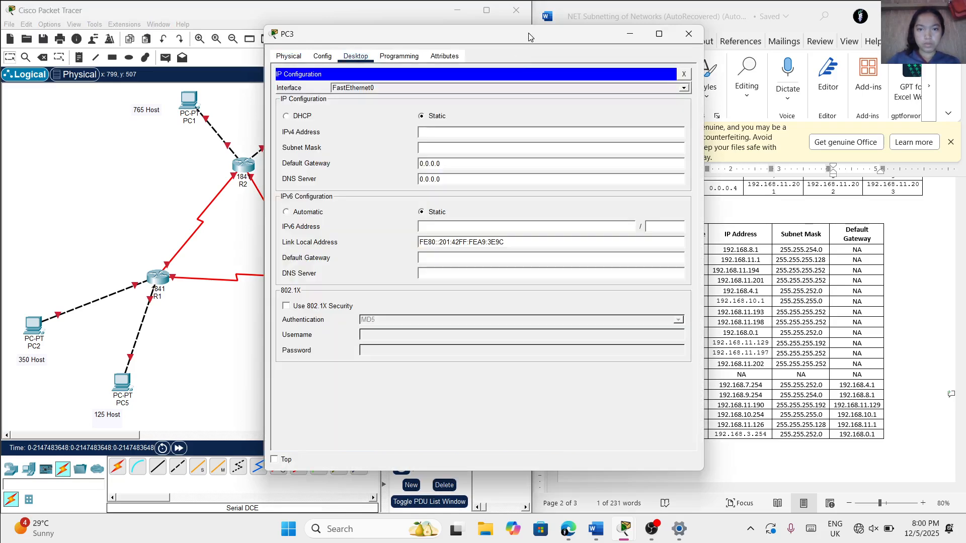
{"action": "left_click_drag", "start_coordinate": [528, 33], "coordinate": [402, 50]}
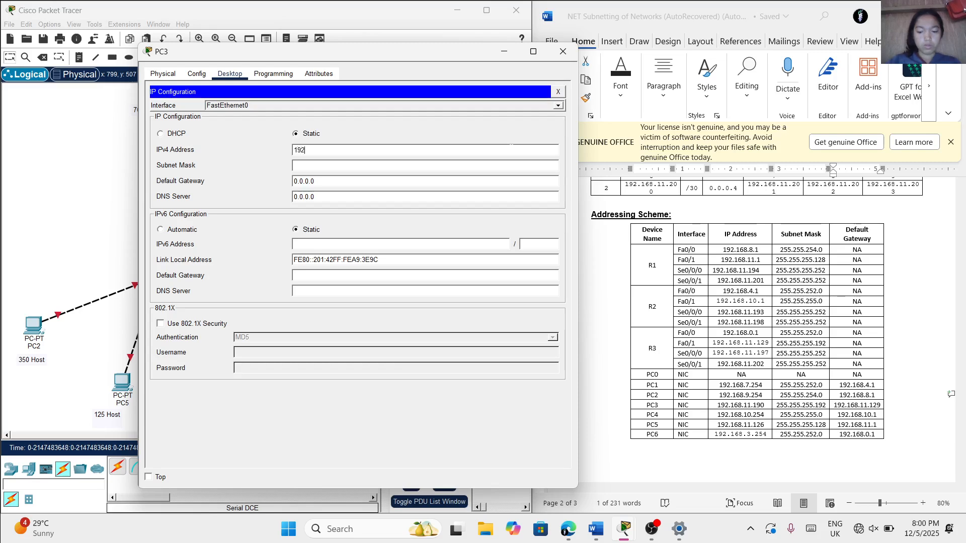
{"action": "type", "text": "11.190"}
{"action": "left_click", "coordinate": [327, 165]}
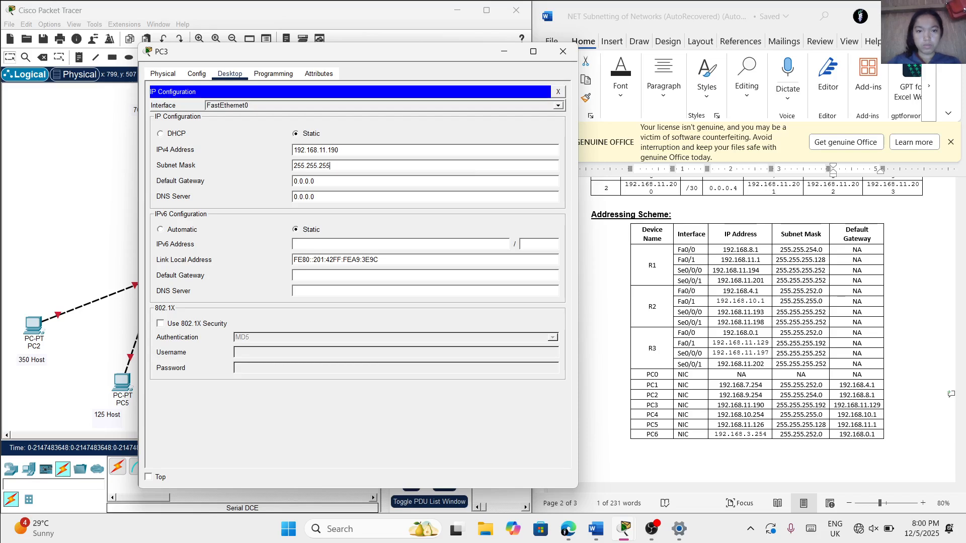
{"action": "type", "text": "192"}
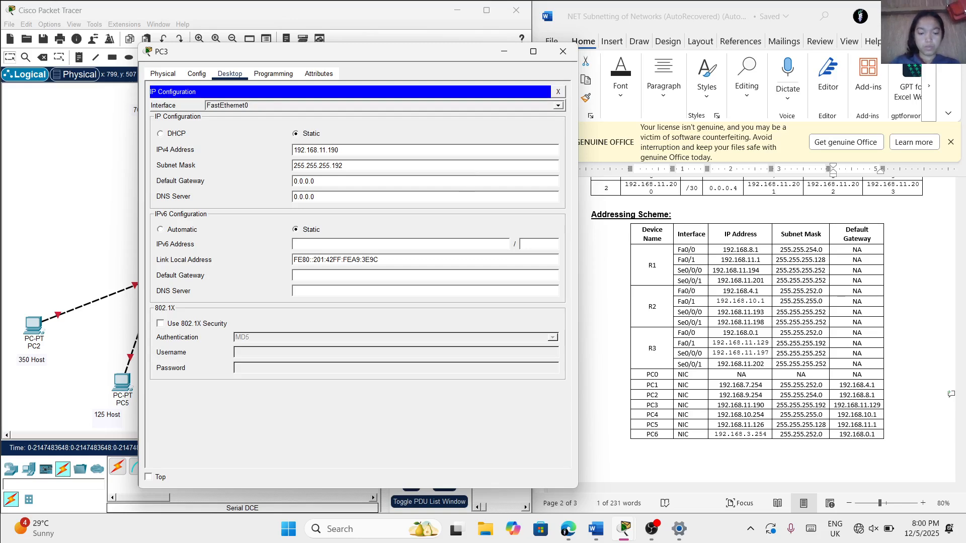
Set PC3's default gateway to 192.168.11.129 and close PC3's configuration window
{"action": "key", "text": "ctrl+a"}
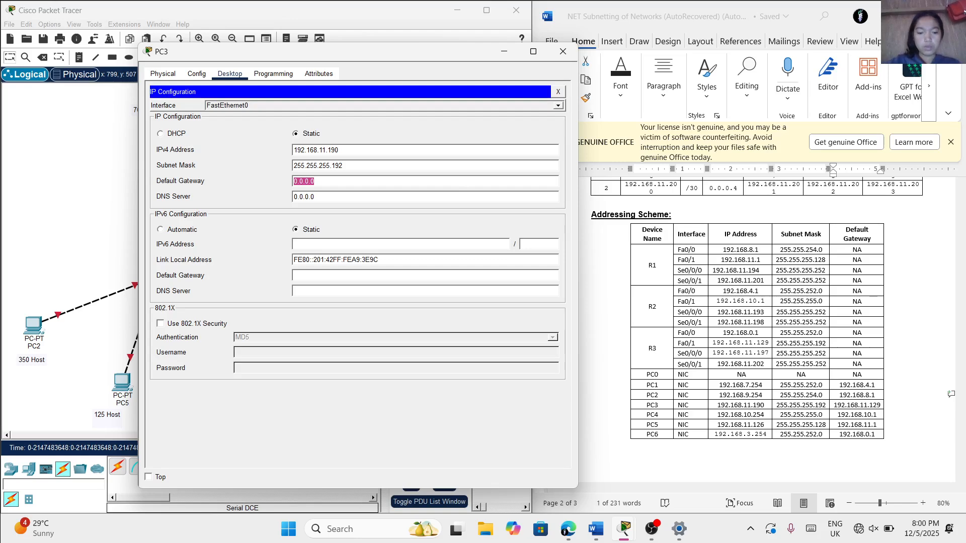
{"action": "type", "text": "192.168.11.129"}
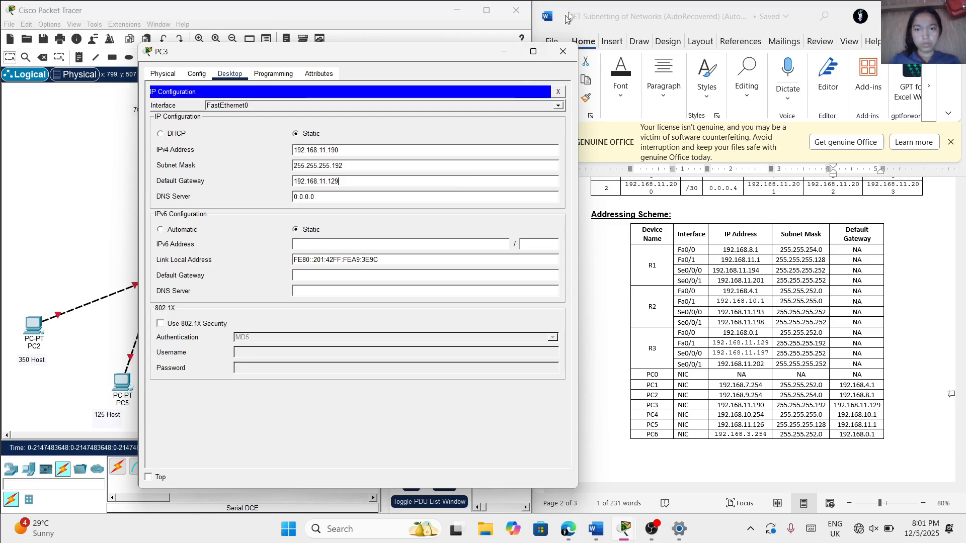
{"action": "left_click", "coordinate": [562, 48]}
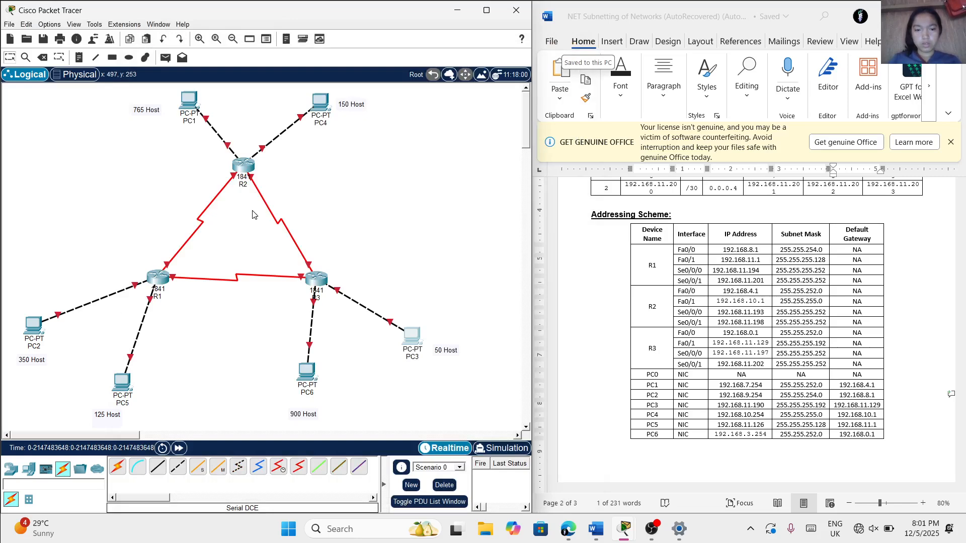
Open PC4's IP Configuration beside the addressing table and set IPv4 address 192.168.10.254 with subnet mask 255.255.255.0
{"action": "left_click", "coordinate": [322, 109]}
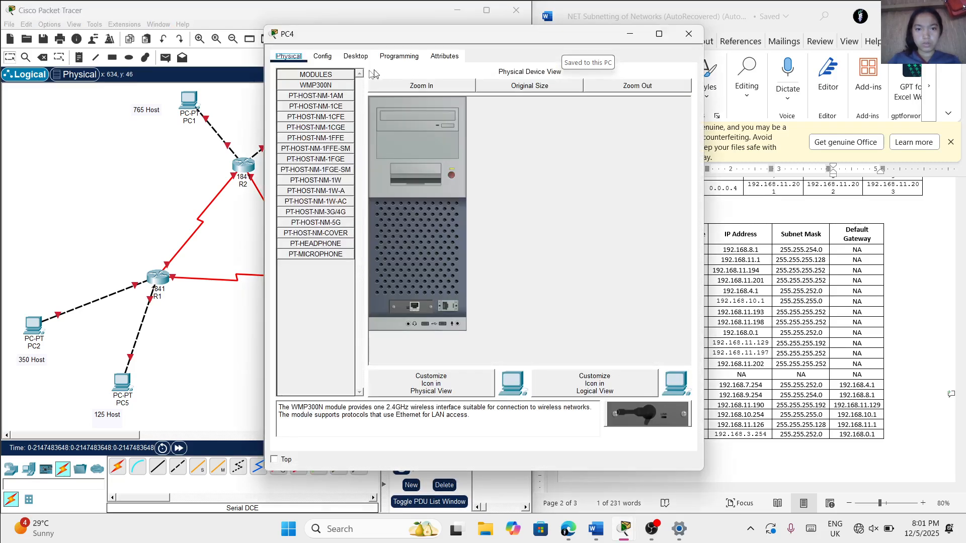
{"action": "left_click", "coordinate": [356, 56]}
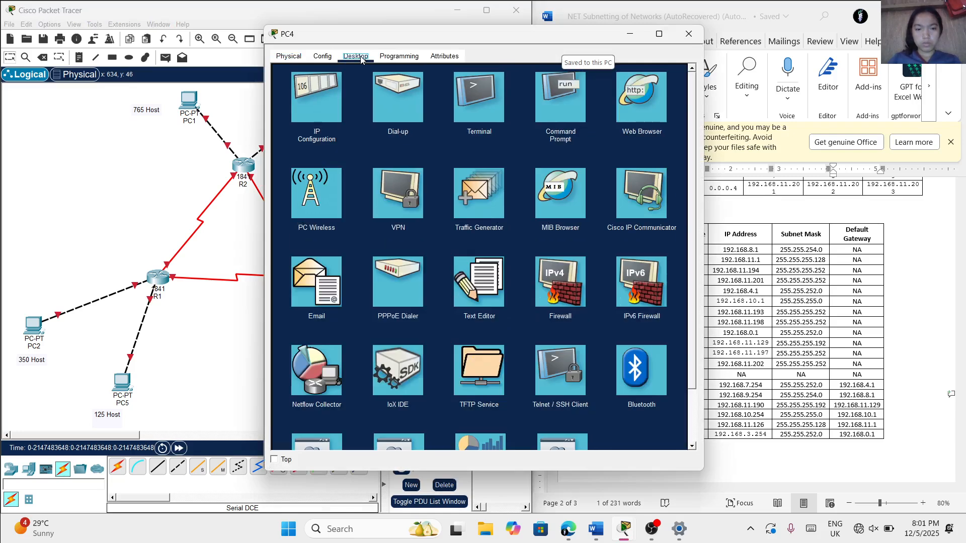
{"action": "left_click", "coordinate": [309, 113]}
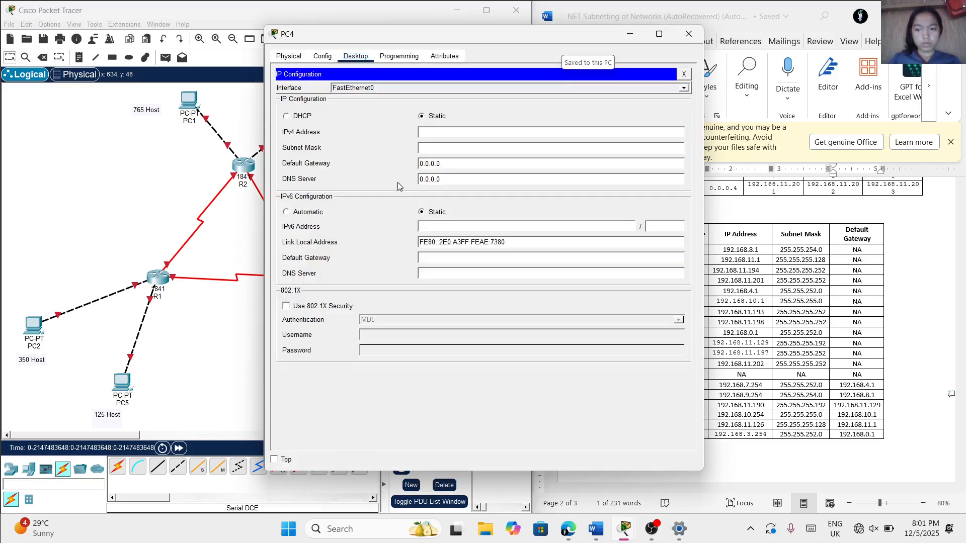
{"action": "left_click_drag", "start_coordinate": [551, 38], "coordinate": [477, 51]}
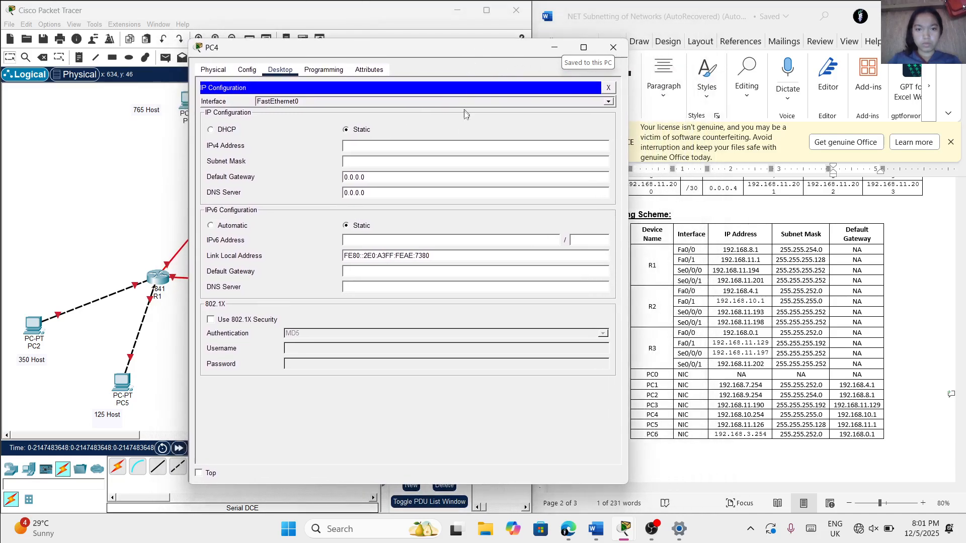
{"action": "left_click", "coordinate": [428, 146]}
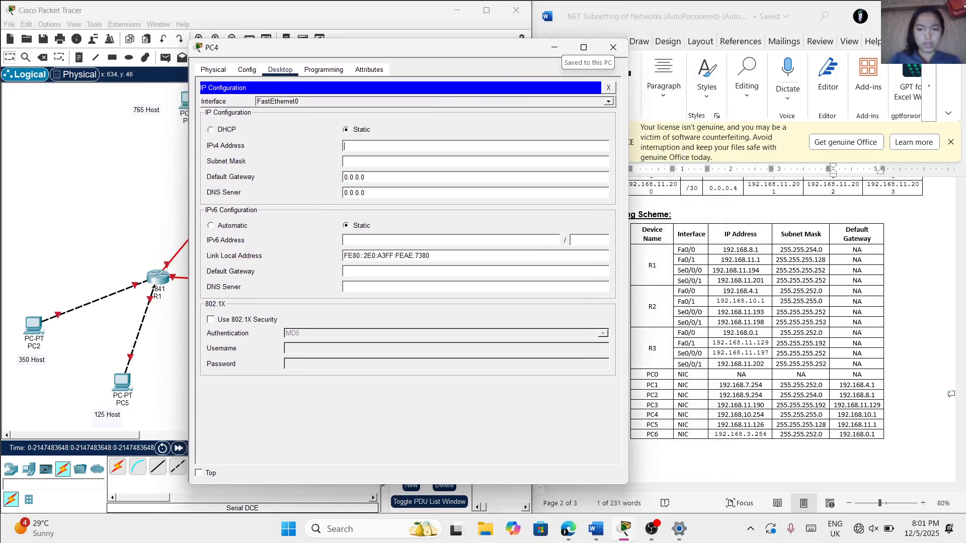
{"action": "type", "text": "192.168"}
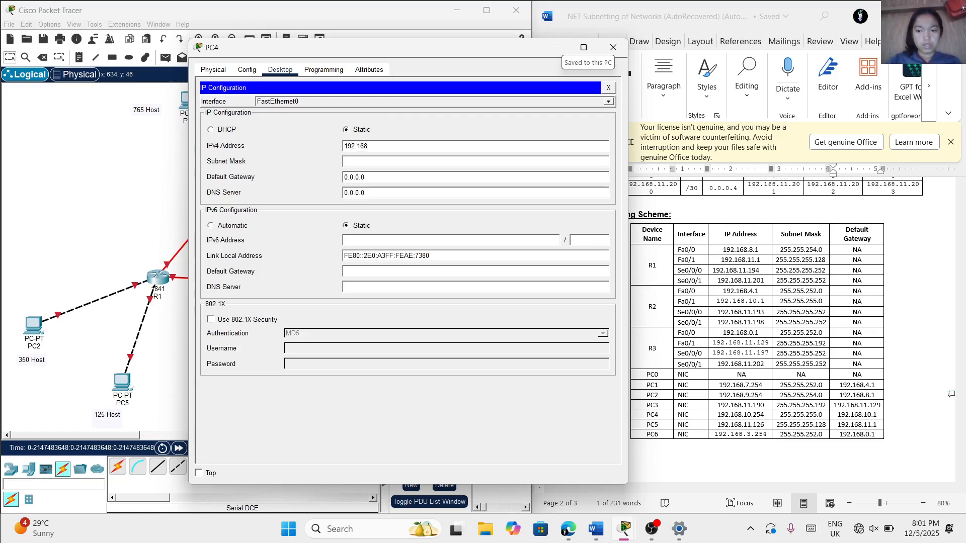
{"action": "type", "text": ".10.254"}
{"action": "key", "text": "Tab"}
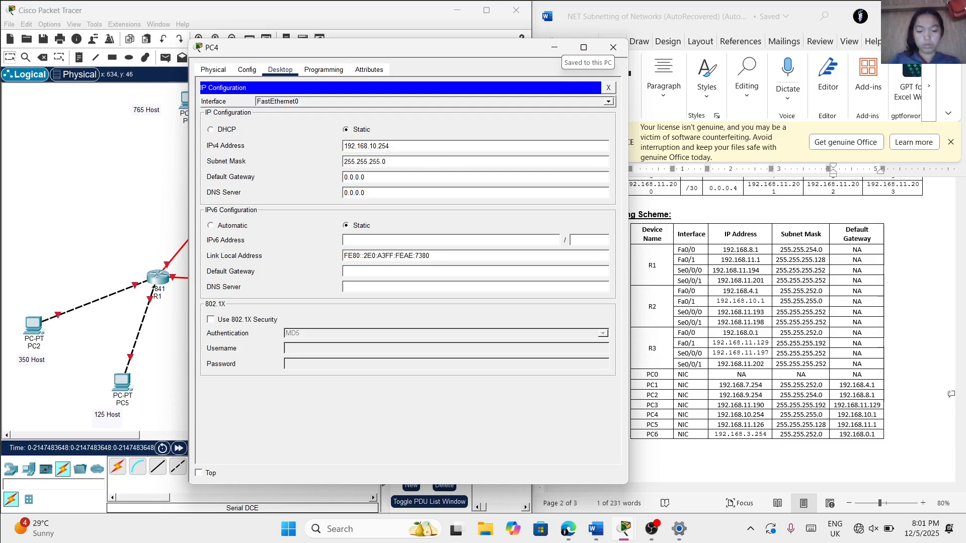
Set PC4's default gateway to 192.168.10.1 and close PC4's configuration window
{"action": "left_click_drag", "start_coordinate": [366, 177], "coordinate": [343, 177]}
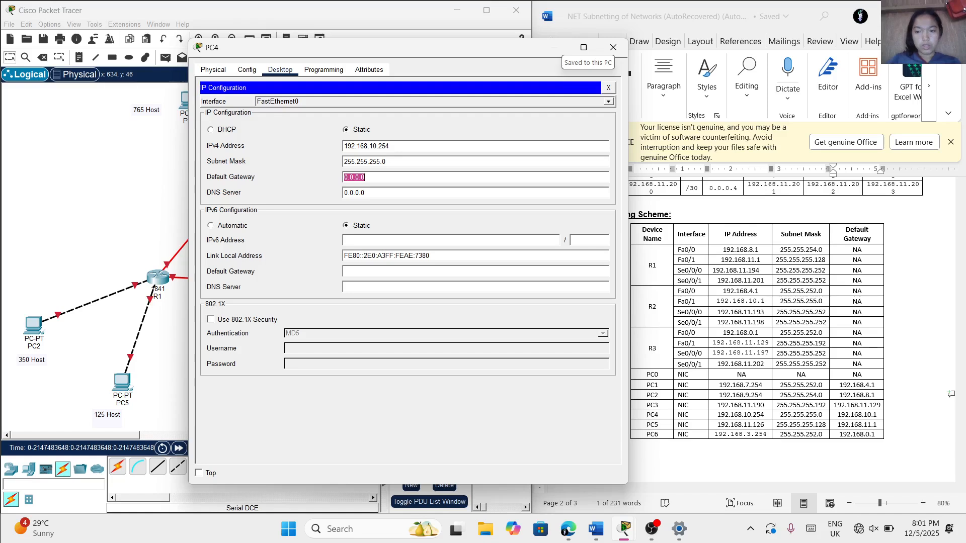
{"action": "type", "text": "192"}
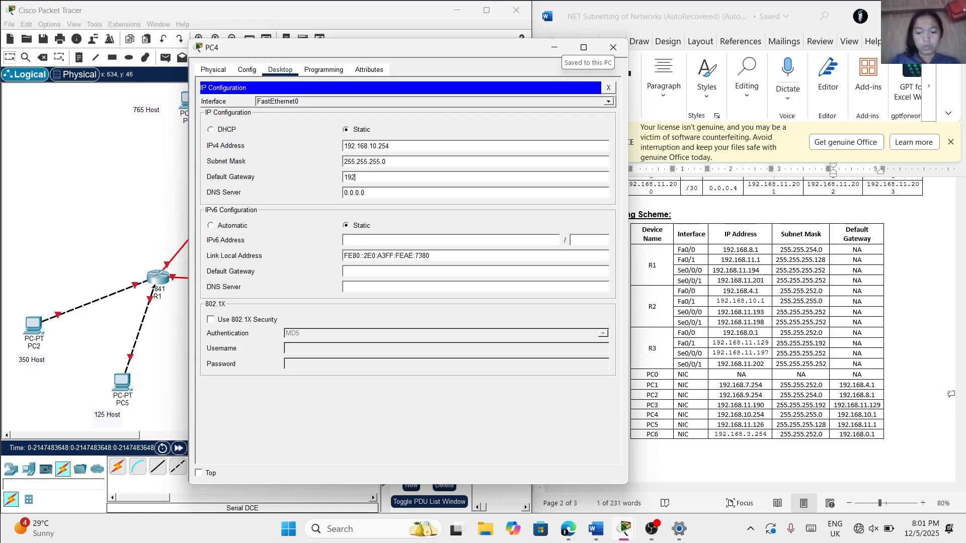
{"action": "type", "text": ".168.10.1"}
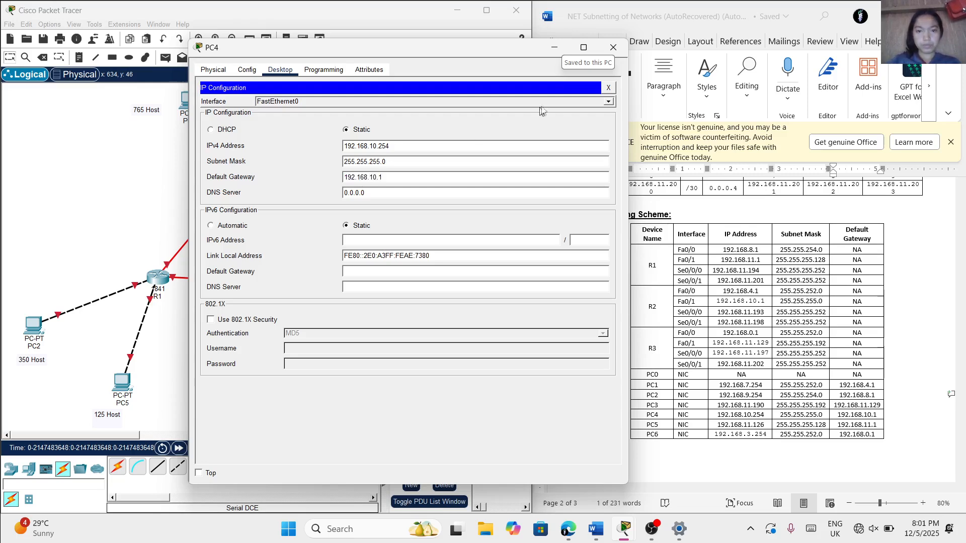
{"action": "left_click", "coordinate": [613, 47]}
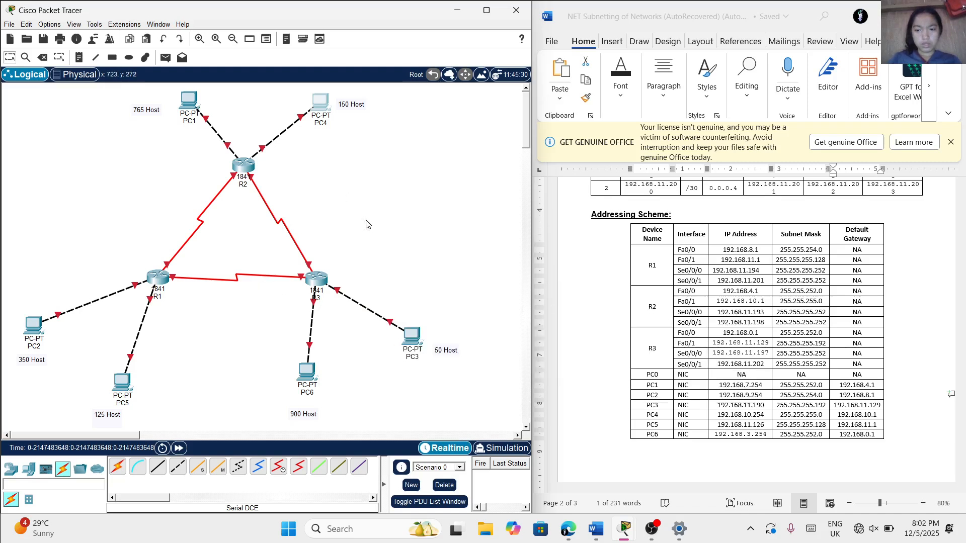
Reopen PC4's IP Configuration beside the Addressing Scheme table to check its settings against the PC4 row
{"action": "left_click", "coordinate": [320, 103]}
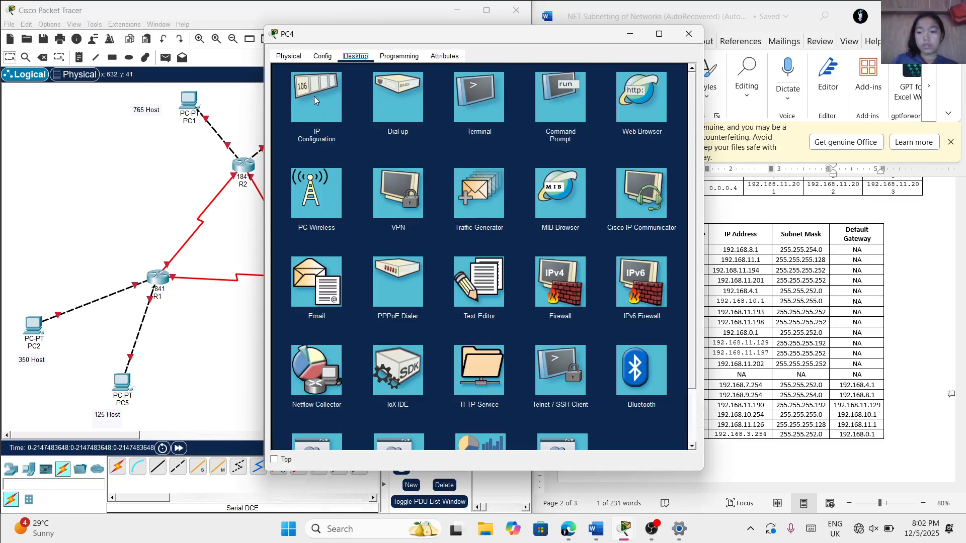
{"action": "left_click", "coordinate": [314, 96]}
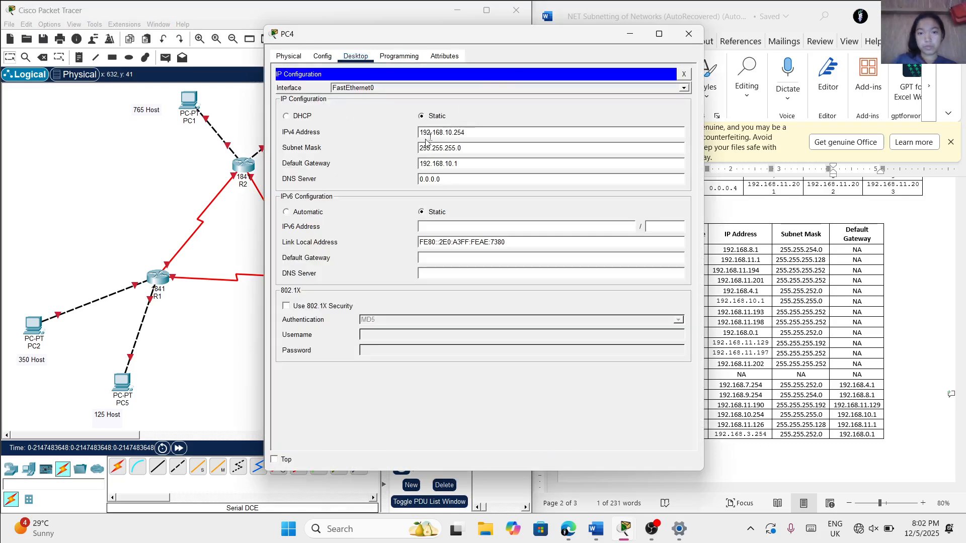
{"action": "left_click_drag", "start_coordinate": [514, 37], "coordinate": [426, 57]}
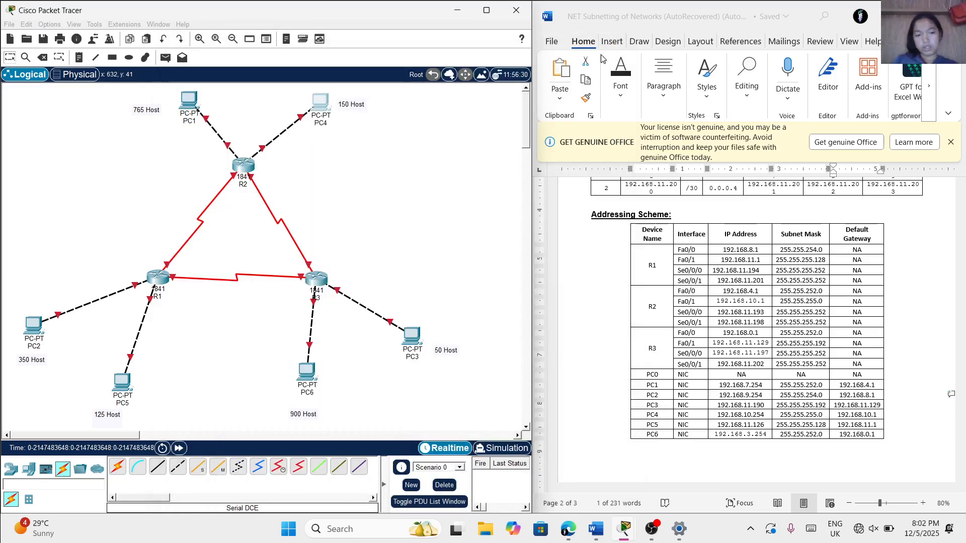
Close PC4's window, open PC5's IP Configuration beside the addressing table and set its IPv4 address to 192.168.11.126
{"action": "left_click", "coordinate": [600, 51]}
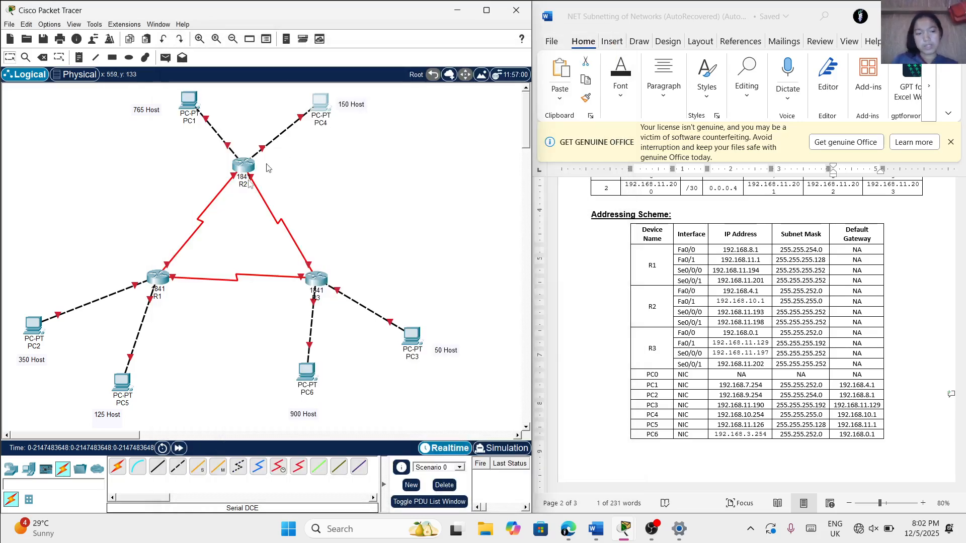
{"action": "left_click", "coordinate": [123, 381]}
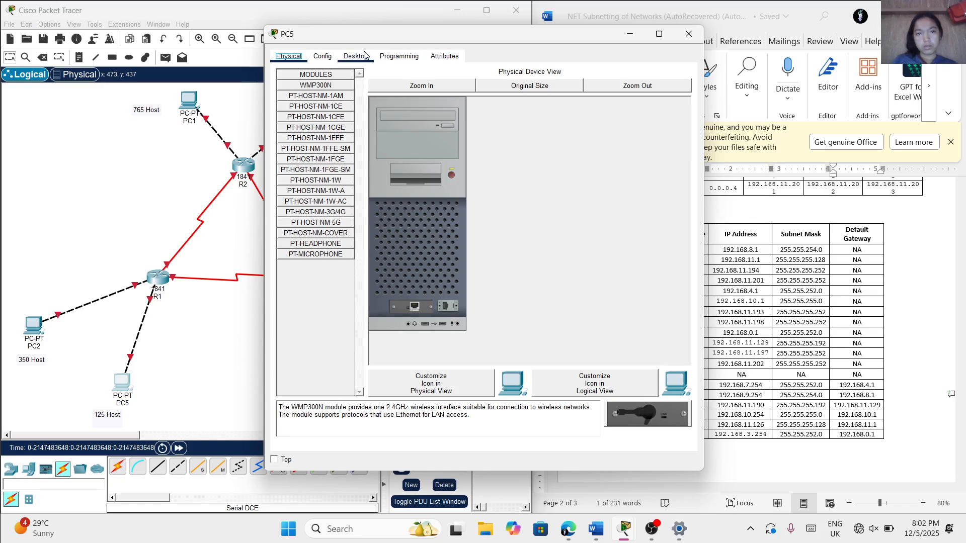
{"action": "left_click", "coordinate": [363, 56]}
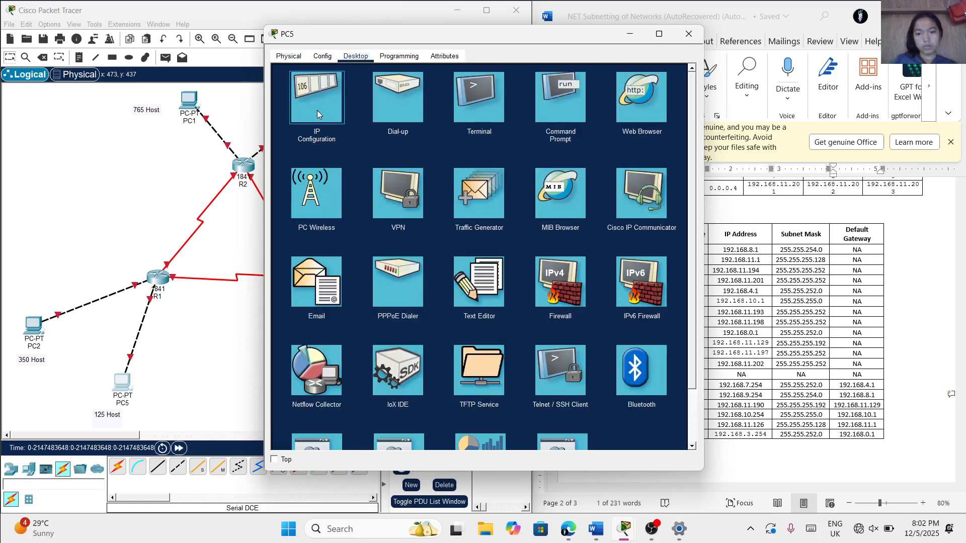
{"action": "left_click", "coordinate": [317, 114]}
{"action": "left_click_drag", "start_coordinate": [420, 33], "coordinate": [347, 50]}
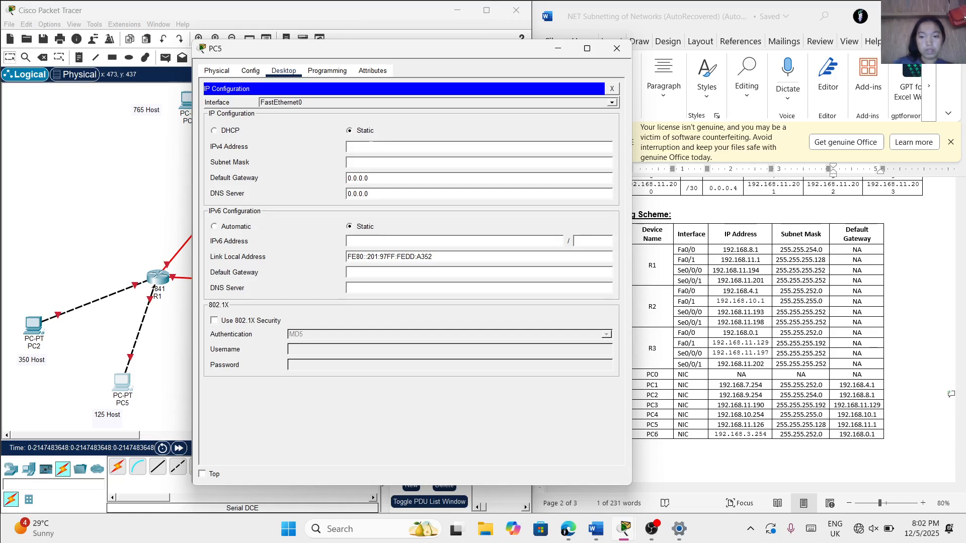
{"action": "type", "text": "192.168"}
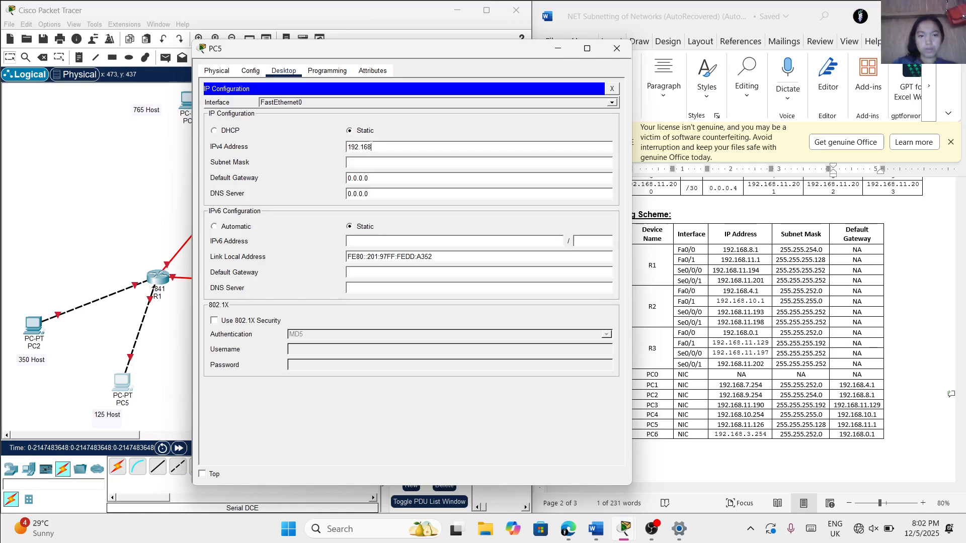
{"action": "type", "text": ".11."}
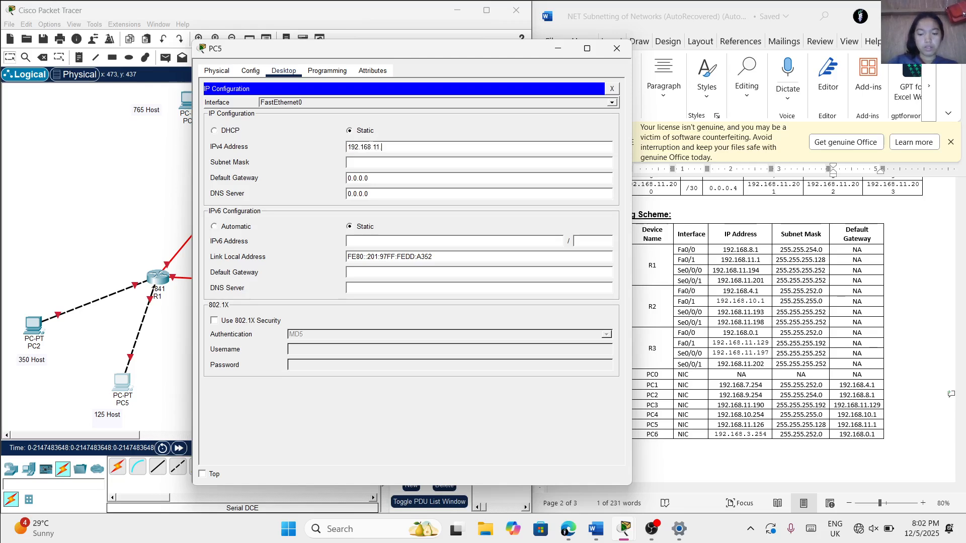
{"action": "type", "text": "126"}
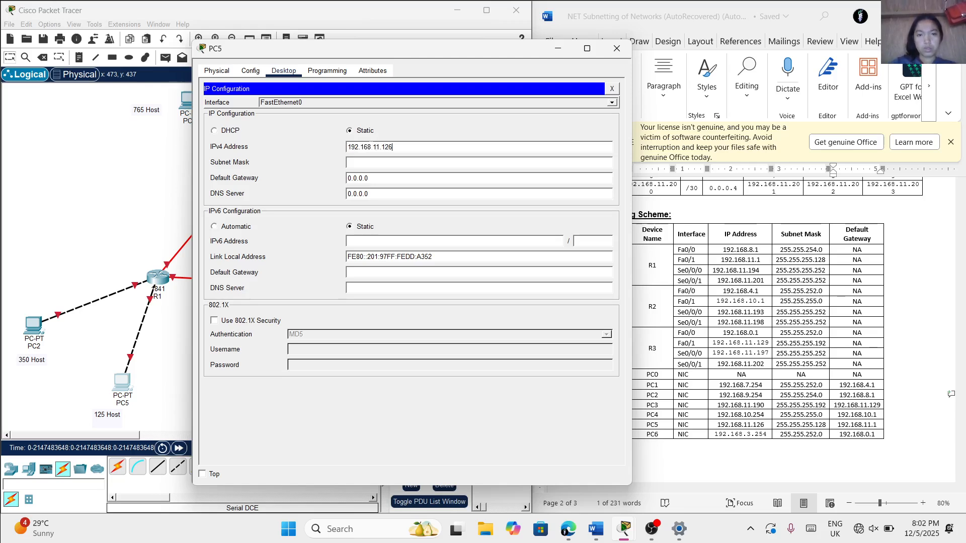
Set PC5's subnet mask to 255.255.255.128 and default gateway to 192.168.11.1, closing its configuration window
{"action": "left_click", "coordinate": [369, 162]}
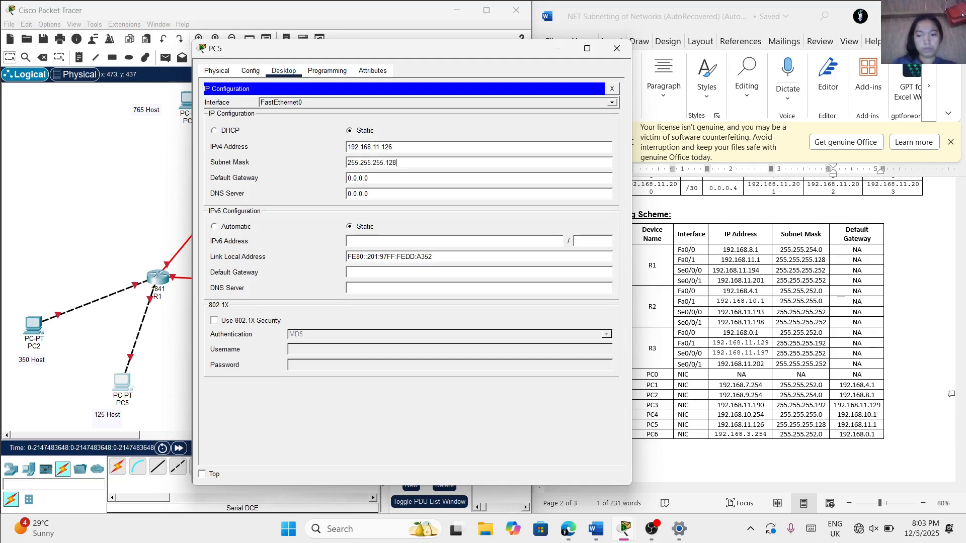
{"action": "key", "text": "ctrl+a"}
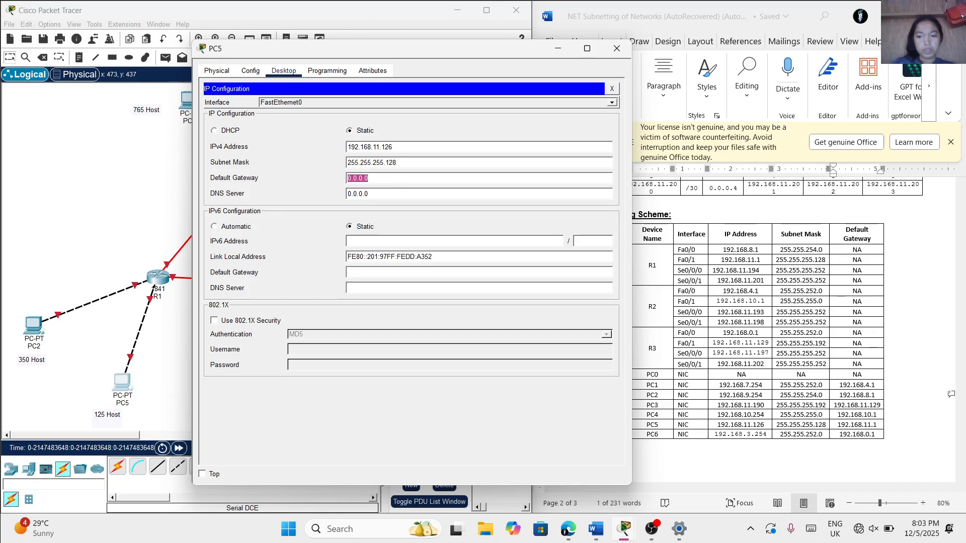
{"action": "type", "text": "192.168.11.1"}
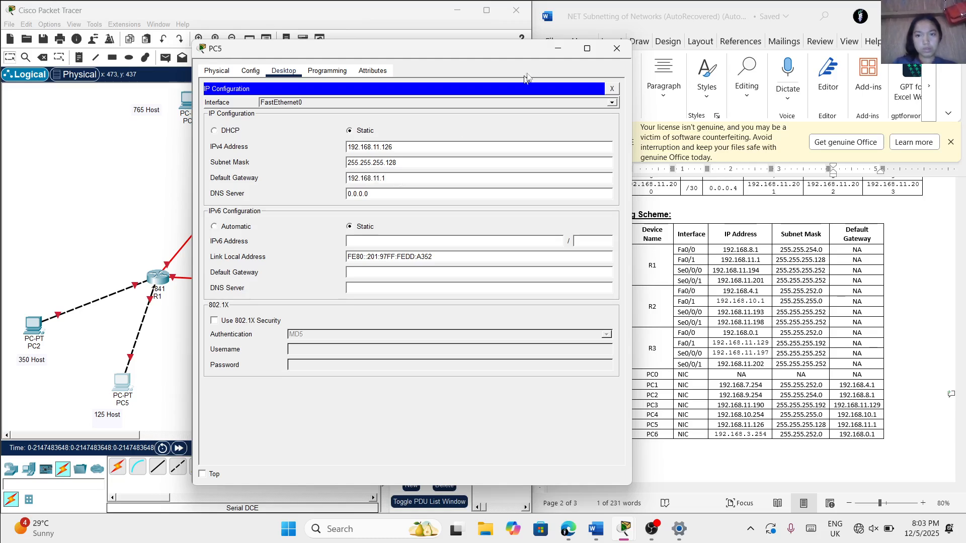
{"action": "left_click", "coordinate": [611, 48]}
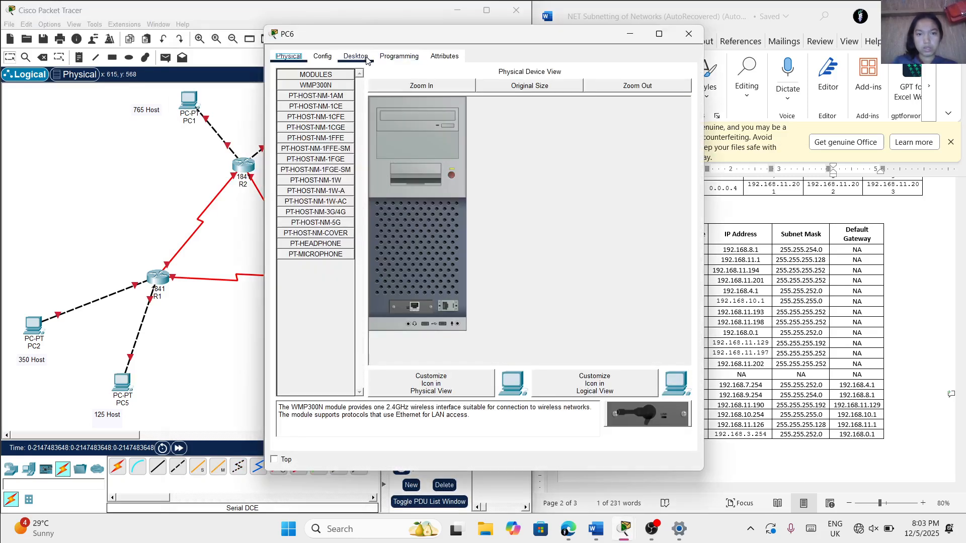
Open PC6's IP Configuration and set its IPv4 address to 192.168.3.254
{"action": "left_click", "coordinate": [367, 59]}
{"action": "left_click", "coordinate": [314, 114]}
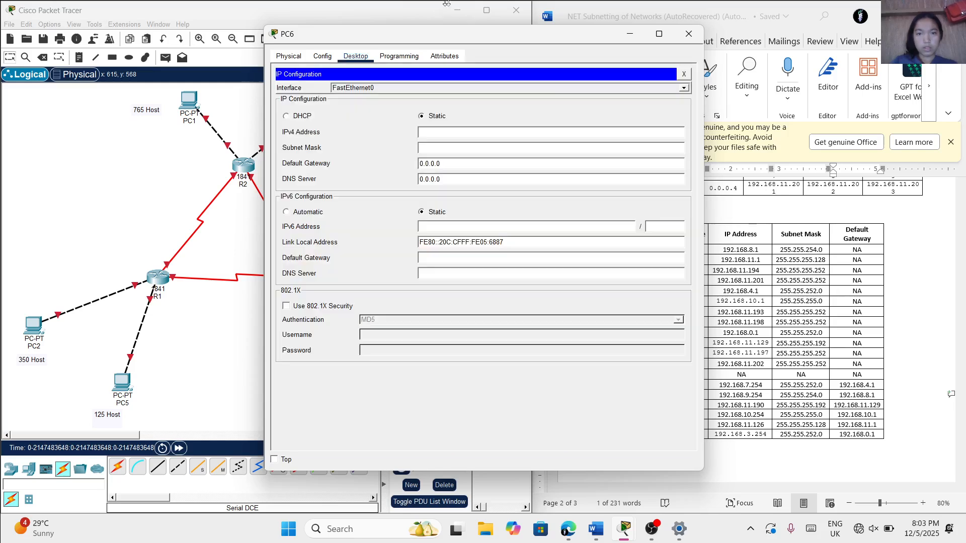
{"action": "left_click", "coordinate": [493, 131]}
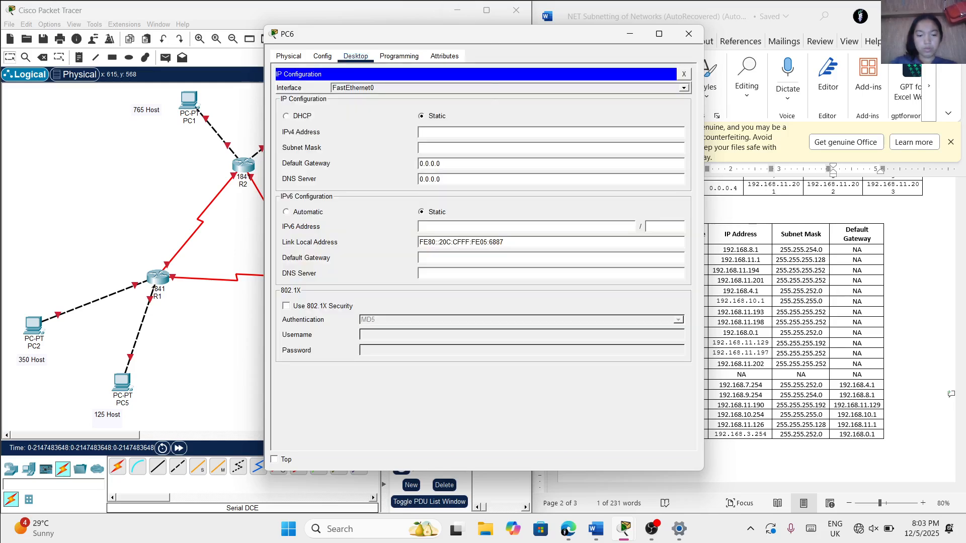
{"action": "type", "text": "192.168"}
{"action": "key", "text": "BackSpace"}
{"action": "key", "text": "BackSpace"}
{"action": "key", "text": "BackSpace"}
{"action": "type", "text": ".168"}
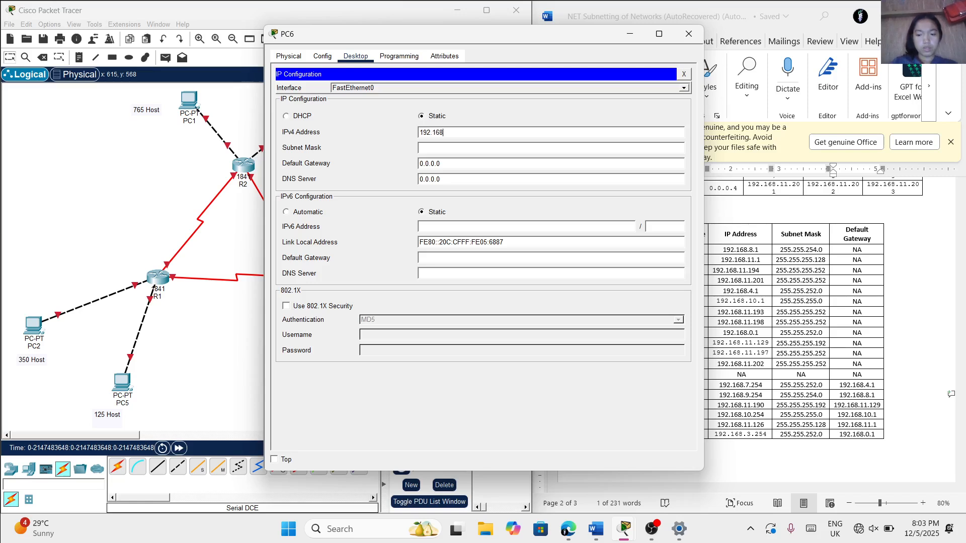
{"action": "type", "text": ".3.254"}
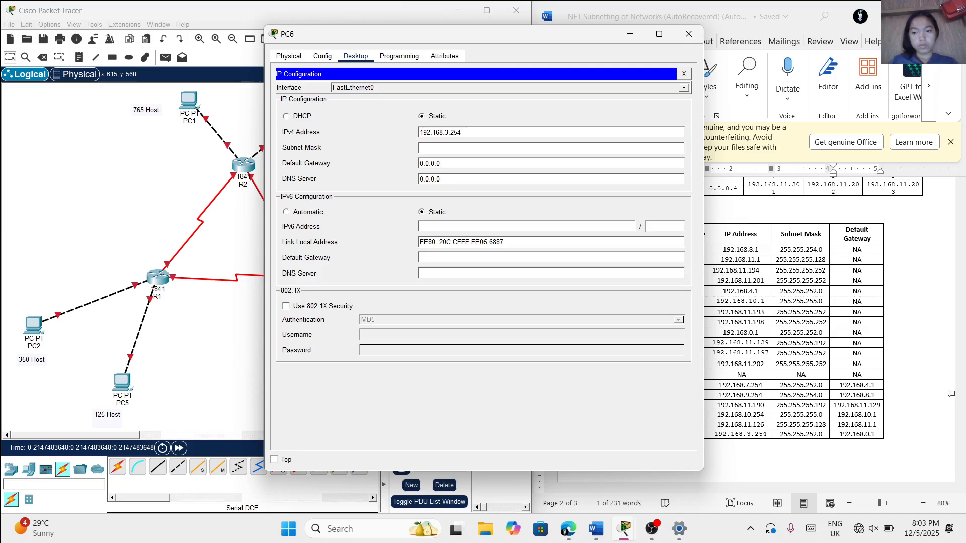
Set PC6's subnet mask to 255.255.252.0 and default gateway to 192.168.0.1, closing its configuration window
{"action": "left_click", "coordinate": [441, 148]}
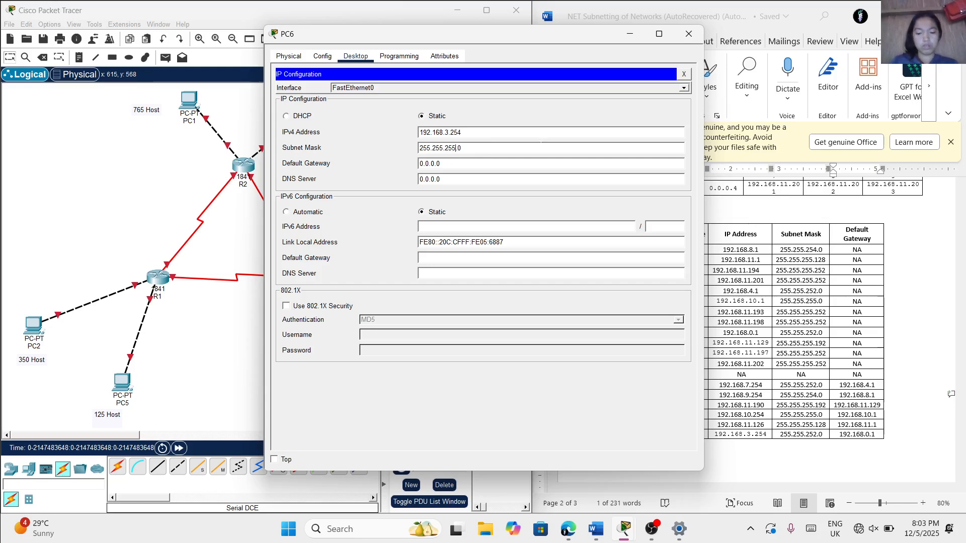
{"action": "key", "text": "BackSpace"}
{"action": "type", "text": "2"}
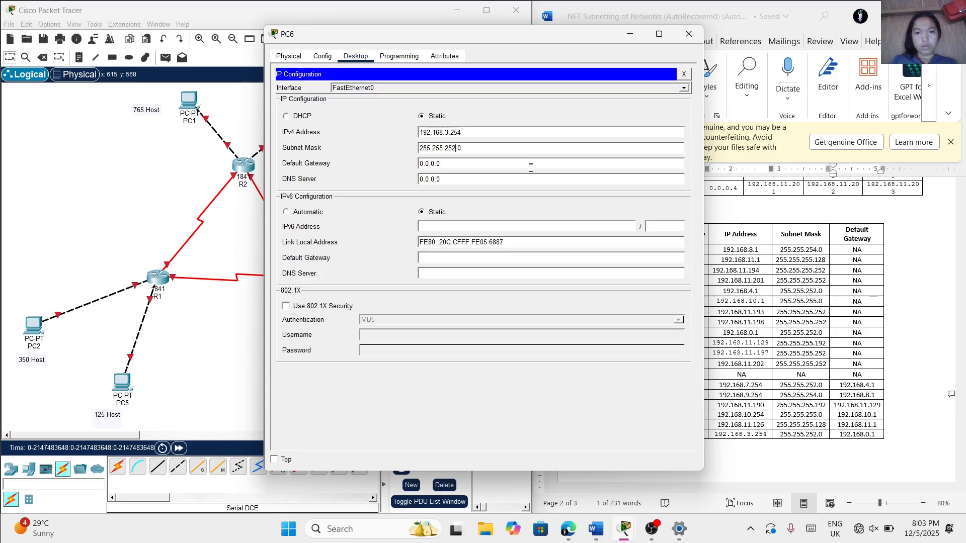
{"action": "key", "text": "Tab"}
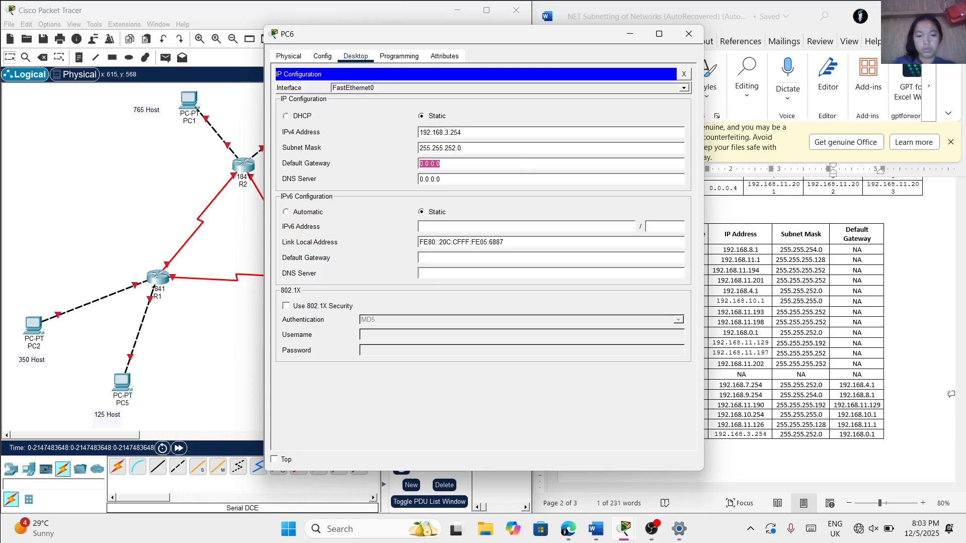
{"action": "type", "text": "192.168.0.1"}
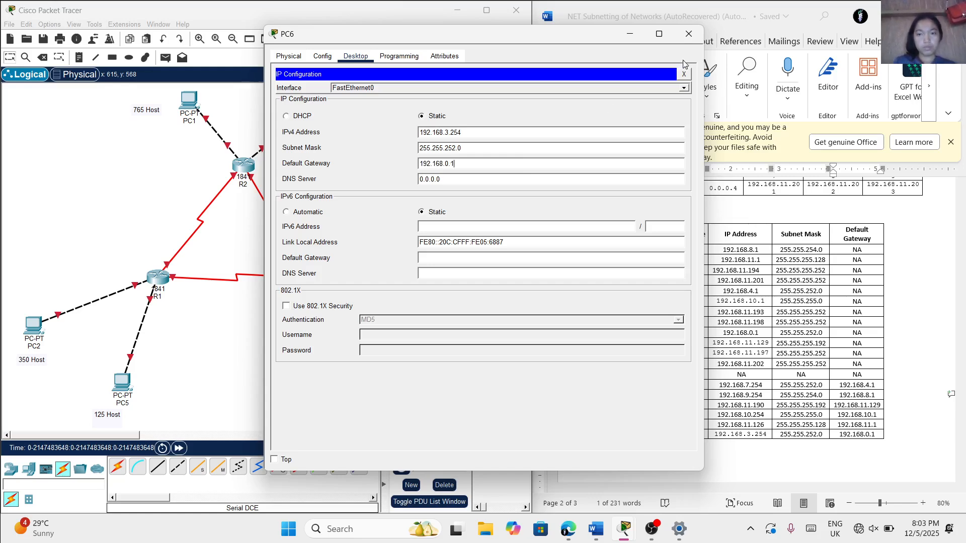
{"action": "left_click", "coordinate": [688, 35]}
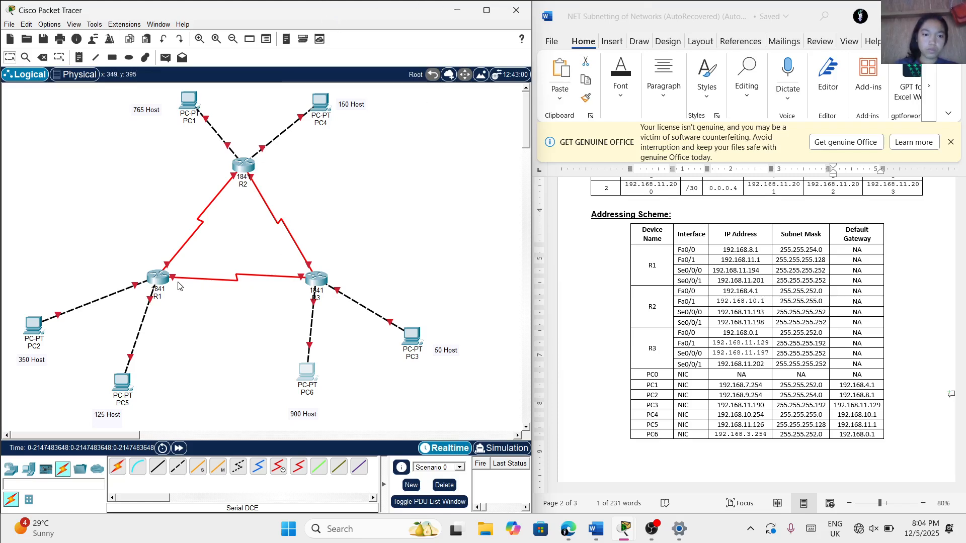
Open router R1's command line, answer no to the initial configuration dialog and start the user prompt
{"action": "mouse_move", "coordinate": [159, 283]}
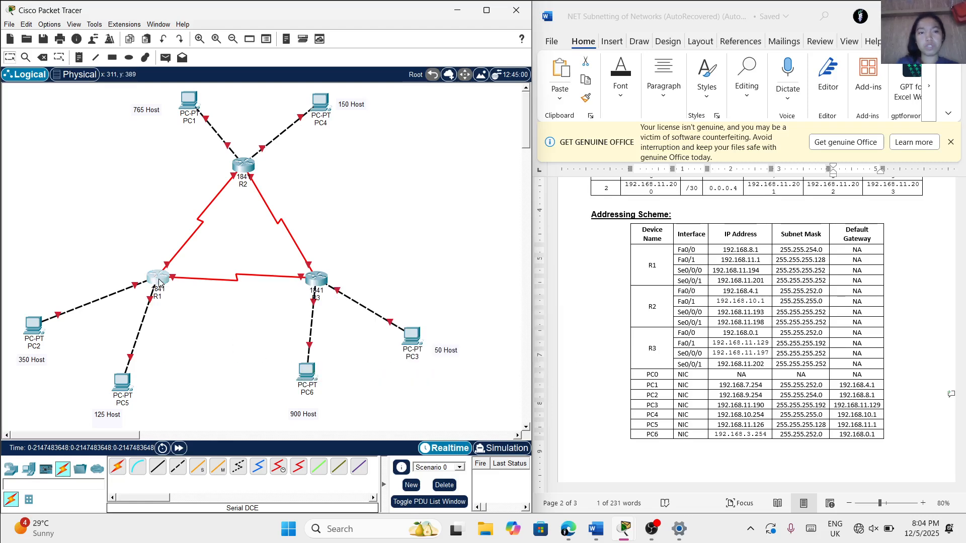
{"action": "left_click", "coordinate": [159, 283]}
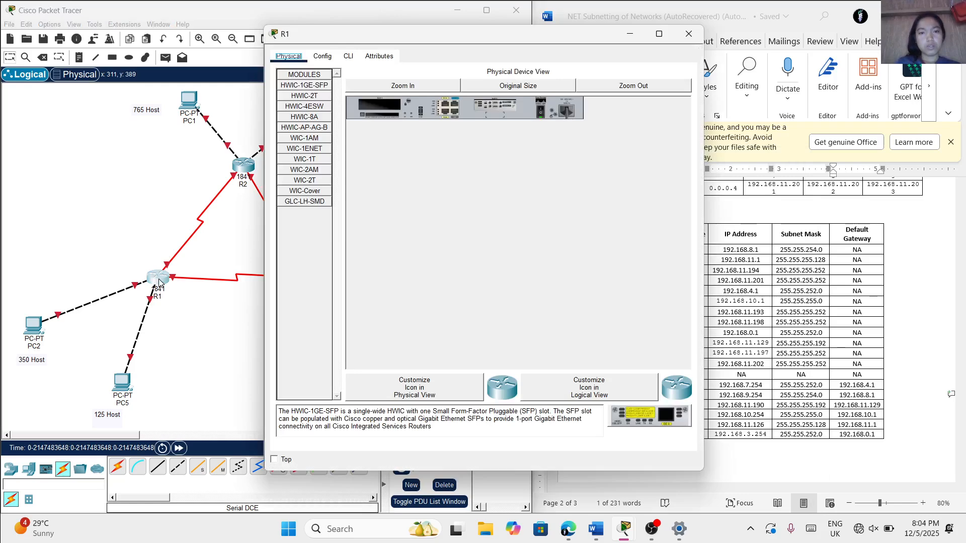
{"action": "left_click", "coordinate": [347, 56]}
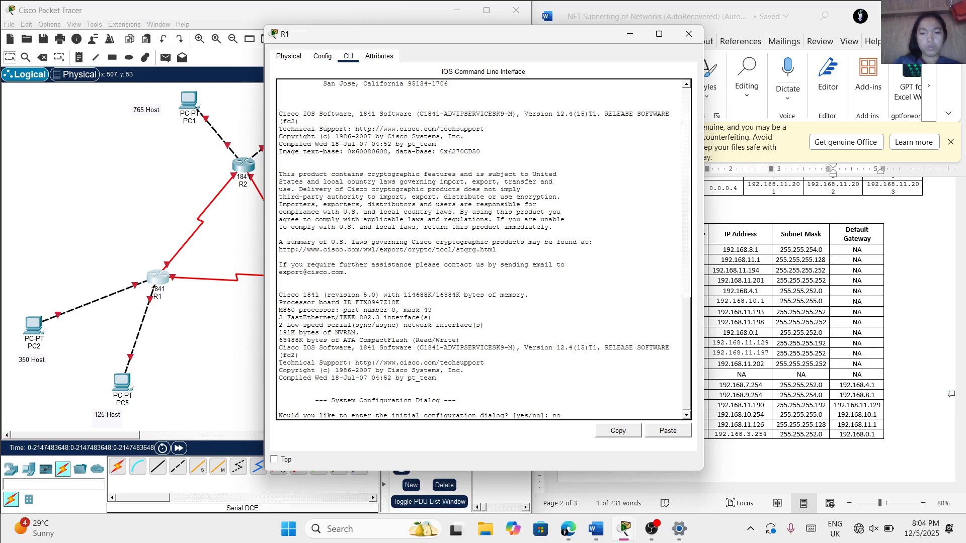
{"action": "type", "text": "no"}
{"action": "key", "text": "Return"}
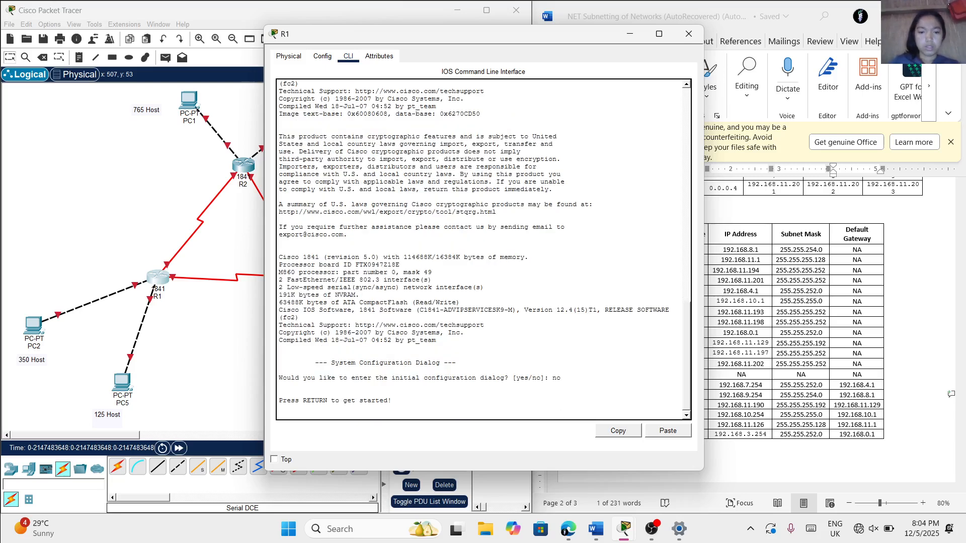
{"action": "key", "text": "Return"}
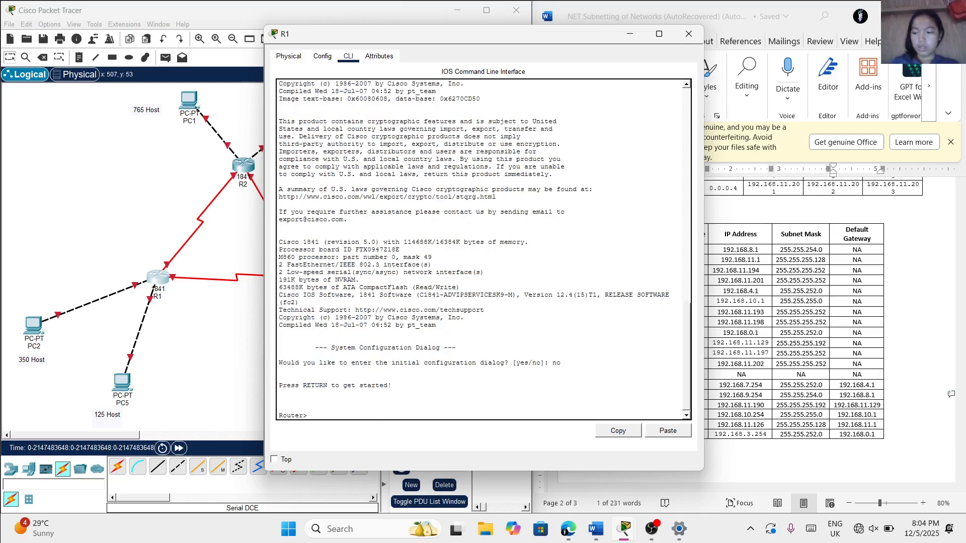
Enter R1's global configuration mode with the commands enable and configure terminal
{"action": "type", "text": "enabl"}
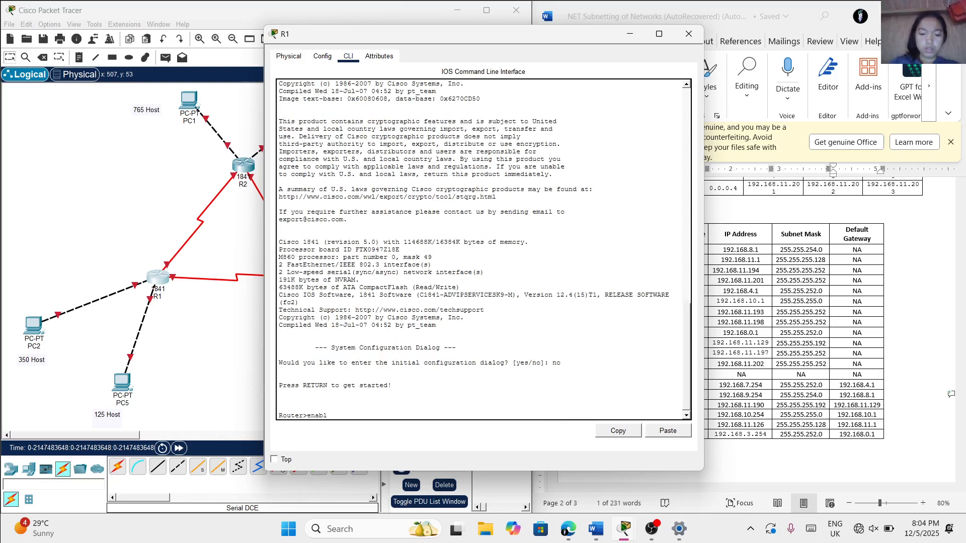
{"action": "type", "text": "e"}
{"action": "key", "text": "Return"}
{"action": "type", "text": "co"}
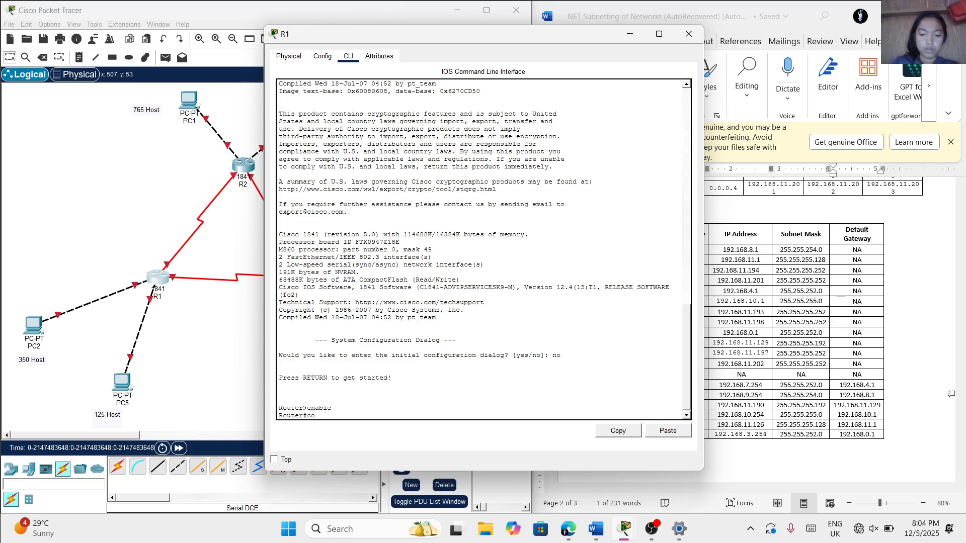
{"action": "type", "text": "nfigure te"}
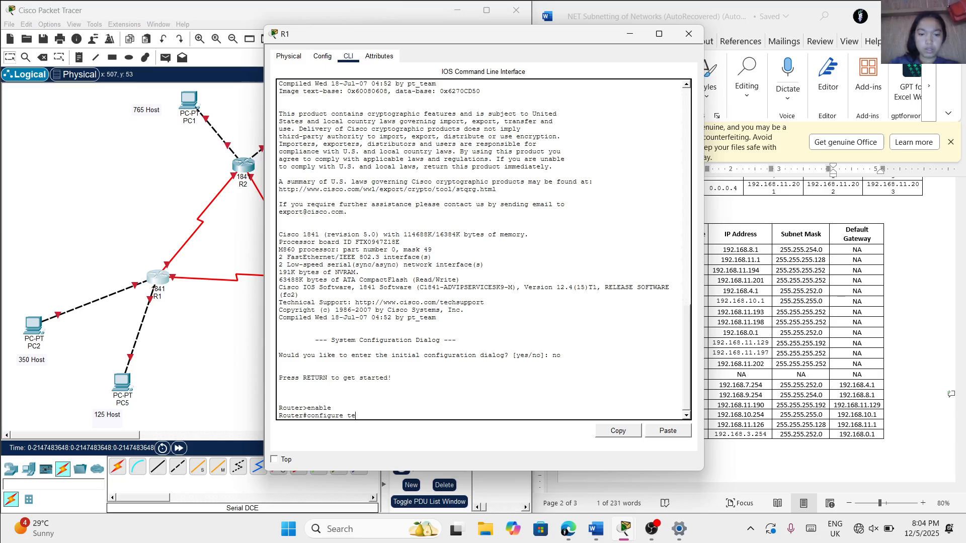
{"action": "type", "text": "rminal"}
{"action": "key", "text": "Return"}
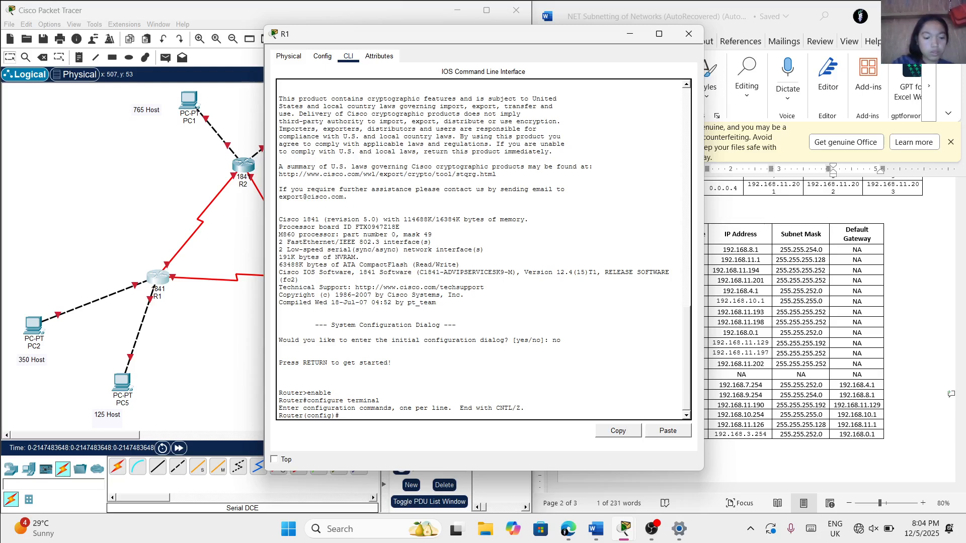
Set the router's hostname to R1 in global configuration mode
{"action": "key", "text": "Caps_Lock"}
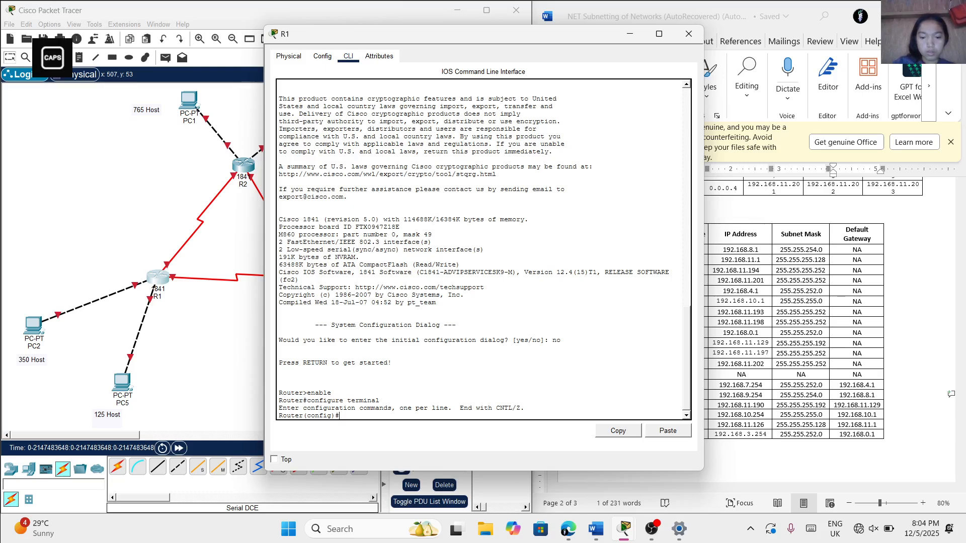
{"action": "key", "text": "Caps_Lock"}
{"action": "type", "text": "Hos"}
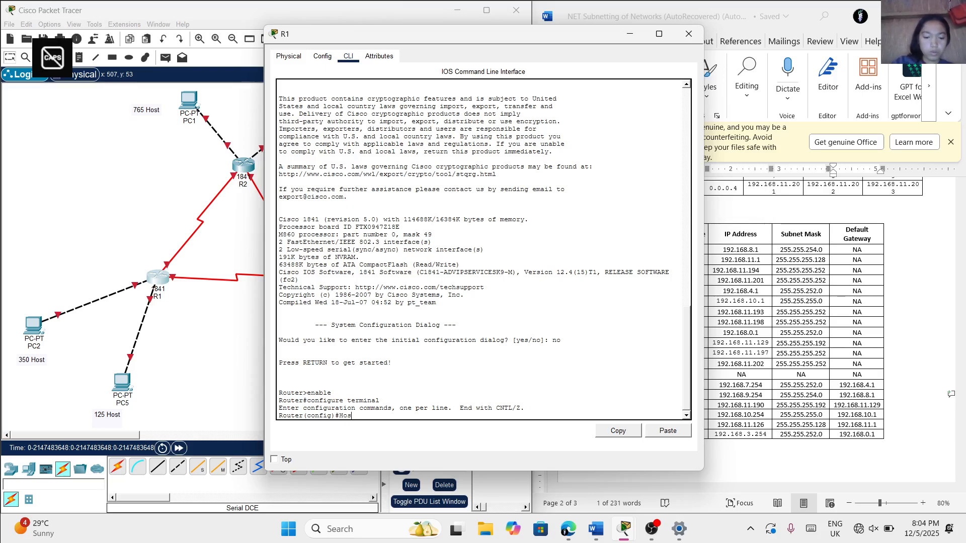
{"action": "type", "text": "tname"}
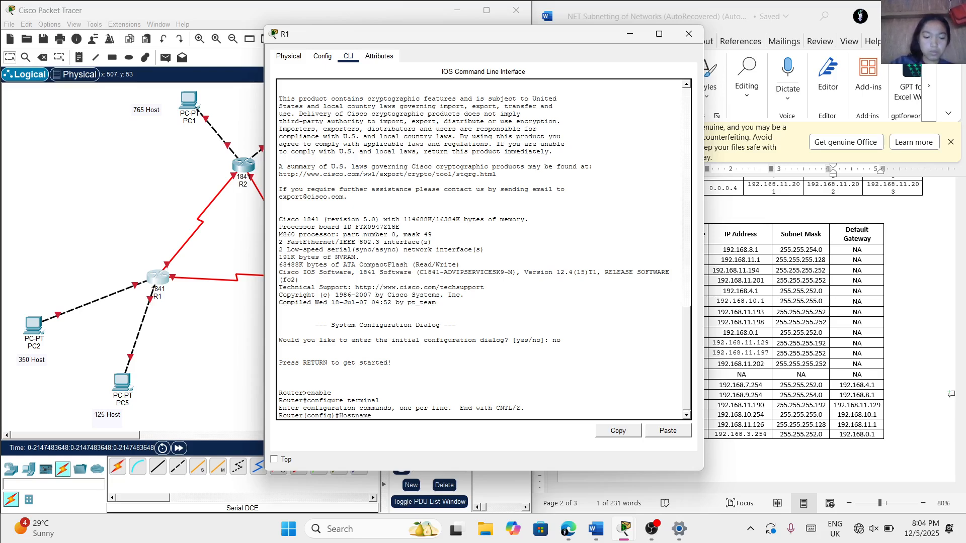
{"action": "key", "text": "Caps_Lock"}
{"action": "type", "text": "R"}
{"action": "key", "text": "Caps_Lock"}
{"action": "type", "text": "1"}
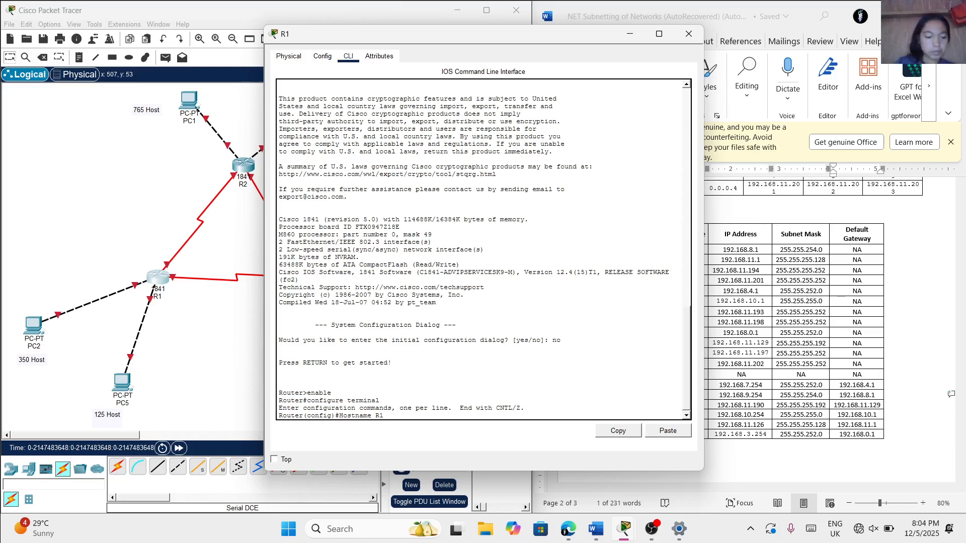
{"action": "key", "text": "Return"}
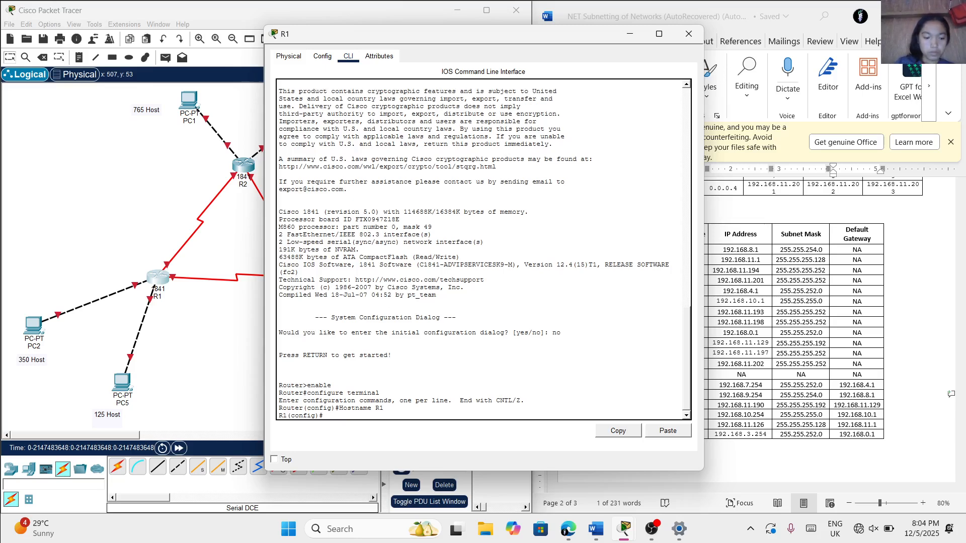
Write R1's enable secret command with the privileged-mode password
{"action": "key", "text": "Caps_Lock"}
{"action": "type", "text": "E"}
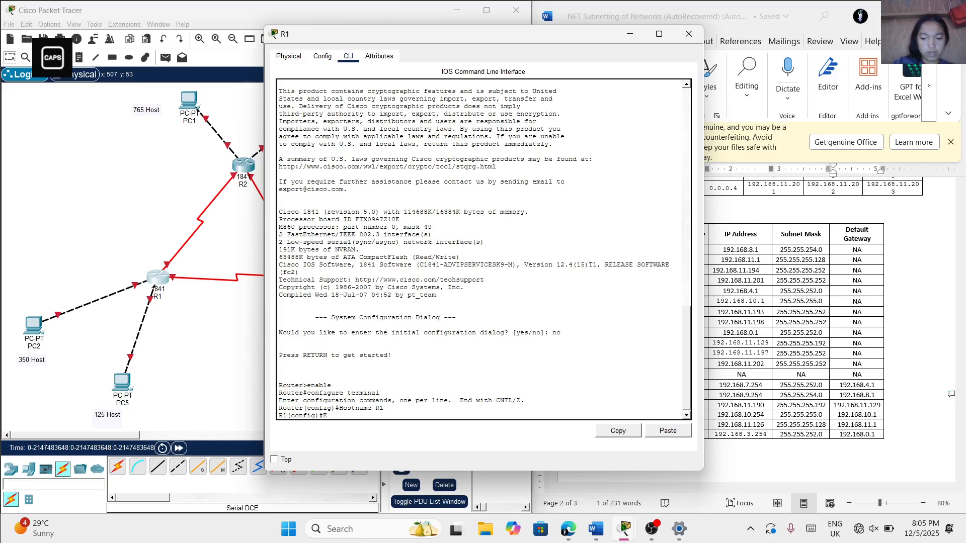
{"action": "key", "text": "BackSpace"}
{"action": "key", "text": "Caps_Lock"}
{"action": "type", "text": "enab"}
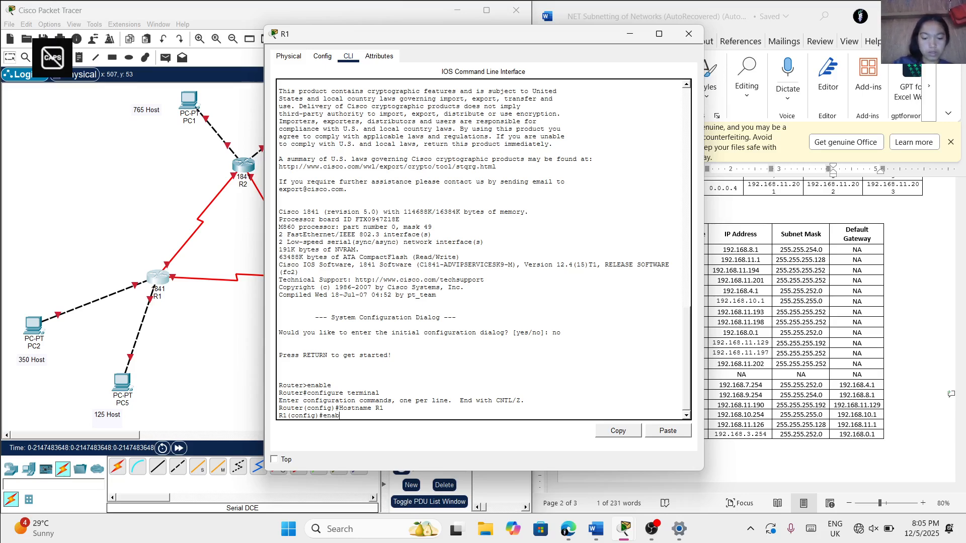
{"action": "type", "text": "le se"}
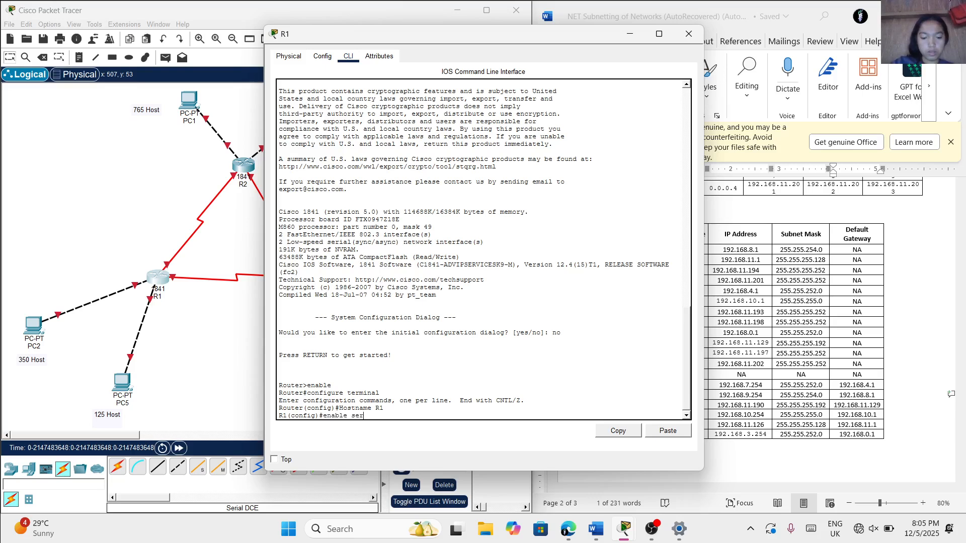
{"action": "type", "text": "cret v"}
{"action": "type", "text": "cla"}
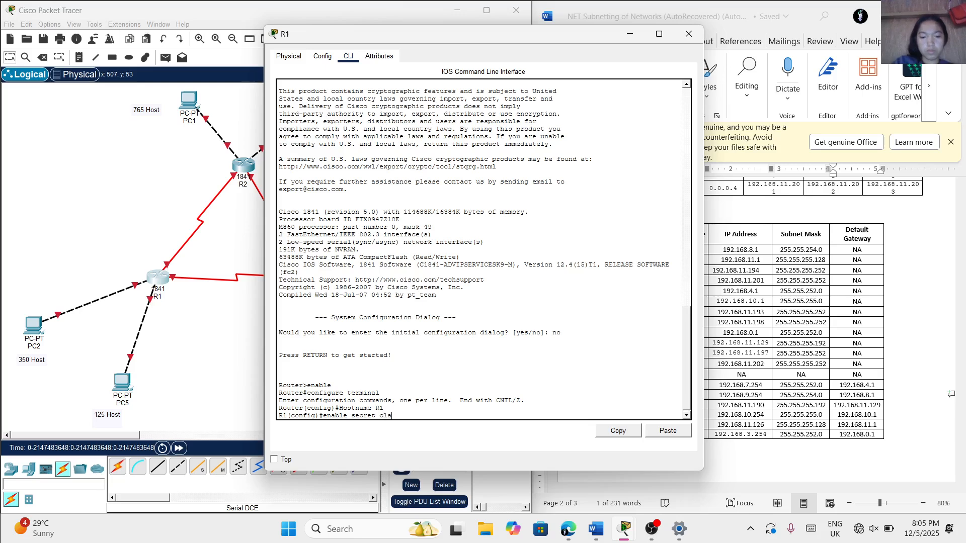
{"action": "type", "text": "ss"}
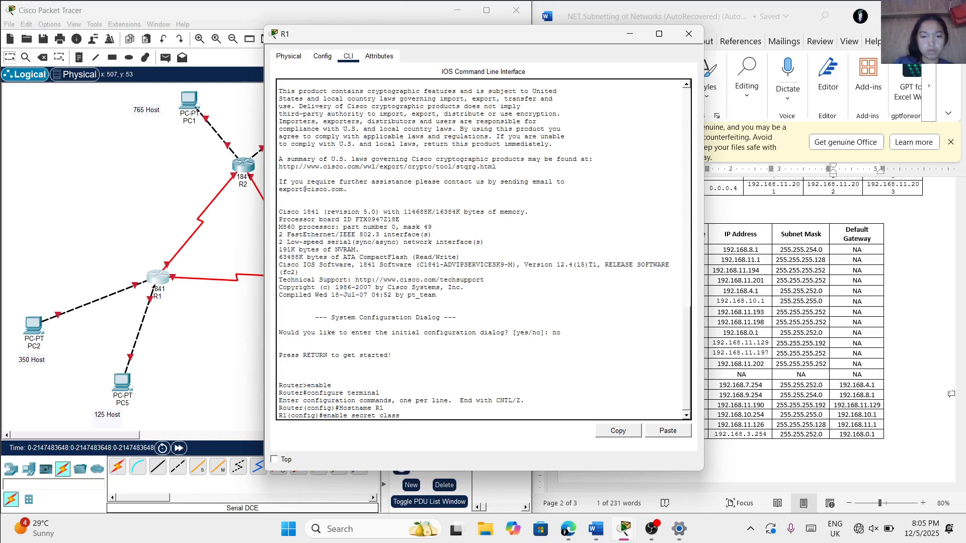
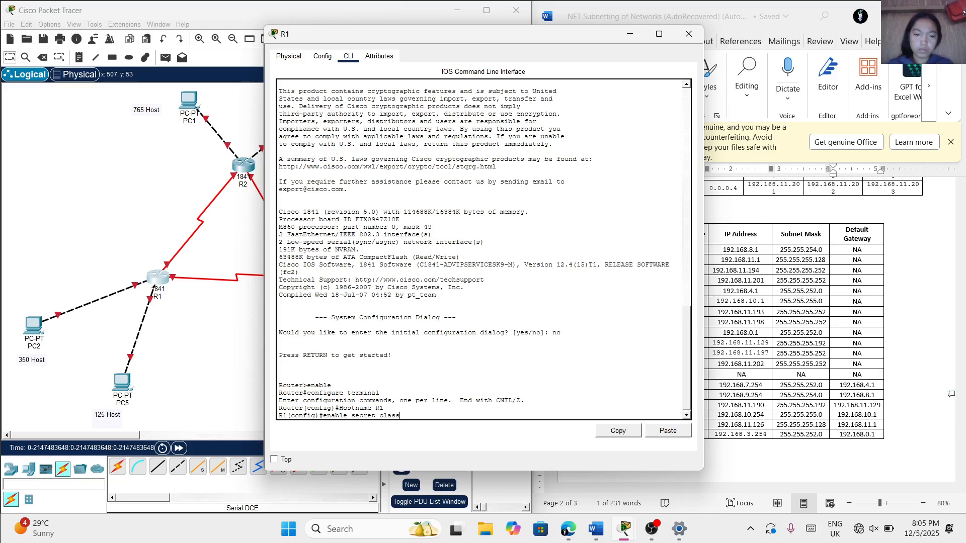
Submit the written enable secret command and disable DNS lookup on R1 with no ip domain-lookup
{"action": "key", "text": "Return"}
{"action": "type", "text": "no"}
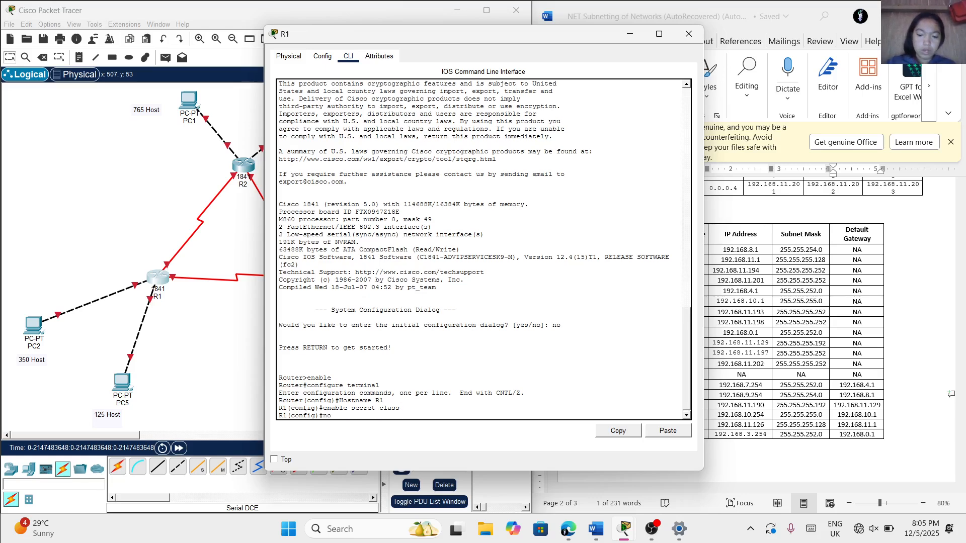
{"action": "type", "text": " ip domin"}
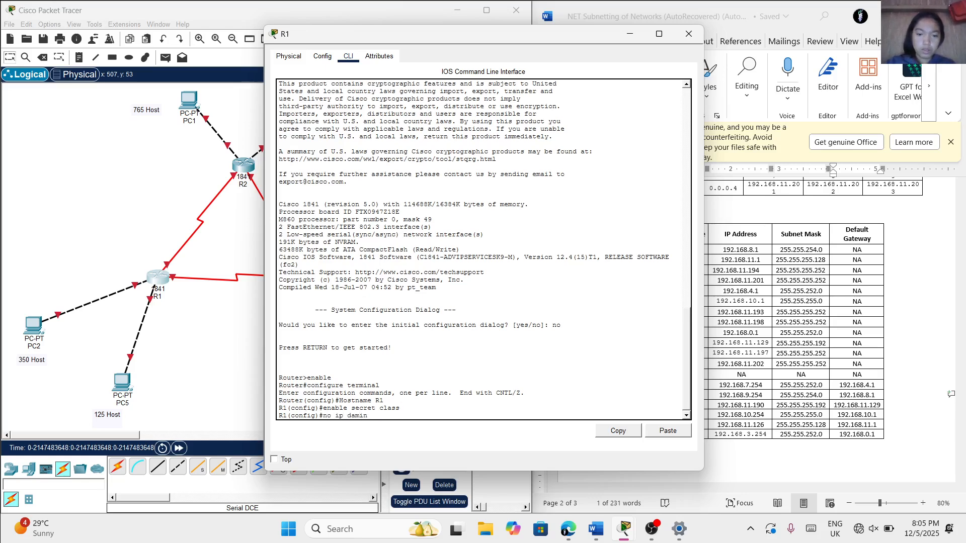
{"action": "key", "text": "BackSpace"}
{"action": "key", "text": "BackSpace"}
{"action": "key", "text": "BackSpace"}
{"action": "key", "text": "BackSpace"}
{"action": "type", "text": "omain-lookup"}
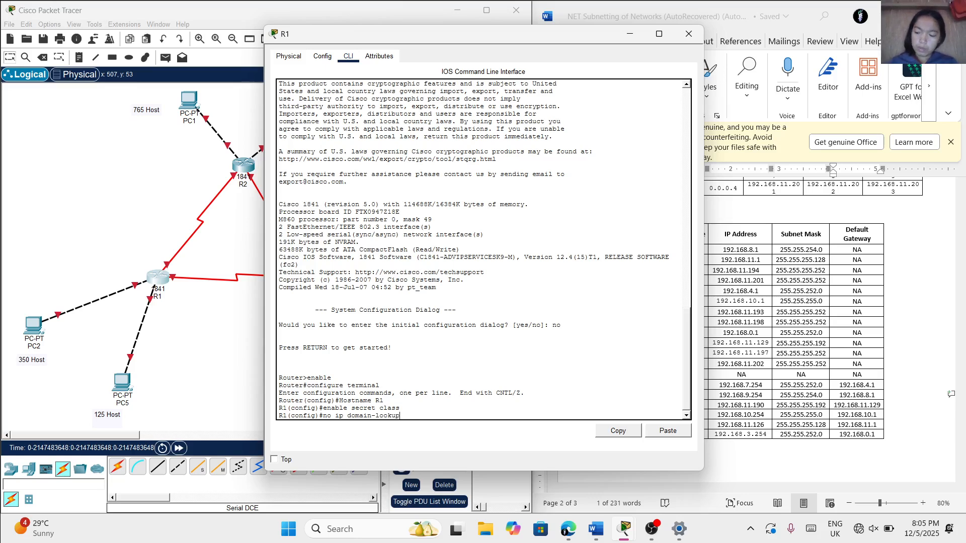
{"action": "key", "text": "Return"}
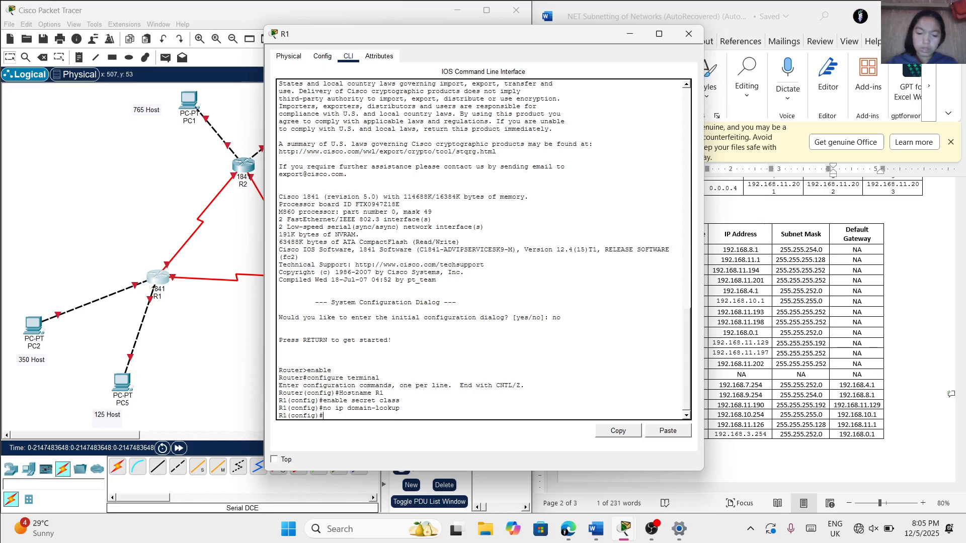
Set R1's message-of-the-day banner to "Unauthorized is strictly prohibited!", using # as the delimiter
{"action": "type", "text": "banner"}
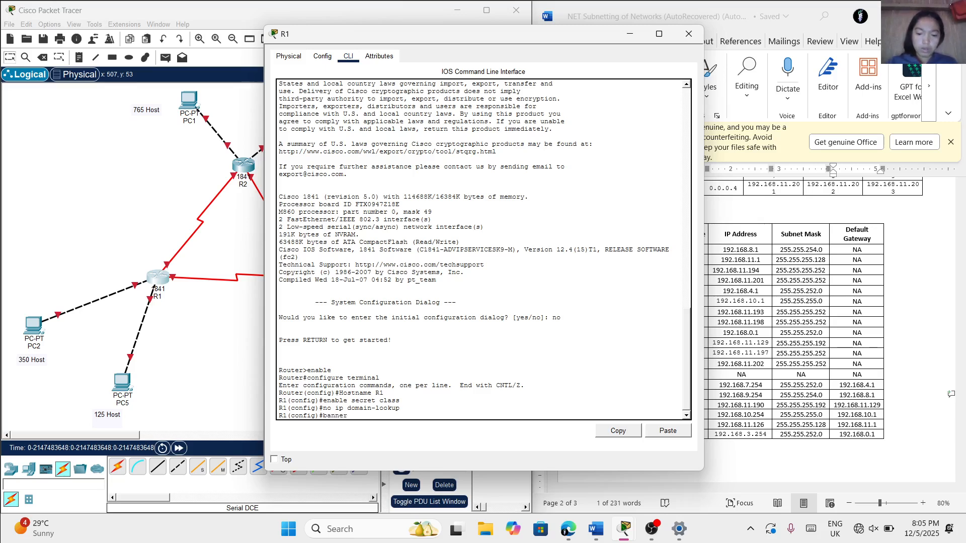
{"action": "type", "text": " motd"}
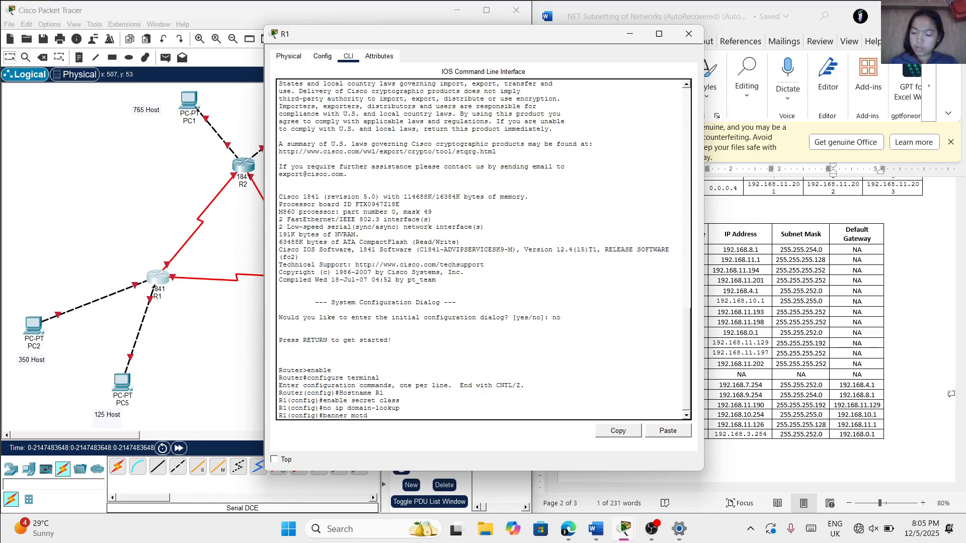
{"action": "type", "text": " #"}
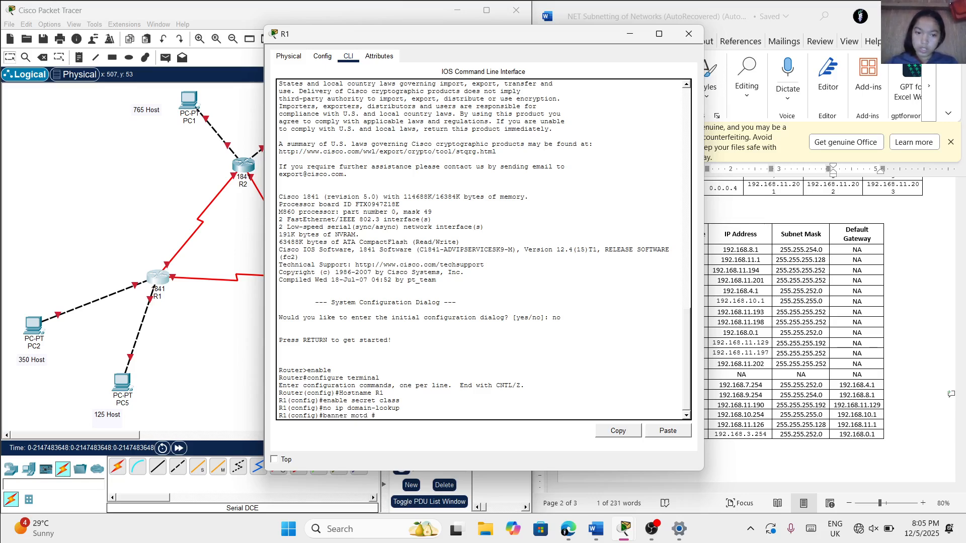
{"action": "key", "text": "Caps_Lock"}
{"action": "type", "text": "Una"}
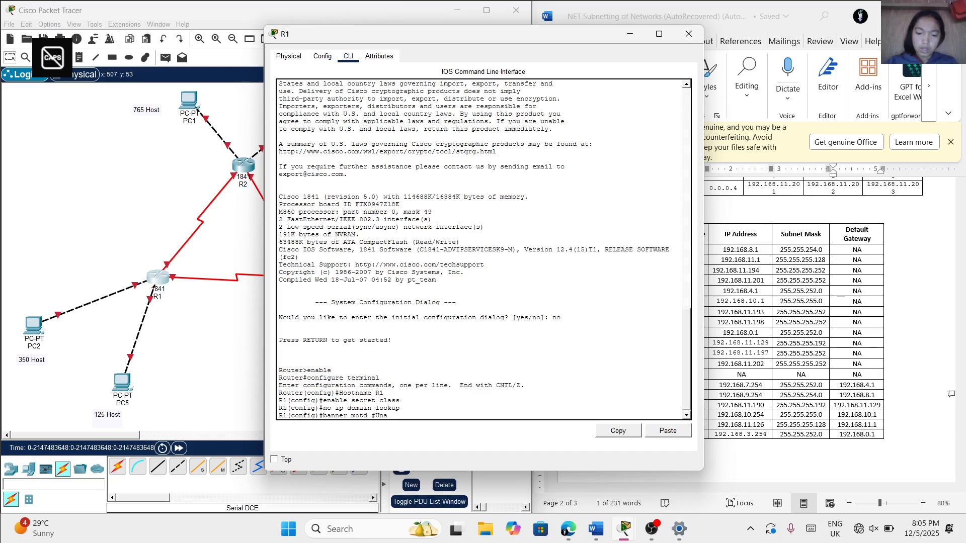
{"action": "type", "text": "uthori"}
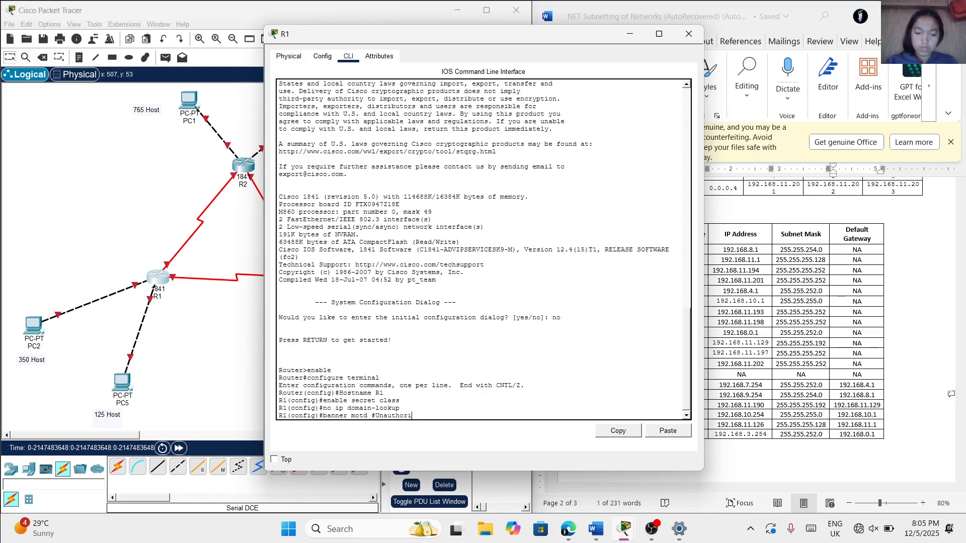
{"action": "type", "text": "ze"}
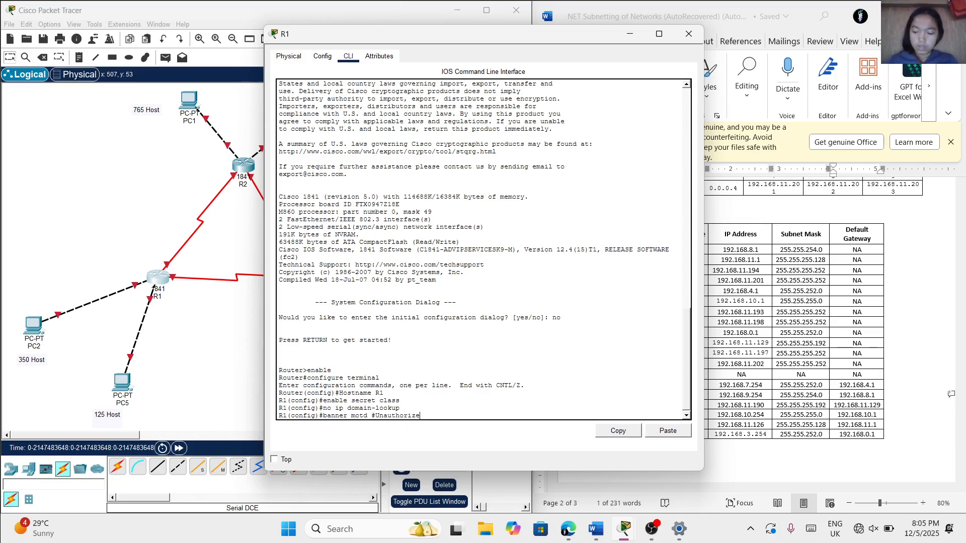
{"action": "type", "text": "dis"}
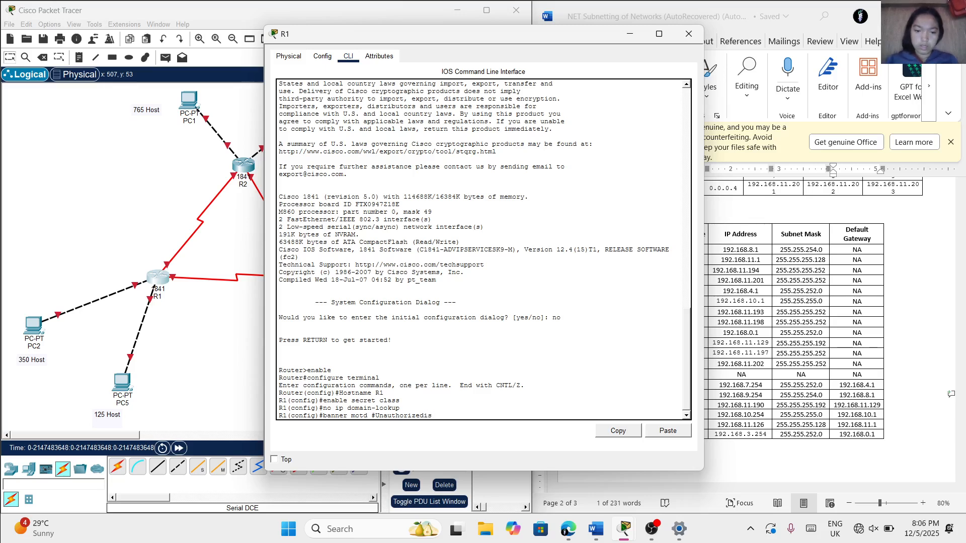
{"action": "key", "text": "BackSpace"}
{"action": "key", "text": "BackSpace"}
{"action": "key", "text": "BackSpace"}
{"action": "type", "text": "d is str"}
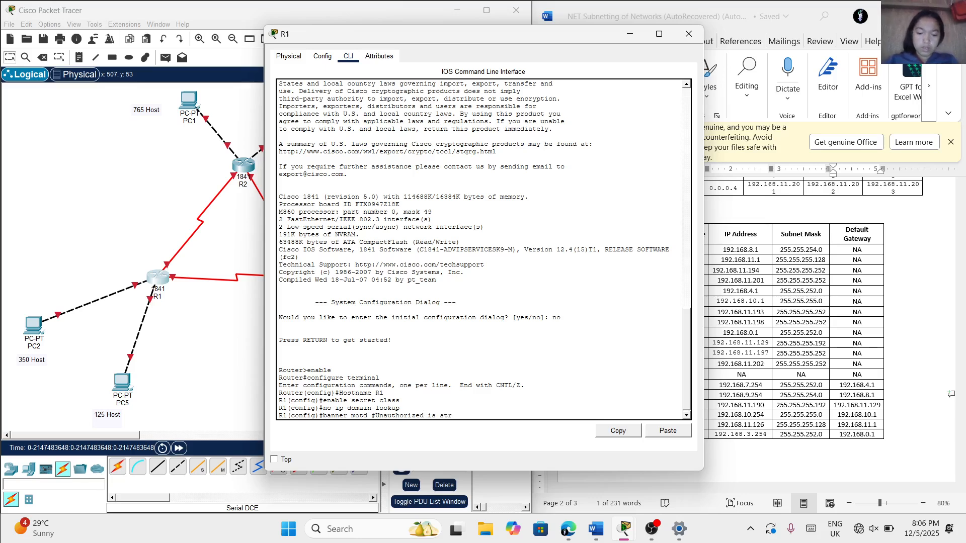
{"action": "type", "text": "ictly"}
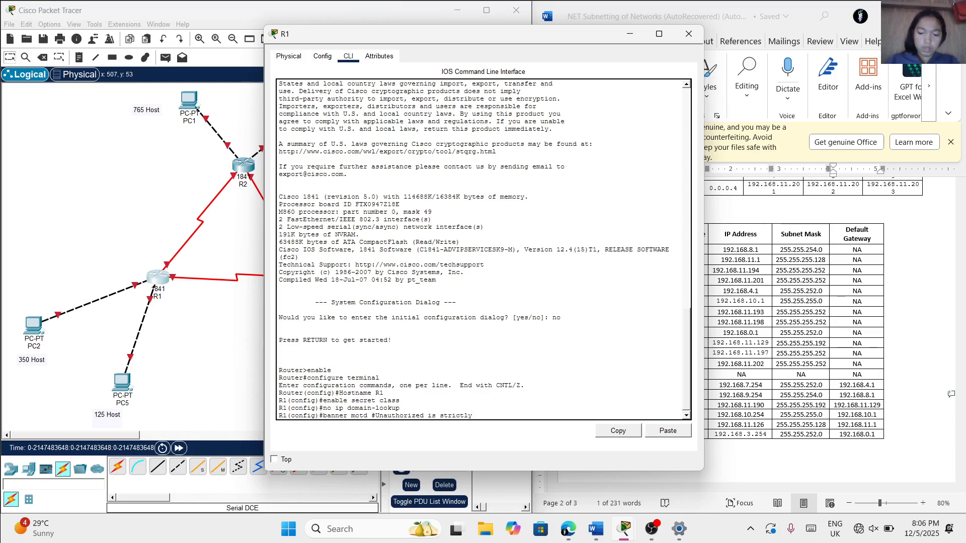
{"action": "type", "text": " prohibited"}
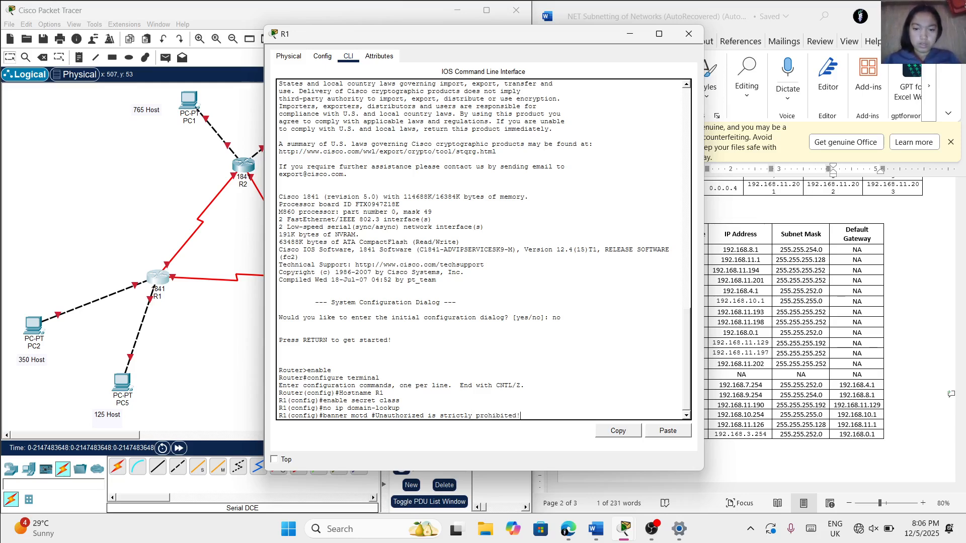
{"action": "type", "text": "!#"}
{"action": "key", "text": "Return"}
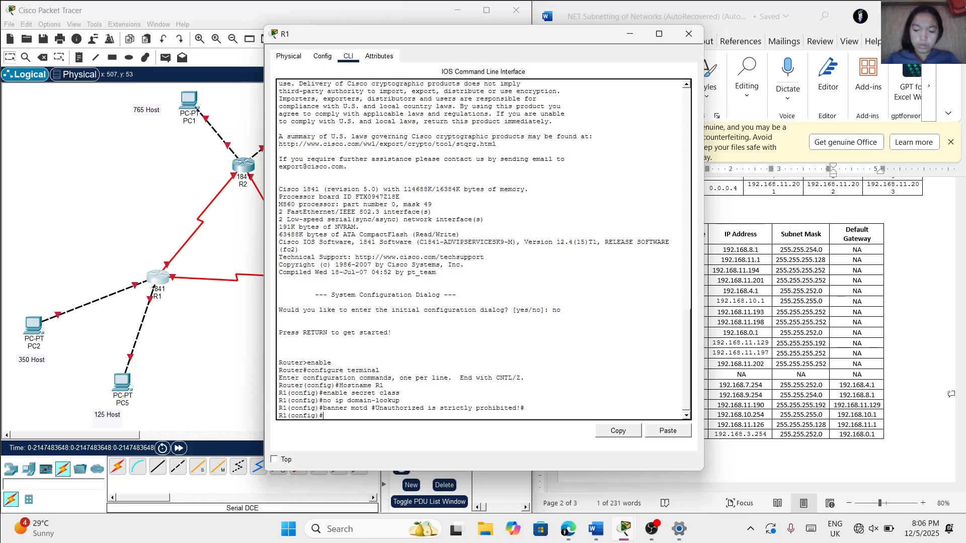
Configure R1's line console 0 with the console password and enable login
{"action": "type", "text": "line con"}
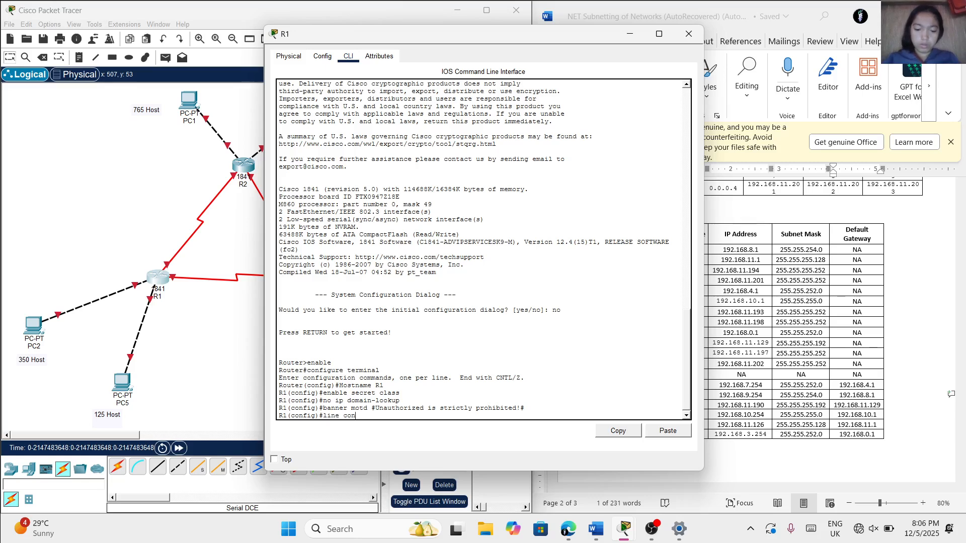
{"action": "type", "text": "sole 0"}
{"action": "key", "text": "Return"}
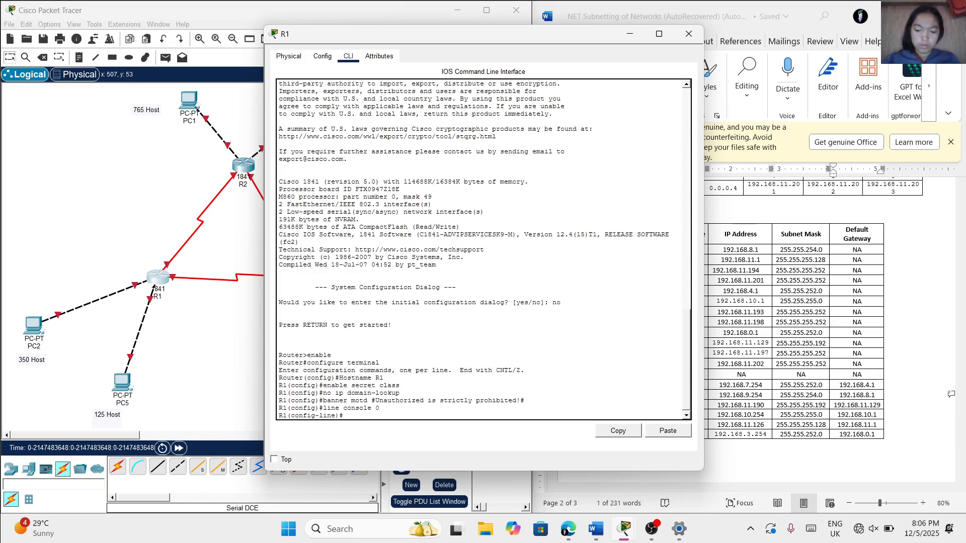
{"action": "type", "text": "password cisco"}
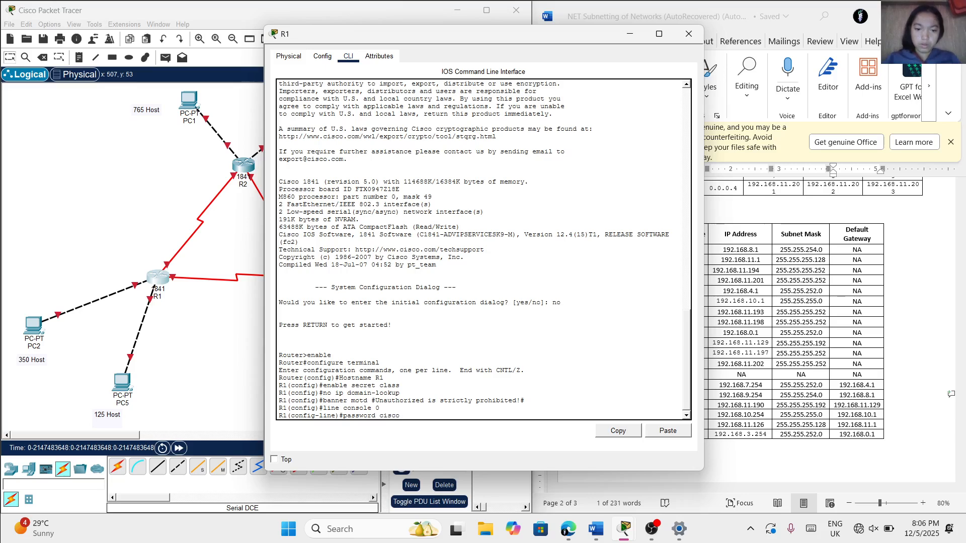
{"action": "key", "text": "Return"}
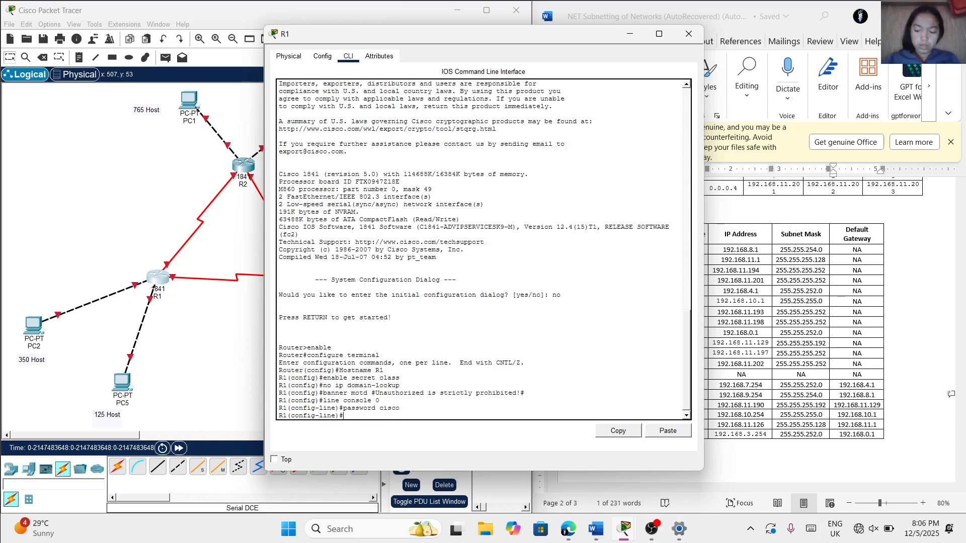
{"action": "type", "text": "login"}
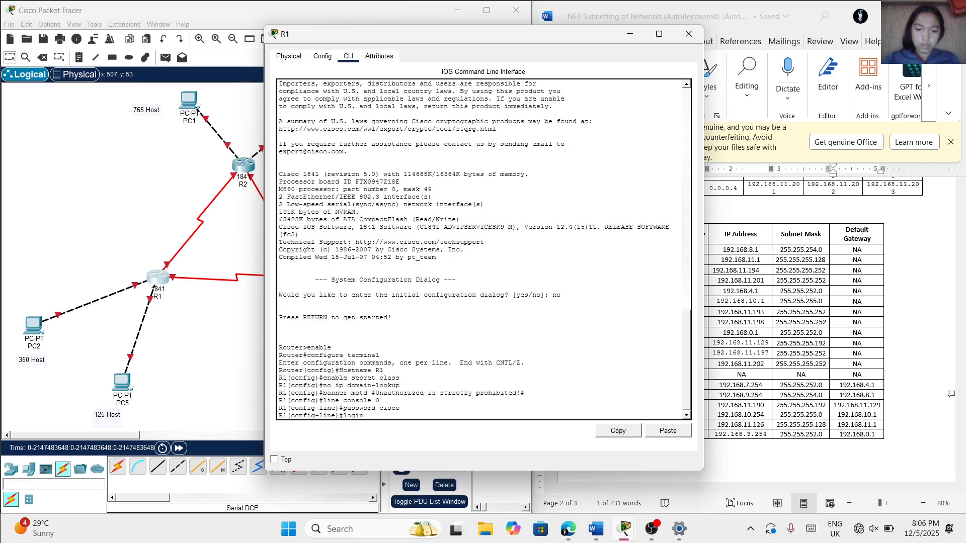
{"action": "key", "text": "Return"}
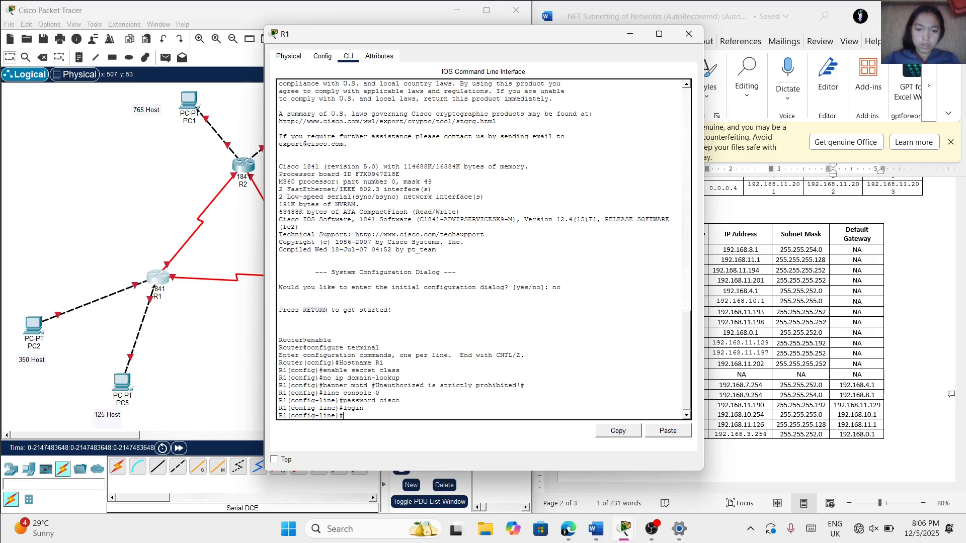
Enter R1's line configuration mode for the virtual terminal lines with line vty 0 4
{"action": "type", "text": "li"}
{"action": "key", "text": "BackSpace"}
{"action": "type", "text": "ne vty"}
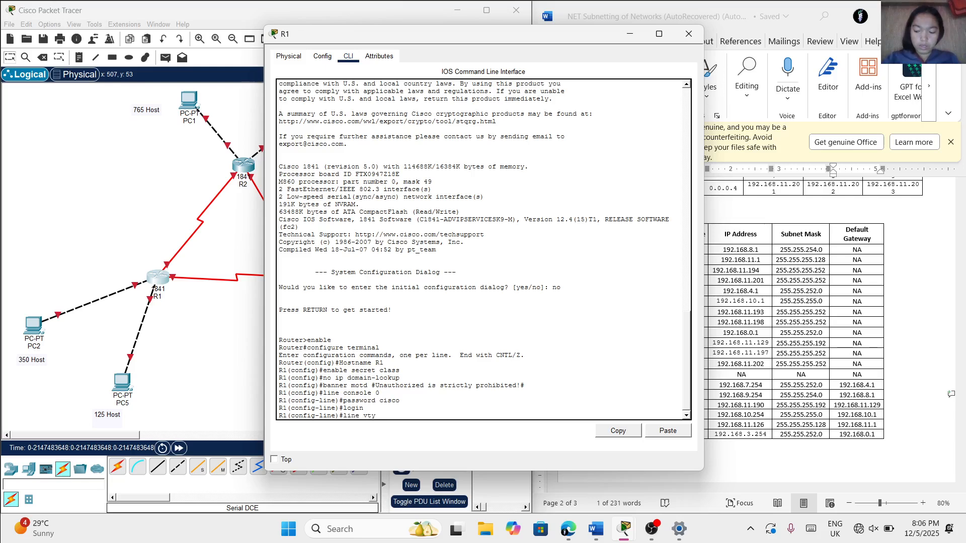
{"action": "type", "text": "0 0"}
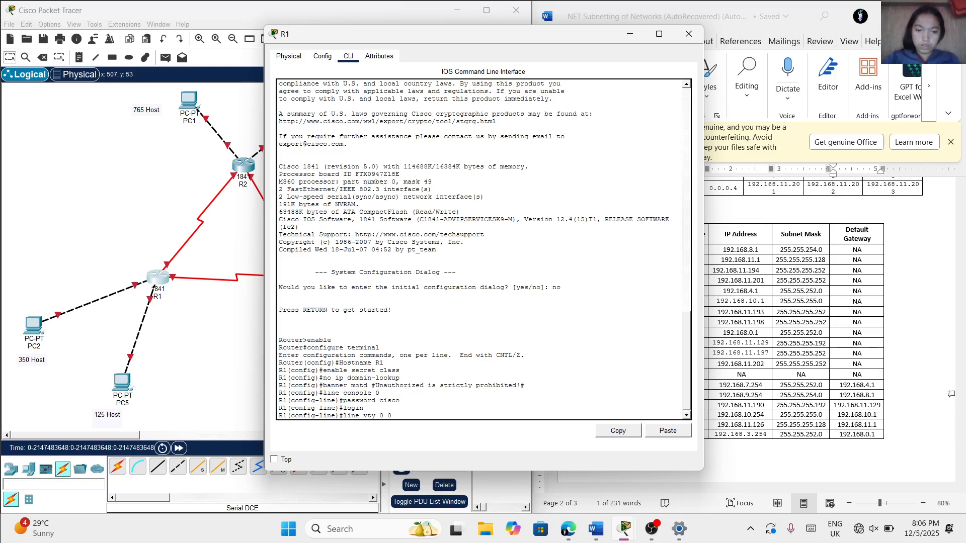
{"action": "key", "text": "BackSpace"}
{"action": "type", "text": "4"}
{"action": "key", "text": "Return"}
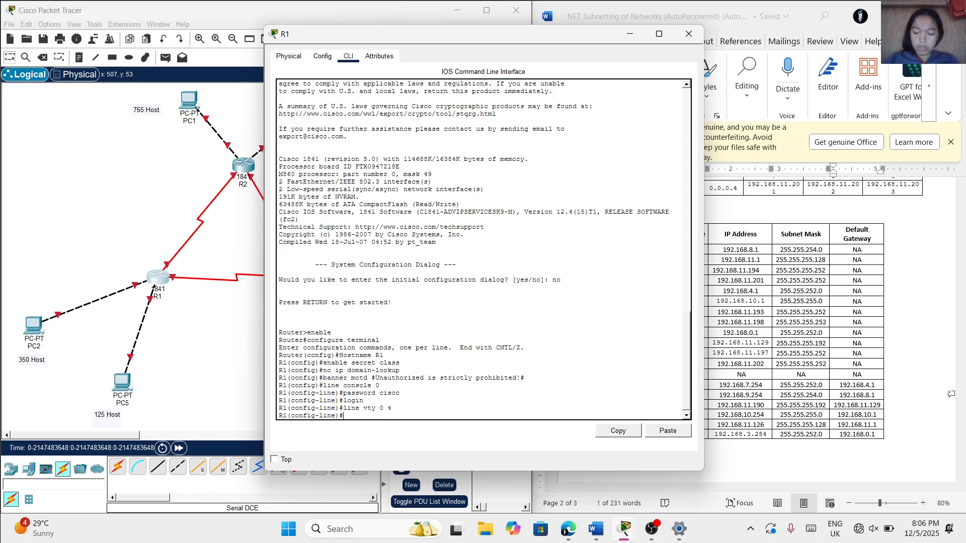
Set the vty lines' password and require login on them
{"action": "type", "text": "pass"}
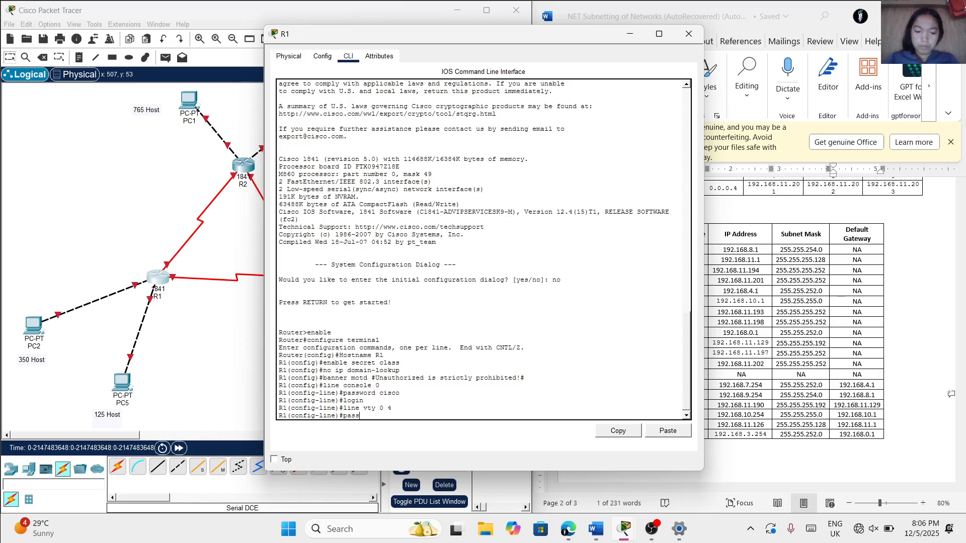
{"action": "type", "text": "word c"}
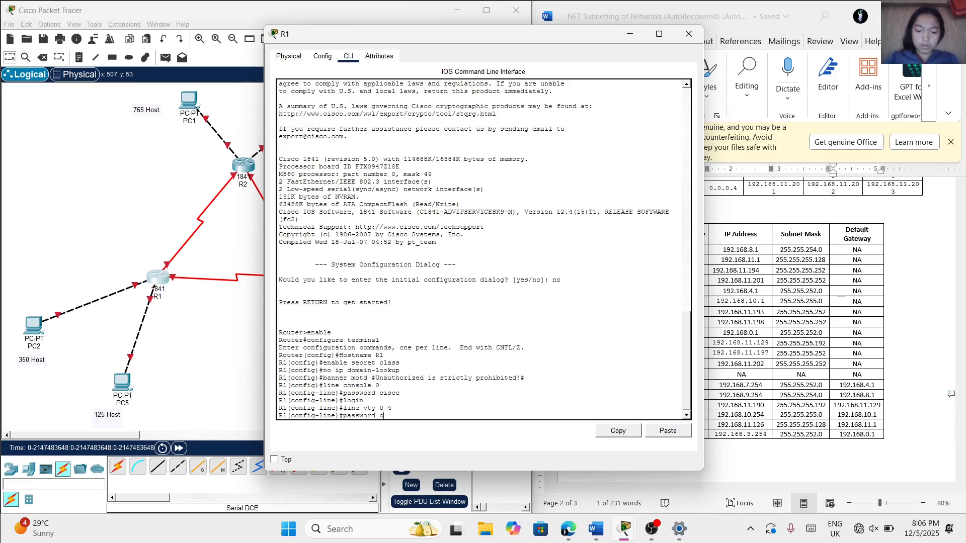
{"action": "type", "text": "isco"}
{"action": "key", "text": "Return"}
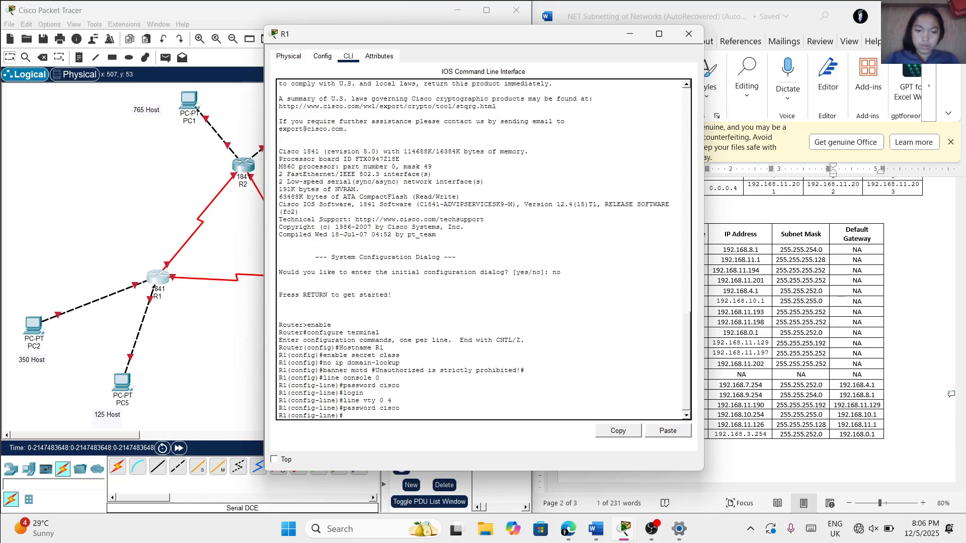
{"action": "type", "text": "login"}
{"action": "key", "text": "Return"}
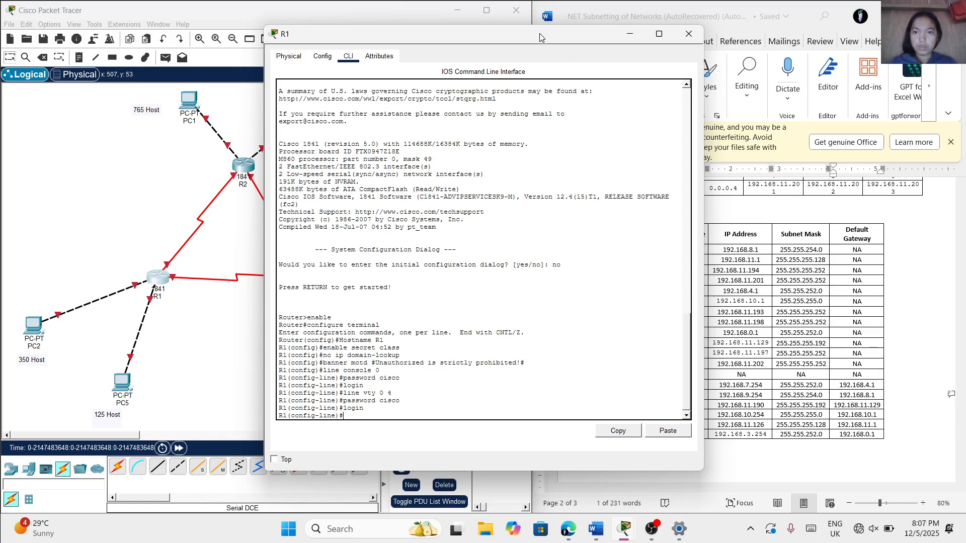
Move the R1 window to uncover the Addressing Scheme table and enter interface configuration for fa0/0
{"action": "left_click_drag", "start_coordinate": [539, 37], "coordinate": [404, 59]}
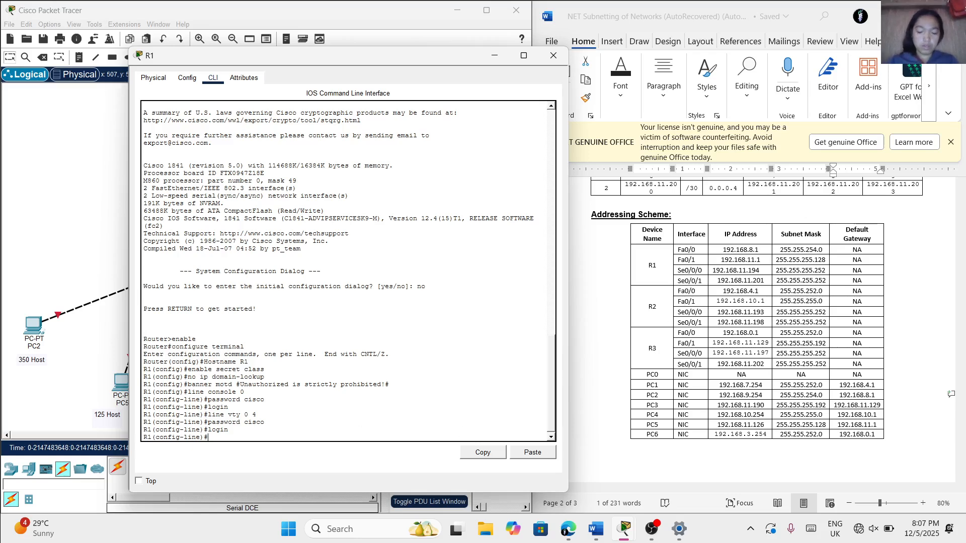
{"action": "key", "text": "Caps_Lock"}
{"action": "type", "text": "inte"}
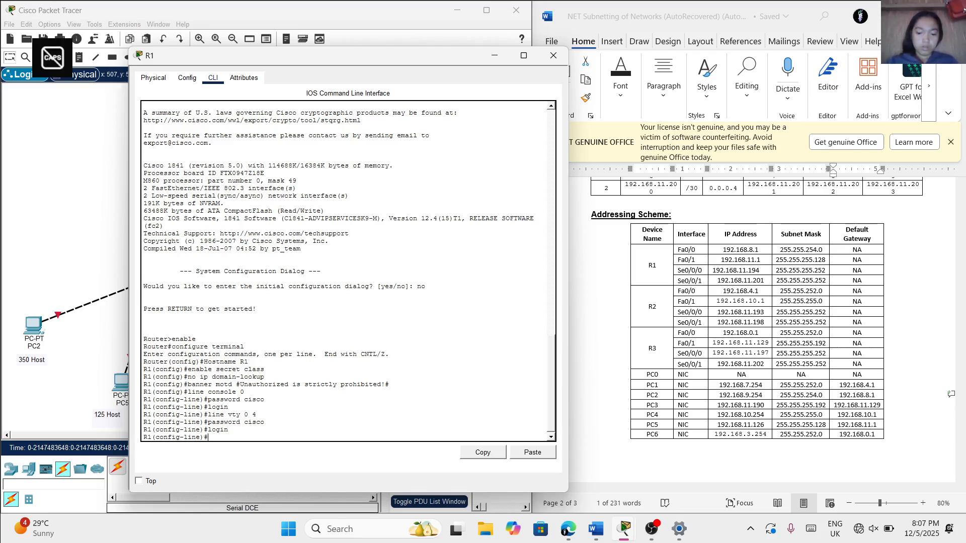
{"action": "type", "text": "rface"}
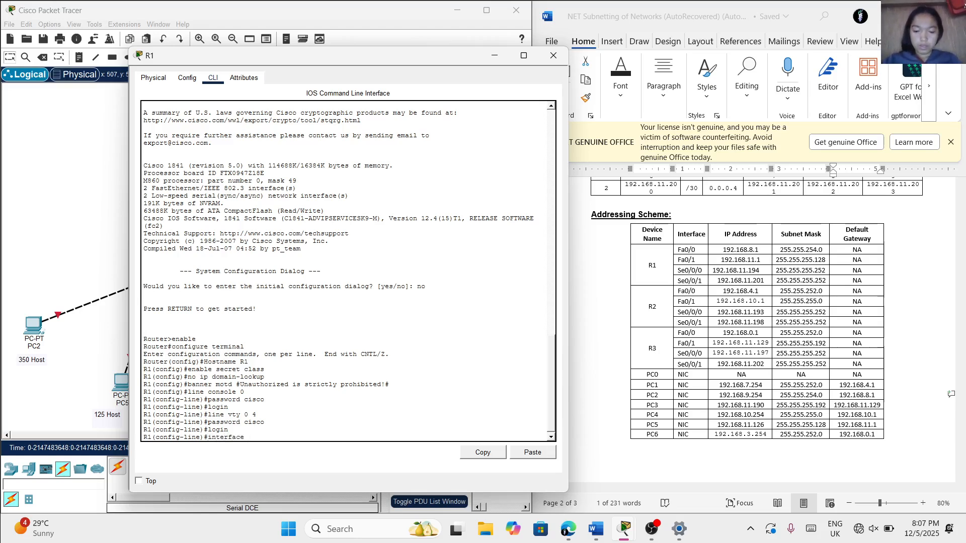
{"action": "type", "text": " fa"}
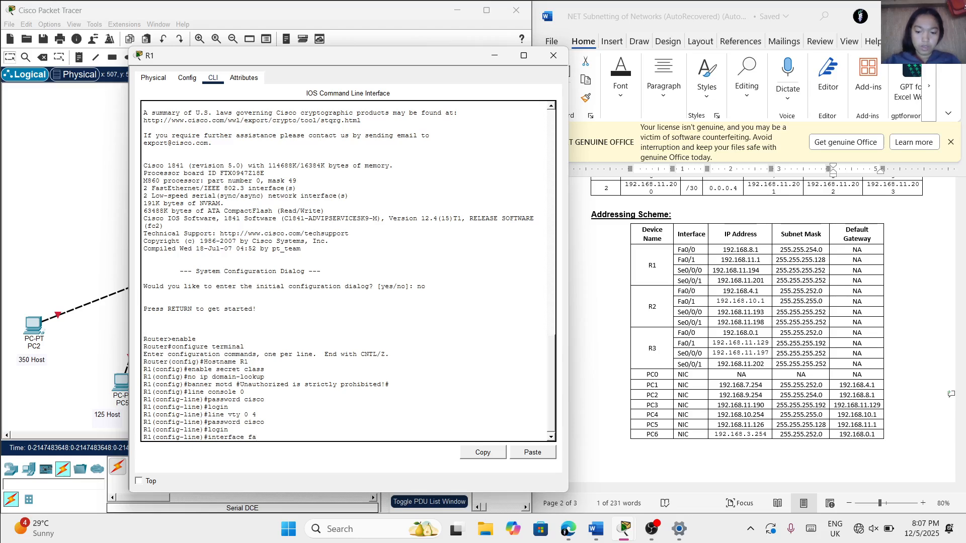
{"action": "type", "text": "0/0"}
{"action": "key", "text": "Return"}
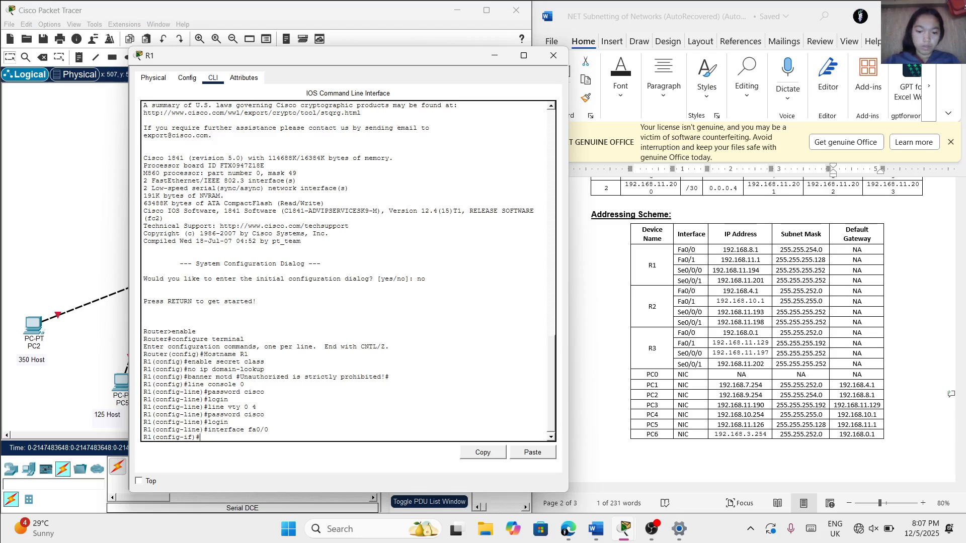
Begin fa0/0's ip address command with R1's Fa0/0 address from the Addressing Scheme table, 192.168.8.1
{"action": "type", "text": "ip address"}
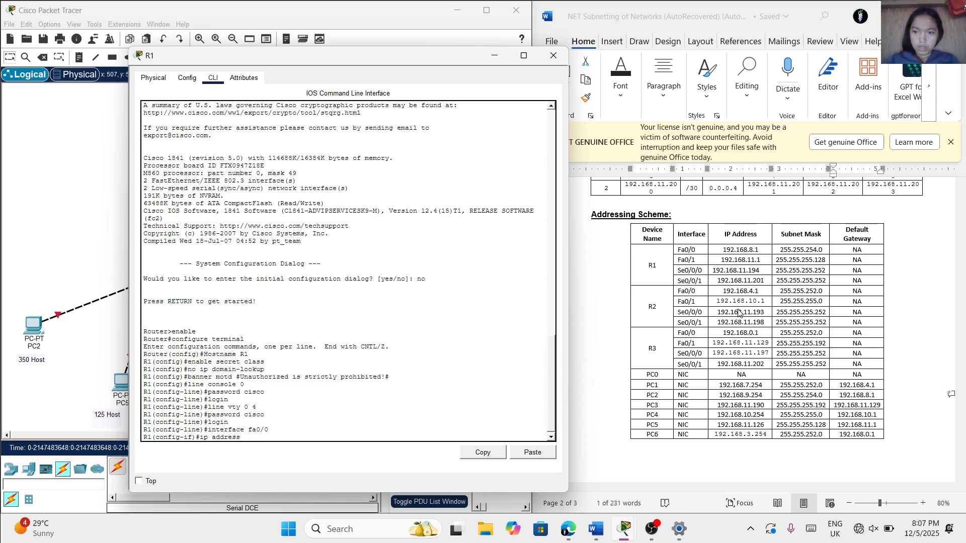
{"action": "left_click", "coordinate": [764, 251]}
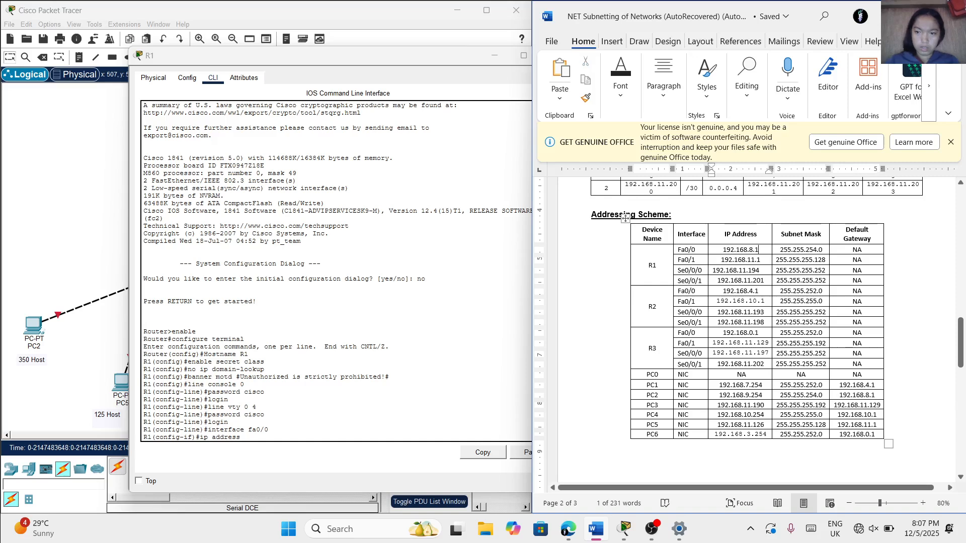
{"action": "left_click_drag", "start_coordinate": [765, 250], "coordinate": [723, 250]}
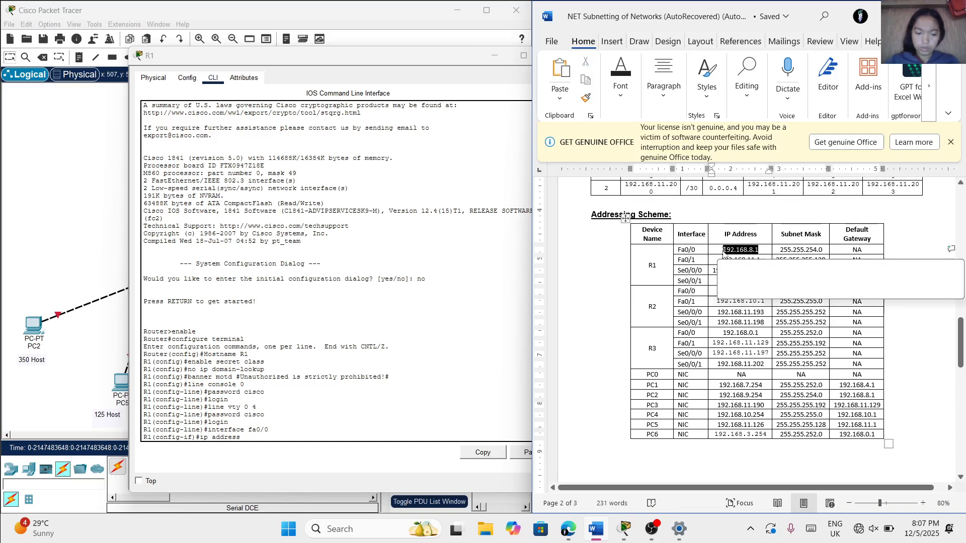
{"action": "key", "text": "ctrl+c"}
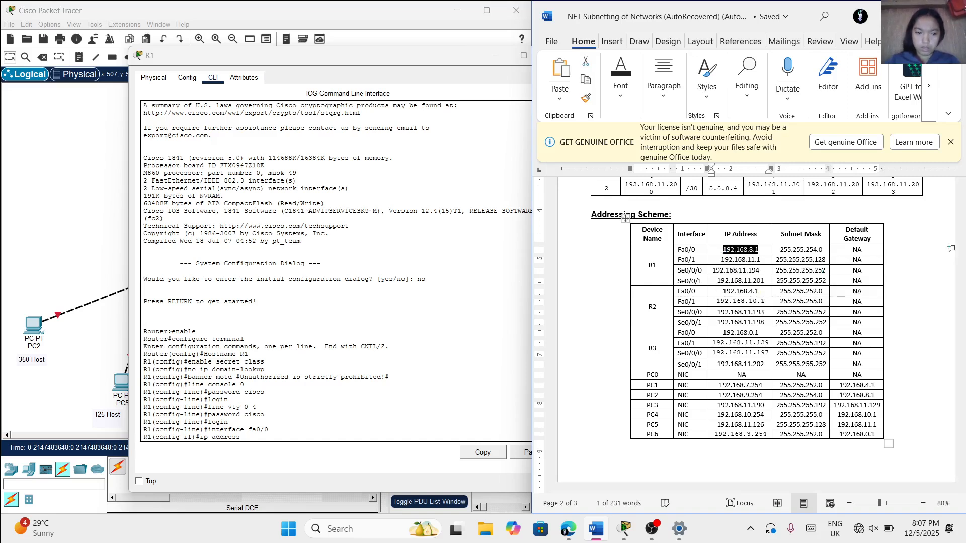
{"action": "key", "text": "alt+Tab"}
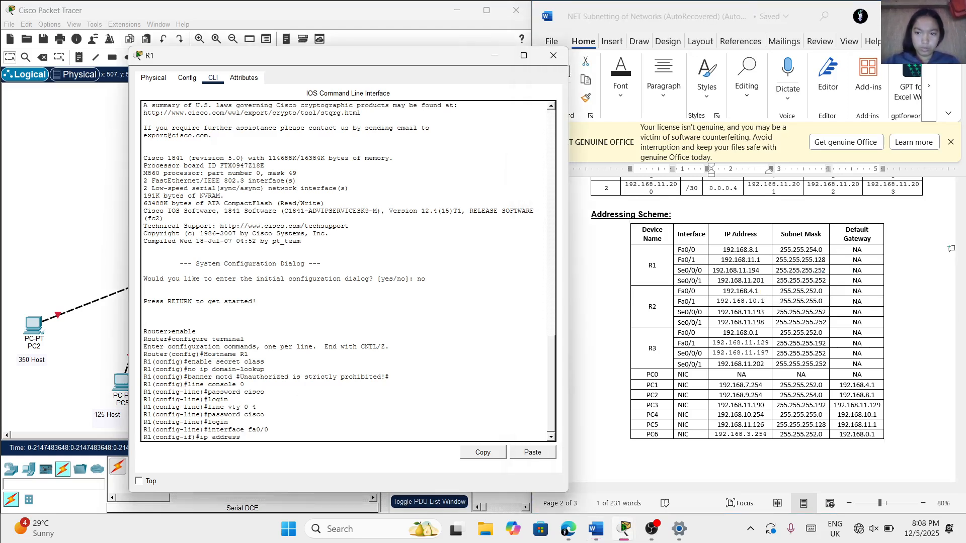
{"action": "type", "text": "192.168"}
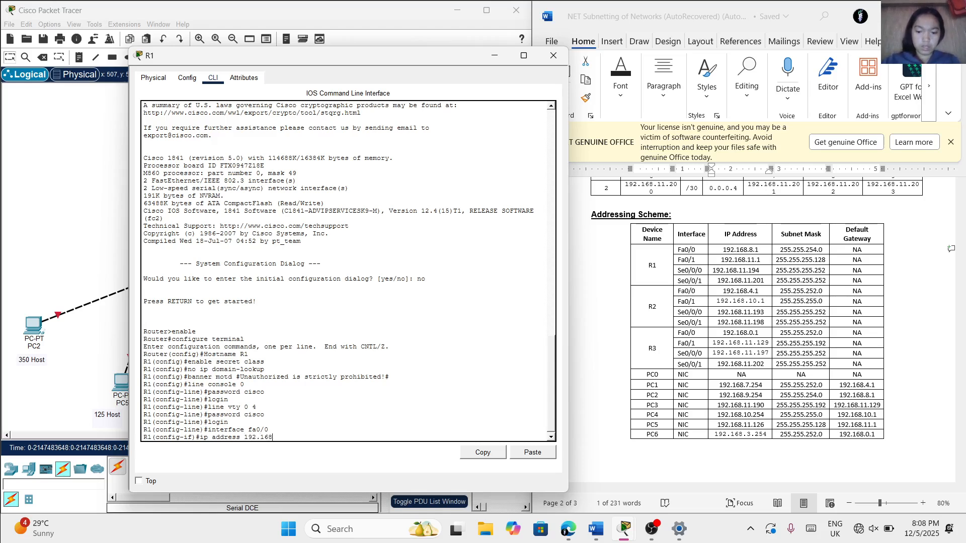
{"action": "type", "text": ".8.1"}
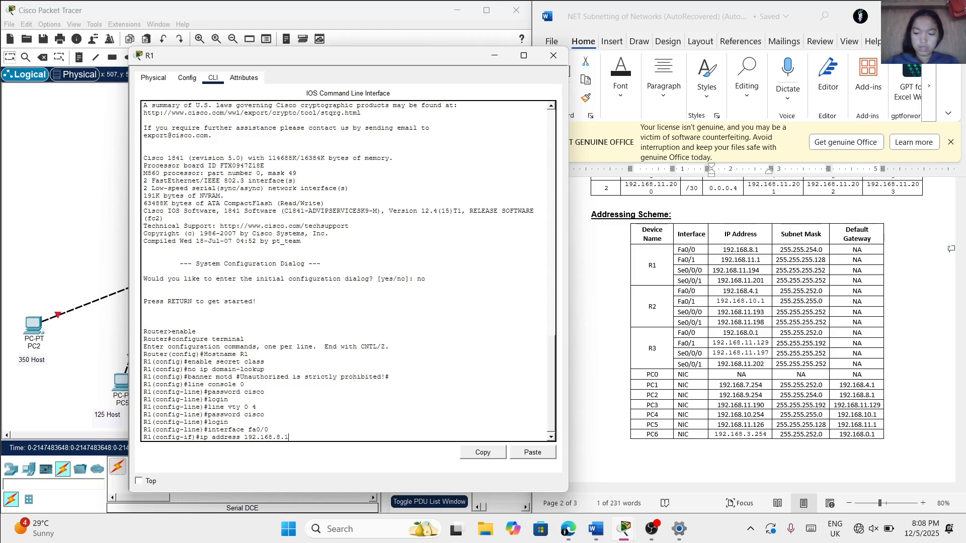
Complete fa0/0's address command with subnet mask 255.255.254.0 and run it
{"action": "key", "text": "Caps_Lock"}
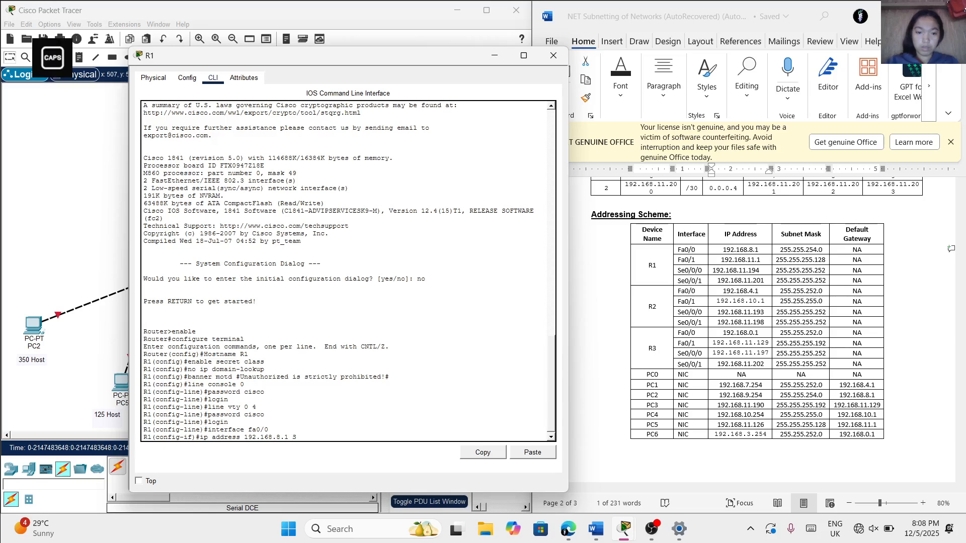
{"action": "key", "text": "Caps_Lock"}
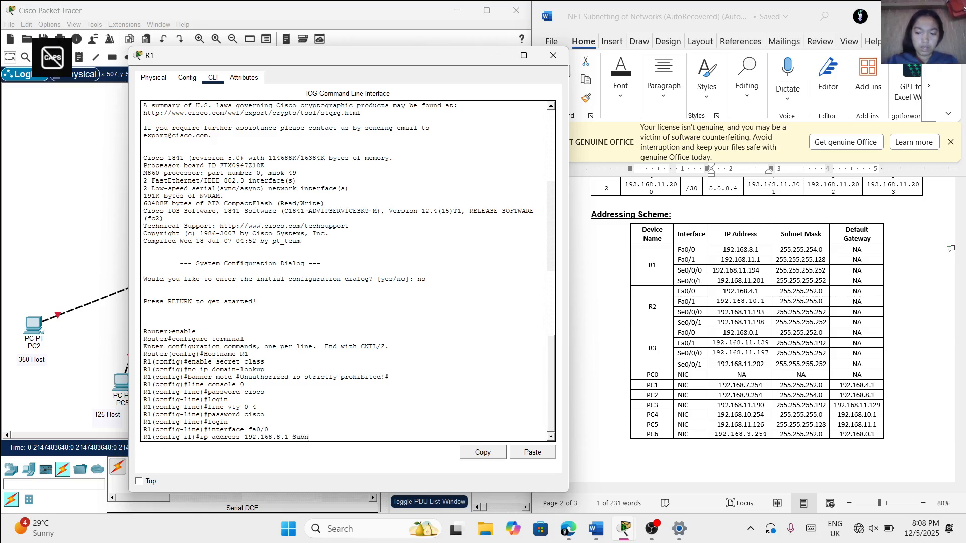
{"action": "type", "text": "===="}
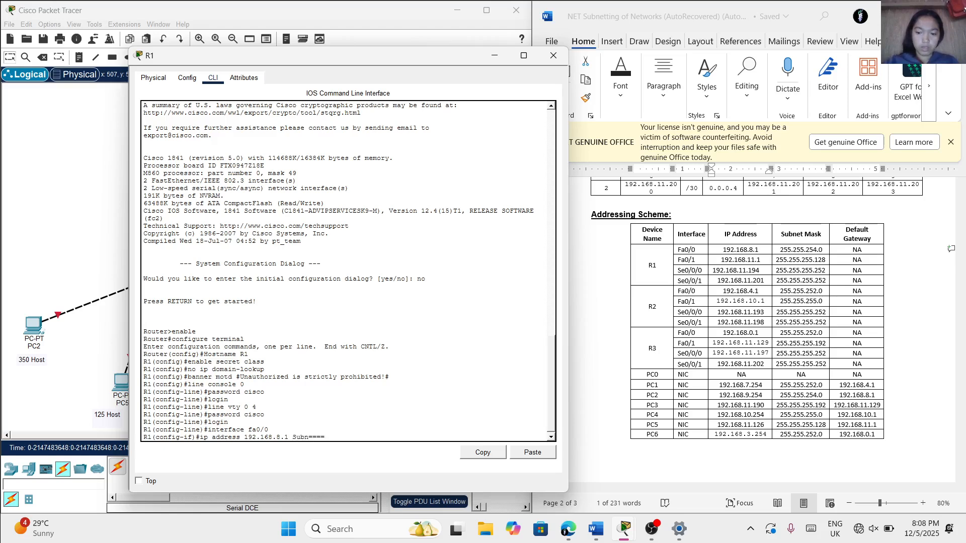
{"action": "key", "text": "BackSpace"}
{"action": "key", "text": "BackSpace"}
{"action": "key", "text": "BackSpace"}
{"action": "type", "text": "255"}
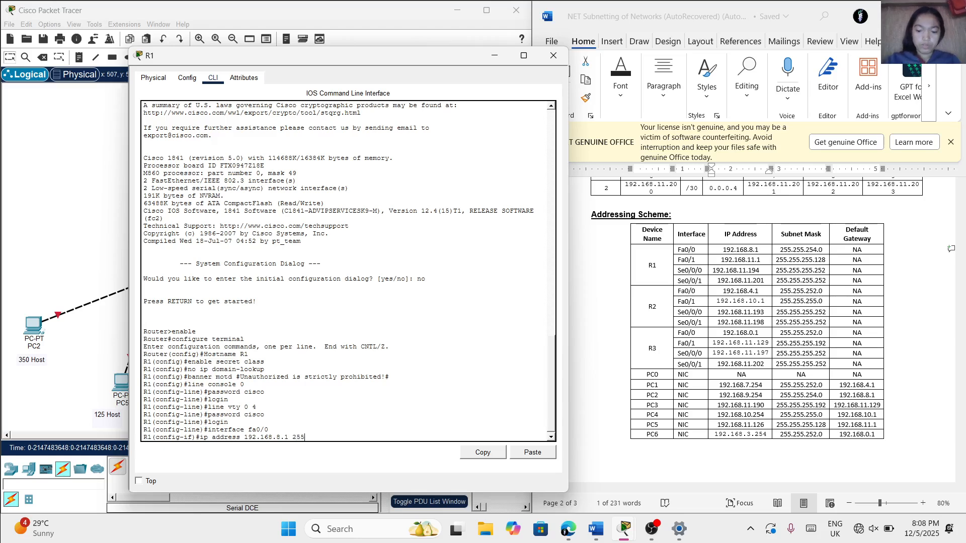
{"action": "type", "text": ".255.255"}
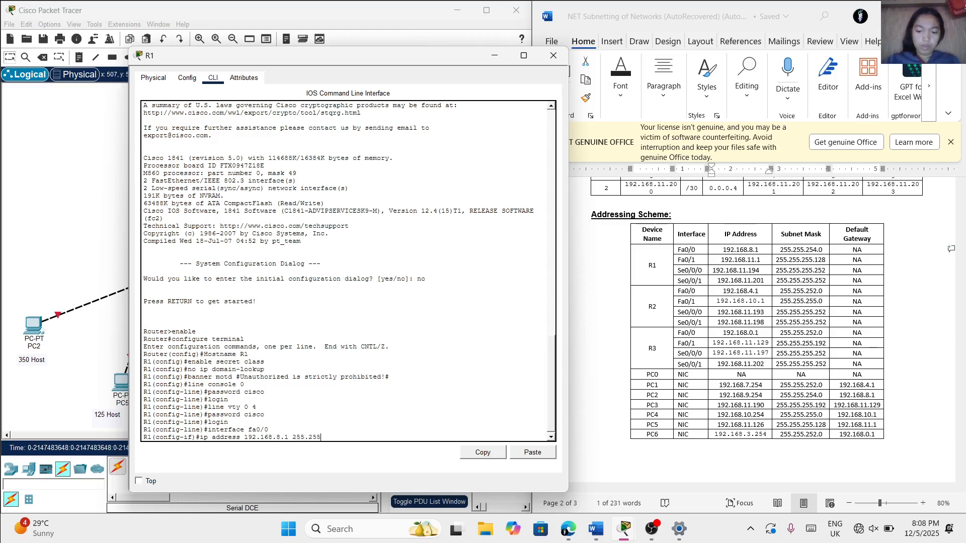
{"action": "type", "text": "254.0"}
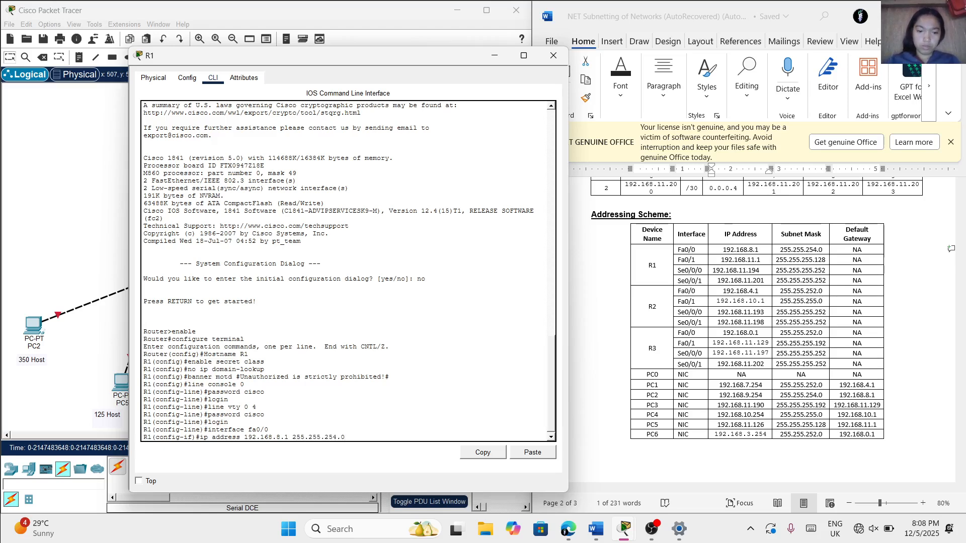
{"action": "key", "text": "Return"}
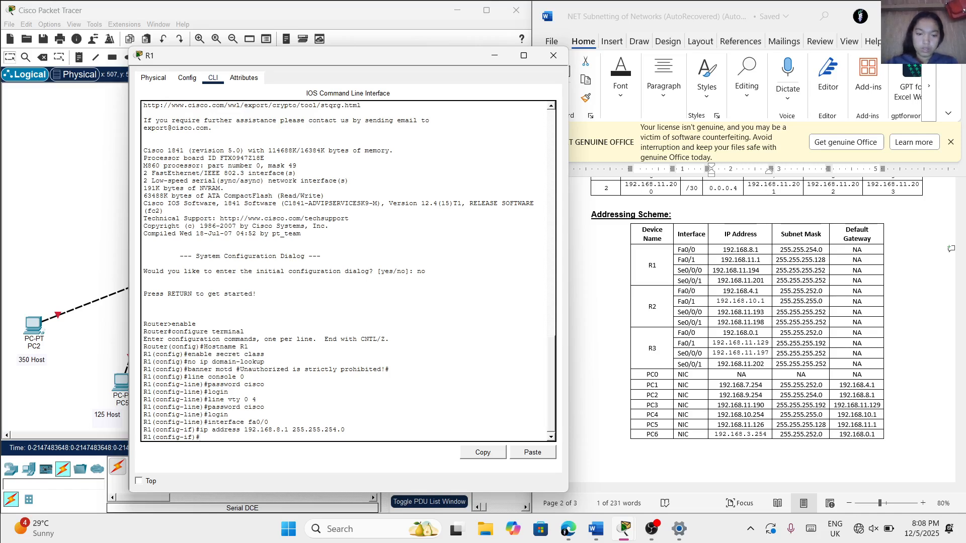
Enable fa0/0 with no shutdown and move the R1 window aside to check the router's links in the topology
{"action": "type", "text": "no shutd"}
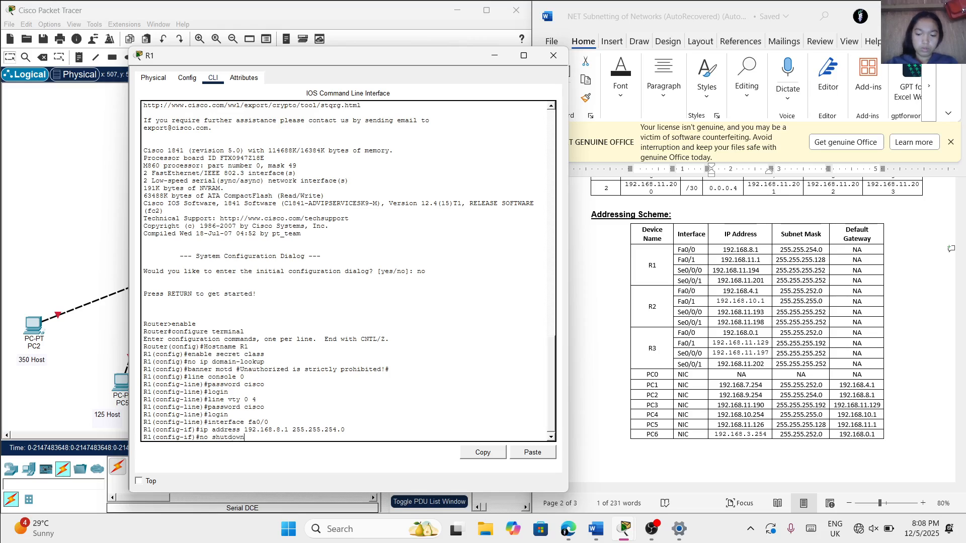
{"action": "type", "text": "own"}
{"action": "key", "text": "Return"}
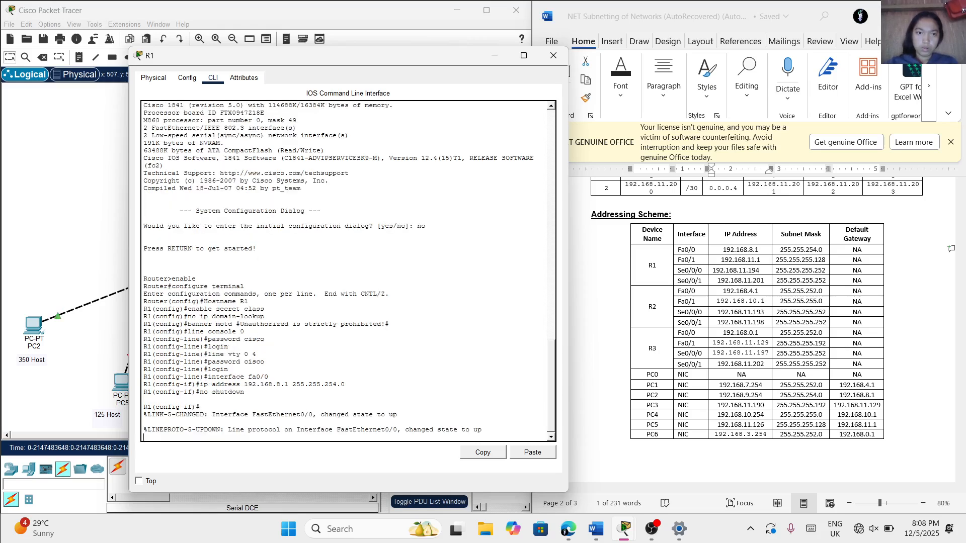
{"action": "left_click_drag", "start_coordinate": [301, 58], "coordinate": [411, 52]}
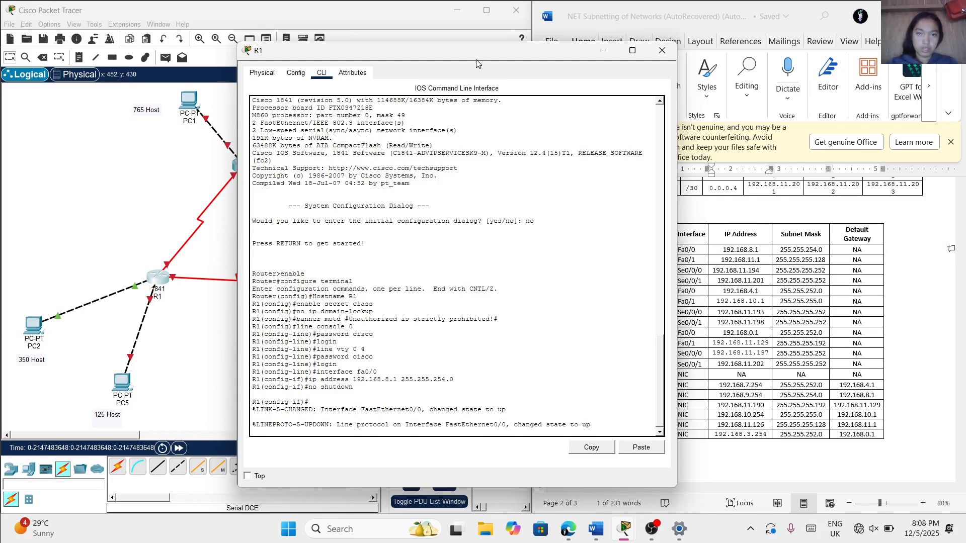
{"action": "left_click_drag", "start_coordinate": [479, 53], "coordinate": [391, 44]}
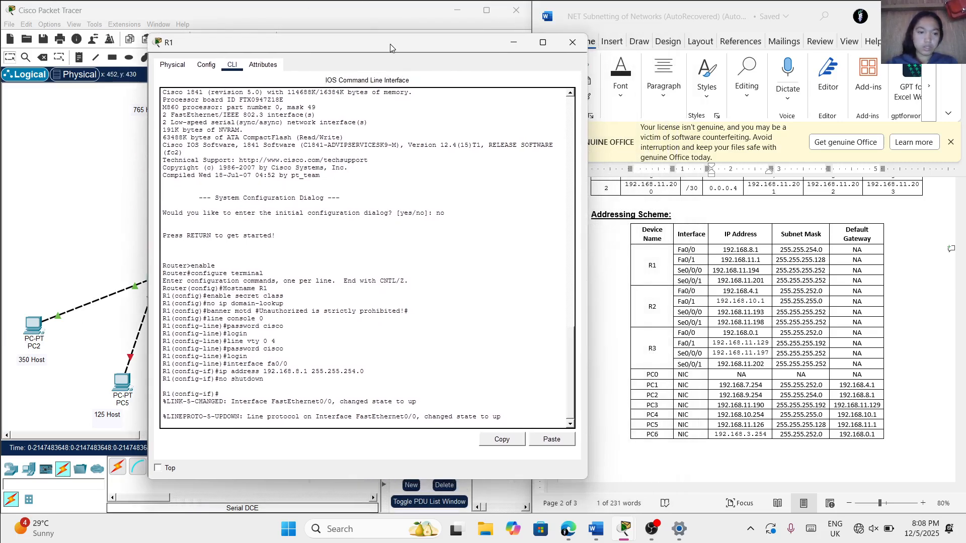
Switch R1 to interface configuration for fa0/1
{"action": "key", "text": "Return"}
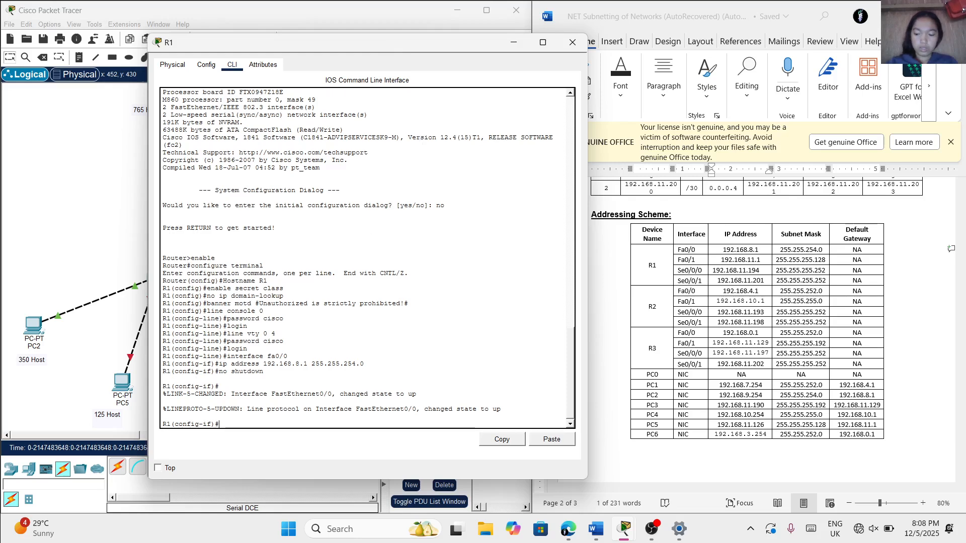
{"action": "type", "text": "inter"}
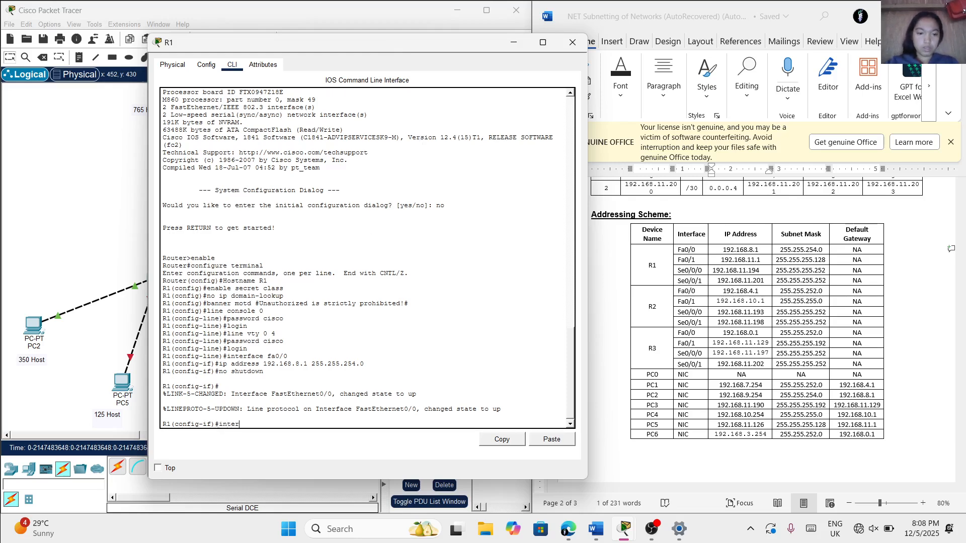
{"action": "type", "text": "face"}
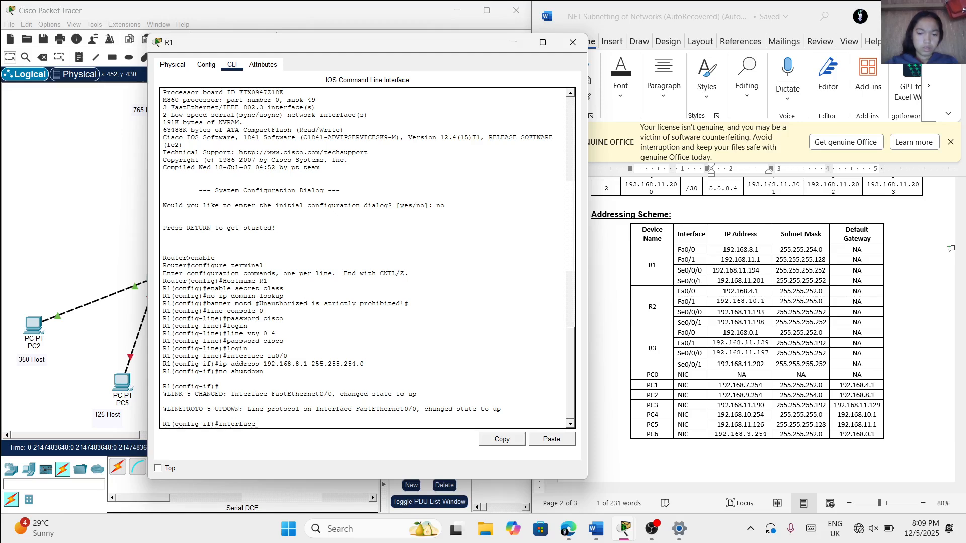
{"action": "type", "text": "fa"}
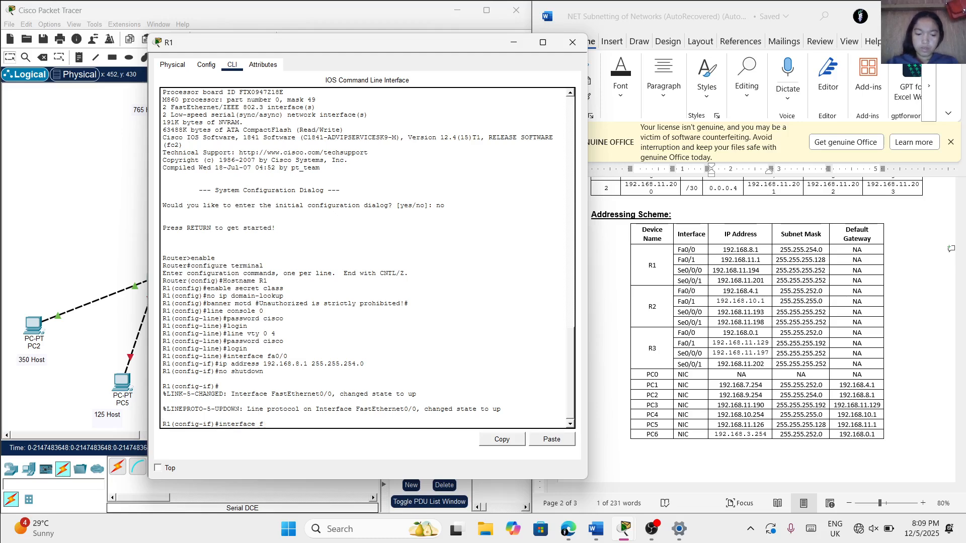
{"action": "type", "text": "0/1"}
{"action": "key", "text": "Return"}
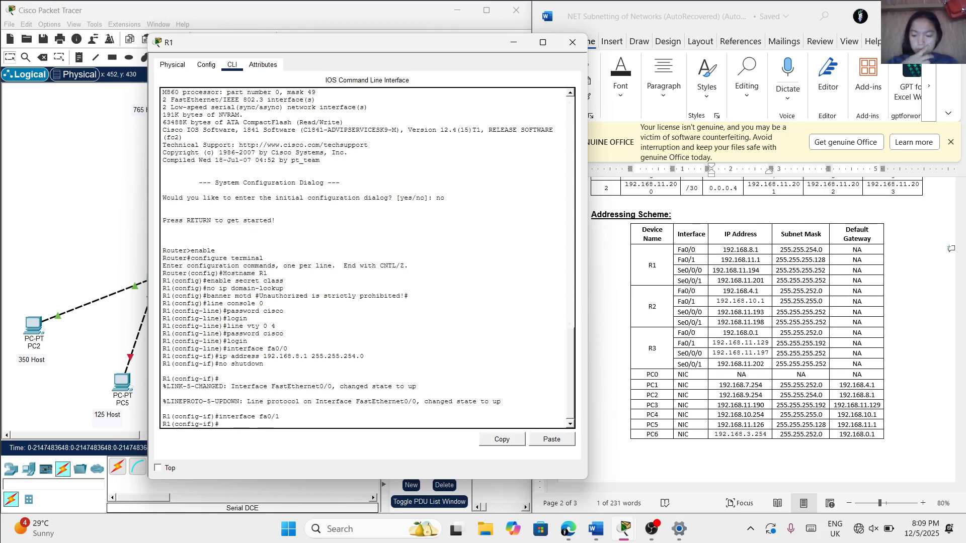
Assign fa0/1 the IP address 192.168.11.1 with subnet mask 255.255.255.128
{"action": "type", "text": "ip"}
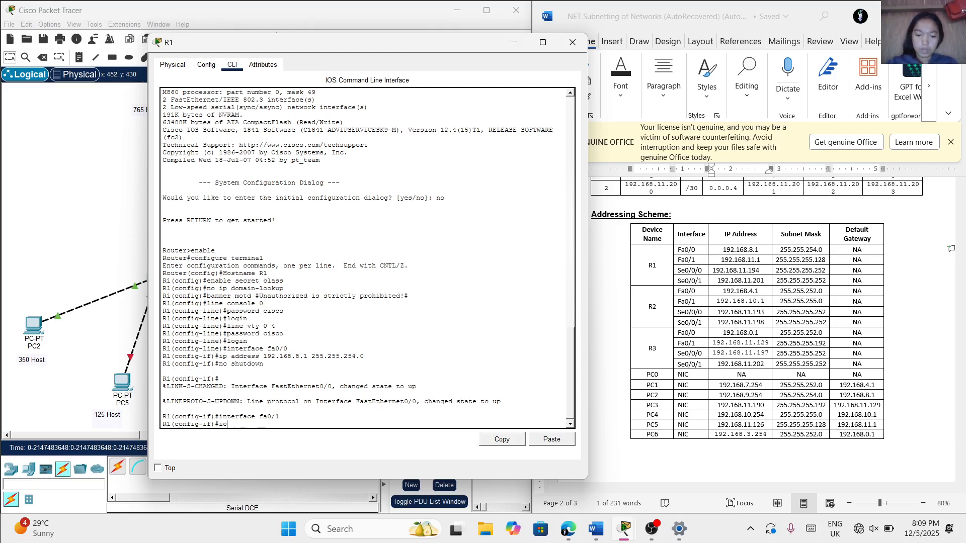
{"action": "type", "text": " addre"}
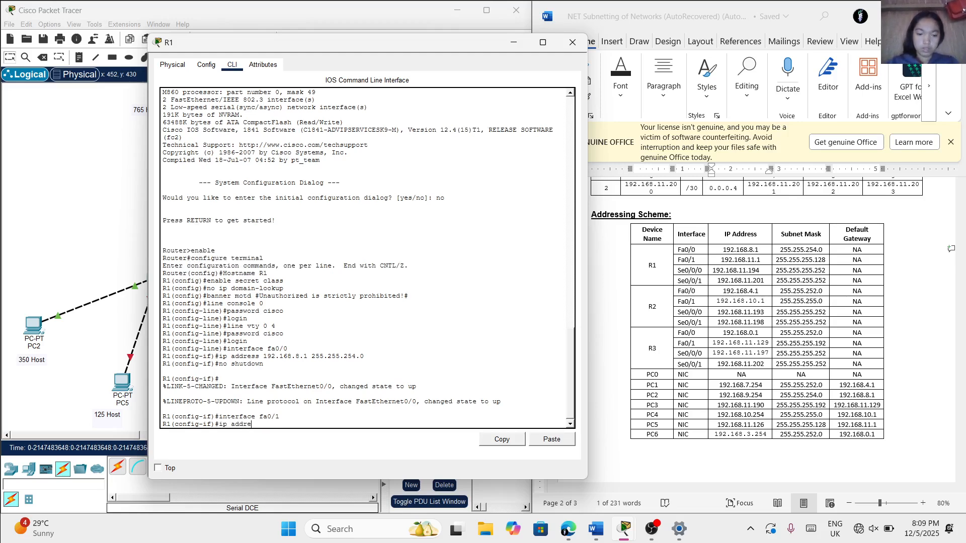
{"action": "type", "text": "ss"}
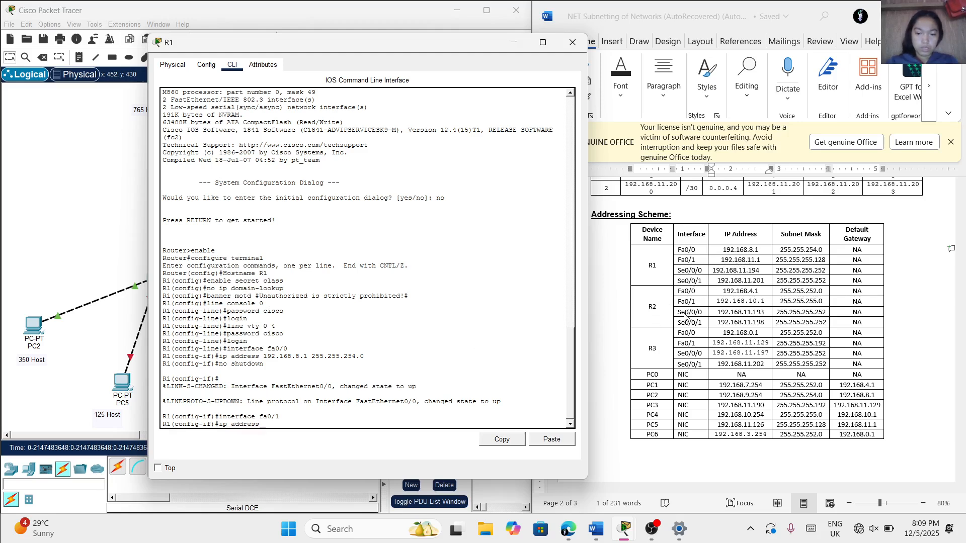
{"action": "type", "text": "192.168.11.1 2"}
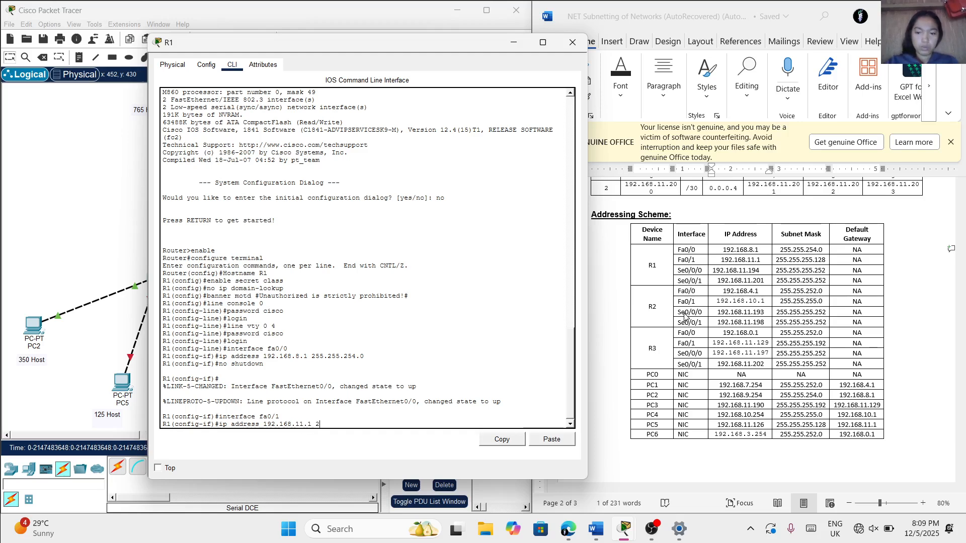
{"action": "type", "text": "55.255.255.25"}
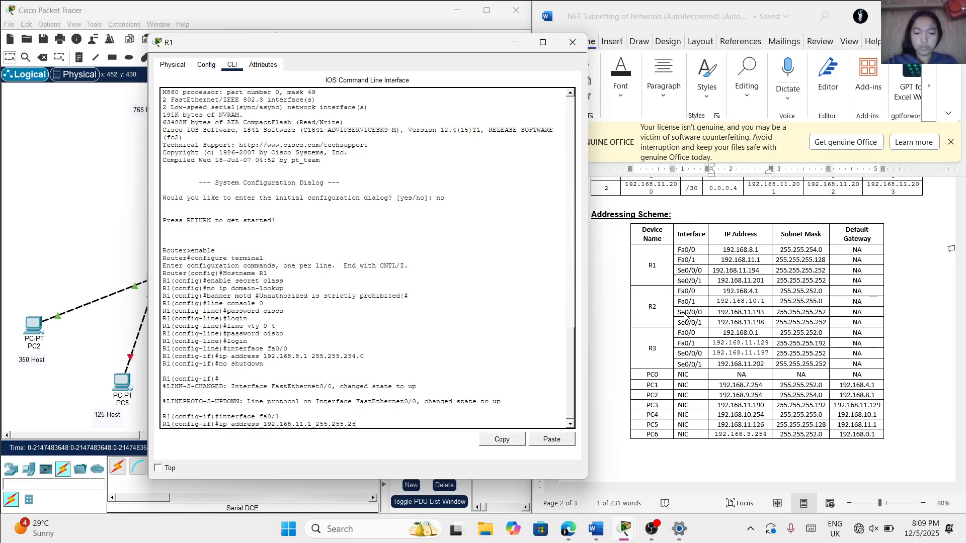
{"action": "type", "text": ".128"}
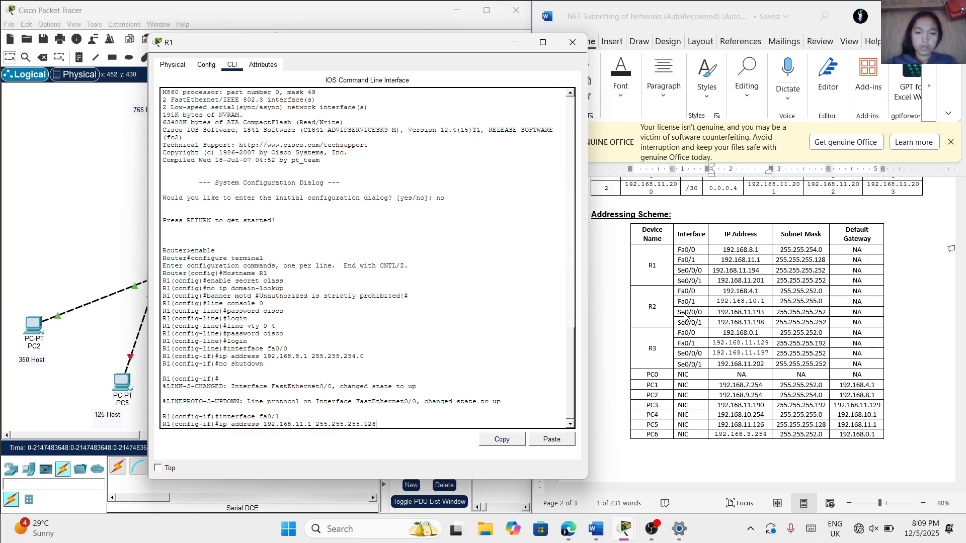
{"action": "key", "text": "Return"}
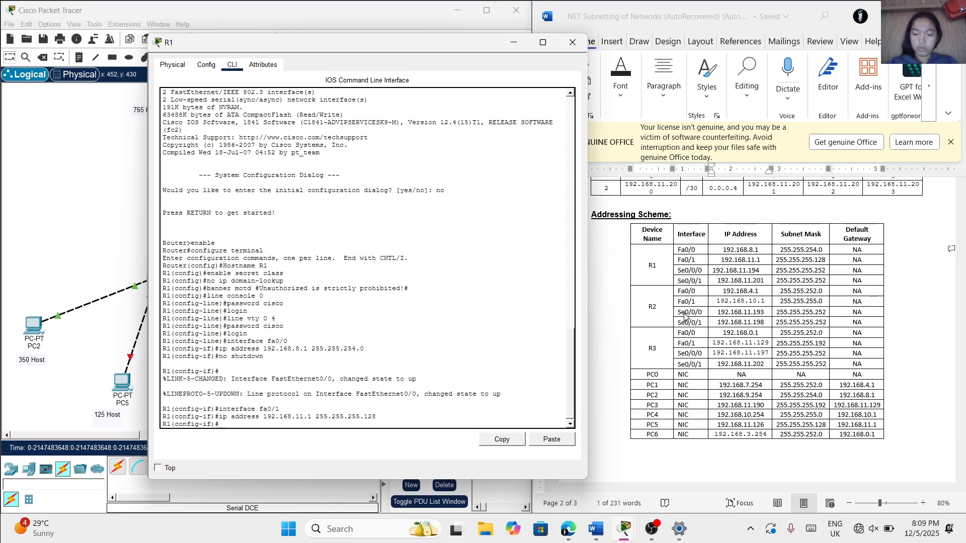
Bring up fa0/1 with no shutdown and move the R1 window aside to check the link to PC5
{"action": "type", "text": "o"}
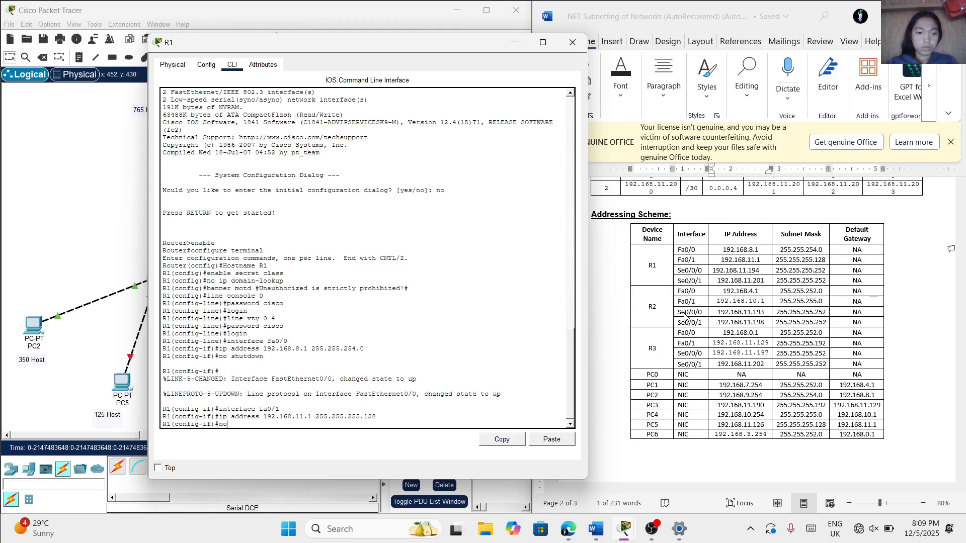
{"action": "type", "text": " shutdo"}
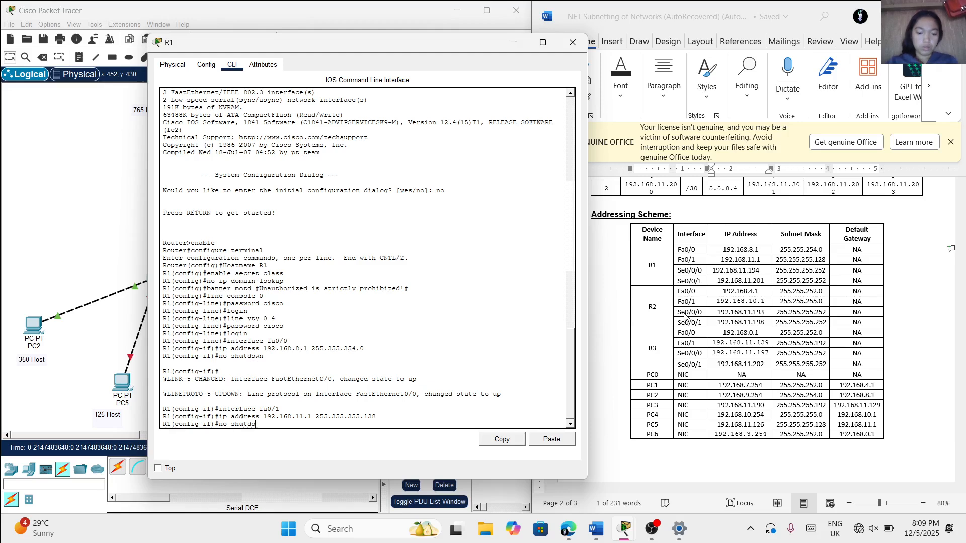
{"action": "type", "text": "wn"}
{"action": "key", "text": "Return"}
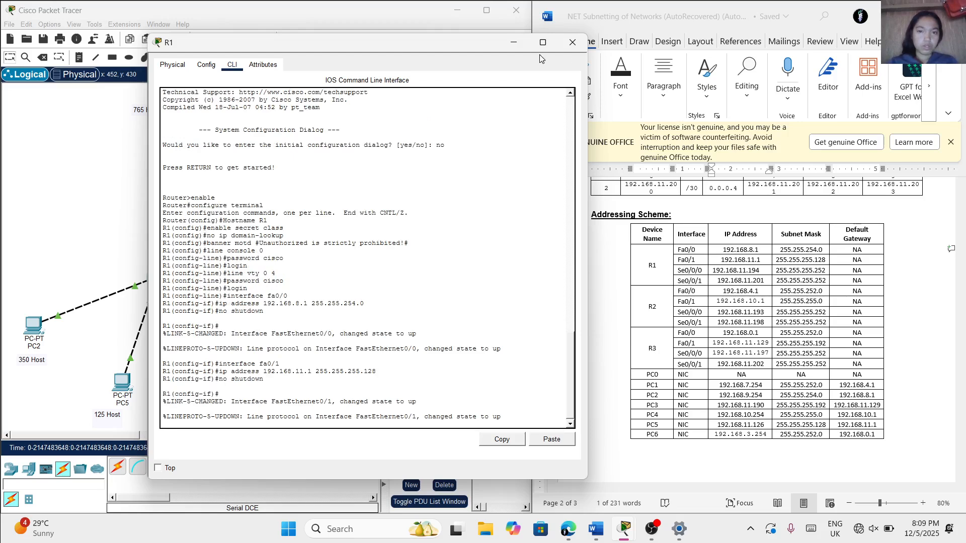
{"action": "left_click_drag", "start_coordinate": [422, 45], "coordinate": [513, 46]}
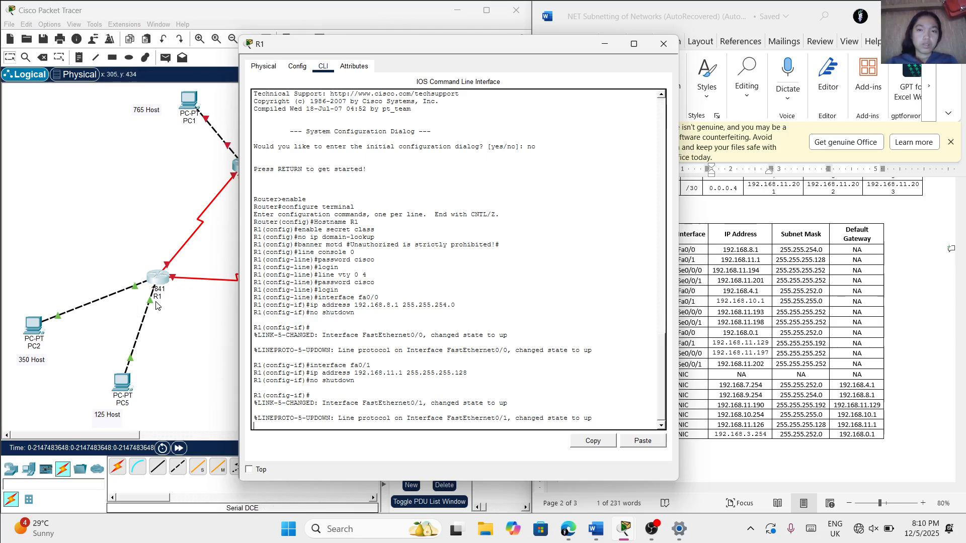
{"action": "left_click_drag", "start_coordinate": [507, 44], "coordinate": [342, 58]}
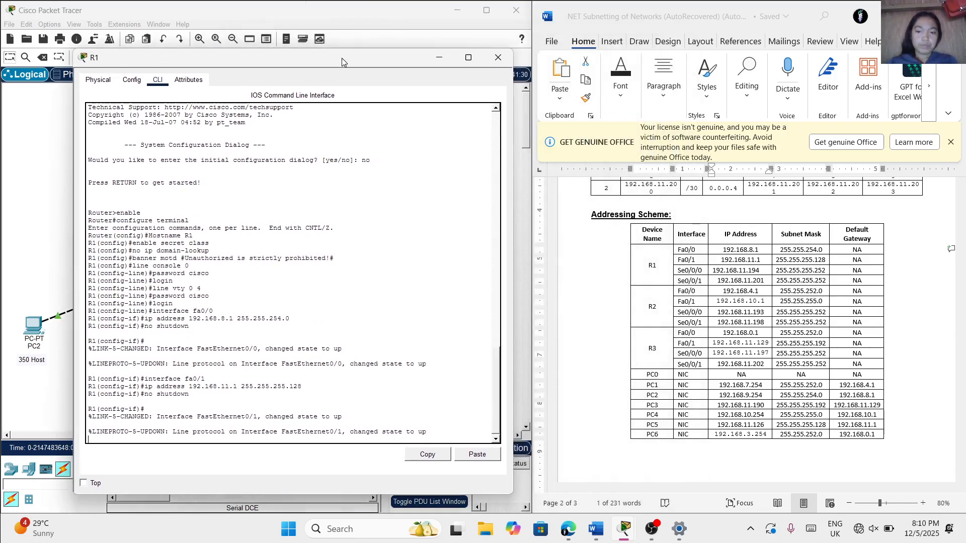
Check the link states in the topology behind the R1 window and switch R1 to interface configuration for se0/0/0
{"action": "left_click", "coordinate": [88, 438]}
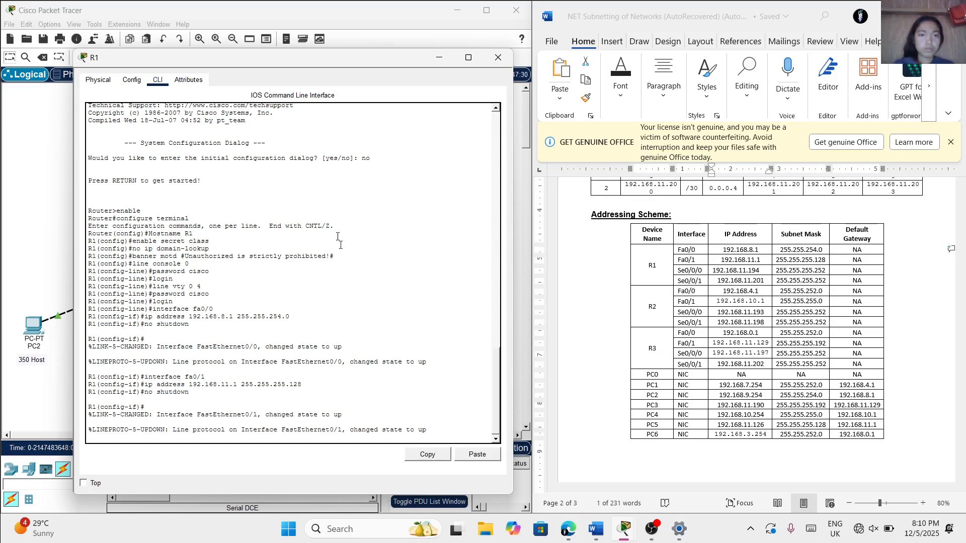
{"action": "left_click_drag", "start_coordinate": [276, 64], "coordinate": [569, 69]}
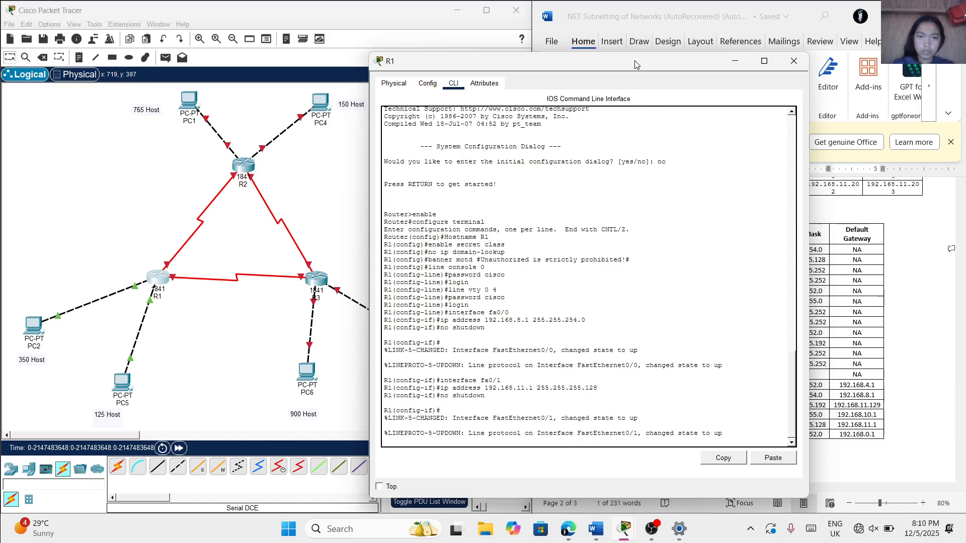
{"action": "left_click_drag", "start_coordinate": [635, 62], "coordinate": [408, 83]}
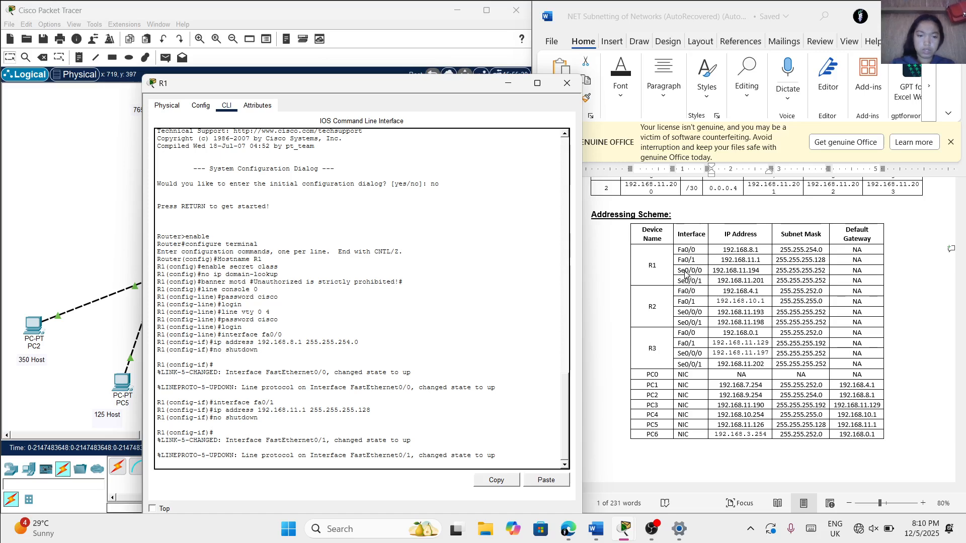
{"action": "key", "text": "Return"}
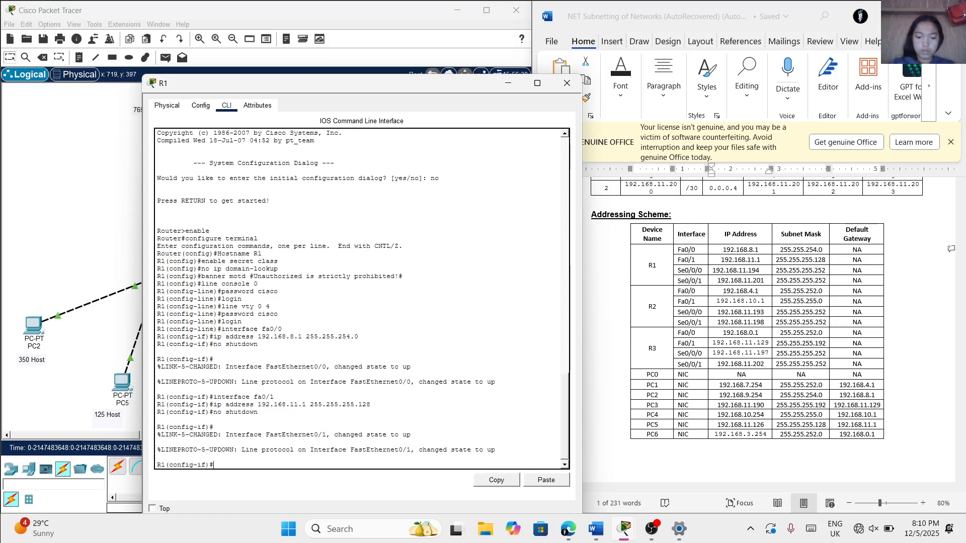
{"action": "type", "text": "inter"}
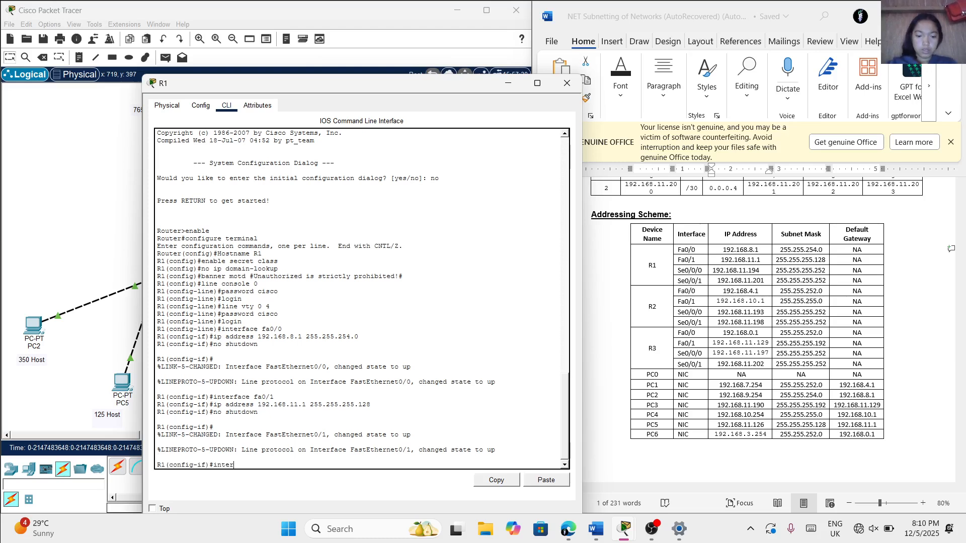
{"action": "type", "text": "face "}
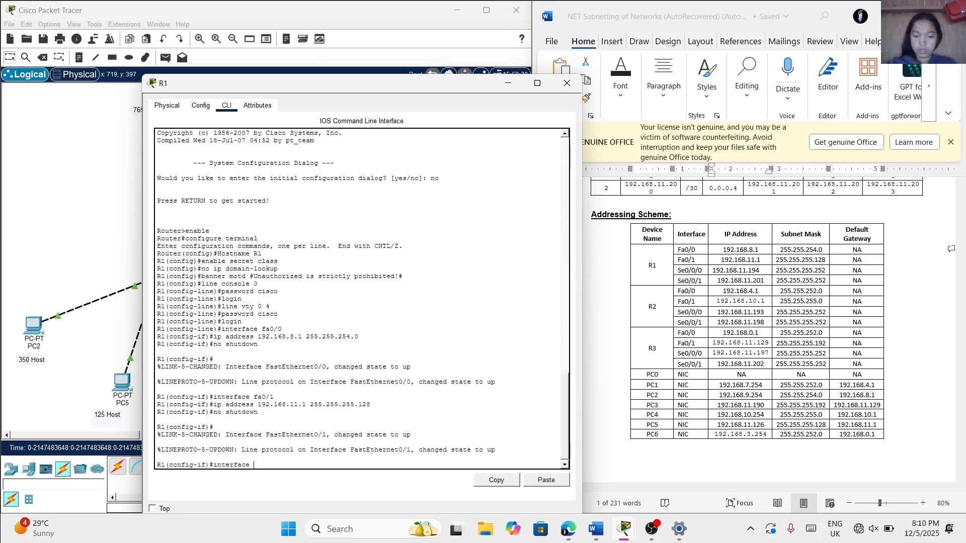
{"action": "type", "text": "se 0"}
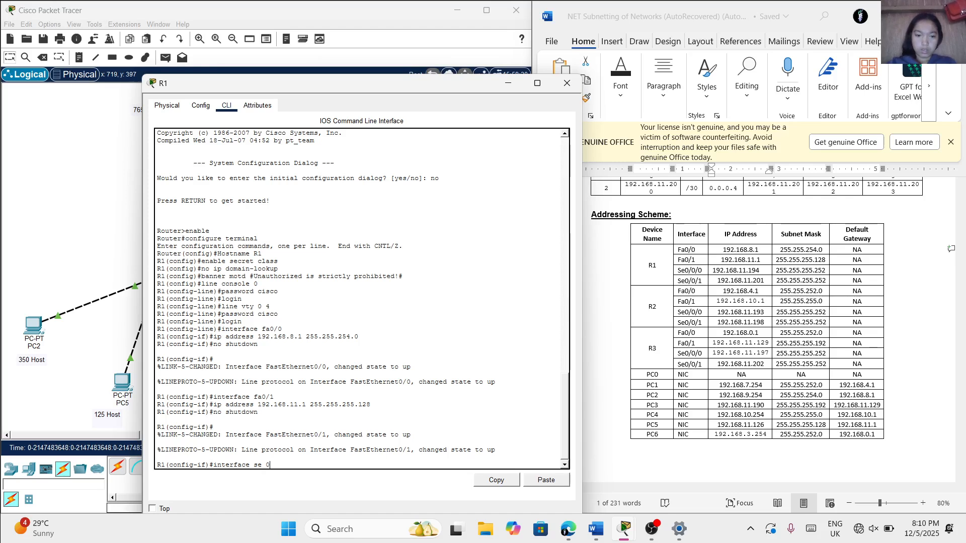
{"action": "key", "text": "BackSpace"}
{"action": "key", "text": "BackSpace"}
{"action": "type", "text": "0/0/0"}
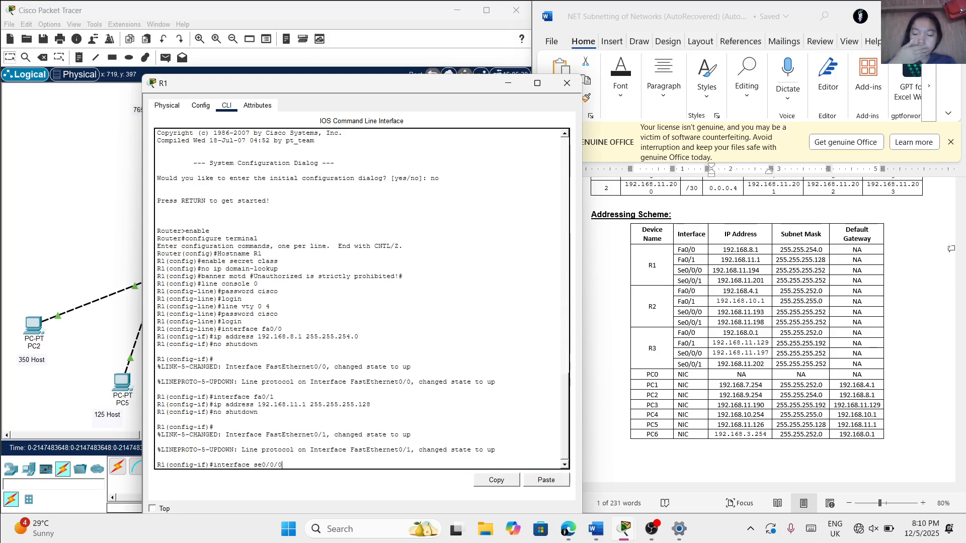
{"action": "key", "text": "Return"}
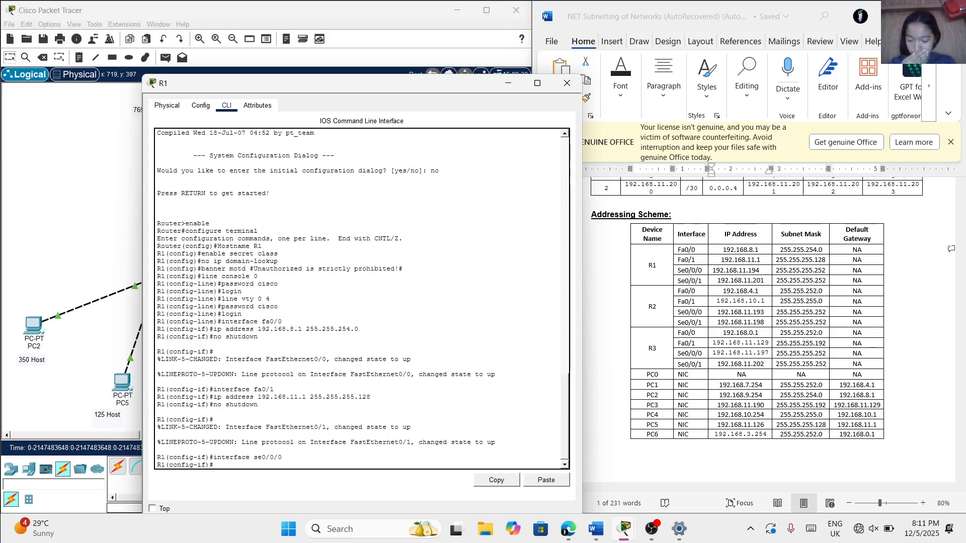
Try to assign se0/0/0 the IP address 192.168.11.194 without a subnet mask
{"action": "type", "text": "ip"}
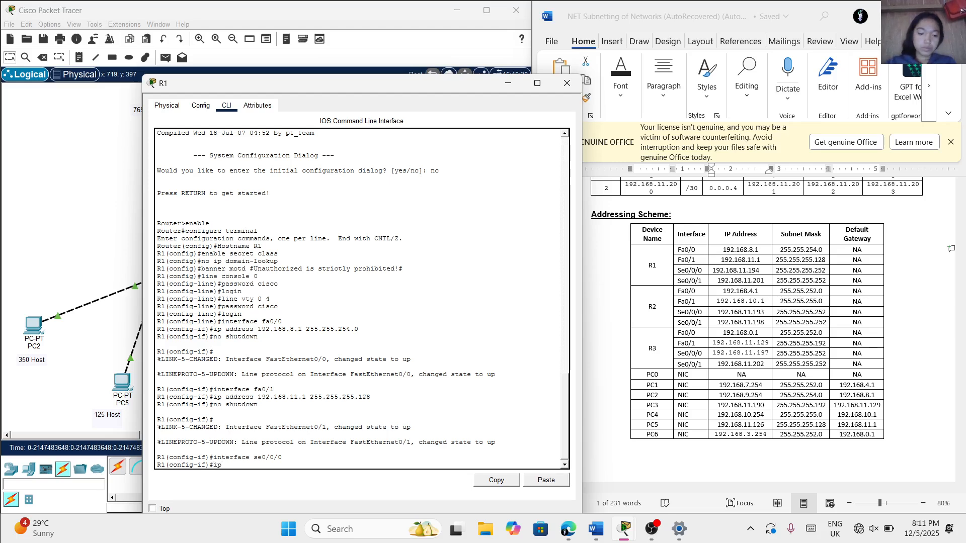
{"action": "type", "text": " address"}
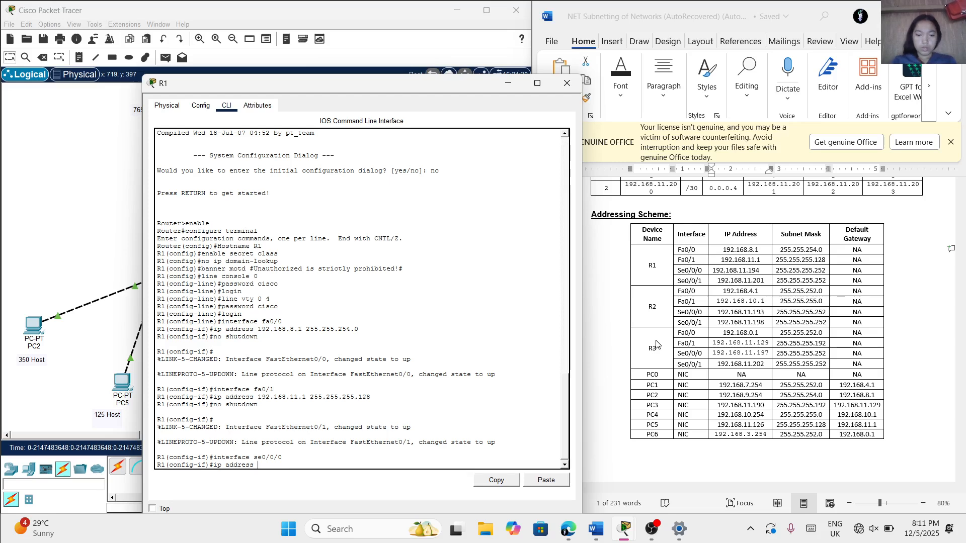
{"action": "type", "text": "192"}
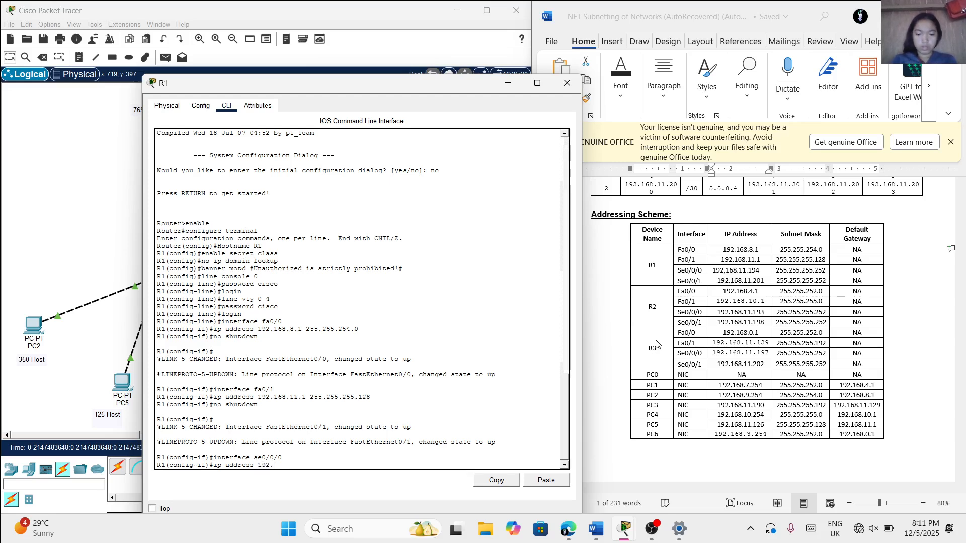
{"action": "type", "text": ".168"}
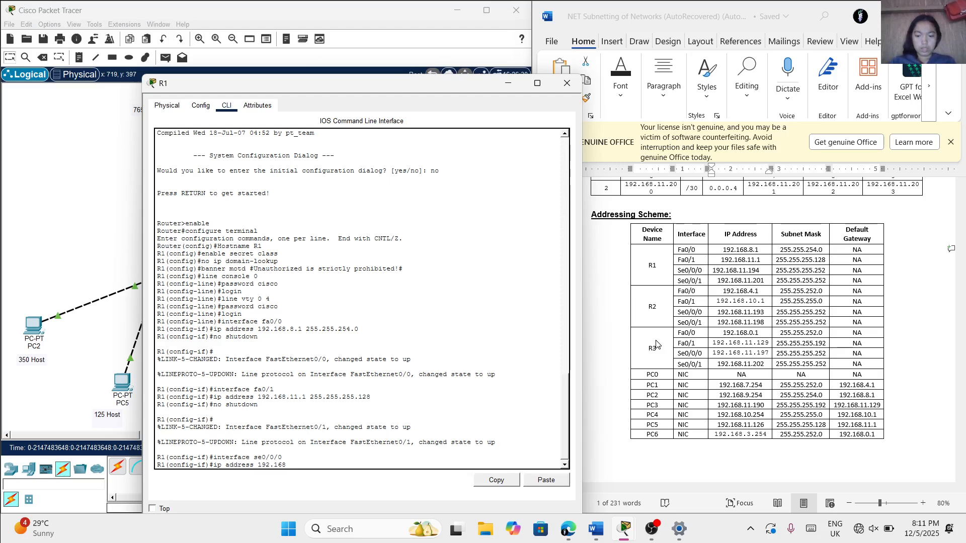
{"action": "type", "text": ".11."}
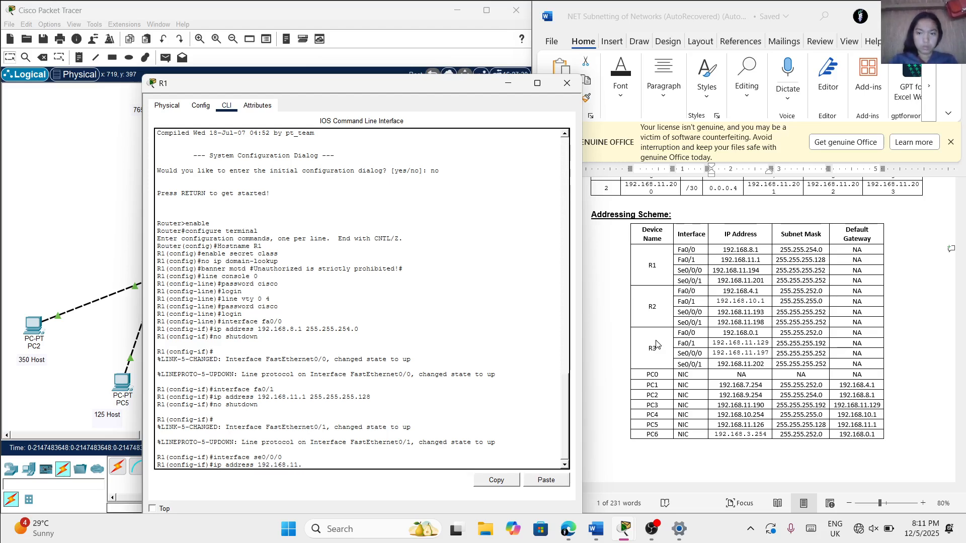
{"action": "type", "text": "194"}
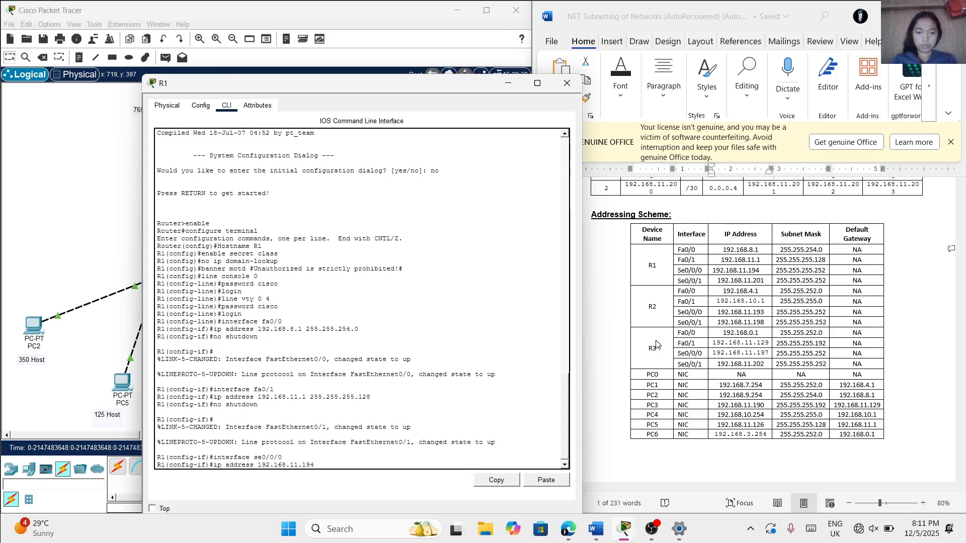
{"action": "key", "text": "Return"}
{"action": "key", "text": "Return"}
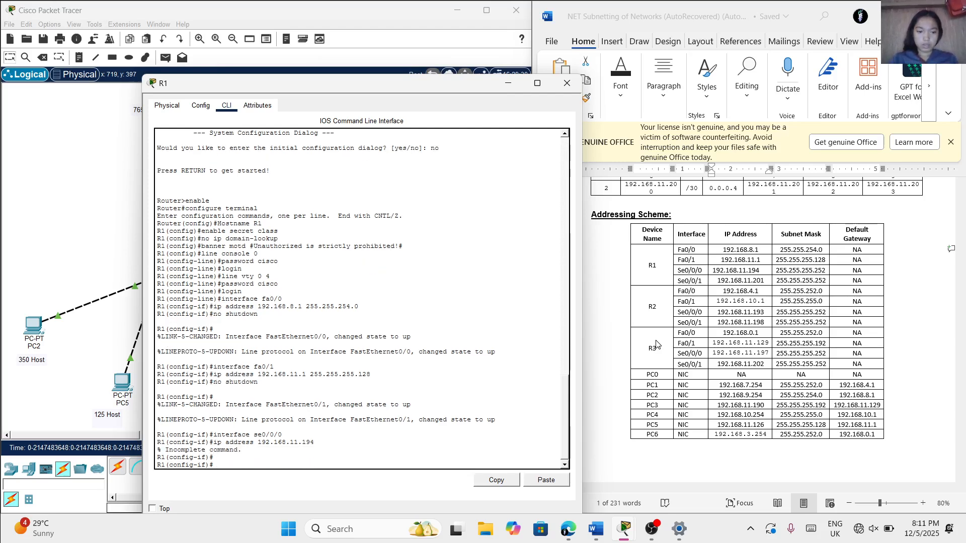
Assign se0/0/0 the IP address 192.168.11.194 with subnet mask 255.255.255.252
{"action": "type", "text": "ip ad"}
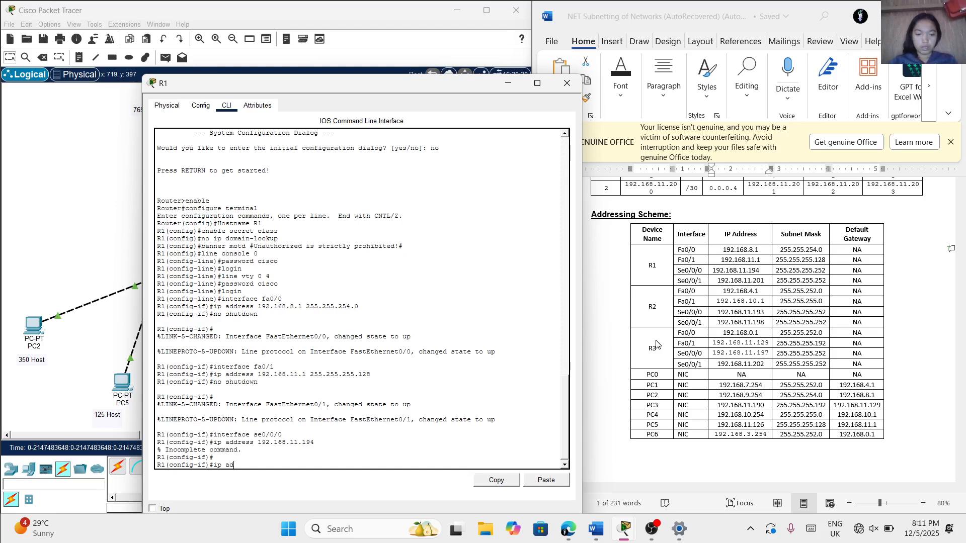
{"action": "type", "text": "dress"}
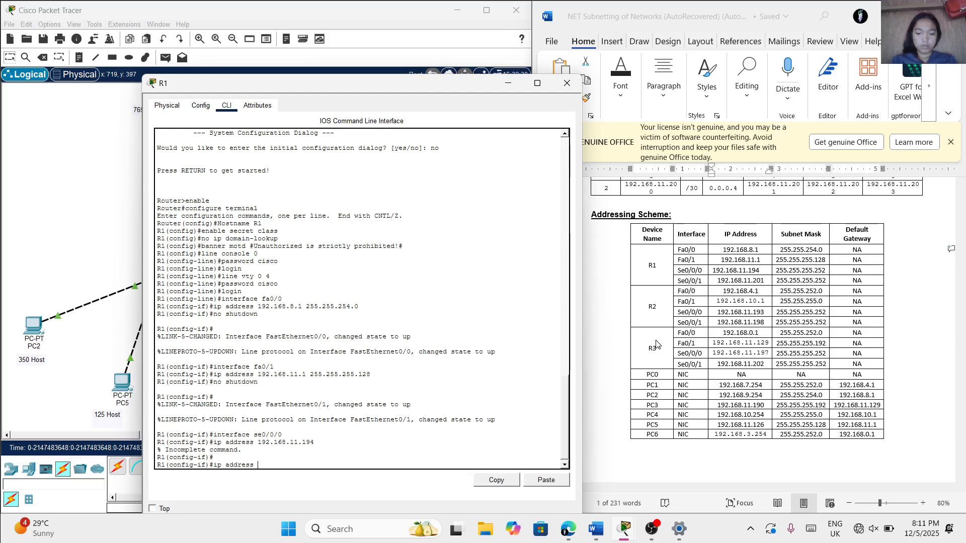
{"action": "type", "text": " 192."}
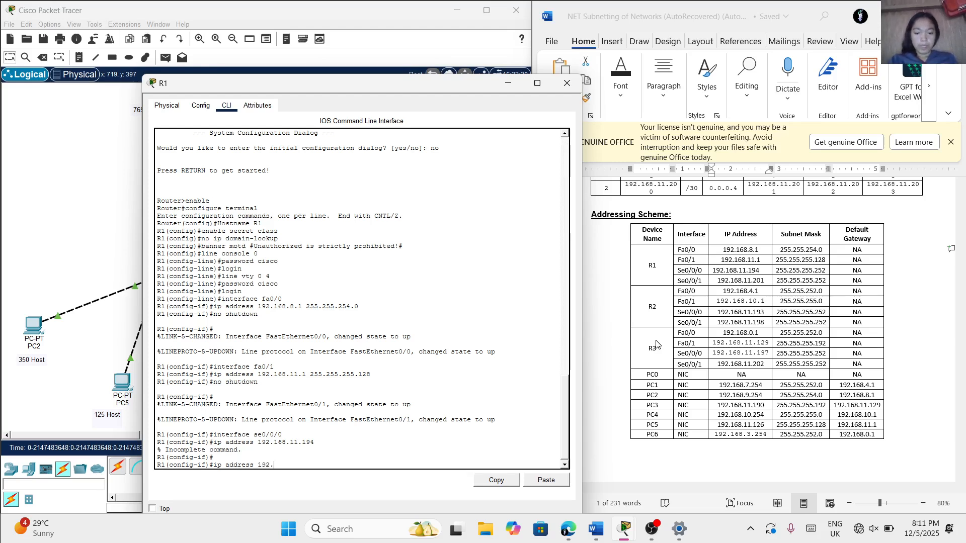
{"action": "type", "text": "168.11"}
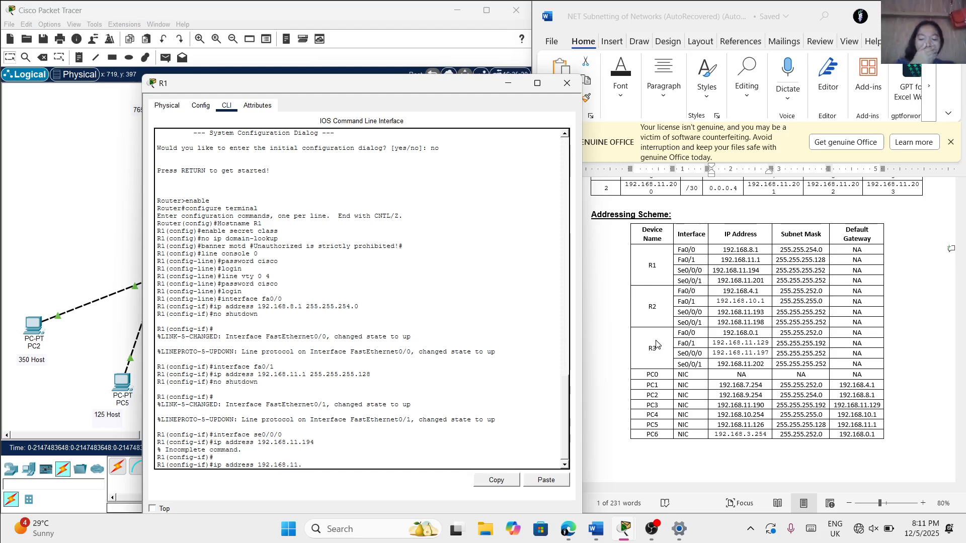
{"action": "type", "text": "."}
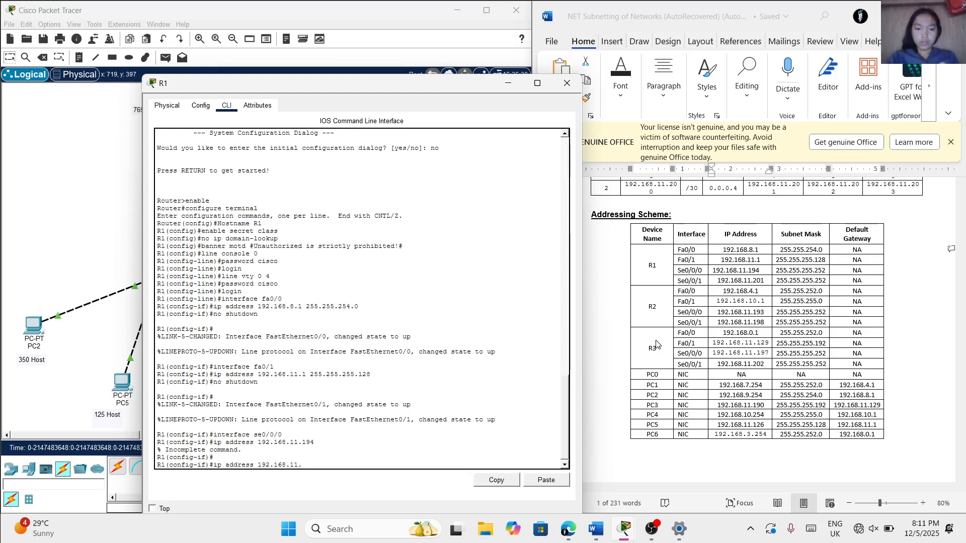
{"action": "type", "text": "194"}
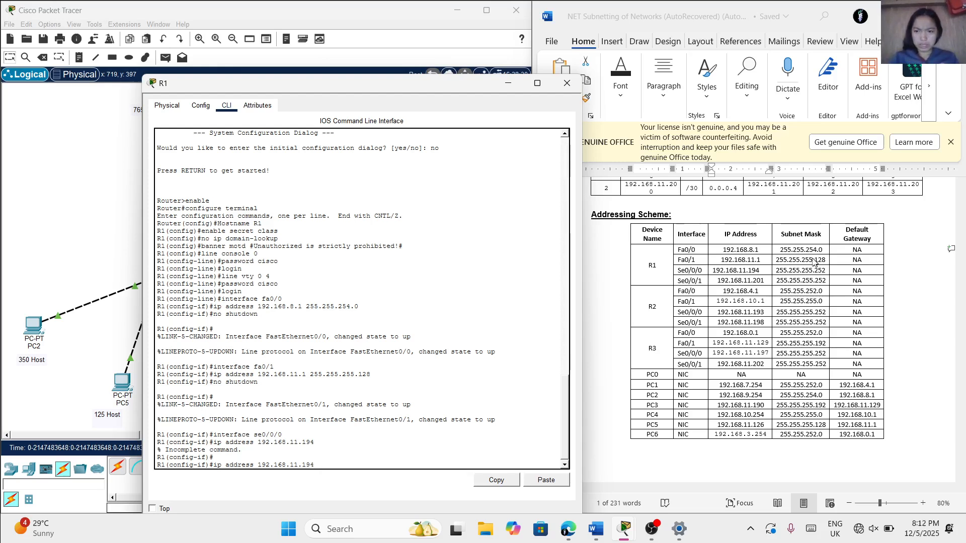
{"action": "type", "text": " 25"}
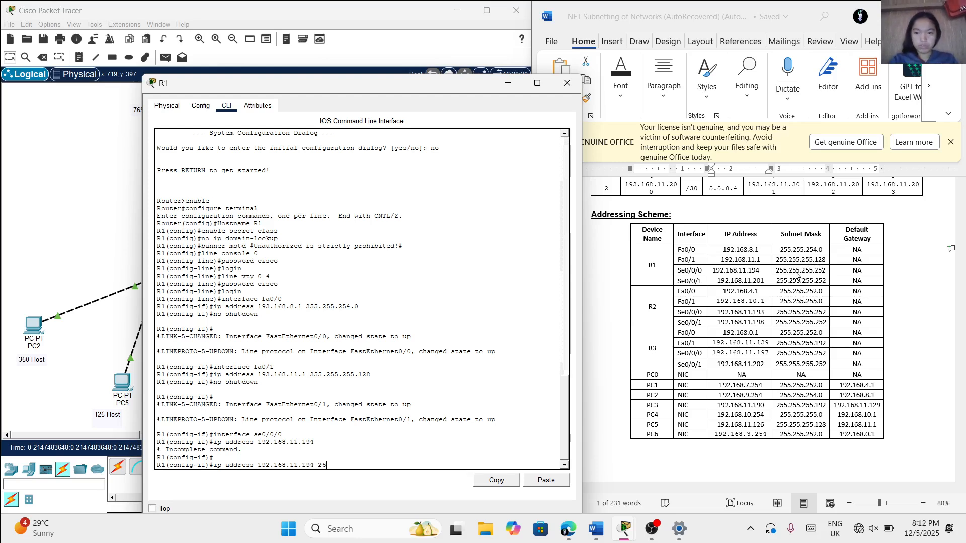
{"action": "type", "text": "5.25"}
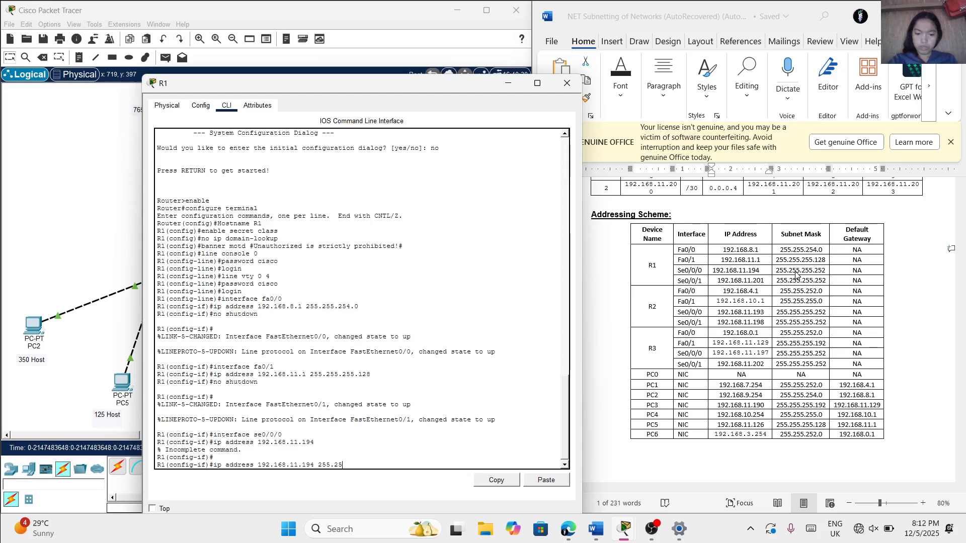
{"action": "type", "text": "5.255.25"}
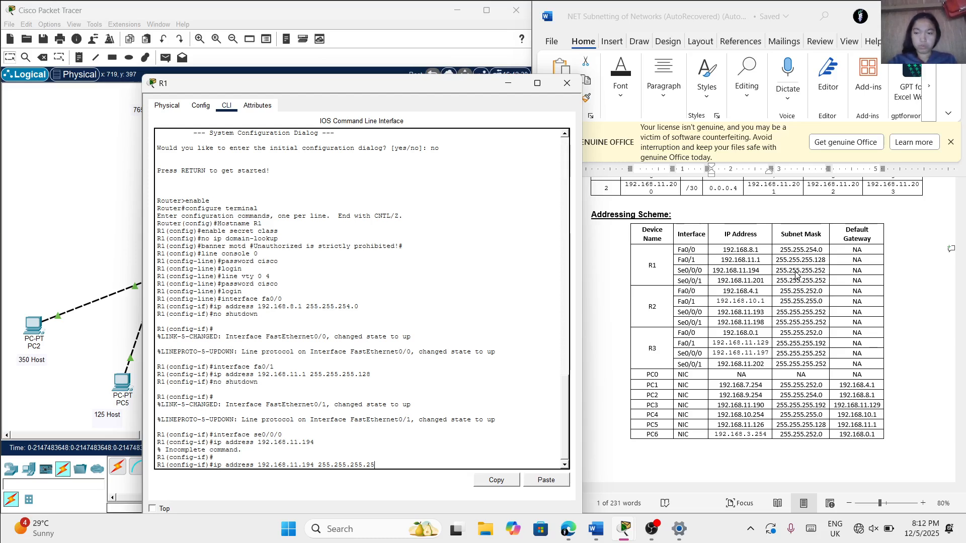
{"action": "type", "text": "2"}
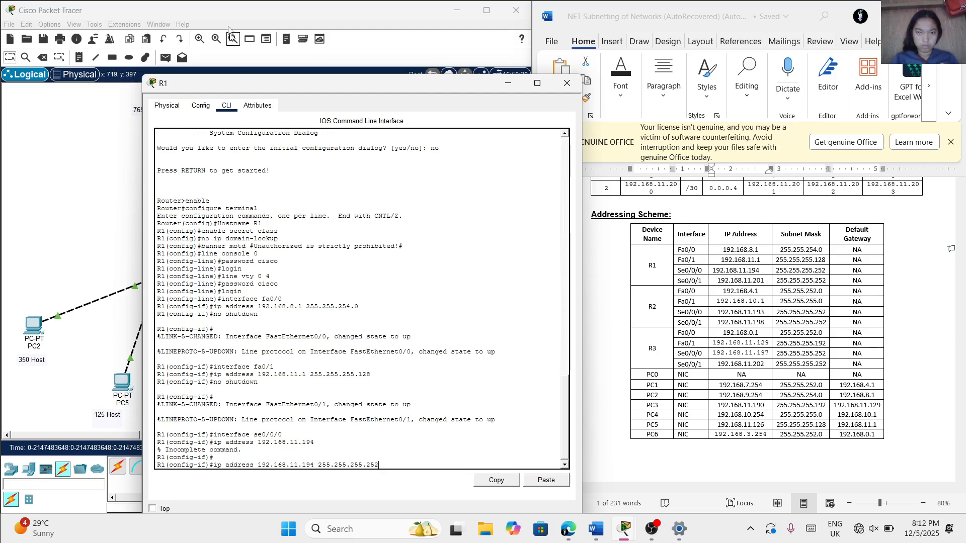
{"action": "left_click_drag", "start_coordinate": [276, 84], "coordinate": [241, 53]}
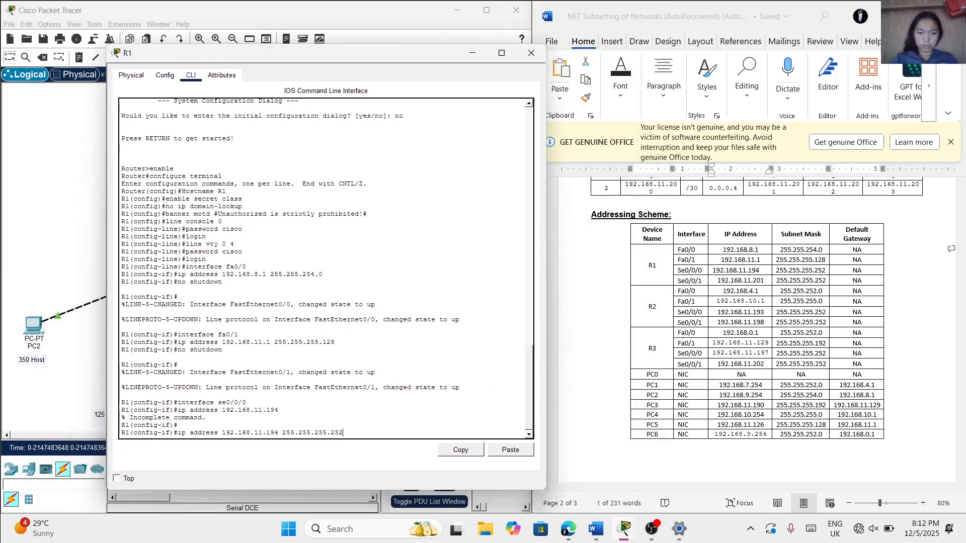
{"action": "key", "text": "Return"}
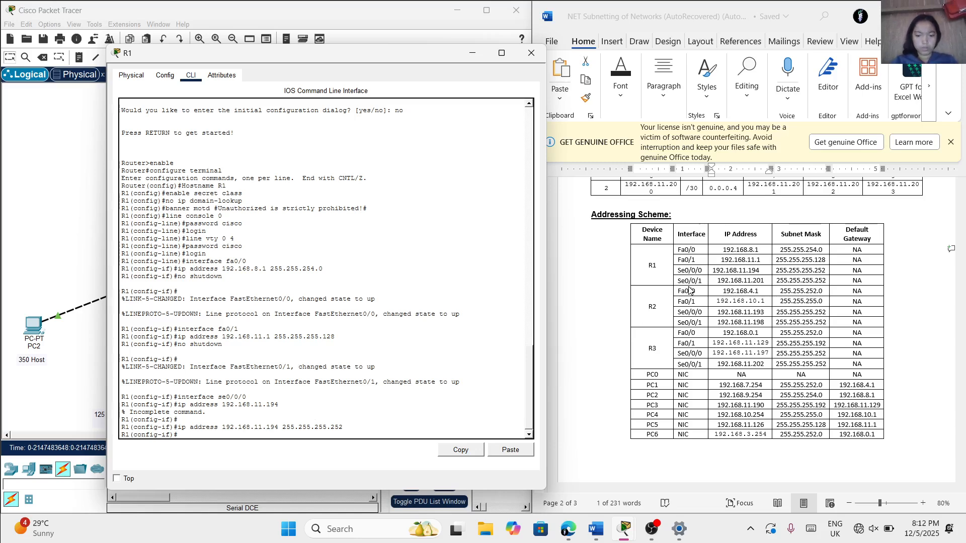
Switch R1 to interface configuration for se0/0/1
{"action": "type", "text": "in"}
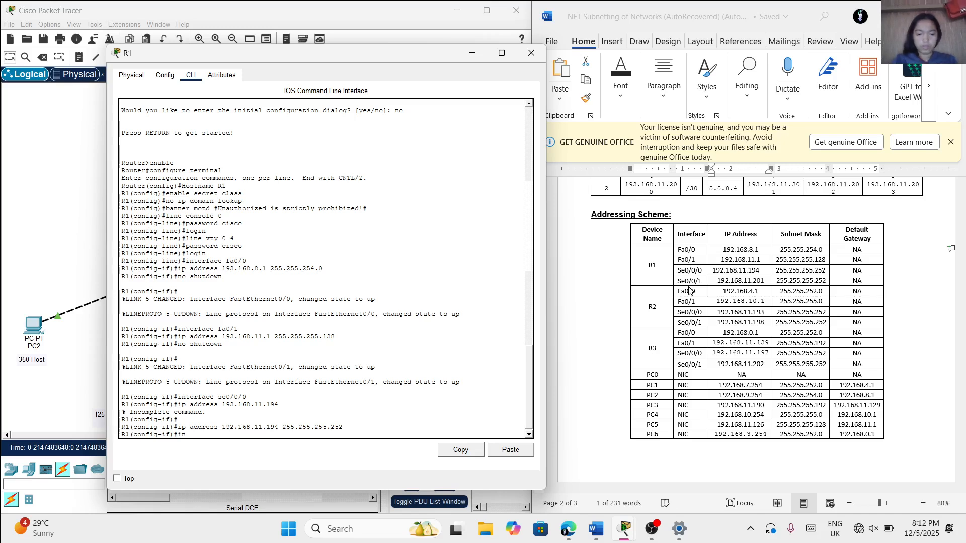
{"action": "type", "text": "terface"}
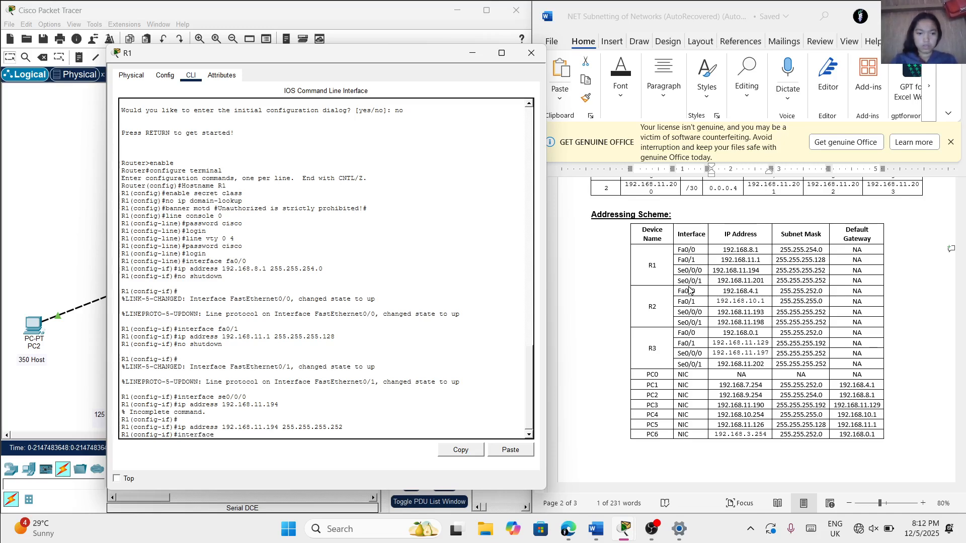
{"action": "type", "text": " se0/0"}
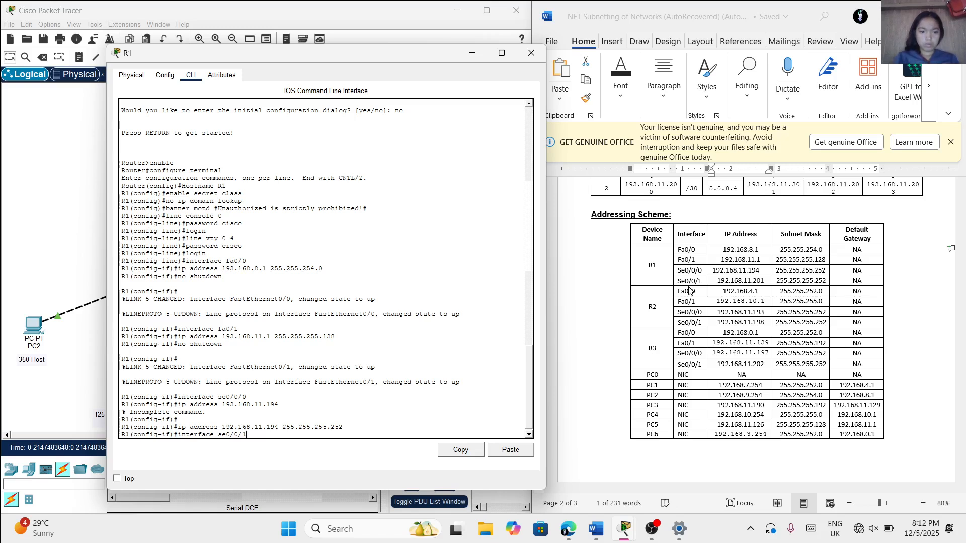
{"action": "type", "text": "/1"}
{"action": "key", "text": "Return"}
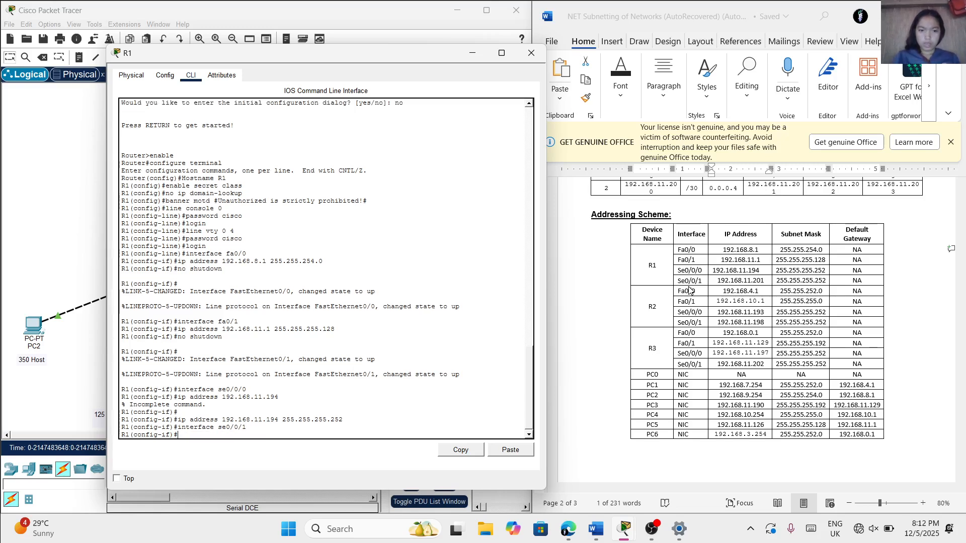
Assign se0/0/1 on R1 the IP address 192.168.11.201 with subnet mask 255.255.255.252
{"action": "type", "text": "ip ad"}
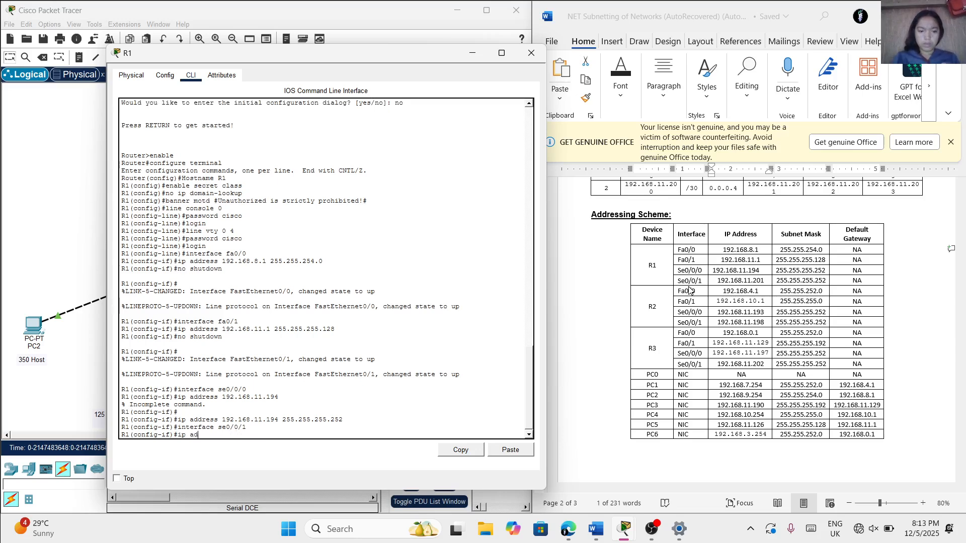
{"action": "type", "text": "dress"}
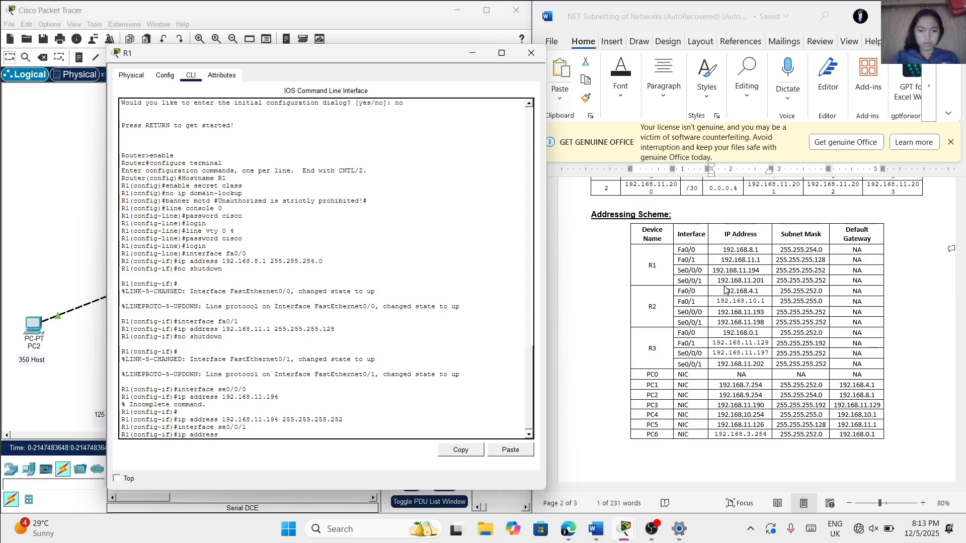
{"action": "type", "text": " 192"}
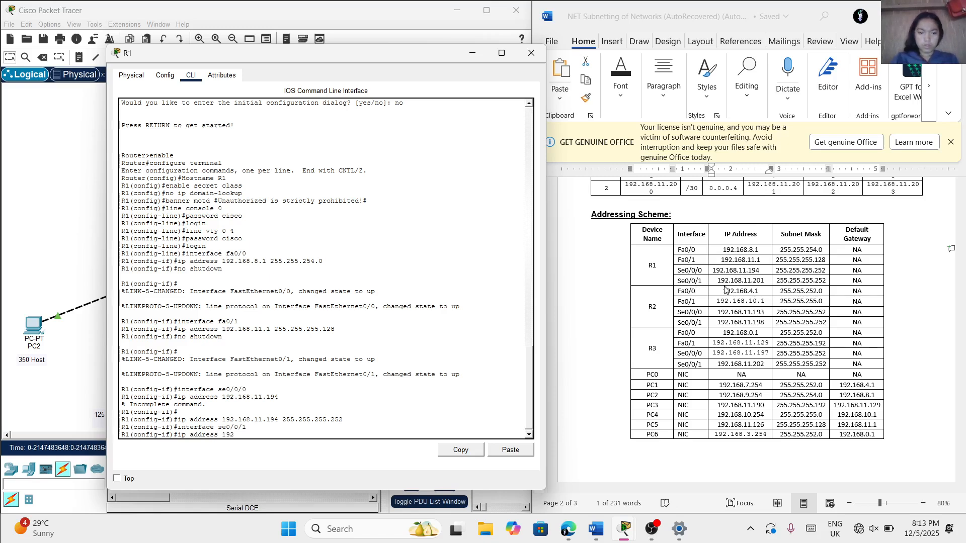
{"action": "type", "text": ".168"}
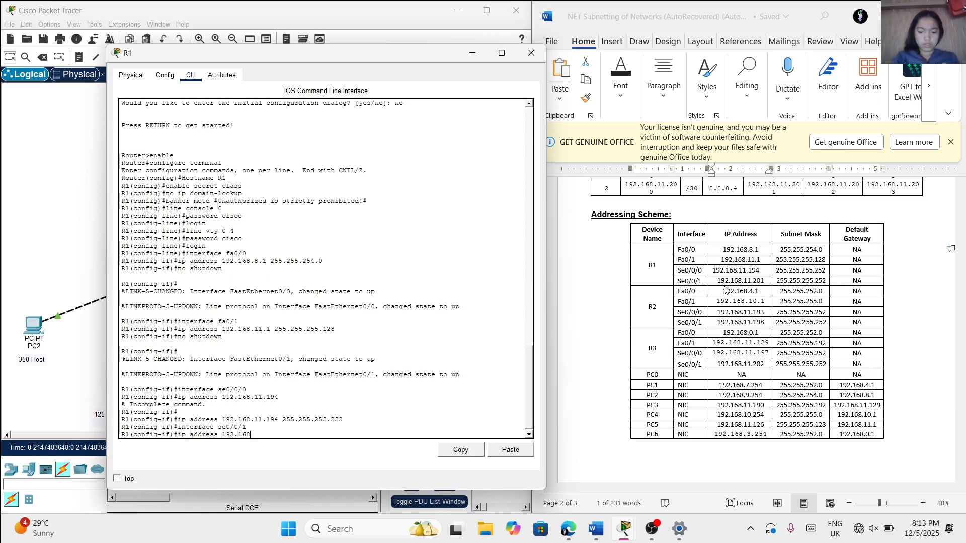
{"action": "type", "text": ".11.201 25"}
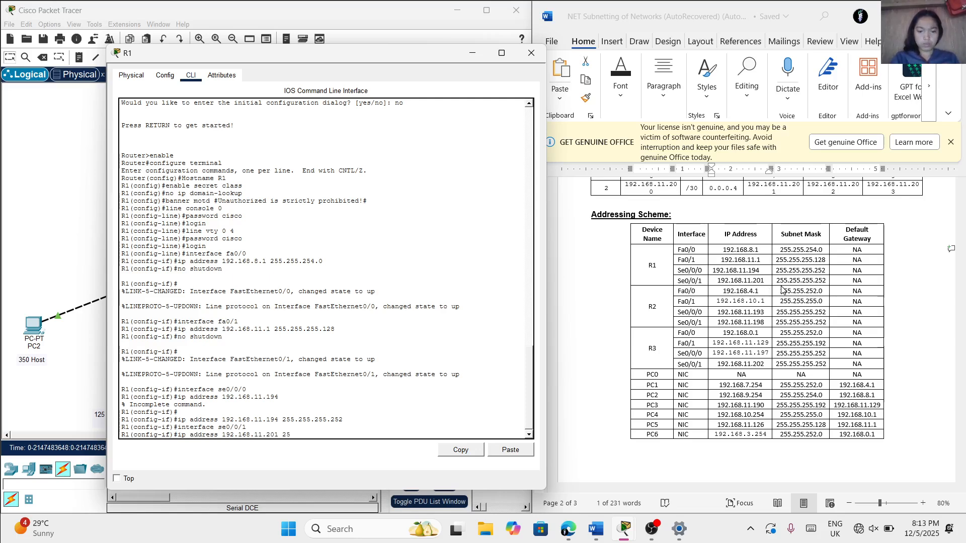
{"action": "type", "text": "5.2"}
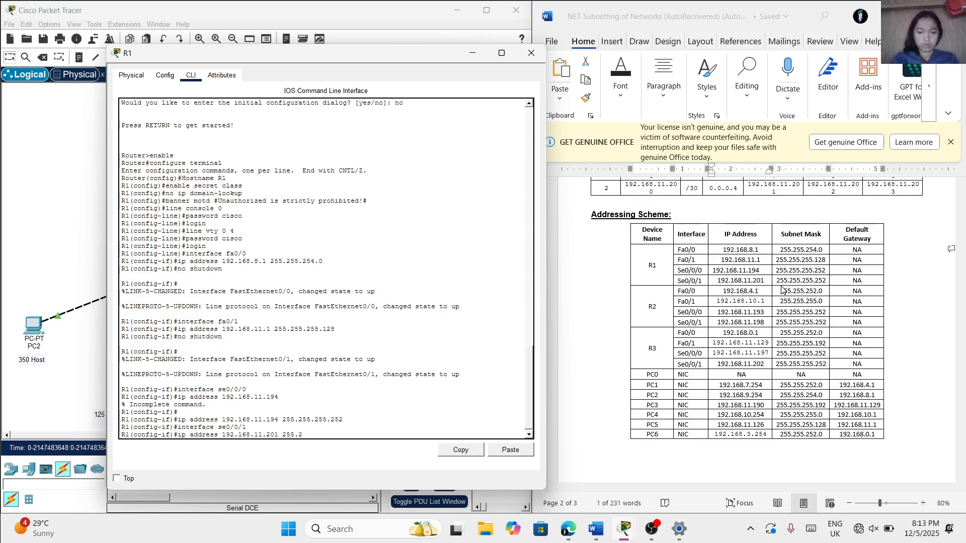
{"action": "type", "text": "55.25"}
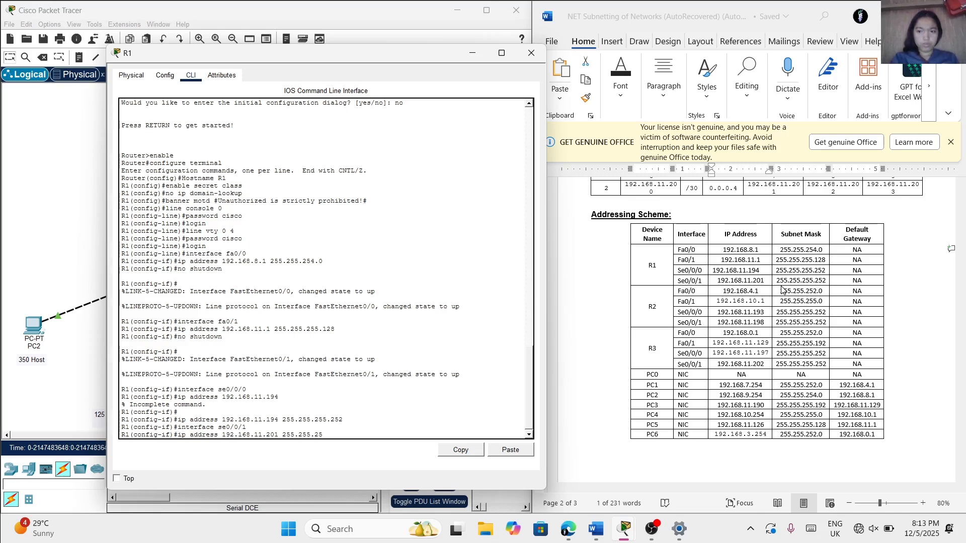
{"action": "type", "text": "5.252"}
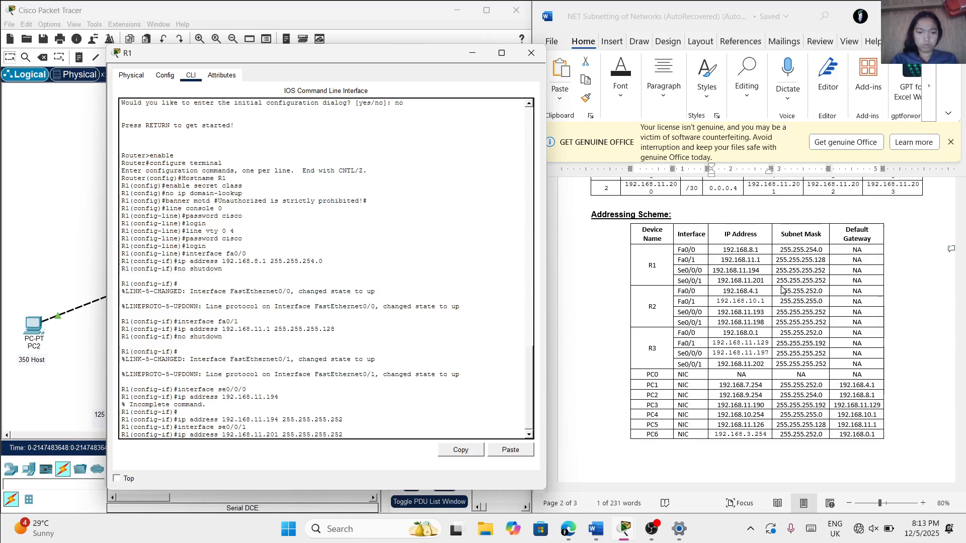
{"action": "key", "text": "Return"}
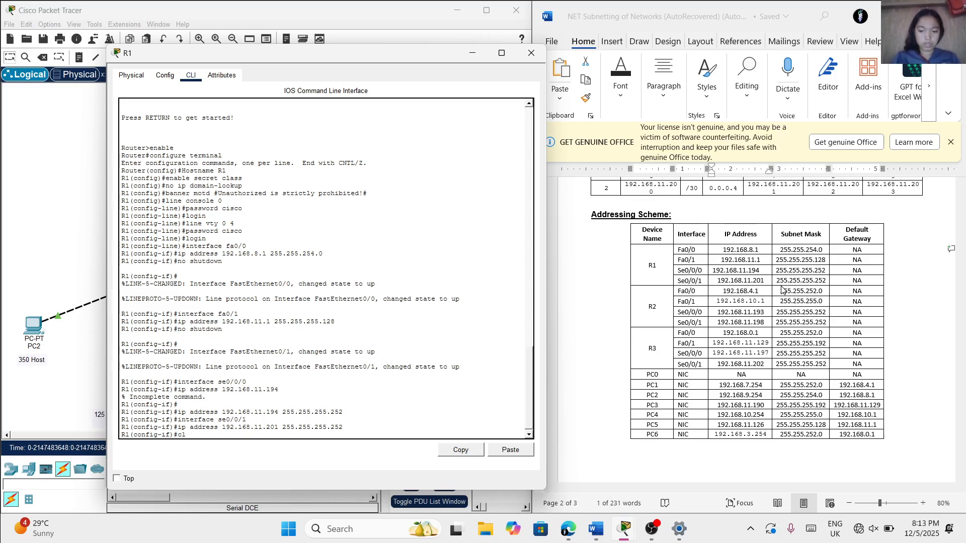
Set the clock rate of R1's se0/0/1 interface to 9600
{"action": "type", "text": "ock ra"}
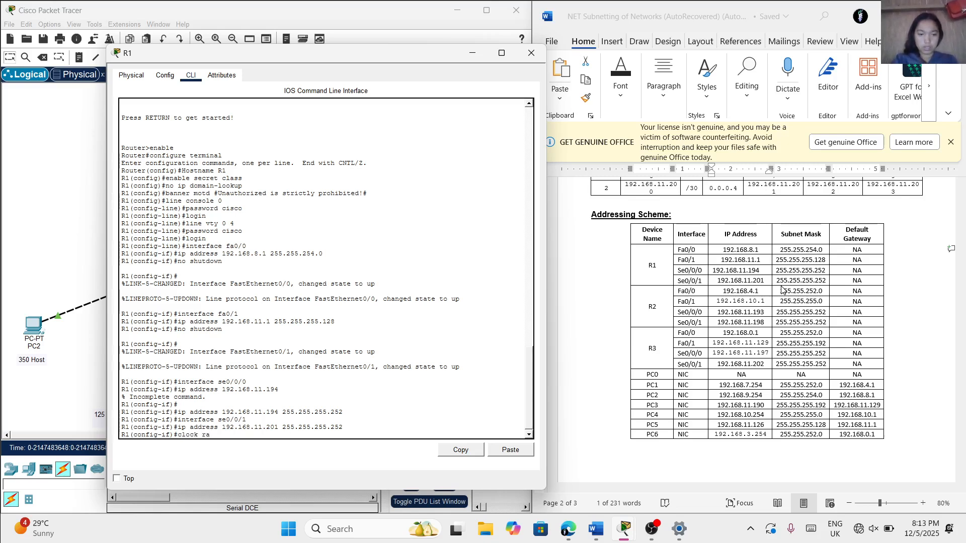
{"action": "type", "text": "te"}
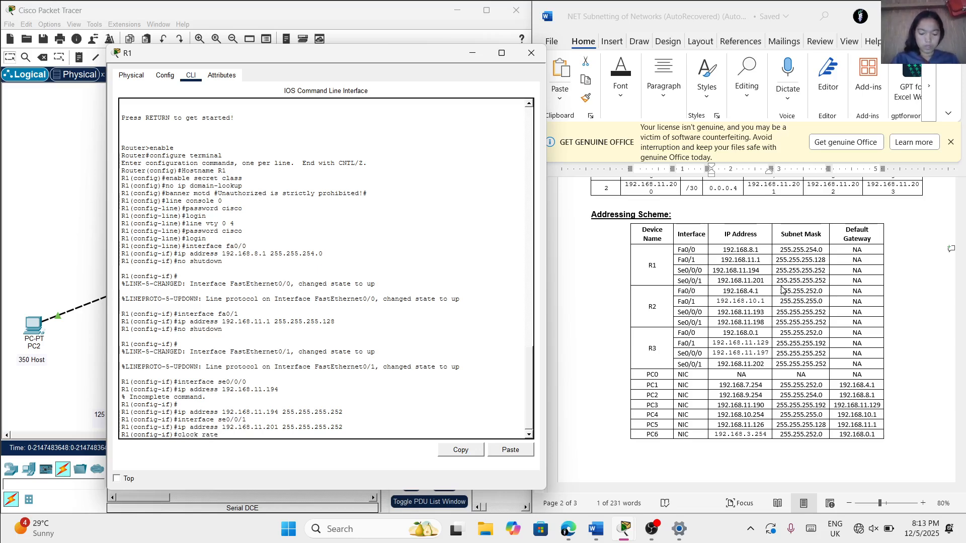
{"action": "type", "text": " 96"}
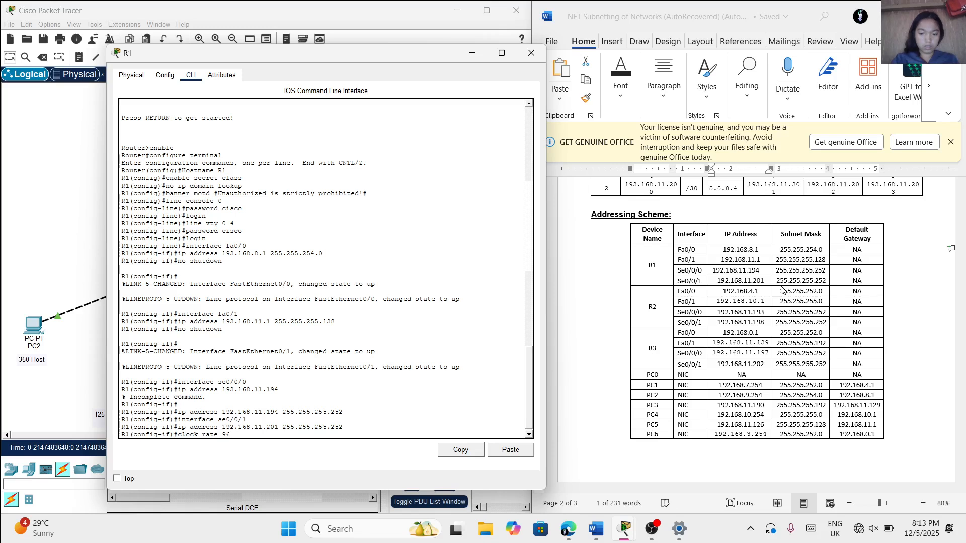
{"action": "type", "text": "00"}
{"action": "key", "text": "Return"}
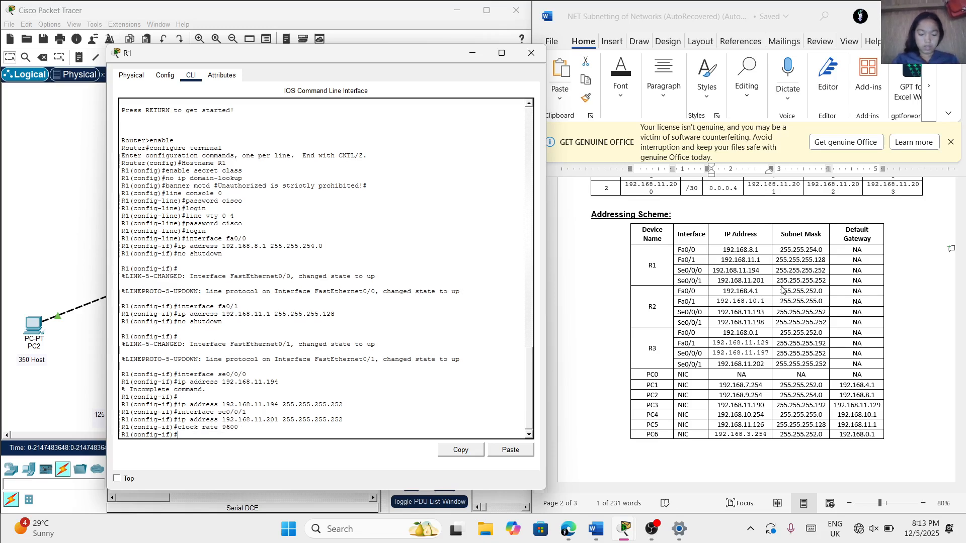
Enable R1's se0/0/1 interface with the no shutdown command
{"action": "type", "text": "no"}
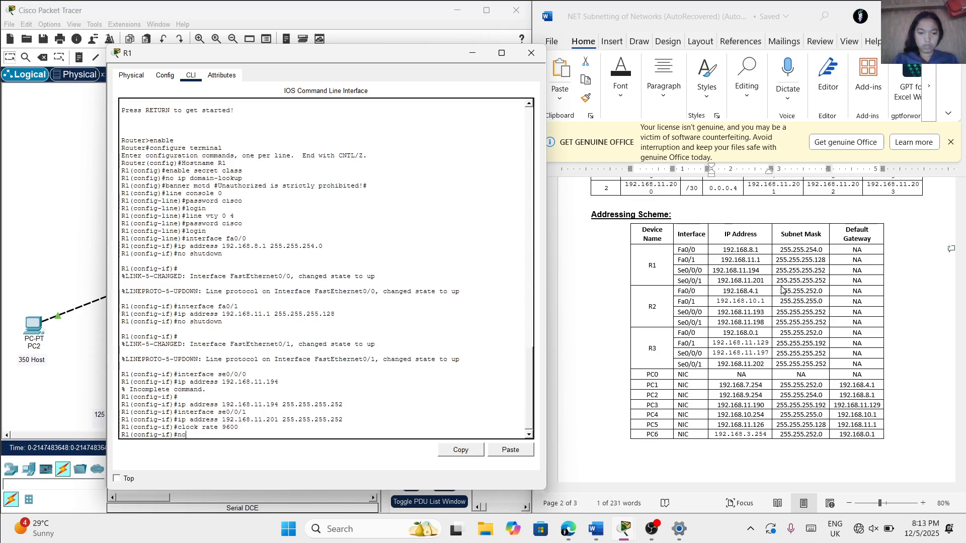
{"action": "type", "text": " shutdown"}
{"action": "key", "text": "Return"}
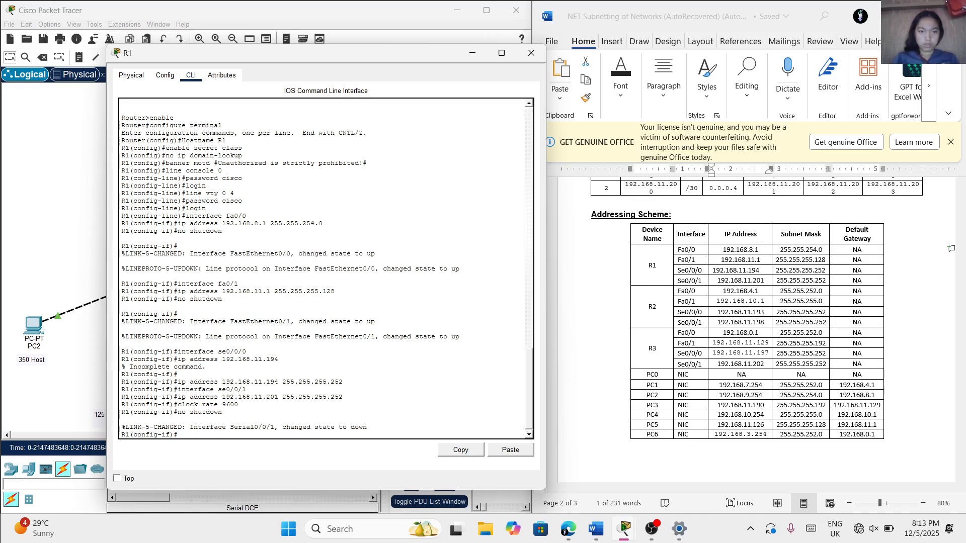
Compare the topology's links around R1 with the interface labels in the Word document's network diagram and review the VLSM Subnetting Table
{"action": "left_click_drag", "start_coordinate": [329, 60], "coordinate": [606, 88]}
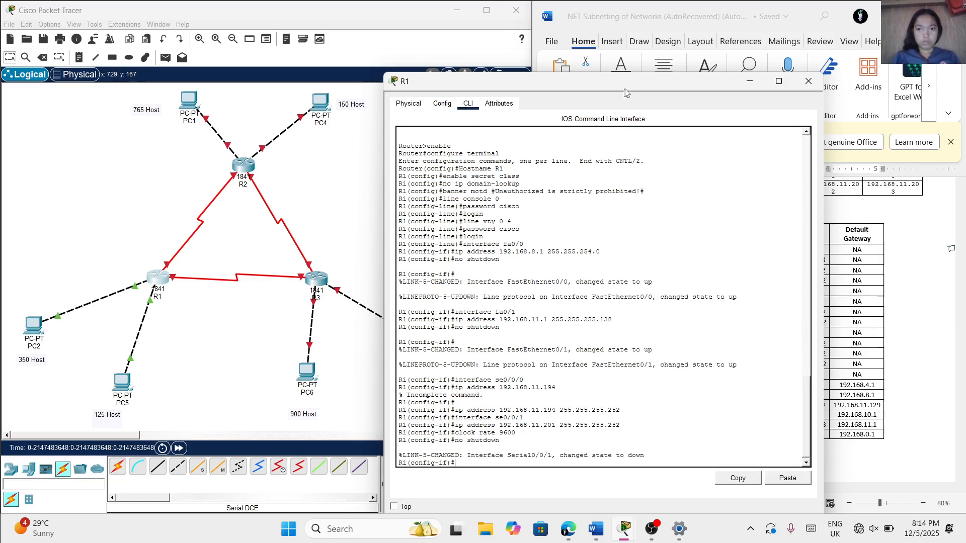
{"action": "left_click_drag", "start_coordinate": [629, 81], "coordinate": [377, 70]}
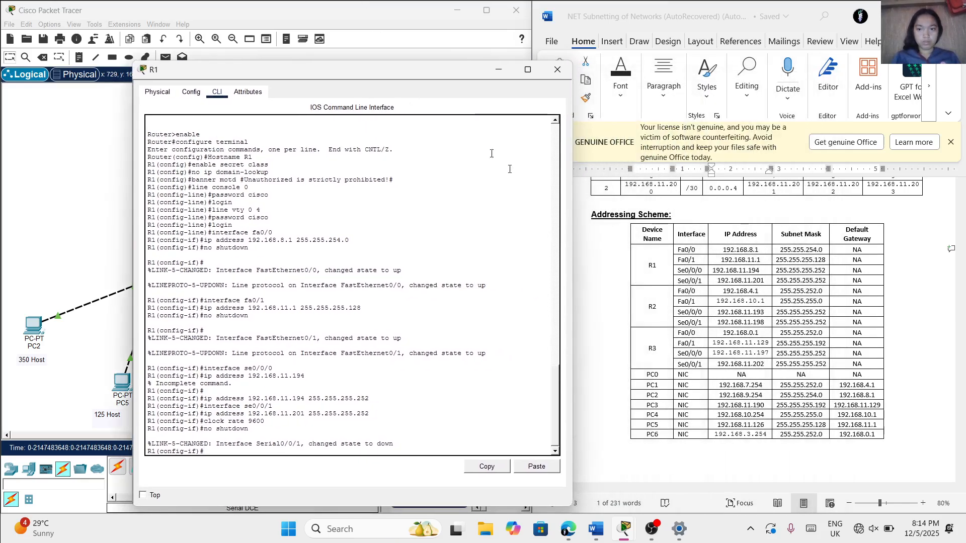
{"action": "scroll", "coordinate": [591, 270], "scroll_direction": "up", "scroll_amount": 10}
{"action": "scroll", "coordinate": [590, 270], "scroll_direction": "up", "scroll_amount": 2}
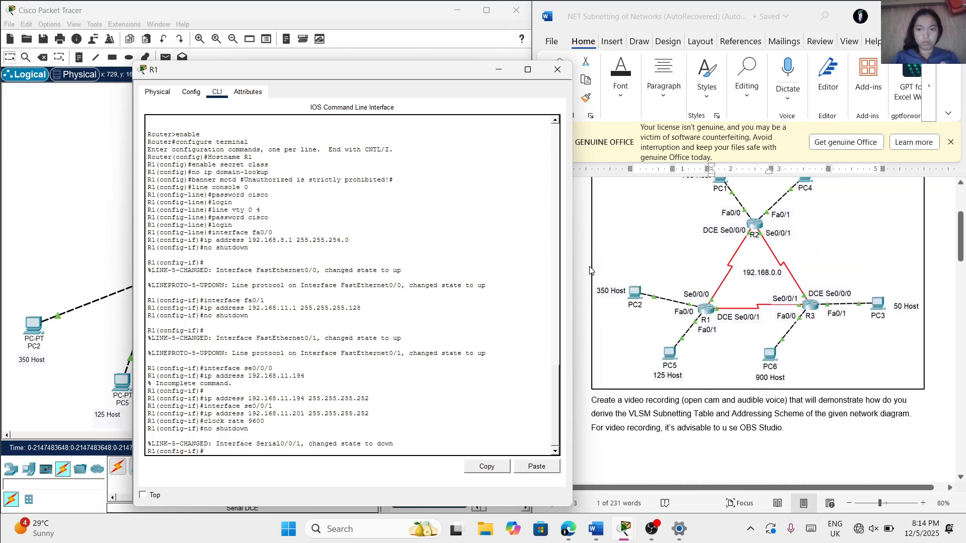
{"action": "scroll", "coordinate": [590, 270], "scroll_direction": "down", "scroll_amount": 3}
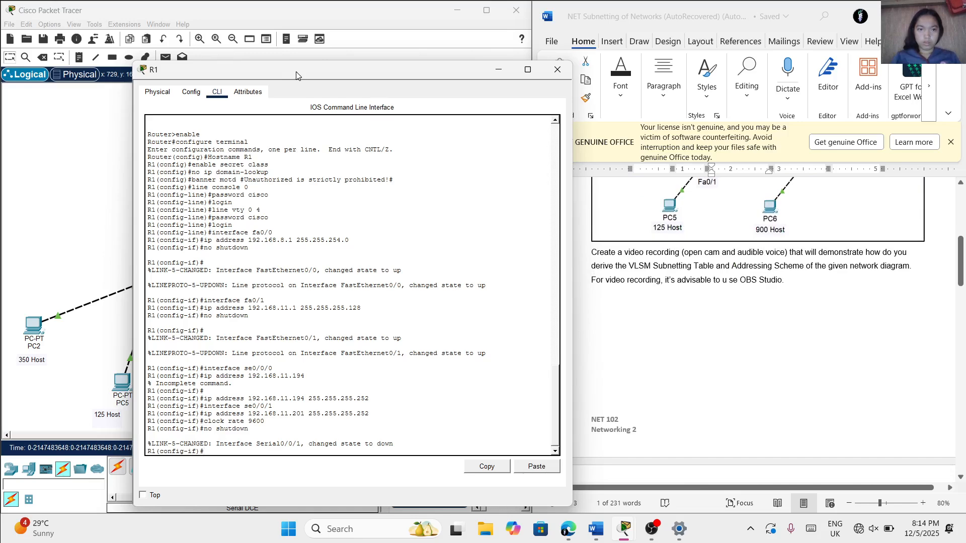
{"action": "left_click_drag", "start_coordinate": [295, 75], "coordinate": [273, 53]}
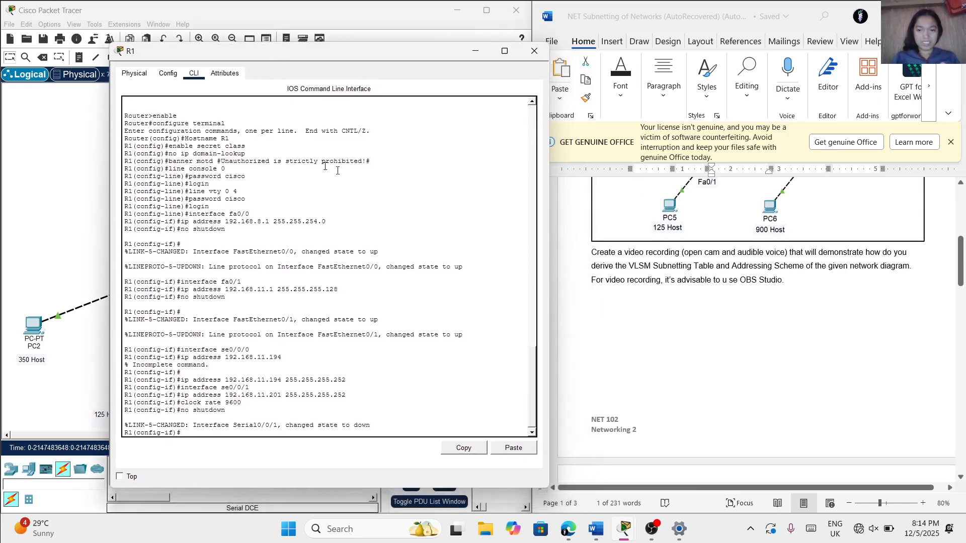
{"action": "scroll", "coordinate": [685, 291], "scroll_direction": "down", "scroll_amount": 2}
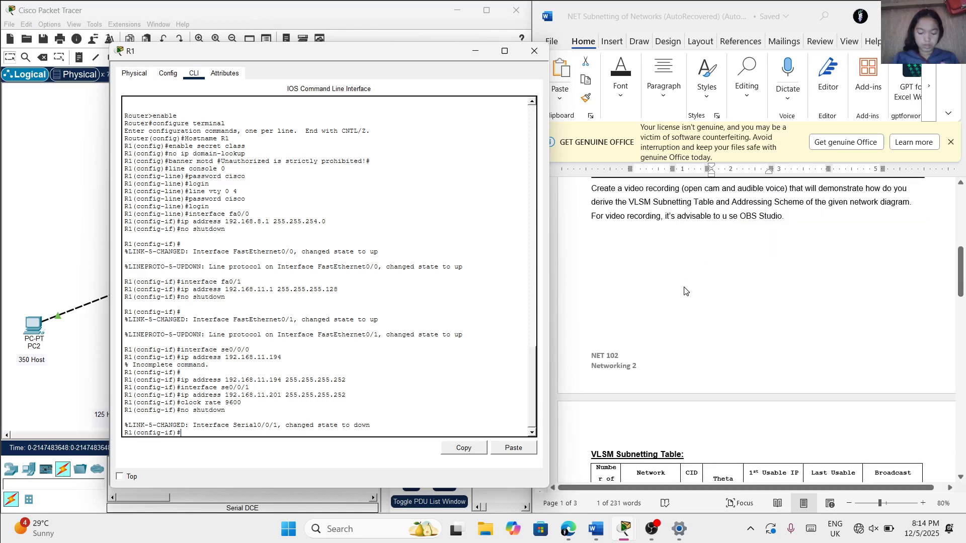
{"action": "scroll", "coordinate": [684, 291], "scroll_direction": "down", "scroll_amount": 1}
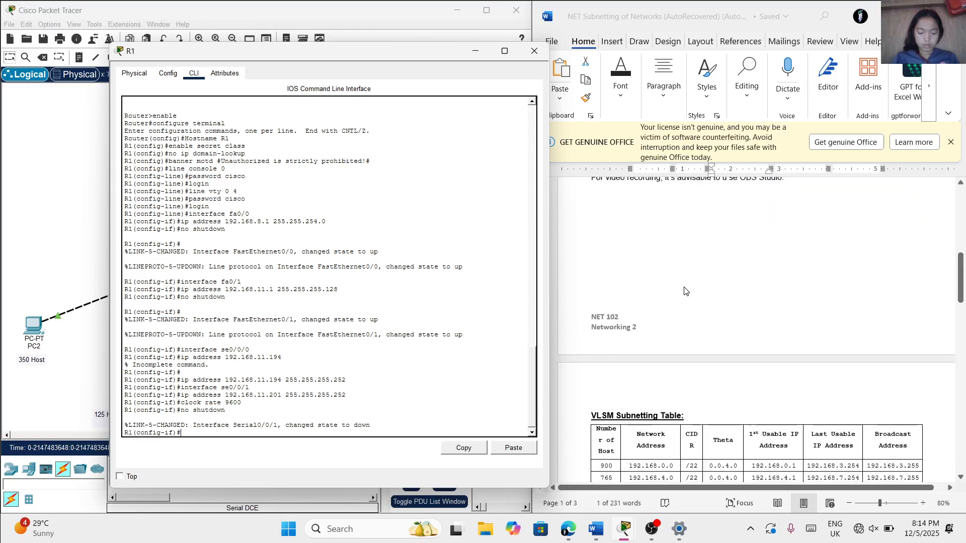
{"action": "scroll", "coordinate": [685, 291], "scroll_direction": "down", "scroll_amount": 1}
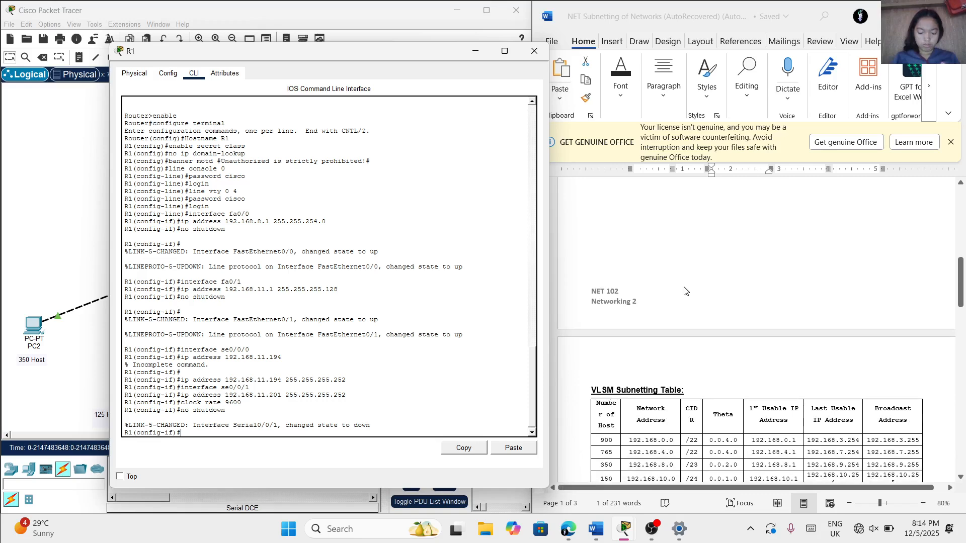
{"action": "scroll", "coordinate": [684, 291], "scroll_direction": "down", "scroll_amount": 1}
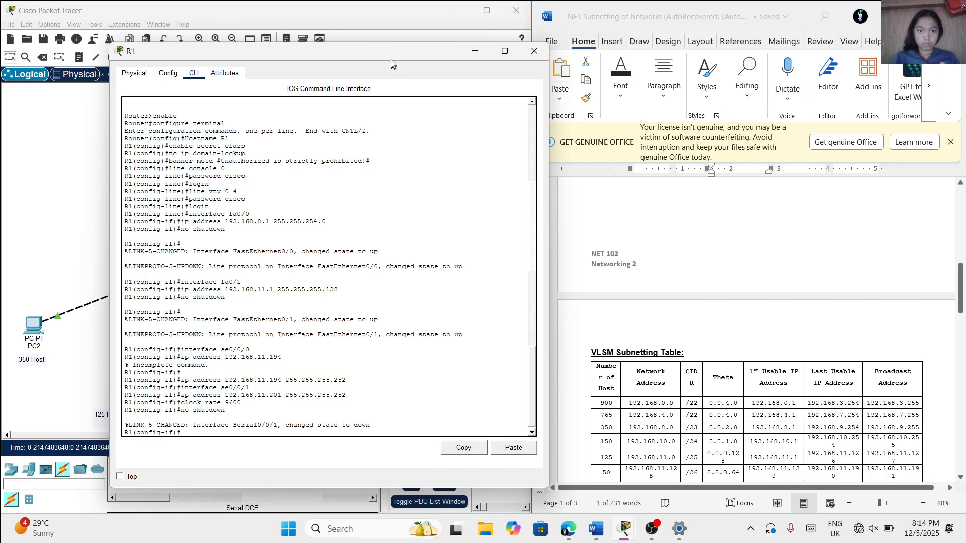
{"action": "left_click_drag", "start_coordinate": [391, 59], "coordinate": [290, 103]}
{"action": "scroll", "coordinate": [610, 227], "scroll_direction": "down", "scroll_amount": 2}
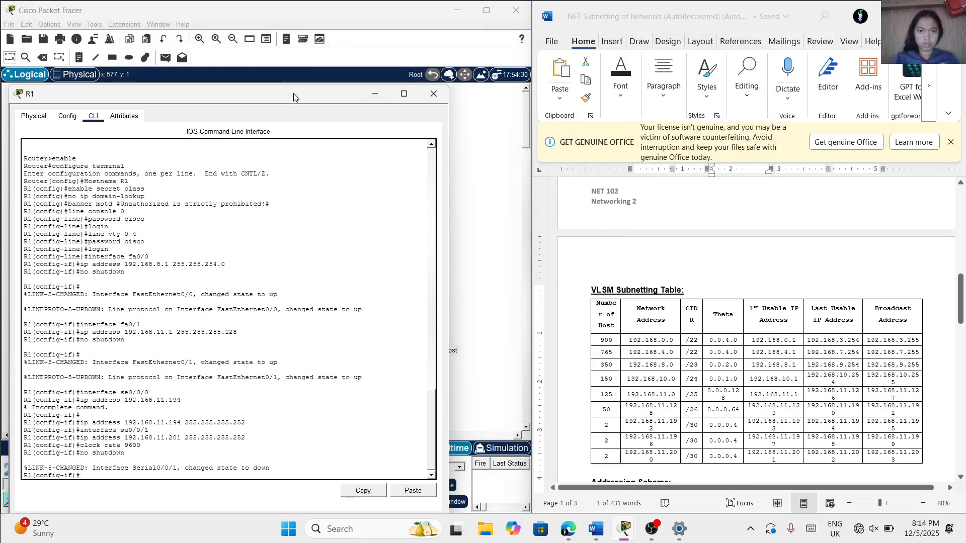
{"action": "left_click_drag", "start_coordinate": [294, 97], "coordinate": [445, 84]}
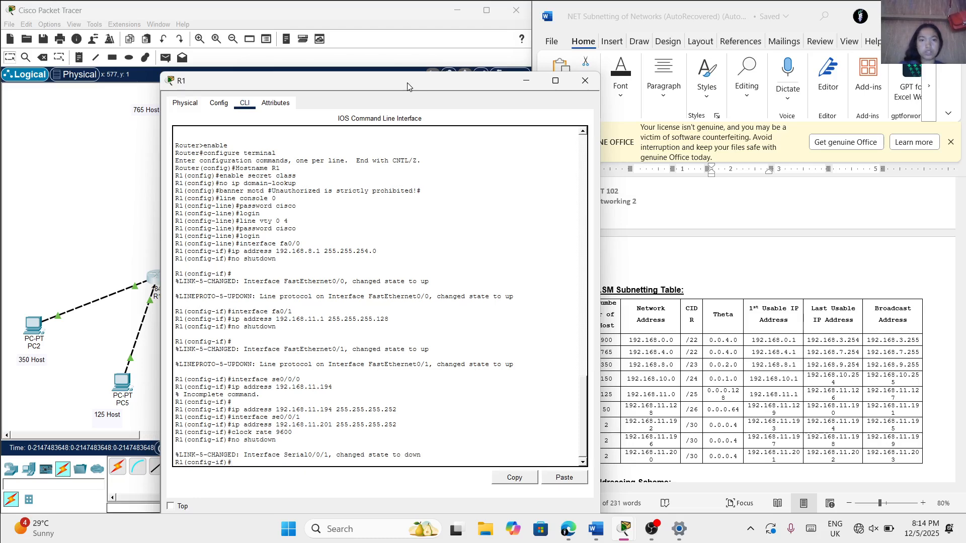
{"action": "left_click_drag", "start_coordinate": [406, 82], "coordinate": [584, 85]}
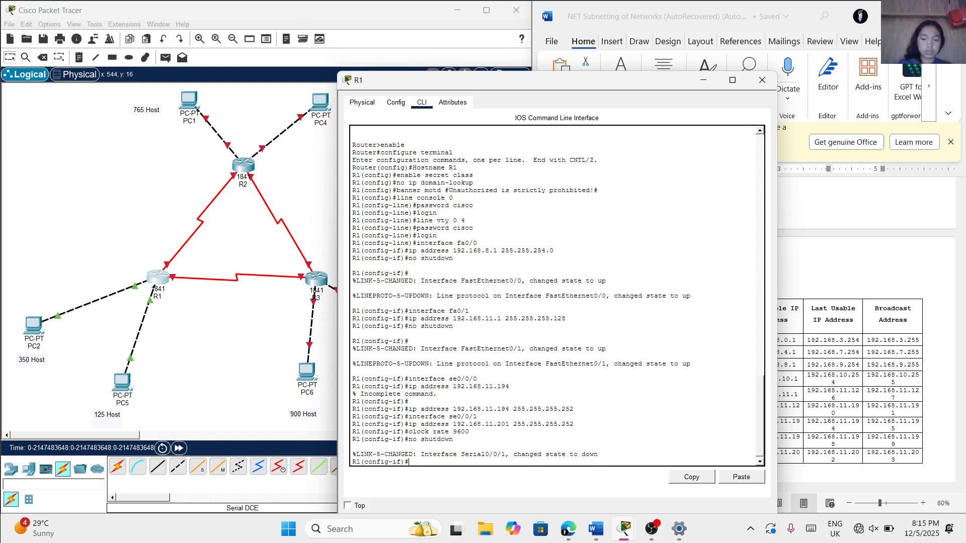
Exit interface configuration on R1 to global configuration mode
{"action": "key", "text": "Return"}
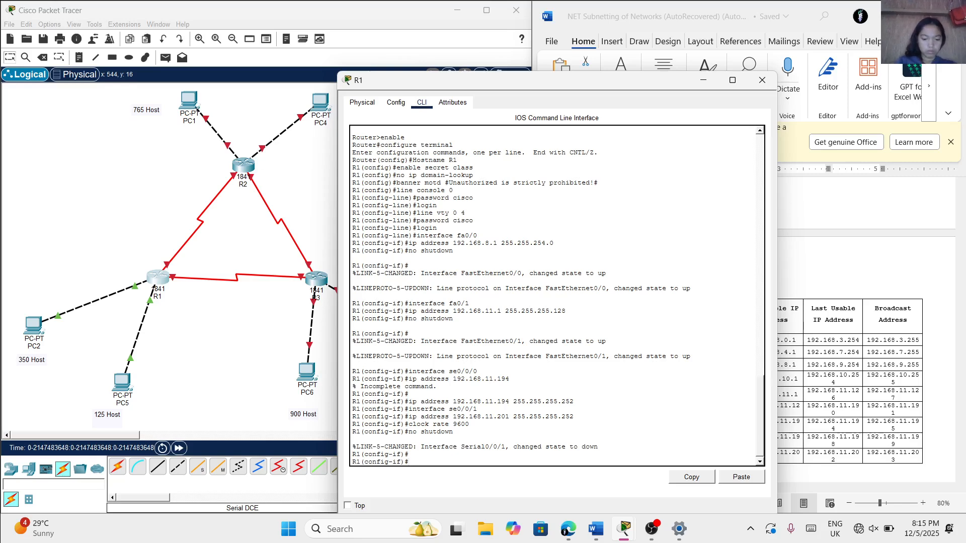
{"action": "type", "text": "exit"}
{"action": "key", "text": "Return"}
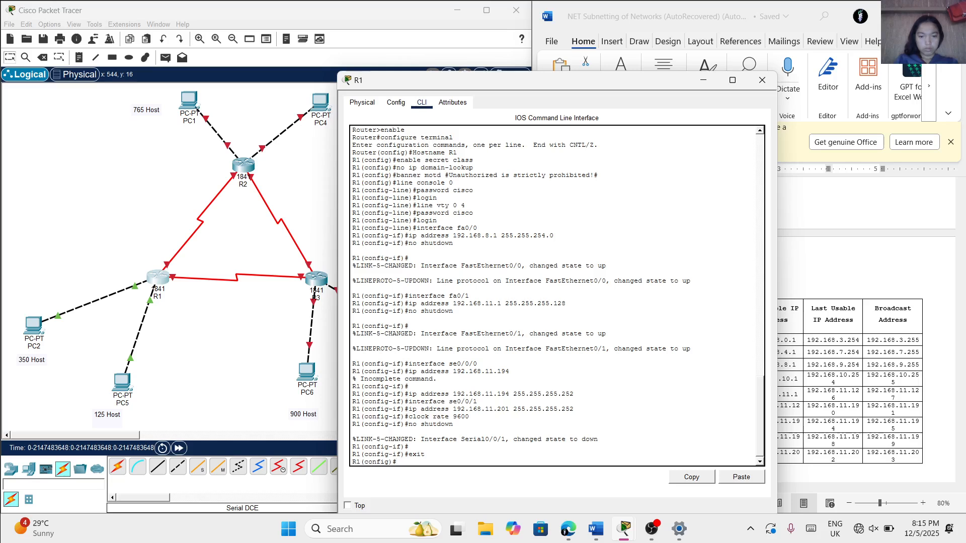
Try to run the enable command twice from R1's global configuration mode
{"action": "type", "text": "enabl"}
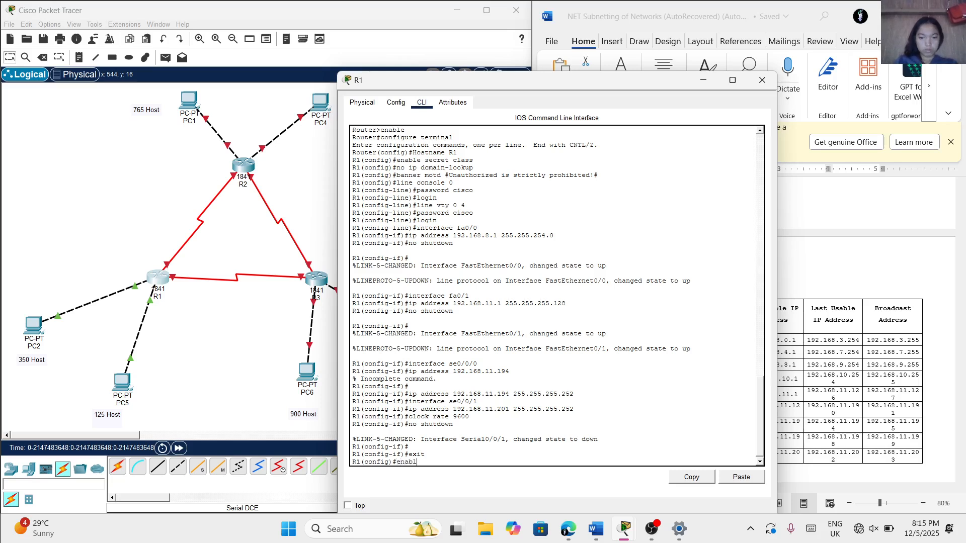
{"action": "type", "text": "e"}
{"action": "key", "text": "Return"}
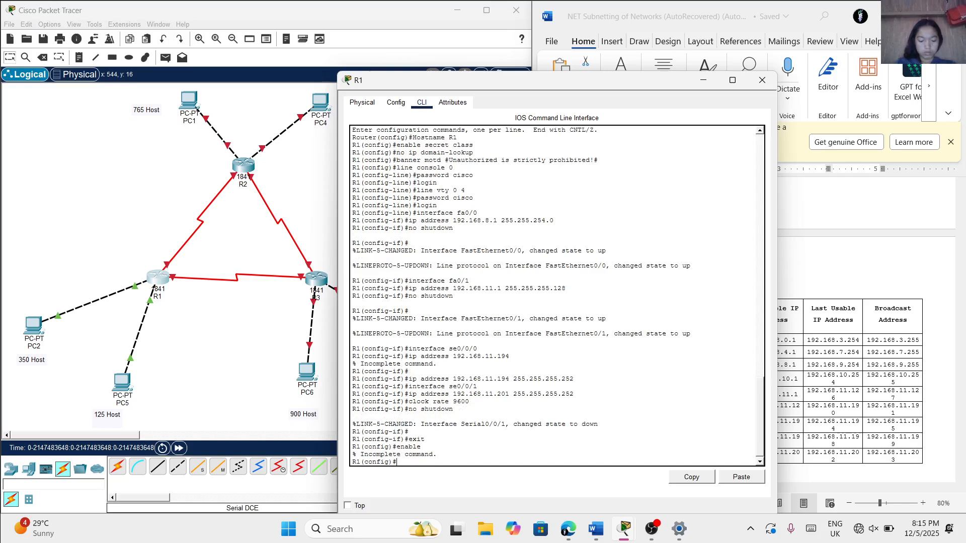
{"action": "type", "text": "enable"}
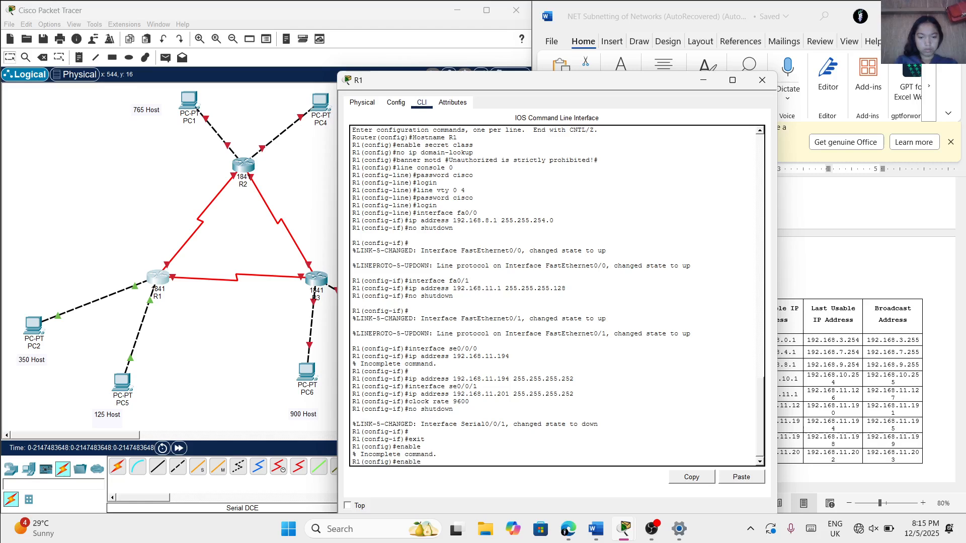
{"action": "key", "text": "Return"}
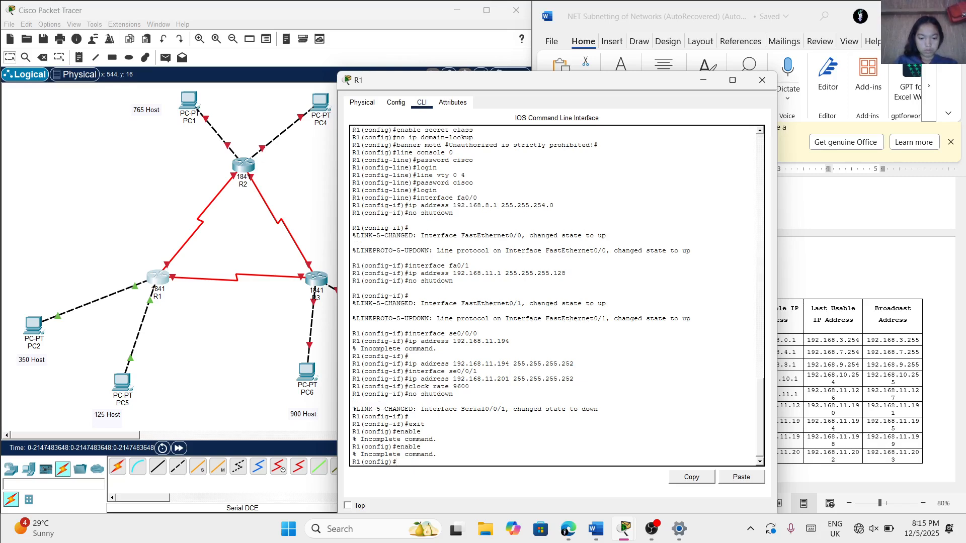
Exit global configuration on R1 to privileged EXEC mode
{"action": "key", "text": "BackSpace"}
{"action": "key", "text": "BackSpace"}
{"action": "key", "text": "BackSpace"}
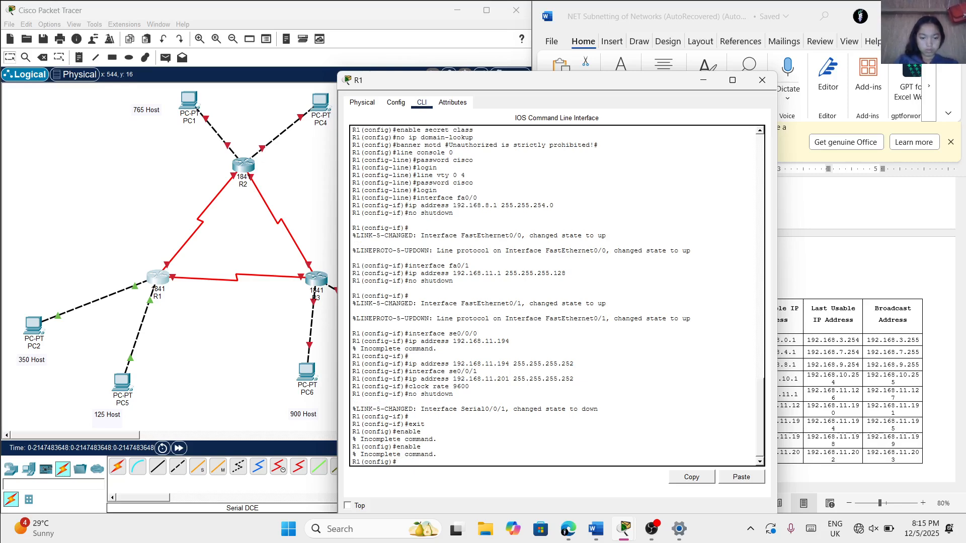
{"action": "type", "text": "exit"}
{"action": "key", "text": "Return"}
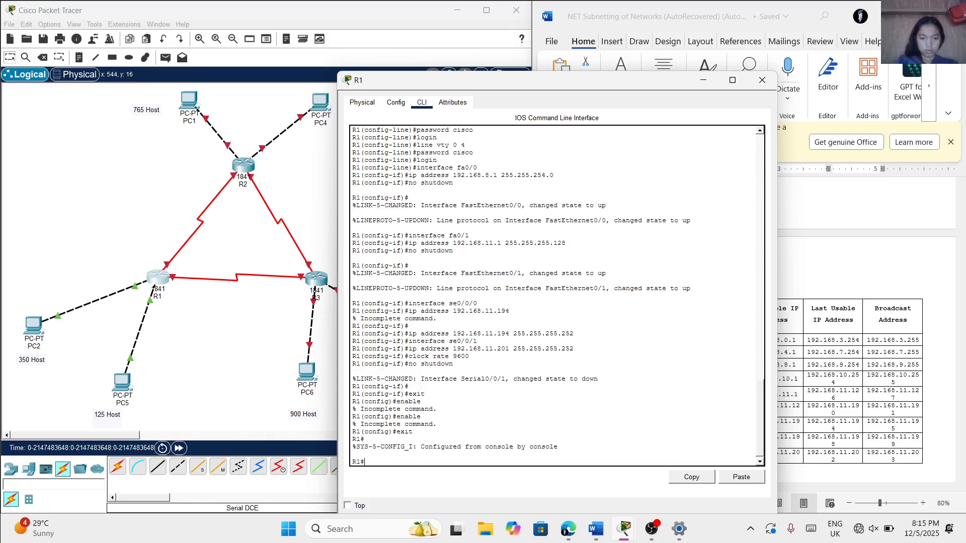
Run enable and configure terminal on R1 to enter global configuration mode
{"action": "type", "text": "enable"}
{"action": "key", "text": "Return"}
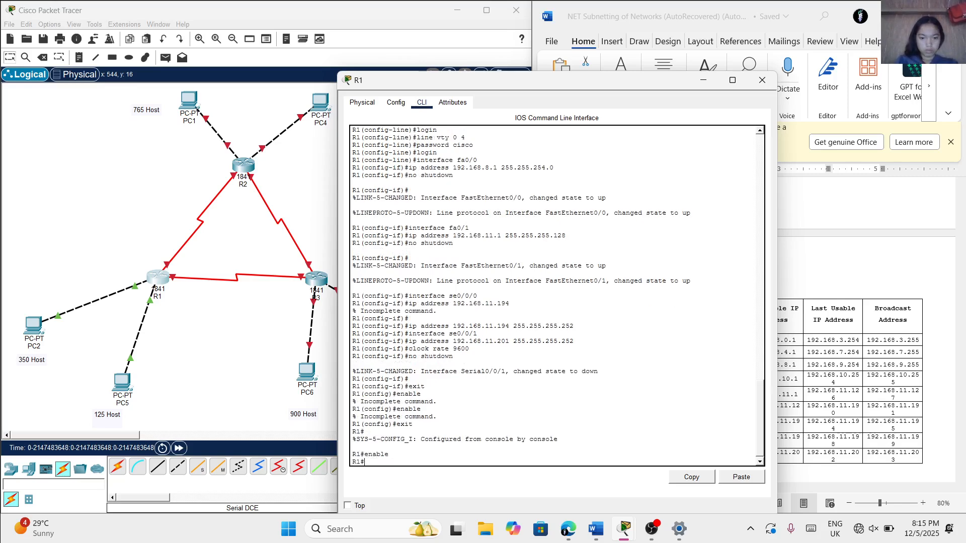
{"action": "type", "text": "ccnfigure"}
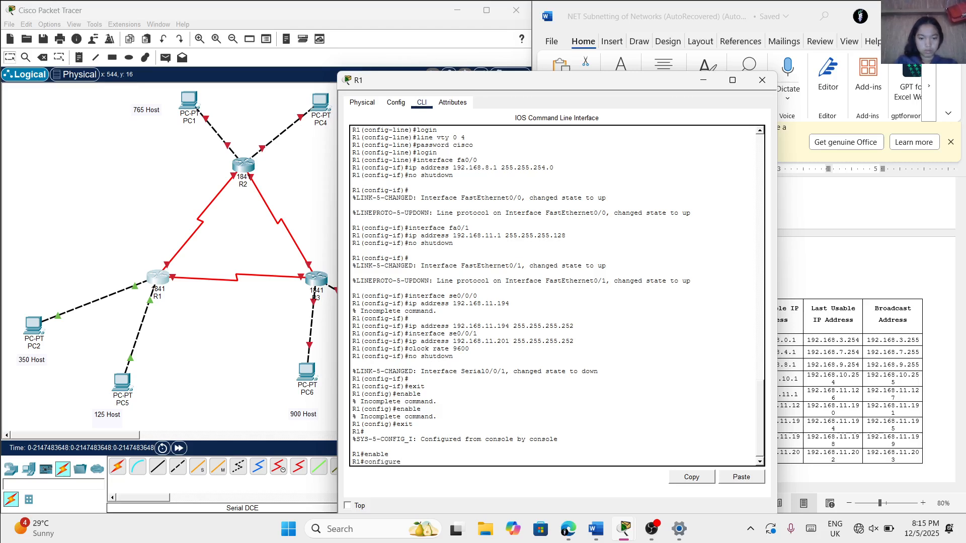
{"action": "type", "text": " termina"}
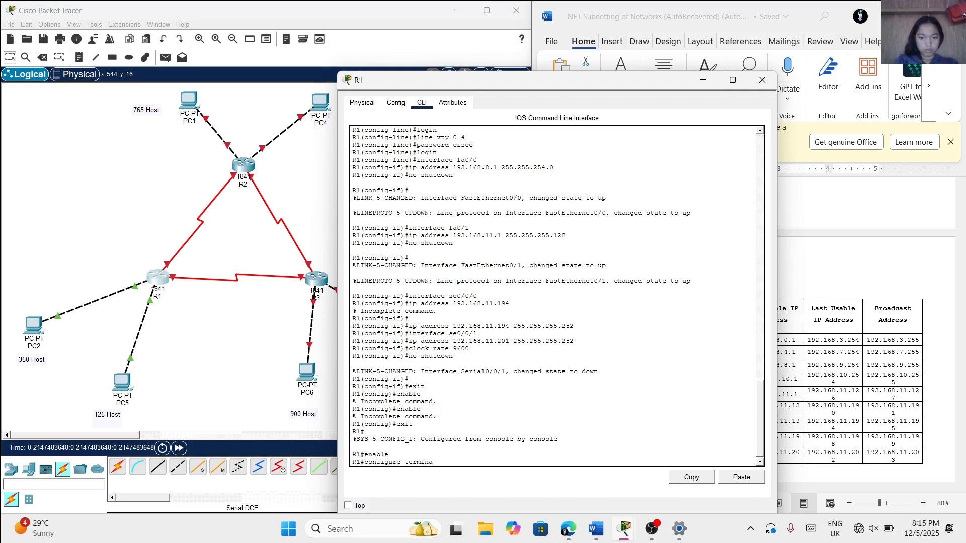
{"action": "type", "text": "l"}
{"action": "key", "text": "Return"}
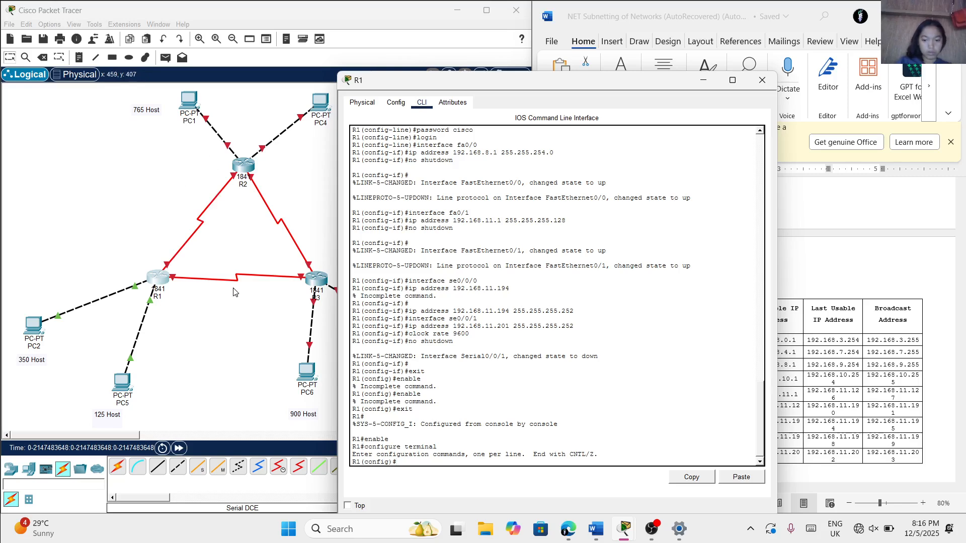
Begin a static route command on R1 with destination network 192.168.4.0 and subnet mask 255.255.252.0
{"action": "type", "text": "ip rout"}
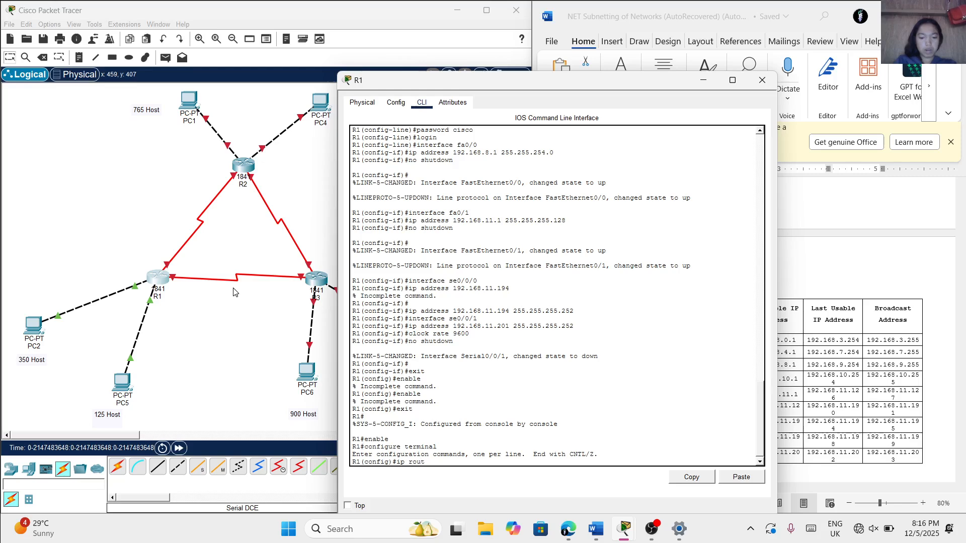
{"action": "type", "text": "e"}
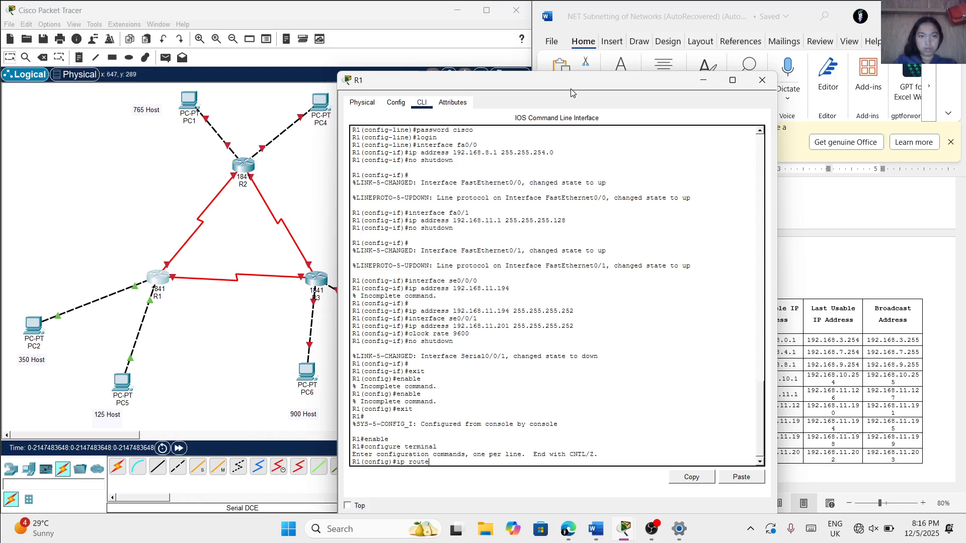
{"action": "left_click_drag", "start_coordinate": [580, 85], "coordinate": [321, 85]}
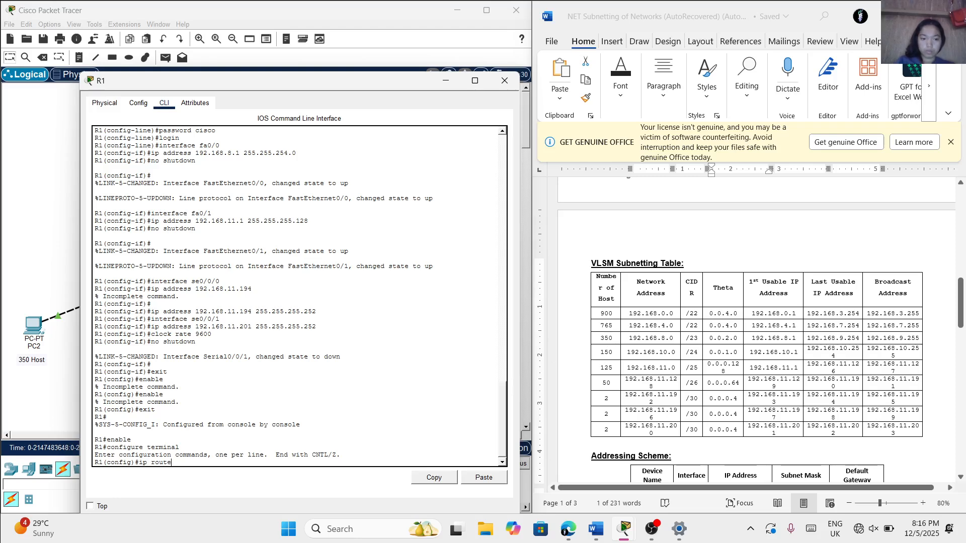
{"action": "type", "text": "192"}
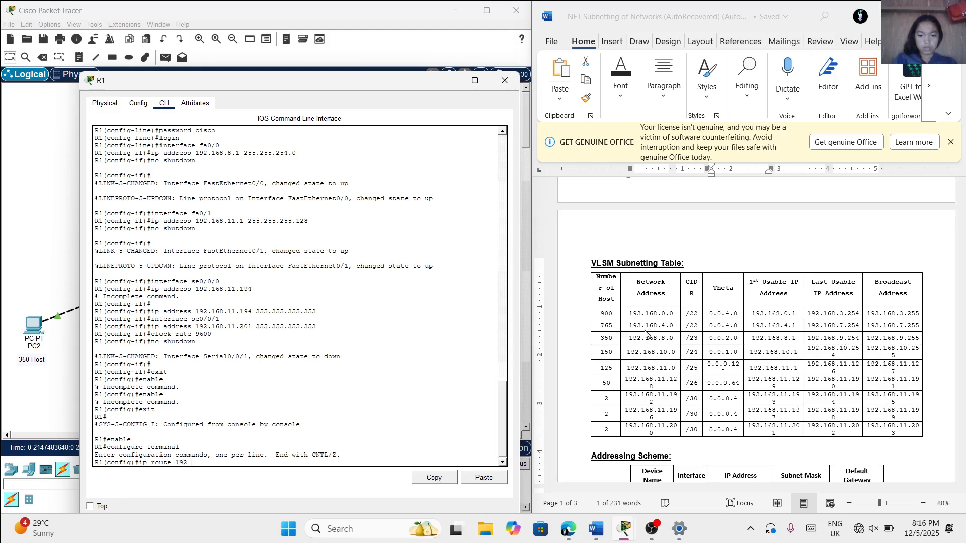
{"action": "type", "text": " .168"}
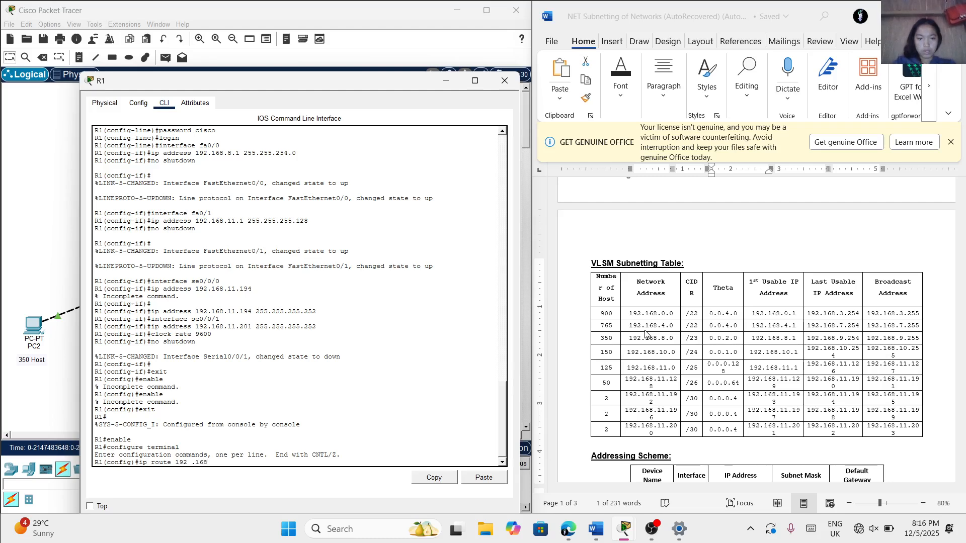
{"action": "key", "text": "BackSpace"}
{"action": "key", "text": "BackSpace"}
{"action": "key", "text": "BackSpace"}
{"action": "key", "text": "BackSpace"}
{"action": "key", "text": "BackSpace"}
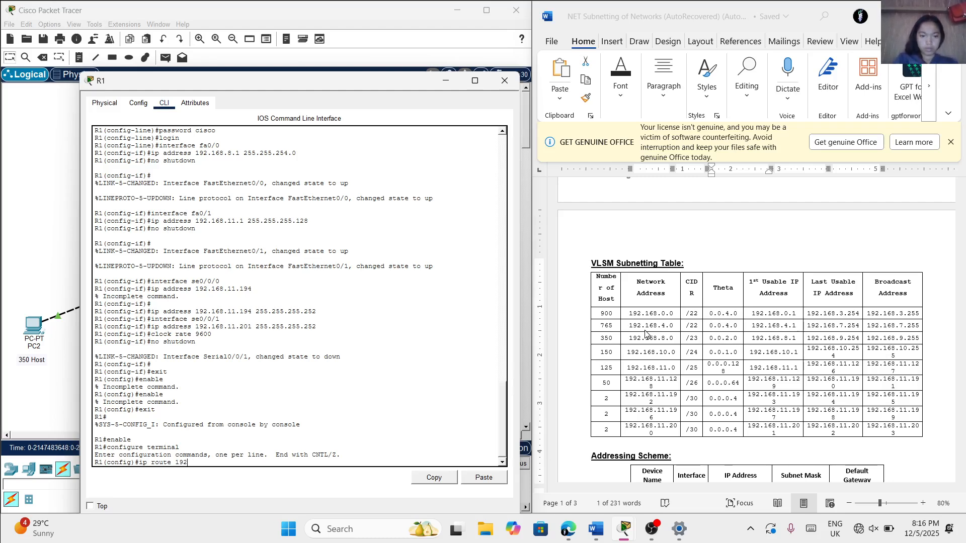
{"action": "type", "text": ".1"}
{"action": "type", "text": "68"}
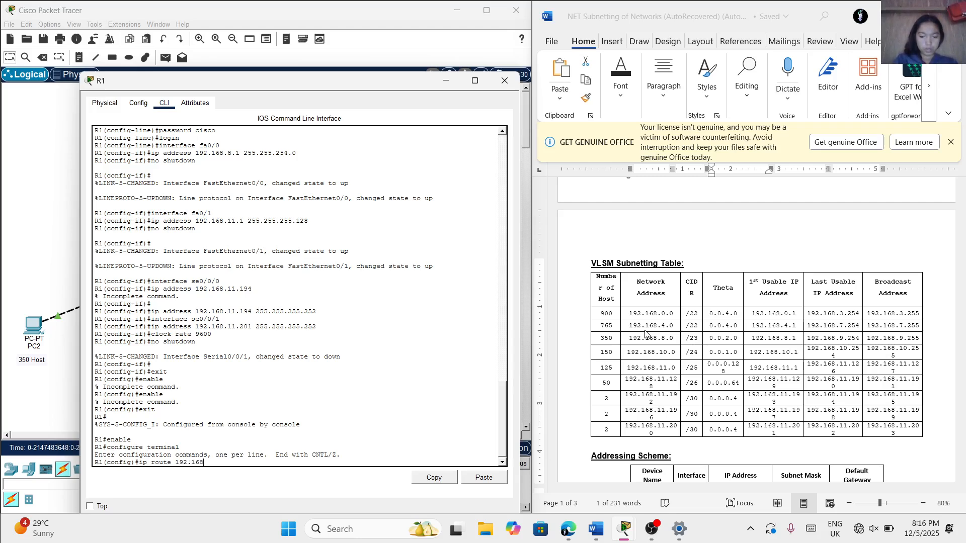
{"action": "type", "text": ".4.0"}
{"action": "type", "text": "25"}
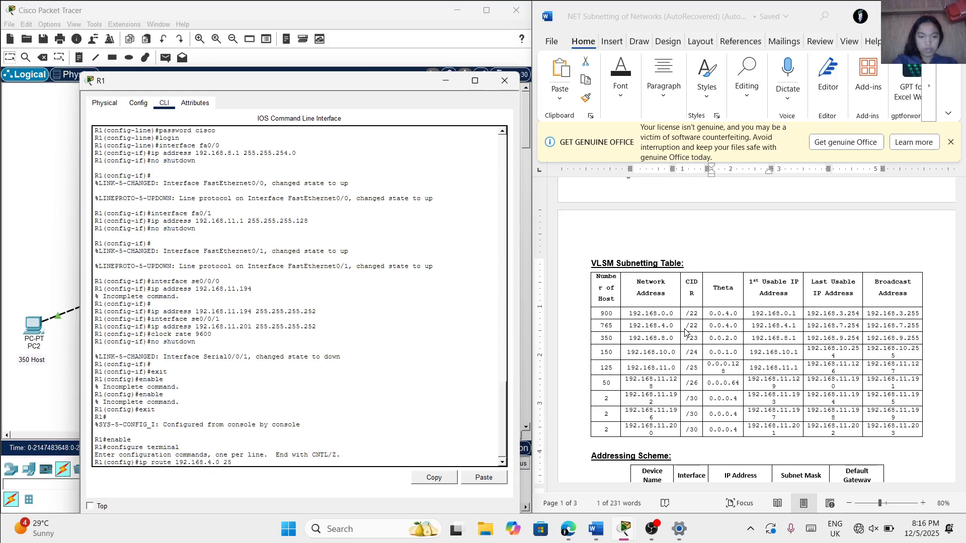
{"action": "type", "text": "5."}
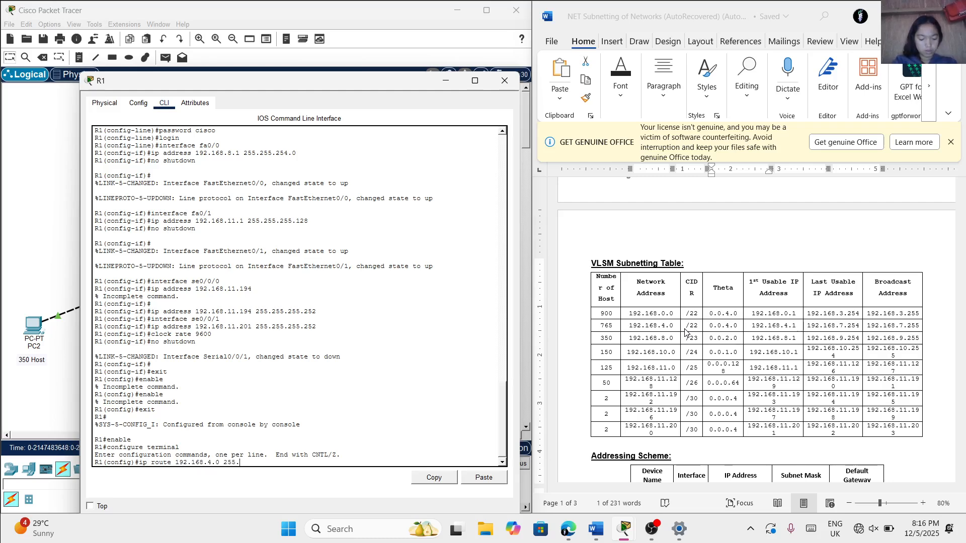
{"action": "type", "text": "255.252.0"}
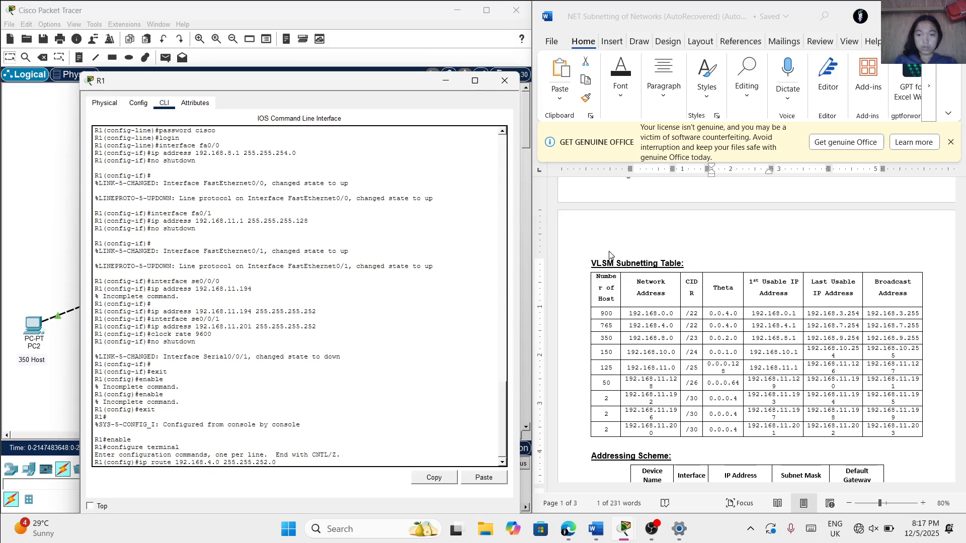
Examine the Word document's network diagram, VLSM Subnetting Table and Addressing Scheme for R2's serial address facing R1
{"action": "left_click_drag", "start_coordinate": [316, 88], "coordinate": [276, 236]}
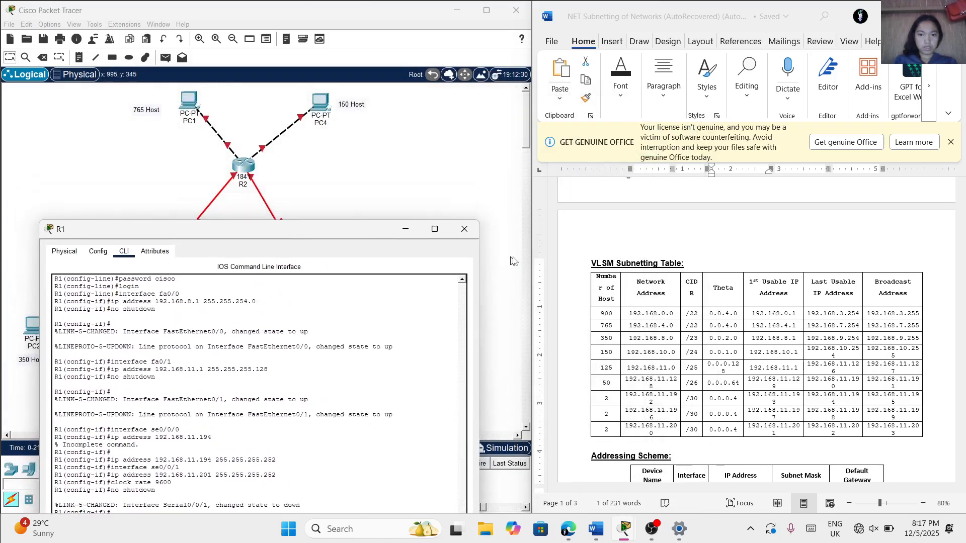
{"action": "scroll", "coordinate": [593, 250], "scroll_direction": "up", "scroll_amount": 8}
{"action": "scroll", "coordinate": [593, 250], "scroll_direction": "up", "scroll_amount": 3}
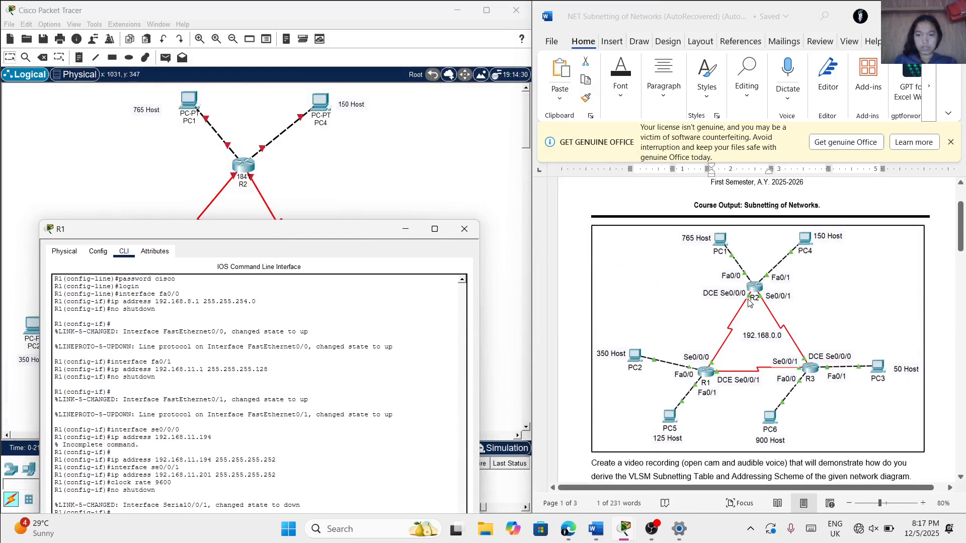
{"action": "scroll", "coordinate": [742, 311], "scroll_direction": "down", "scroll_amount": 2}
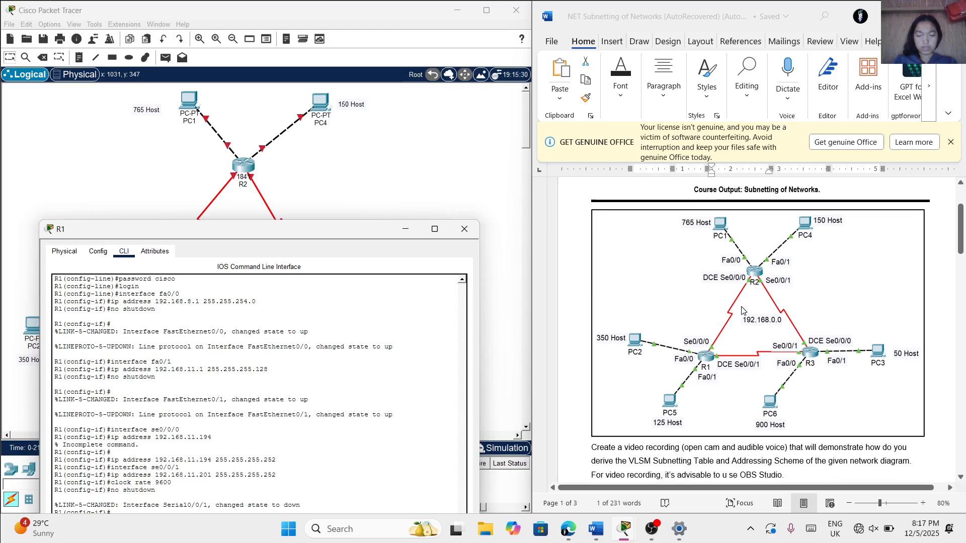
{"action": "scroll", "coordinate": [742, 311], "scroll_direction": "down", "scroll_amount": 1}
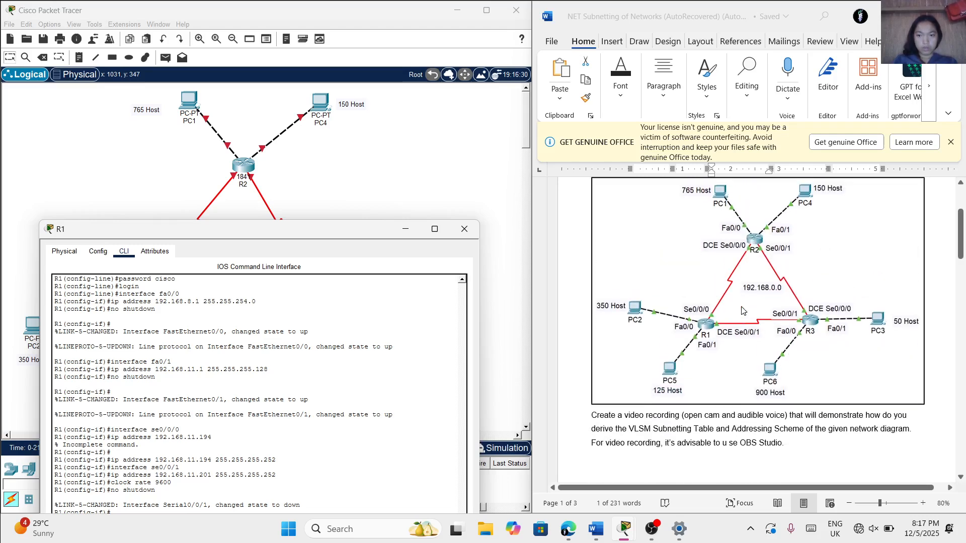
{"action": "left_click_drag", "start_coordinate": [354, 230], "coordinate": [362, 147]}
{"action": "scroll", "coordinate": [669, 314], "scroll_direction": "down", "scroll_amount": 10}
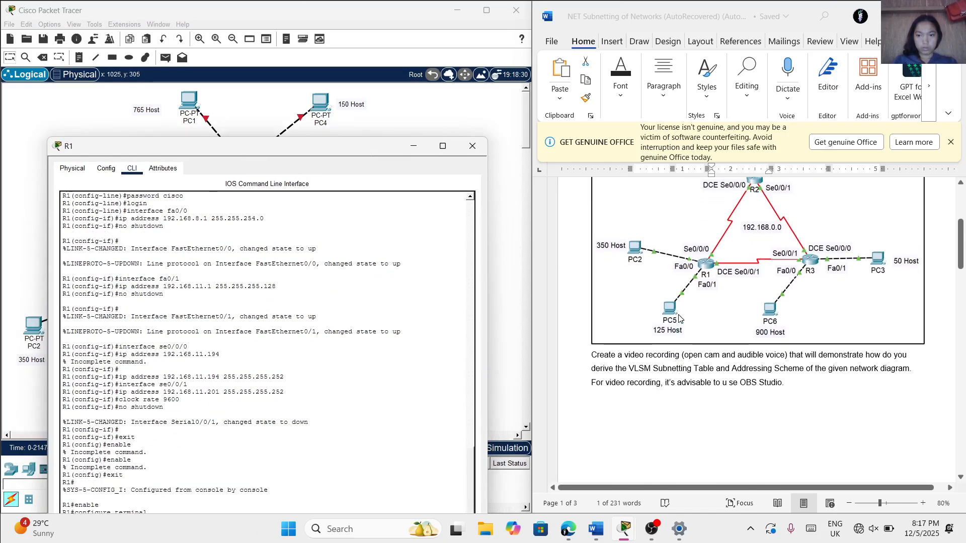
{"action": "scroll", "coordinate": [679, 317], "scroll_direction": "down", "scroll_amount": 3}
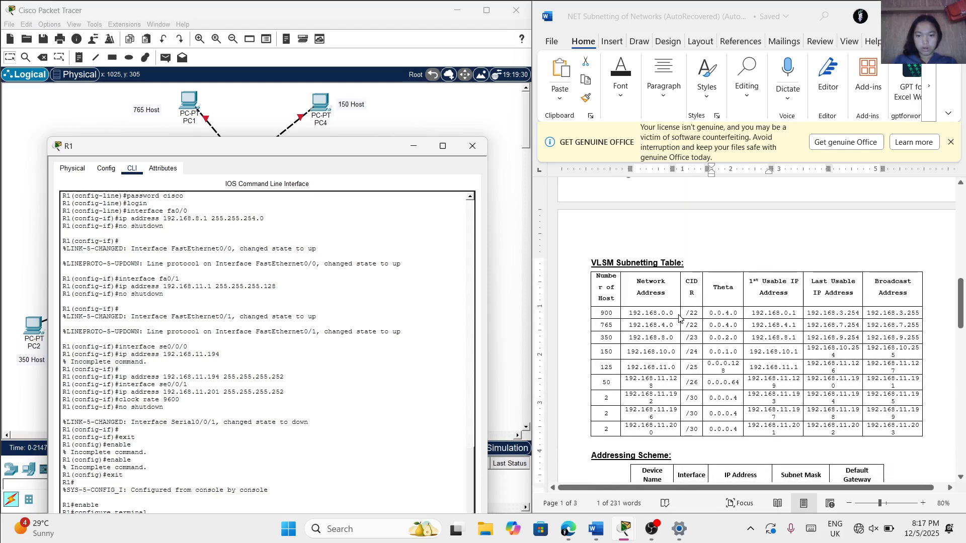
{"action": "scroll", "coordinate": [662, 410], "scroll_direction": "down", "scroll_amount": 1}
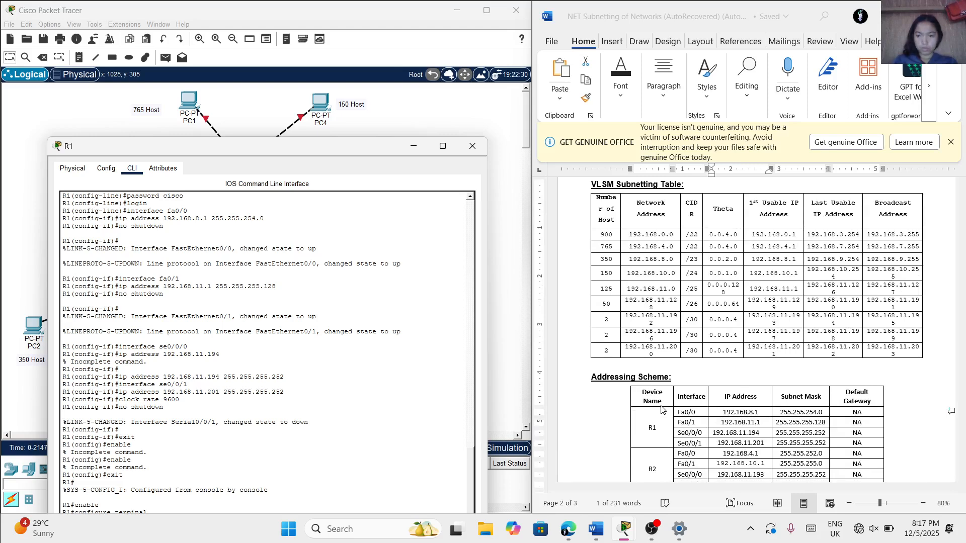
{"action": "scroll", "coordinate": [677, 427], "scroll_direction": "down", "scroll_amount": 1}
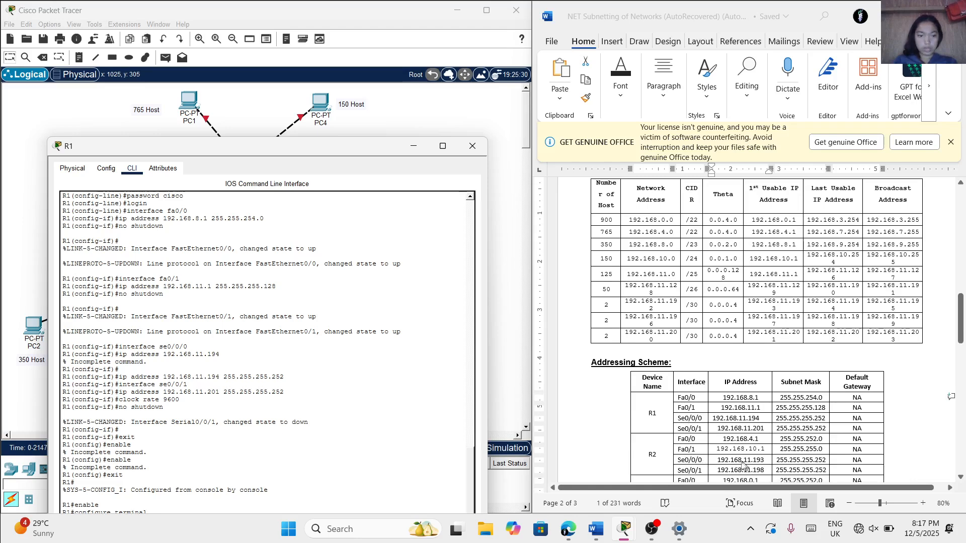
{"action": "left_click_drag", "start_coordinate": [291, 148], "coordinate": [317, 103]}
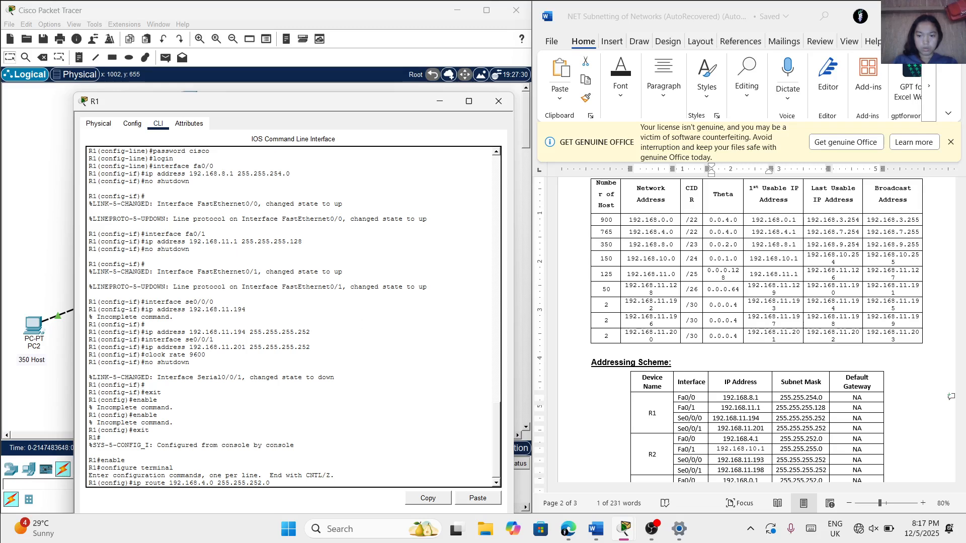
{"action": "scroll", "coordinate": [599, 455], "scroll_direction": "up", "scroll_amount": 1}
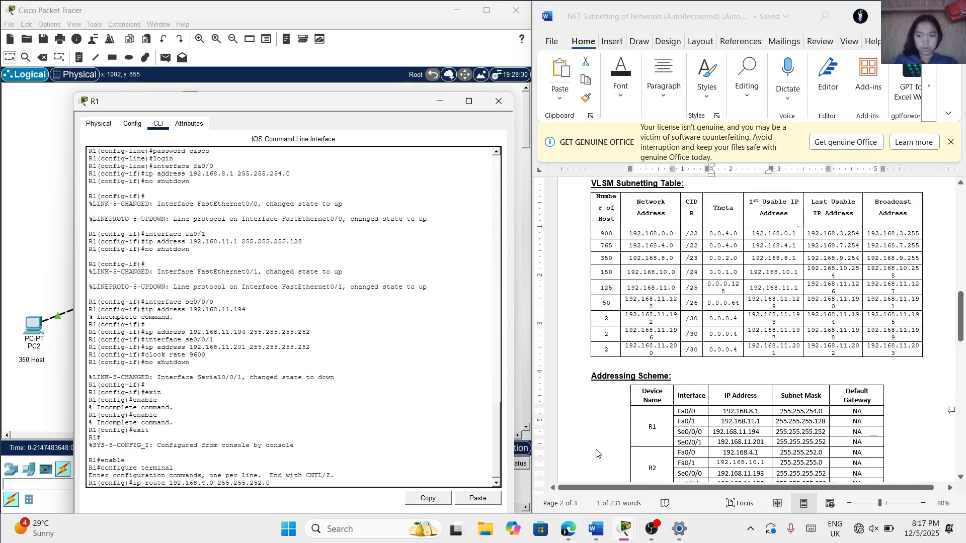
Complete R1's static route to 192.168.4.0 with next-hop address 192.168.11.193
{"action": "type", "text": "192.16"}
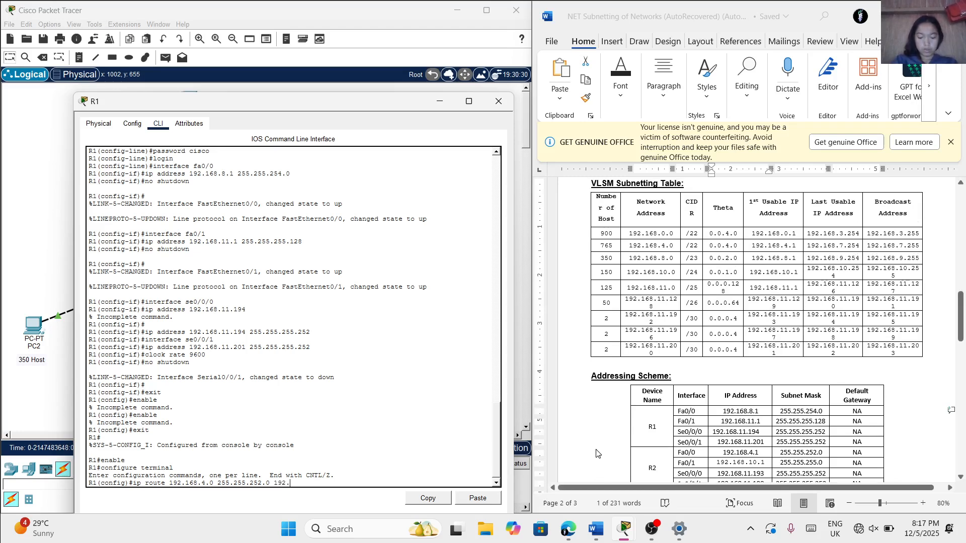
{"action": "type", "text": "8."}
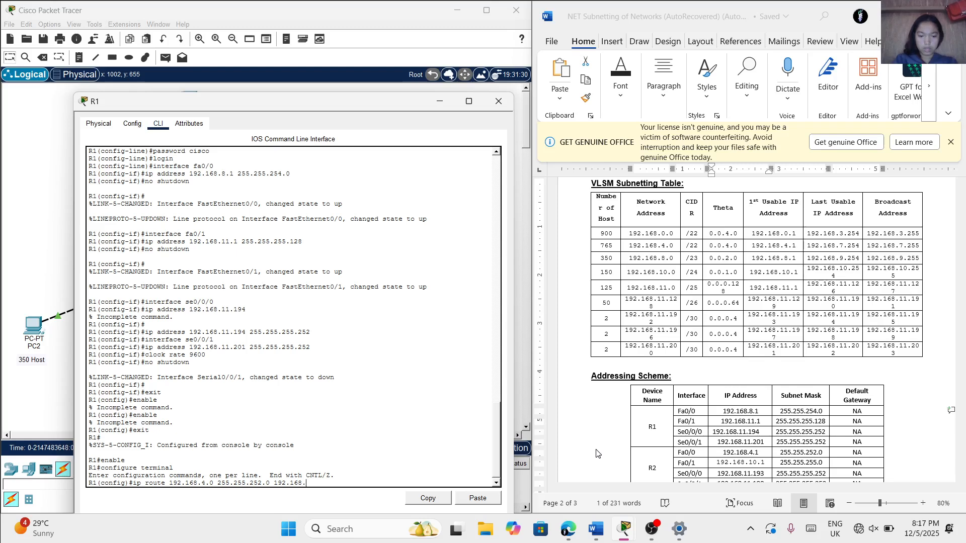
{"action": "type", "text": "11.193"}
{"action": "key", "text": "Return"}
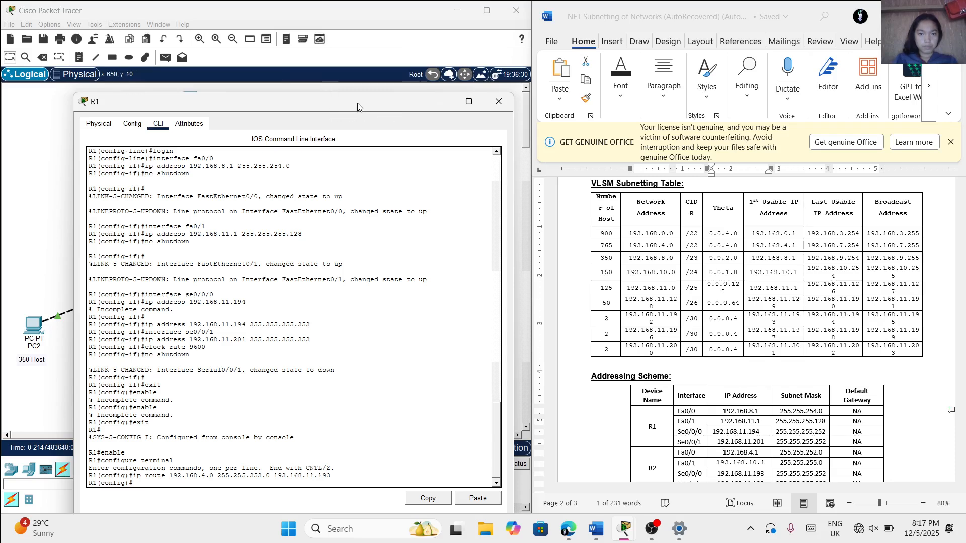
Try to add a static route on R1 to 192.168.10.0 without a subnet mask or next hop
{"action": "left_click_drag", "start_coordinate": [360, 106], "coordinate": [359, 131]}
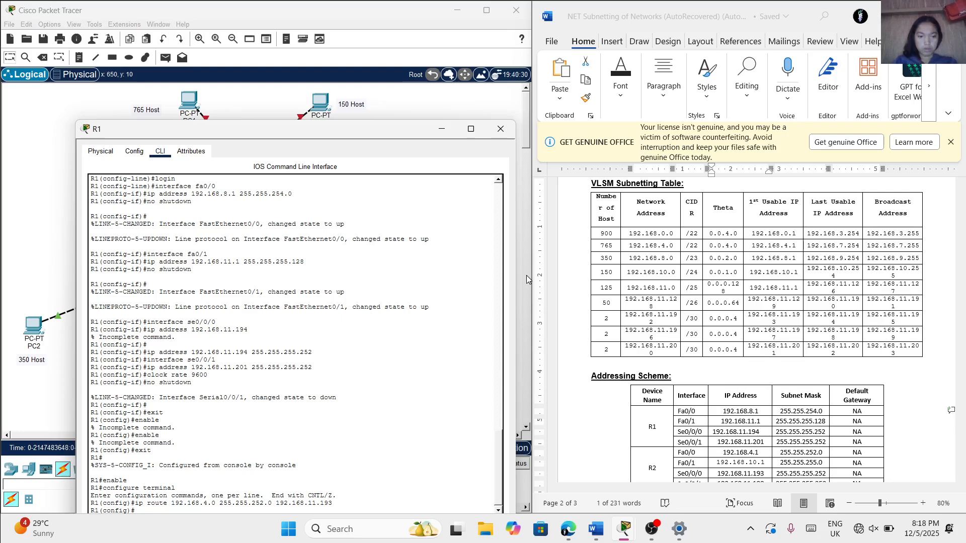
{"action": "left_click_drag", "start_coordinate": [403, 129], "coordinate": [400, 84]}
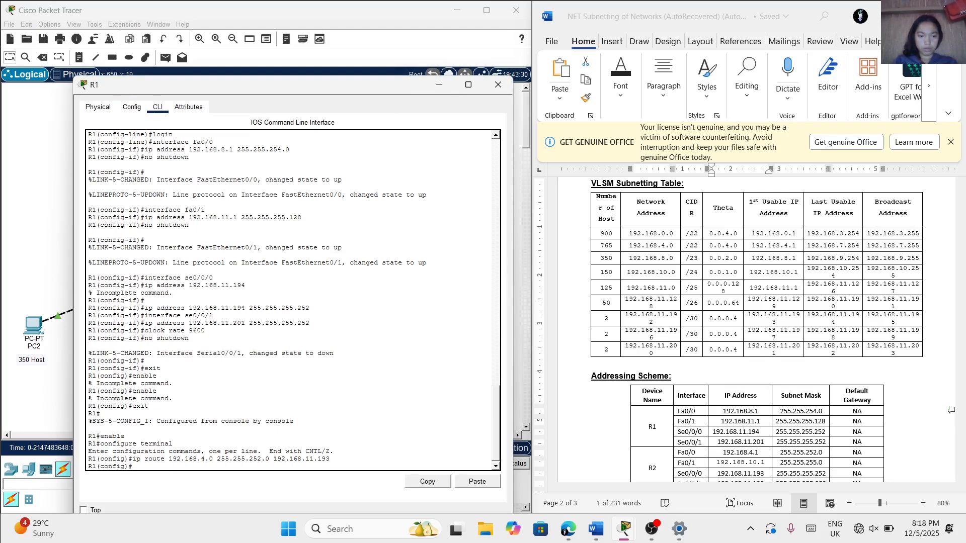
{"action": "type", "text": "ip"}
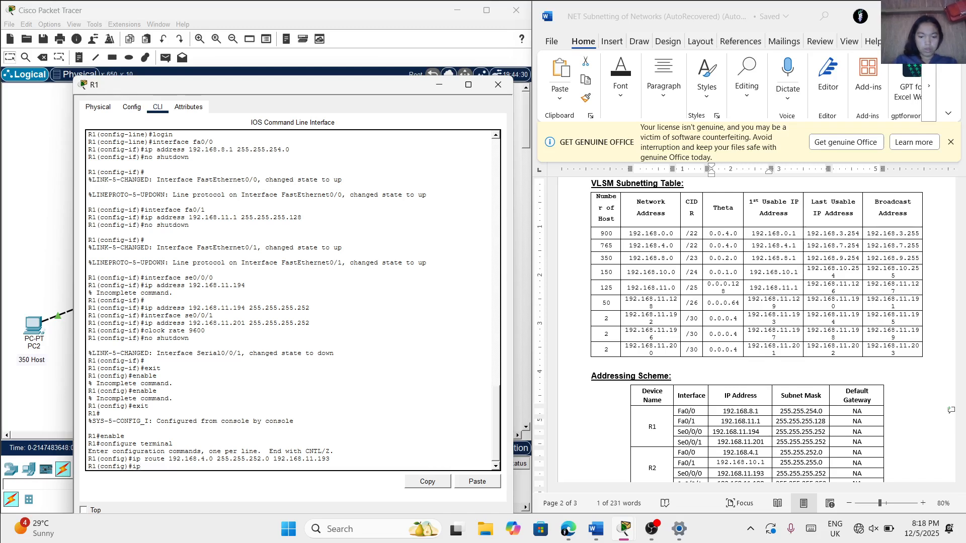
{"action": "type", "text": " route"}
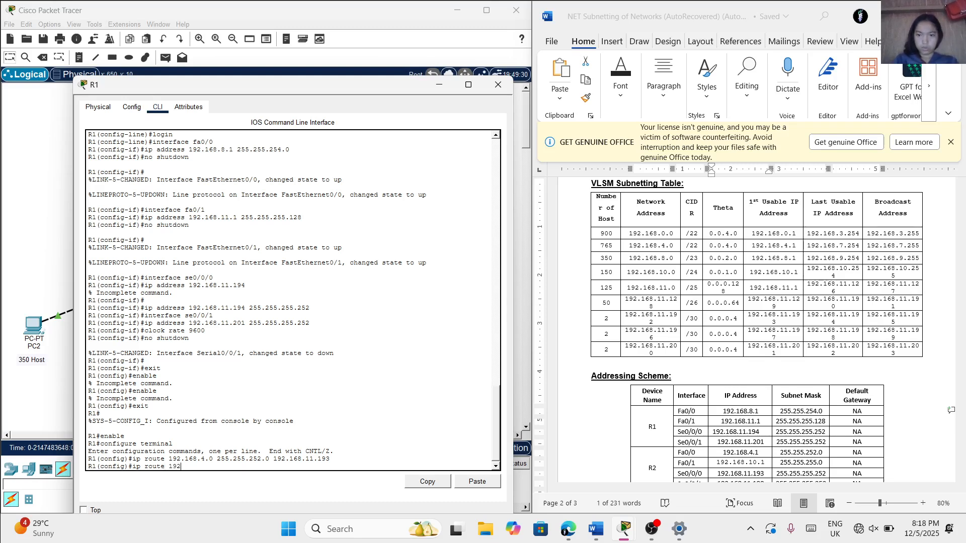
{"action": "type", "text": "192."}
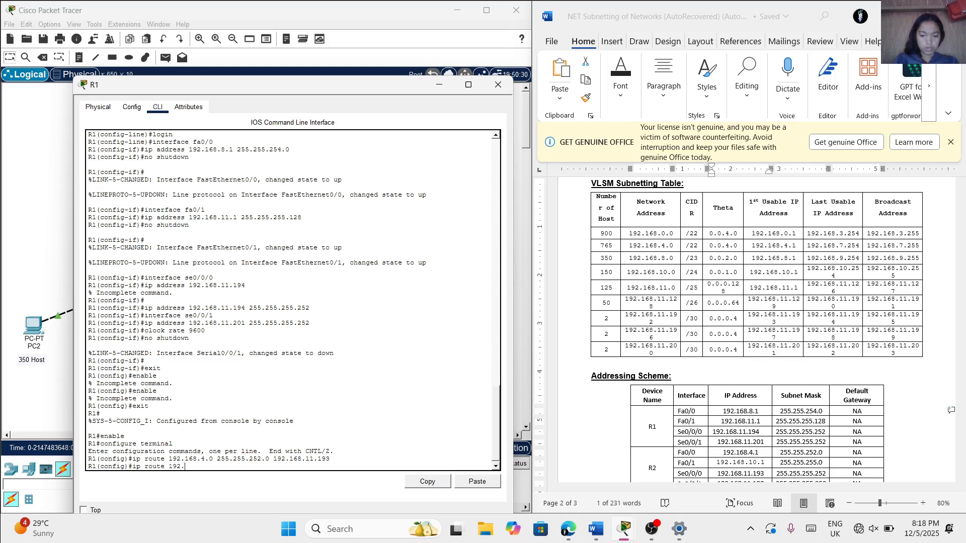
{"action": "type", "text": "168.10.0"}
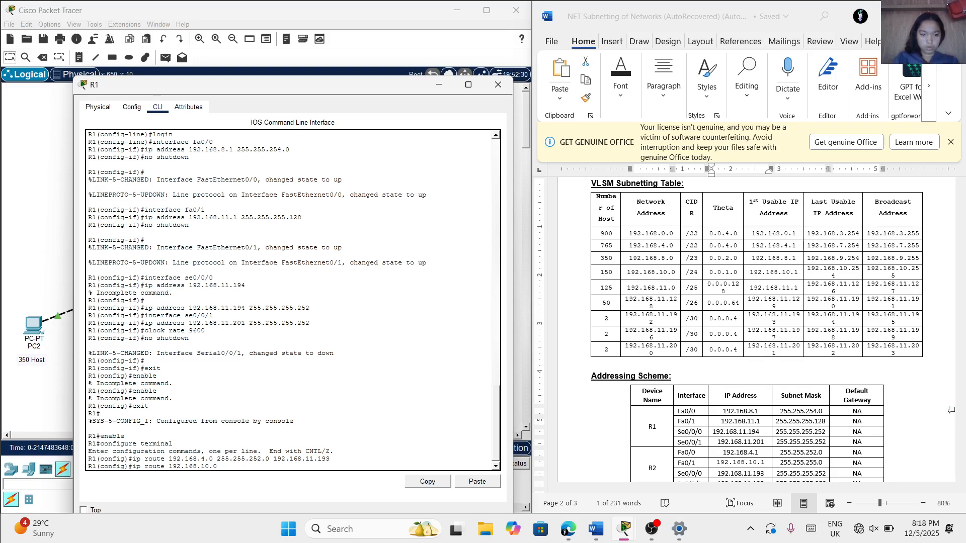
{"action": "key", "text": "Return"}
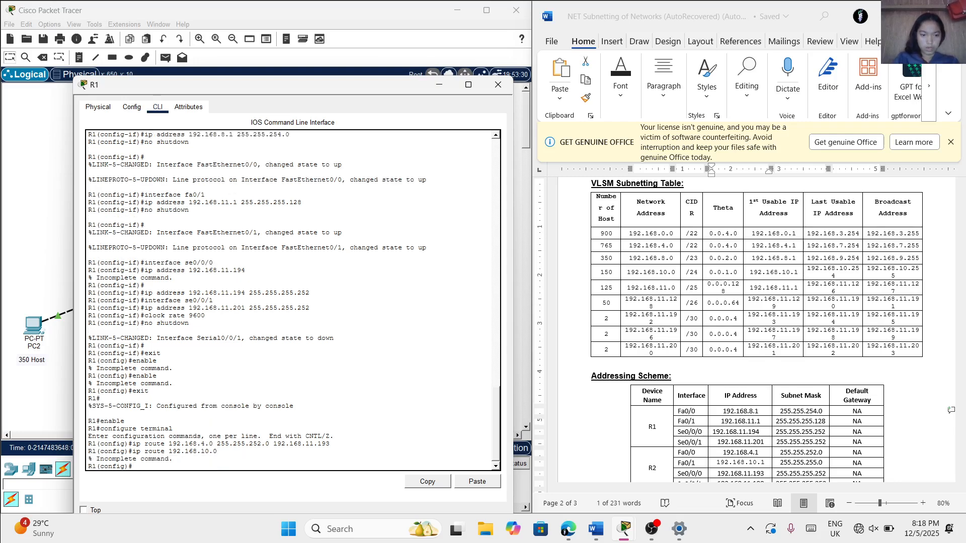
Add a static route on R1 to 192.168.10.0 with subnet mask 255.255.255.0 and next-hop address 192.168.11.193
{"action": "type", "text": "ip rou"}
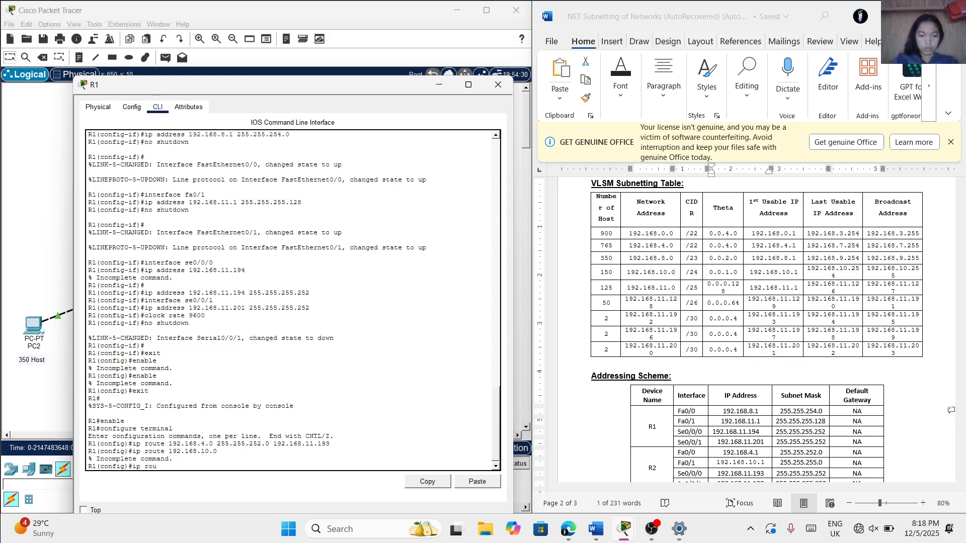
{"action": "type", "text": "te 192.168"}
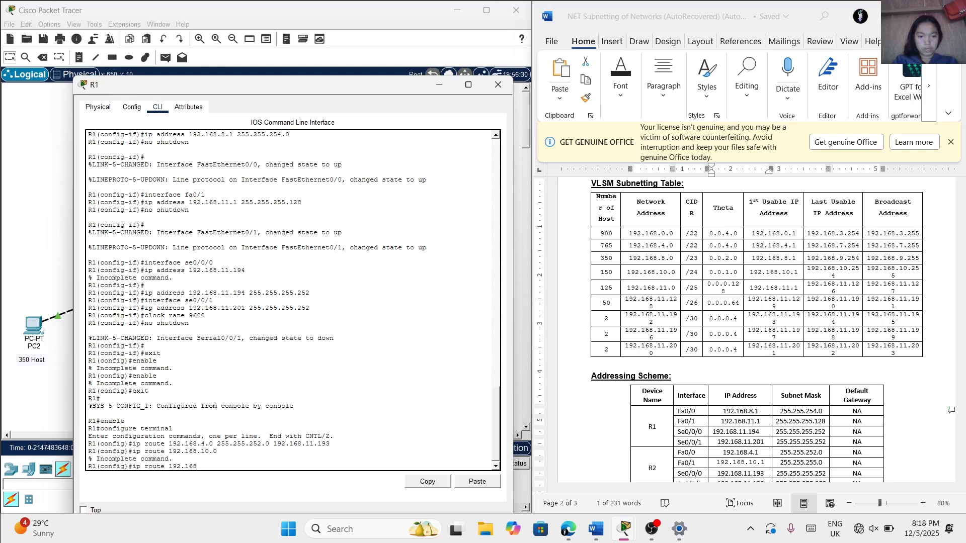
{"action": "type", "text": ".10.0"}
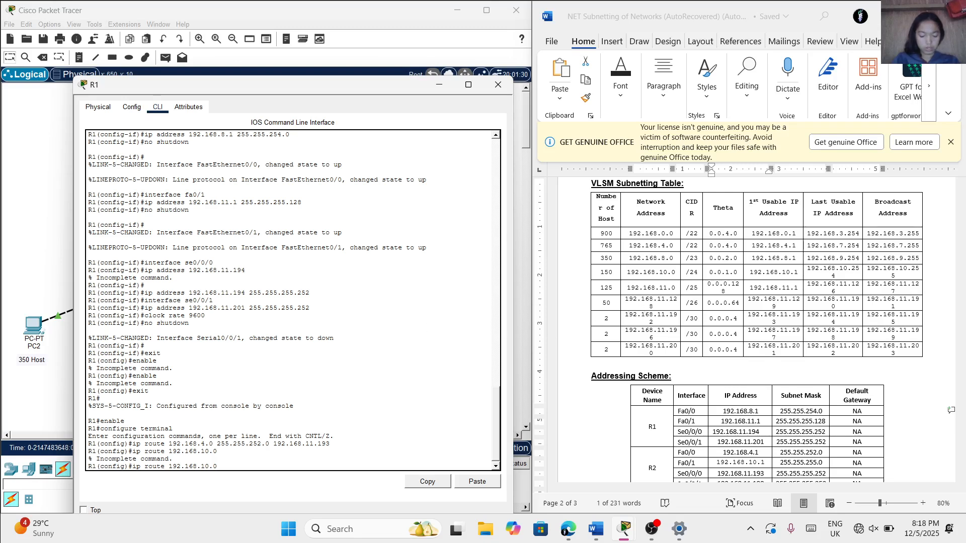
{"action": "type", "text": "25"}
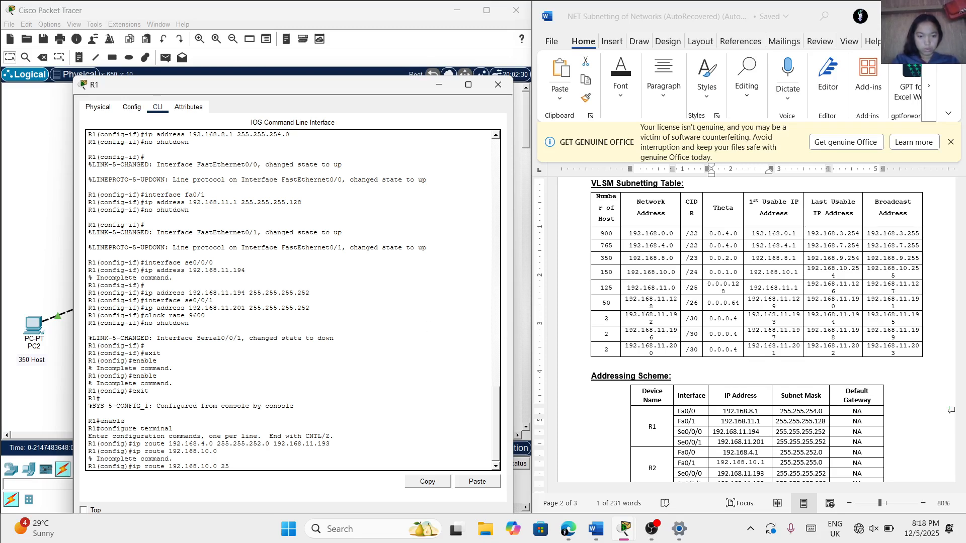
{"action": "type", "text": "5.255"}
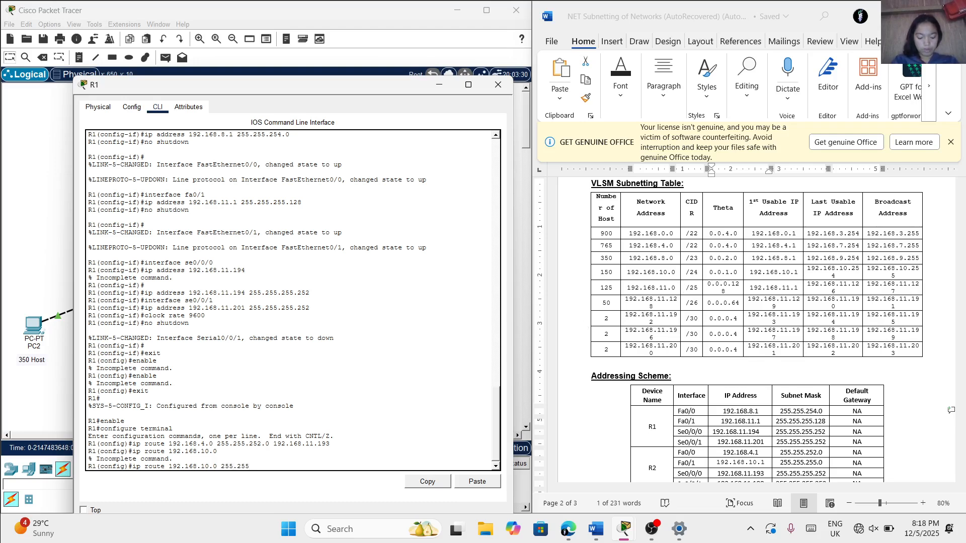
{"action": "type", "text": ".255.0"}
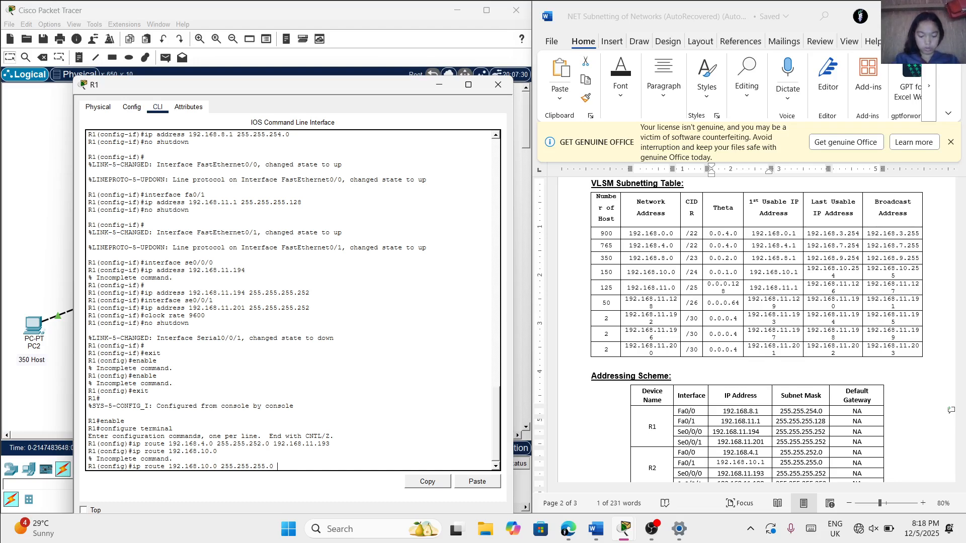
{"action": "type", "text": "192.168"}
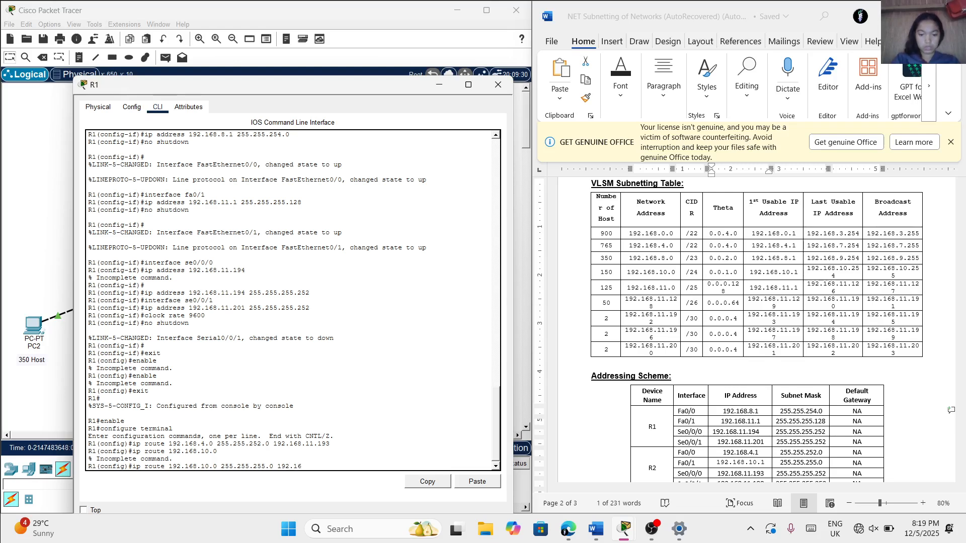
{"action": "type", "text": "."}
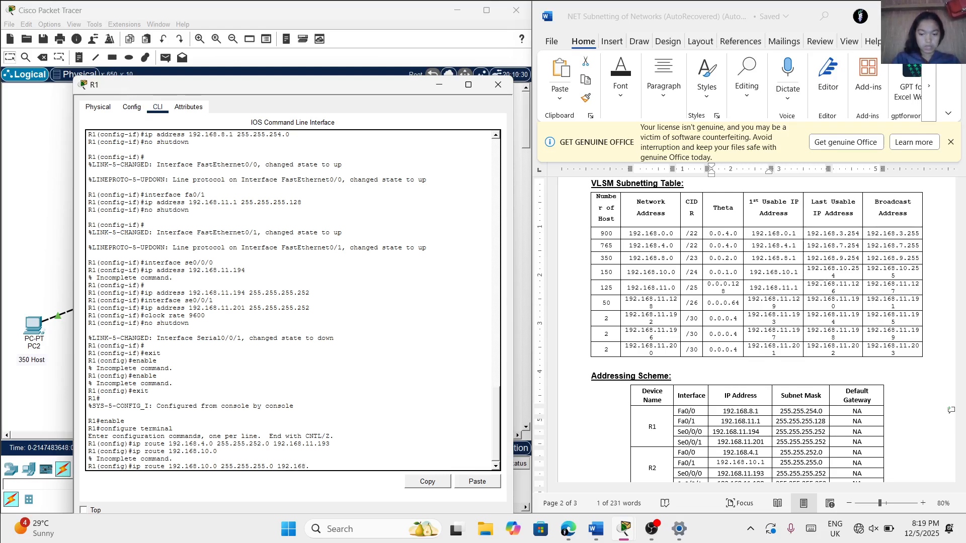
{"action": "type", "text": "11."}
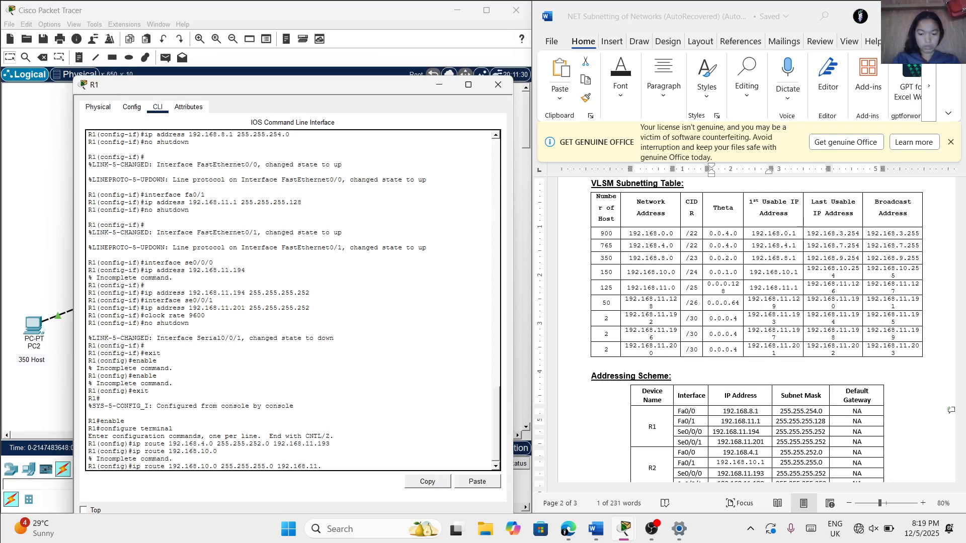
{"action": "type", "text": "193"}
{"action": "key", "text": "Return"}
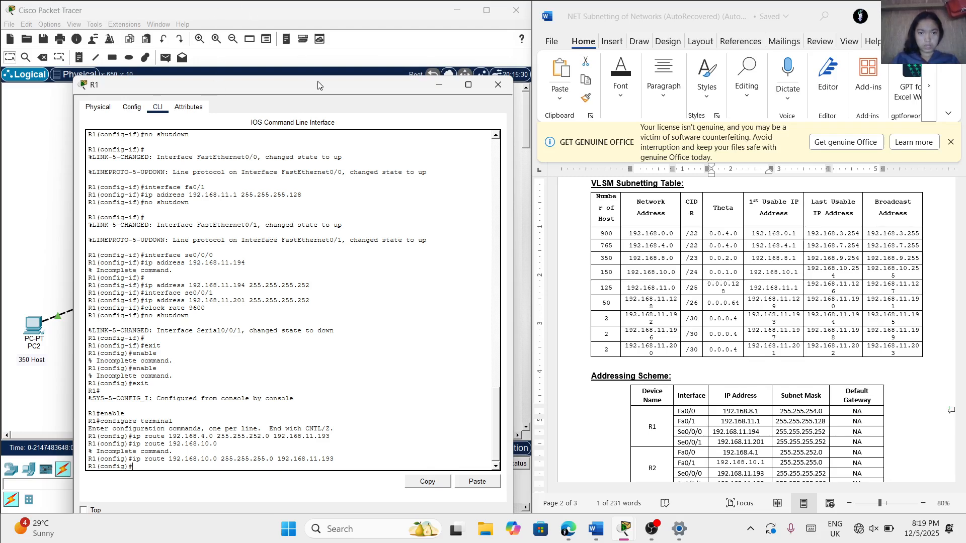
Begin a static route command on R1 with destination network 192.168.0.0 and the mask written as 255.255,252.0
{"action": "left_click_drag", "start_coordinate": [320, 85], "coordinate": [265, 76]}
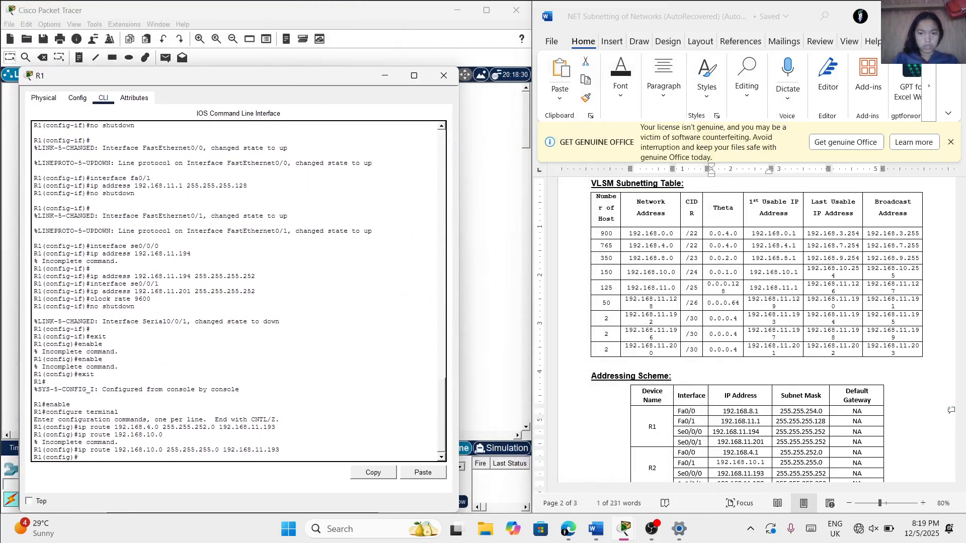
{"action": "type", "text": "192."}
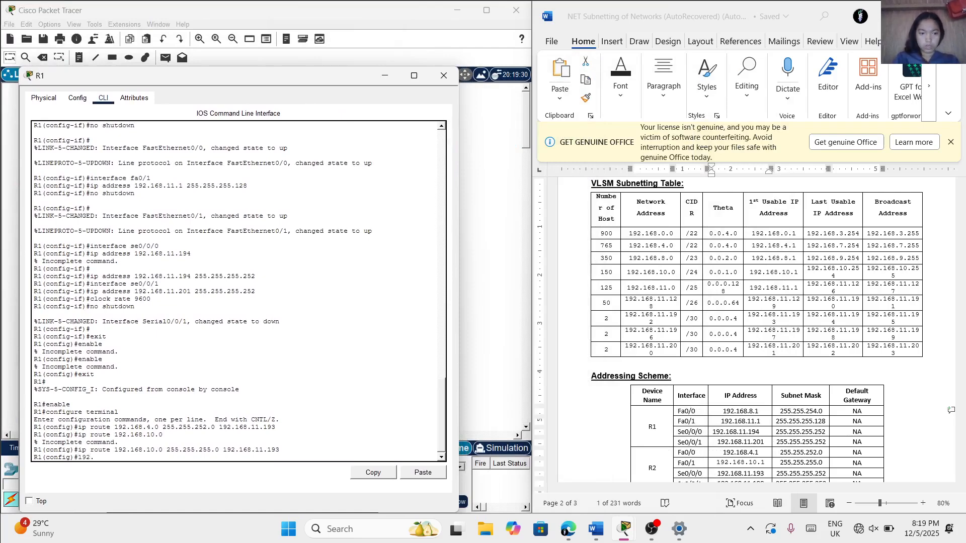
{"action": "key", "text": "BackSpace"}
{"action": "key", "text": "BackSpace"}
{"action": "type", "text": "ip route 192"}
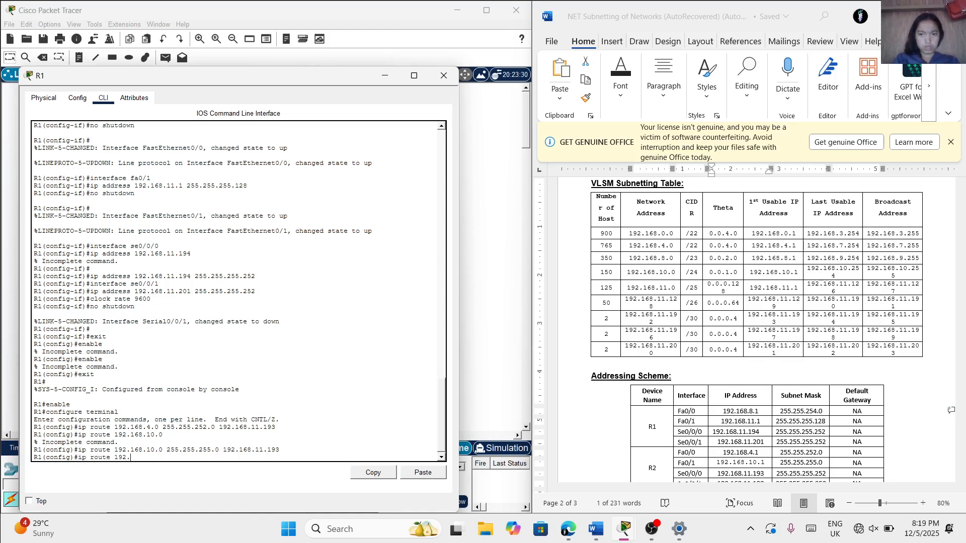
{"action": "type", "text": ".168"}
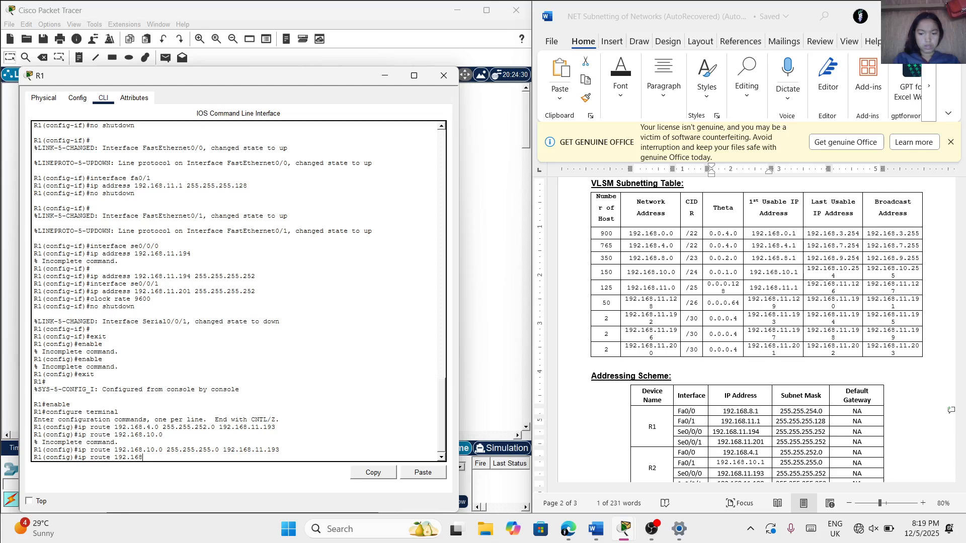
{"action": "type", "text": ".0.0"}
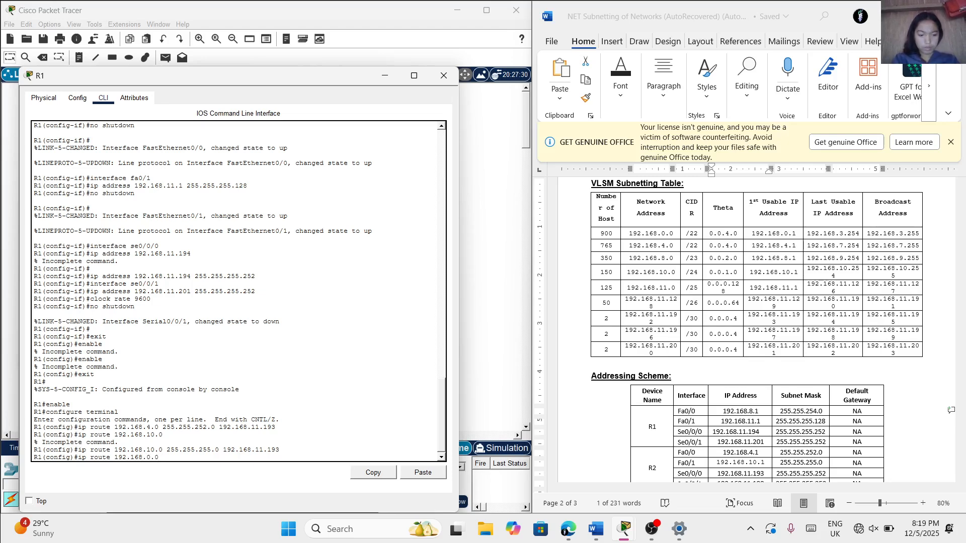
{"action": "type", "text": "255.255,2"}
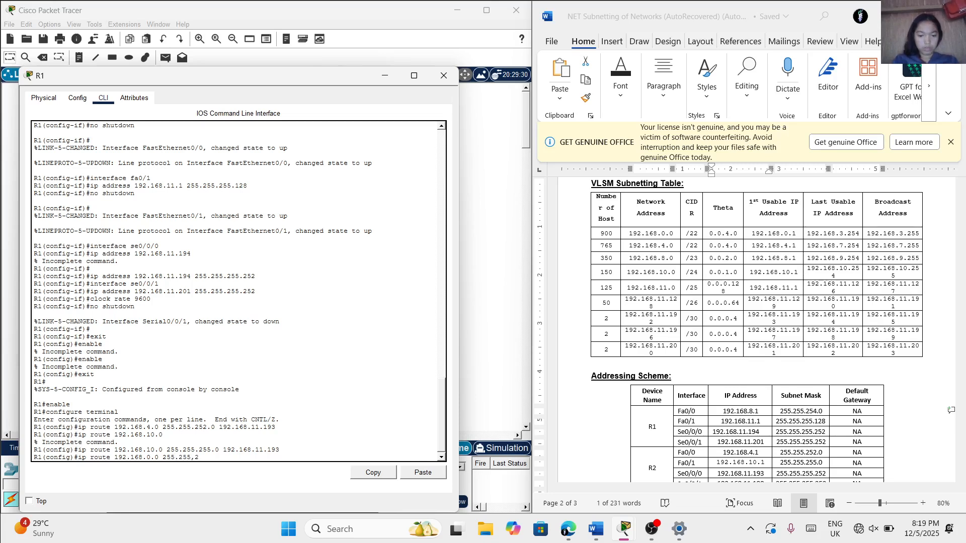
{"action": "type", "text": "52.0"}
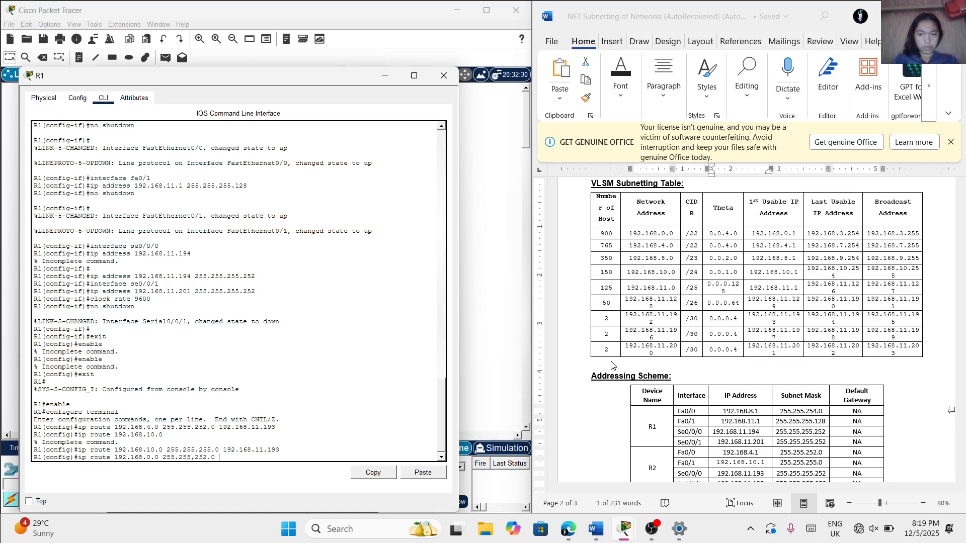
Examine the Word document's network diagram, VLSM Subnetting Table and Addressing Scheme for R3's serial address facing R1
{"action": "scroll", "coordinate": [626, 405], "scroll_direction": "down", "scroll_amount": 1}
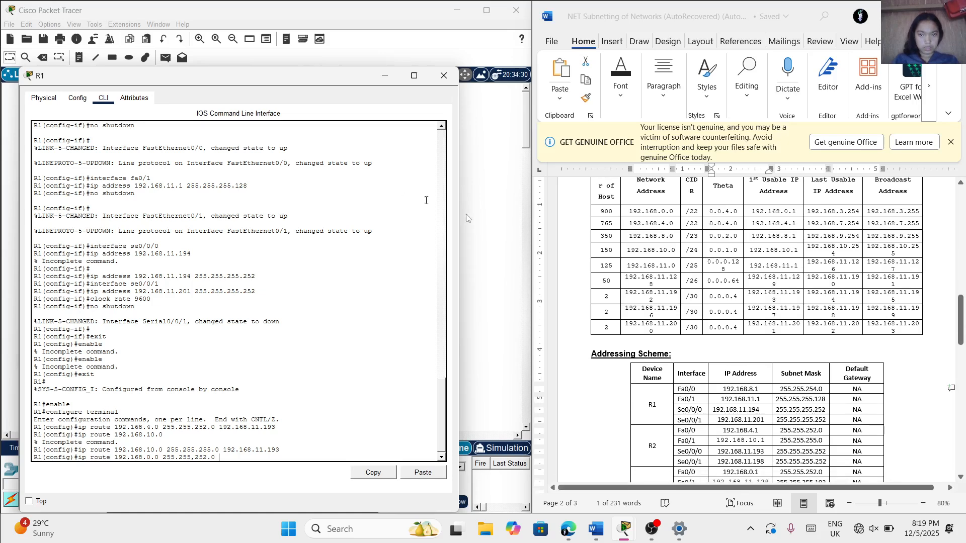
{"action": "scroll", "coordinate": [625, 271], "scroll_direction": "up", "scroll_amount": 10}
{"action": "scroll", "coordinate": [625, 271], "scroll_direction": "up", "scroll_amount": 6}
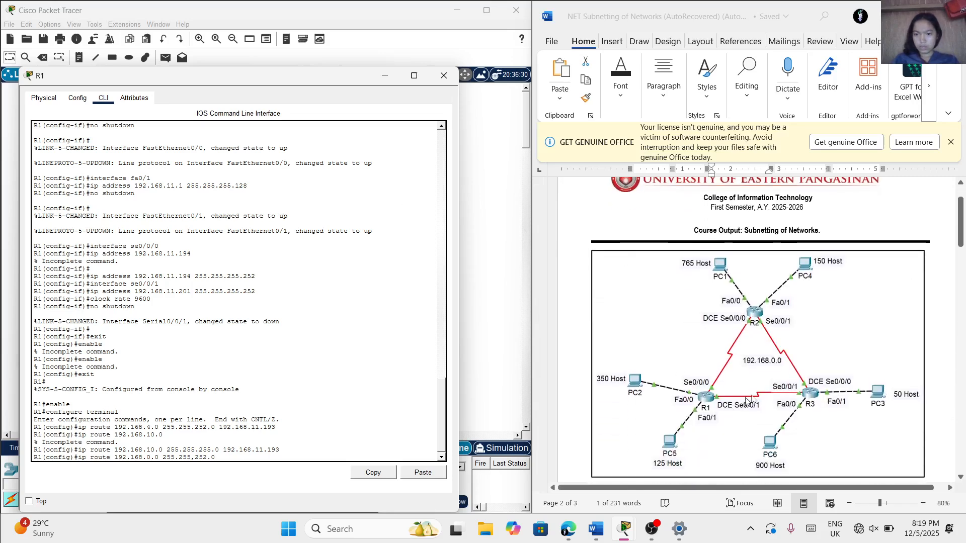
{"action": "scroll", "coordinate": [785, 392], "scroll_direction": "down", "scroll_amount": 6}
{"action": "scroll", "coordinate": [789, 402], "scroll_direction": "down", "scroll_amount": 10}
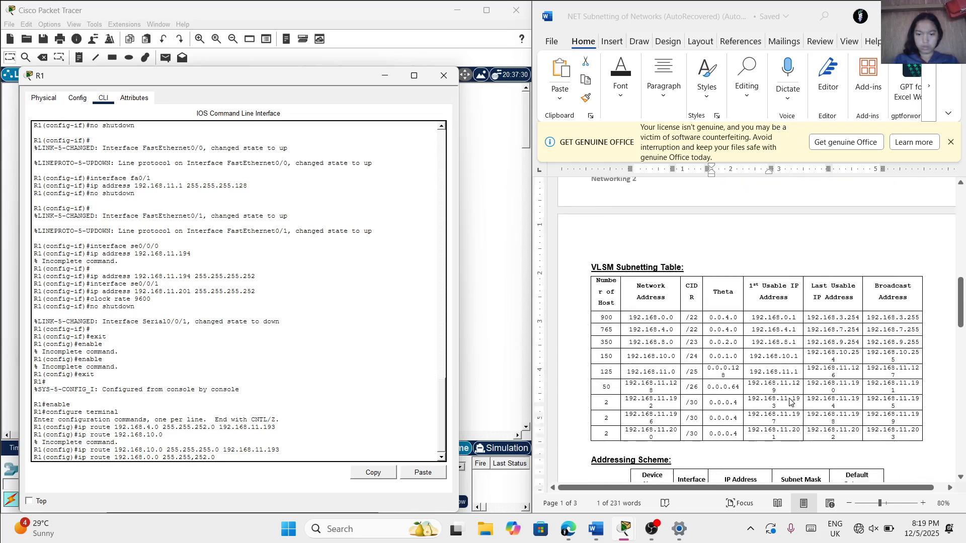
{"action": "scroll", "coordinate": [790, 401], "scroll_direction": "down", "scroll_amount": 1}
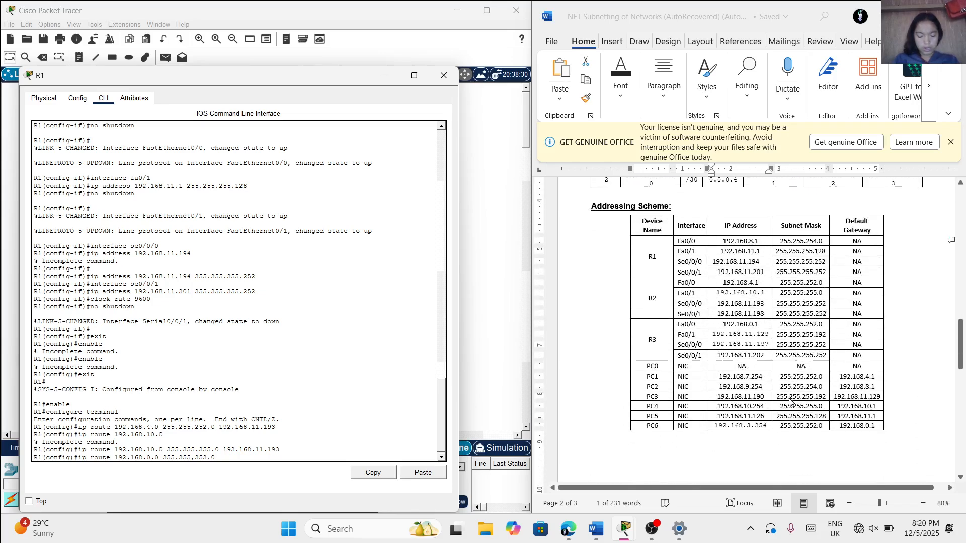
{"action": "scroll", "coordinate": [790, 401], "scroll_direction": "down", "scroll_amount": 1}
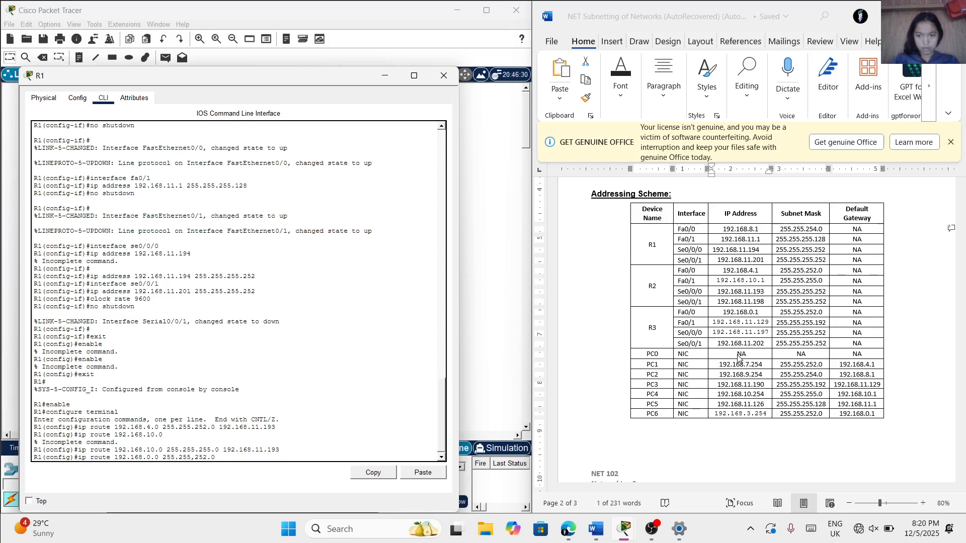
Try to complete R1's static route to 192.168.0.0 with next-hop address 192.168.11.202, keeping the mask written as 255.255,252.0
{"action": "type", "text": "19"}
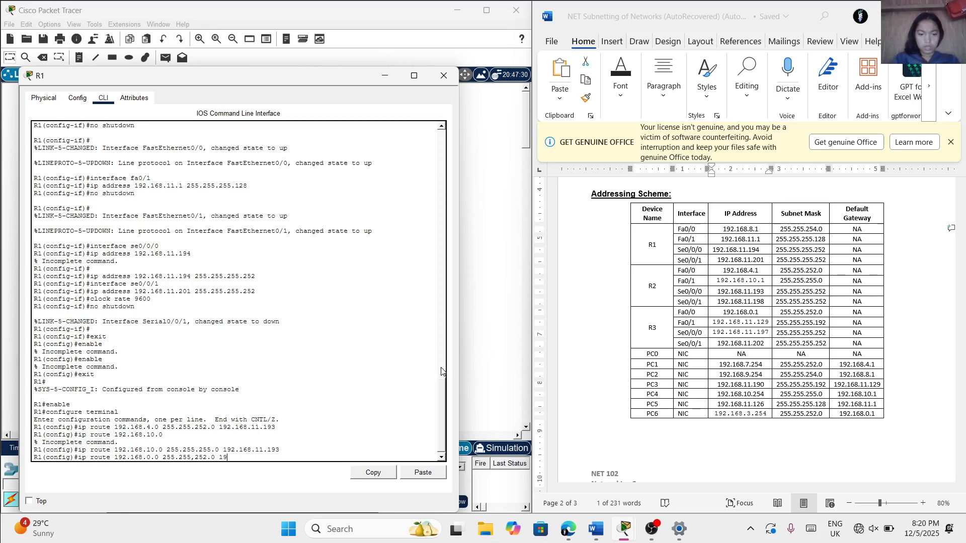
{"action": "type", "text": "2.168"}
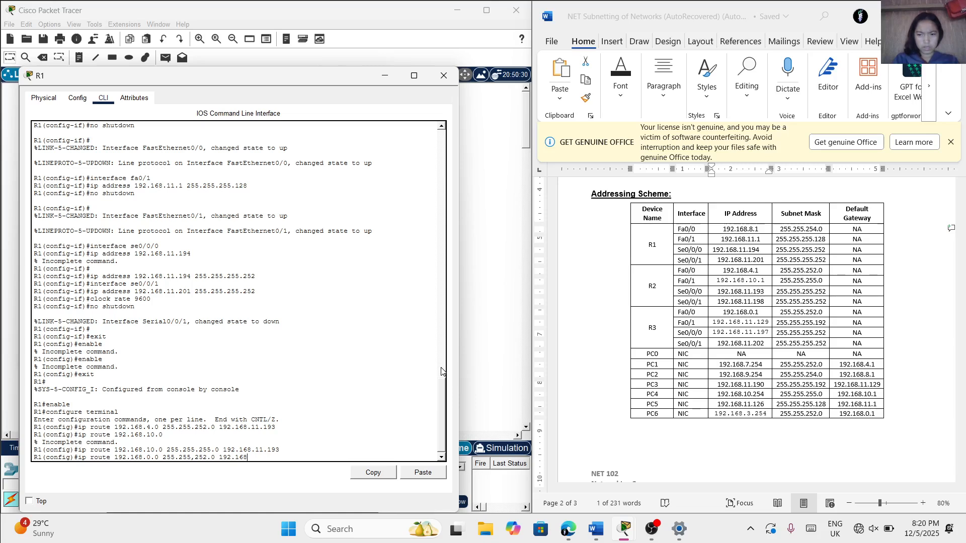
{"action": "type", "text": ".11.202"}
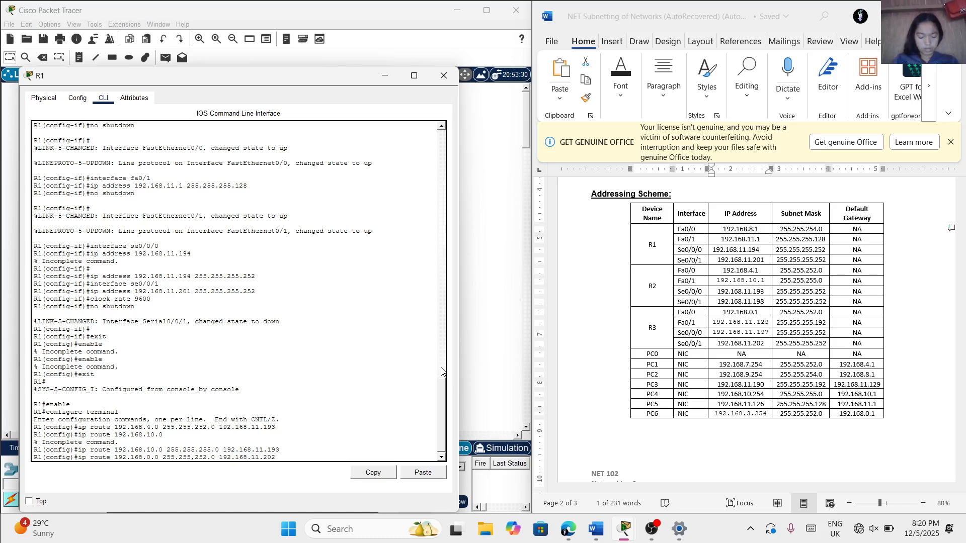
{"action": "key", "text": "Return"}
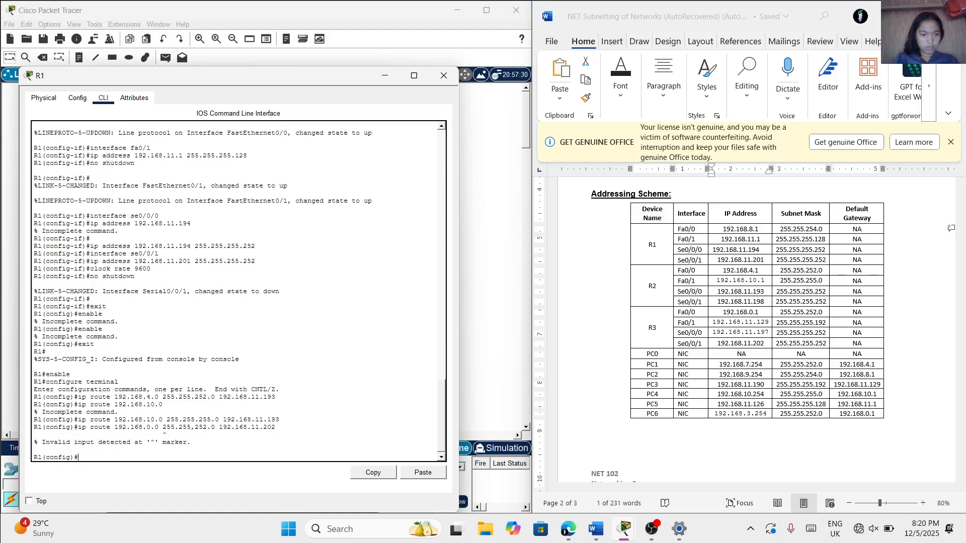
Add a static route on R1 to 192.168.0.0 with subnet mask 255.255.252.0 and next-hop address 192.168.11.202
{"action": "type", "text": "ip"}
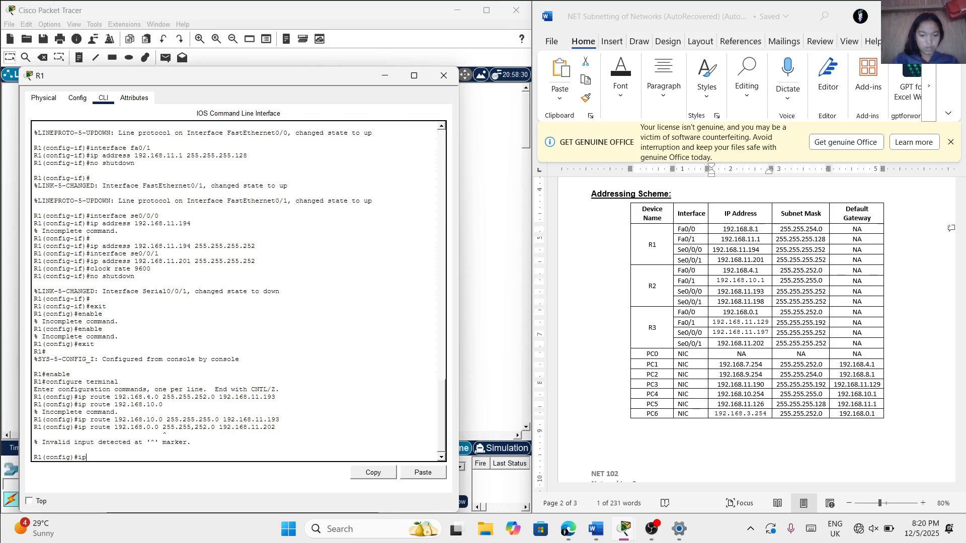
{"action": "type", "text": " route "}
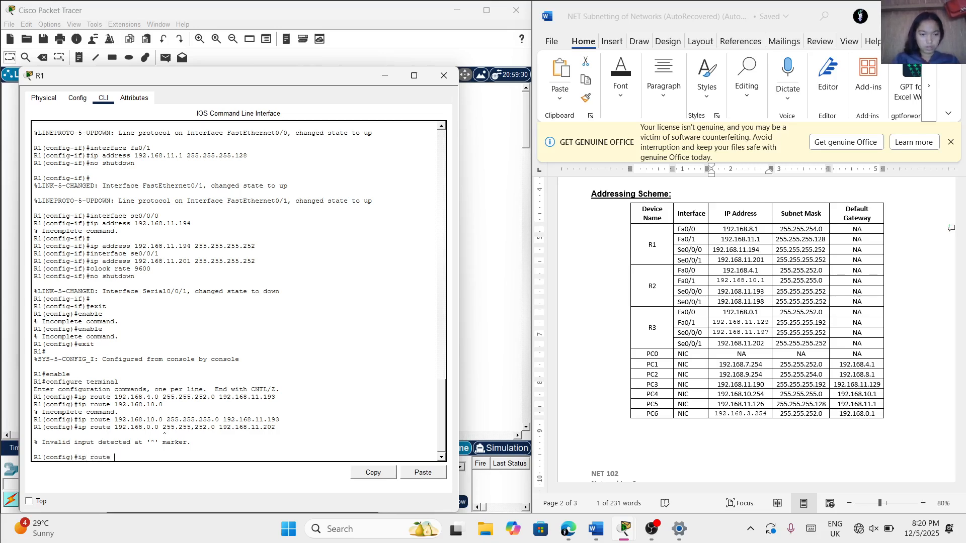
{"action": "type", "text": "192.168."}
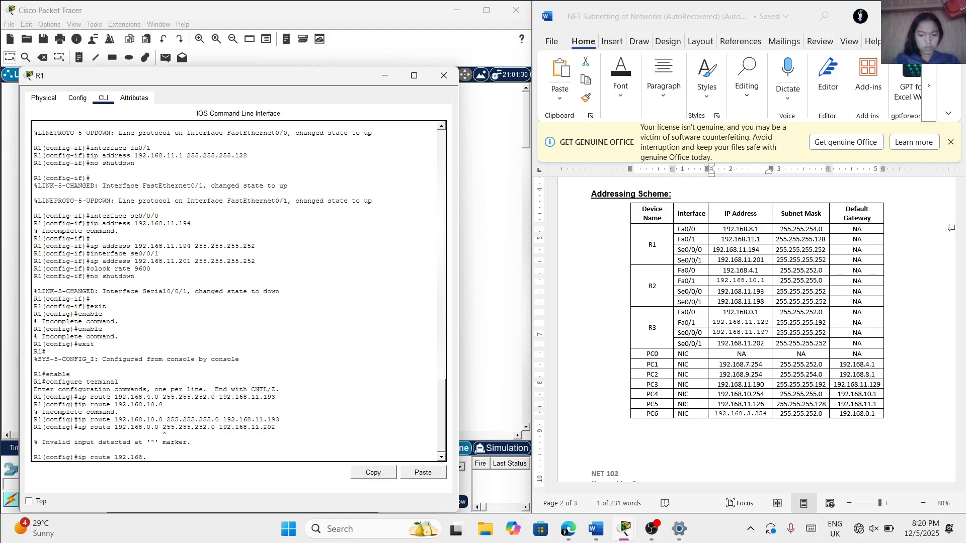
{"action": "type", "text": "0.0 255.2"}
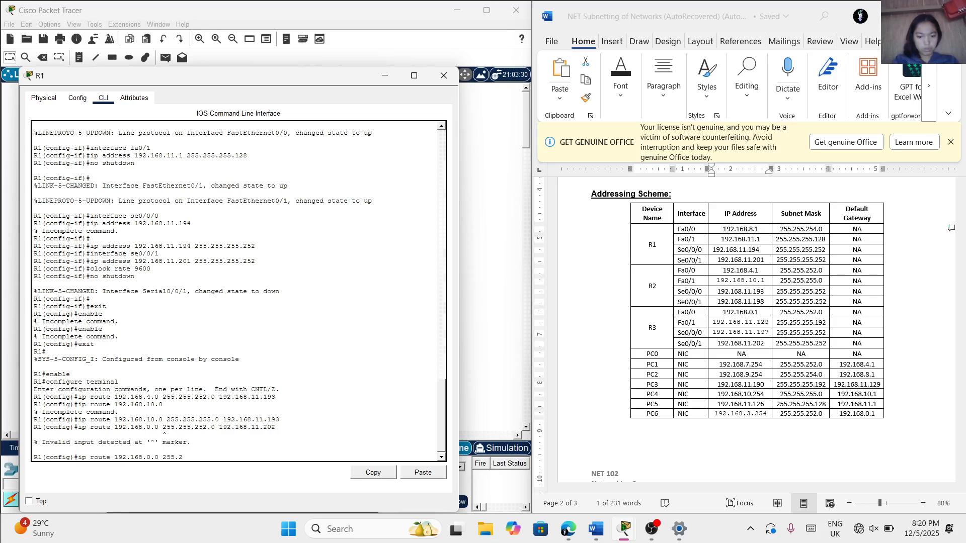
{"action": "type", "text": "55.252.0 192.168"}
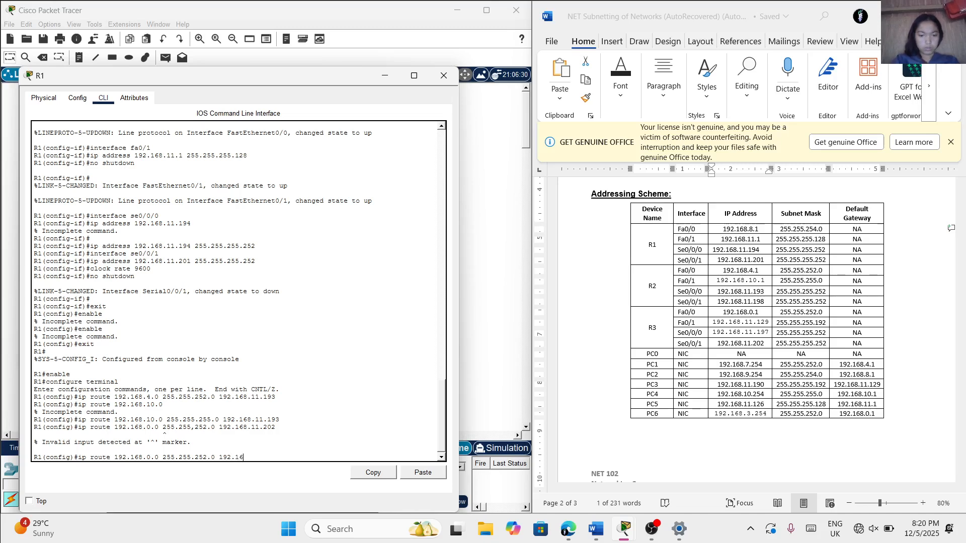
{"action": "type", "text": ".11.20"}
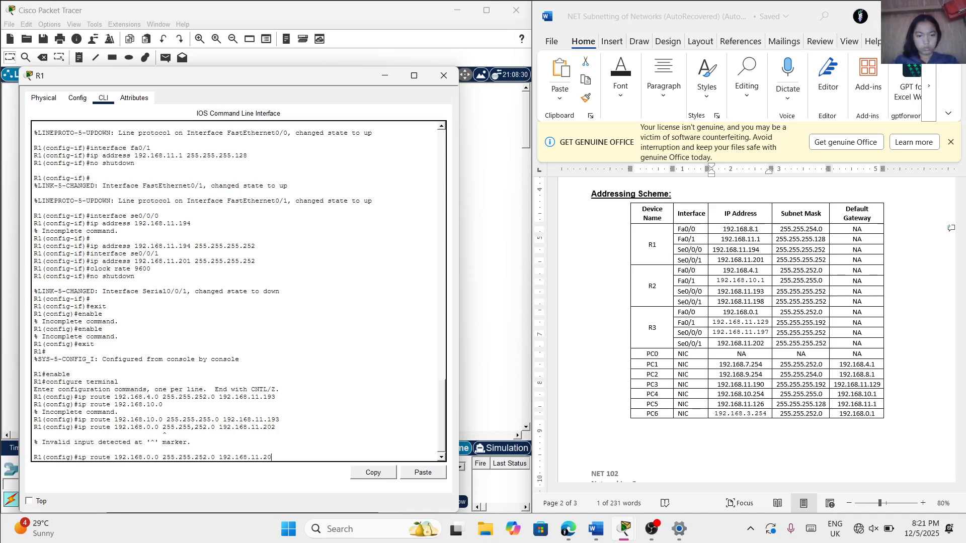
{"action": "type", "text": "2"}
{"action": "key", "text": "Return"}
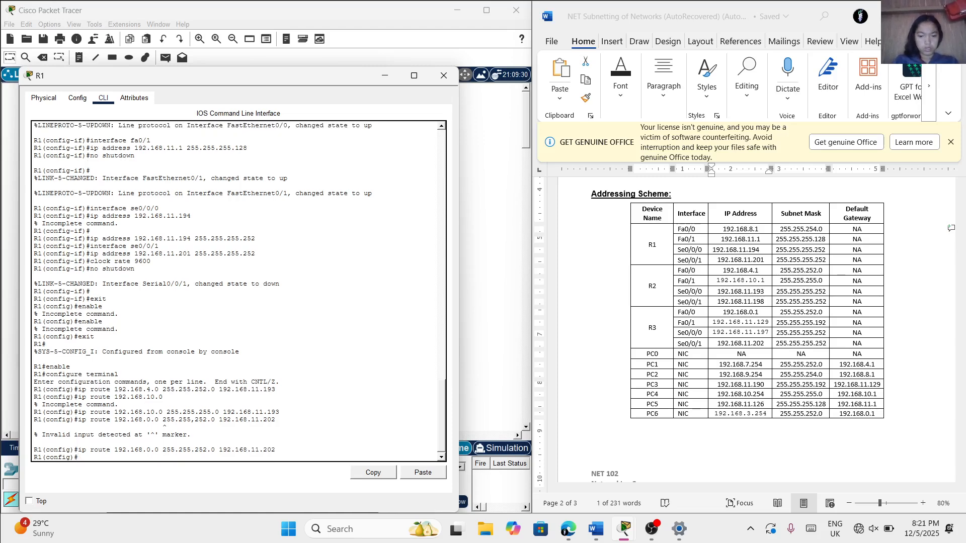
{"action": "type", "text": "ip route"}
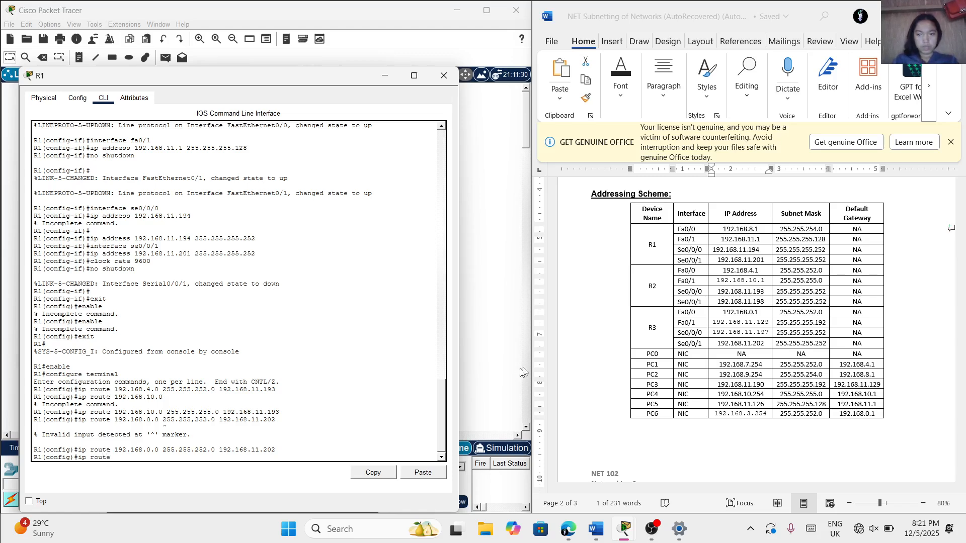
Begin a static route command on R1 with destination network 192.168.11.128 from the Word document's VLSM Subnetting Table
{"action": "scroll", "coordinate": [589, 341], "scroll_direction": "up", "scroll_amount": 6}
{"action": "scroll", "coordinate": [589, 341], "scroll_direction": "up", "scroll_amount": 7}
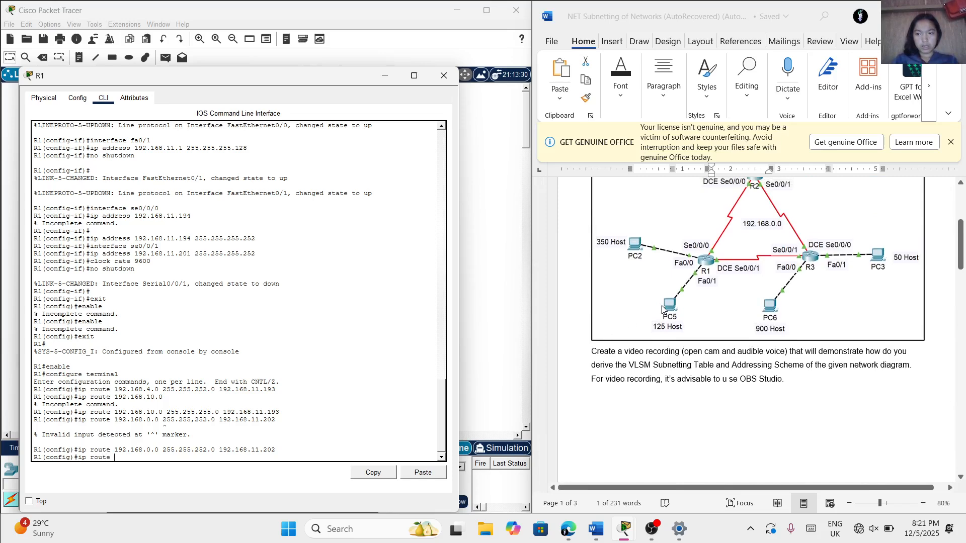
{"action": "scroll", "coordinate": [664, 309], "scroll_direction": "down", "scroll_amount": 7}
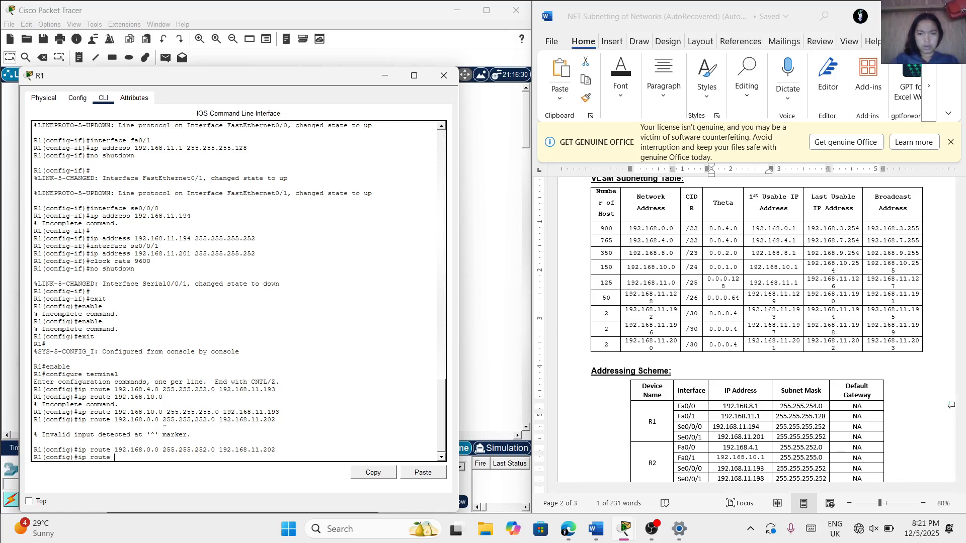
{"action": "type", "text": "192."}
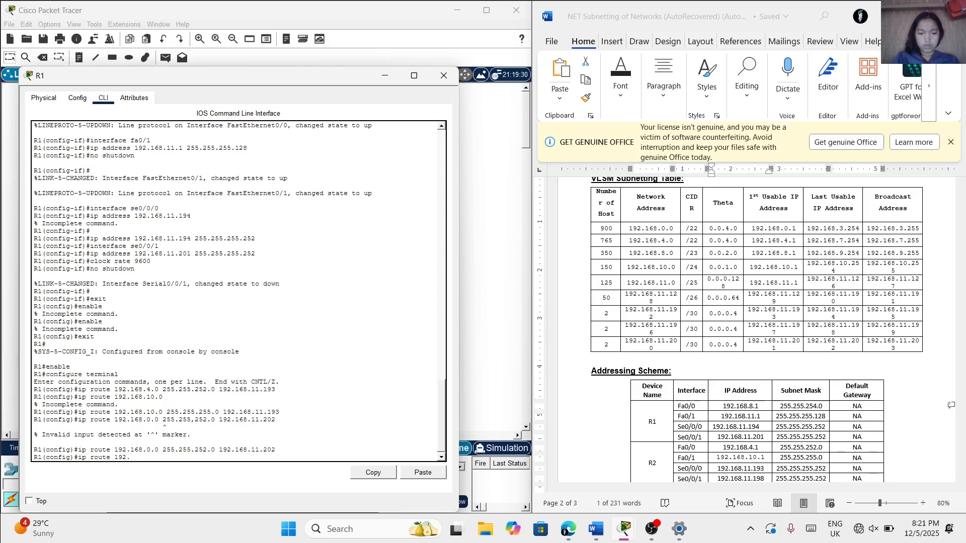
{"action": "type", "text": "168.1"}
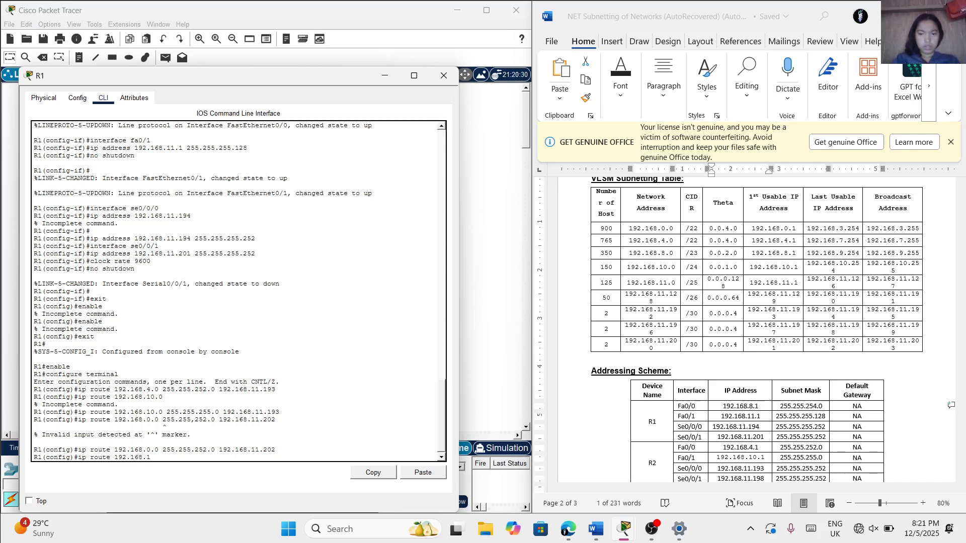
{"action": "type", "text": "1.12"}
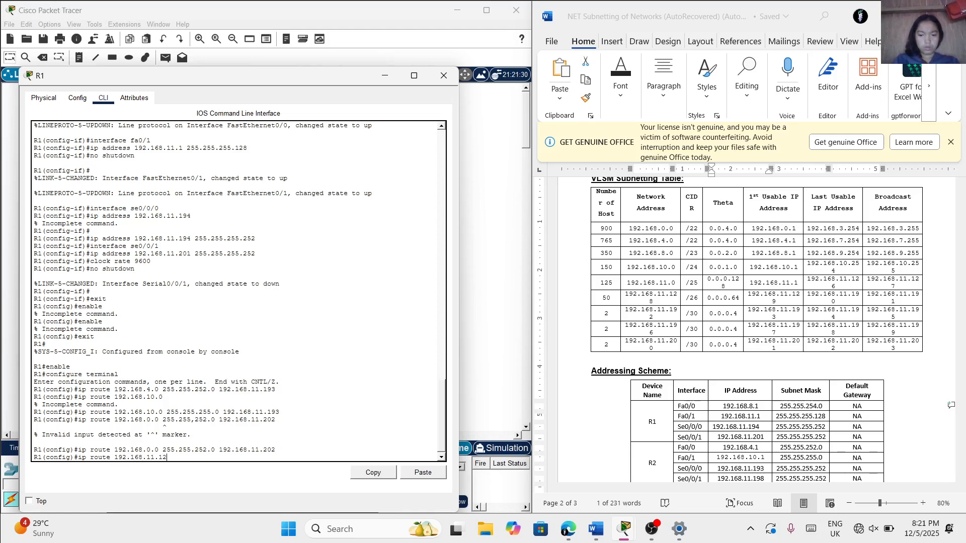
{"action": "type", "text": "8"}
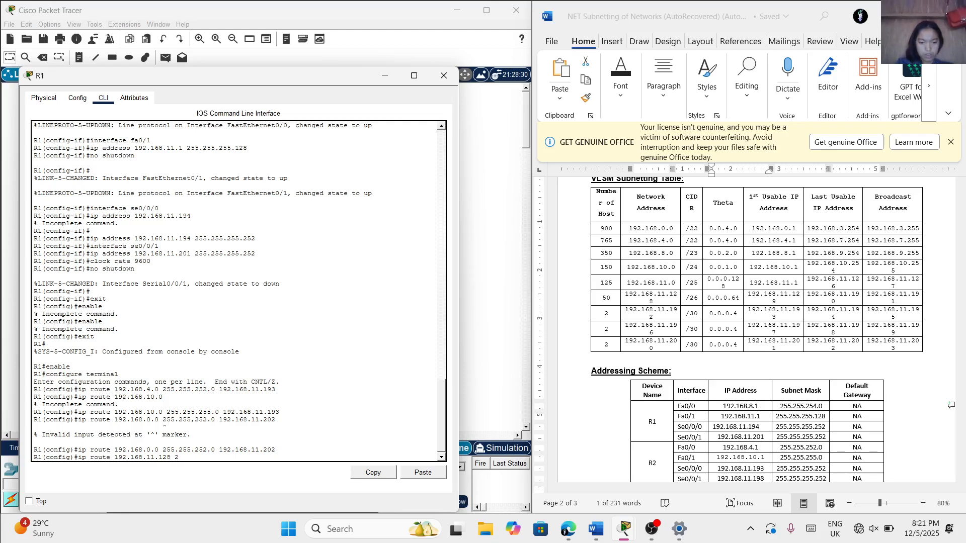
Complete R1's static route to 192.168.11.128 with subnet mask 255.255.255.192 and next-hop address 192.168.11.202
{"action": "type", "text": "255.255"}
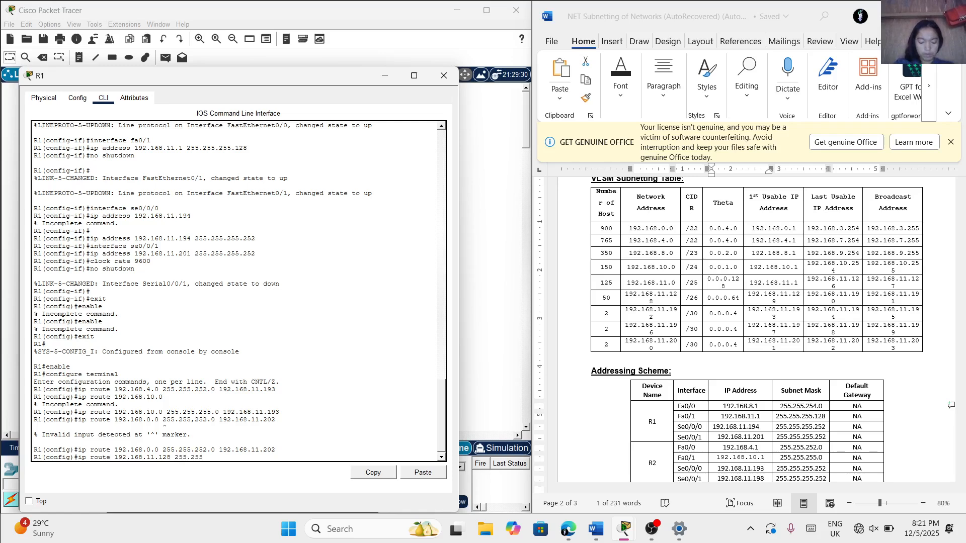
{"action": "type", "text": "."}
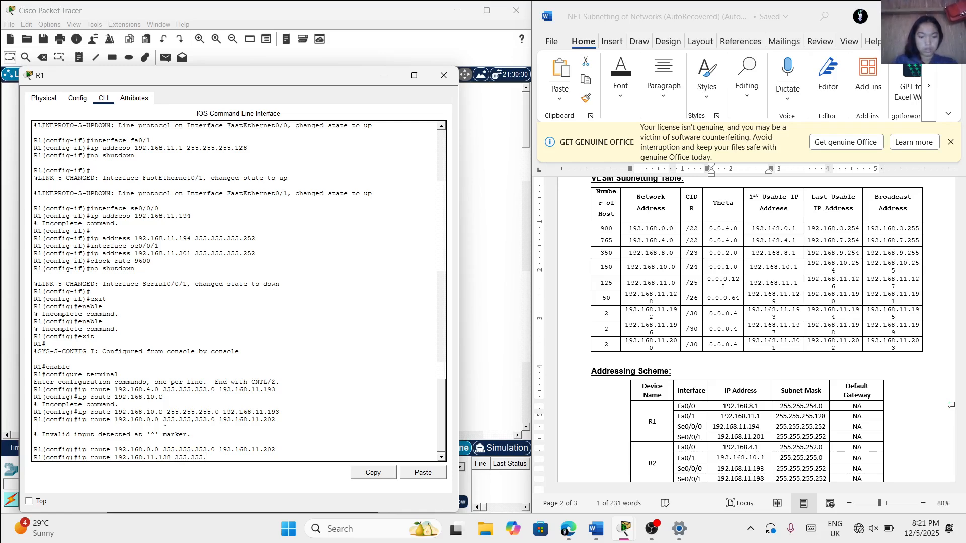
{"action": "type", "text": "255.192"}
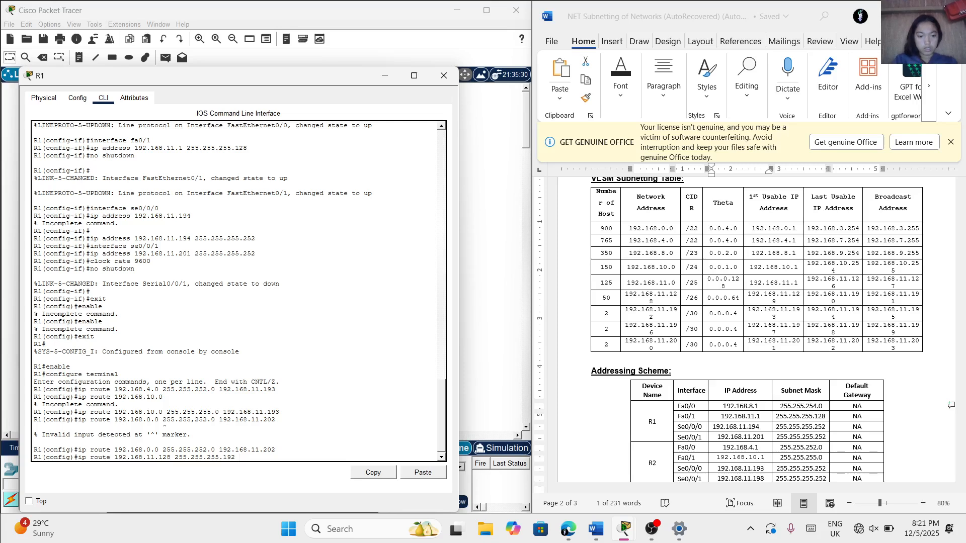
{"action": "type", "text": "19"}
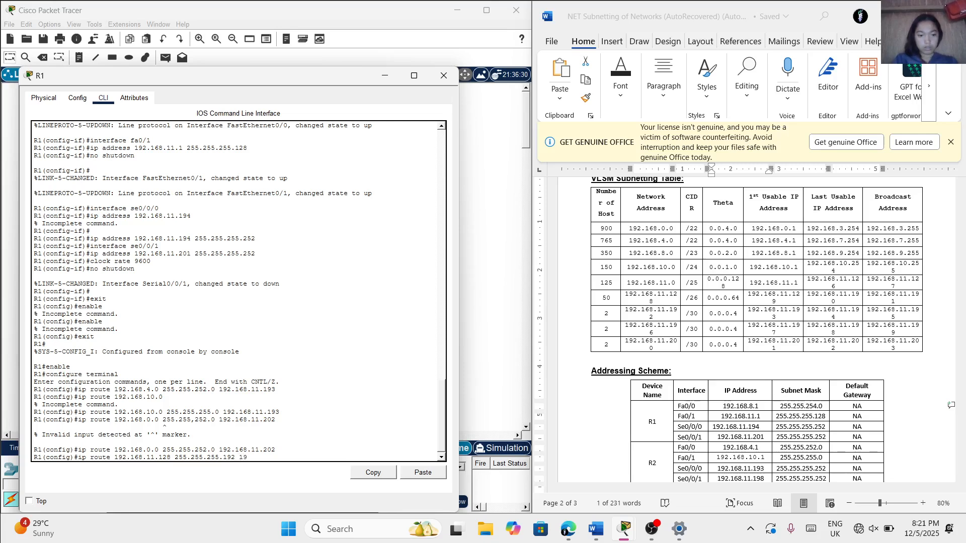
{"action": "type", "text": "2.1"}
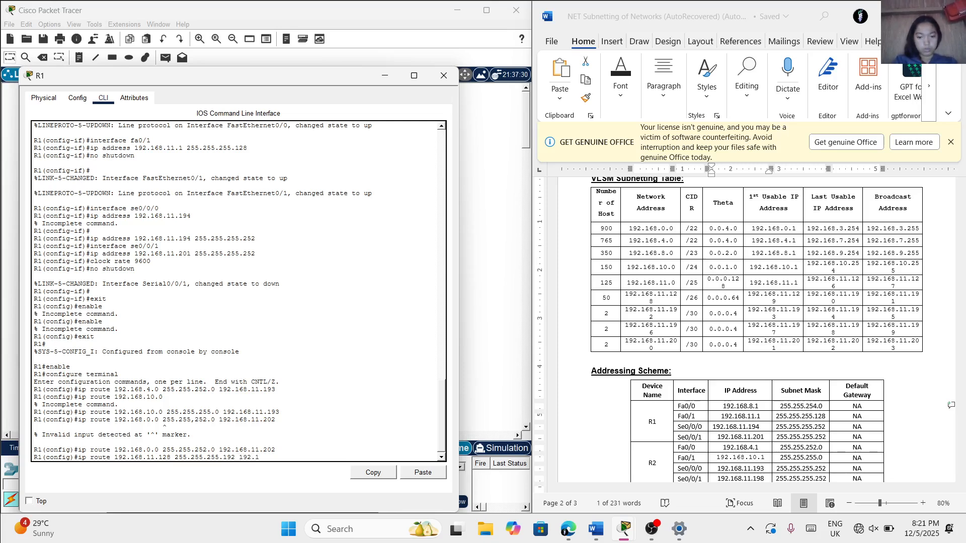
{"action": "type", "text": "68.11"}
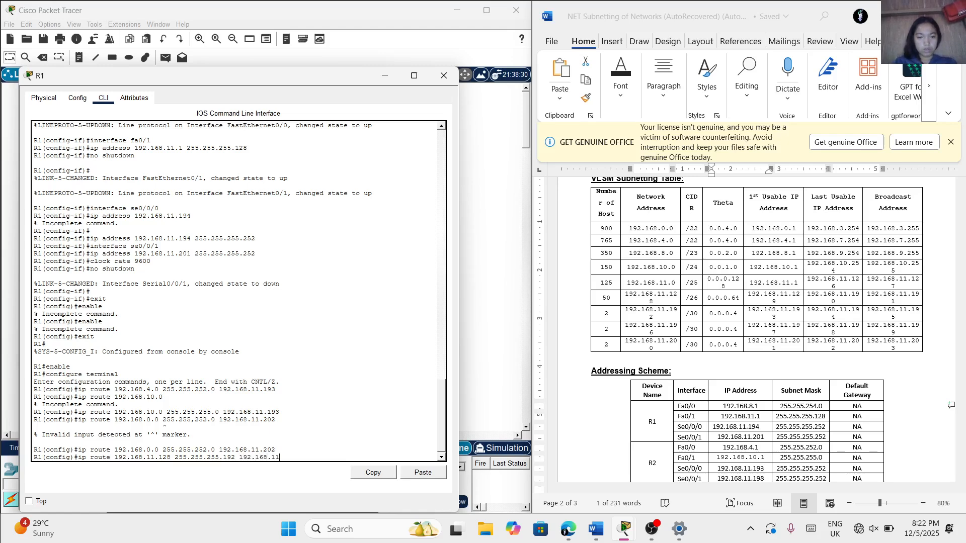
{"action": "type", "text": ".202"}
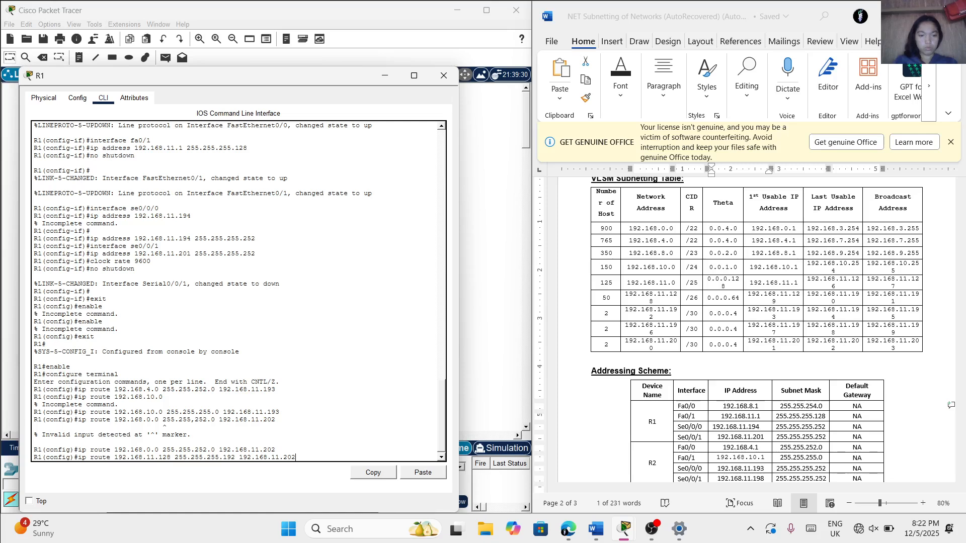
{"action": "key", "text": "Return"}
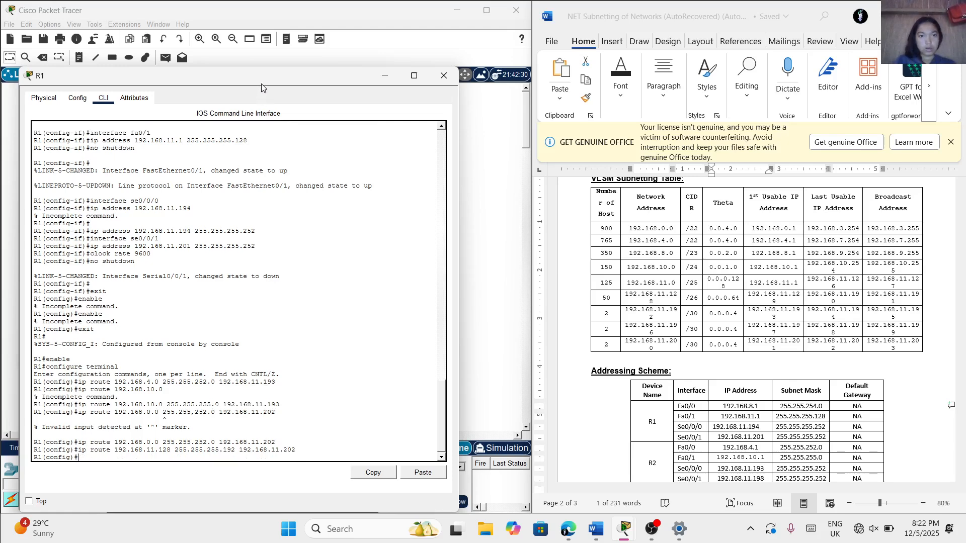
Begin a default route command on R1 with destination network 0.0.0.0 and subnet mask 0.0.0.0
{"action": "left_click_drag", "start_coordinate": [262, 83], "coordinate": [286, 77]}
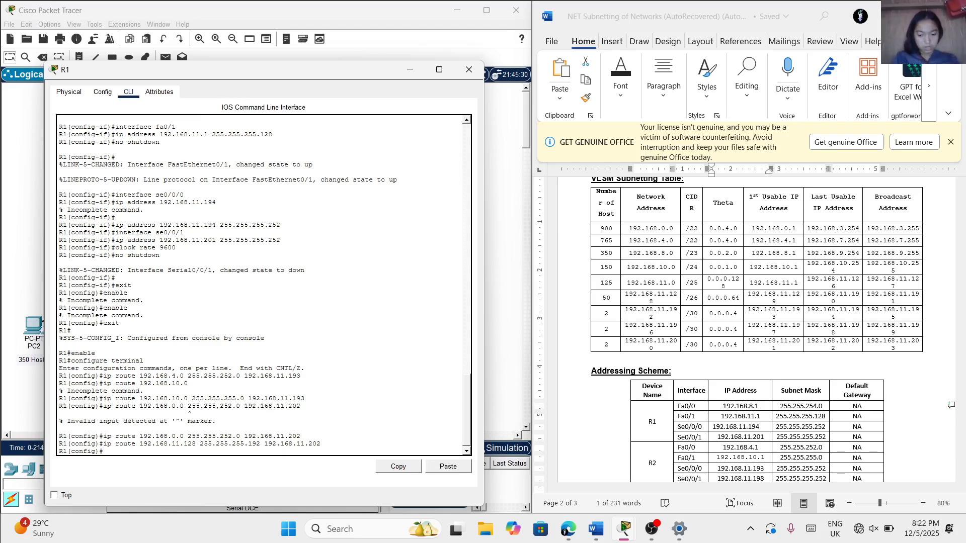
{"action": "type", "text": "ip rou"}
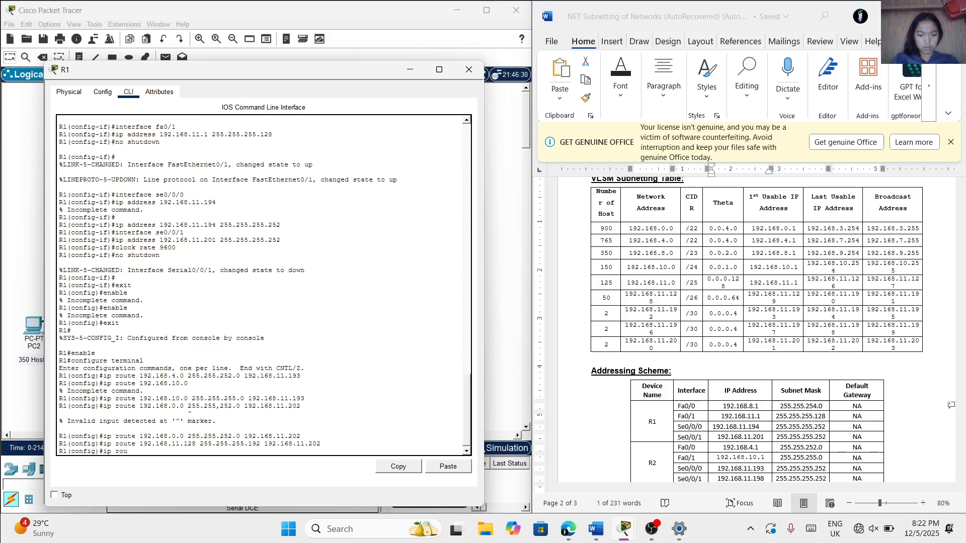
{"action": "type", "text": "te 0."}
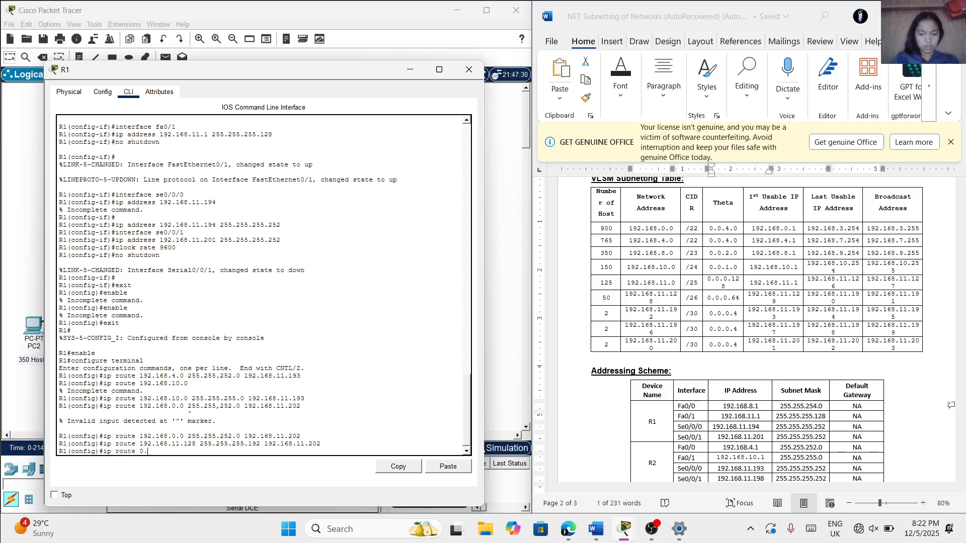
{"action": "type", "text": "0.0.0 0.00000.0"}
{"action": "key", "text": "BackSpace"}
{"action": "key", "text": "BackSpace"}
{"action": "key", "text": "BackSpace"}
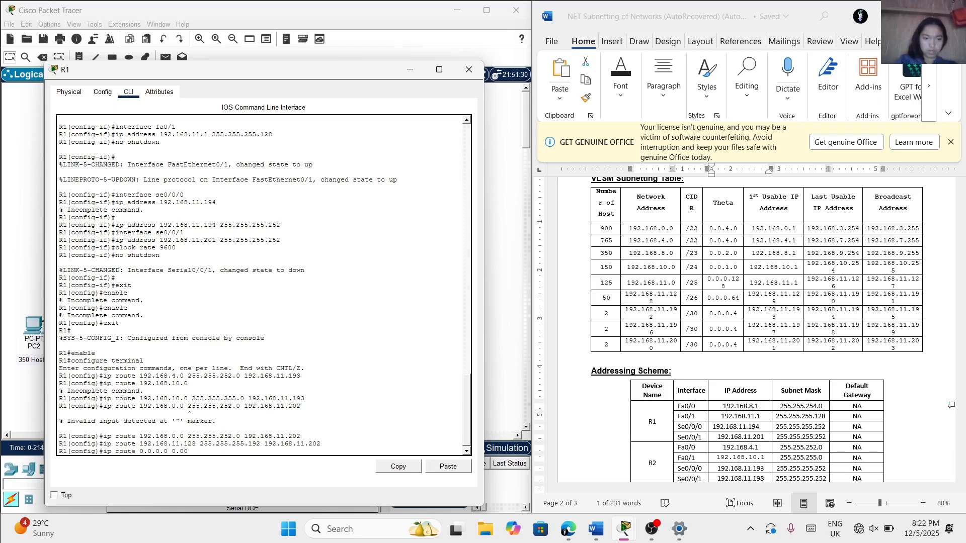
{"action": "key", "text": "BackSpace"}
{"action": "type", "text": ".0."}
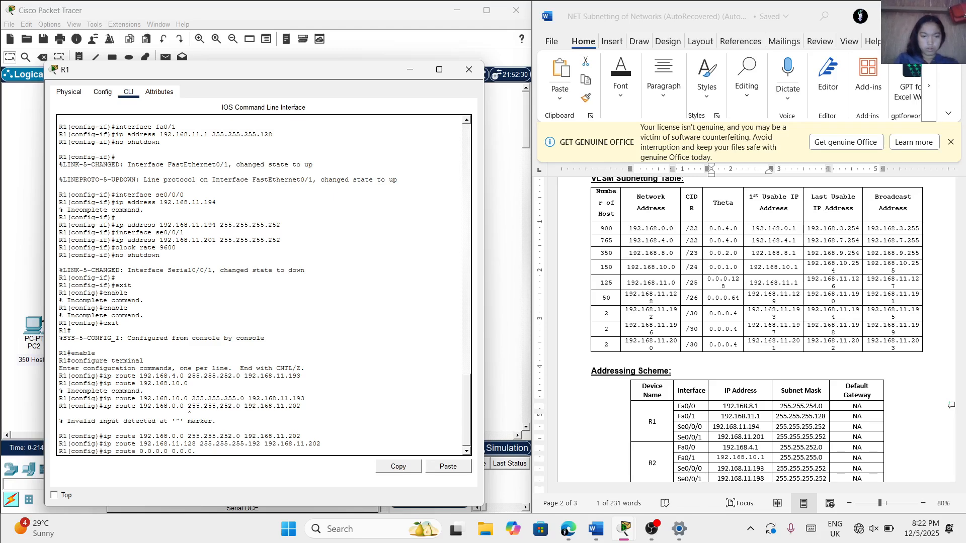
{"action": "type", "text": "0"}
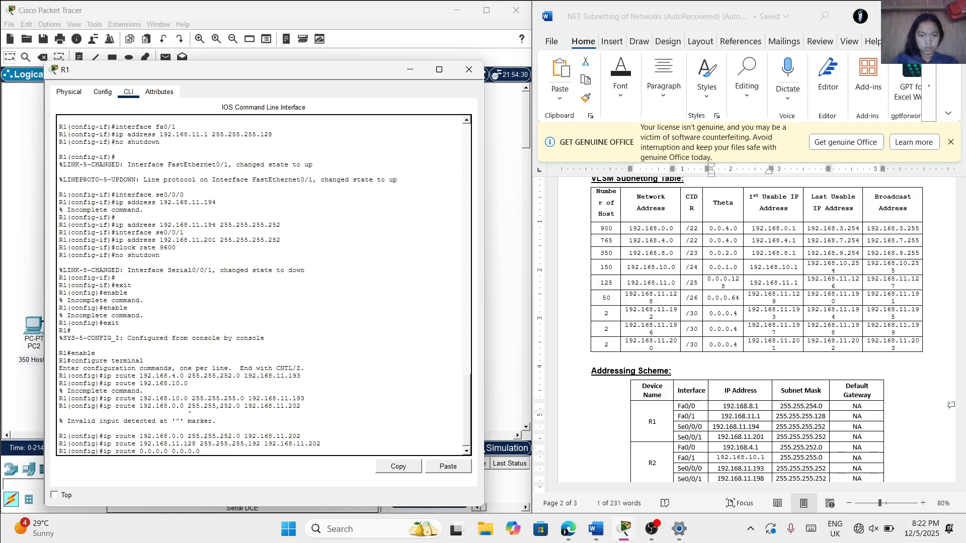
{"action": "type", "text": " 192."}
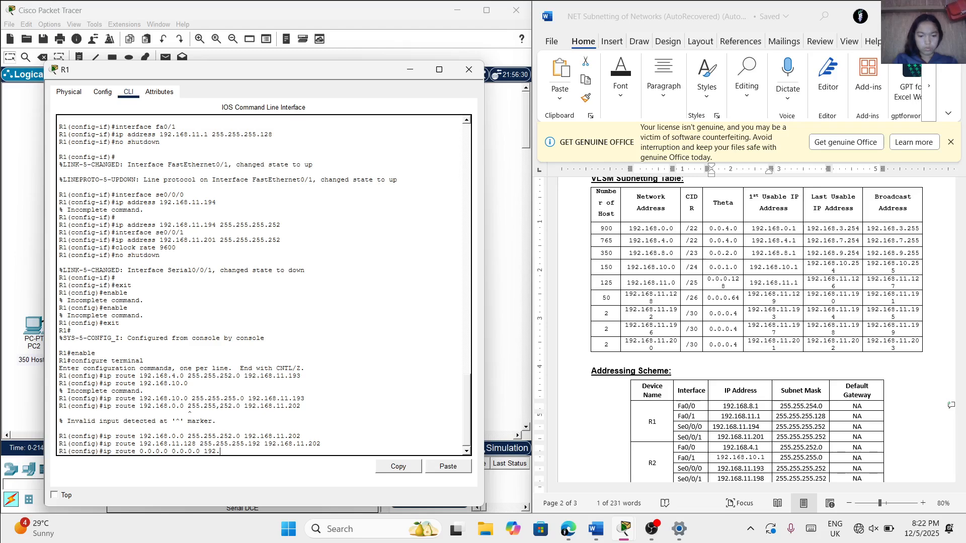
{"action": "type", "text": "168"}
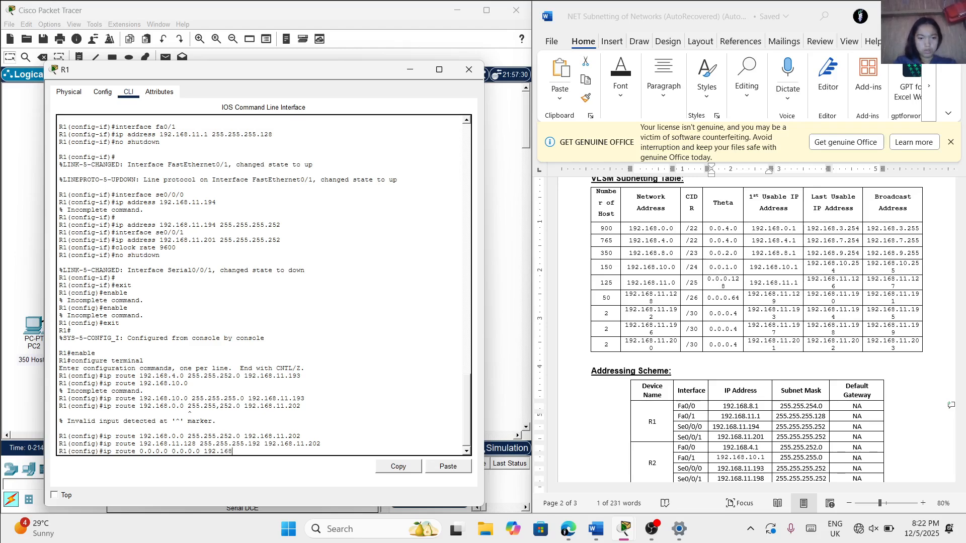
{"action": "type", "text": ".11.193"}
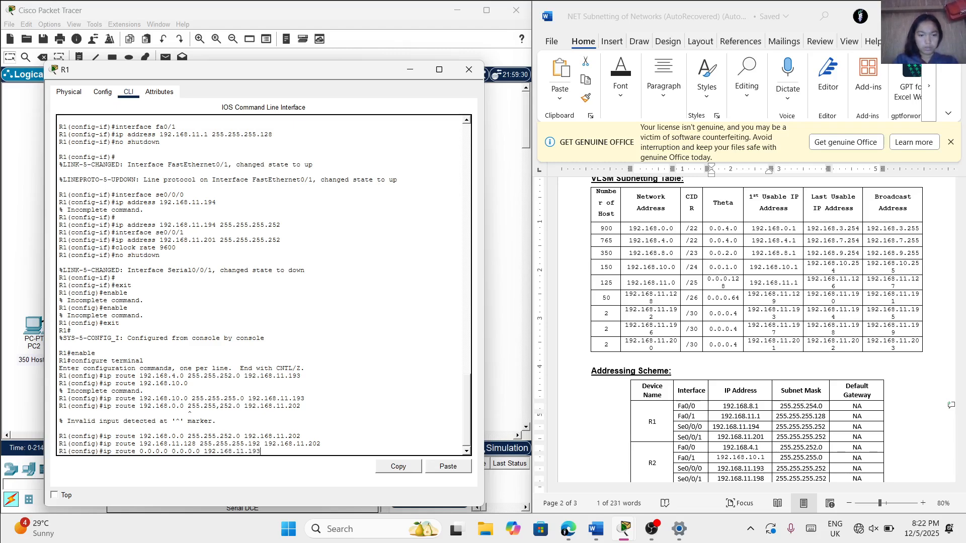
Complete R1's default route with next-hop address 192.168.11.193
{"action": "key", "text": "Return"}
Begin a second default route command on R1 with network 0.0.0.0, mask 0.0.0.0 and a next-hop address starting with 192
{"action": "type", "text": "ig)#"}
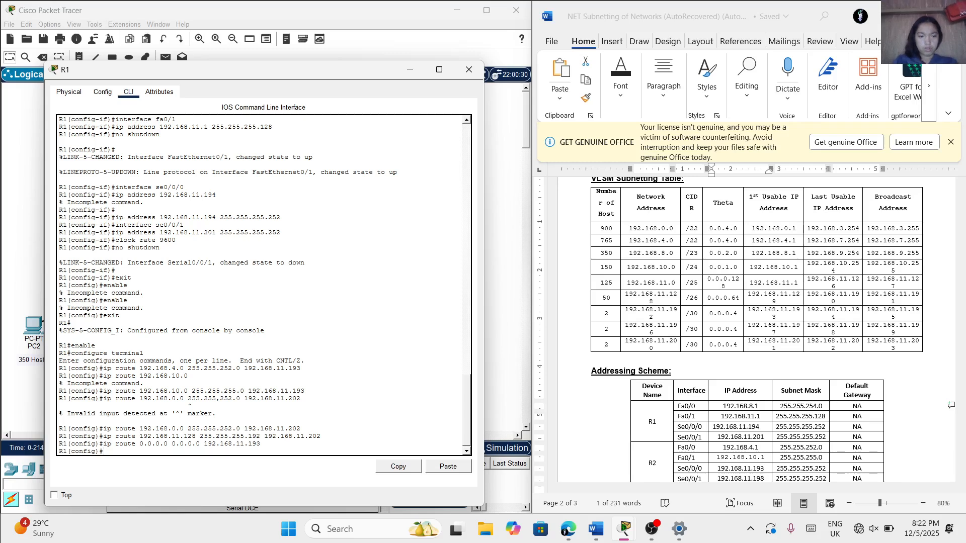
{"action": "type", "text": "ip route 0.0"}
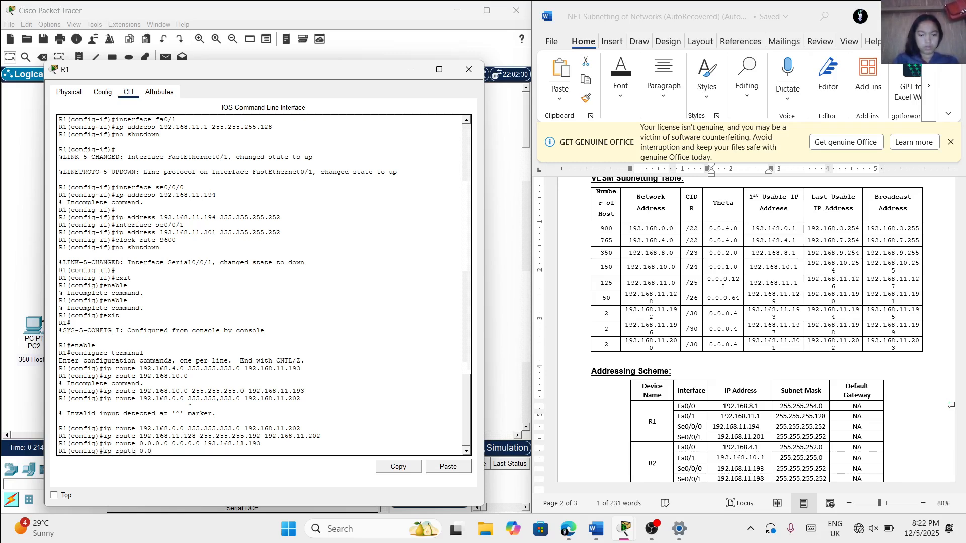
{"action": "type", "text": ".0.0 0.0.0.0 192.168.11.202"}
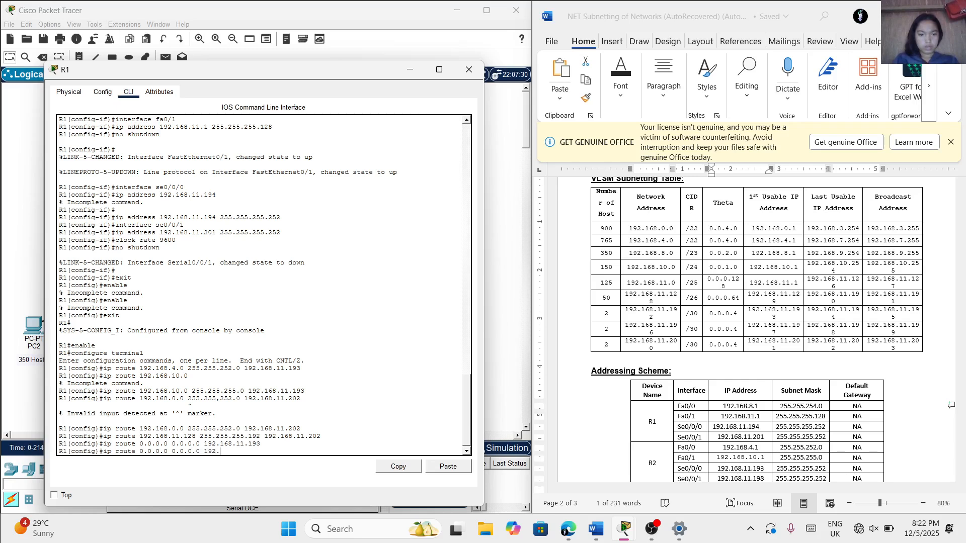
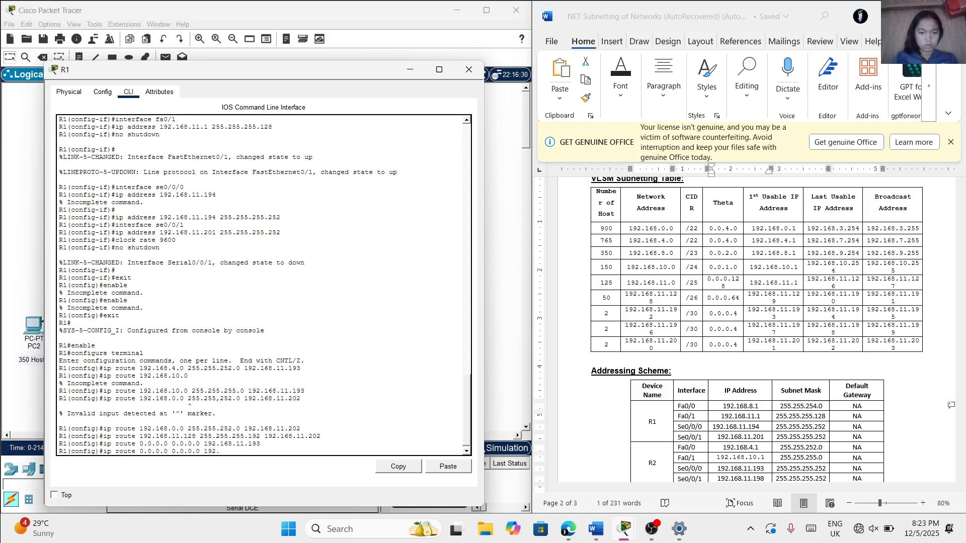
Complete R1's second default route with next-hop address 192.168.11.202
{"action": "type", "text": ".168"}
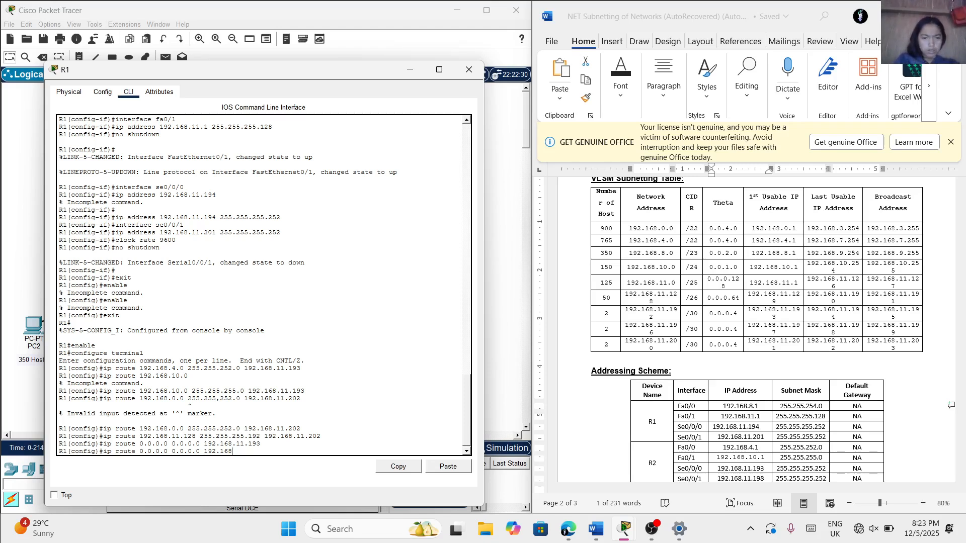
{"action": "type", "text": ".1"}
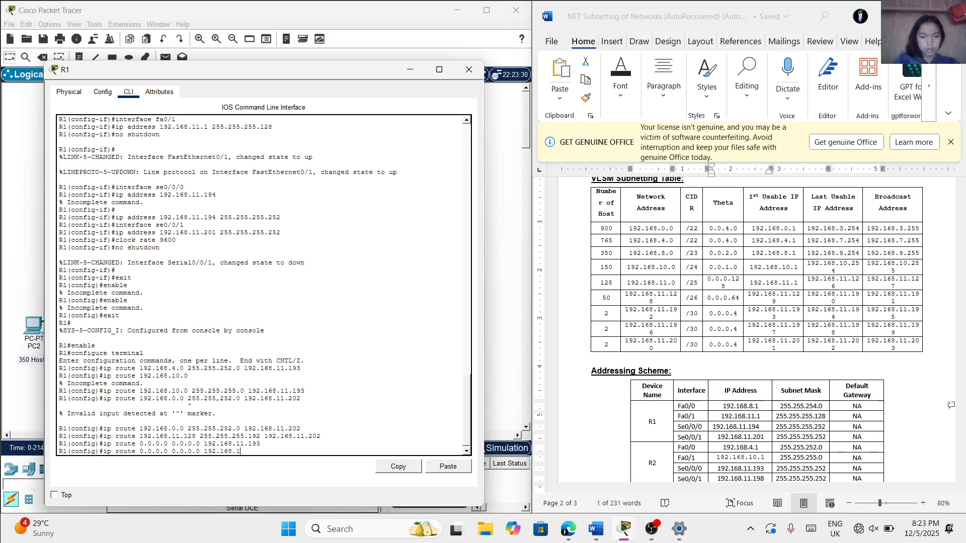
{"action": "type", "text": "1."}
{"action": "type", "text": "202"}
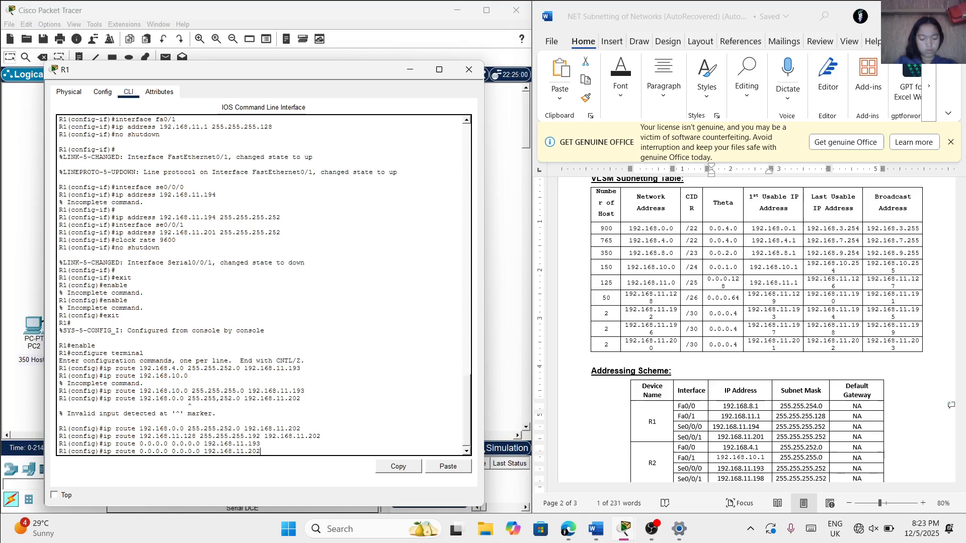
{"action": "key", "text": "Return"}
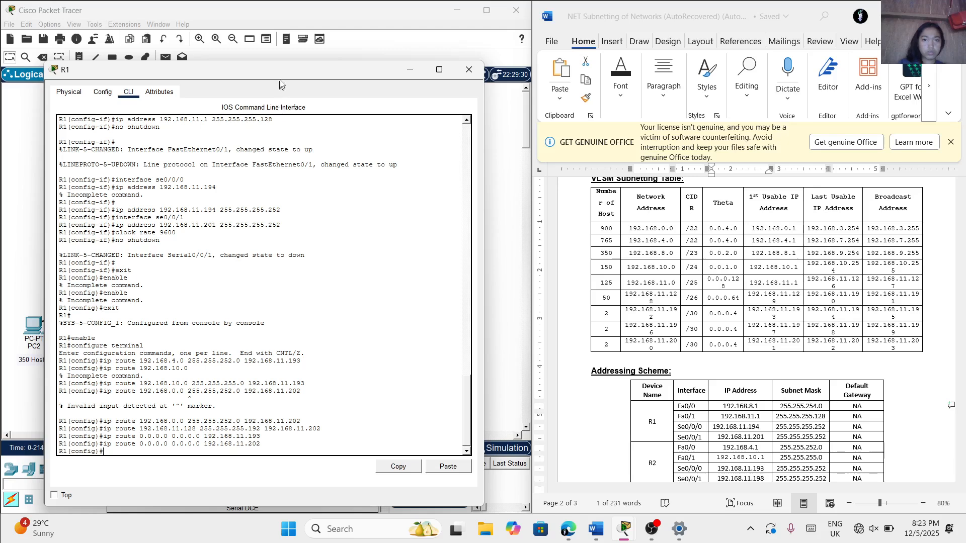
Move R1's window clear of the topology and open router R2's command-line interface
{"action": "left_click_drag", "start_coordinate": [276, 75], "coordinate": [406, 90]}
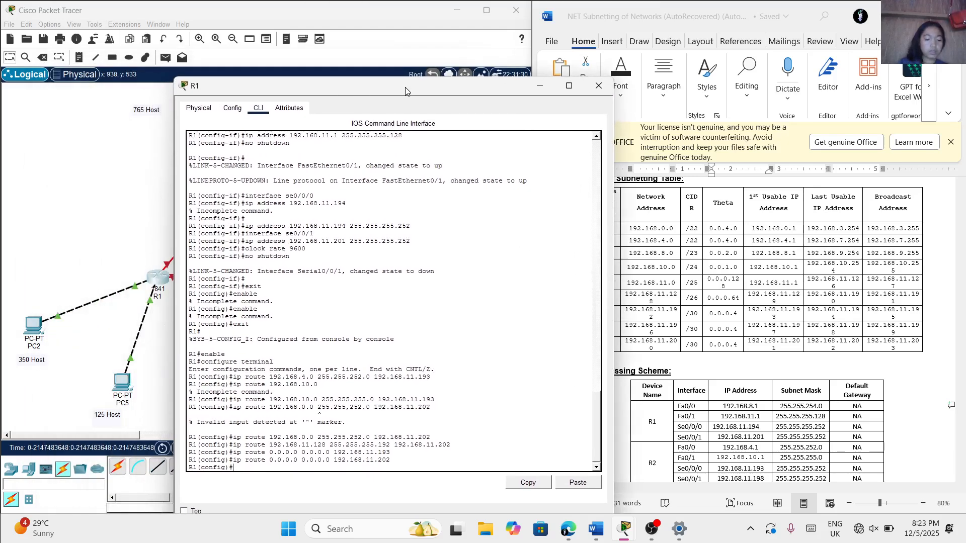
{"action": "left_click_drag", "start_coordinate": [427, 86], "coordinate": [540, 88]}
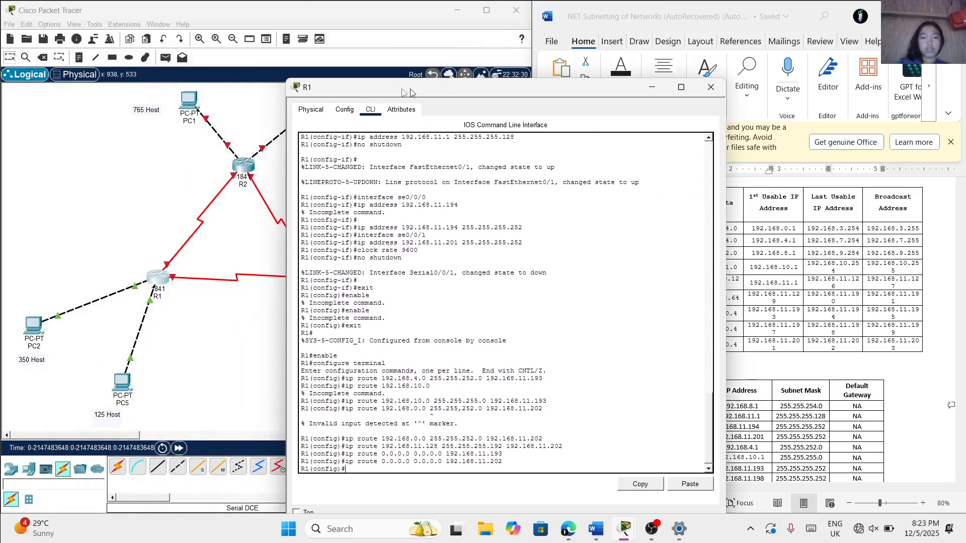
{"action": "left_click", "coordinate": [150, 212]}
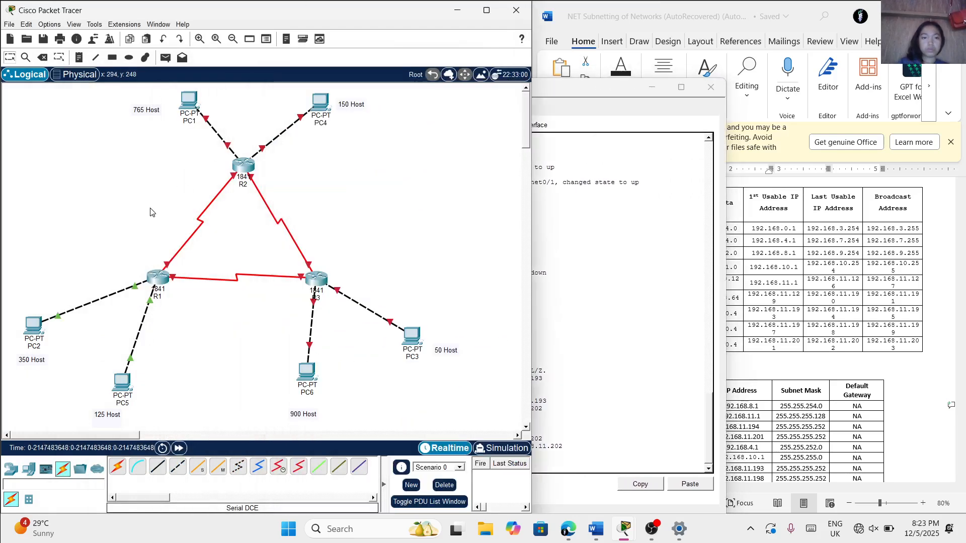
{"action": "left_click", "coordinate": [239, 168]}
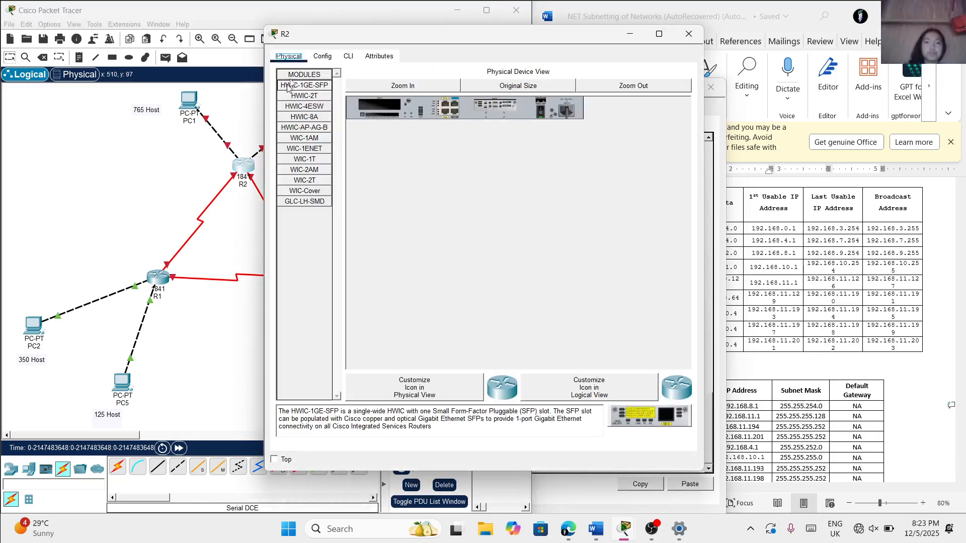
{"action": "left_click", "coordinate": [347, 56]}
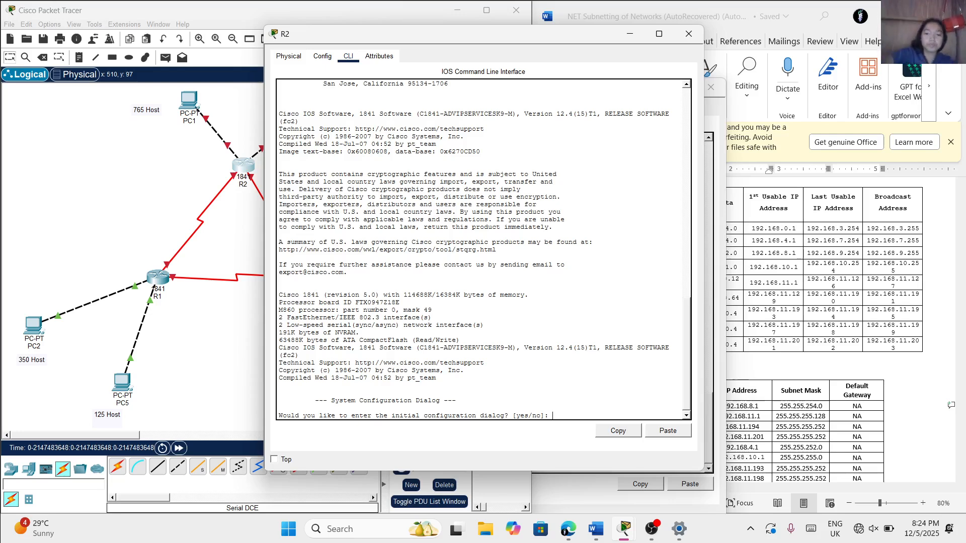
{"action": "mouse_move", "coordinate": [643, 531]}
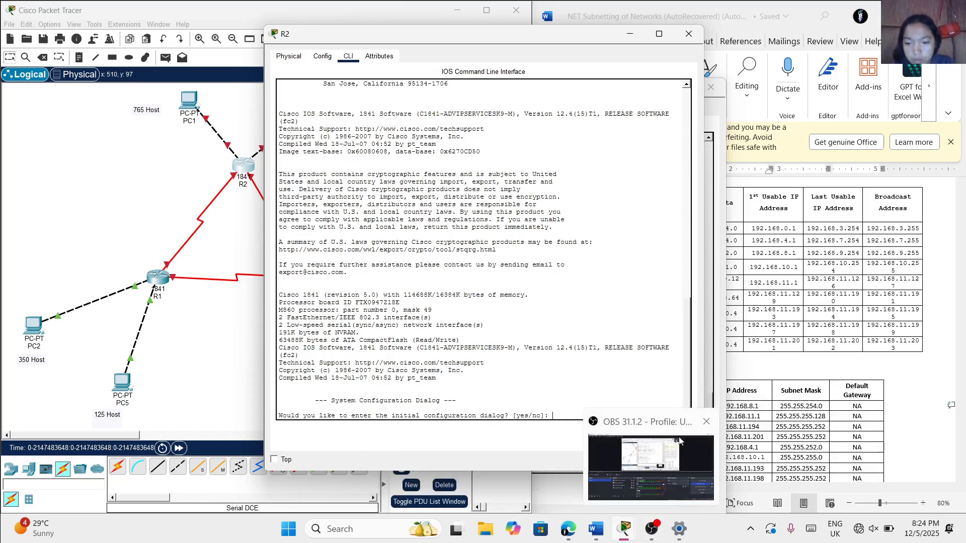
{"action": "mouse_move", "coordinate": [679, 441]}
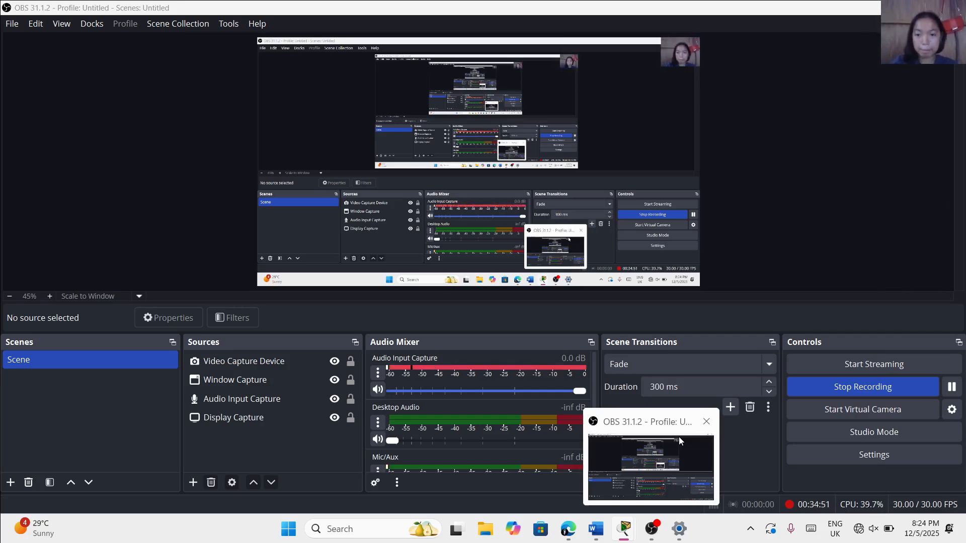
{"action": "left_click", "coordinate": [678, 437]}
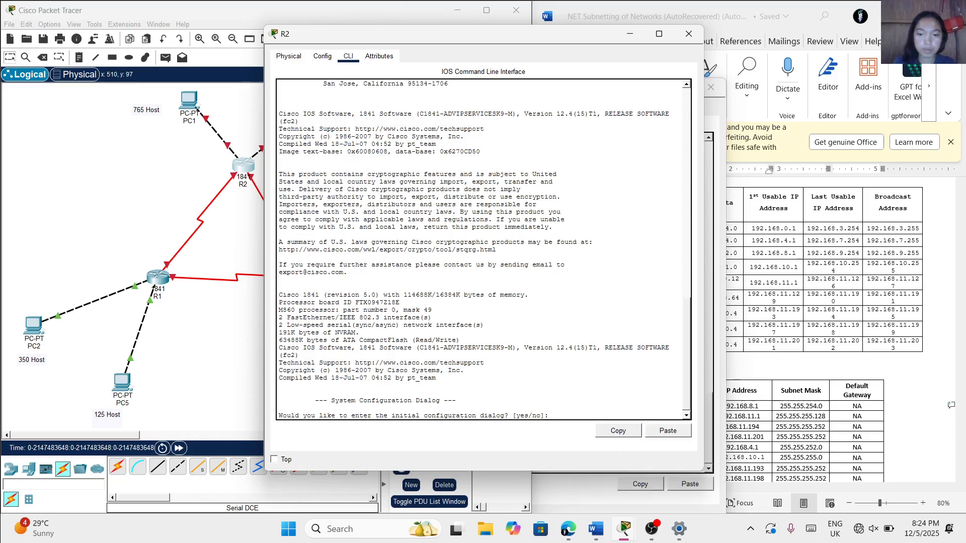
Decline R2's initial configuration dialog with no and start the router's command session
{"action": "type", "text": "no"}
{"action": "key", "text": "Return"}
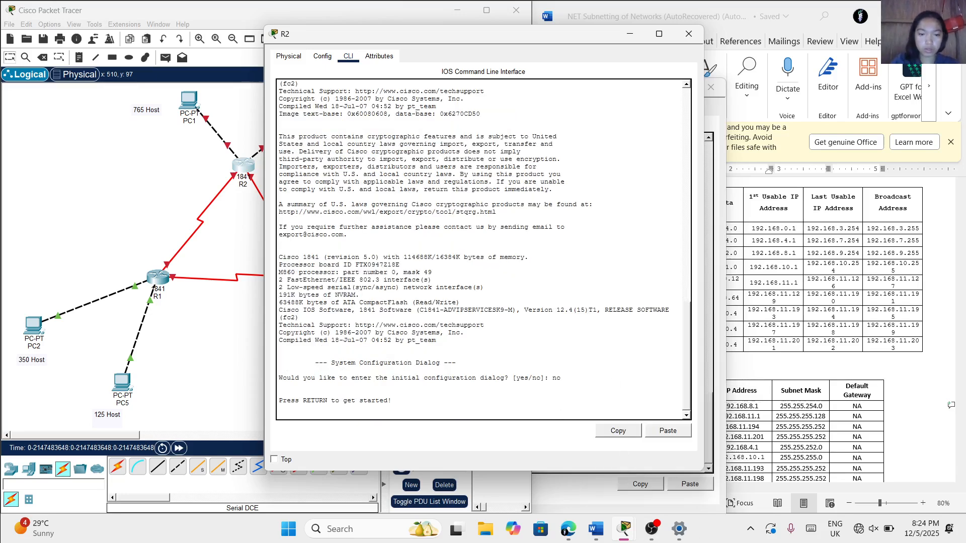
{"action": "key", "text": "Return"}
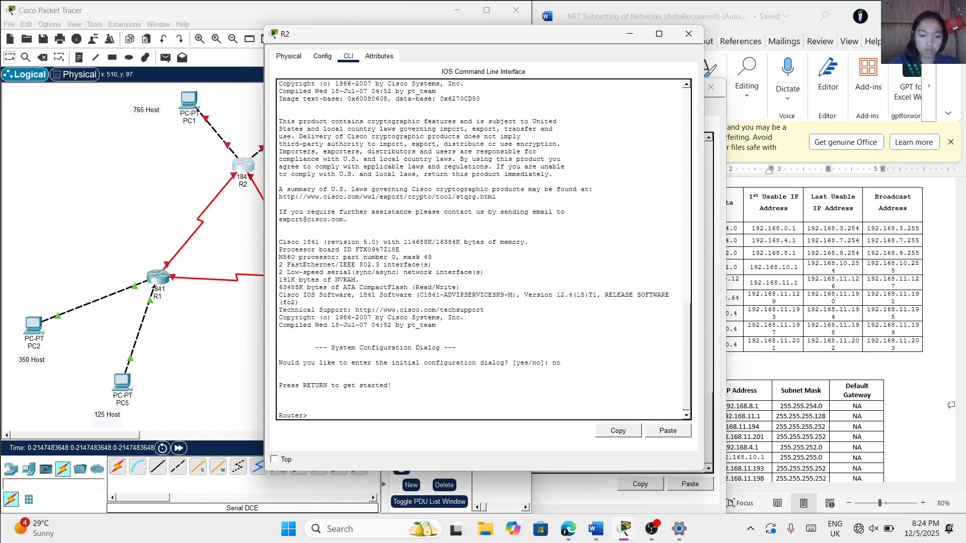
Enter privileged mode with enable and global configuration mode with configure terminal on R2
{"action": "type", "text": "enabl"}
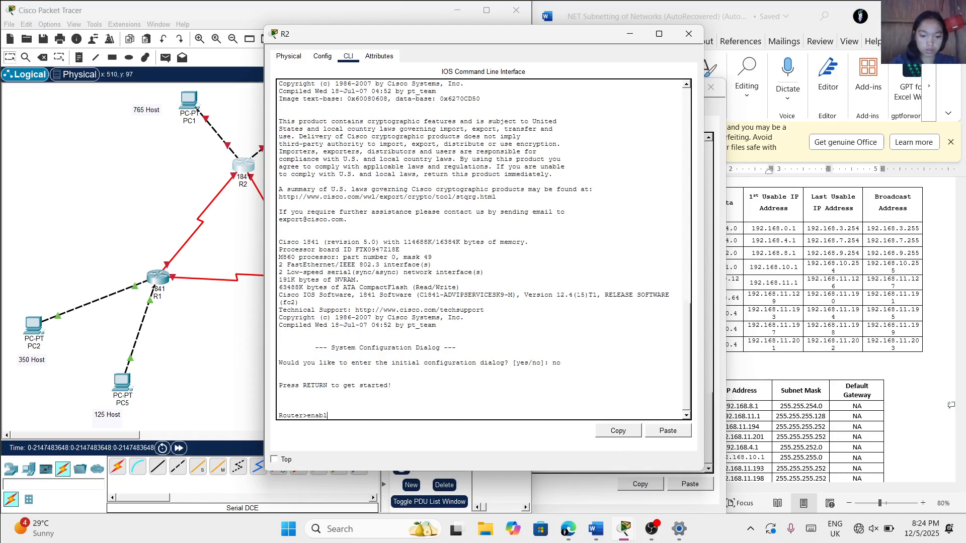
{"action": "type", "text": "e"}
{"action": "key", "text": "Return"}
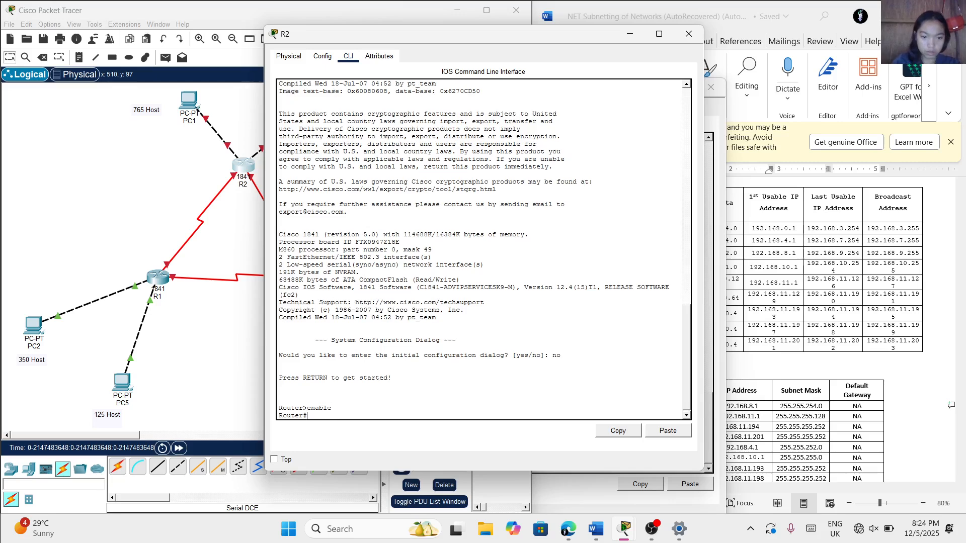
{"action": "type", "text": "configu"}
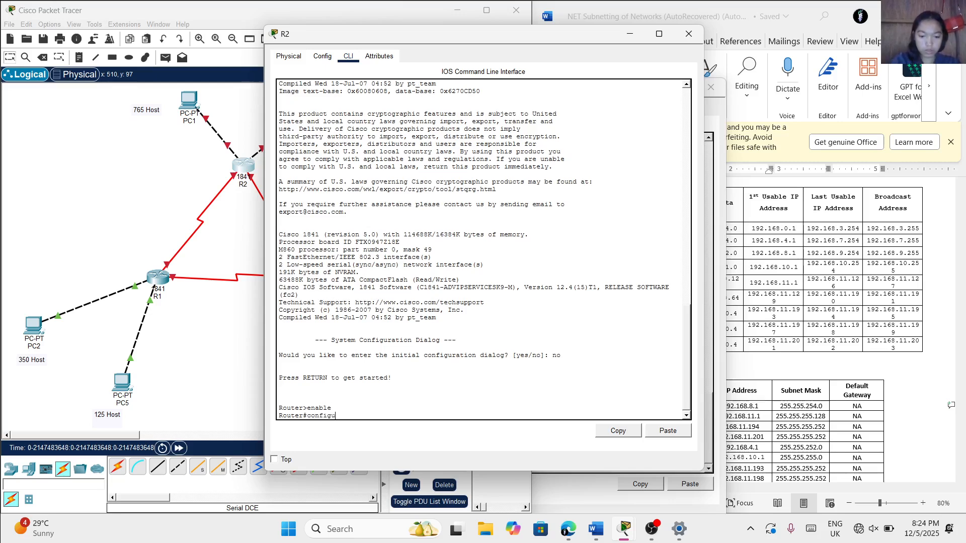
{"action": "type", "text": "re termi"}
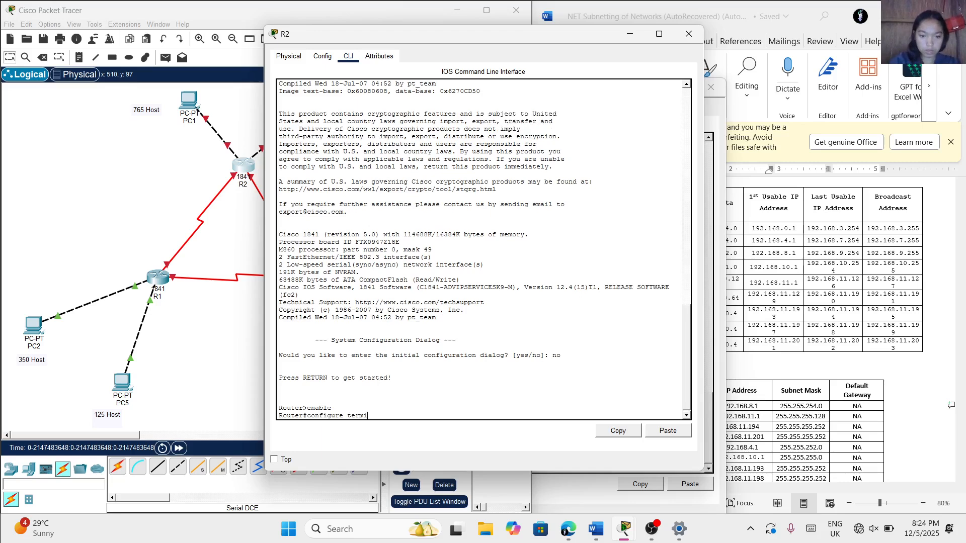
{"action": "type", "text": "nal"}
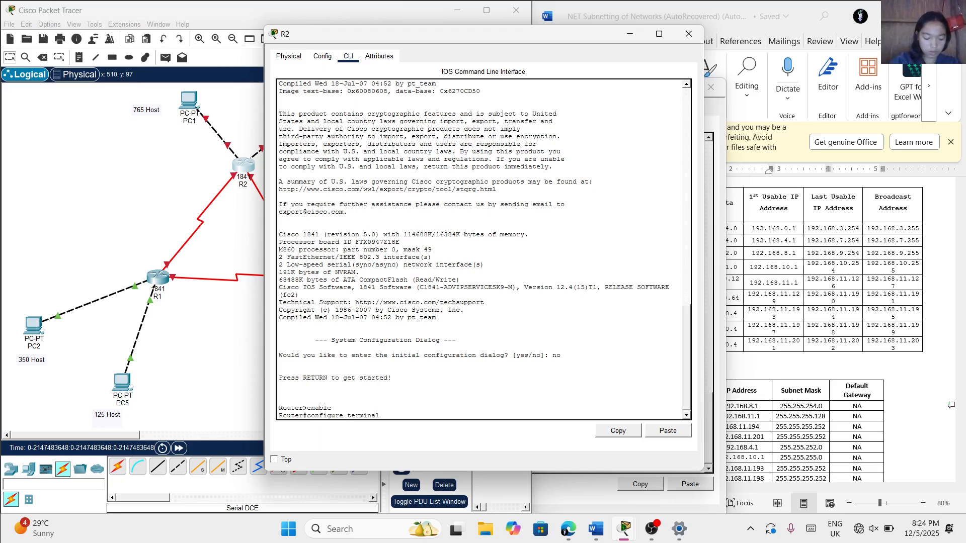
{"action": "key", "text": "Return"}
Set the router's hostname to R2
{"action": "key", "text": "Caps_Lock"}
{"action": "type", "text": "Host"}
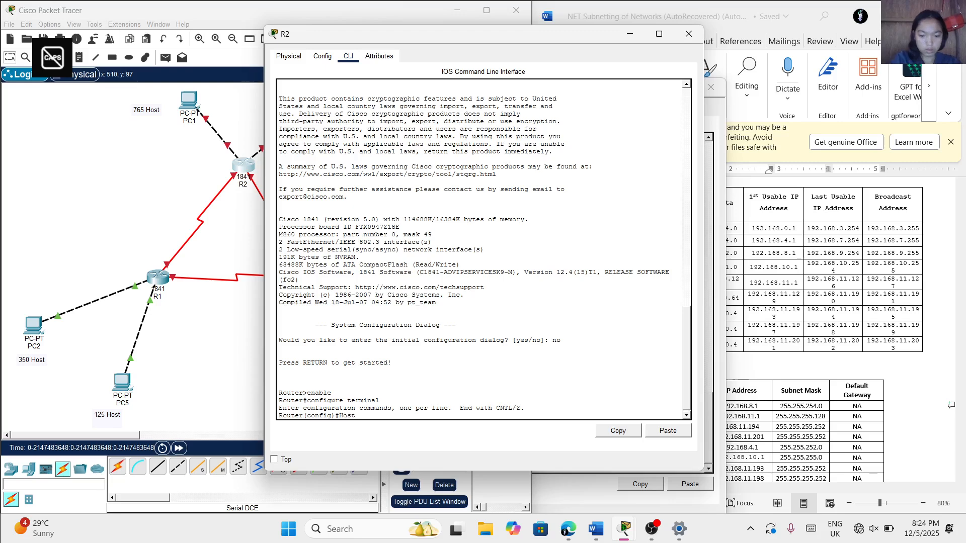
{"action": "type", "text": "name R2"}
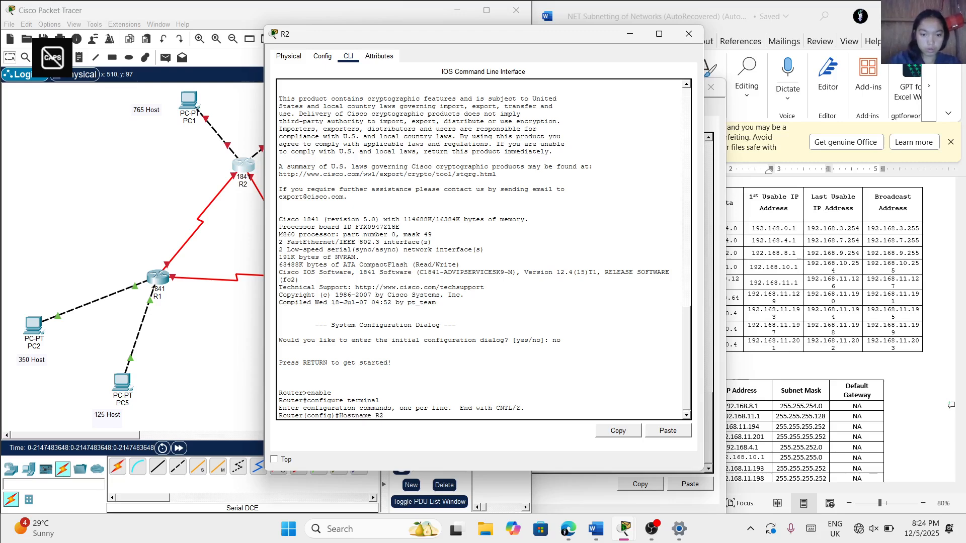
{"action": "key", "text": "Return"}
Set the encrypted privileged-mode password on R2 with the enable secret command
{"action": "type", "text": "ena"}
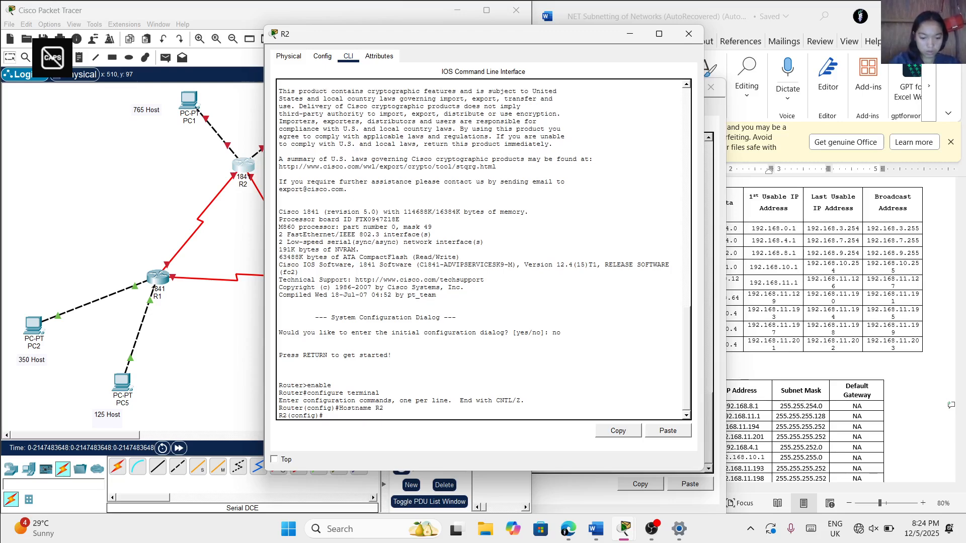
{"action": "type", "text": "bl"}
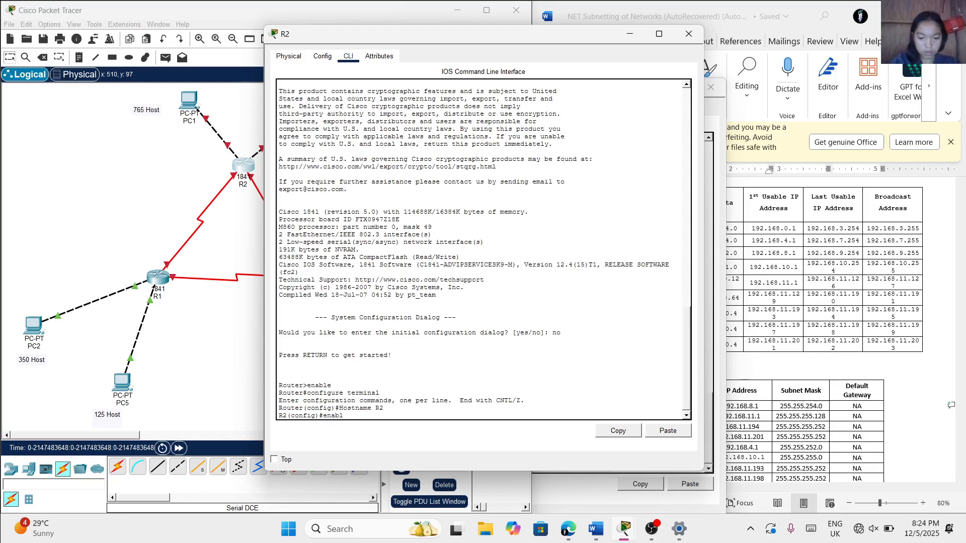
{"action": "type", "text": "e secre"}
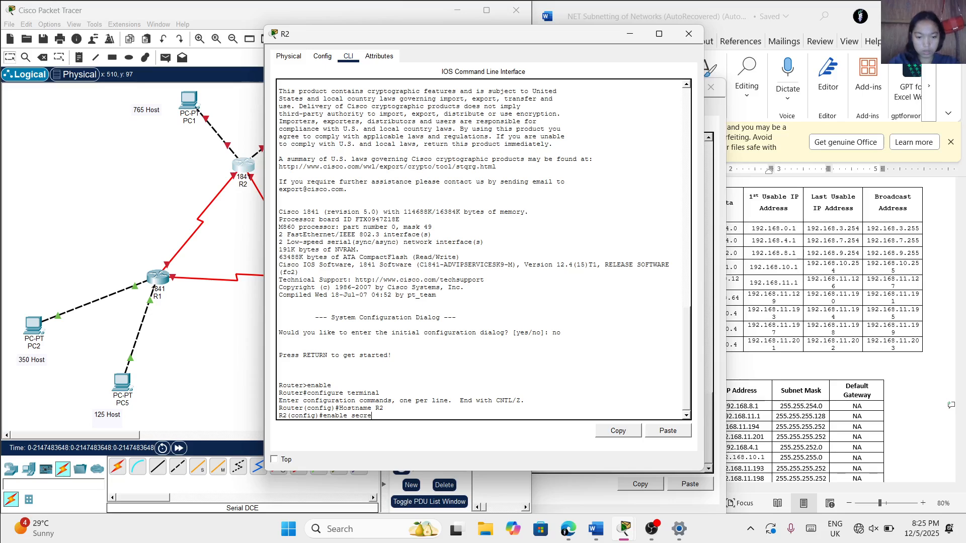
{"action": "type", "text": "t class"}
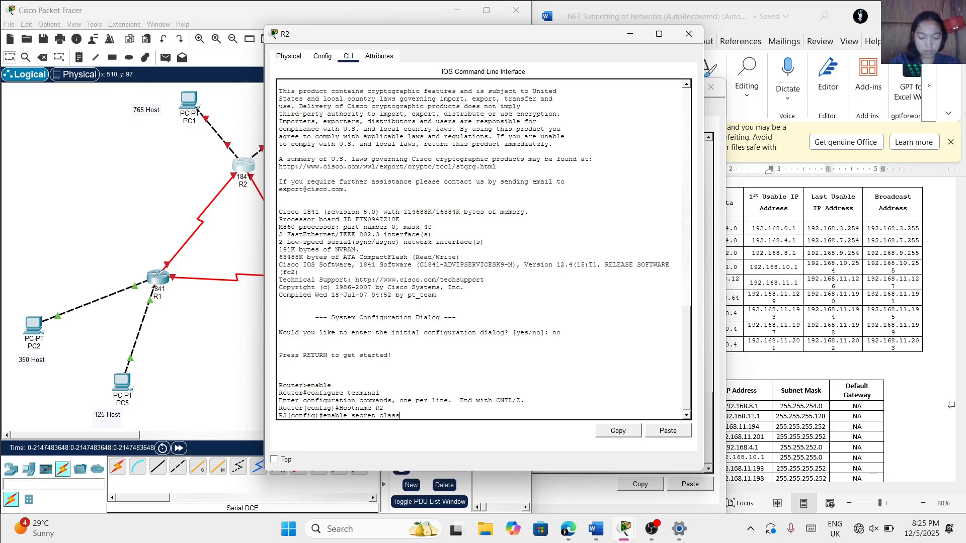
{"action": "key", "text": "Return"}
Disable DNS lookup on R2 with the no ip domain-lookup command
{"action": "type", "text": "nfig)#no"}
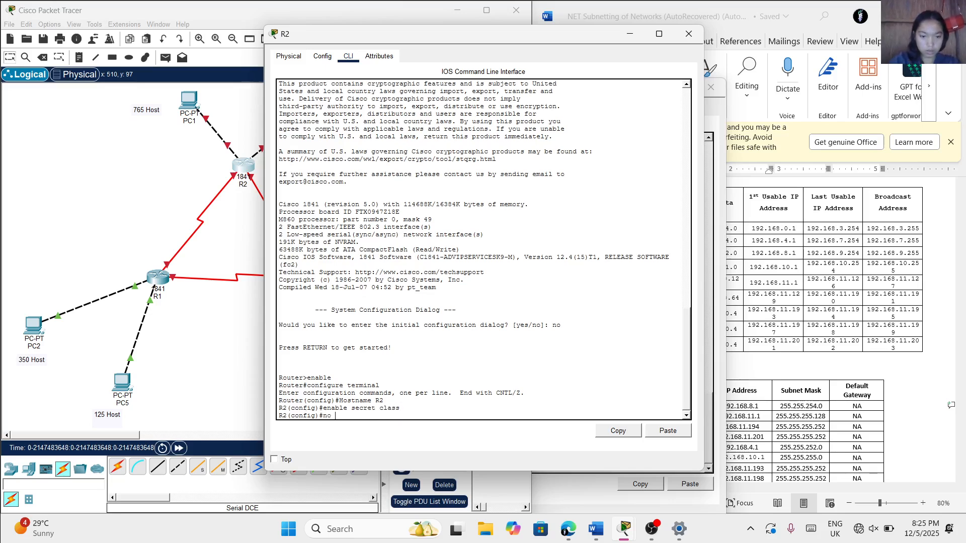
{"action": "type", "text": " ip"}
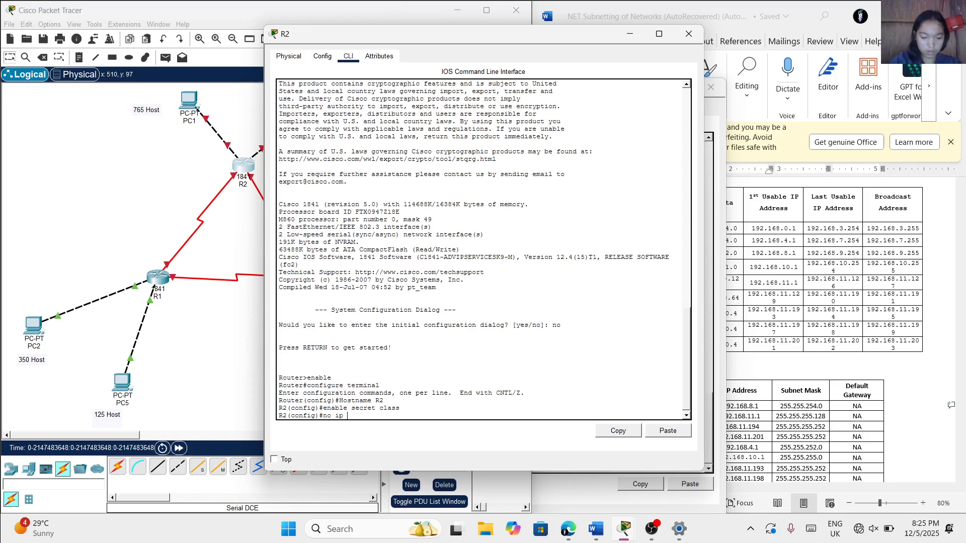
{"action": "type", "text": " domain-lo"}
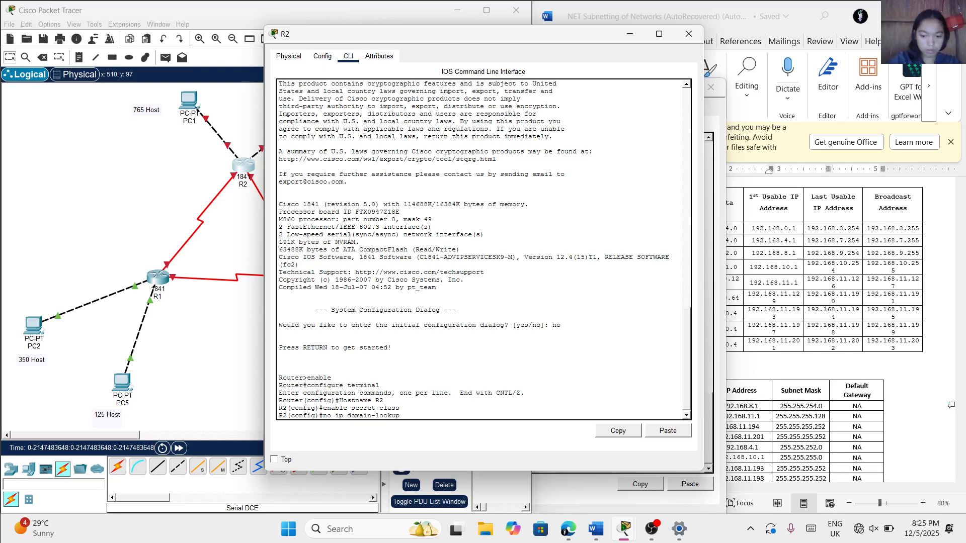
{"action": "type", "text": "okup"}
{"action": "key", "text": "Return"}
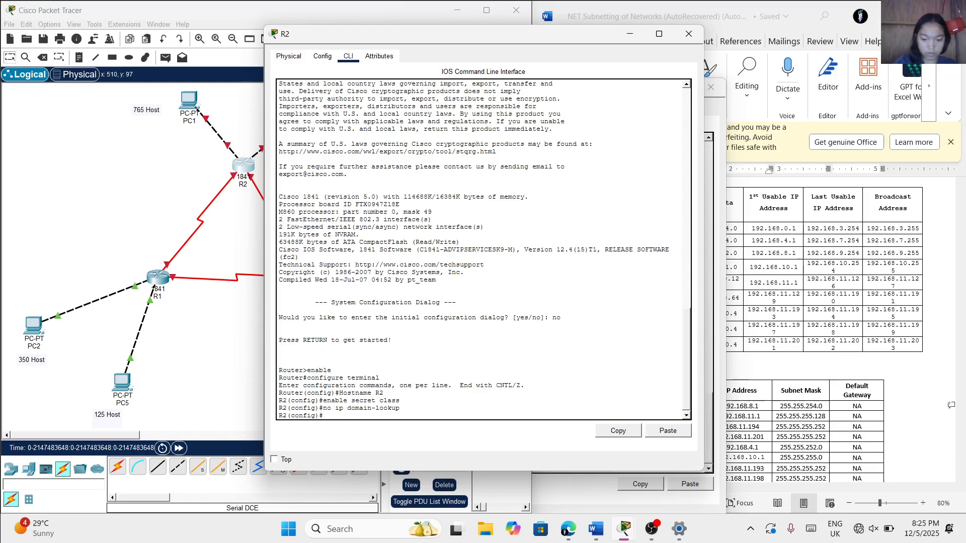
Set R2's message-of-the-day banner to "Unauthorized access is strictly prohibited!" using # as the delimiter
{"action": "type", "text": "banner motd"}
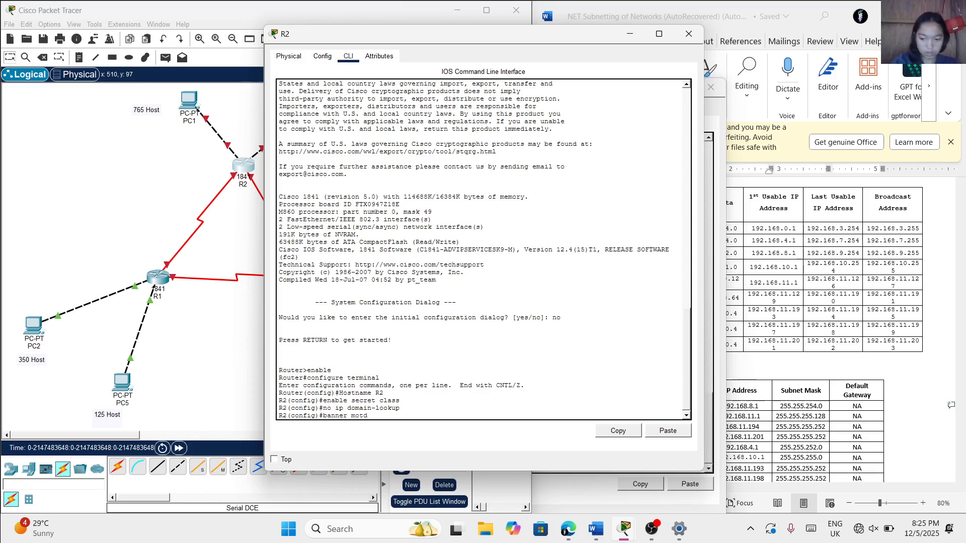
{"action": "type", "text": " #"}
{"action": "key", "text": "Caps_Lock"}
{"action": "type", "text": "U"}
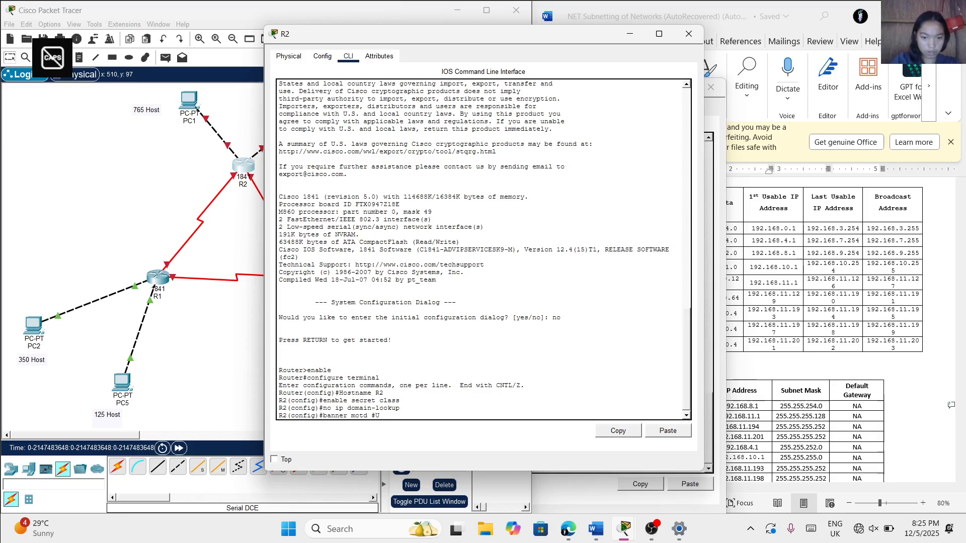
{"action": "type", "text": "nautho"}
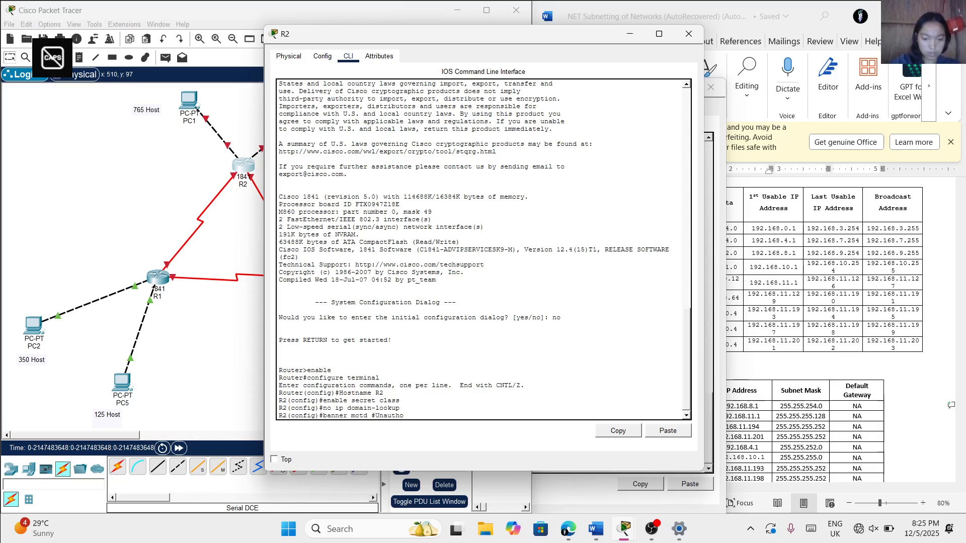
{"action": "type", "text": "rized"}
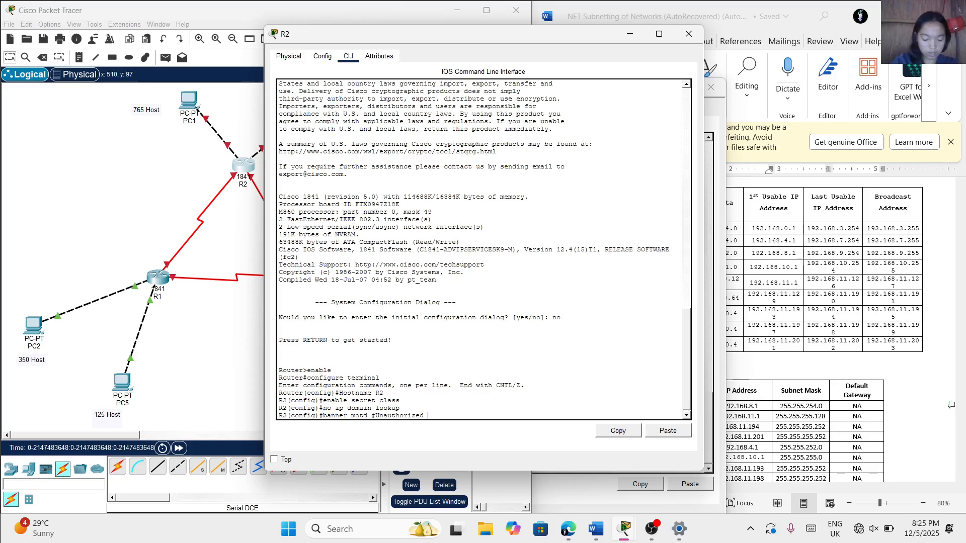
{"action": "type", "text": " acce"}
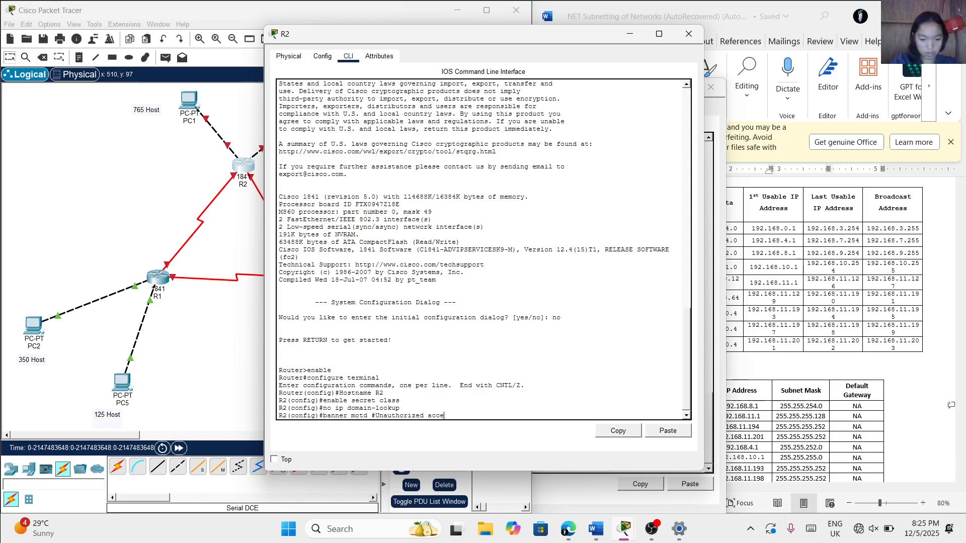
{"action": "type", "text": "ss is"}
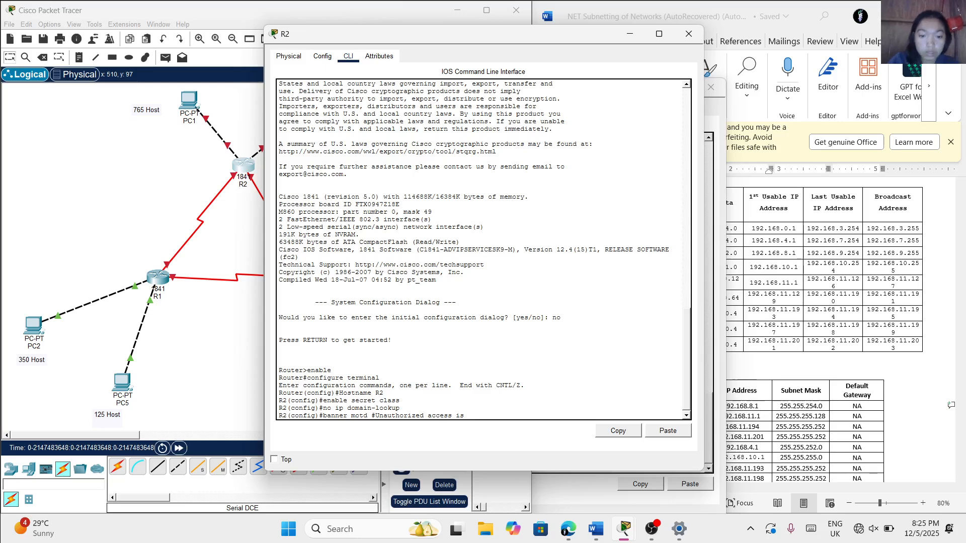
{"action": "type", "text": " strict"}
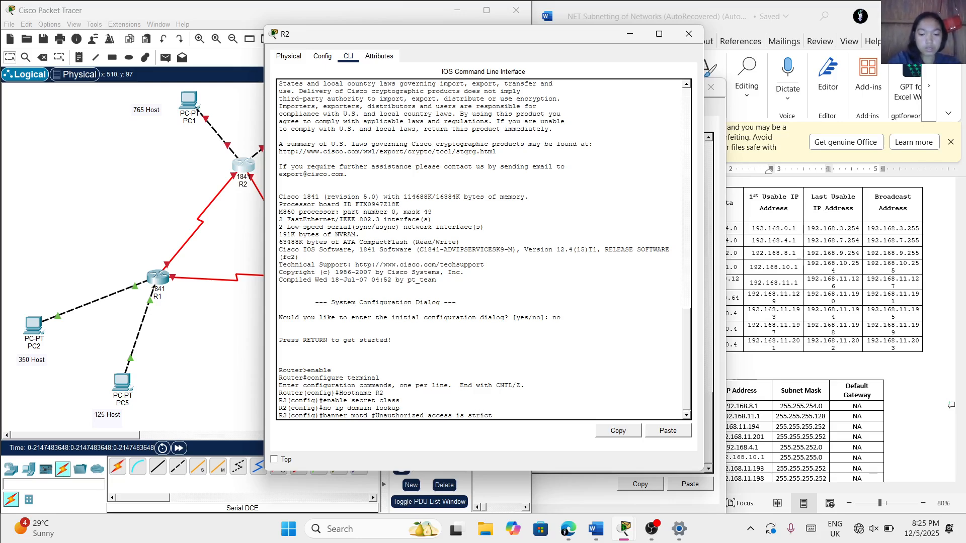
{"action": "type", "text": "ly p"}
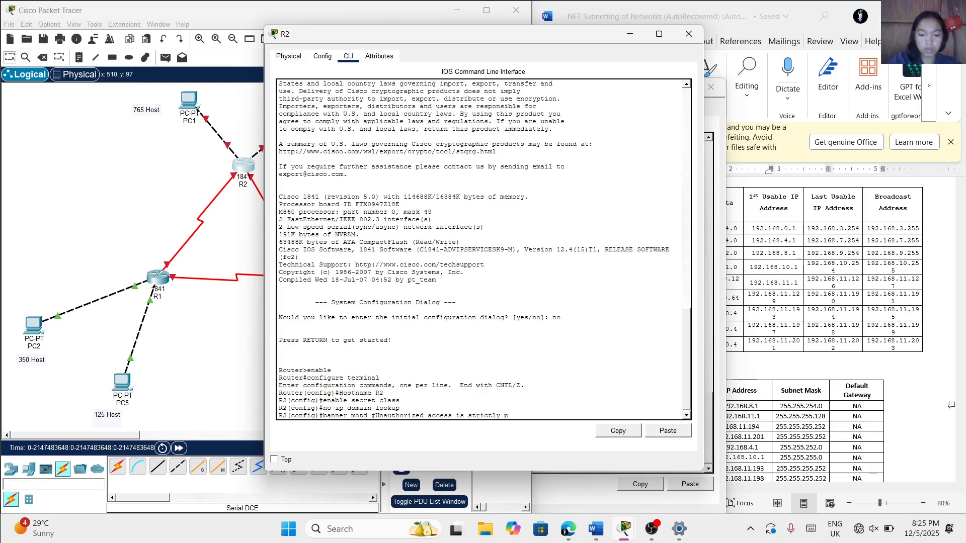
{"action": "type", "text": "roh"}
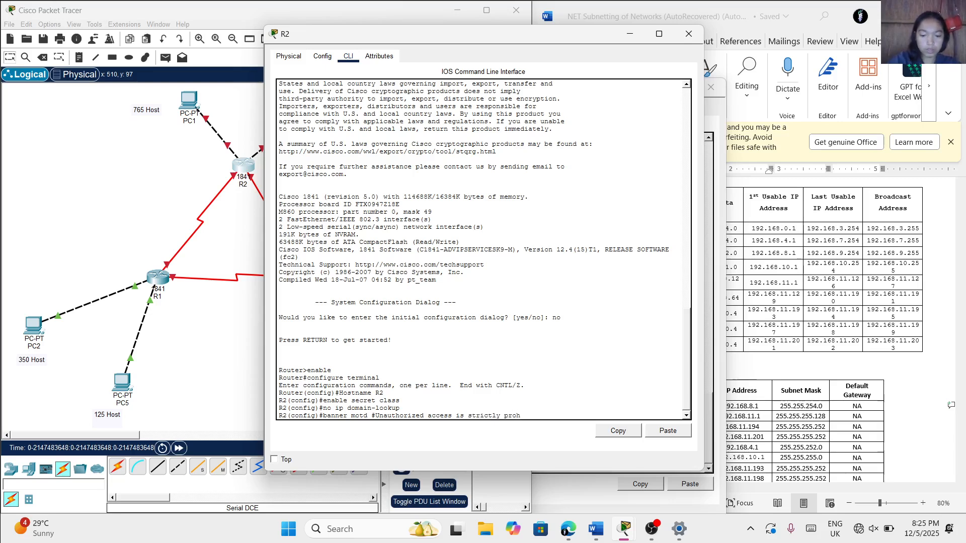
{"action": "type", "text": "ibited!#"}
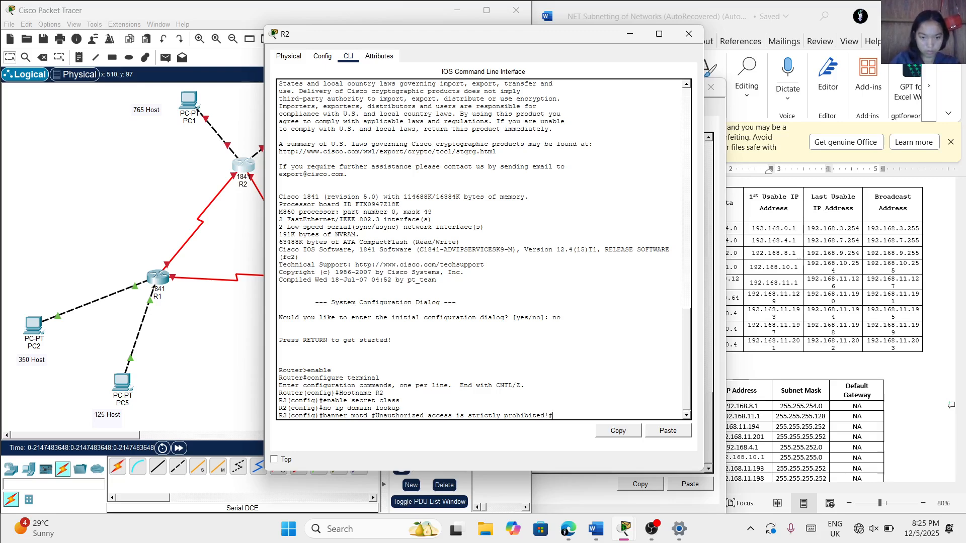
{"action": "key", "text": "Return"}
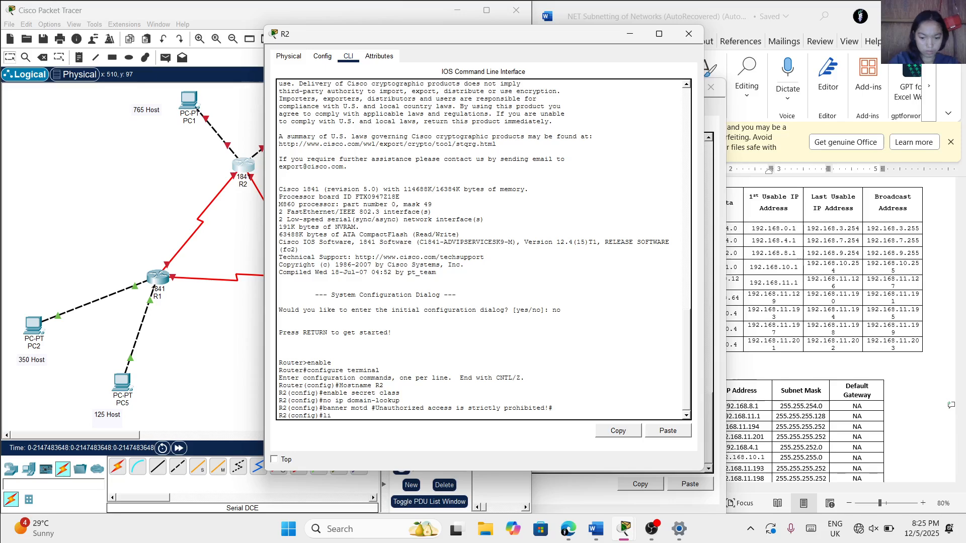
Set the console password on R2's line console 0 and enable login on that line
{"action": "type", "text": "line conc"}
{"action": "key", "text": "BackSpace"}
{"action": "type", "text": "sole "}
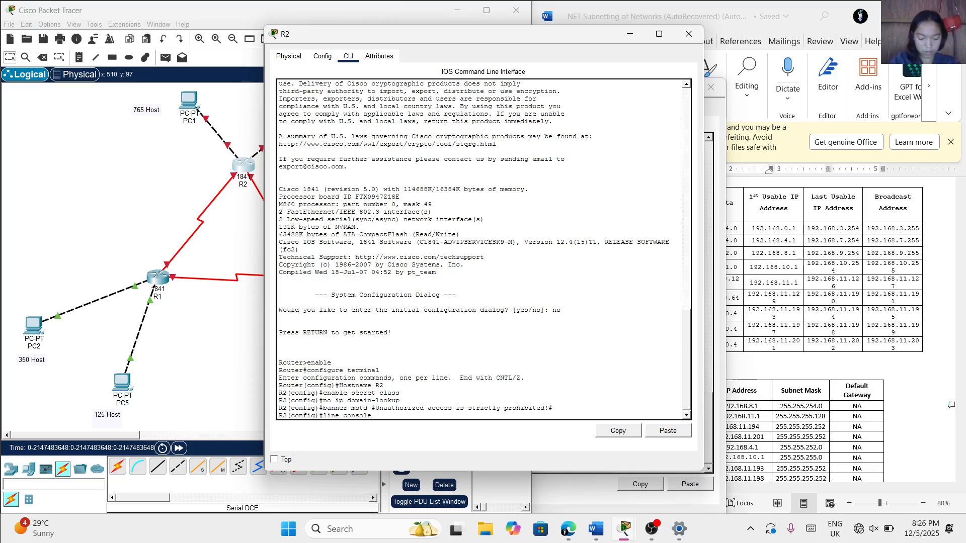
{"action": "type", "text": "0"}
{"action": "key", "text": "Return"}
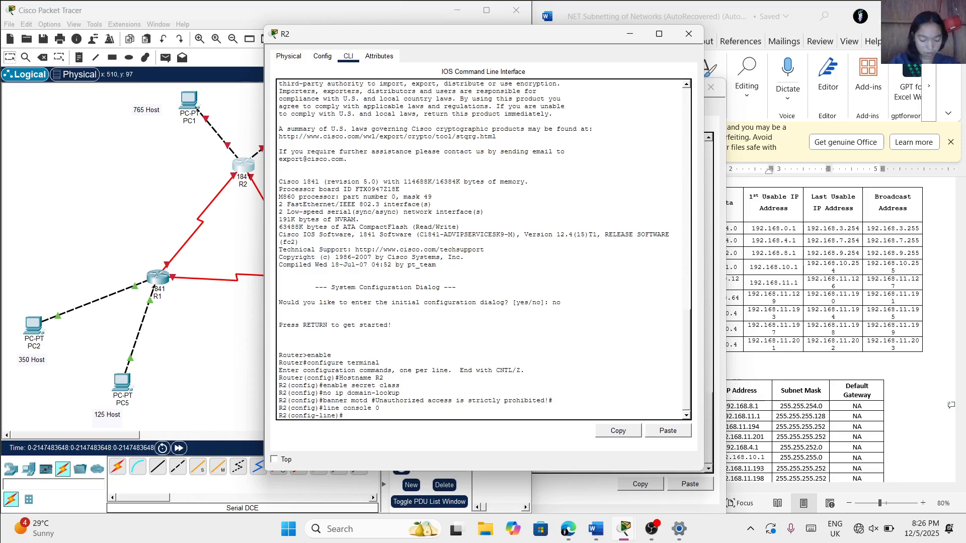
{"action": "type", "text": "passwo"}
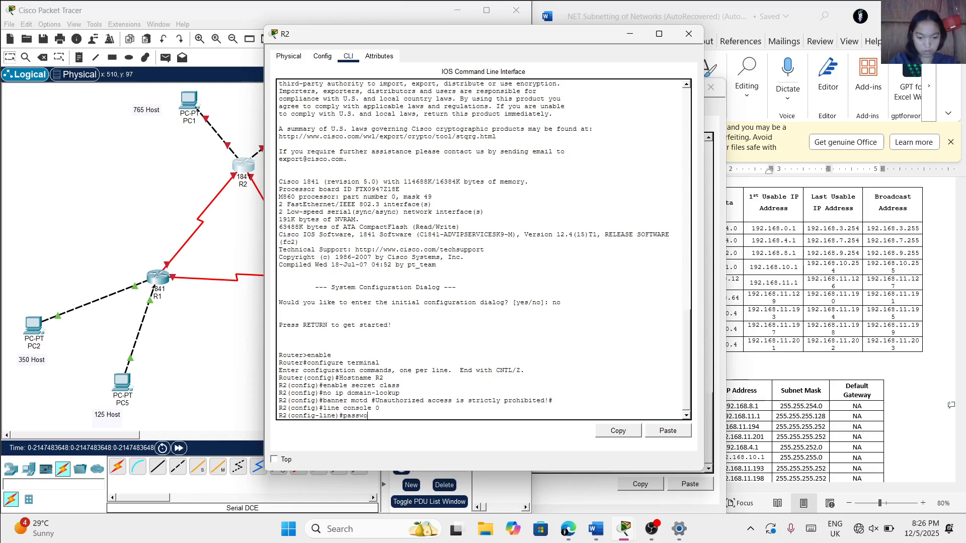
{"action": "type", "text": "rd cisco"}
{"action": "key", "text": "Return"}
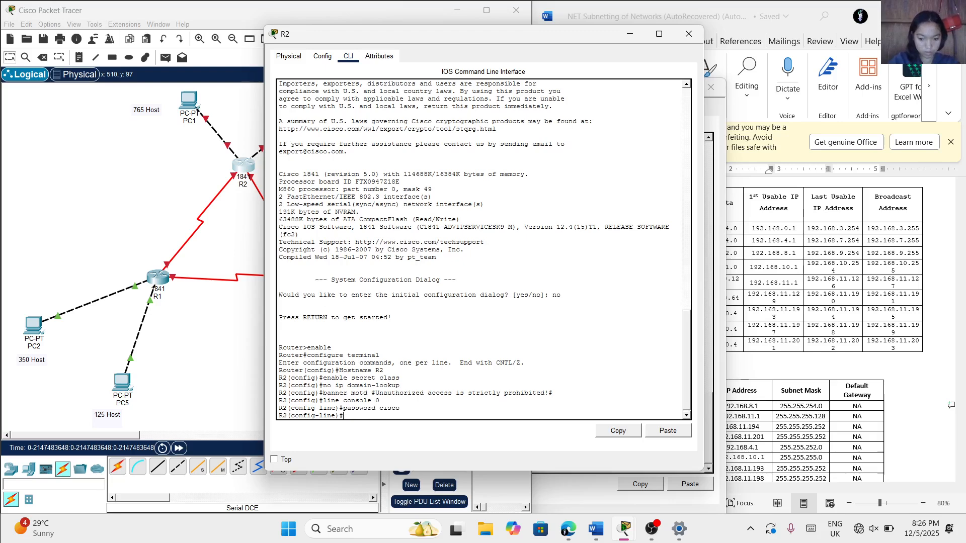
{"action": "type", "text": "login"}
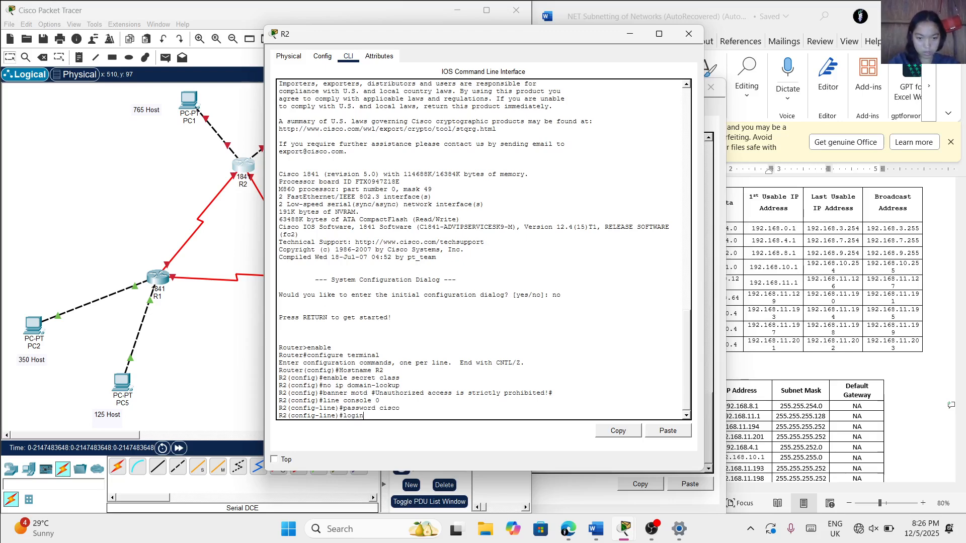
{"action": "key", "text": "Return"}
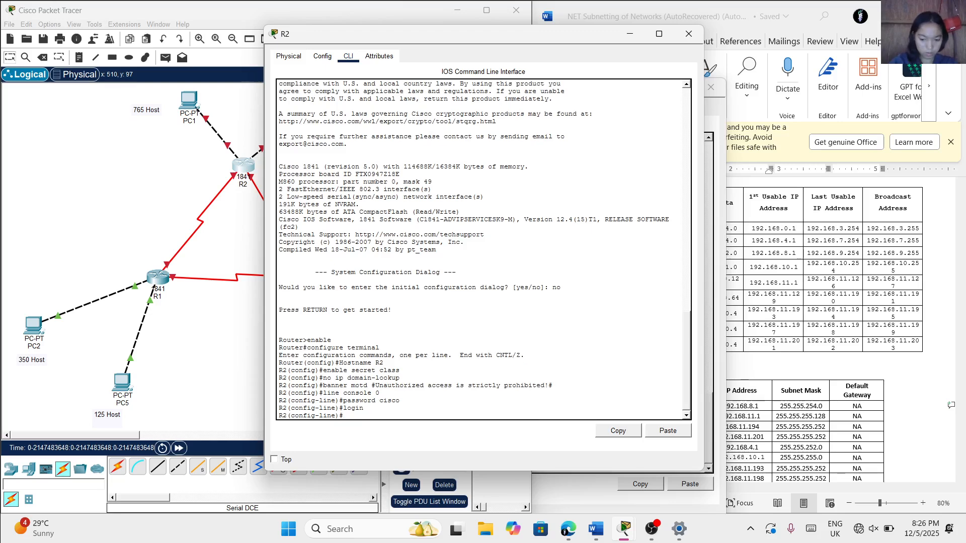
Set the remote-access password on R2's vty lines 0 4 and enable login on them
{"action": "type", "text": "line vt"}
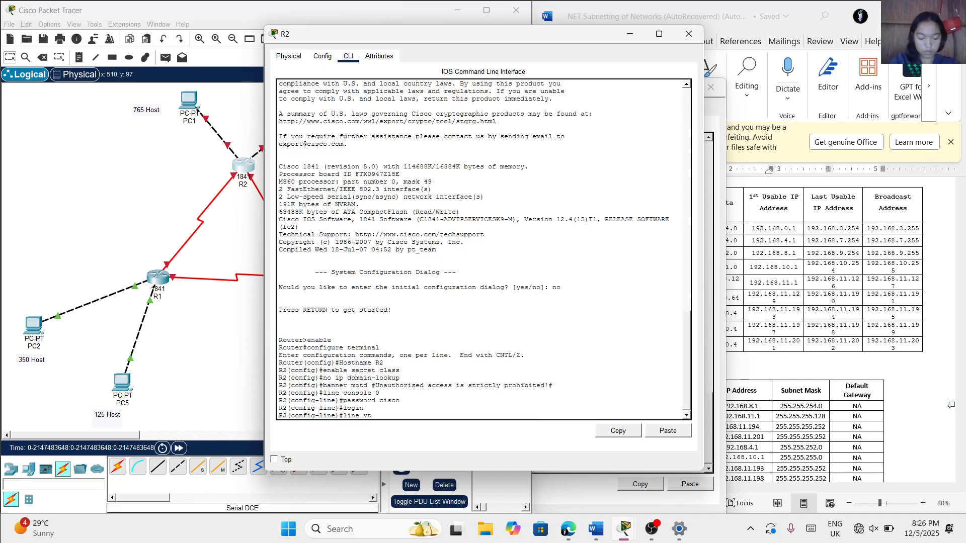
{"action": "type", "text": "y 0 4"}
{"action": "key", "text": "Return"}
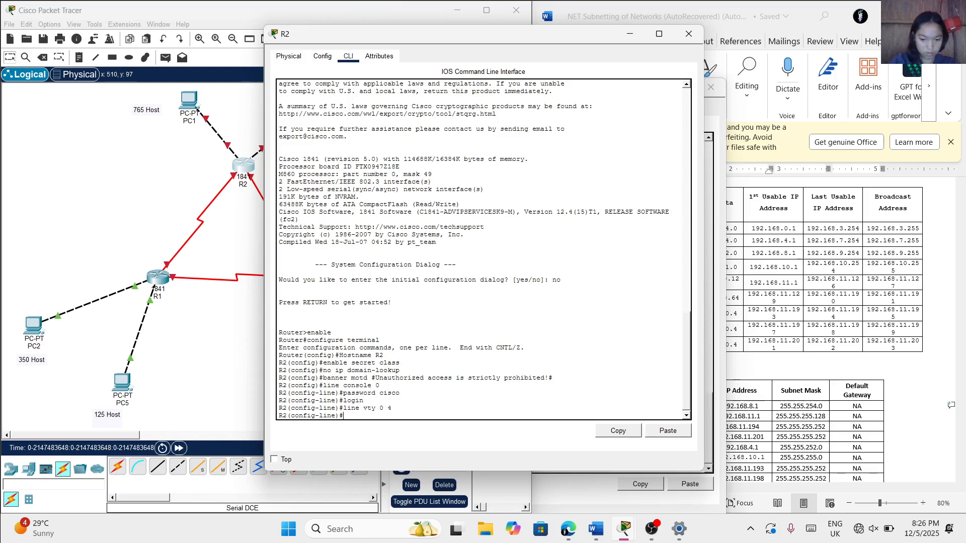
{"action": "type", "text": "passwo"}
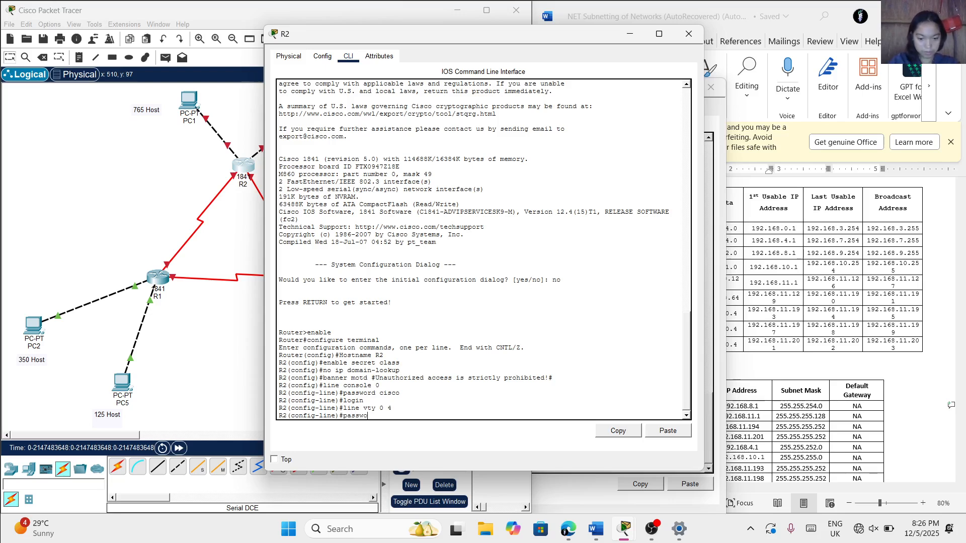
{"action": "type", "text": "rd cis"}
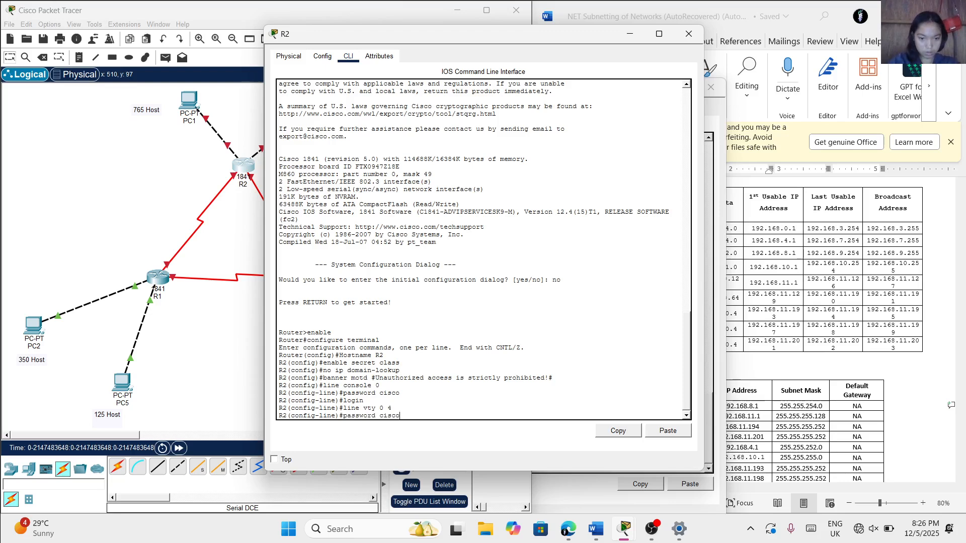
{"action": "type", "text": "co"}
{"action": "key", "text": "Return"}
{"action": "type", "text": "lo"}
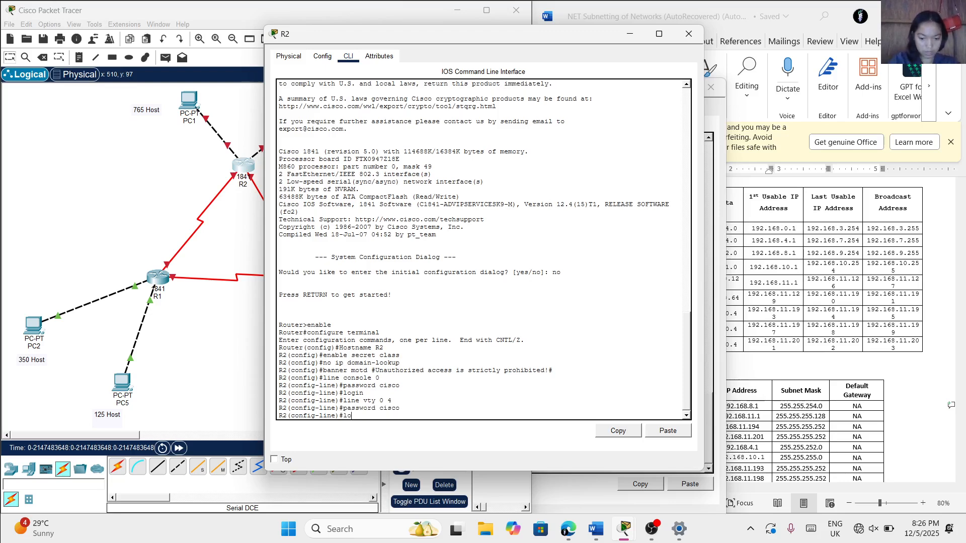
{"action": "type", "text": "gin"}
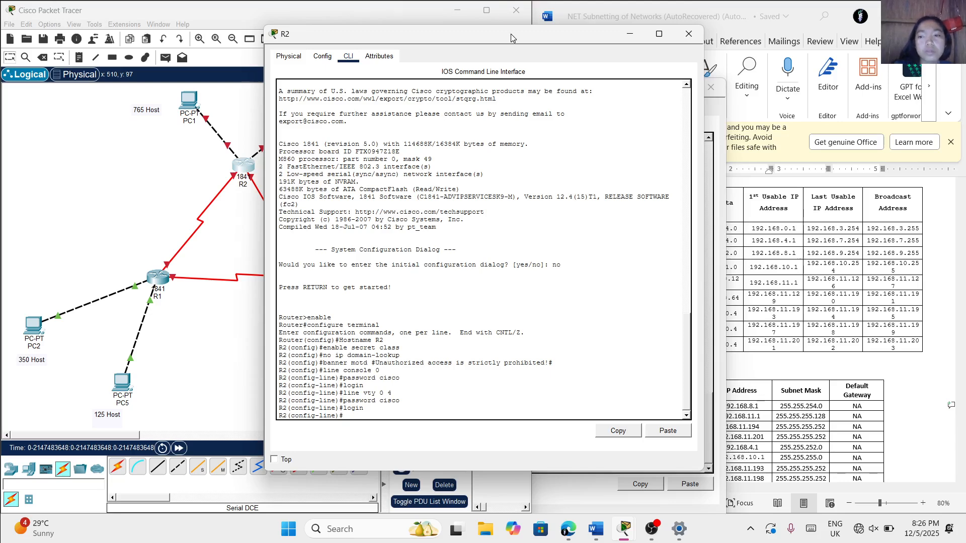
Turn on Always Show Port Labels in Logical Workspace in the preferences, moving R2's window off the topology
{"action": "left_click_drag", "start_coordinate": [511, 35], "coordinate": [649, 65]}
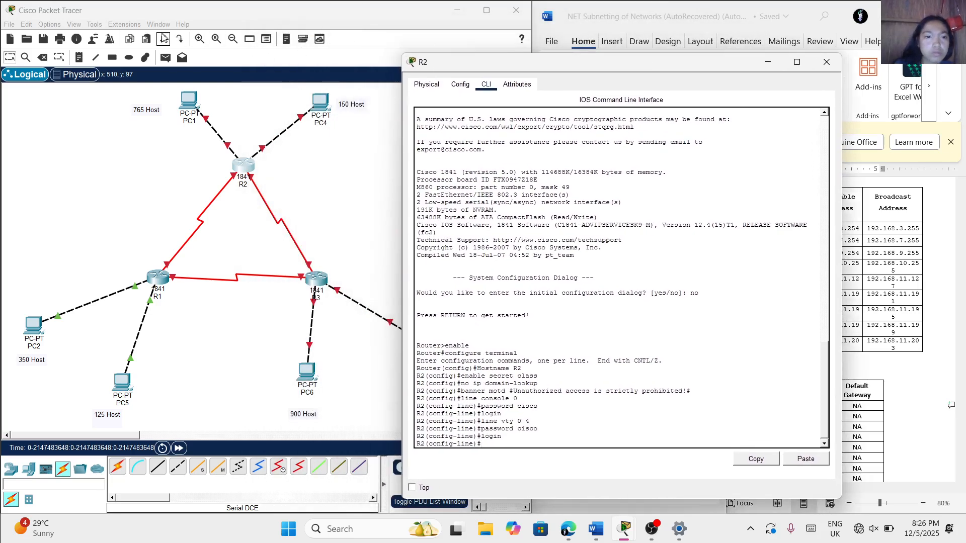
{"action": "left_click", "coordinate": [51, 26]}
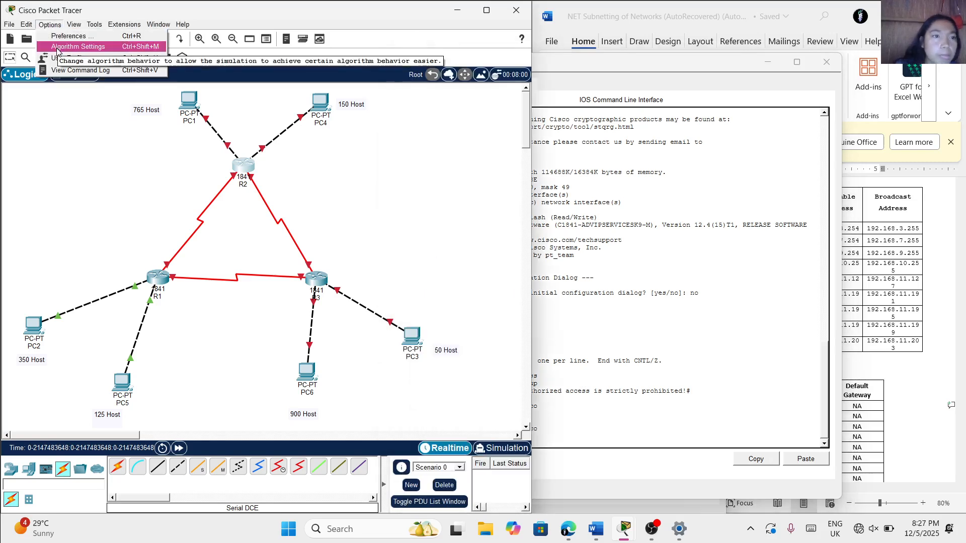
{"action": "left_click", "coordinate": [50, 25]}
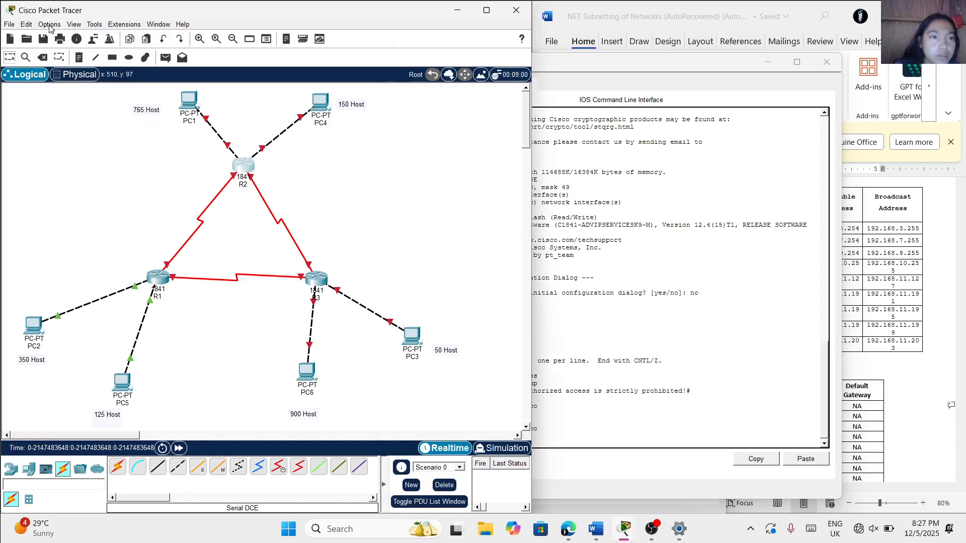
{"action": "left_click", "coordinate": [51, 25]}
{"action": "left_click", "coordinate": [58, 37]}
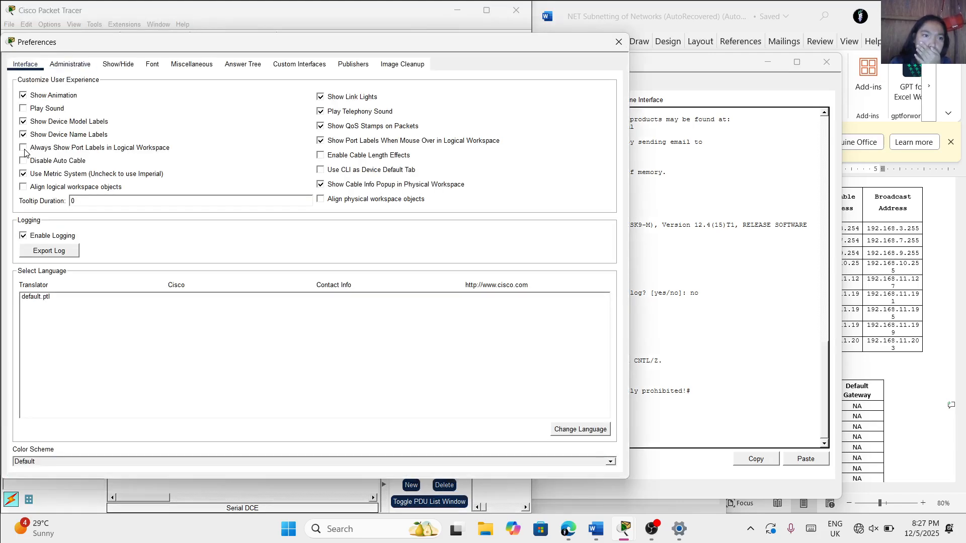
{"action": "left_click", "coordinate": [23, 149]}
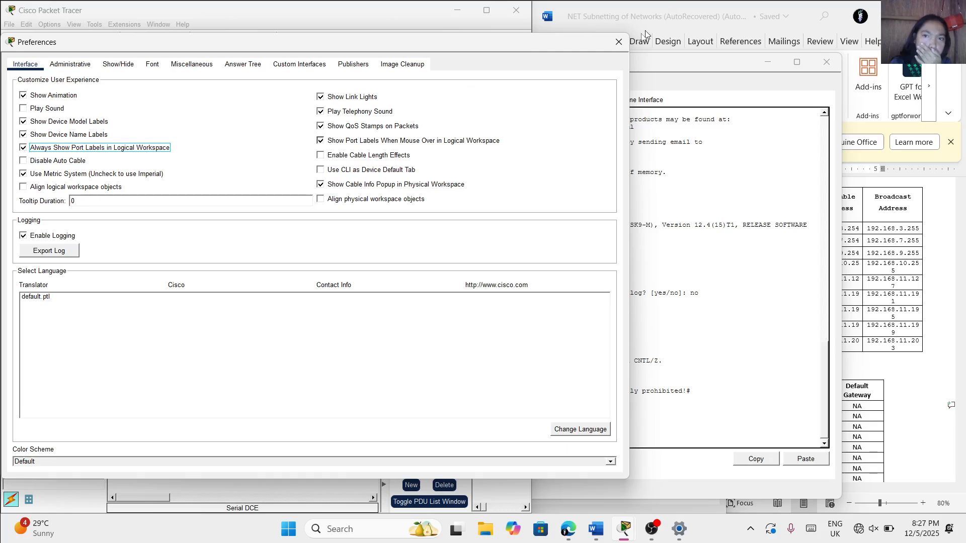
{"action": "left_click", "coordinate": [622, 45]}
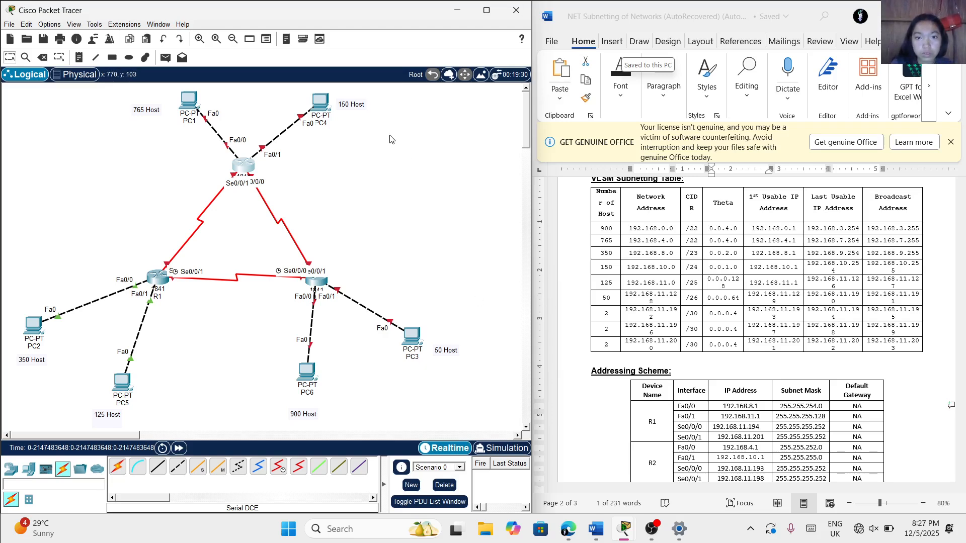
Return to R2's command line beside the addressing table and enter configuration mode for interface fa0/0
{"action": "left_click", "coordinate": [245, 173]}
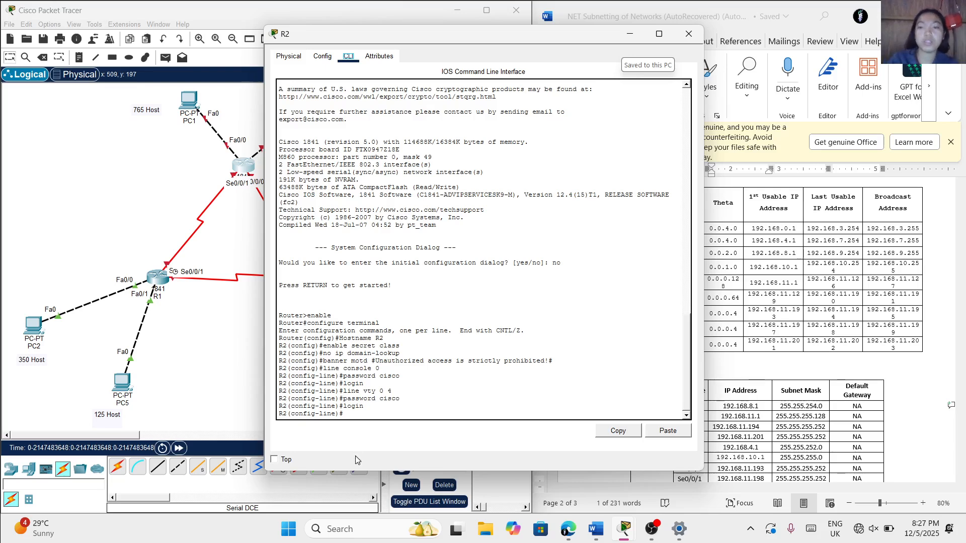
{"action": "left_click_drag", "start_coordinate": [557, 38], "coordinate": [389, 49]}
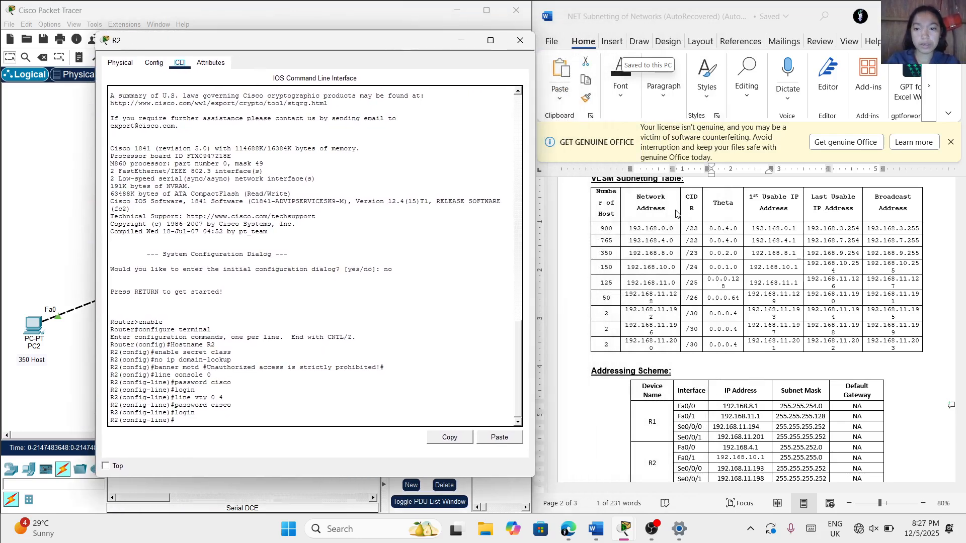
{"action": "scroll", "coordinate": [719, 337], "scroll_direction": "down", "scroll_amount": 1}
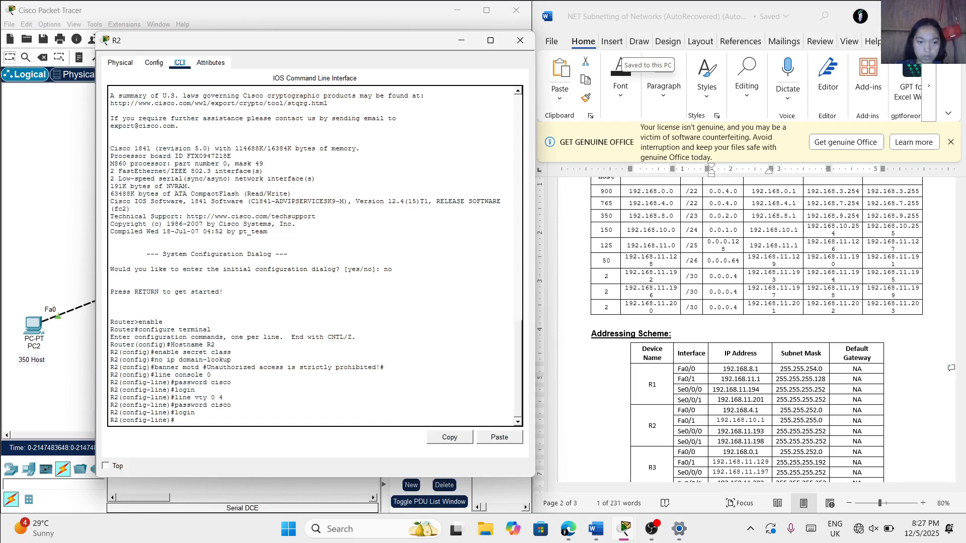
{"action": "left_click", "coordinate": [176, 420]}
{"action": "type", "text": "interface"}
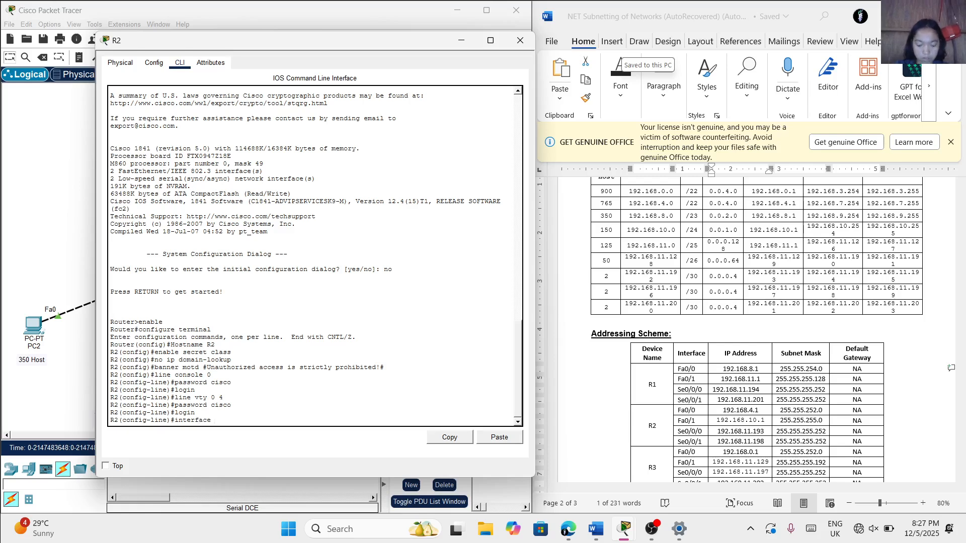
{"action": "type", "text": " fa"}
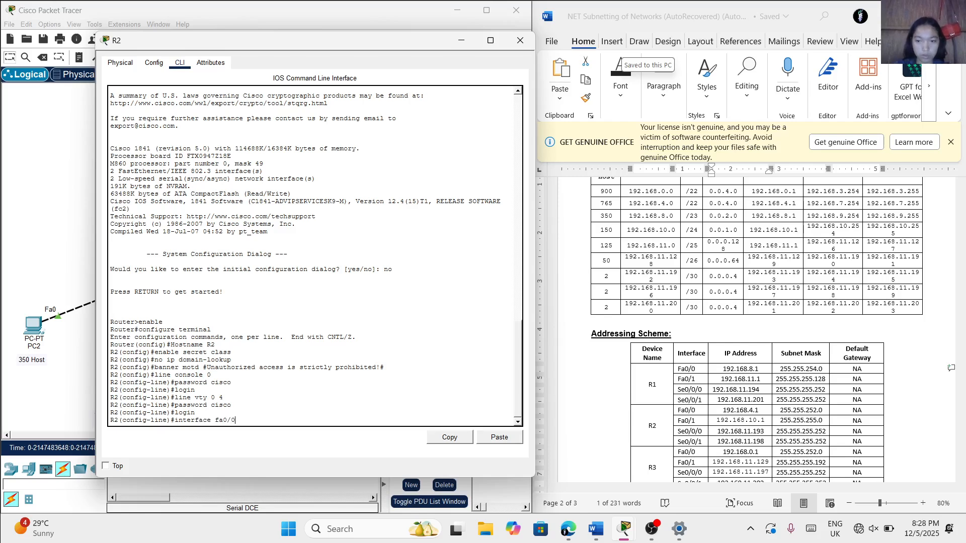
{"action": "type", "text": "0/0"}
{"action": "key", "text": "Return"}
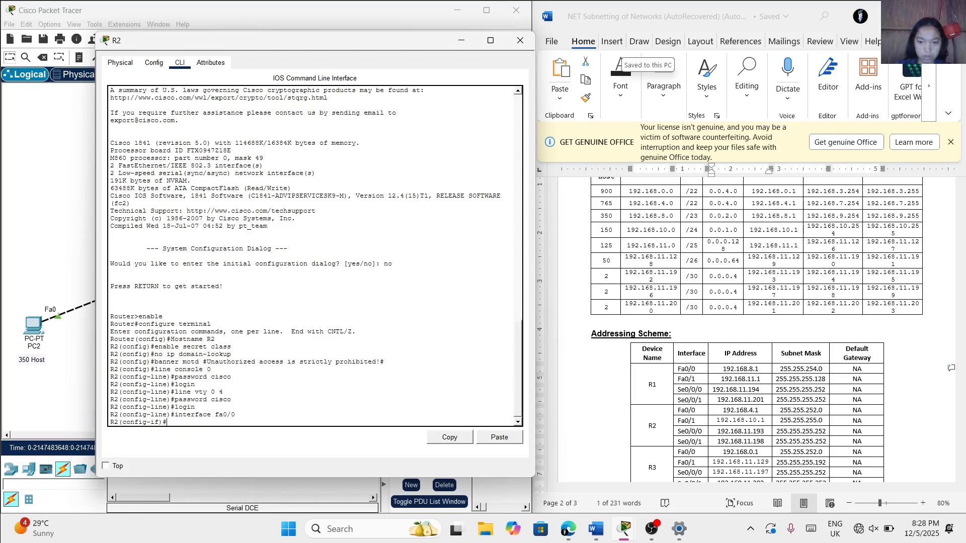
Assign IP address 192.168.4.1 with subnet mask 255.255.252.0 to R2's fa0/0 interface
{"action": "type", "text": "ip address"}
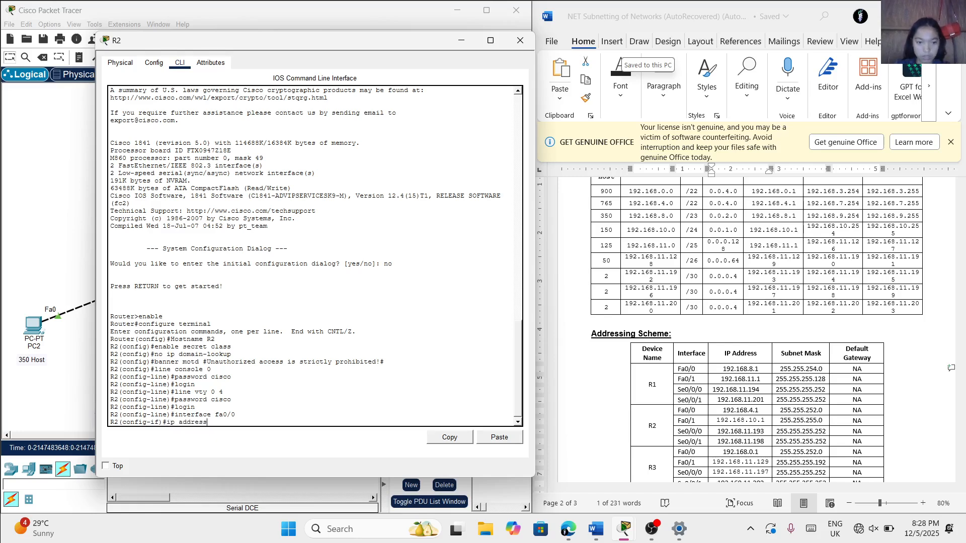
{"action": "type", "text": " 192.168"}
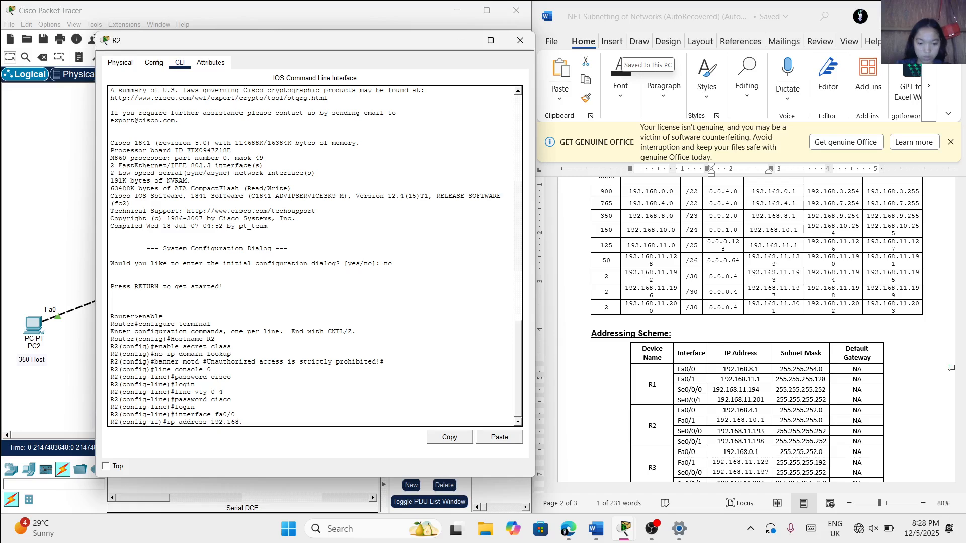
{"action": "type", "text": ".4.4"}
{"action": "key", "text": "BackSpace"}
{"action": "type", "text": "1 155"}
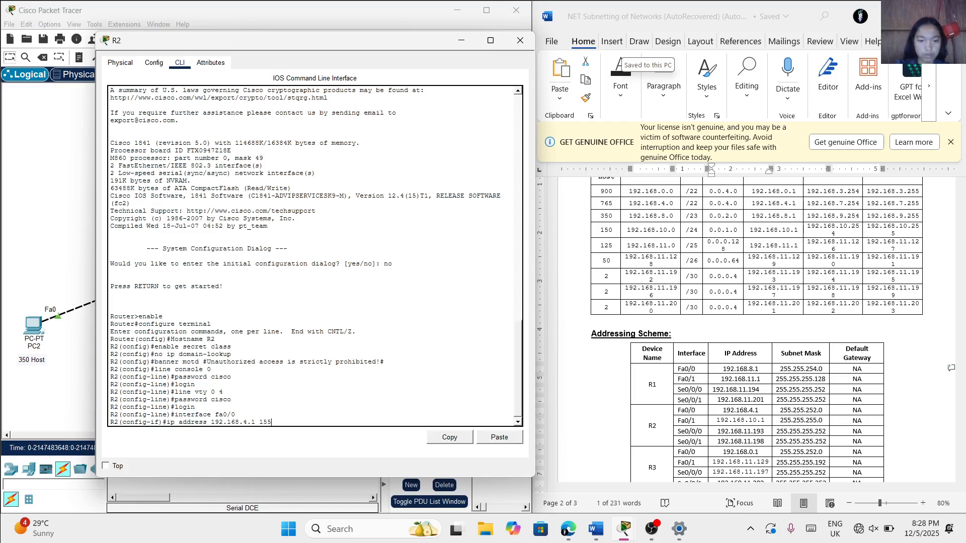
{"action": "key", "text": "BackSpace"}
{"action": "type", "text": "2"}
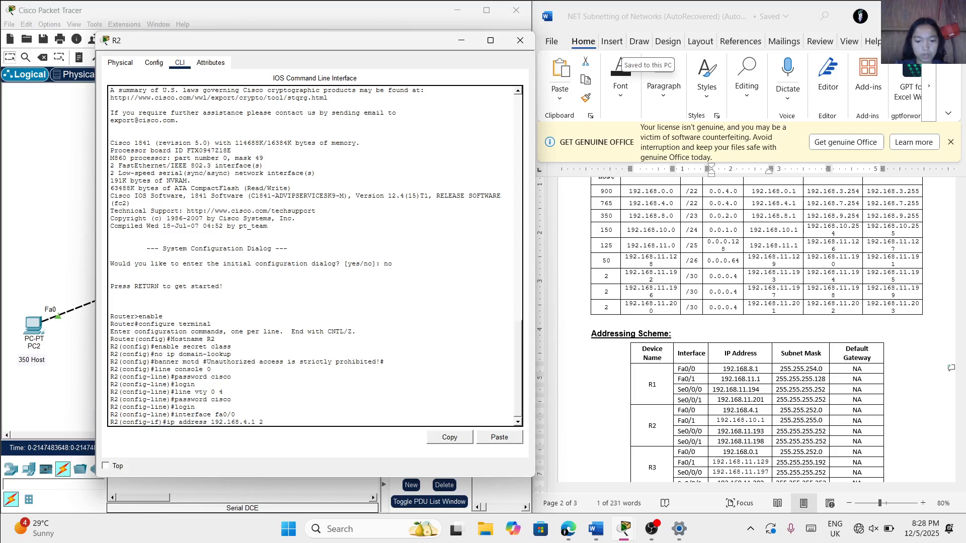
{"action": "type", "text": "55.255.252.0"}
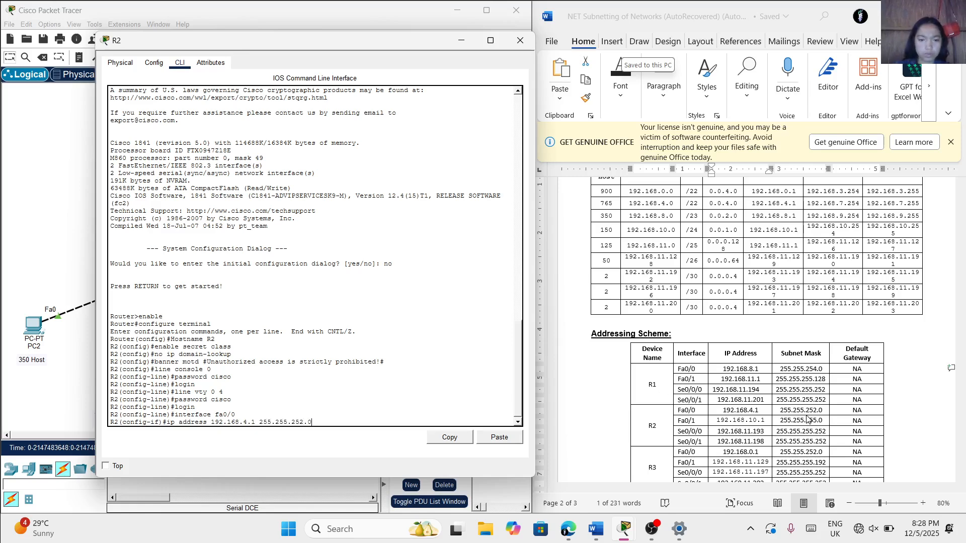
{"action": "key", "text": "Return"}
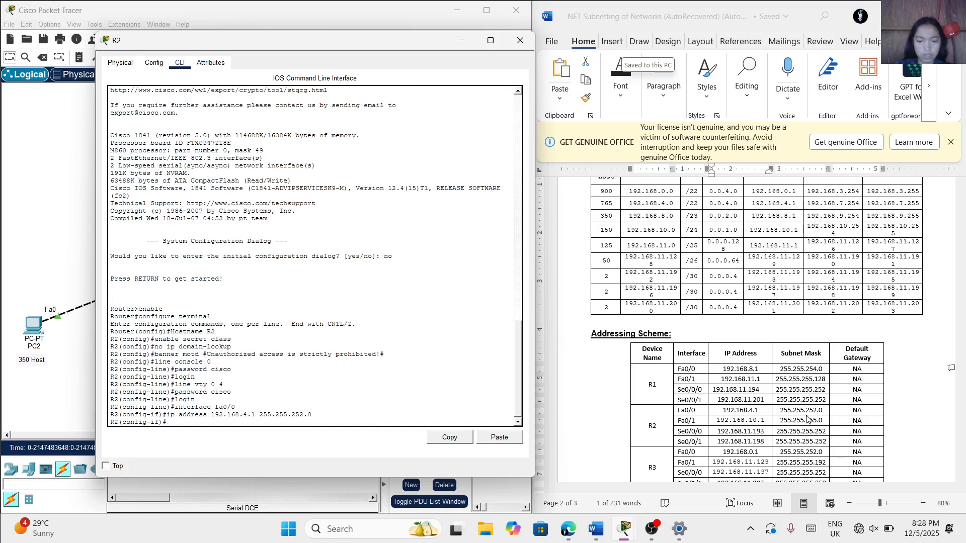
Assign IP address 192.168.10.1 with subnet mask 255.255.255.0 while still configuring R2's fa0/0 interface
{"action": "type", "text": "ip address 192.168"}
{"action": "type", "text": ".10.1 155"}
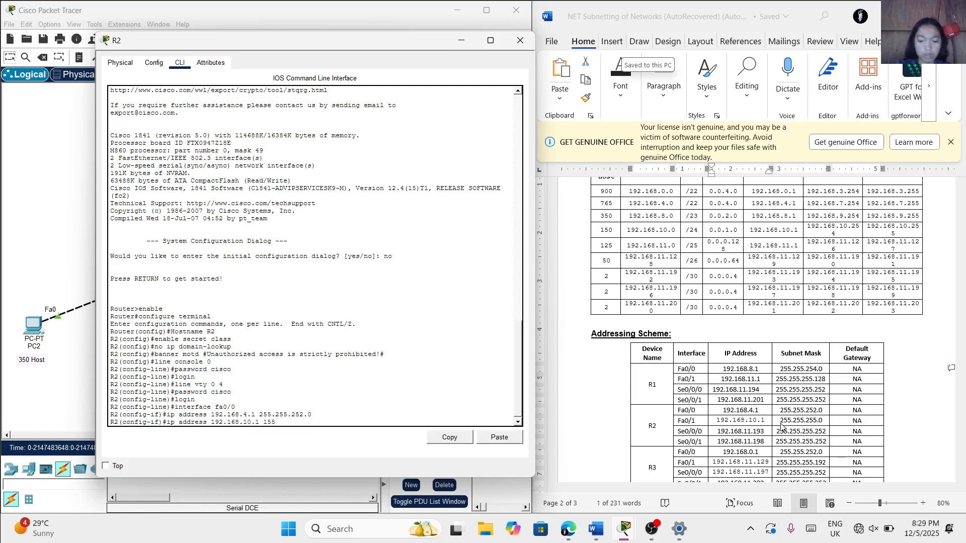
{"action": "type", "text": ".155"}
{"action": "key", "text": "BackSpace"}
{"action": "key", "text": "BackSpace"}
{"action": "key", "text": "BackSpace"}
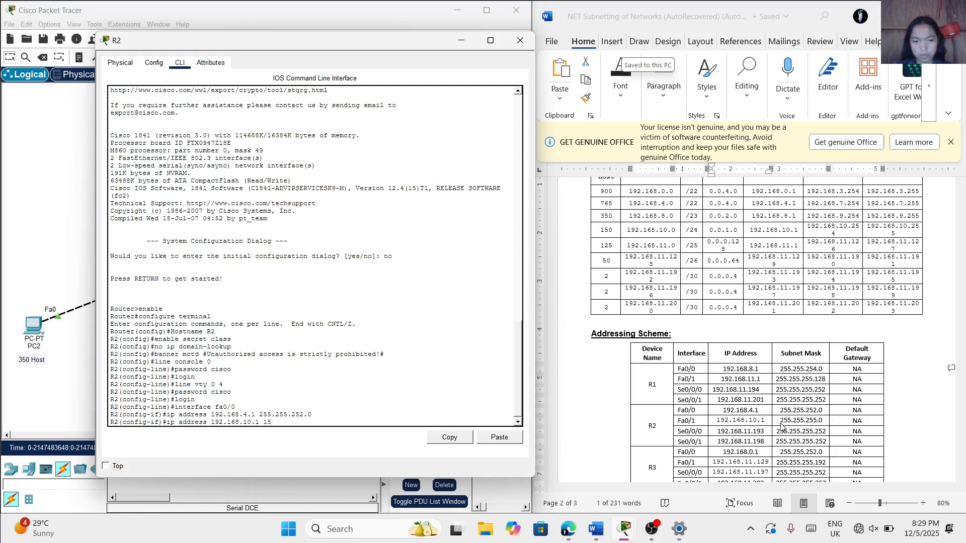
{"action": "key", "text": "BackSpace"}
{"action": "type", "text": "255"}
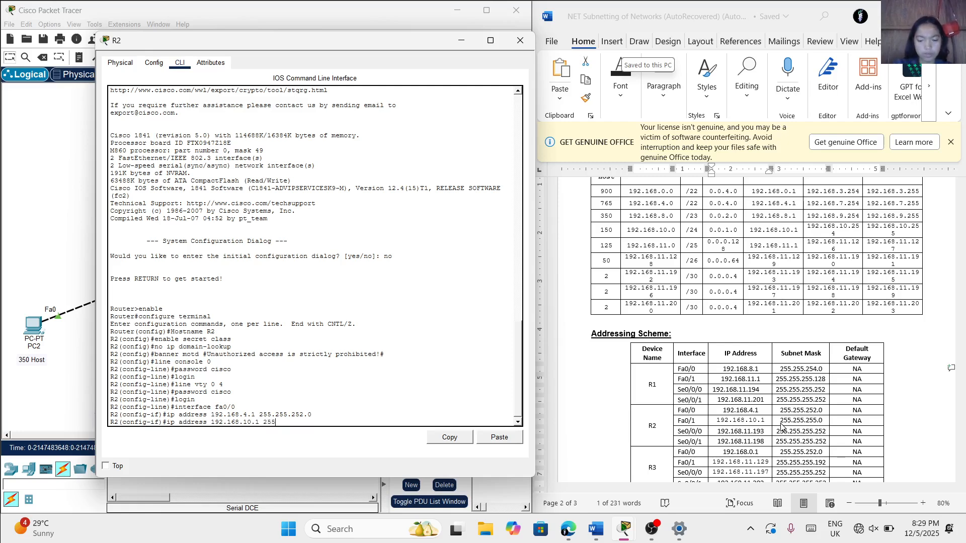
{"action": "type", "text": ".255"}
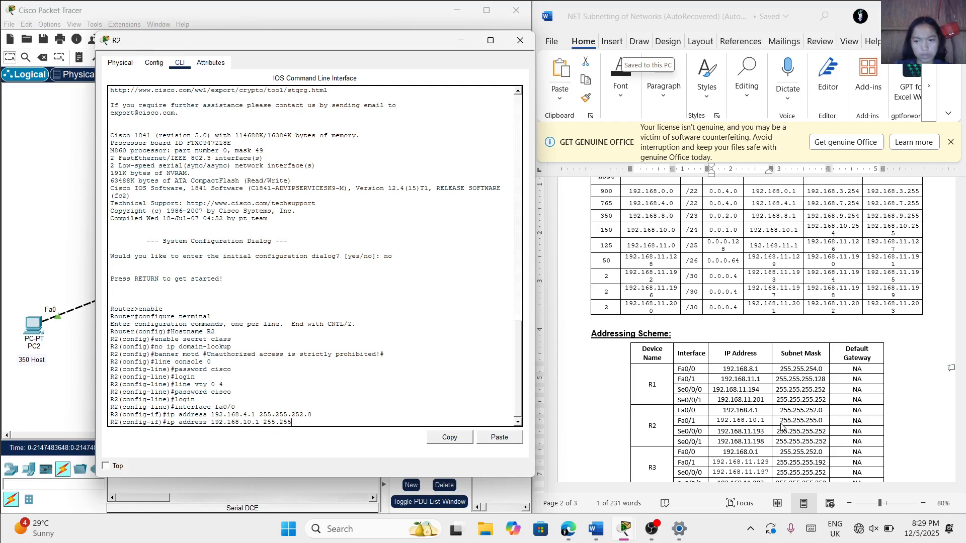
{"action": "type", "text": ".255.0"}
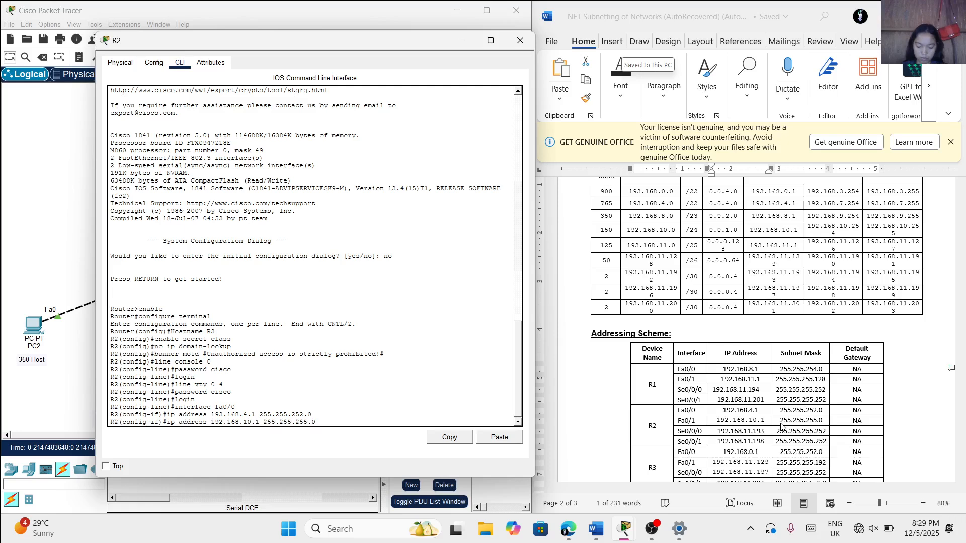
{"action": "key", "text": "Return"}
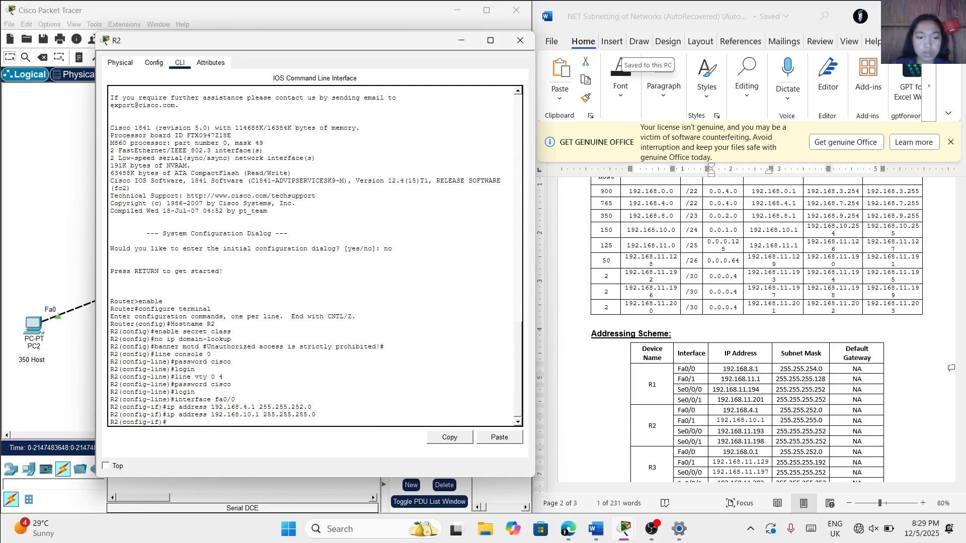
Reassign IP address 192.168.4.1 with subnet mask 255.255.252.0 to R2's fa0/0 interface
{"action": "type", "text": "ip"}
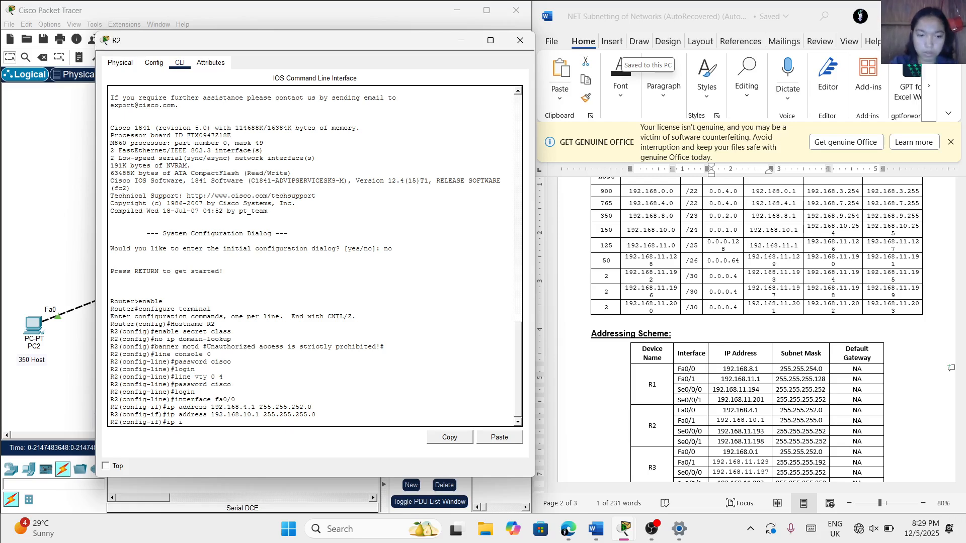
{"action": "type", "text": "ip ad"}
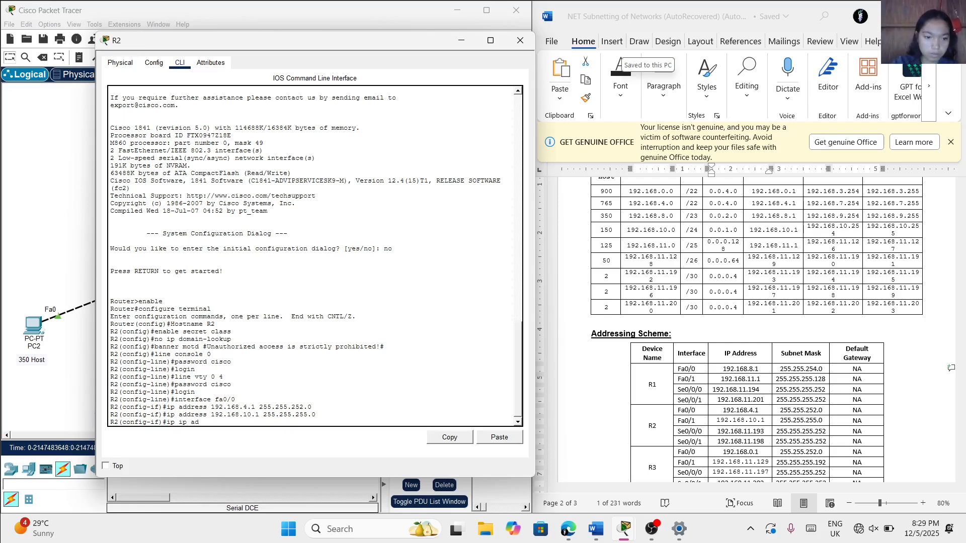
{"action": "type", "text": "dress 192."}
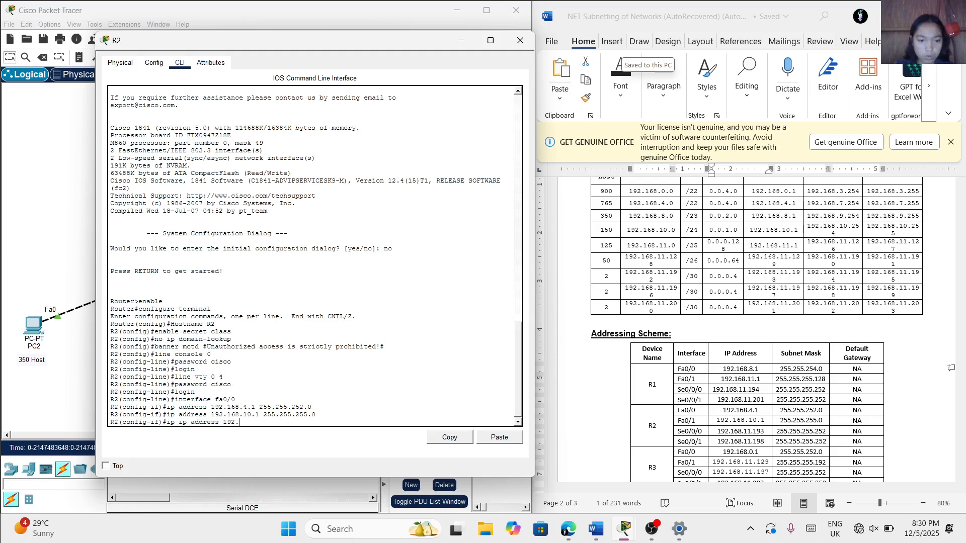
{"action": "type", "text": "168.4."}
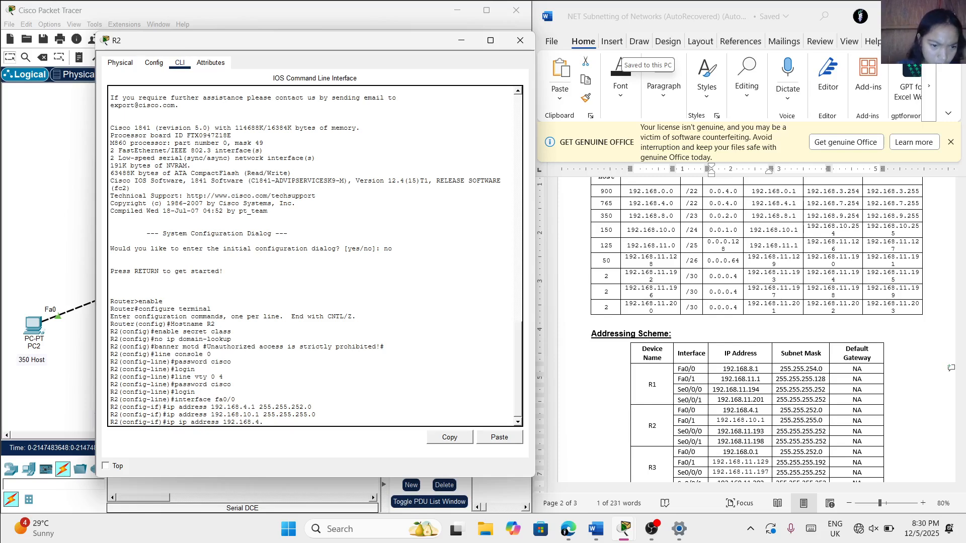
{"action": "double_click", "coordinate": [181, 423]}
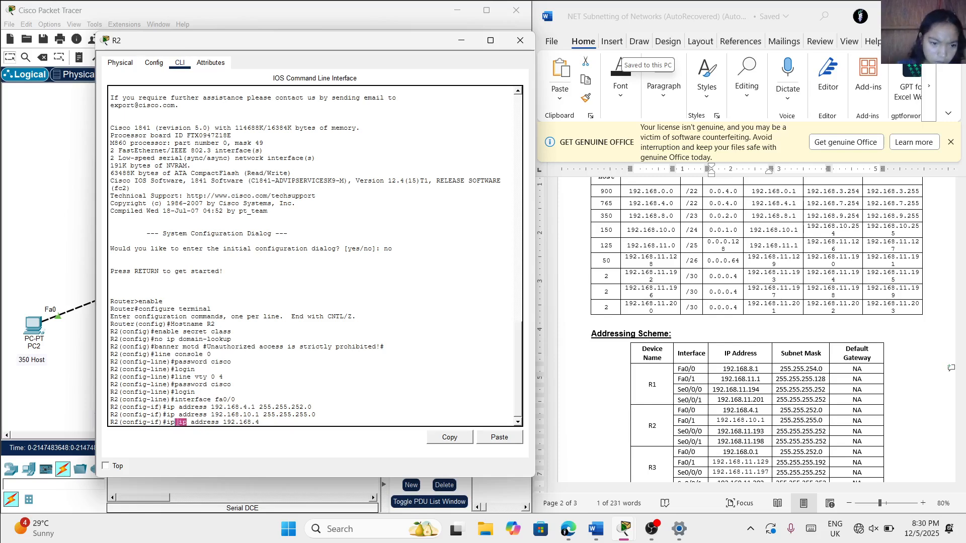
{"action": "left_click", "coordinate": [186, 422]}
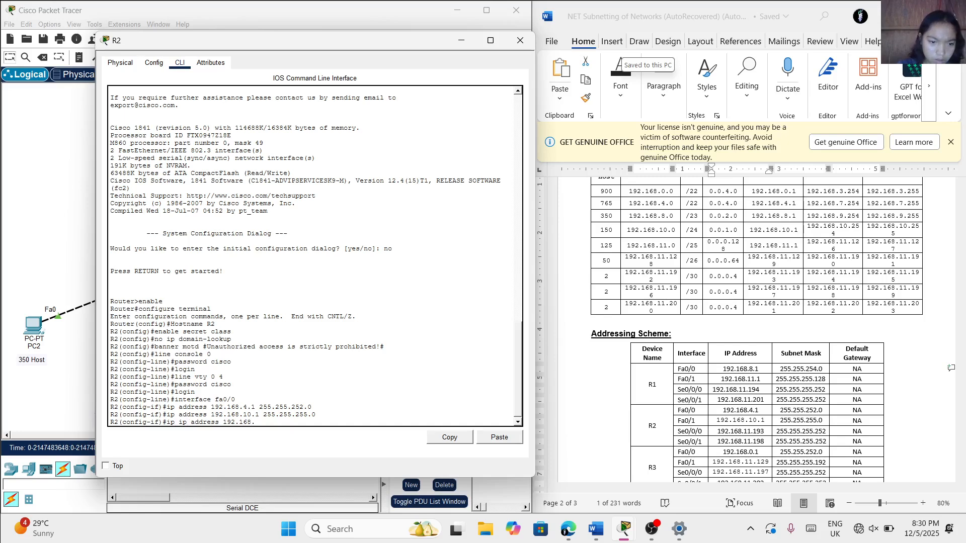
{"action": "key", "text": "BackSpace"}
{"action": "key", "text": "BackSpace"}
{"action": "key", "text": "BackSpace"}
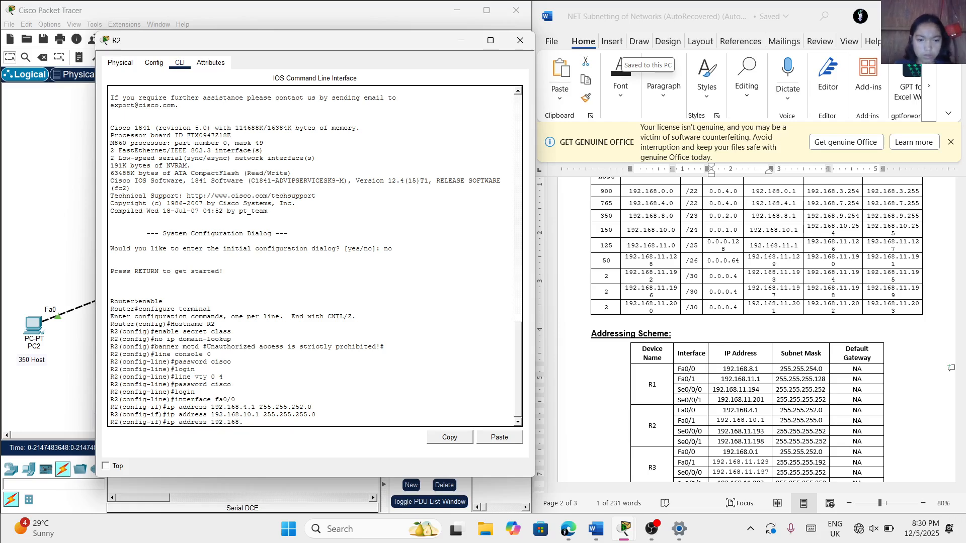
{"action": "type", "text": "4.1"}
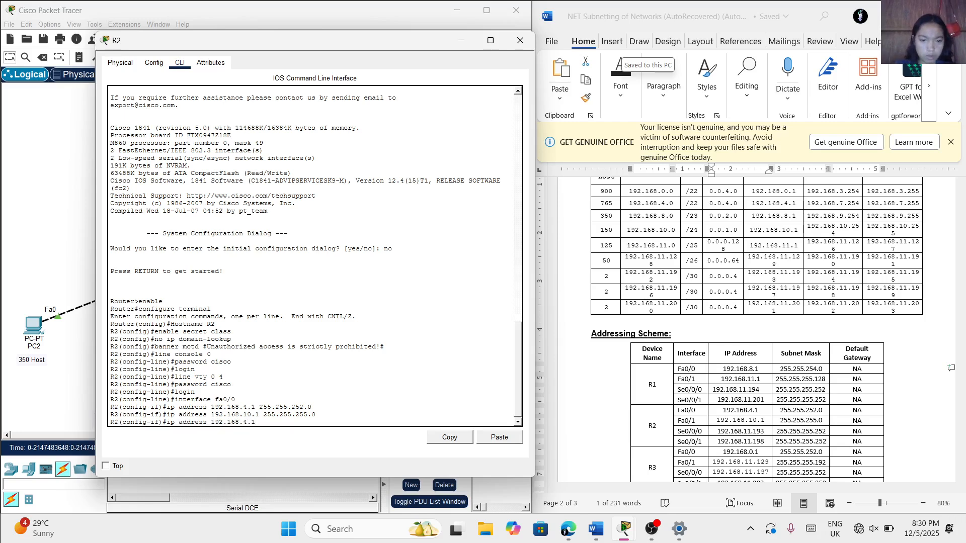
{"action": "type", "text": " 255.255"}
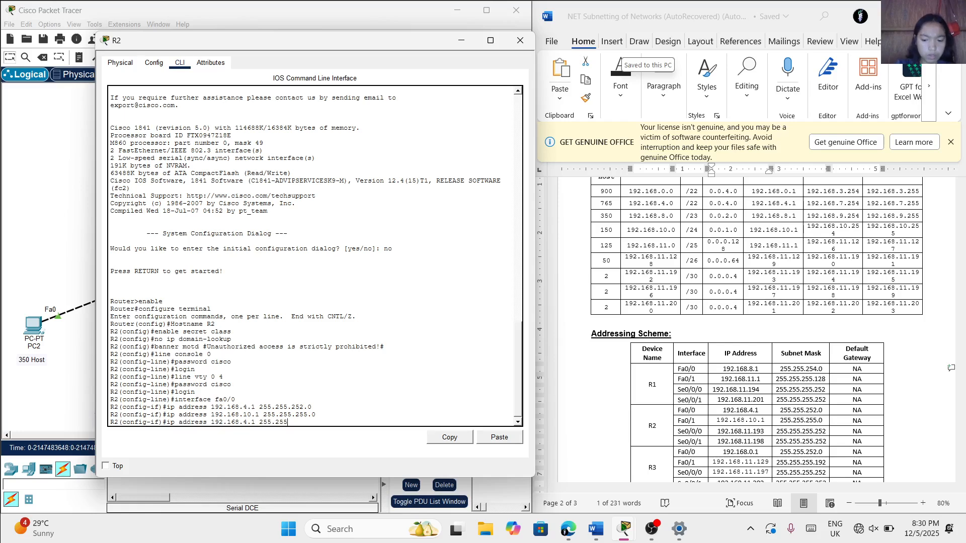
{"action": "type", "text": ".252.0"}
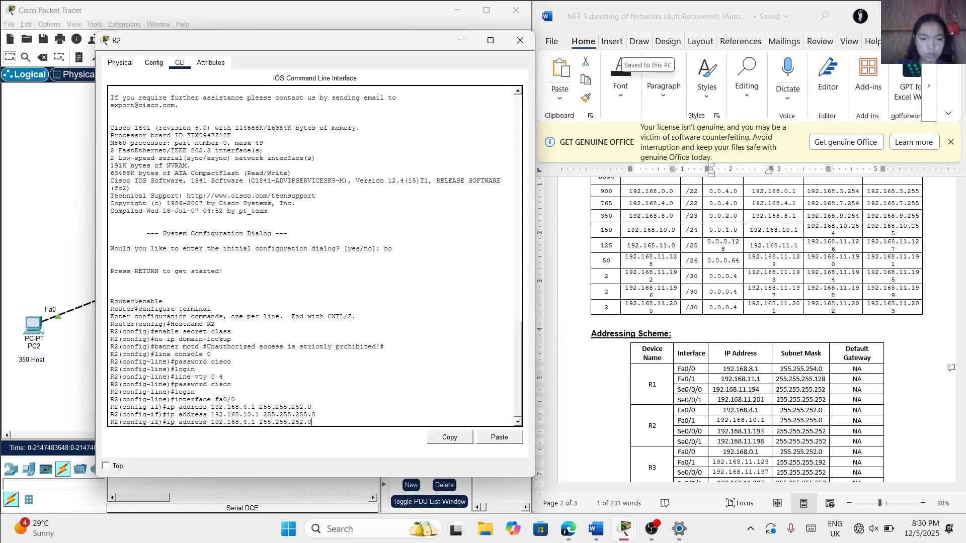
{"action": "key", "text": "Return"}
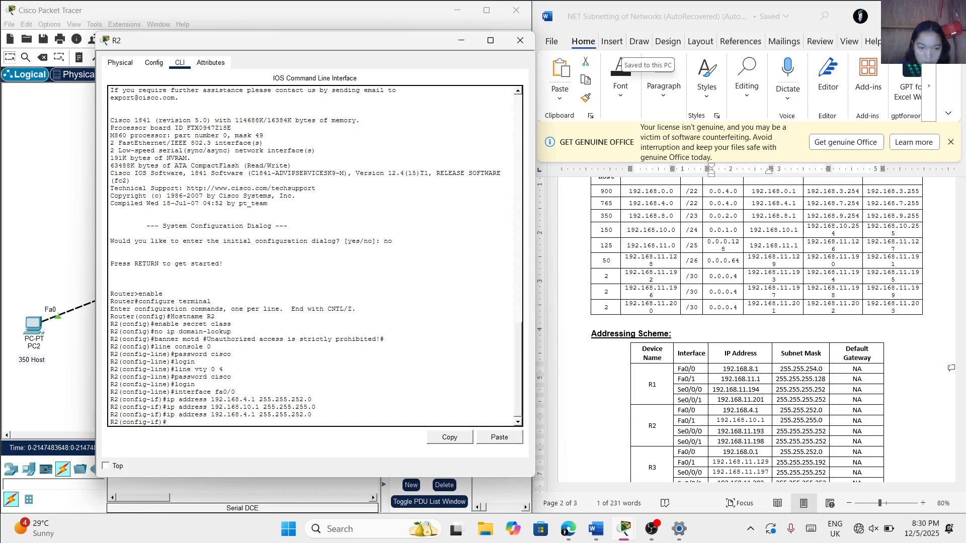
{"action": "type", "text": "inter"}
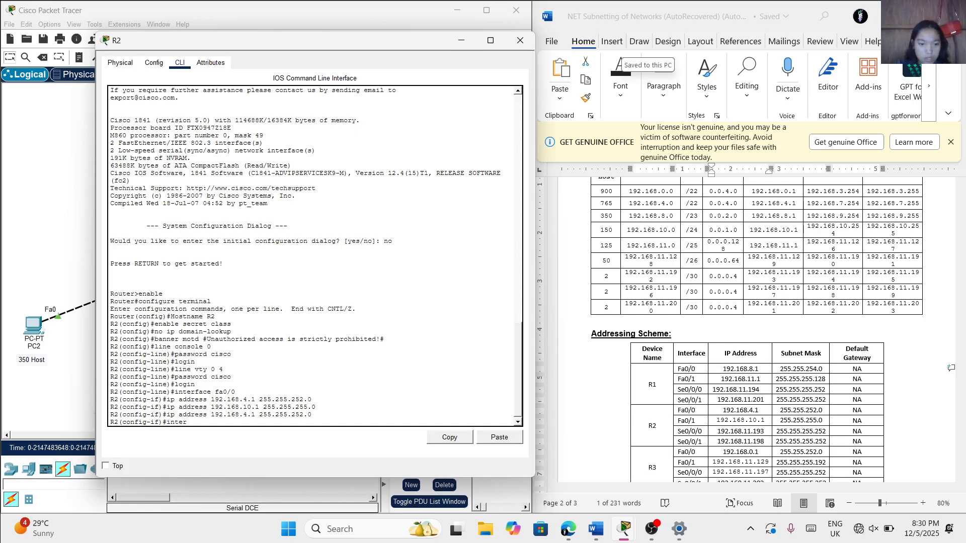
{"action": "type", "text": "face"}
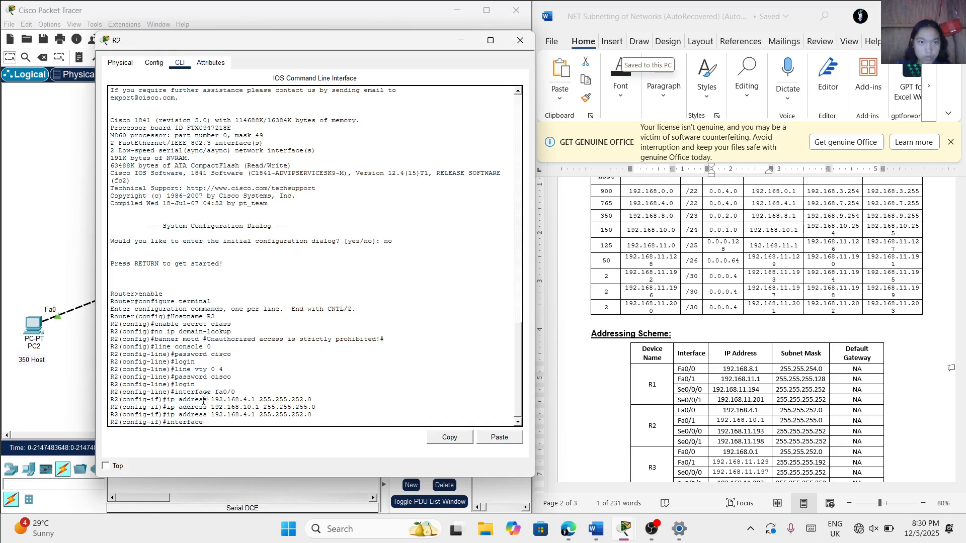
{"action": "left_click_drag", "start_coordinate": [315, 45], "coordinate": [548, 213]}
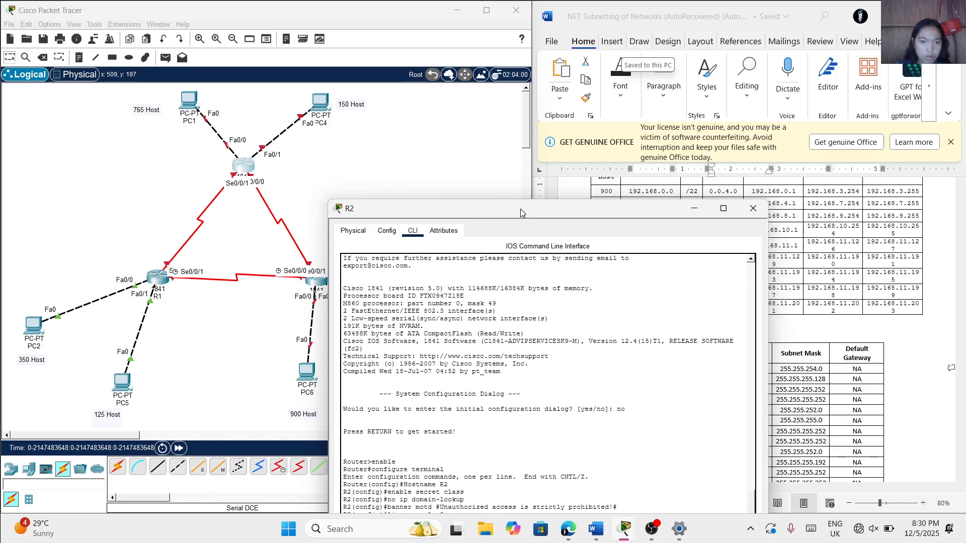
{"action": "left_click_drag", "start_coordinate": [520, 210], "coordinate": [515, 80]}
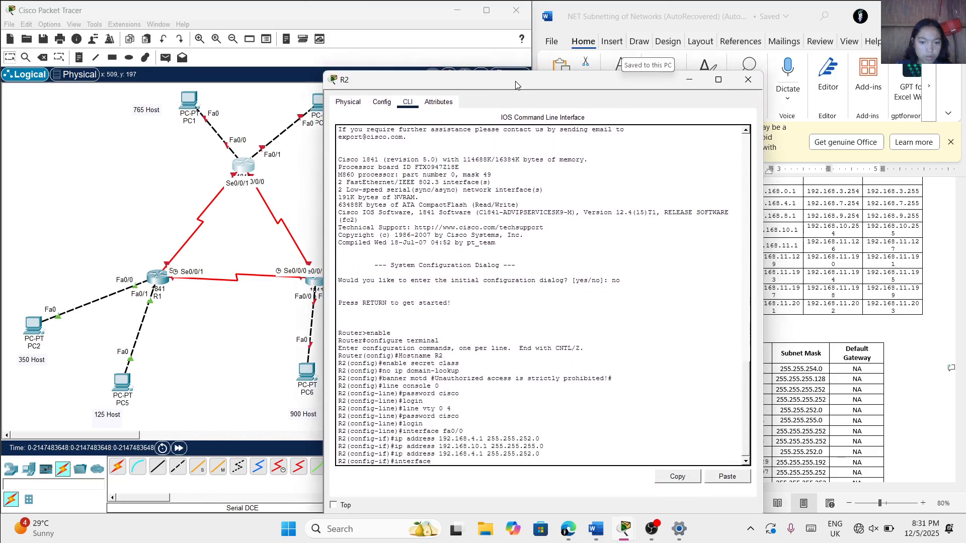
{"action": "key", "text": "BackSpace"}
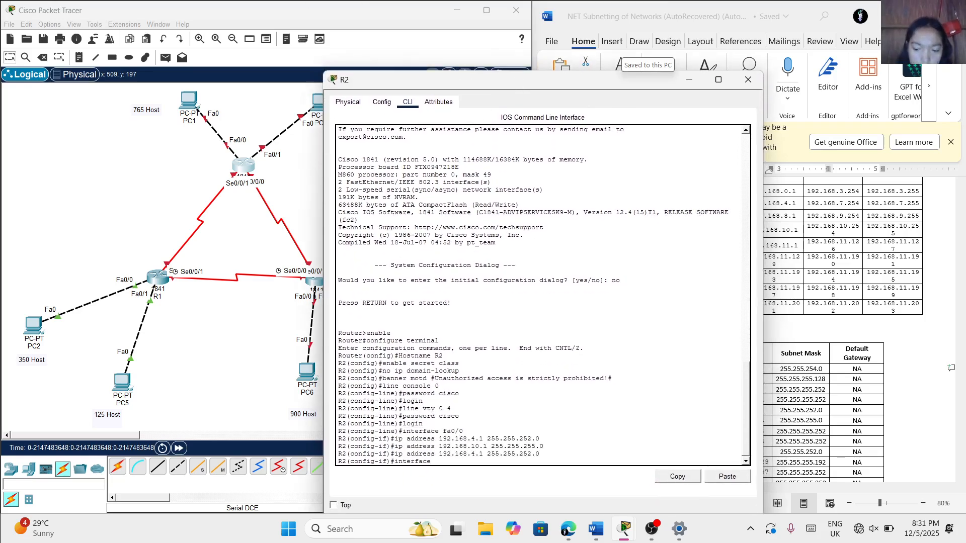
{"action": "key", "text": "BackSpace"}
{"action": "key", "text": "BackSpace"}
{"action": "key", "text": "BackSpace"}
{"action": "key", "text": "BackSpace"}
{"action": "key", "text": "BackSpace"}
{"action": "key", "text": "BackSpace"}
{"action": "key", "text": "BackSpace"}
{"action": "key", "text": "BackSpace"}
Enable R2's fa0/0 interface with the no shutdown command
{"action": "type", "text": "no"}
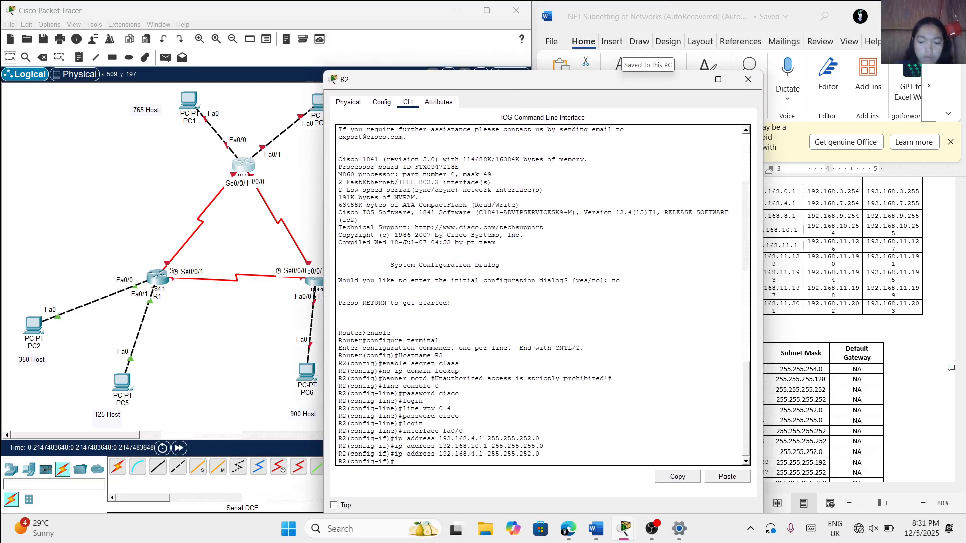
{"action": "type", "text": " shut"}
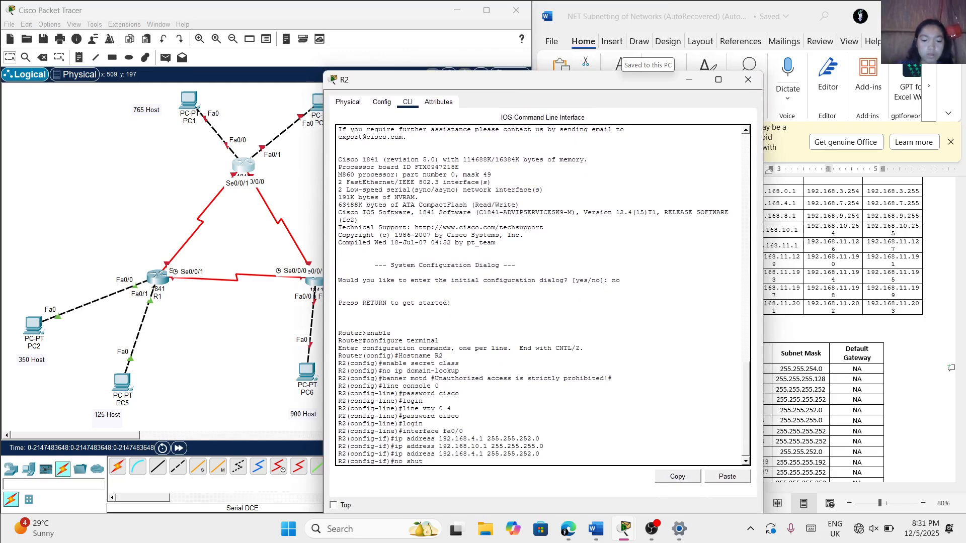
{"action": "type", "text": "down"}
{"action": "key", "text": "Return"}
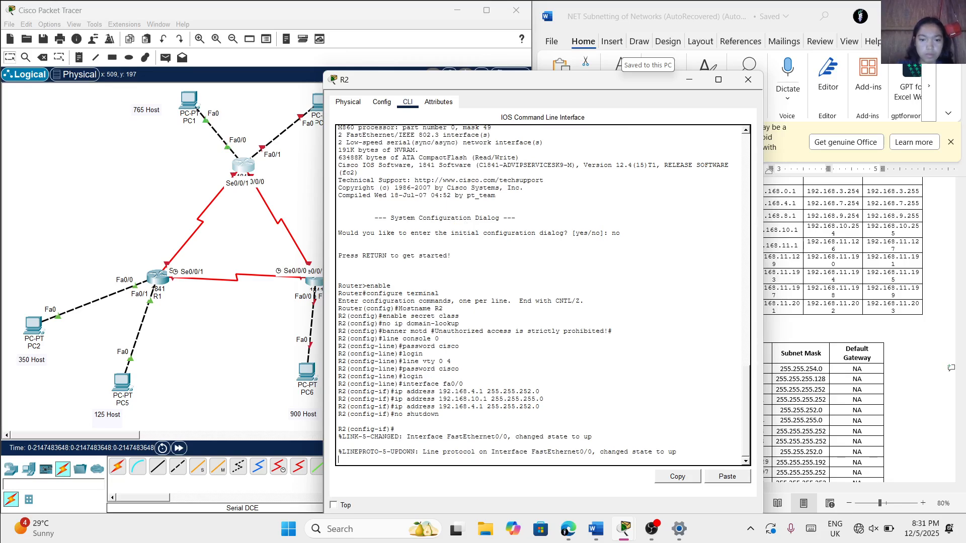
{"action": "key", "text": "Return"}
Enter configuration mode for R2's fa0/1 interface, uncovering the addressing table in the Word document
{"action": "type", "text": "inte"}
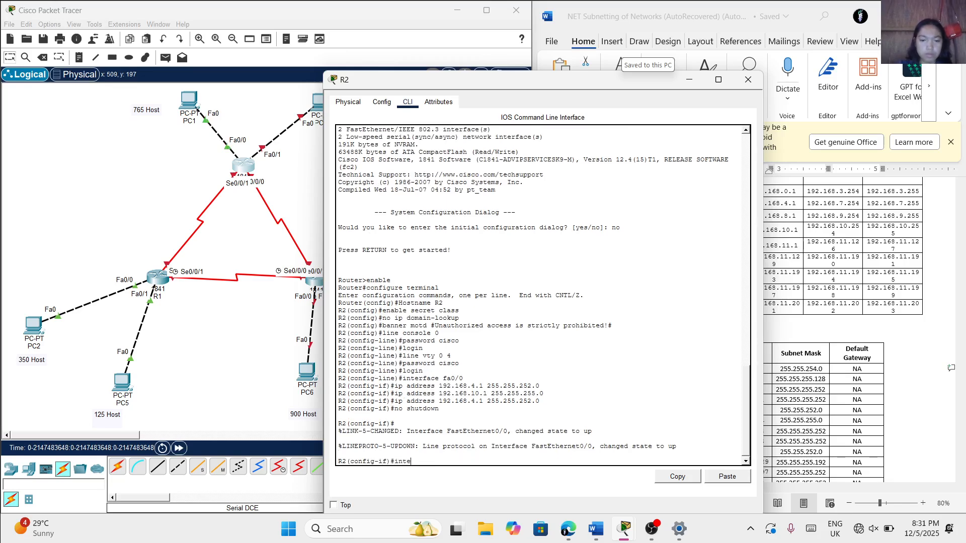
{"action": "type", "text": "rface"}
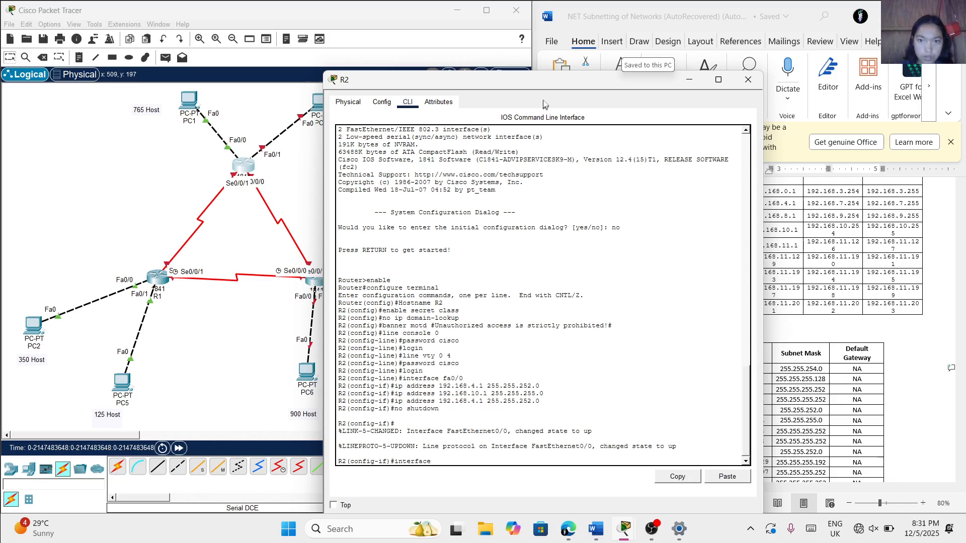
{"action": "left_click_drag", "start_coordinate": [547, 83], "coordinate": [456, 82]}
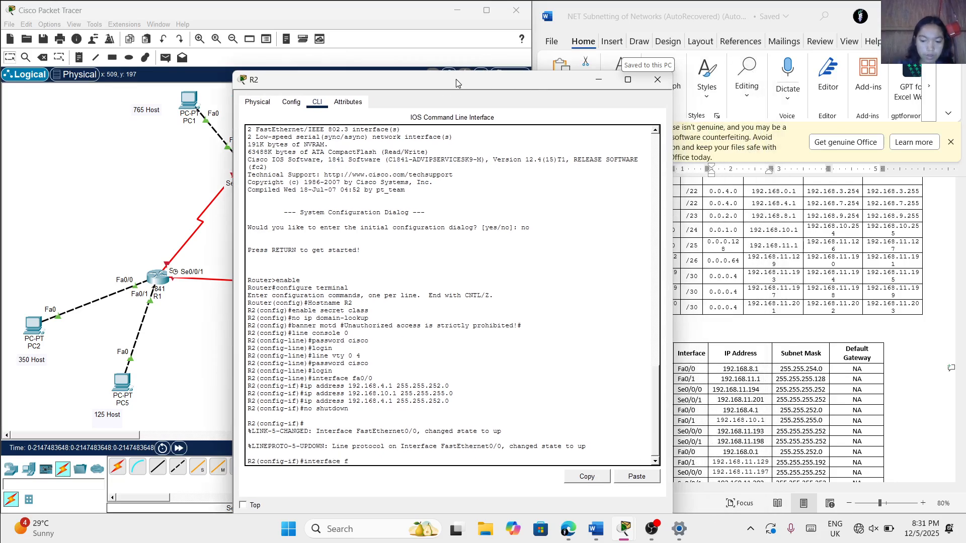
{"action": "type", "text": "fa0/1"}
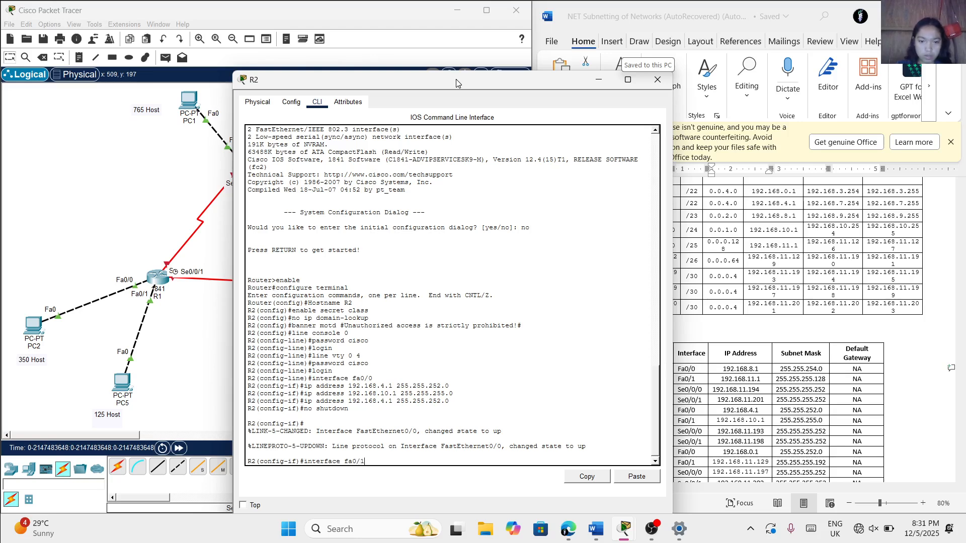
{"action": "key", "text": "Return"}
Try to assign IP address 192.168.10.1 with subnet mask 255.255.255.0 to R2's fa0/1 interface
{"action": "type", "text": "ip"}
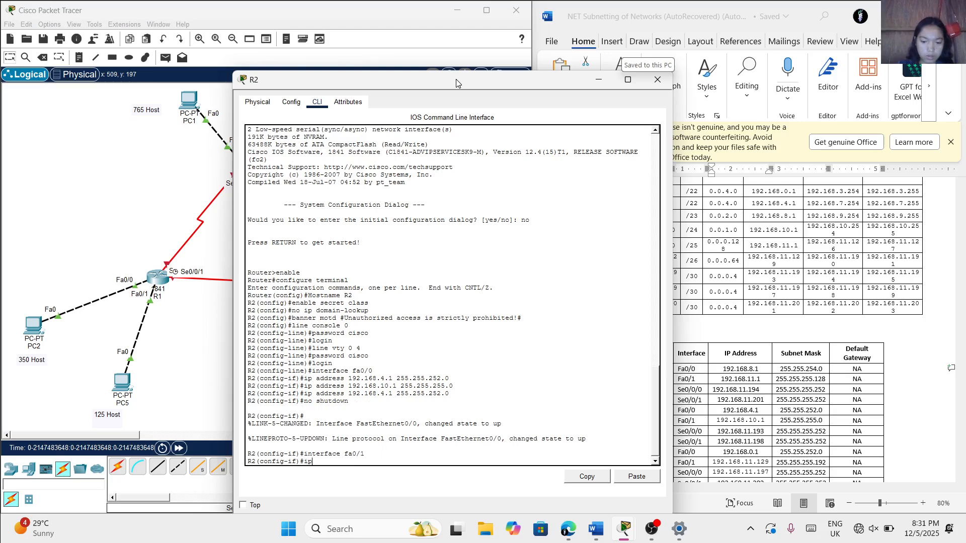
{"action": "type", "text": " address"}
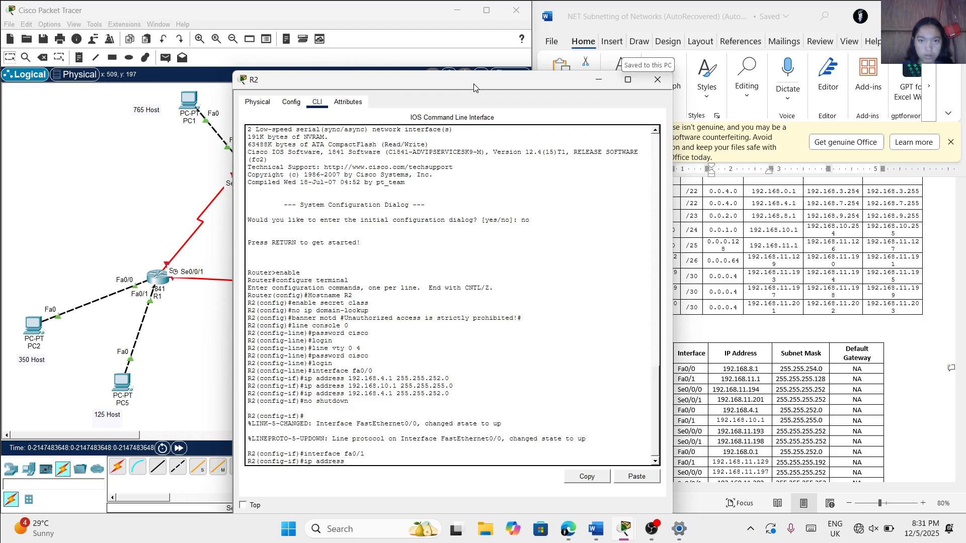
{"action": "left_click_drag", "start_coordinate": [472, 84], "coordinate": [408, 75]}
{"action": "scroll", "coordinate": [685, 427], "scroll_direction": "down", "scroll_amount": 1}
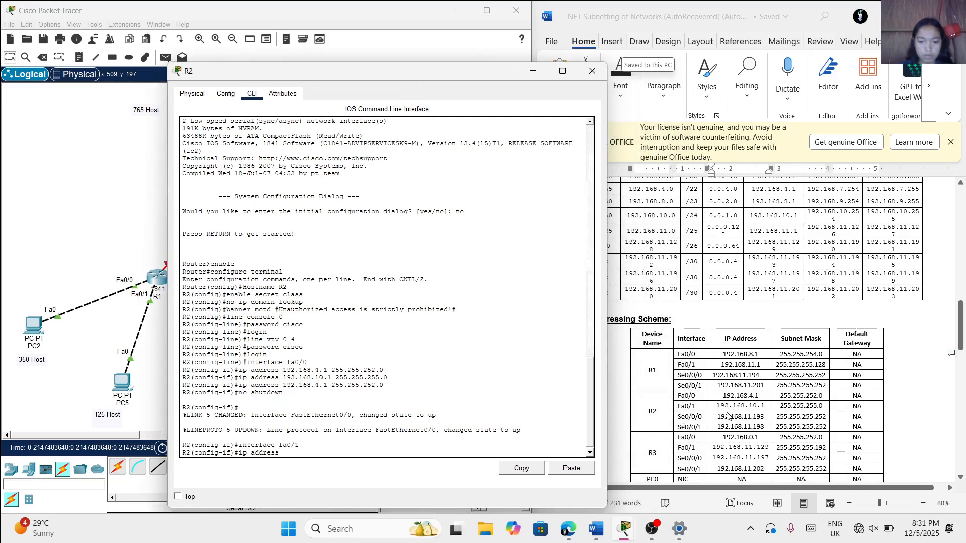
{"action": "type", "text": "192.168."}
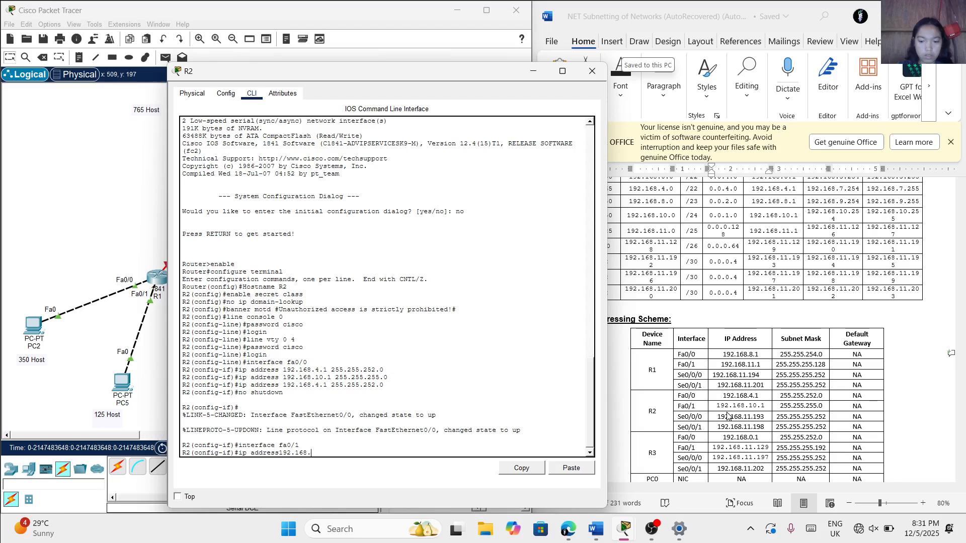
{"action": "type", "text": "10.1"}
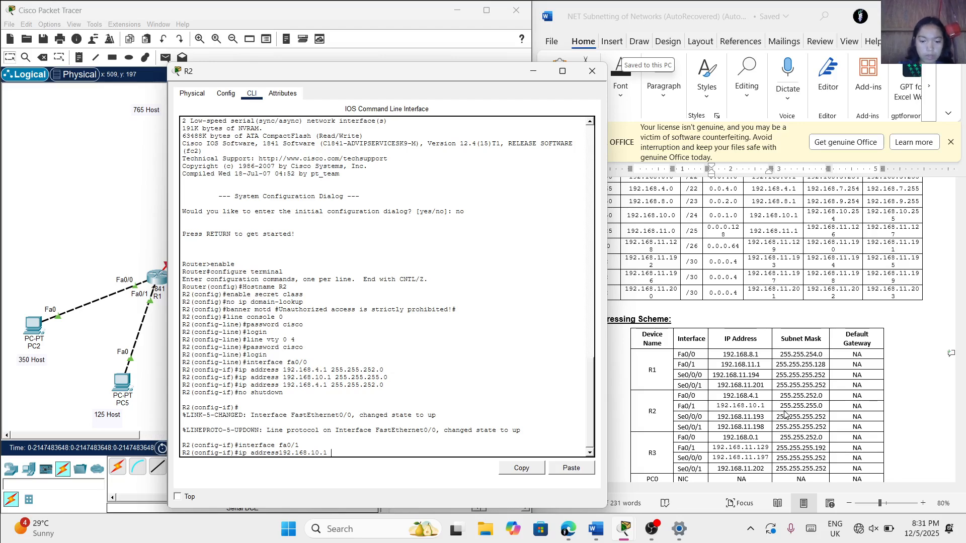
{"action": "type", "text": " 15"}
{"action": "key", "text": "BackSpace"}
{"action": "key", "text": "BackSpace"}
{"action": "type", "text": "255"}
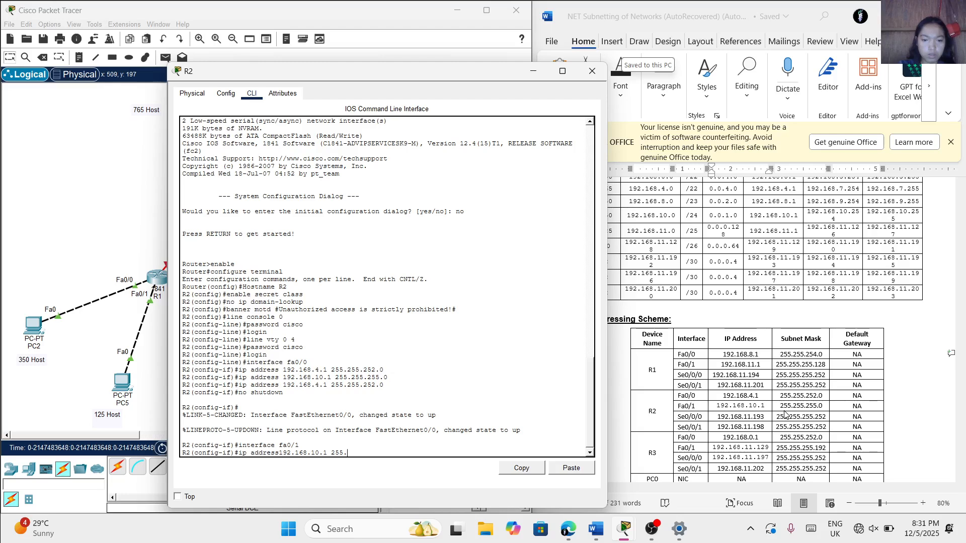
{"action": "type", "text": ".255"}
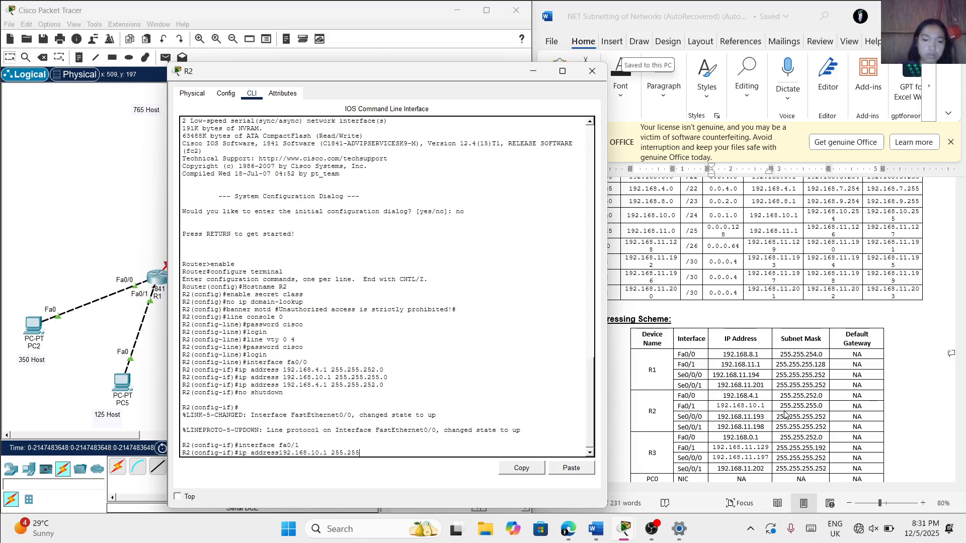
{"action": "type", "text": ".255"}
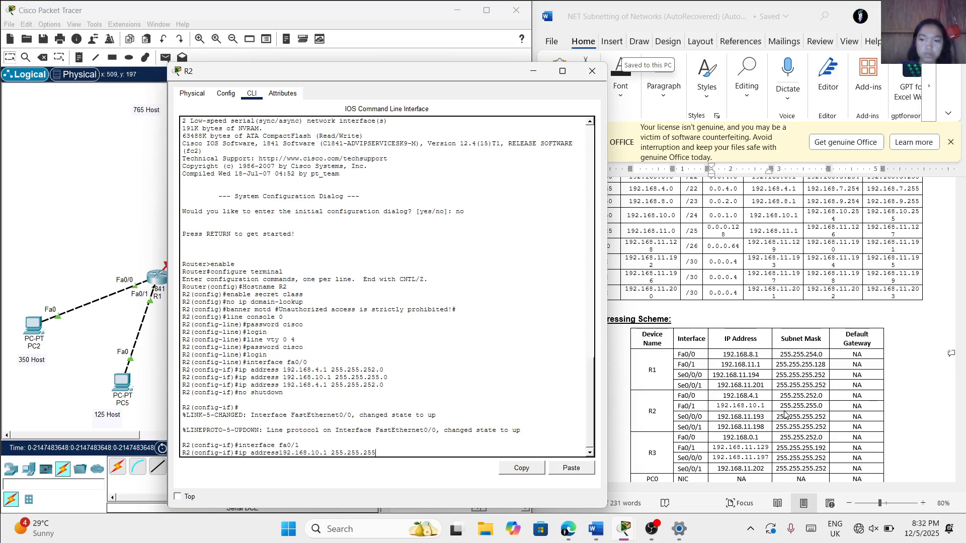
{"action": "type", "text": "."}
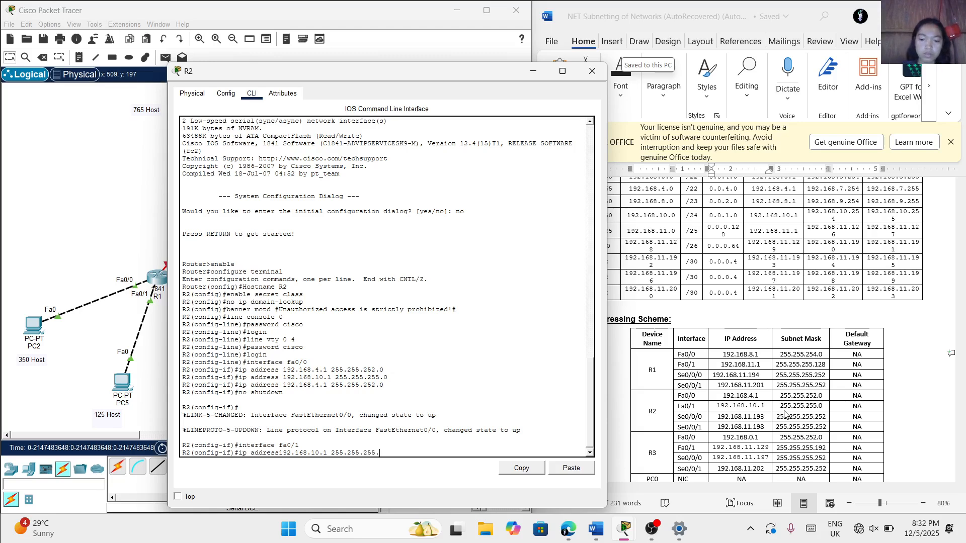
{"action": "type", "text": "0"}
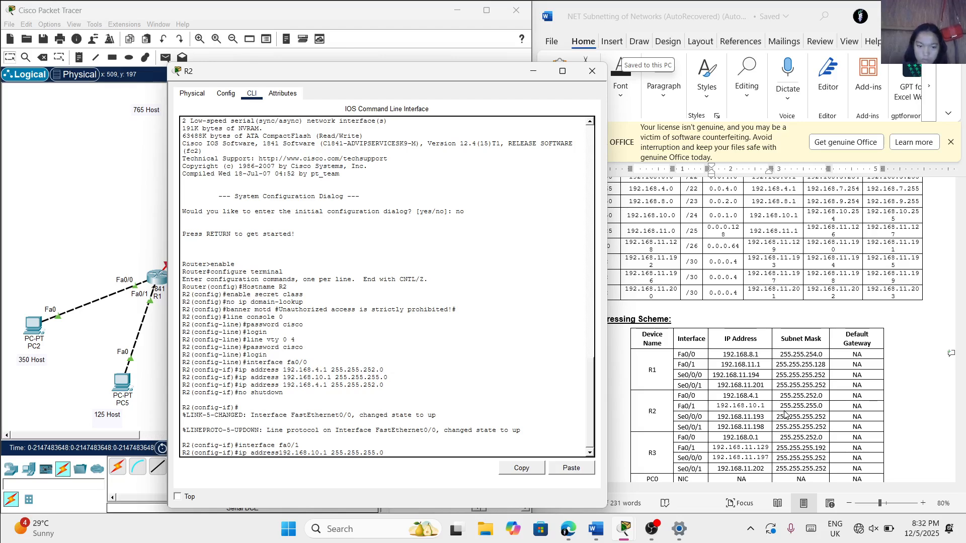
{"action": "key", "text": "Return"}
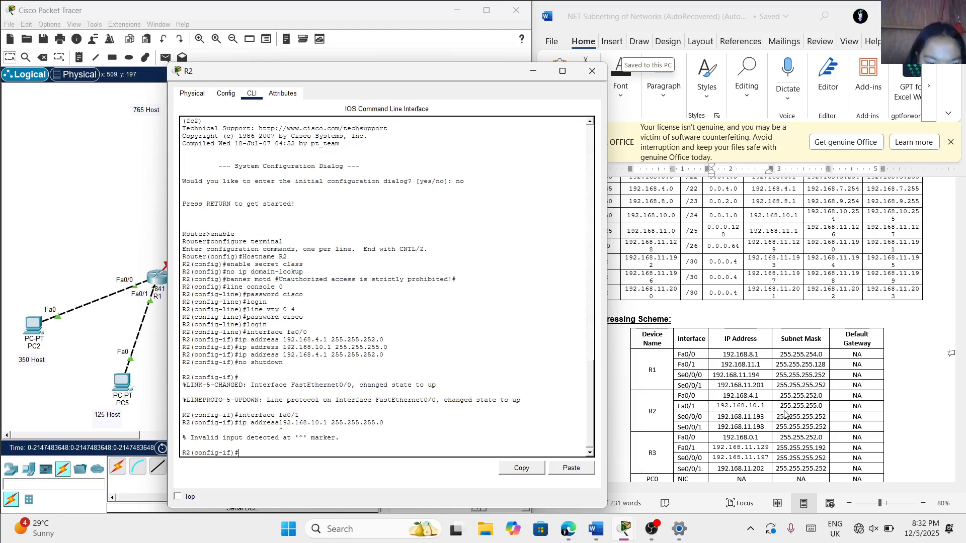
Assign IP address 192.168.10.1 with subnet mask 255.255.255.0 to R2's fa0/1 interface
{"action": "type", "text": "ip "}
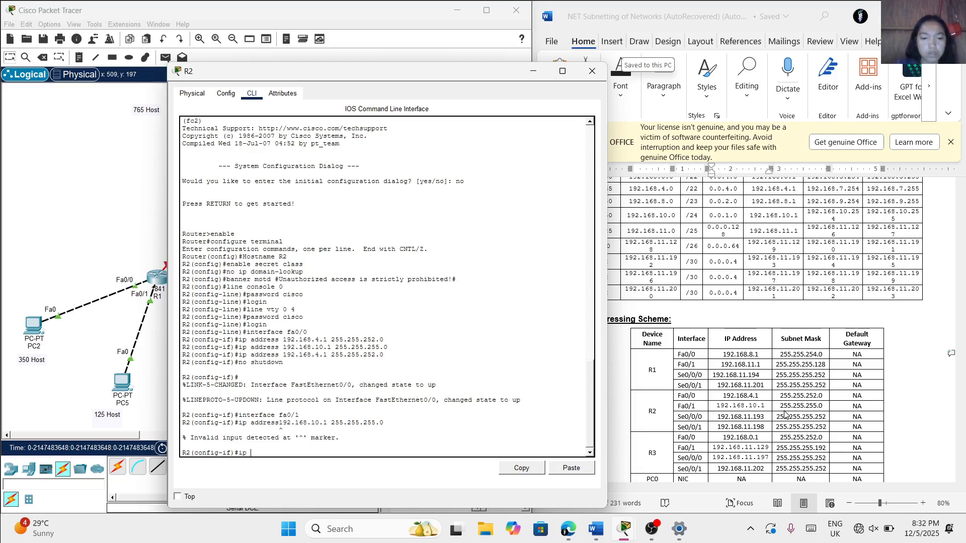
{"action": "type", "text": "address"}
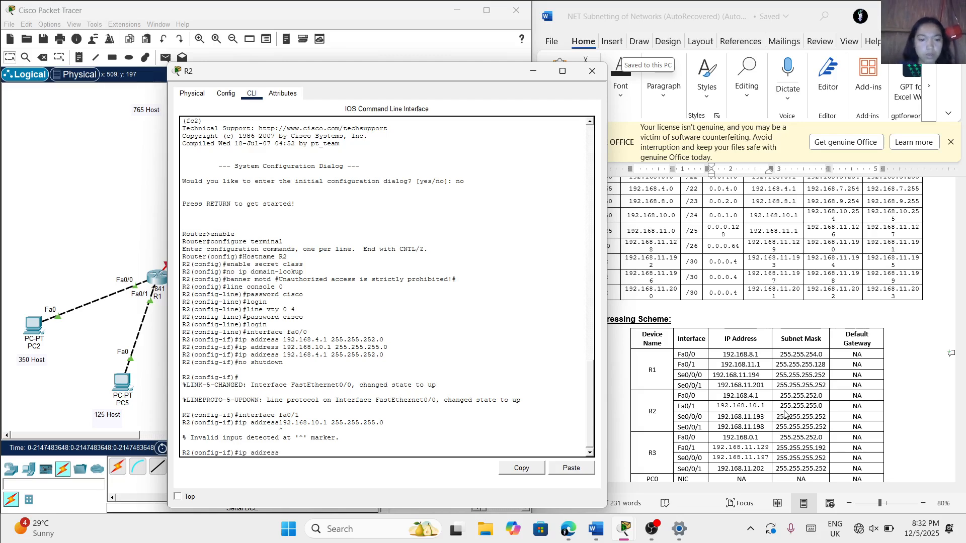
{"action": "type", "text": " 192.168"}
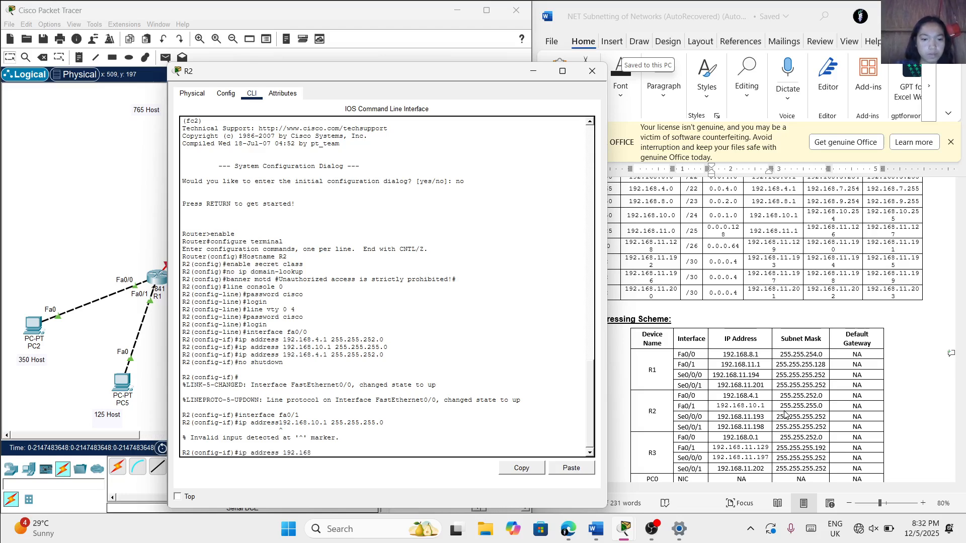
{"action": "type", "text": ".10."}
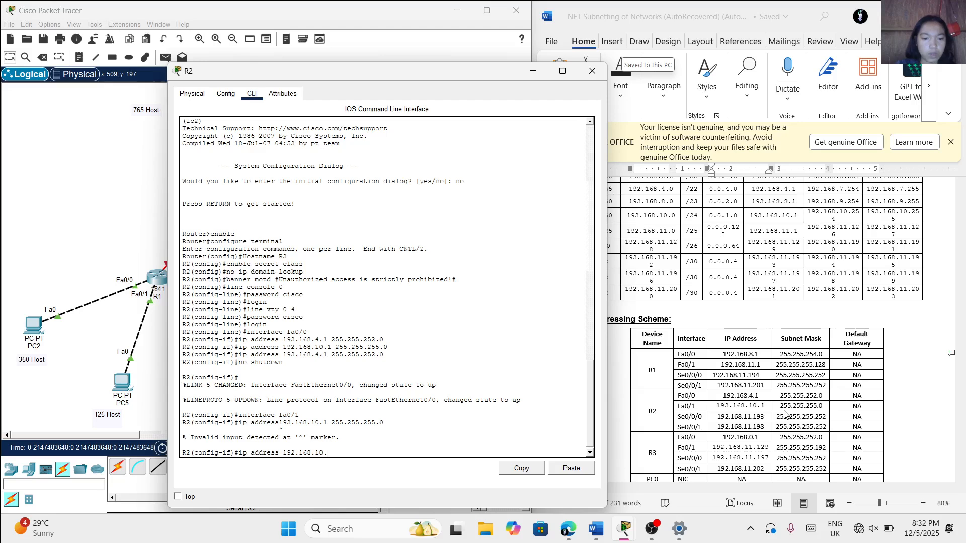
{"action": "type", "text": "1 255"}
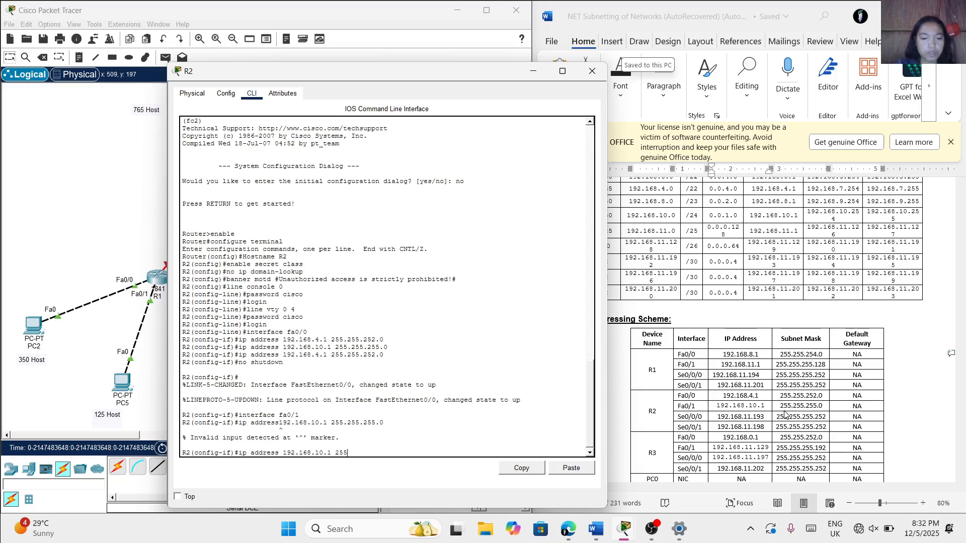
{"action": "type", "text": ".255"}
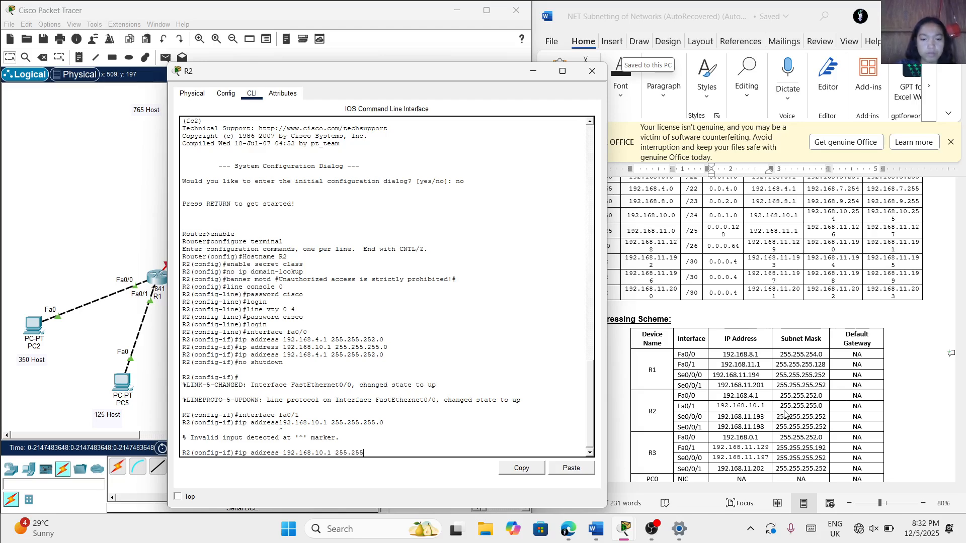
{"action": "type", "text": ".255.0"}
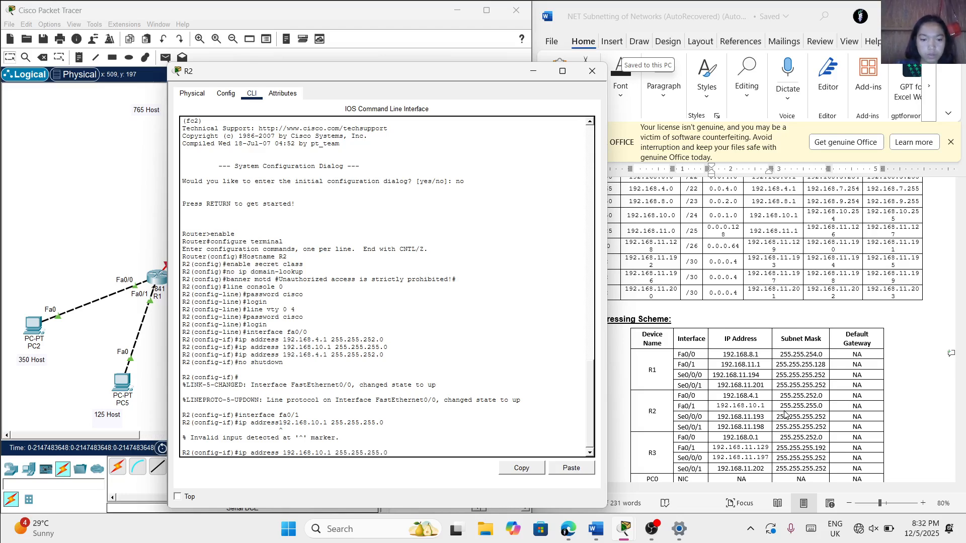
{"action": "key", "text": "Return"}
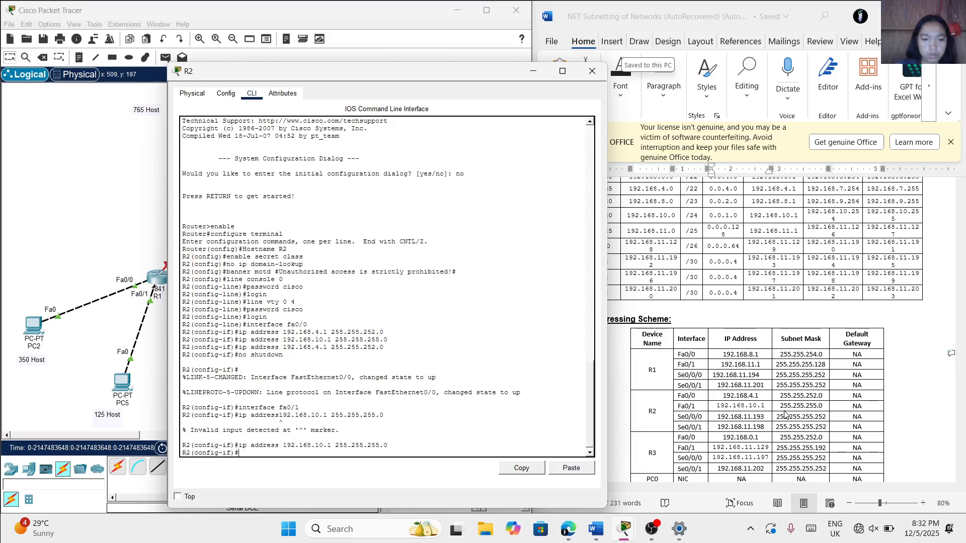
{"action": "type", "text": "int"}
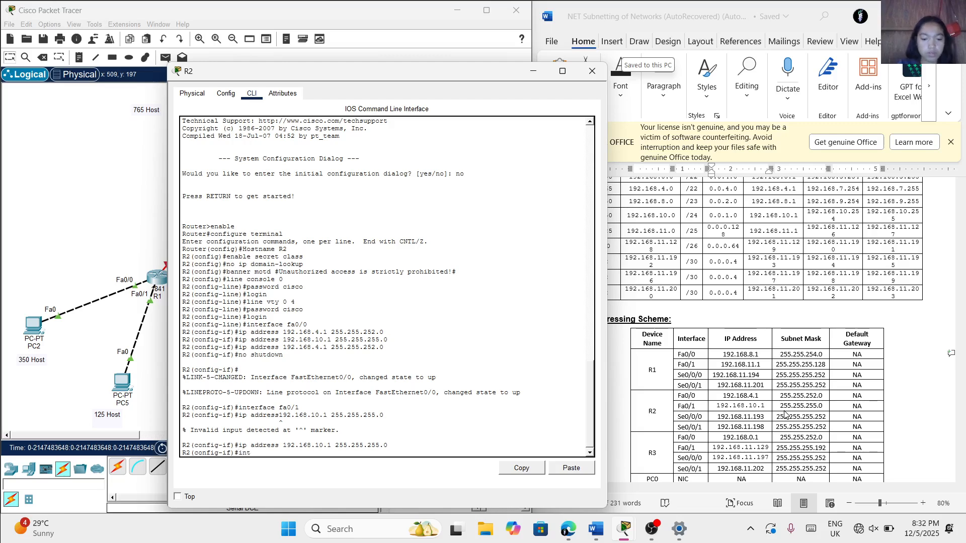
{"action": "type", "text": "erface"}
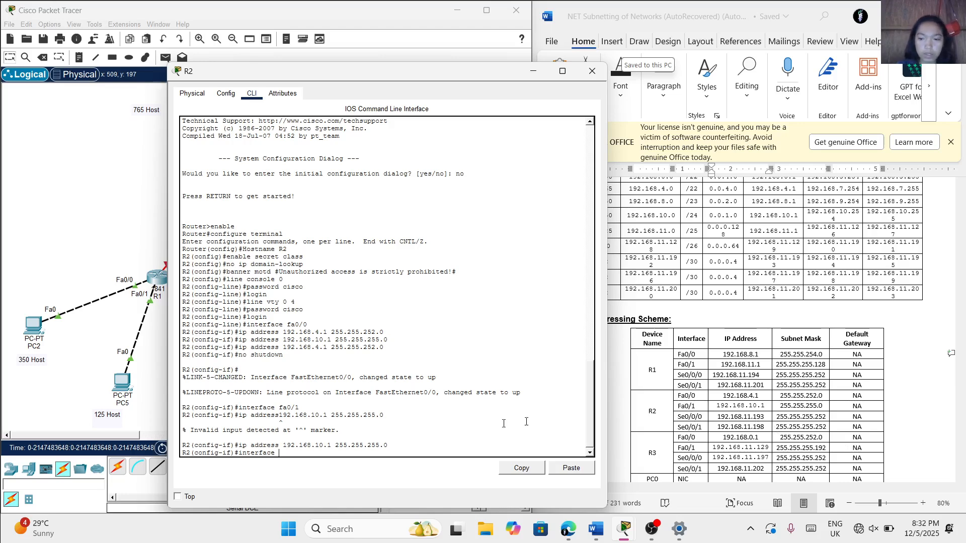
{"action": "type", "text": "192"}
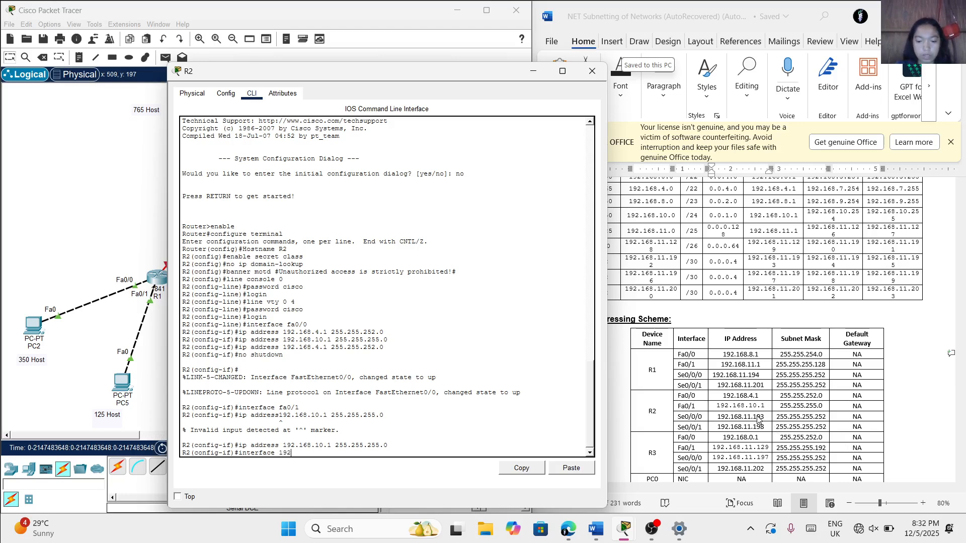
{"action": "type", "text": ".168"}
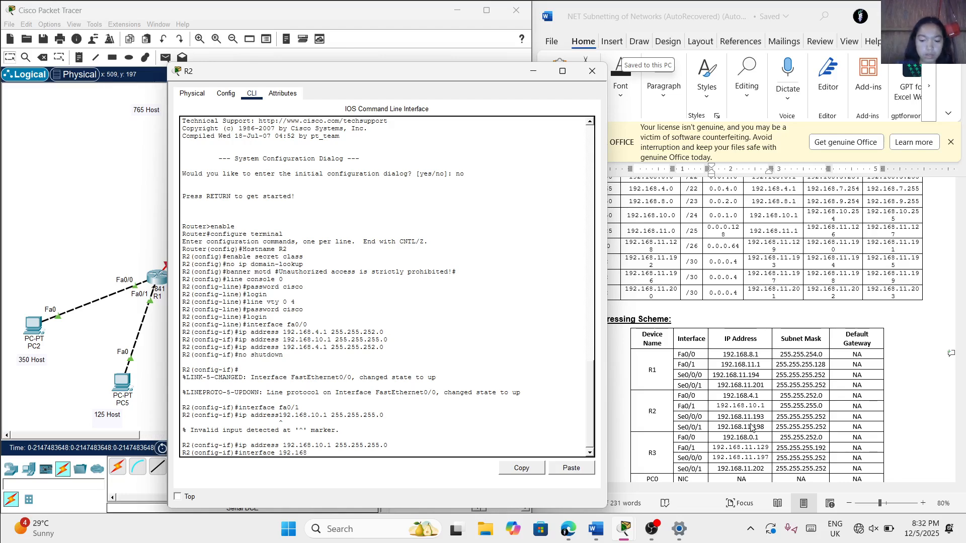
{"action": "type", "text": ".11."}
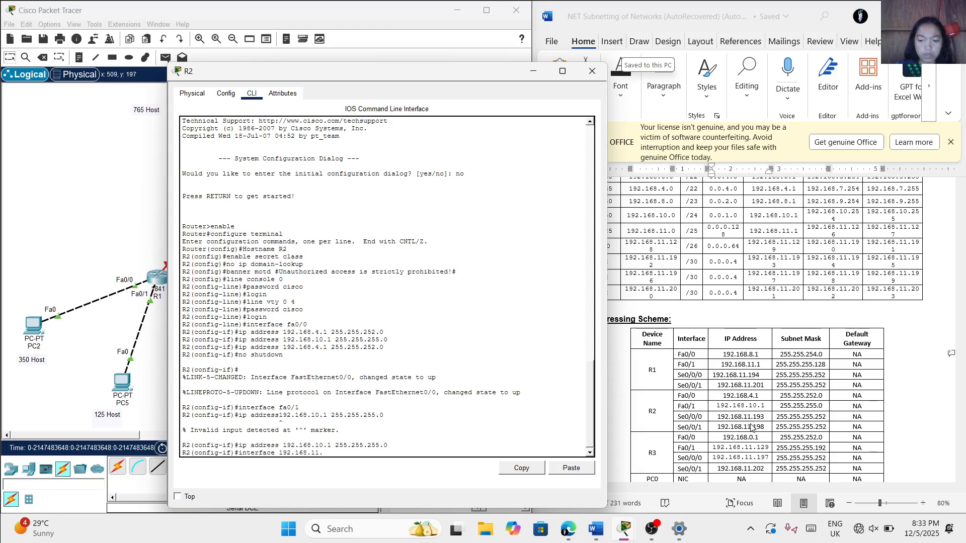
{"action": "type", "text": "193"}
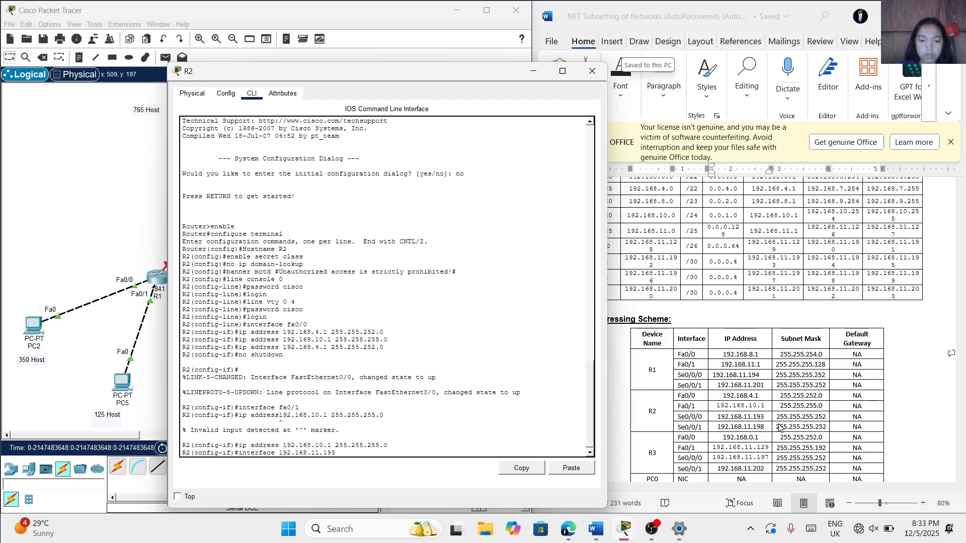
{"action": "type", "text": " 255.255."}
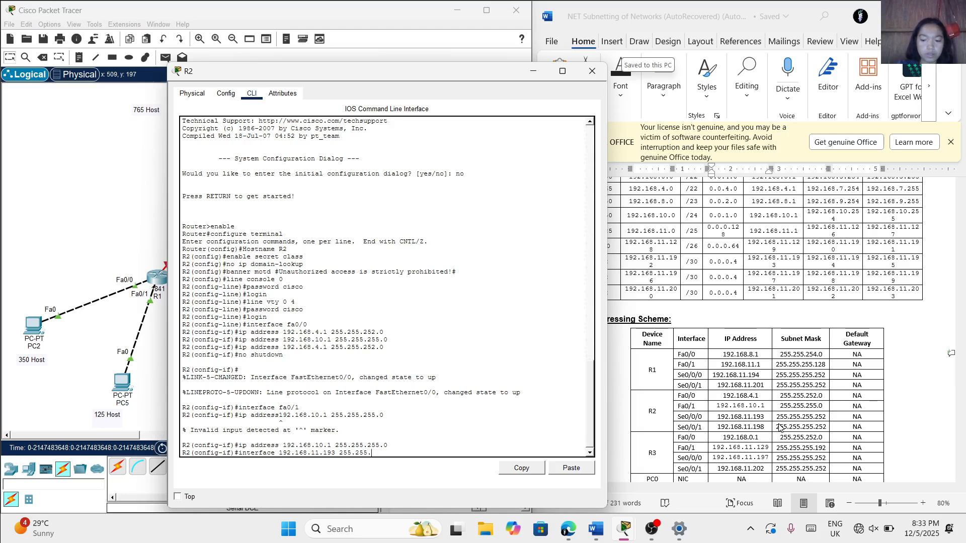
{"action": "type", "text": "255.252"}
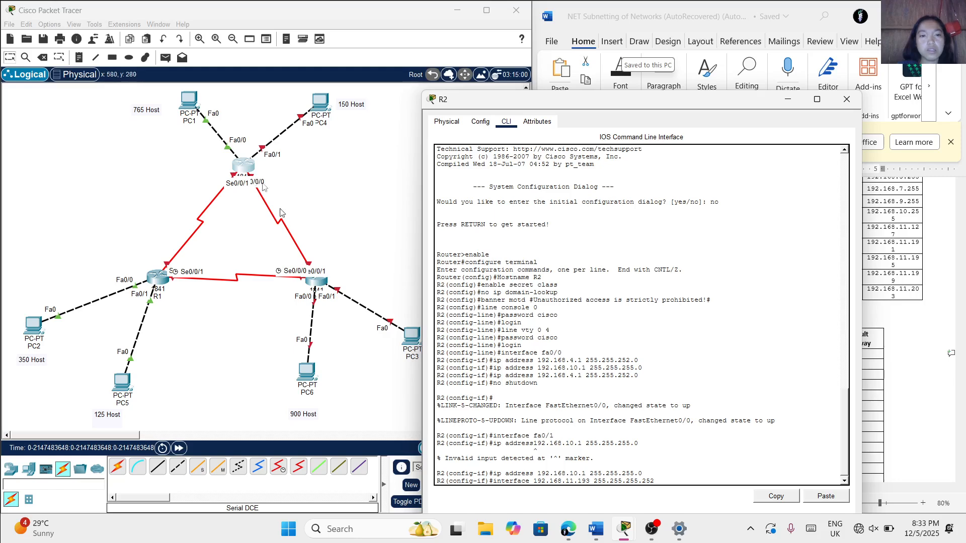
{"action": "left_click_drag", "start_coordinate": [618, 99], "coordinate": [238, 102]}
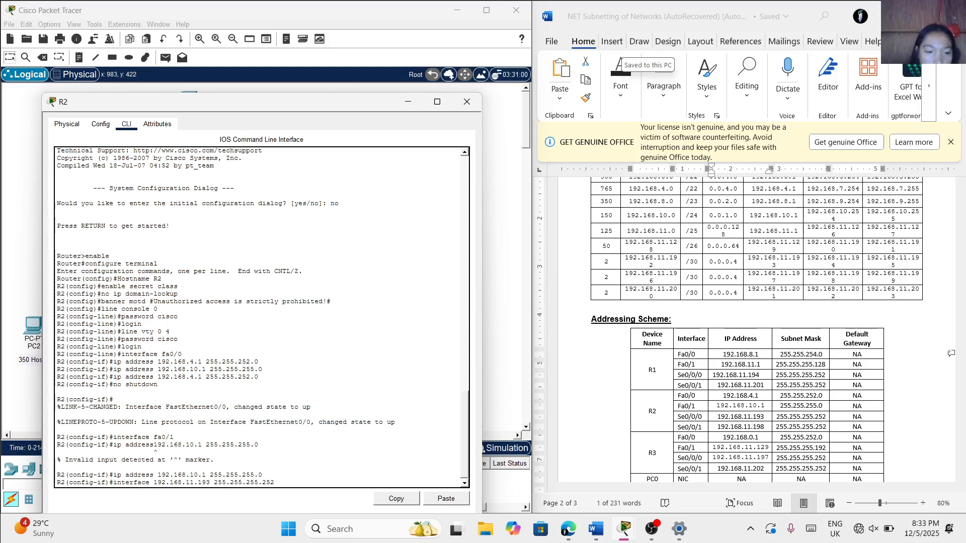
{"action": "key", "text": "BackSpace"}
{"action": "key", "text": "BackSpace"}
{"action": "key", "text": "BackSpace"}
{"action": "key", "text": "BackSpace"}
{"action": "key", "text": "BackSpace"}
{"action": "key", "text": "BackSpace"}
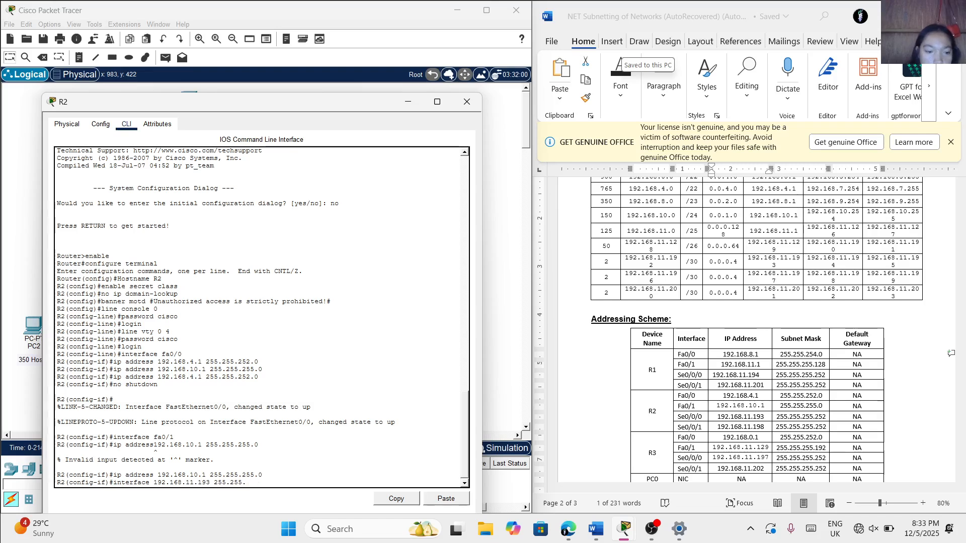
{"action": "key", "text": "BackSpace"}
{"action": "key", "text": "BackSpace"}
{"action": "key", "text": "BackSpace"}
{"action": "key", "text": "BackSpace"}
{"action": "key", "text": "BackSpace"}
{"action": "key", "text": "BackSpace"}
{"action": "key", "text": "BackSpace"}
{"action": "key", "text": "BackSpace"}
{"action": "key", "text": "BackSpace"}
{"action": "key", "text": "BackSpace"}
{"action": "key", "text": "BackSpace"}
{"action": "key", "text": "BackSpace"}
{"action": "key", "text": "BackSpace"}
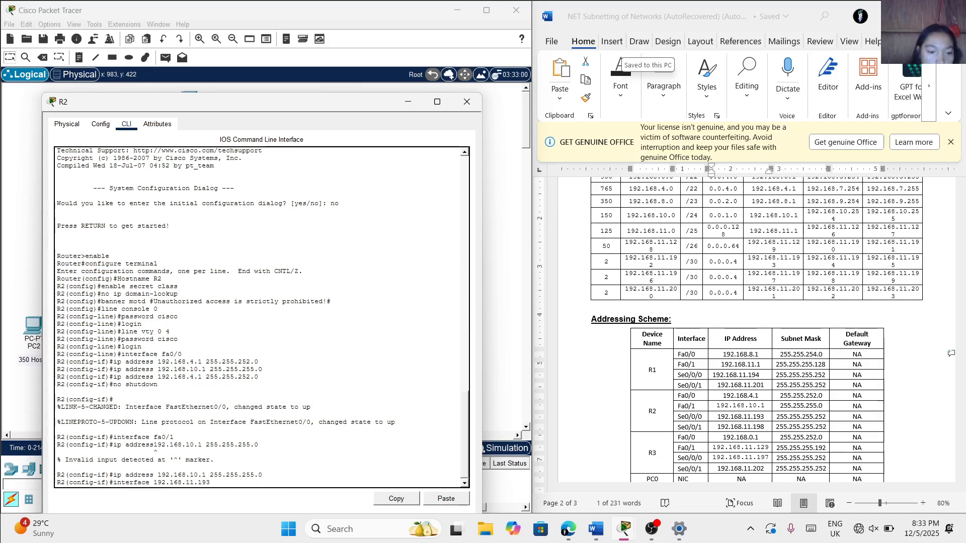
{"action": "key", "text": "BackSpace"}
{"action": "key", "text": "BackSpace"}
{"action": "key", "text": "BackSpace"}
{"action": "key", "text": "BackSpace"}
{"action": "key", "text": "BackSpace"}
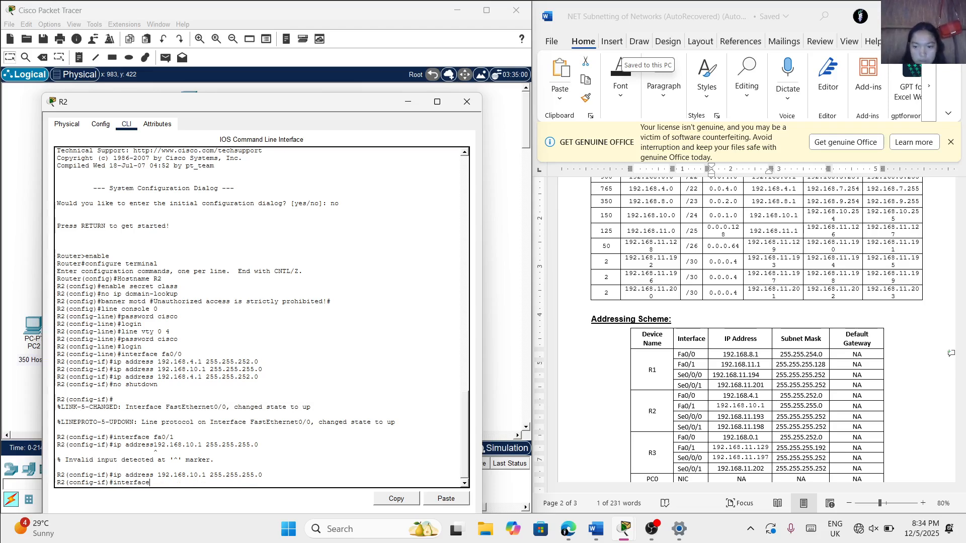
Enter configuration mode for R2's se0/0/0 interface
{"action": "type", "text": "se"}
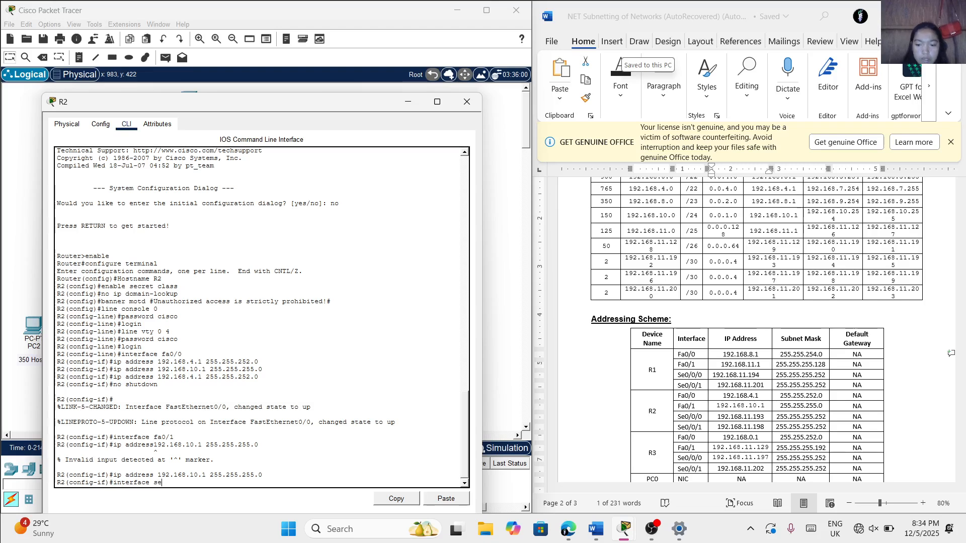
{"action": "type", "text": "0/0/0"}
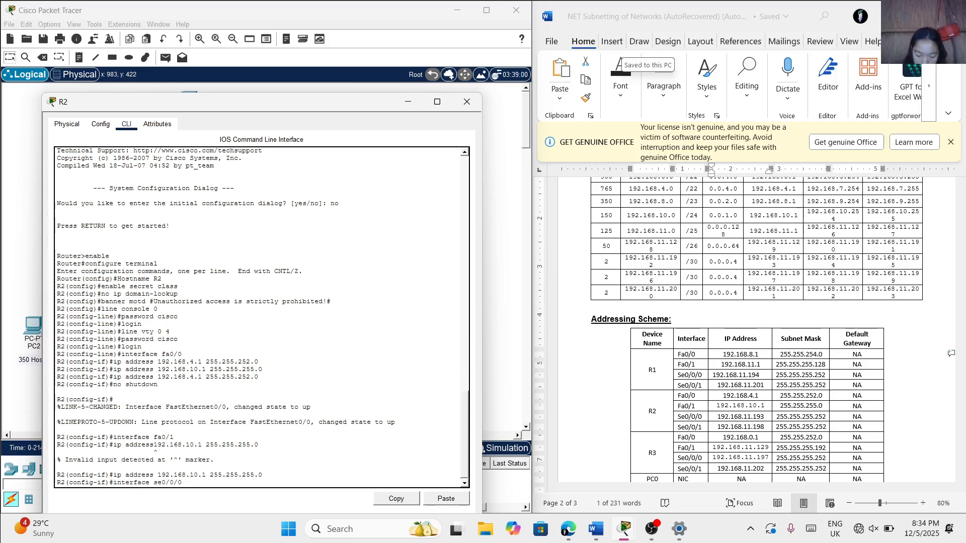
{"action": "type", "text": "/0"}
{"action": "key", "text": "Return"}
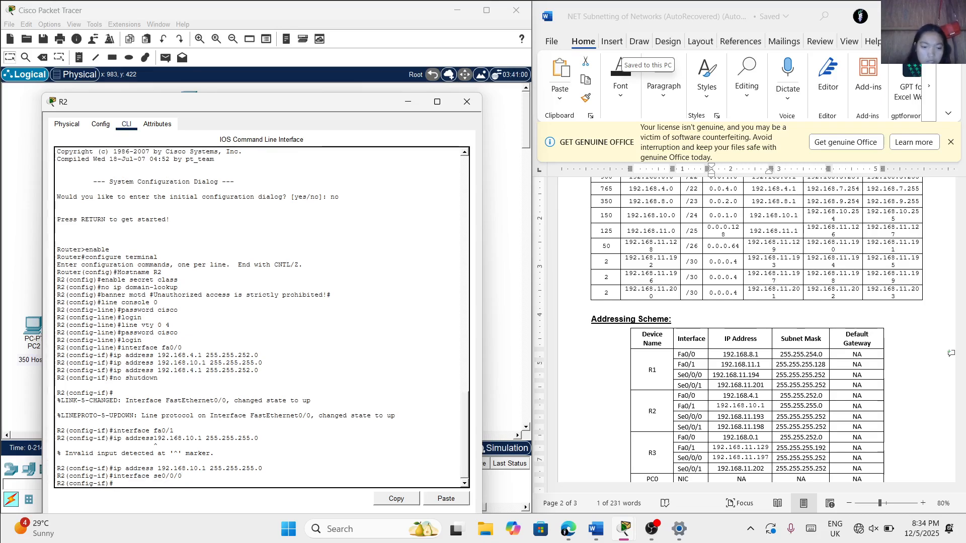
Assign IP address 192.168.11.193 with subnet mask 255.255.255.252 to R2's se0/0/0 interface
{"action": "type", "text": "ip"}
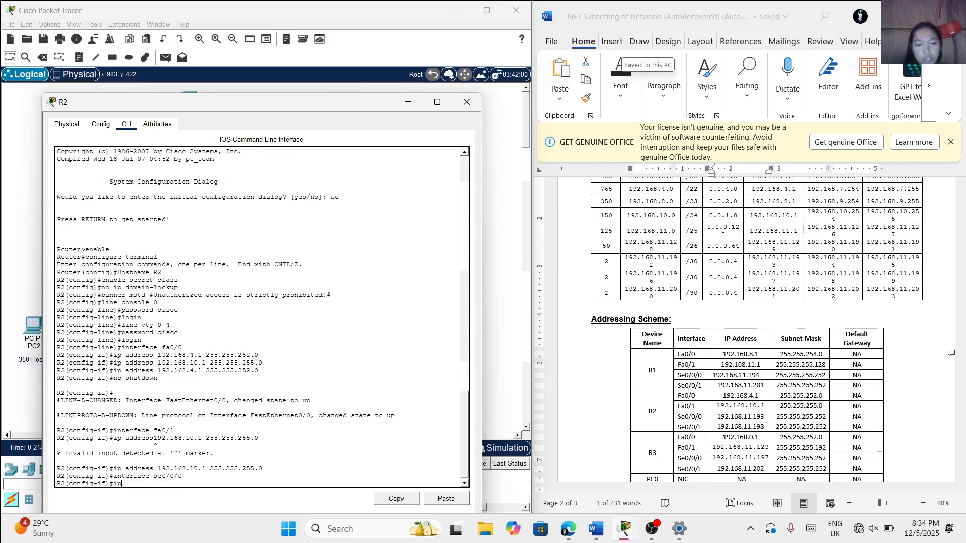
{"action": "type", "text": " addre"}
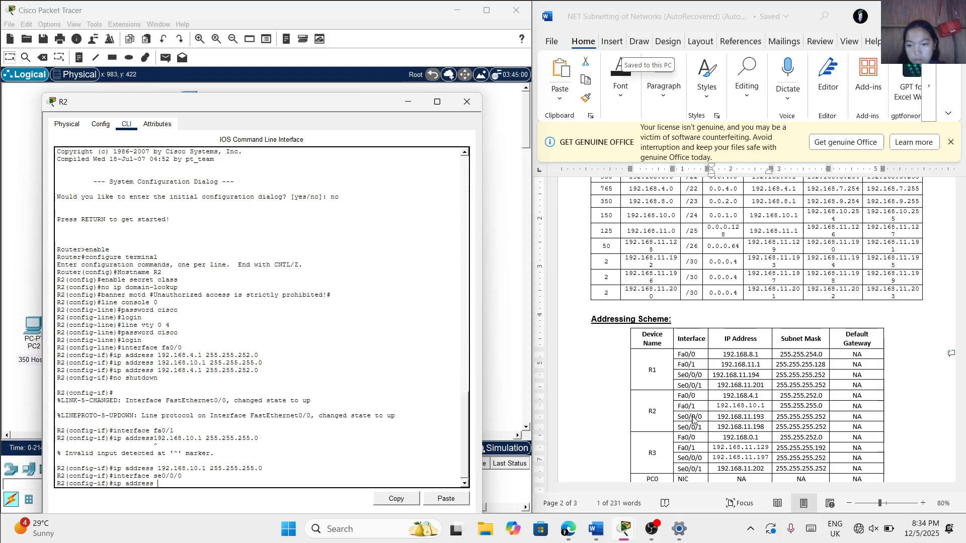
{"action": "type", "text": "ss"}
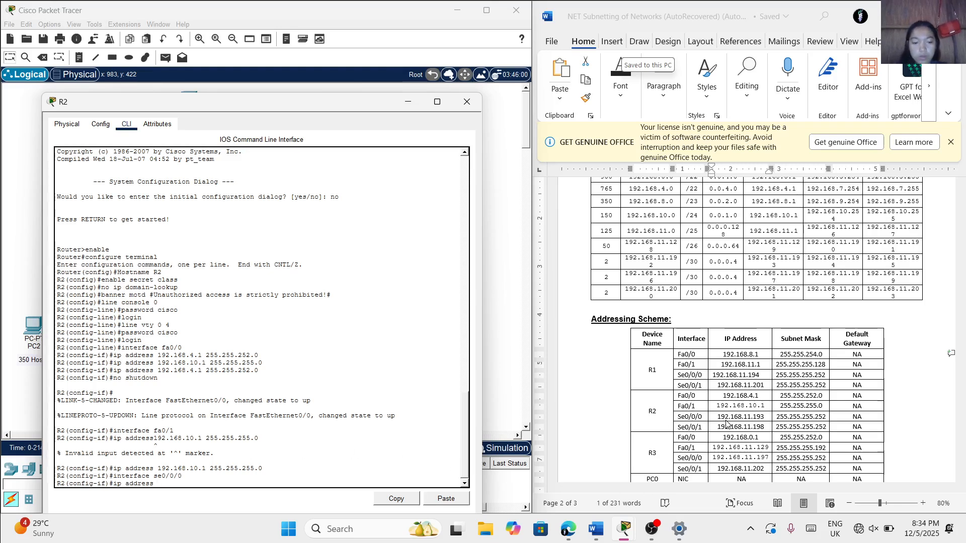
{"action": "type", "text": " 192"}
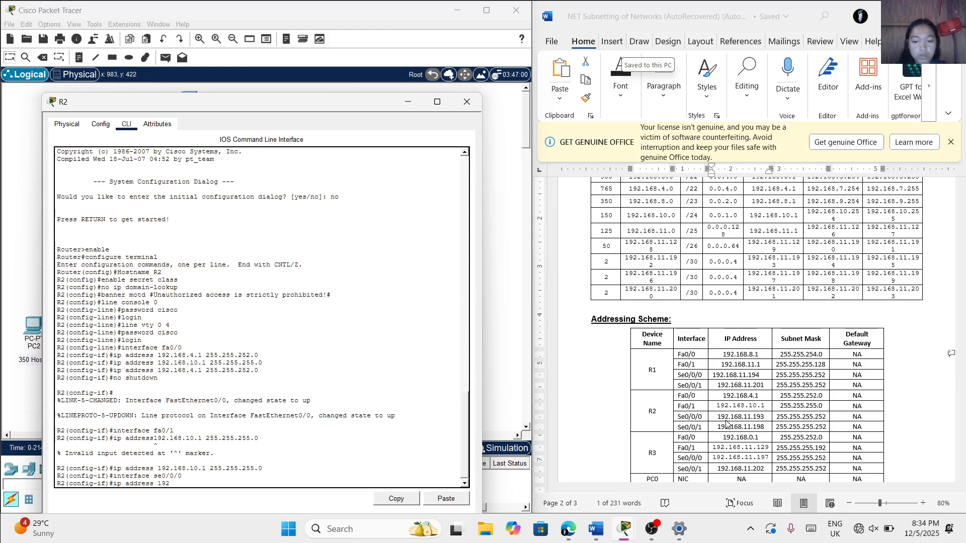
{"action": "type", "text": ".168"}
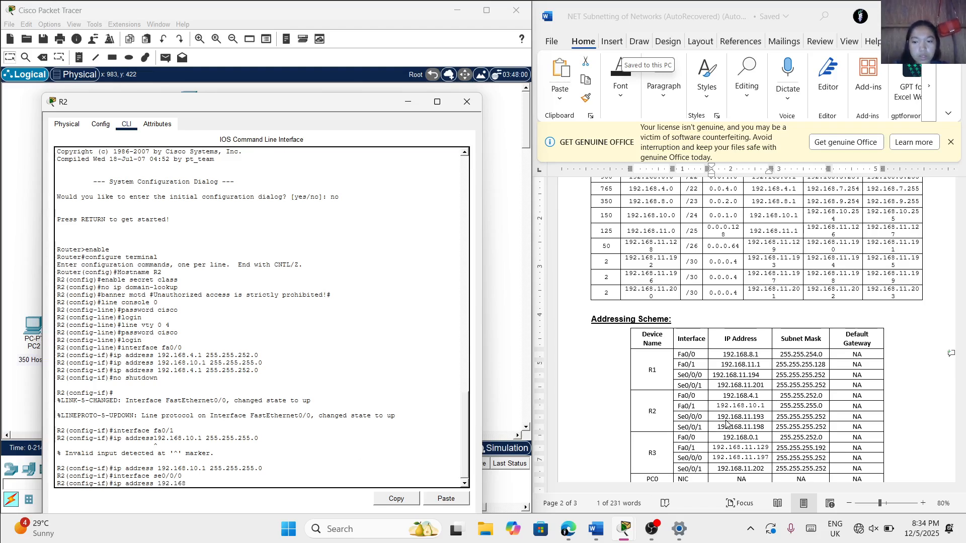
{"action": "type", "text": ".11"}
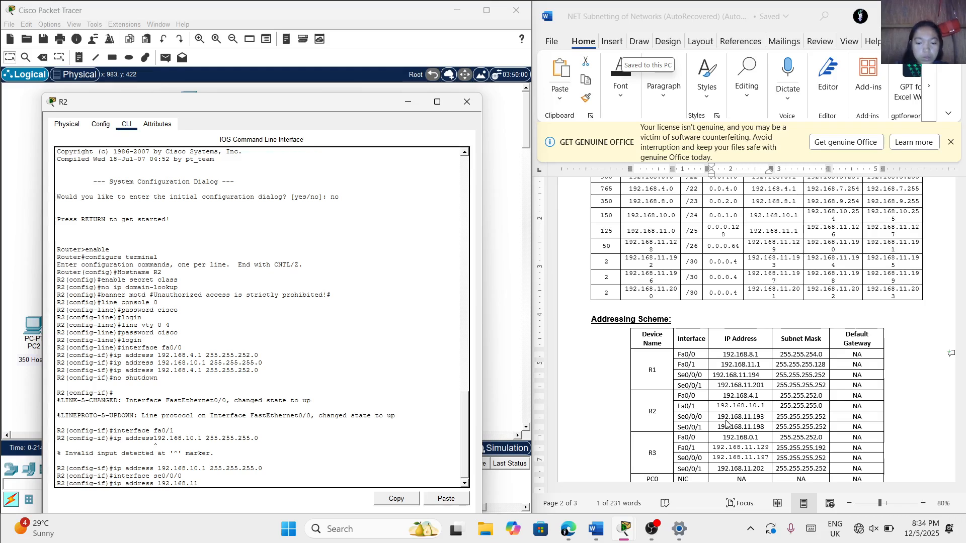
{"action": "type", "text": ".193"}
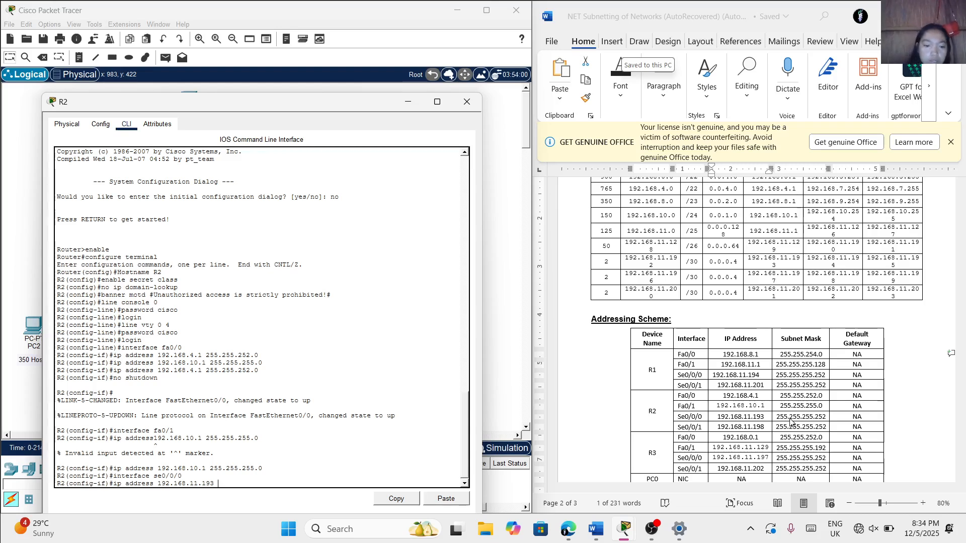
{"action": "type", "text": " 255"}
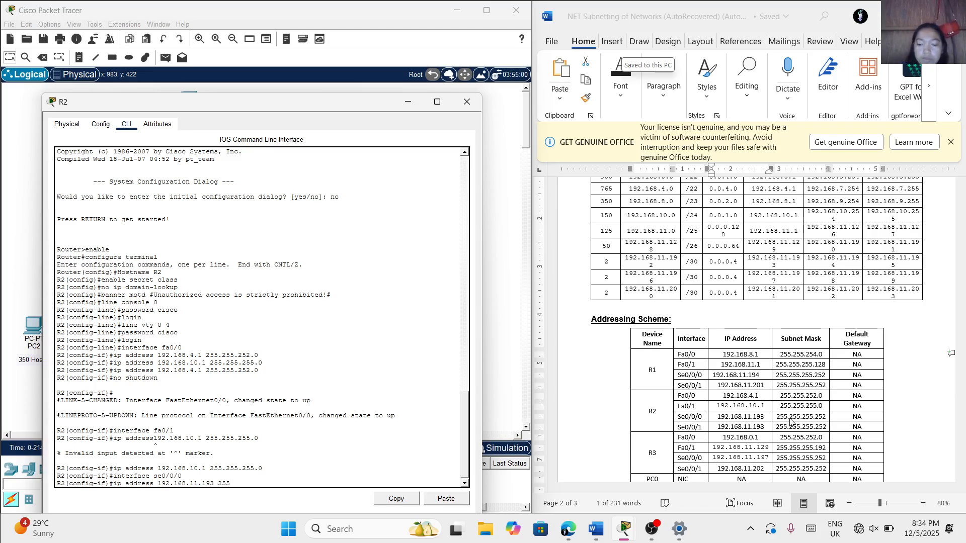
{"action": "type", "text": "."}
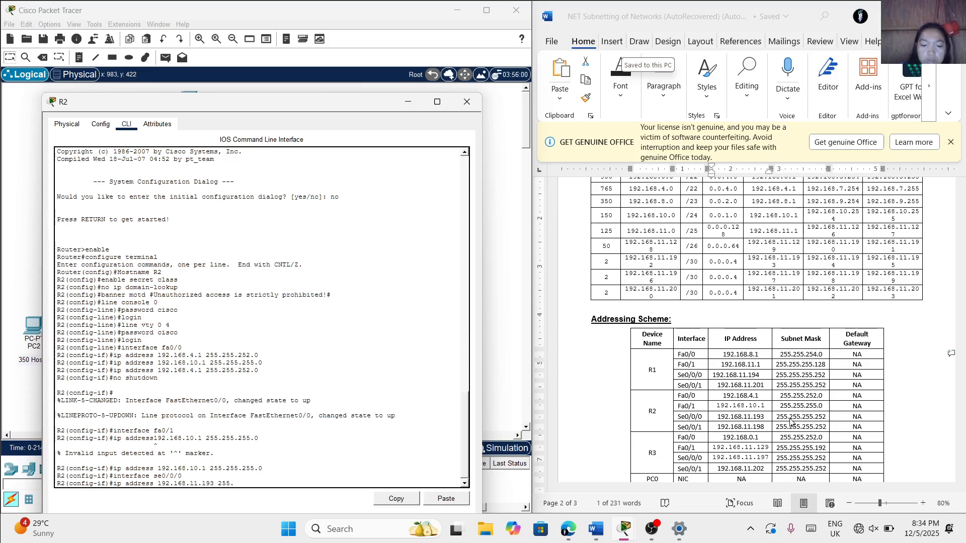
{"action": "type", "text": "255.255."}
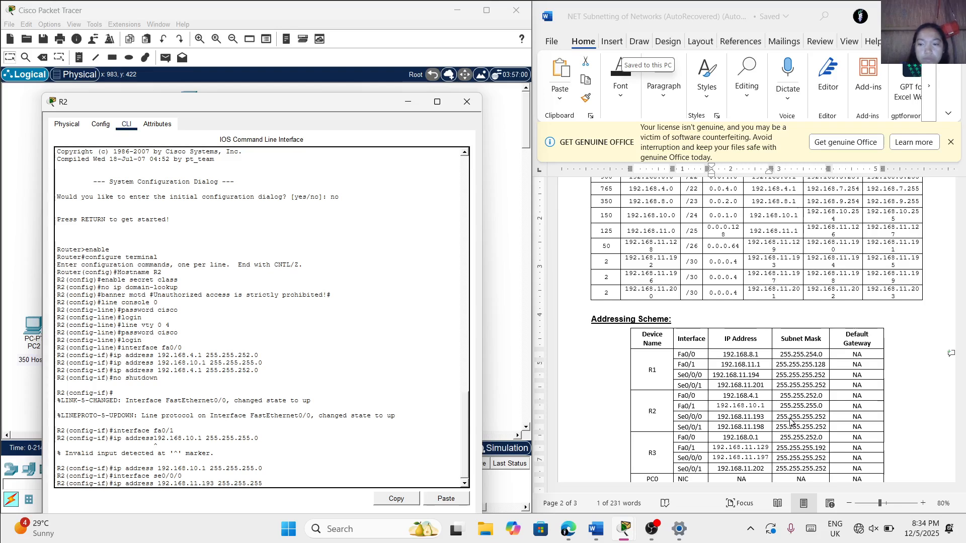
{"action": "type", "text": "25"}
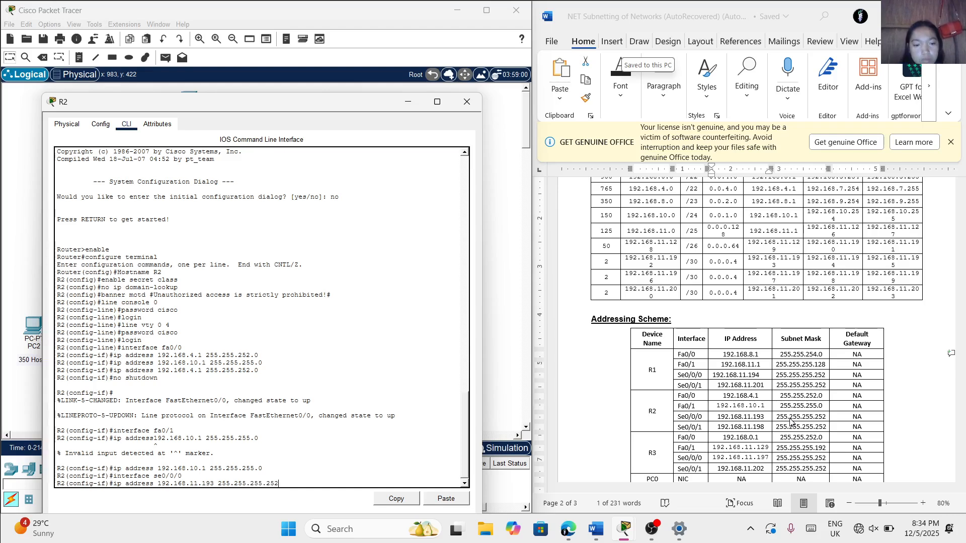
{"action": "key", "text": "Return"}
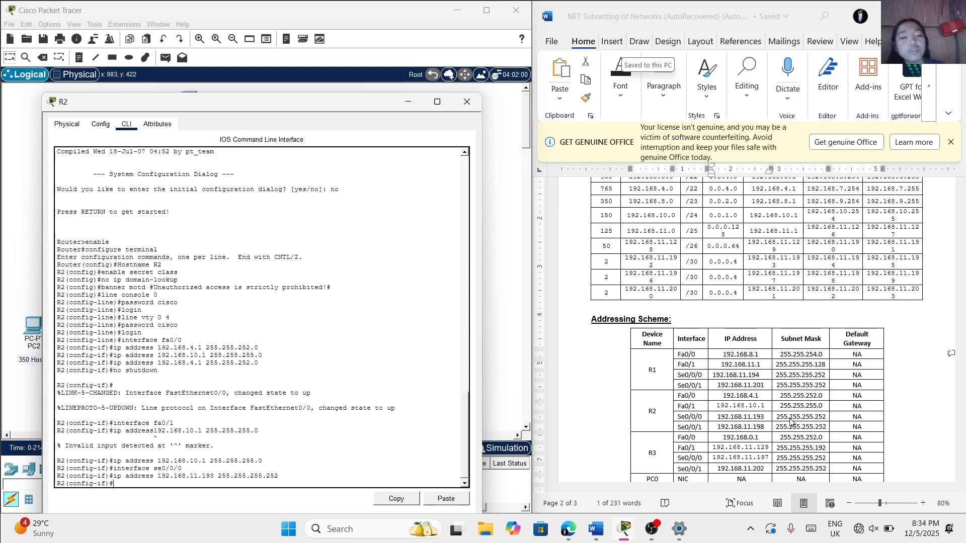
Set the clock rate of R2's se0/0/0 interface to 9600
{"action": "type", "text": "clac"}
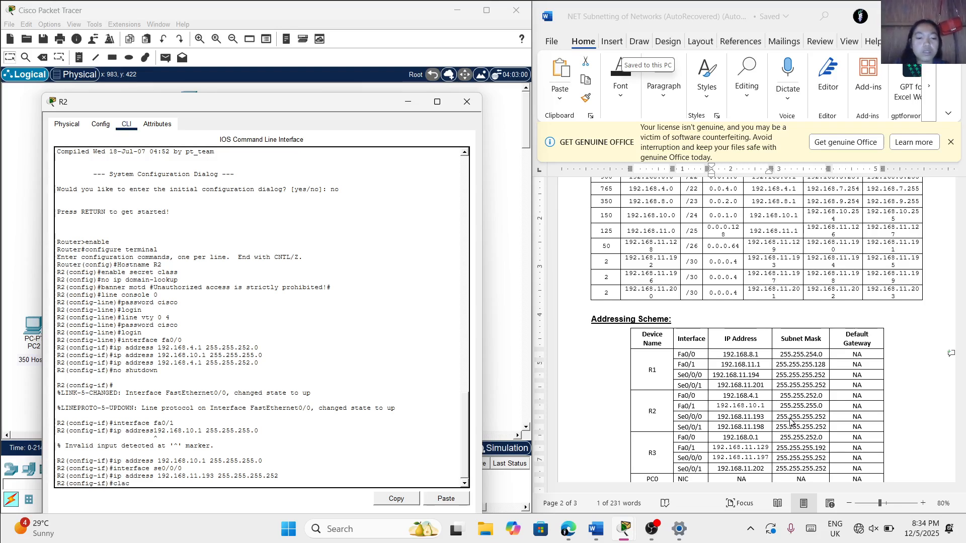
{"action": "key", "text": "BackSpace"}
{"action": "key", "text": "BackSpace"}
{"action": "type", "text": "ock"}
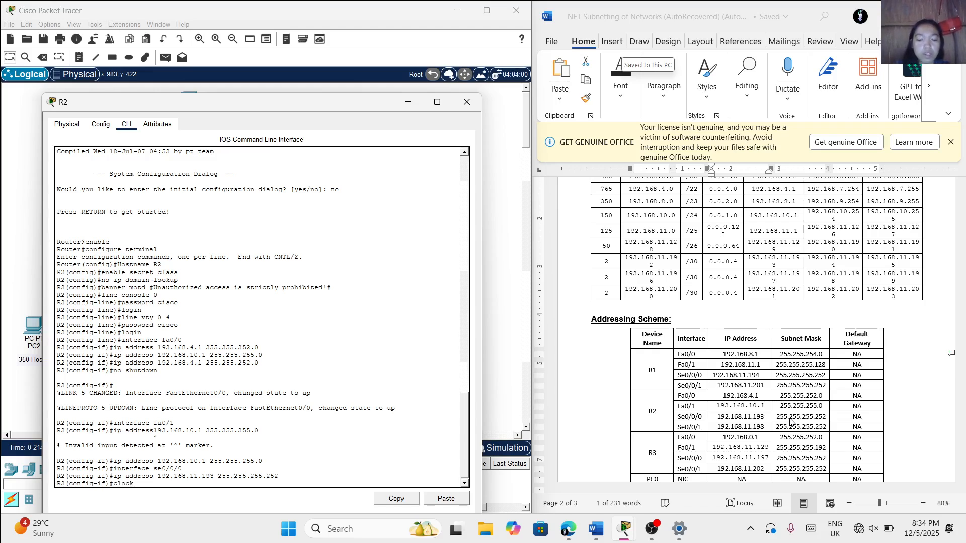
{"action": "type", "text": " rate"}
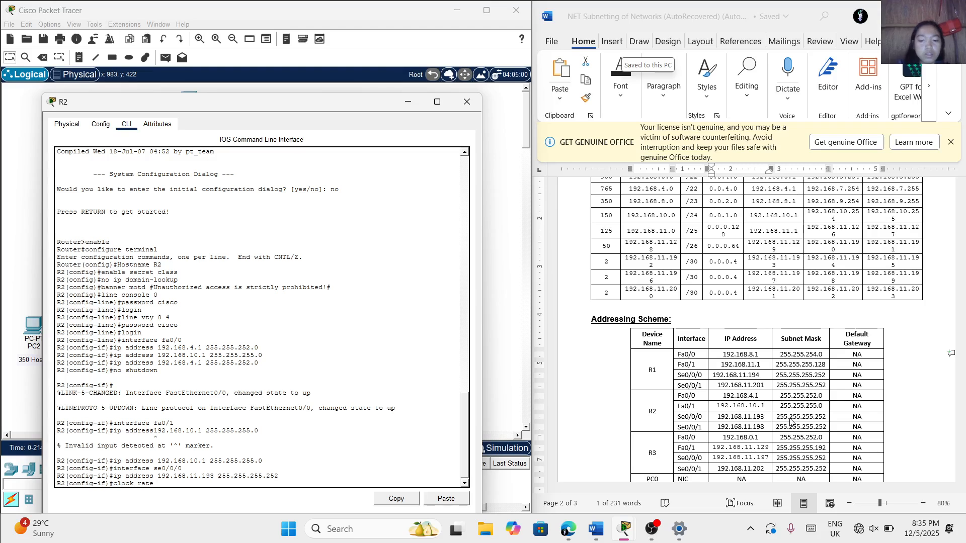
{"action": "type", "text": " 9600"}
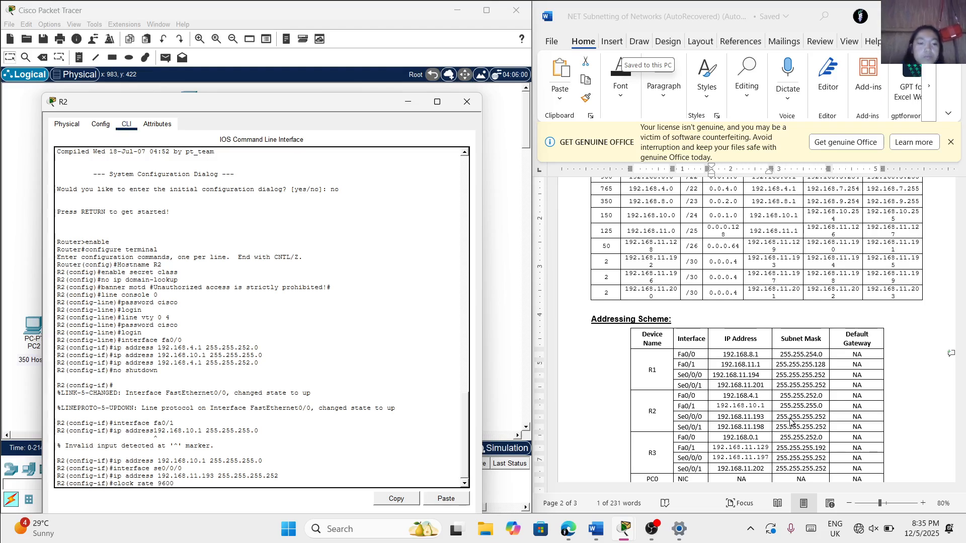
{"action": "key", "text": "Return"}
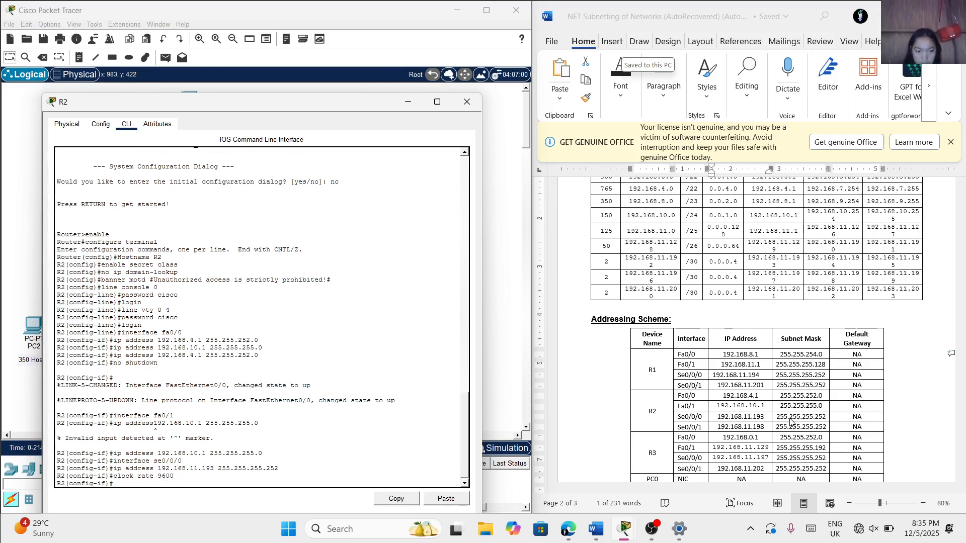
Enable R2's se0/0/0 interface with the no shutdown command
{"action": "type", "text": "no"}
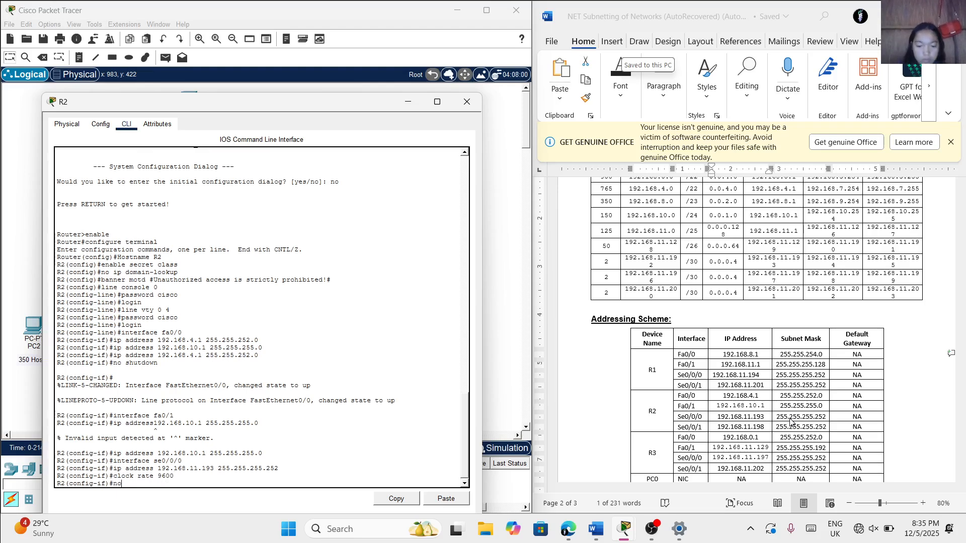
{"action": "type", "text": " shutdown"}
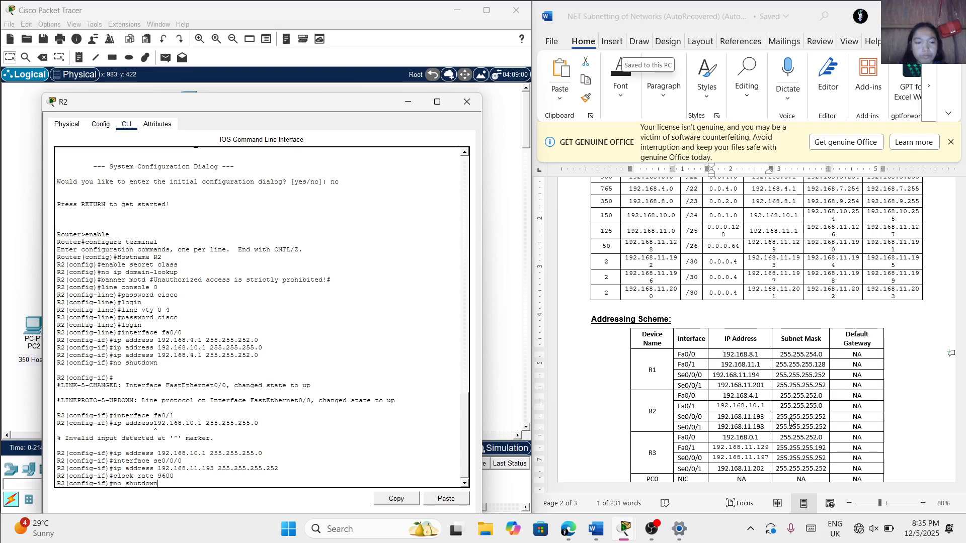
{"action": "key", "text": "Return"}
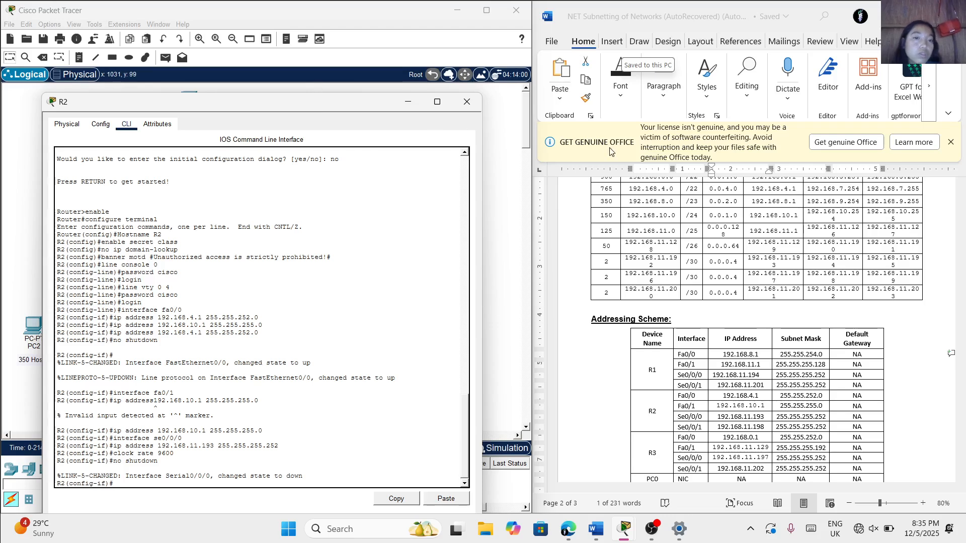
Enter configuration mode for R2's se0/0/1 interface
{"action": "left_click_drag", "start_coordinate": [196, 110], "coordinate": [583, 84]}
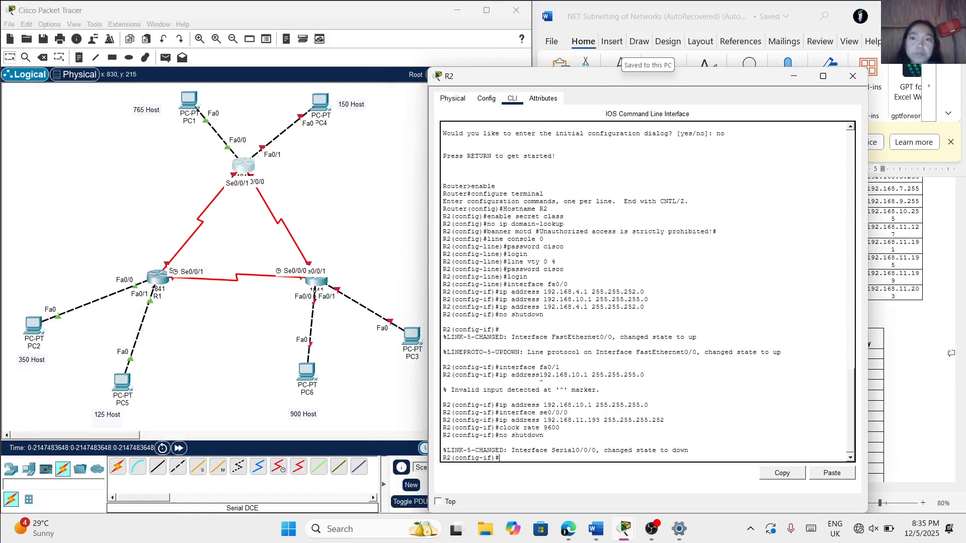
{"action": "left_click_drag", "start_coordinate": [610, 80], "coordinate": [328, 61]}
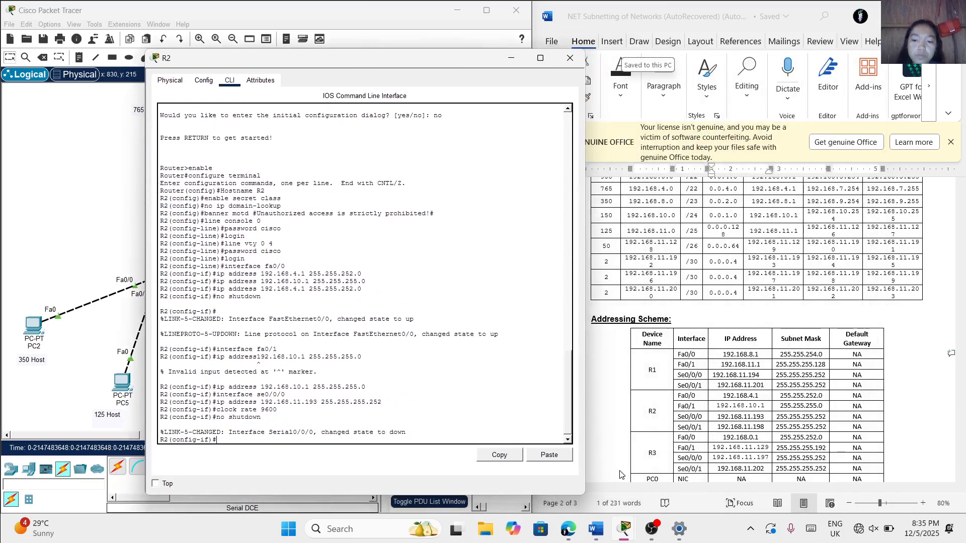
{"action": "mouse_move", "coordinate": [661, 534]}
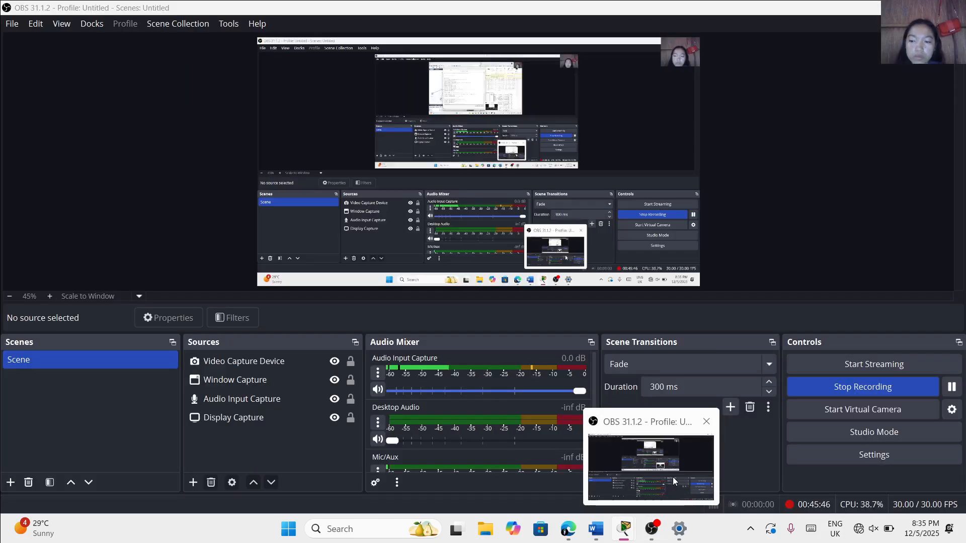
{"action": "mouse_move", "coordinate": [674, 481]}
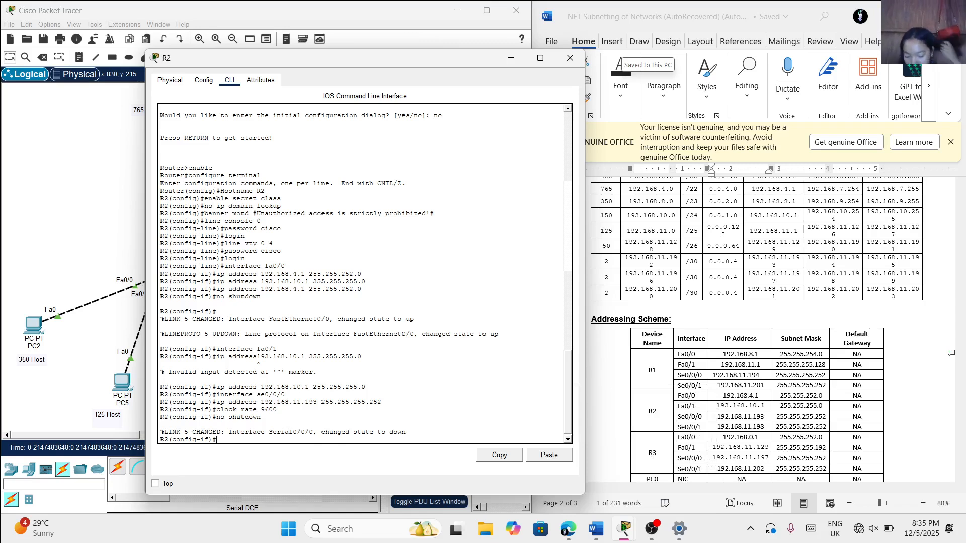
{"action": "type", "text": "in"}
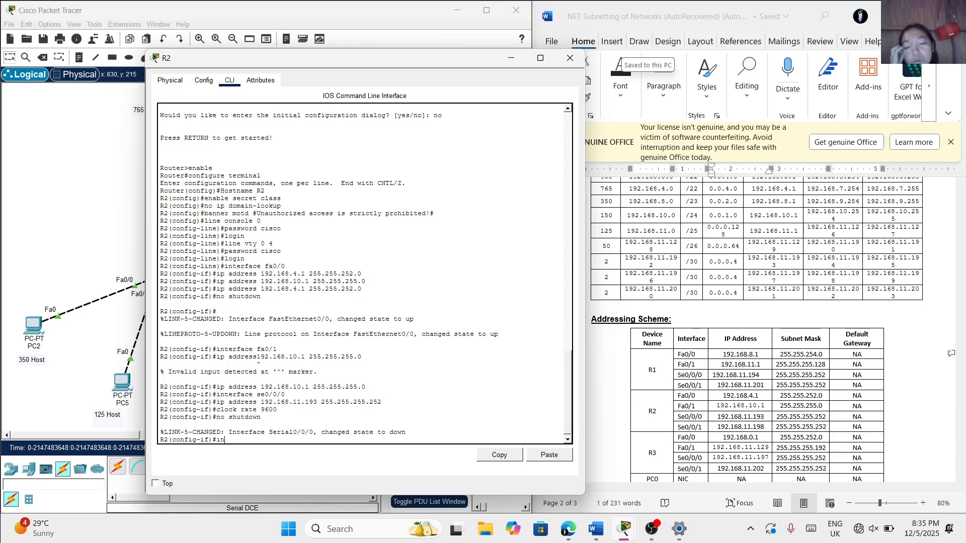
{"action": "type", "text": "t"}
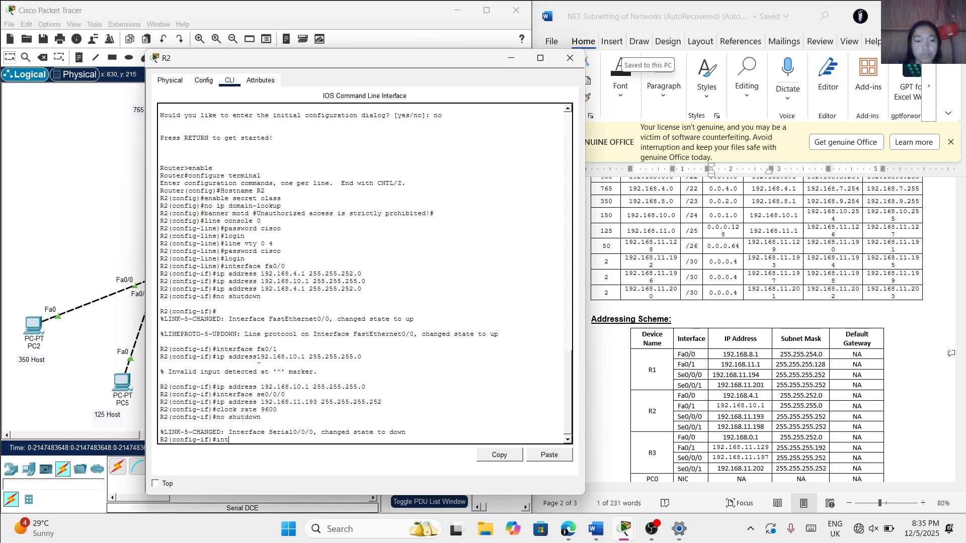
{"action": "type", "text": "er"}
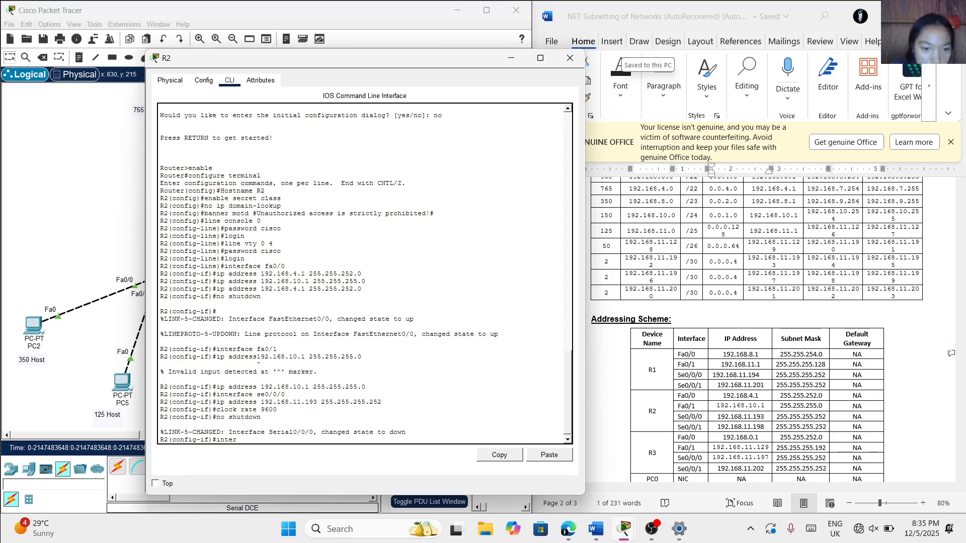
{"action": "type", "text": "face"}
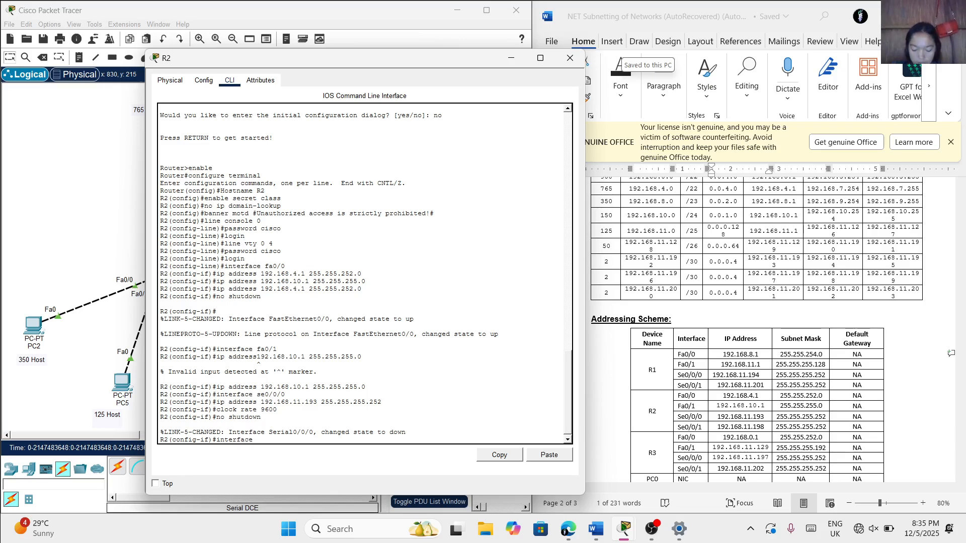
{"action": "type", "text": " se"}
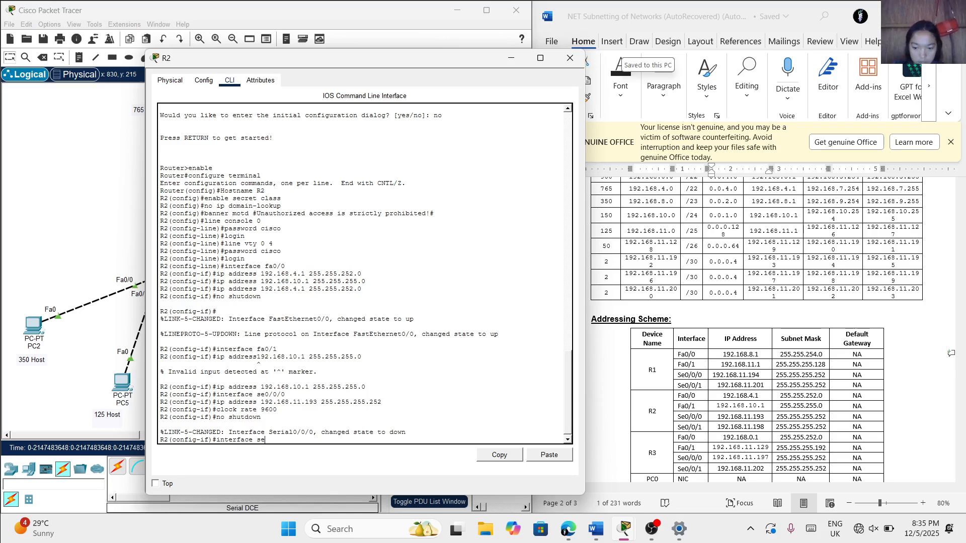
{"action": "type", "text": "0"}
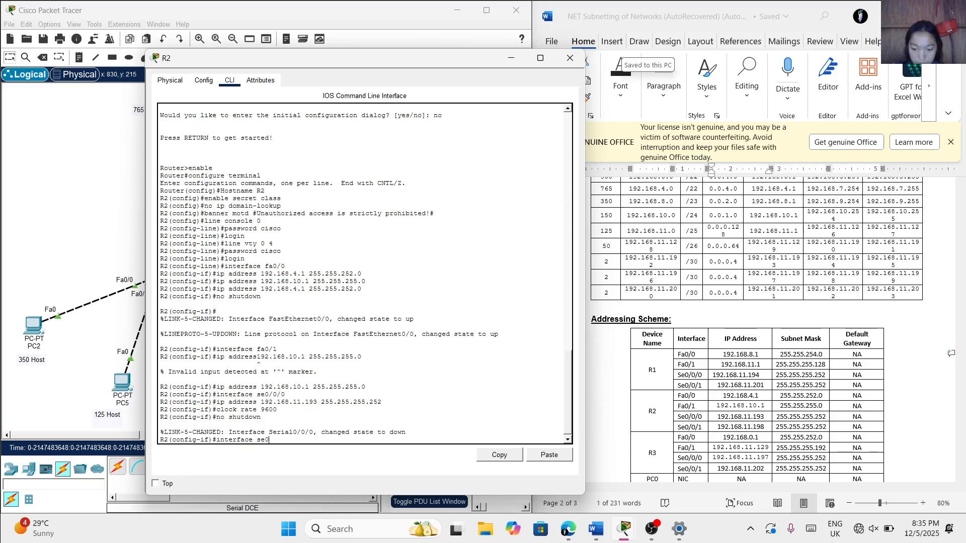
{"action": "type", "text": "/0/1"}
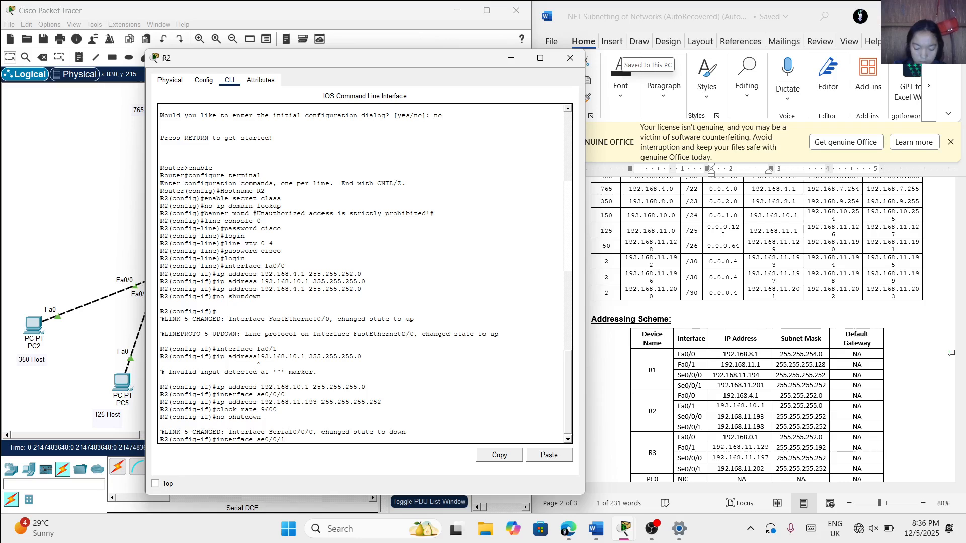
{"action": "key", "text": "Return"}
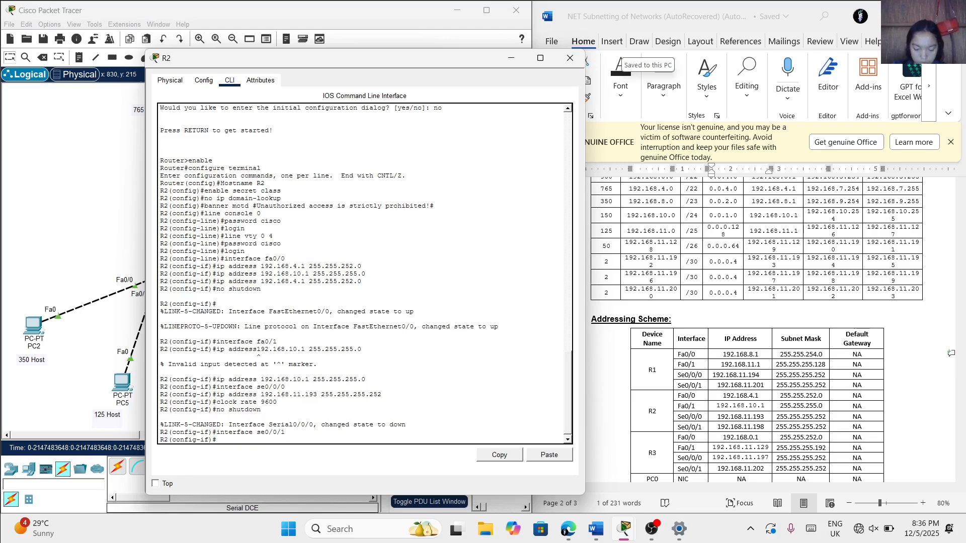
Assign IP address 192.168.11.198 with subnet mask 255.255.255.252 to R2's se0/0/1 interface
{"action": "scroll", "coordinate": [631, 403], "scroll_direction": "down", "scroll_amount": 1}
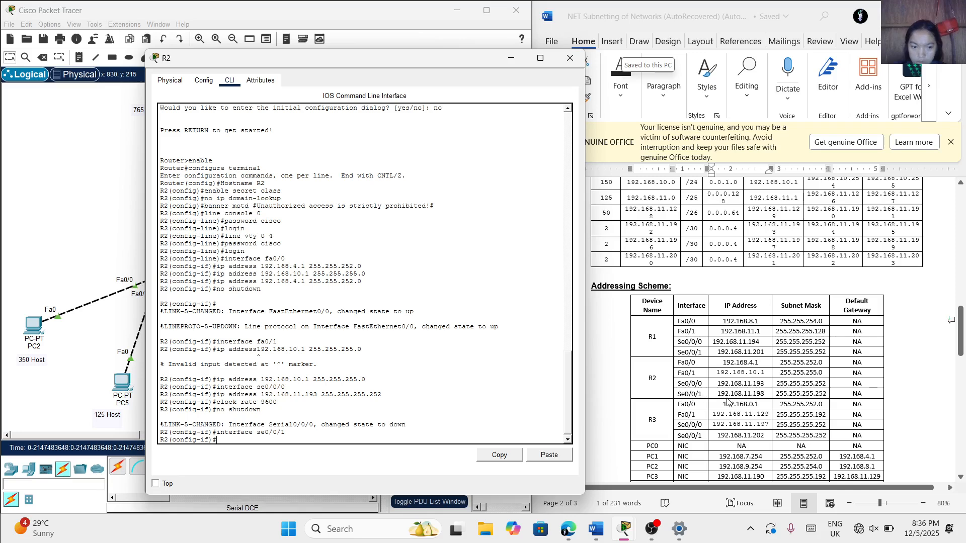
{"action": "type", "text": "ip add"}
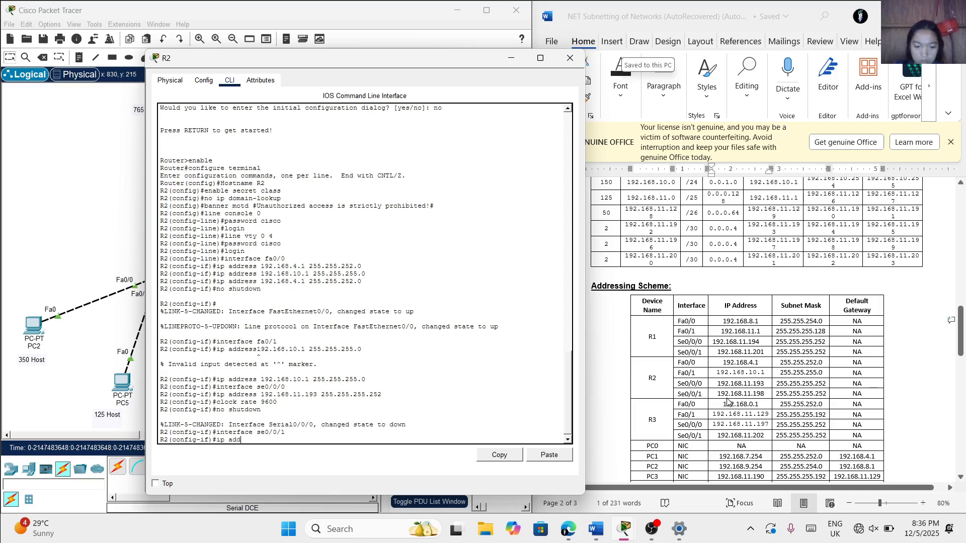
{"action": "type", "text": "ress"}
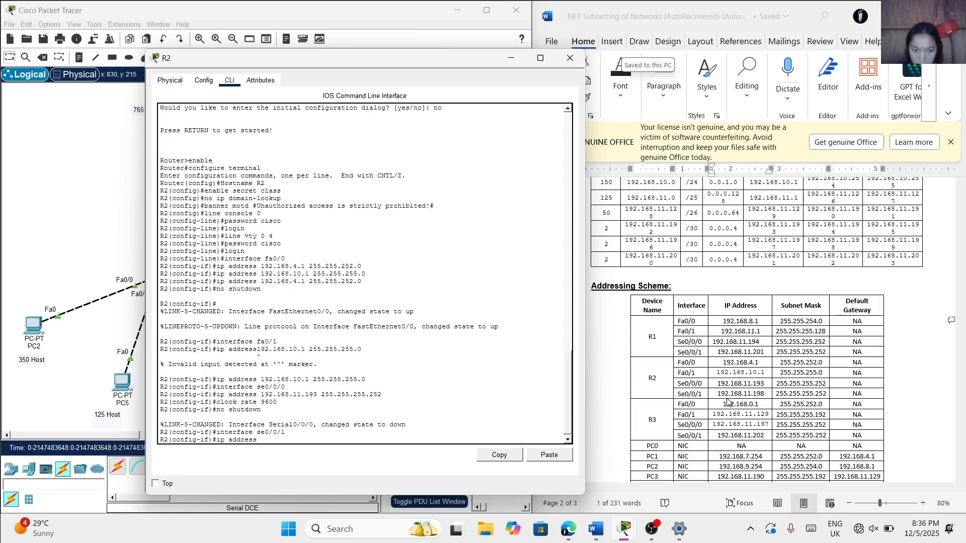
{"action": "type", "text": "192"}
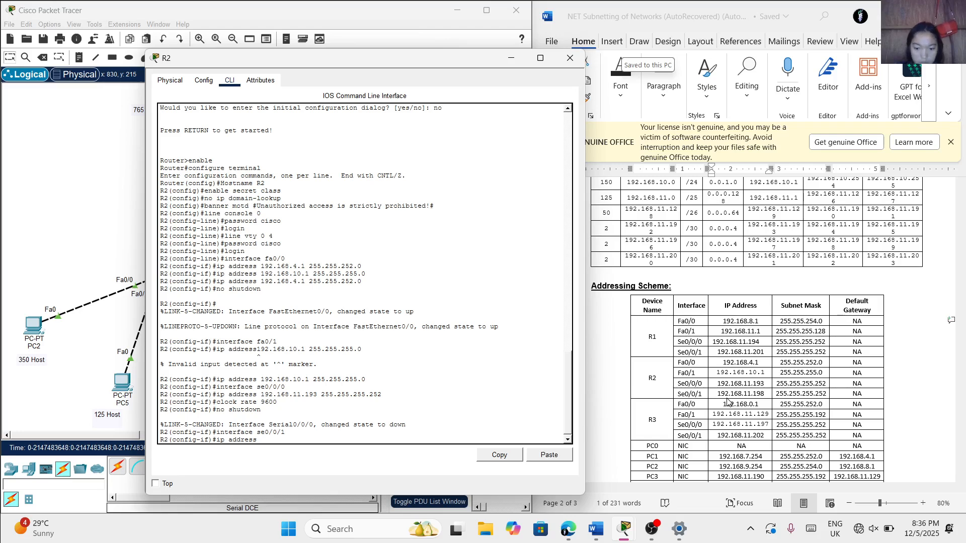
{"action": "type", "text": ".168"}
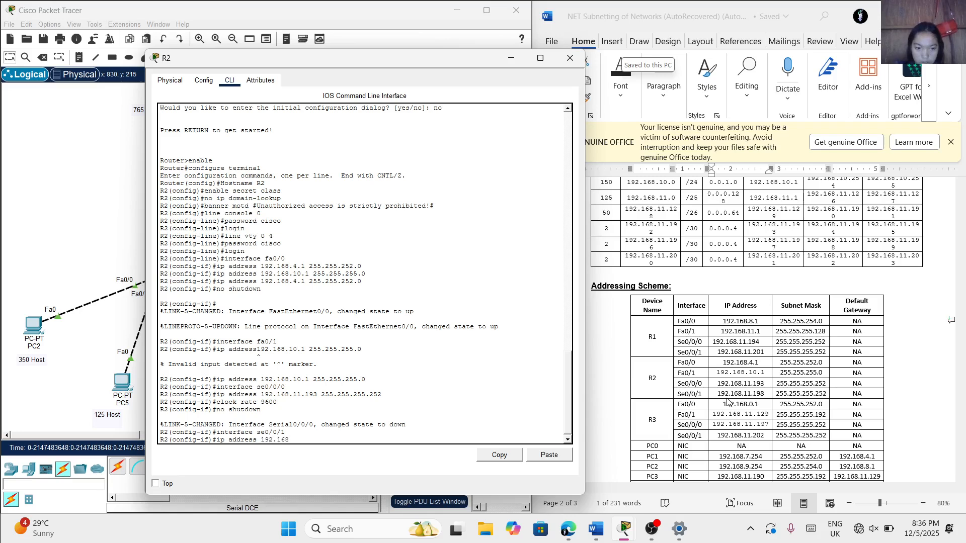
{"action": "type", "text": "."}
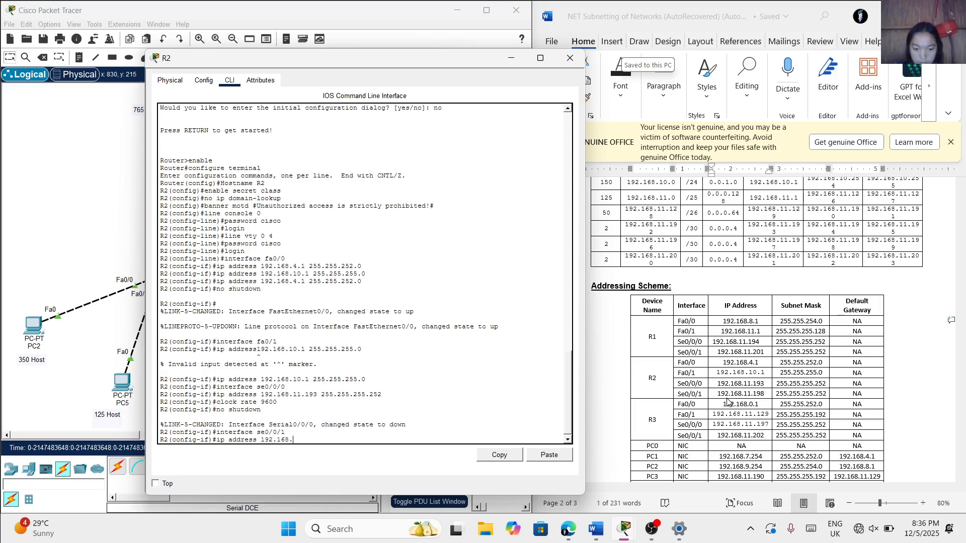
{"action": "type", "text": "11.19"}
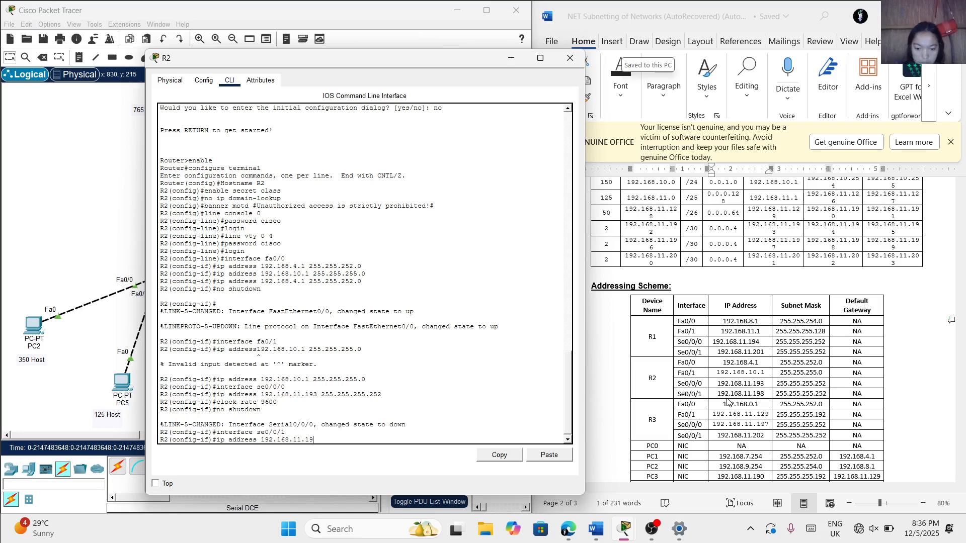
{"action": "type", "text": "8"}
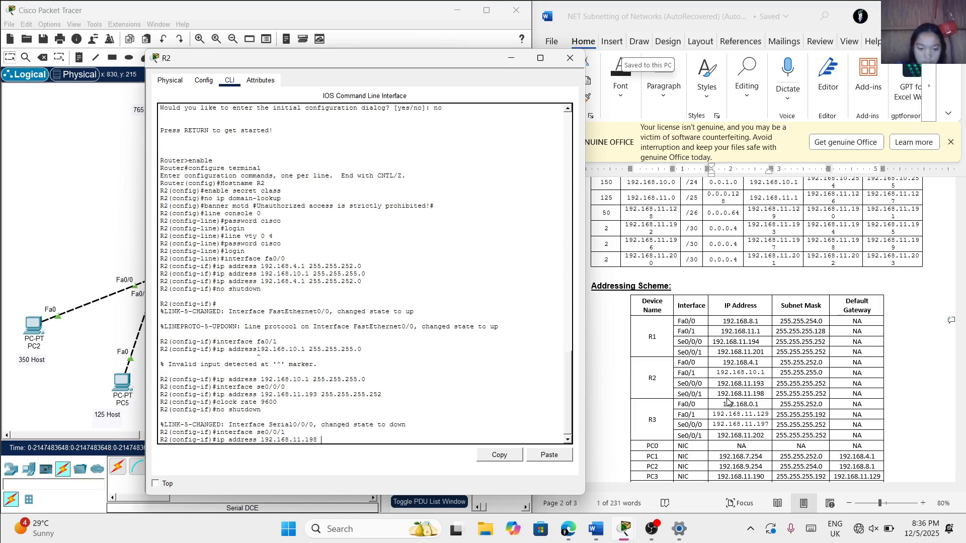
{"action": "type", "text": " 2"}
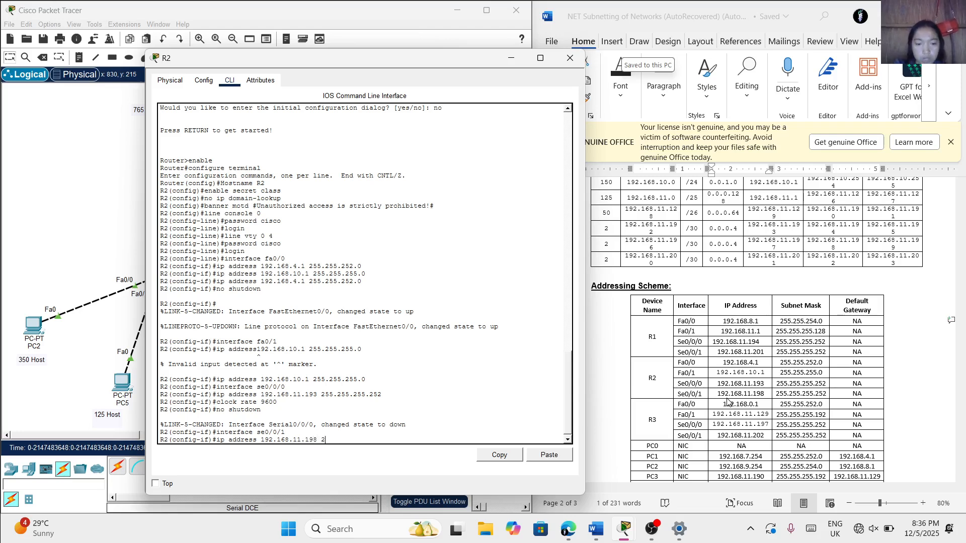
{"action": "type", "text": "55"}
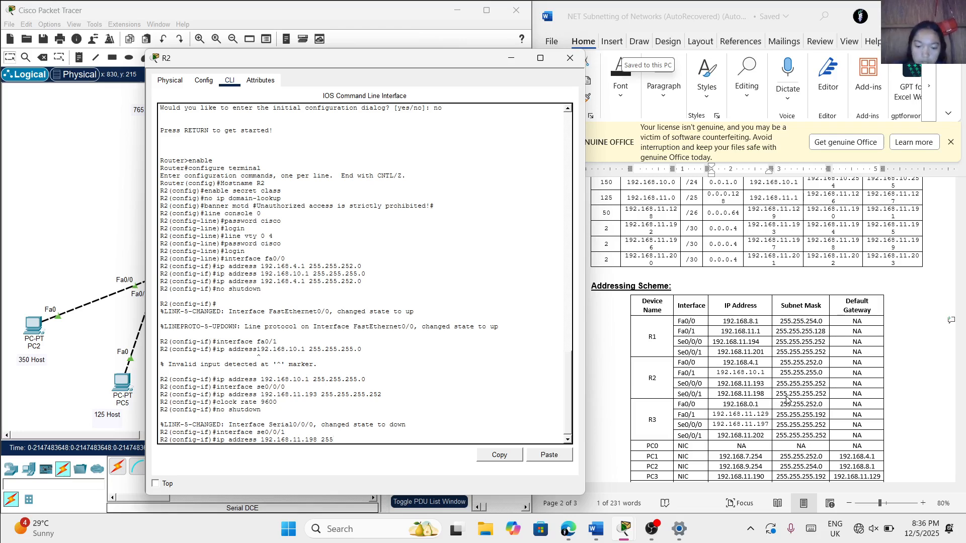
{"action": "type", "text": ".25"}
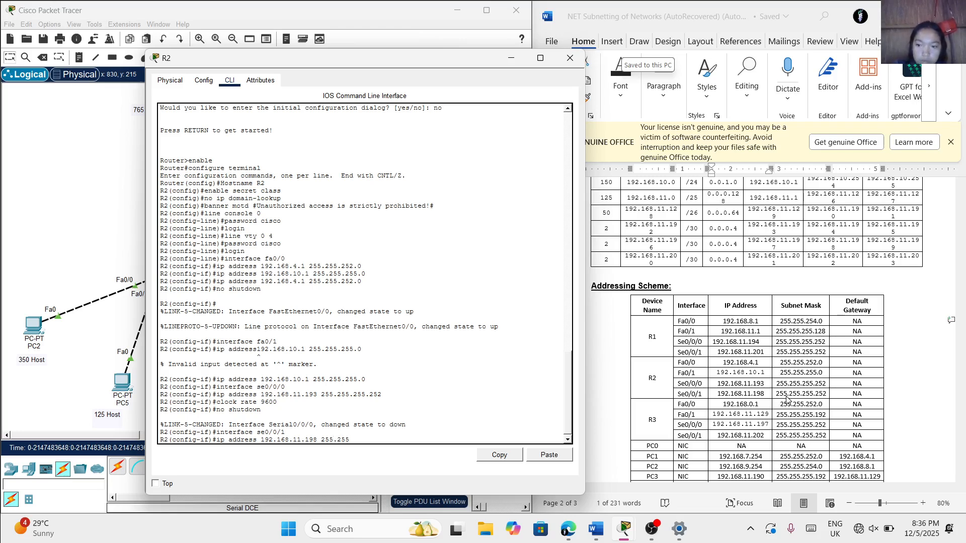
{"action": "type", "text": "55.252"}
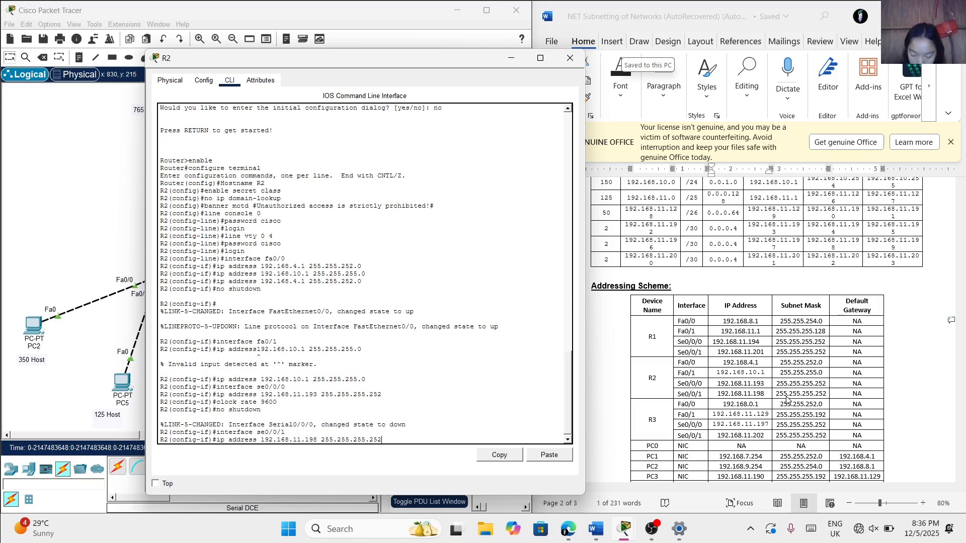
{"action": "key", "text": "Return"}
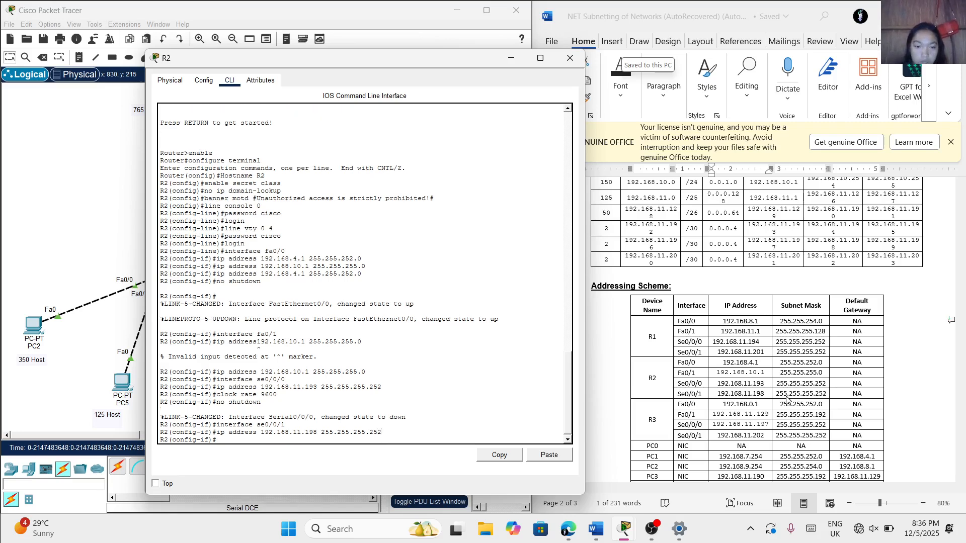
Enable R2's se0/0/1 interface with the no shutdown command and exit interface configuration mode
{"action": "type", "text": "no shutd"}
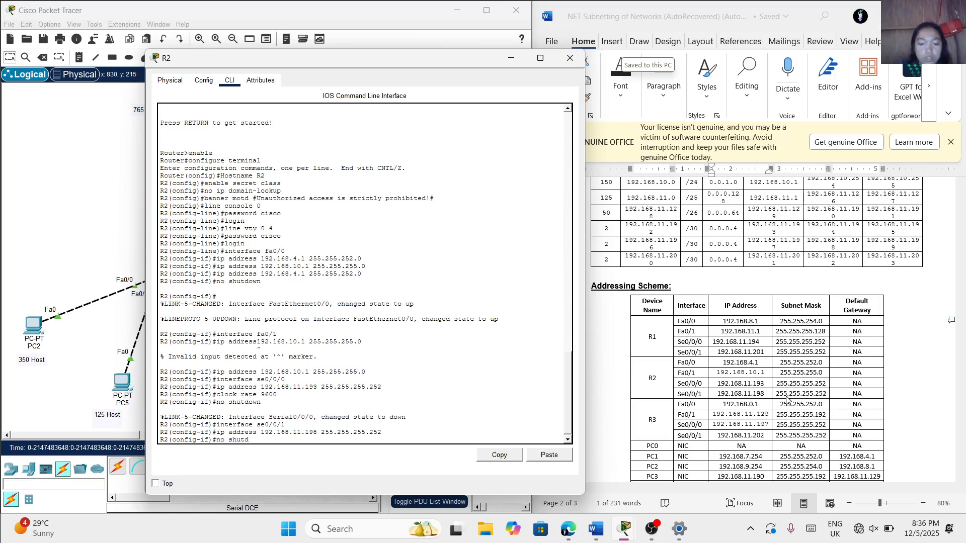
{"action": "type", "text": "own"}
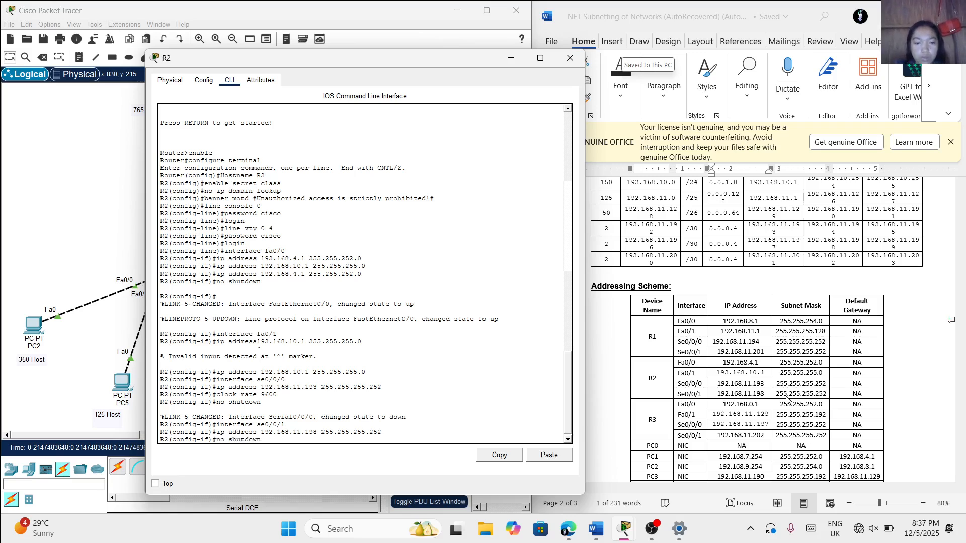
{"action": "key", "text": "Return"}
{"action": "type", "text": "ex"}
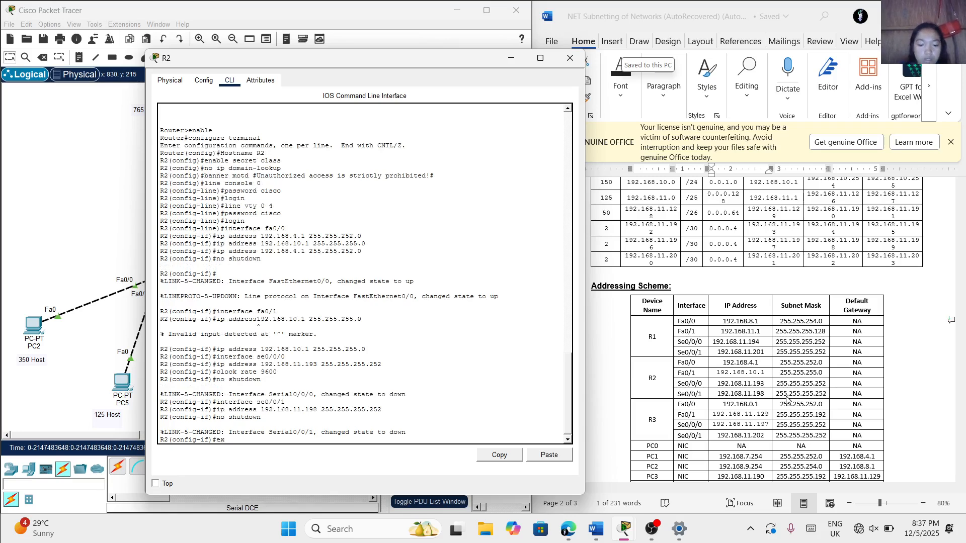
{"action": "type", "text": "it"}
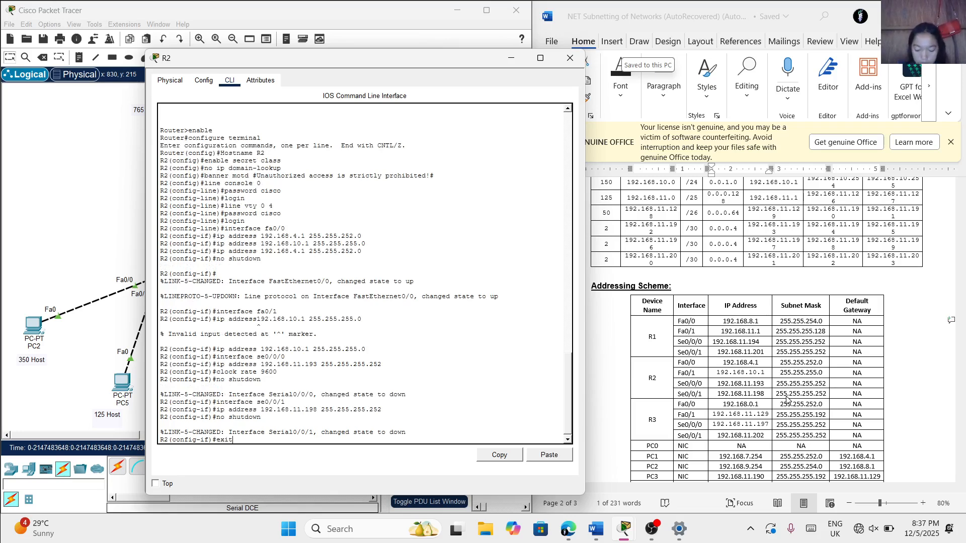
{"action": "key", "text": "Return"}
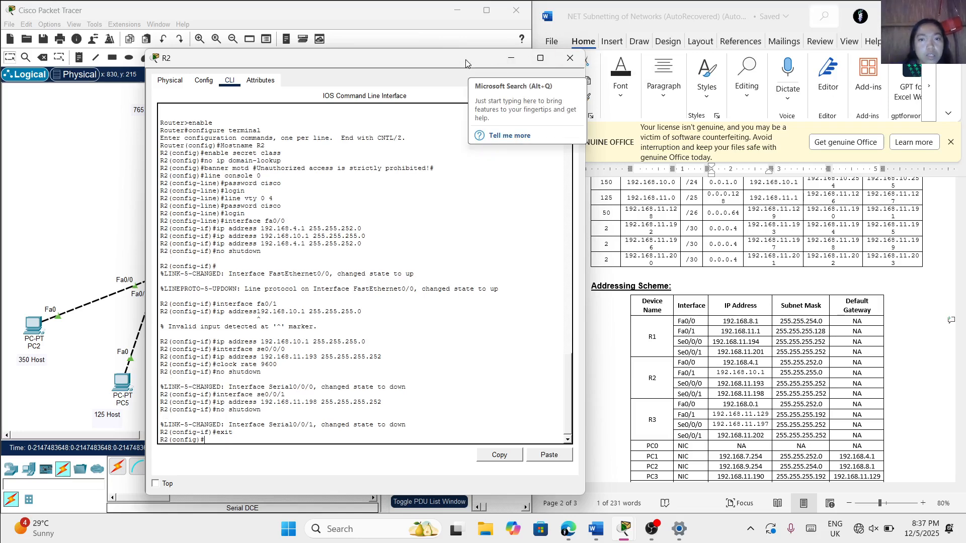
Reposition the R2 window to uncover the topology and try the enable command in global configuration mode
{"action": "left_click_drag", "start_coordinate": [467, 67], "coordinate": [726, 65]}
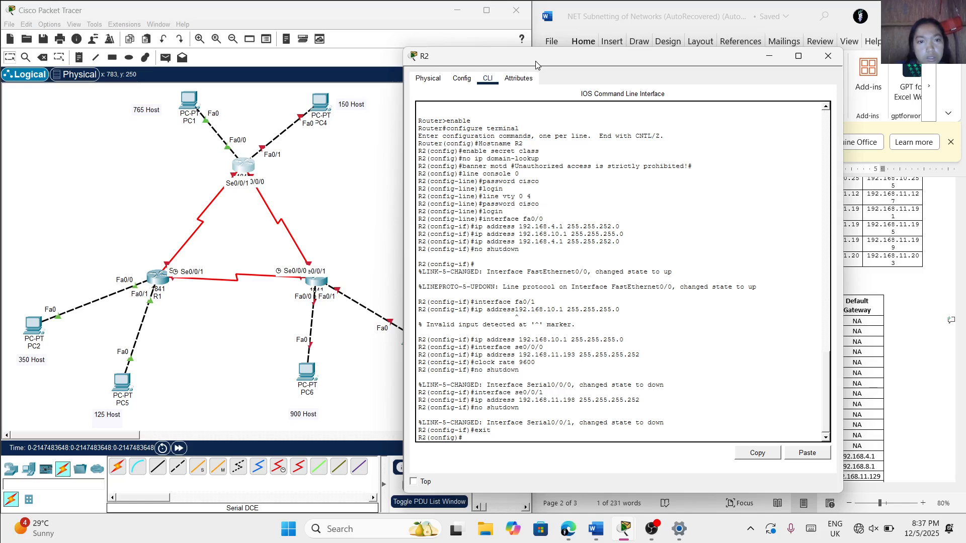
{"action": "left_click_drag", "start_coordinate": [537, 65], "coordinate": [478, 64]}
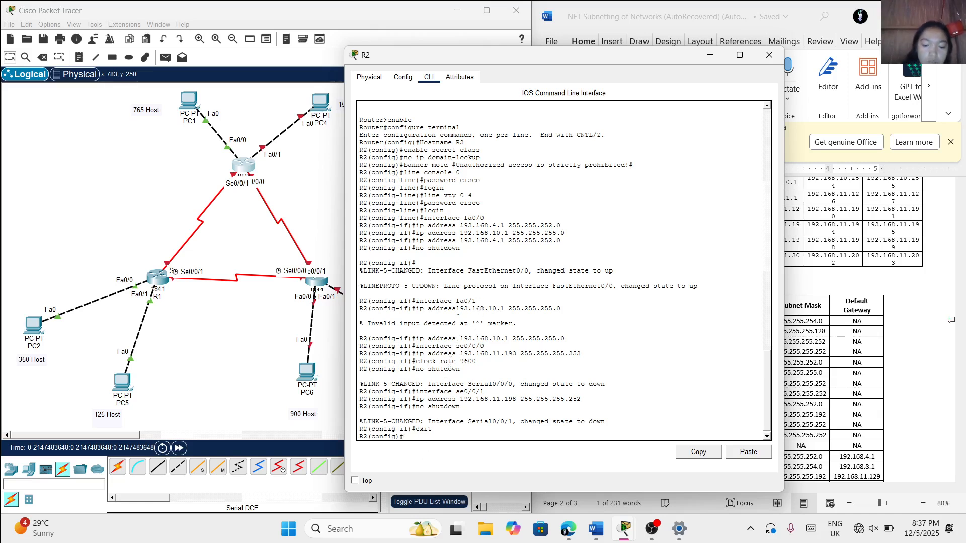
{"action": "type", "text": "enabl"}
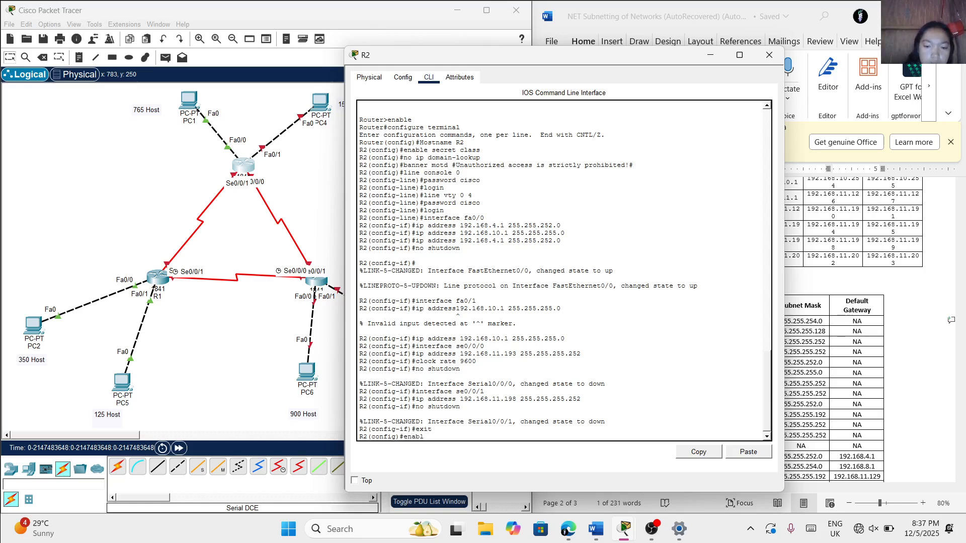
{"action": "type", "text": "e"}
{"action": "key", "text": "Return"}
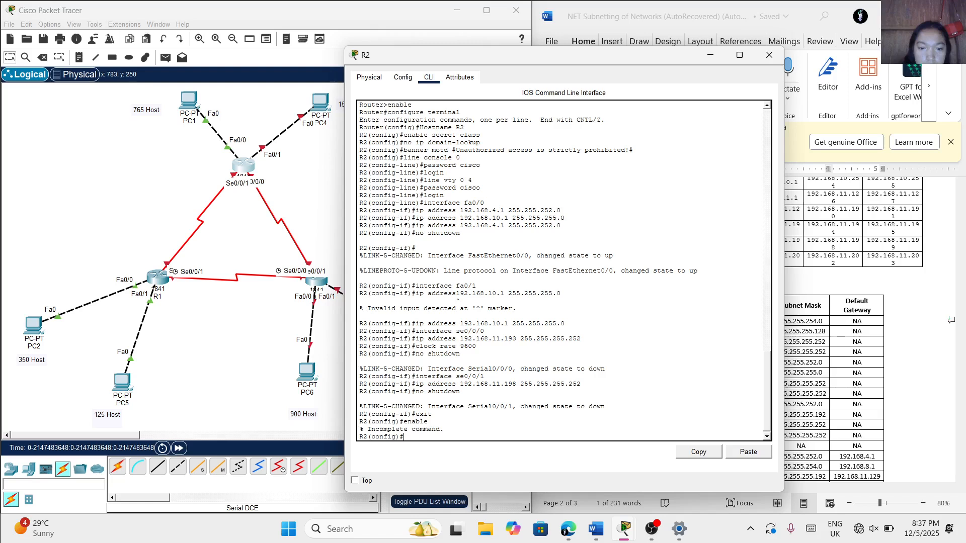
Exit R2's global configuration mode, run the enable command, and re-enter global configuration mode with configure terminal
{"action": "type", "text": "exit"}
{"action": "key", "text": "Return"}
{"action": "type", "text": "ena"}
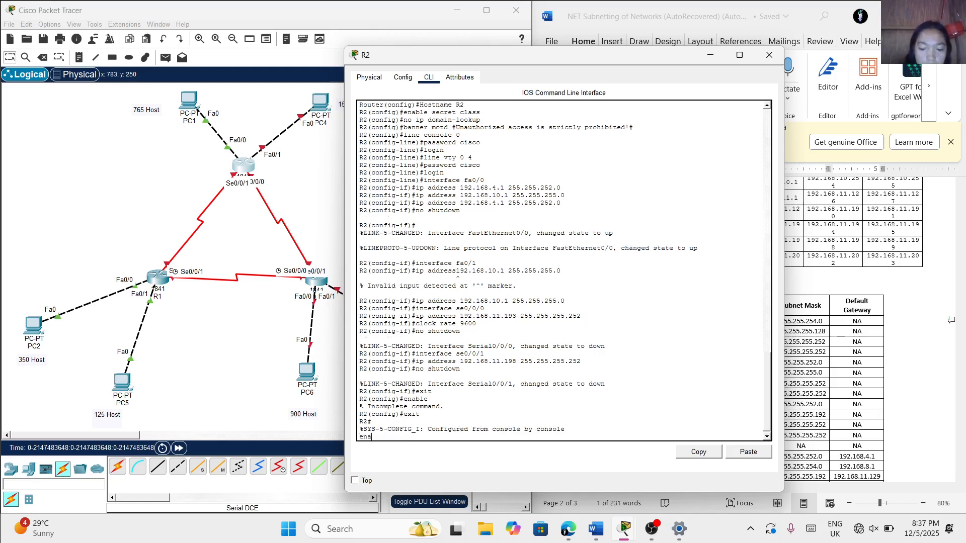
{"action": "type", "text": "v"}
{"action": "key", "text": "BackSpace"}
{"action": "key", "text": "Return"}
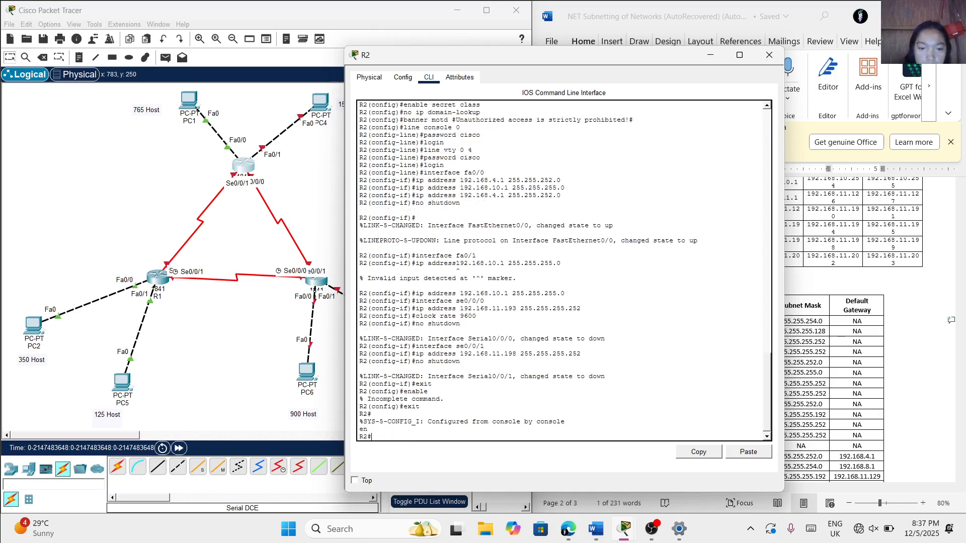
{"action": "type", "text": "enable"}
{"action": "key", "text": "Return"}
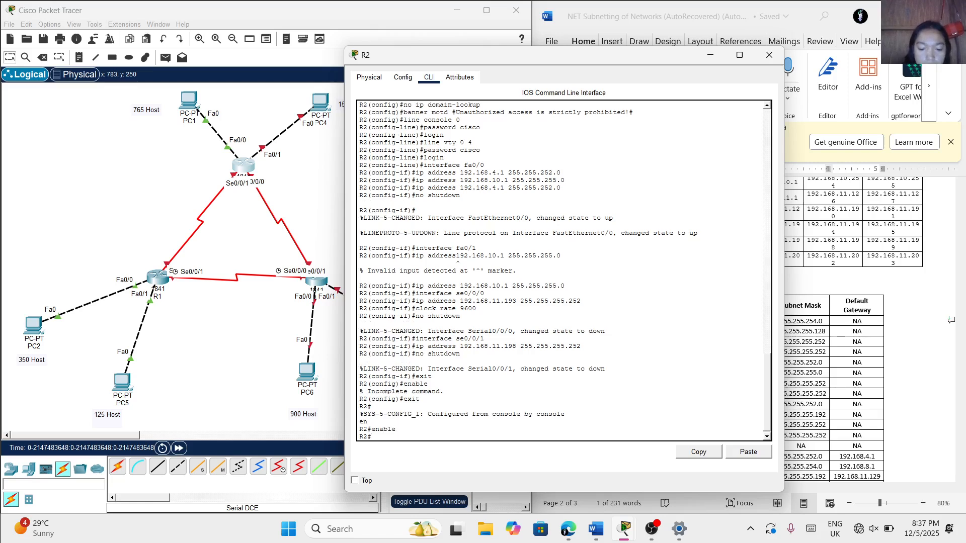
{"action": "type", "text": "configur"}
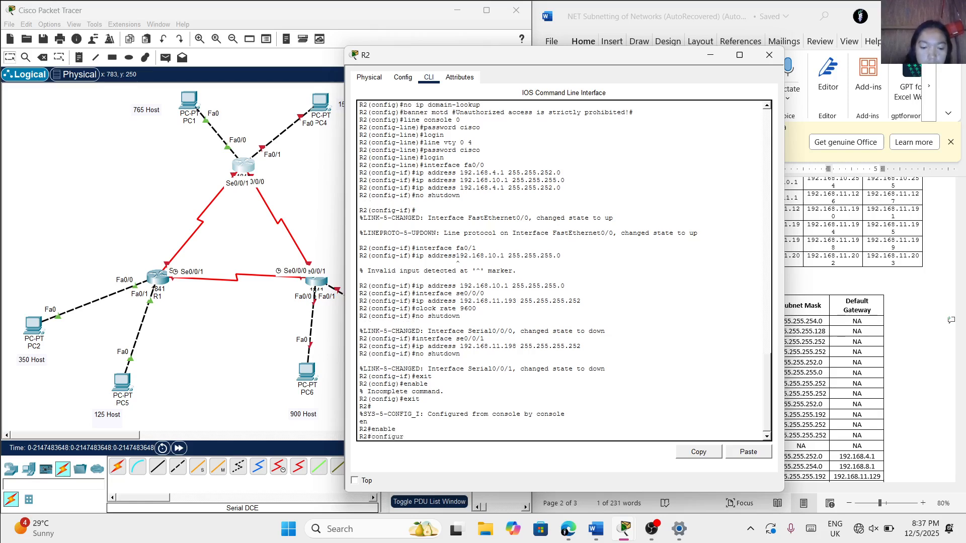
{"action": "type", "text": "e terminal"}
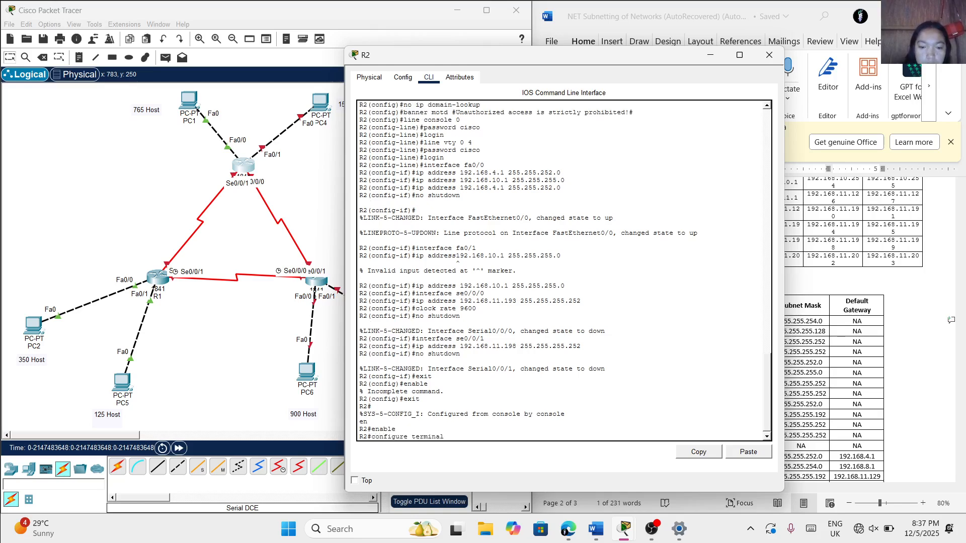
{"action": "key", "text": "Return"}
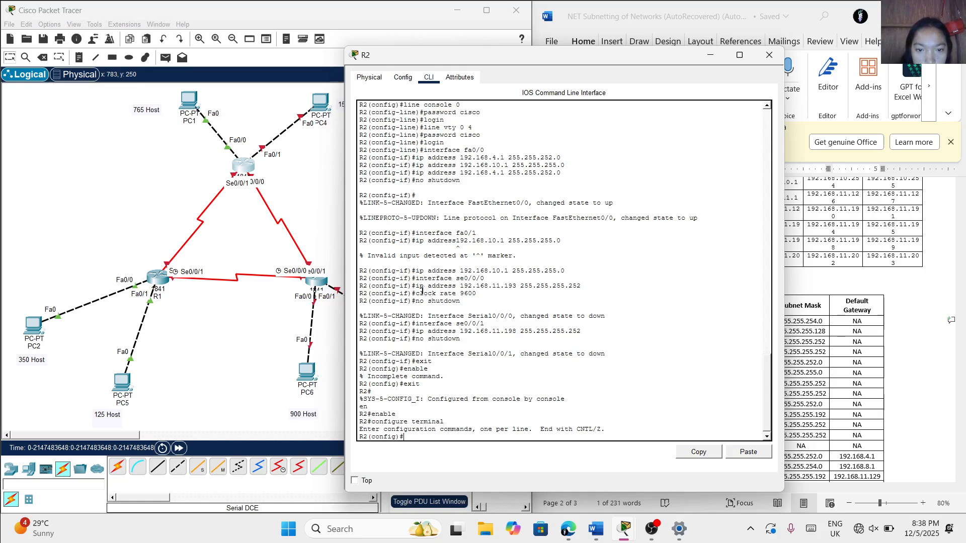
Enter interface configuration mode for R2's fa0/1 interface
{"action": "type", "text": "ter"}
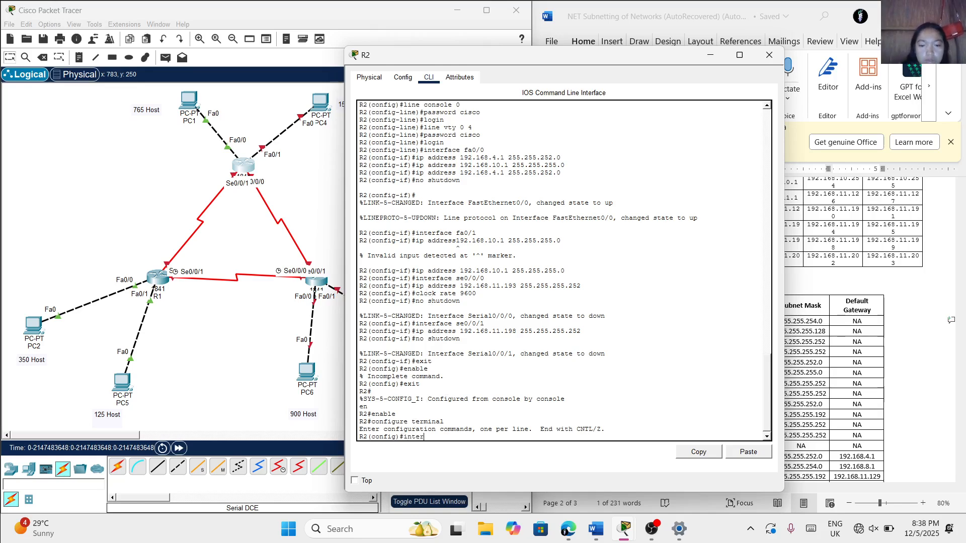
{"action": "type", "text": "face fa0"}
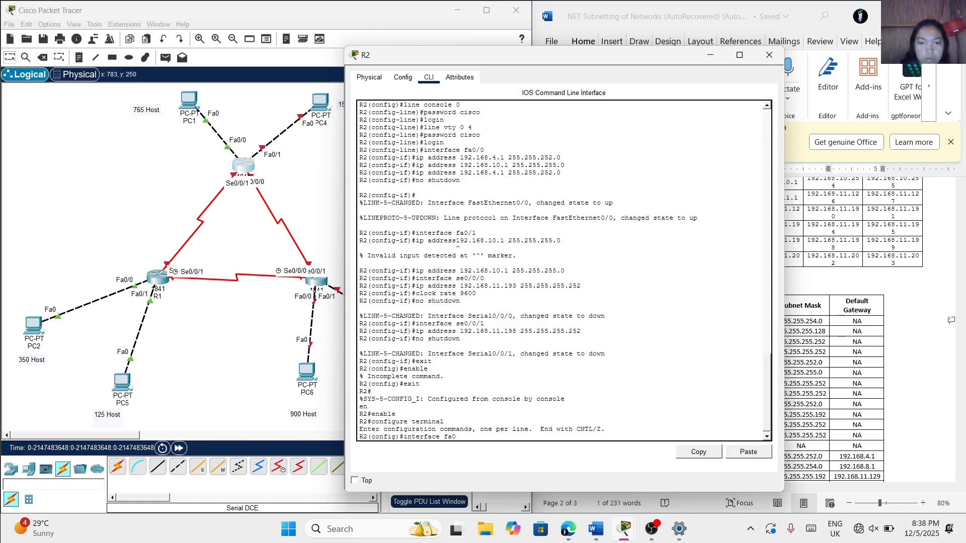
{"action": "type", "text": "/1"}
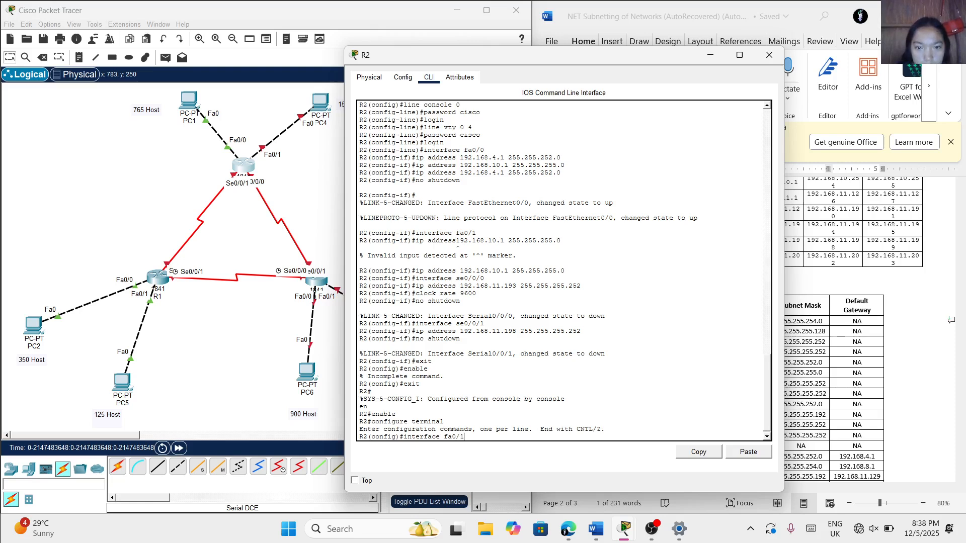
{"action": "key", "text": "Return"}
Assign IP address 192.168.10.1 with subnet mask 255.255.255.0 to R2's fa0/1 interface, following the Word addressing table
{"action": "type", "text": "ip"}
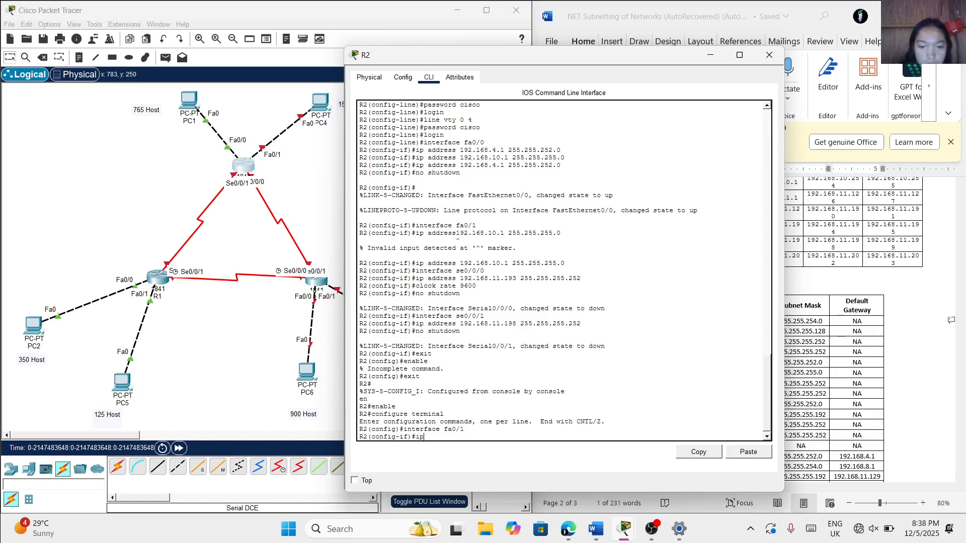
{"action": "type", "text": " addre"}
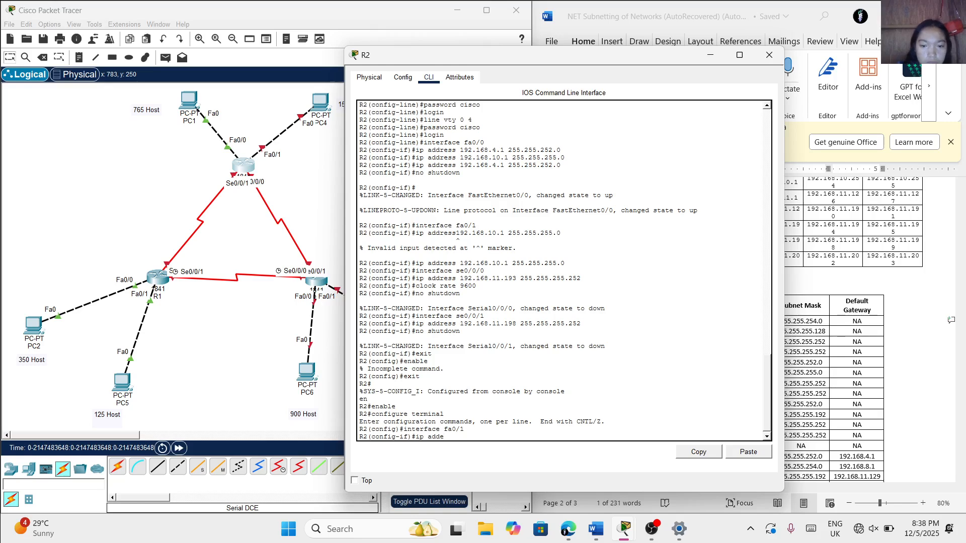
{"action": "type", "text": "ss"}
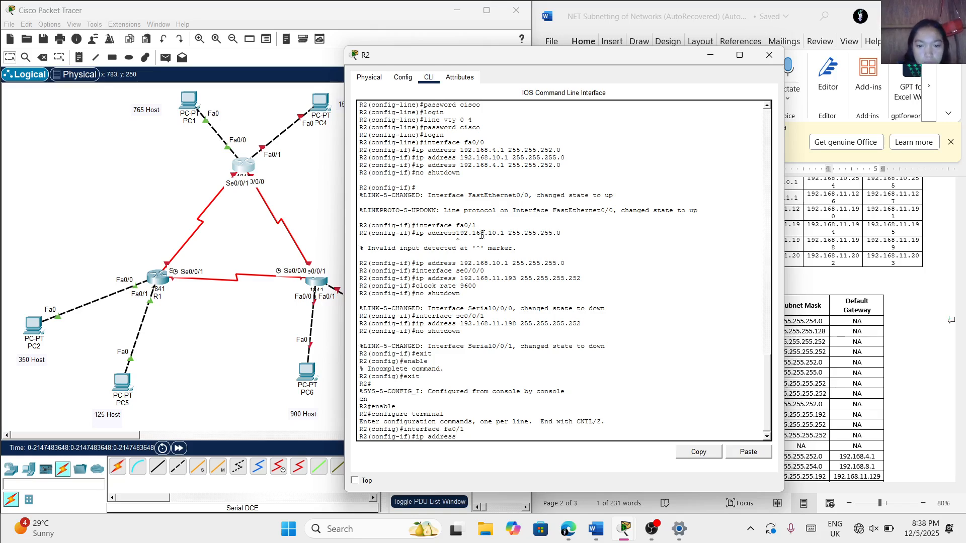
{"action": "left_click_drag", "start_coordinate": [614, 67], "coordinate": [453, 78]}
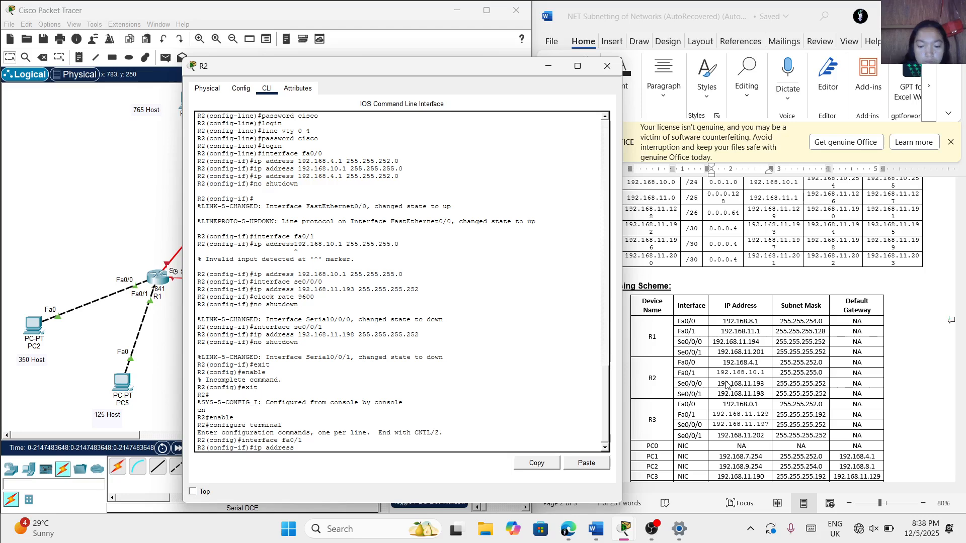
{"action": "type", "text": "192.168"}
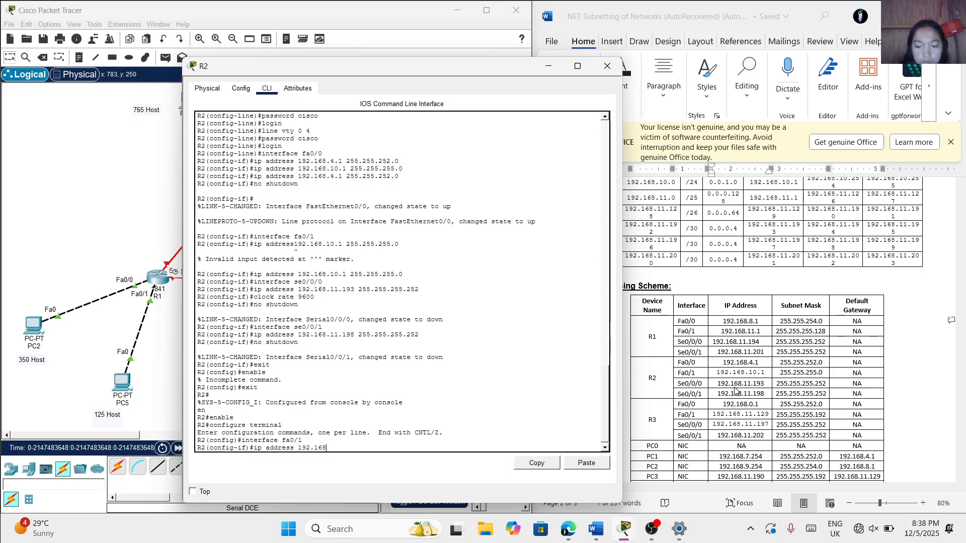
{"action": "type", "text": ".11"}
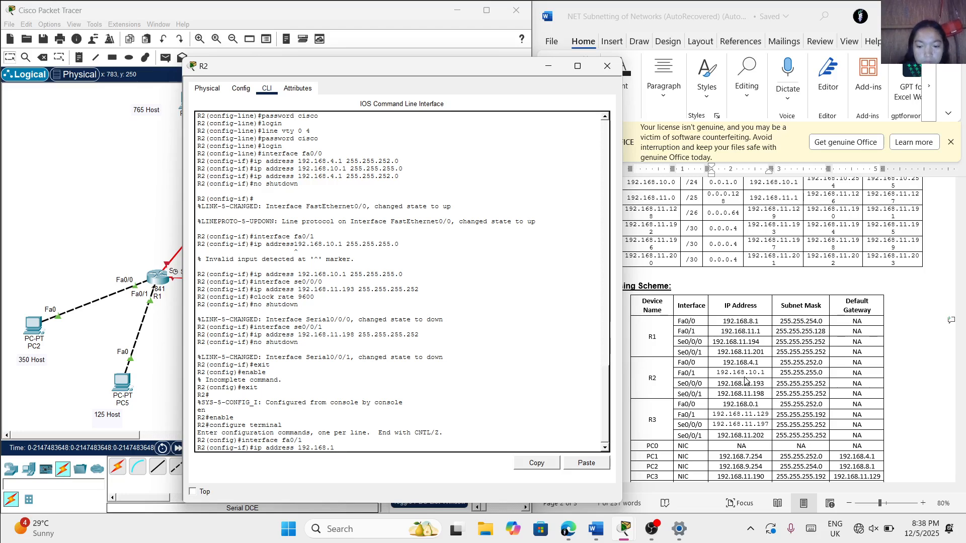
{"action": "type", "text": "/"}
{"action": "type", "text": ".1 2"}
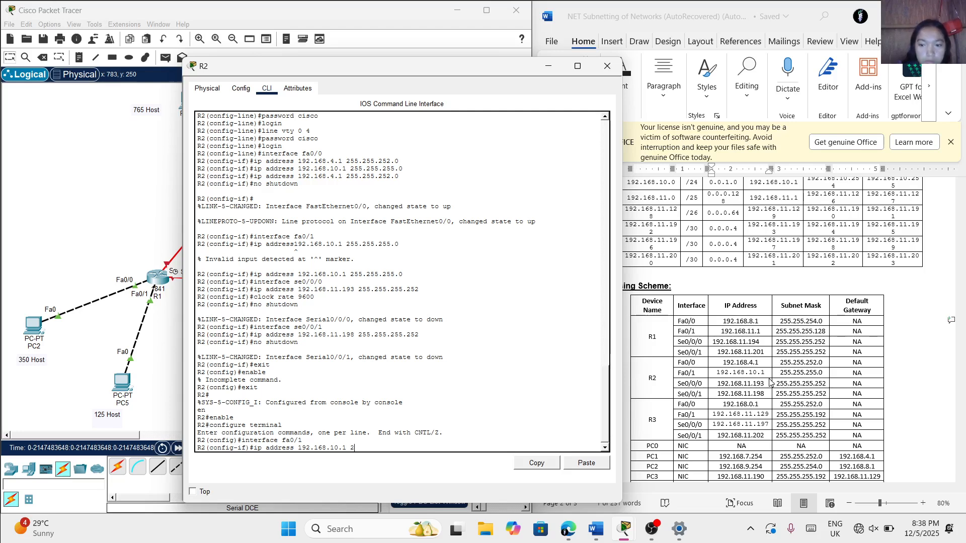
{"action": "type", "text": "55.255"}
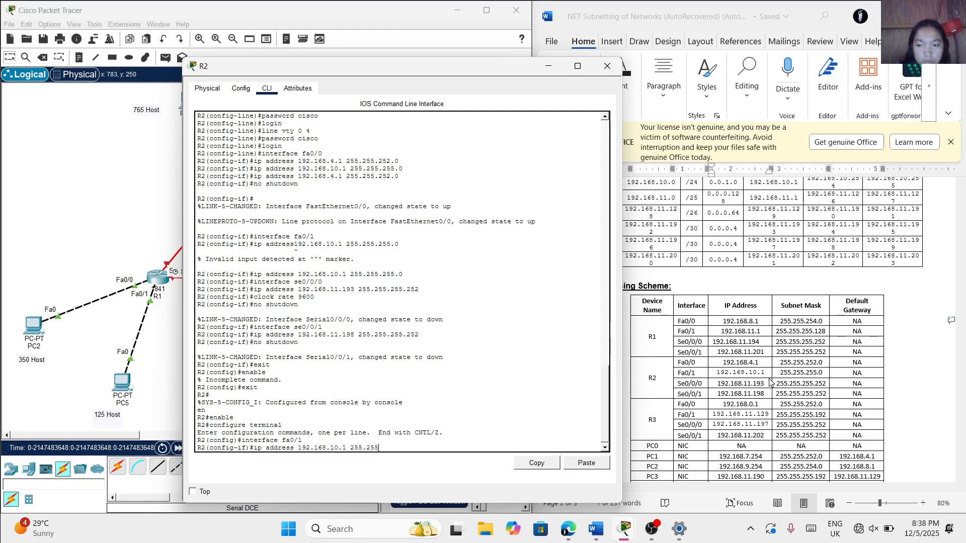
{"action": "type", "text": ".255.0"}
{"action": "key", "text": "Return"}
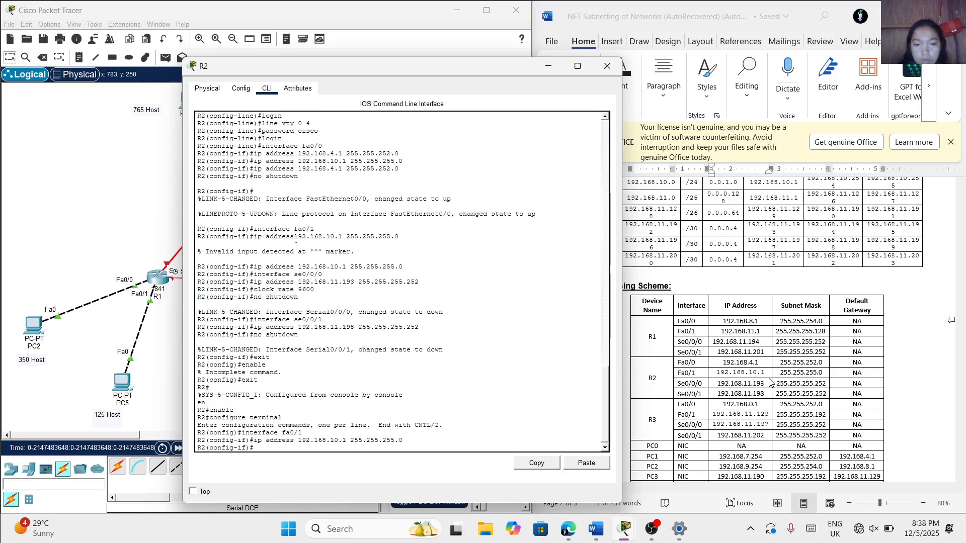
Enable R2's fa0/1 interface with the no shutdown command and move the R2 window off the topology
{"action": "type", "text": "n"}
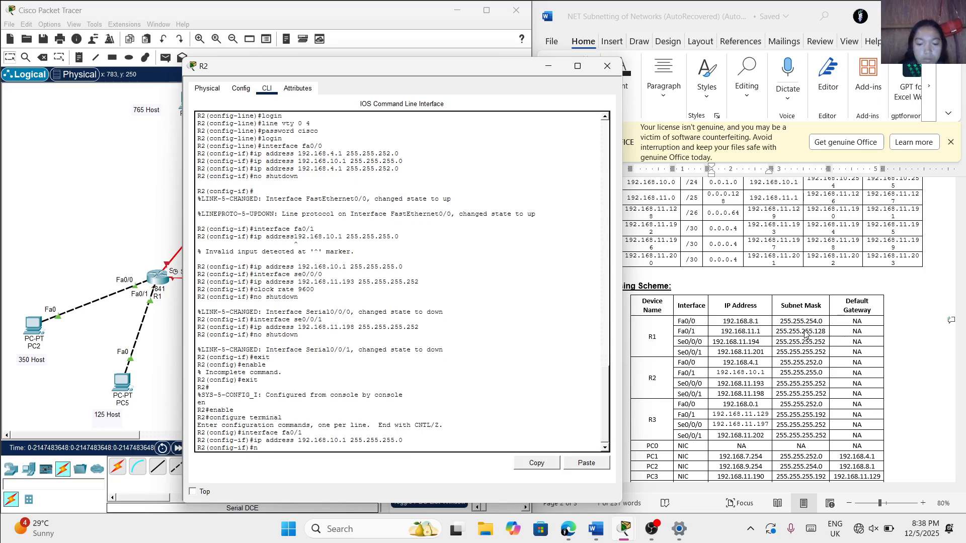
{"action": "type", "text": "o shu"}
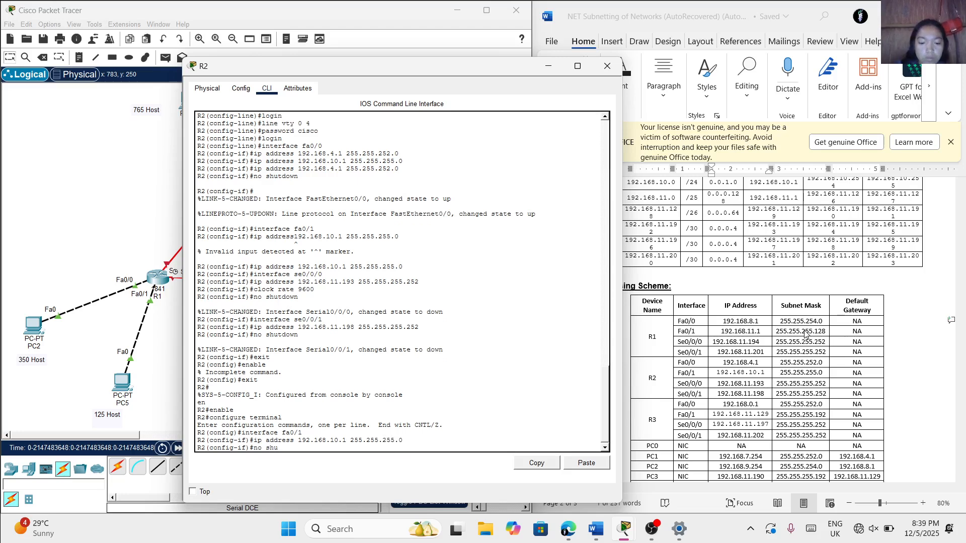
{"action": "type", "text": "tdown"}
{"action": "key", "text": "Return"}
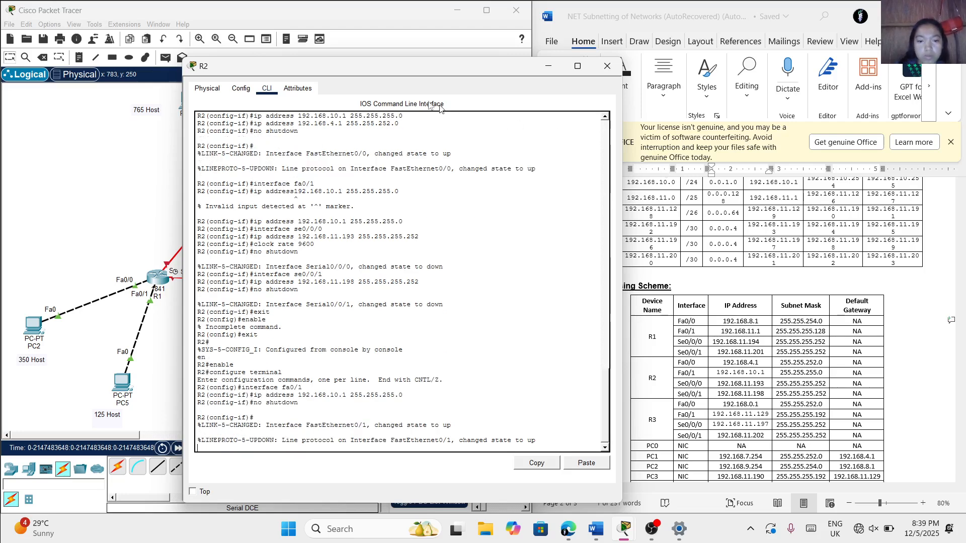
{"action": "left_click_drag", "start_coordinate": [401, 75], "coordinate": [599, 85]}
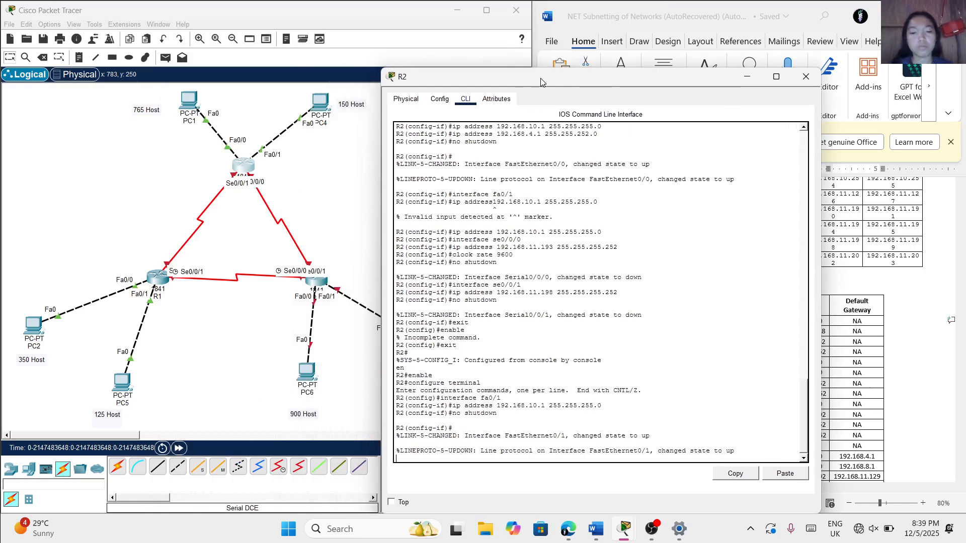
{"action": "key", "text": "Return"}
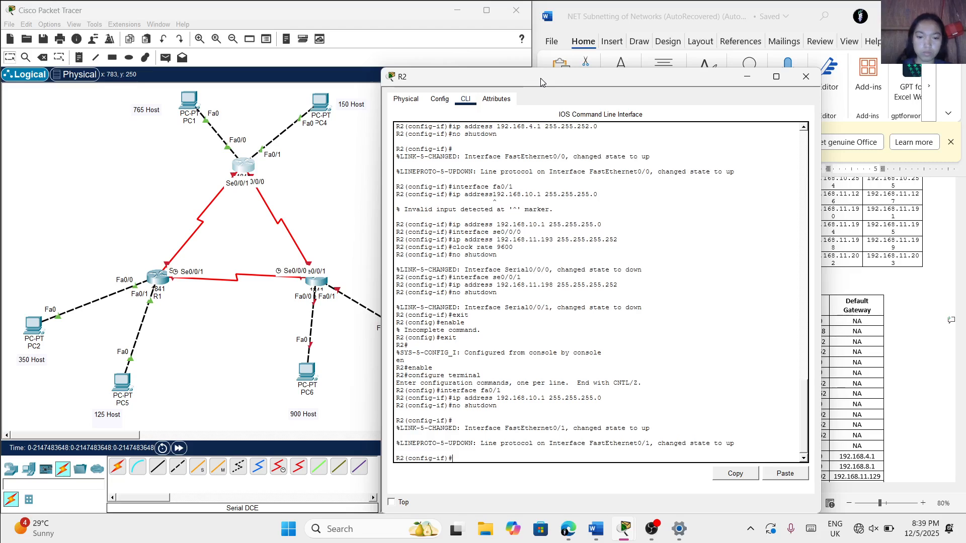
Exit R2's interface and global configuration modes, and reposition the R2 window to uncover the whole topology
{"action": "type", "text": "exit"}
{"action": "key", "text": "Return"}
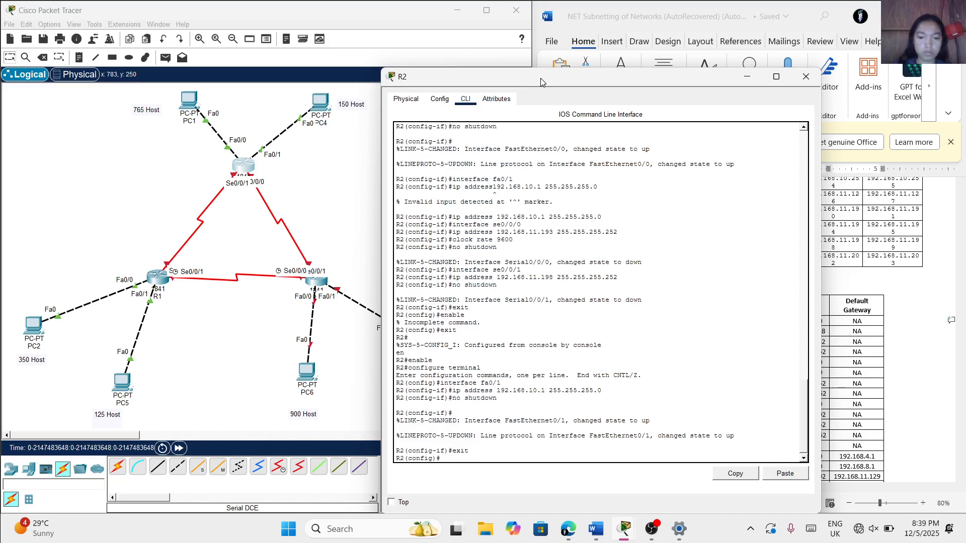
{"action": "type", "text": "exit"}
{"action": "key", "text": "Return"}
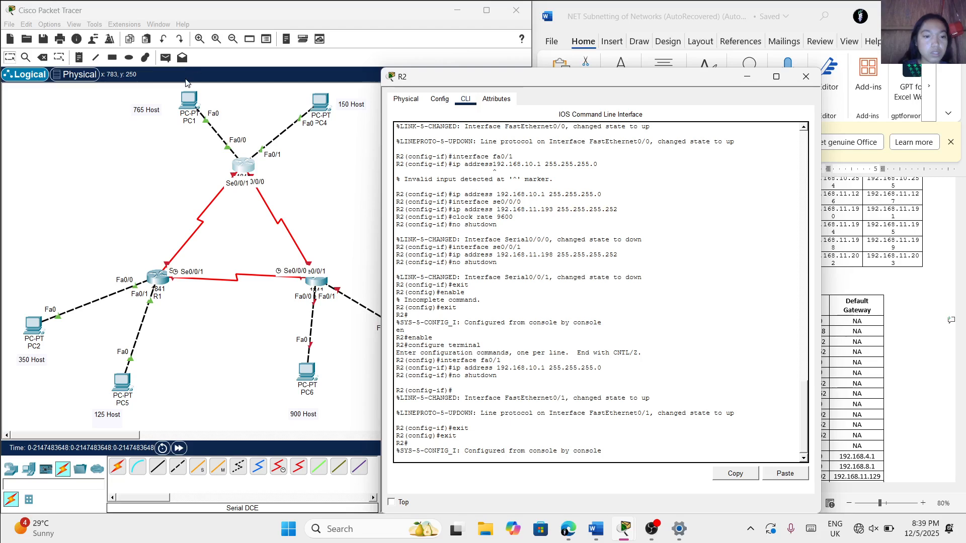
{"action": "left_click_drag", "start_coordinate": [601, 78], "coordinate": [676, 44]}
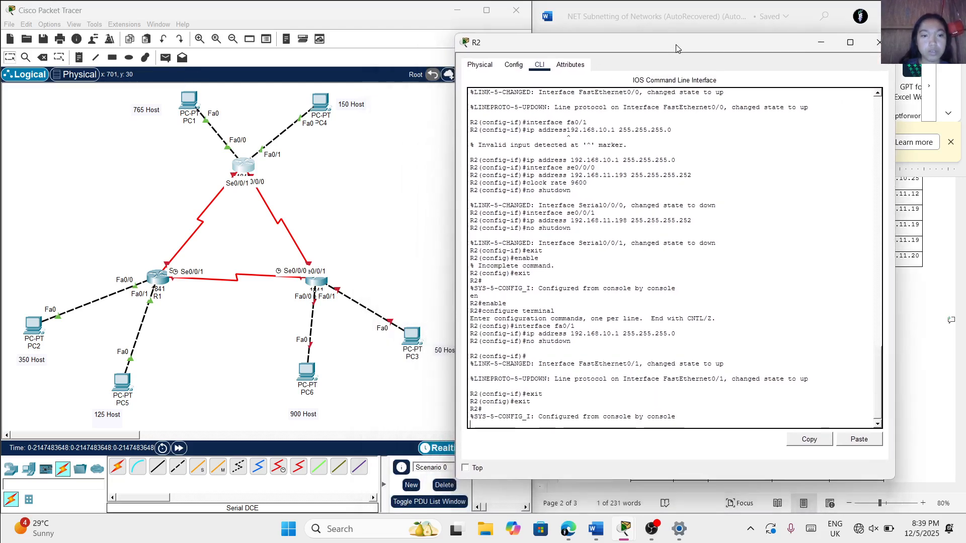
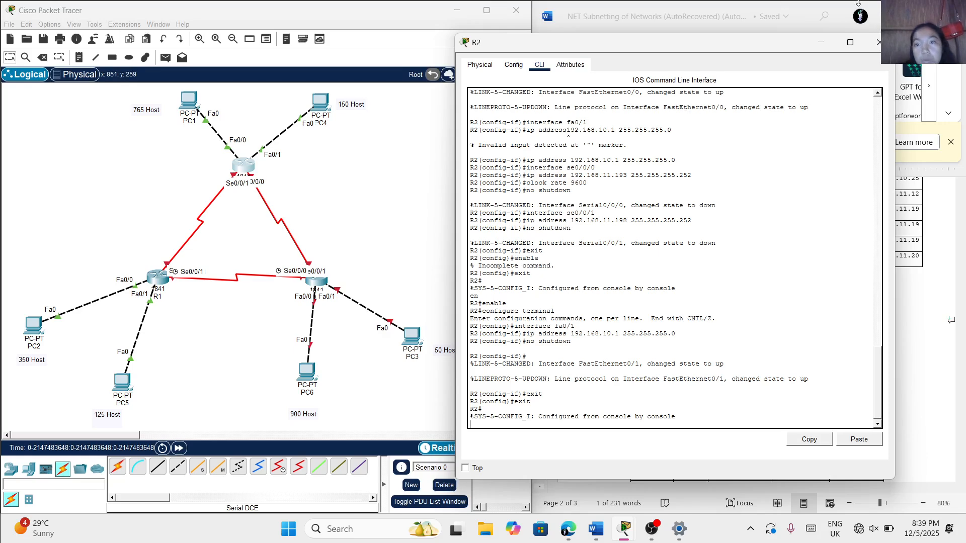
Move the R2 window off the Word subnetting tables and enter global configuration mode on R2
{"action": "left_click_drag", "start_coordinate": [780, 47], "coordinate": [430, 98]}
{"action": "scroll", "coordinate": [596, 246], "scroll_direction": "up", "scroll_amount": 4}
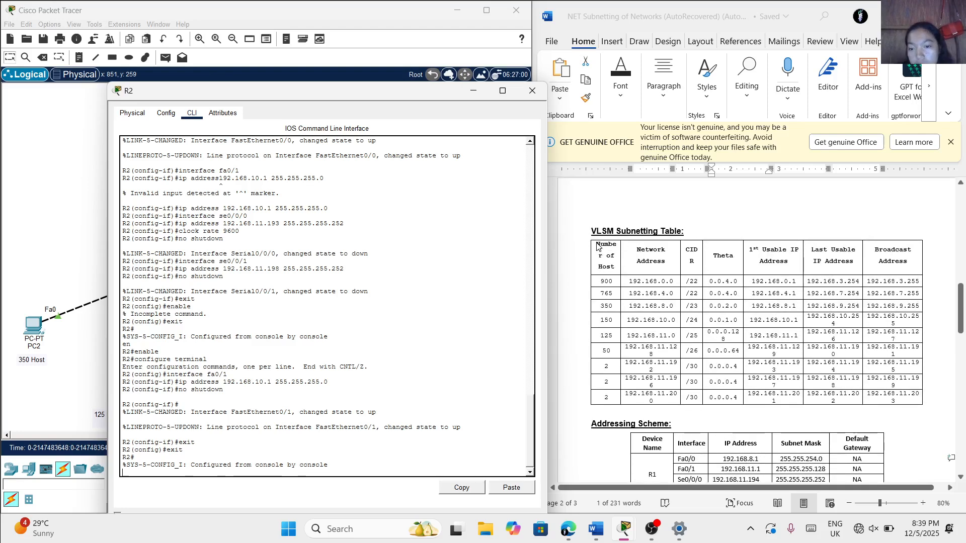
{"action": "scroll", "coordinate": [596, 246], "scroll_direction": "down", "scroll_amount": 1}
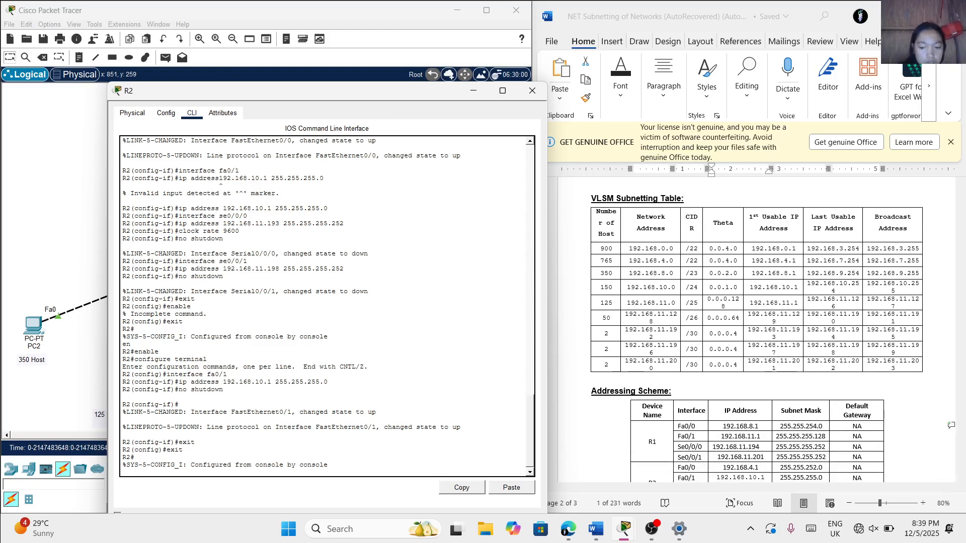
{"action": "key", "text": "Return"}
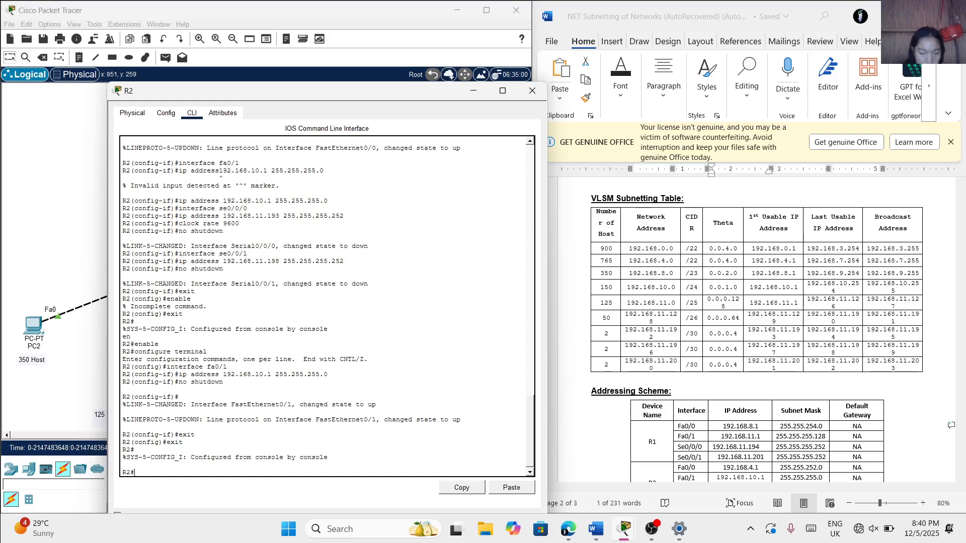
{"action": "type", "text": "e"}
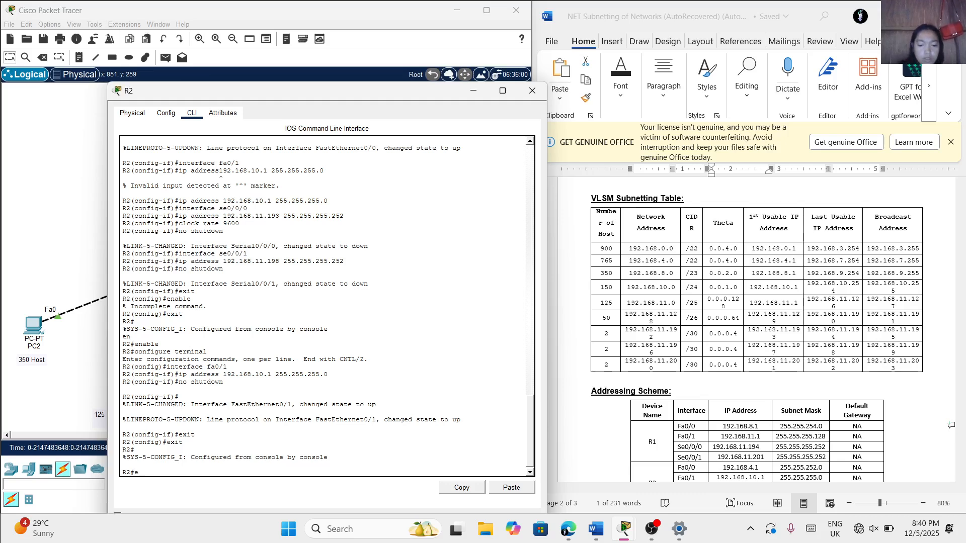
{"action": "type", "text": "nable"}
{"action": "key", "text": "Return"}
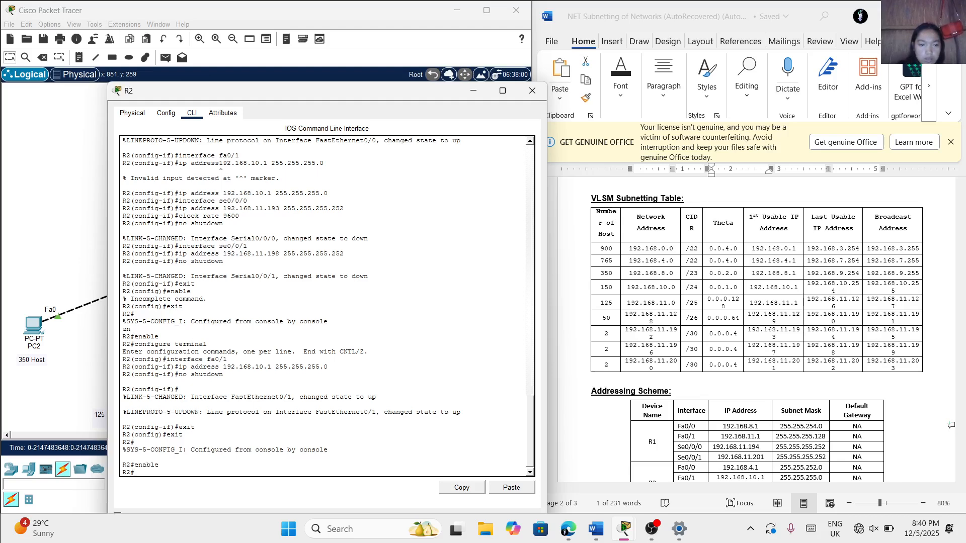
{"action": "type", "text": "conf"}
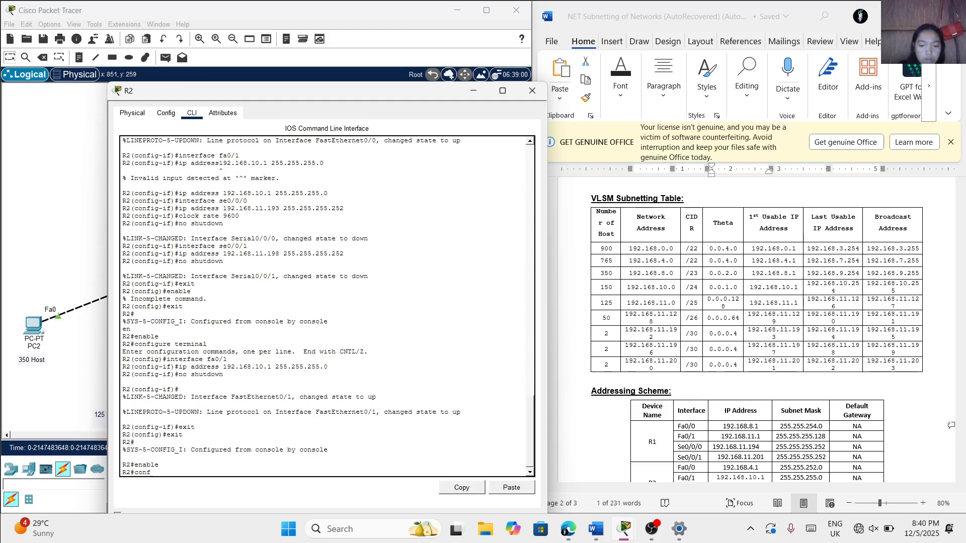
{"action": "type", "text": "igure term"}
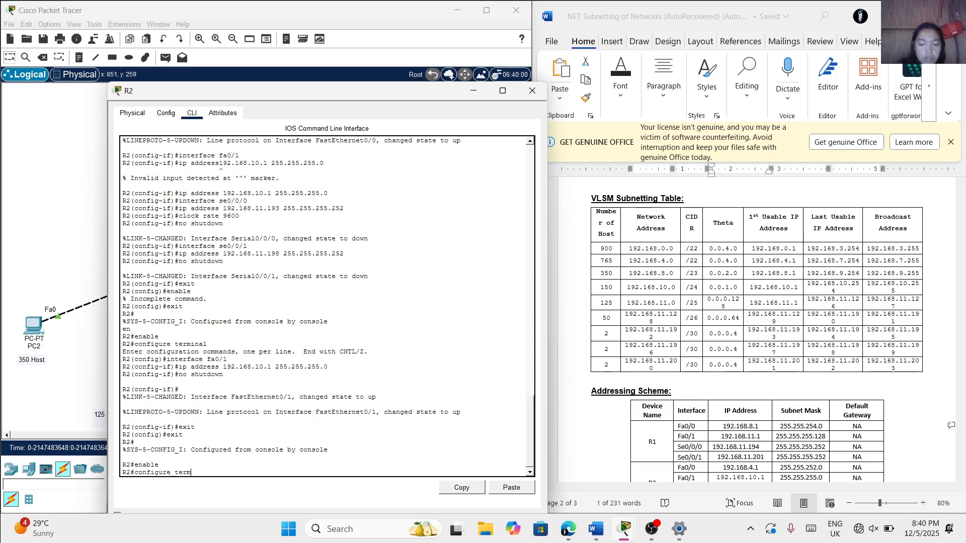
{"action": "type", "text": "inal"}
{"action": "key", "text": "Return"}
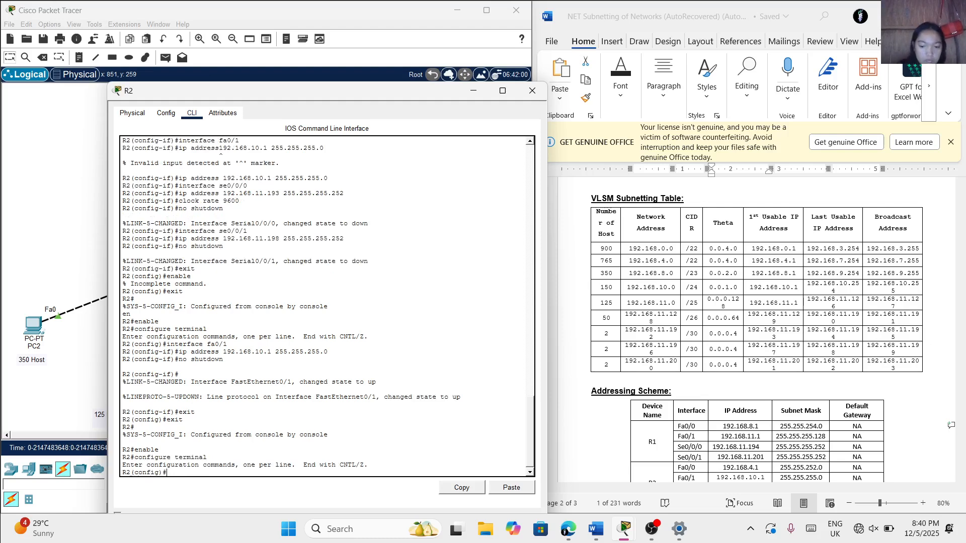
Begin a static ip route command on R2 for network 192.168.11.0 with subnet mask 255.255.255.128, following the VLSM table
{"action": "type", "text": "ip route"}
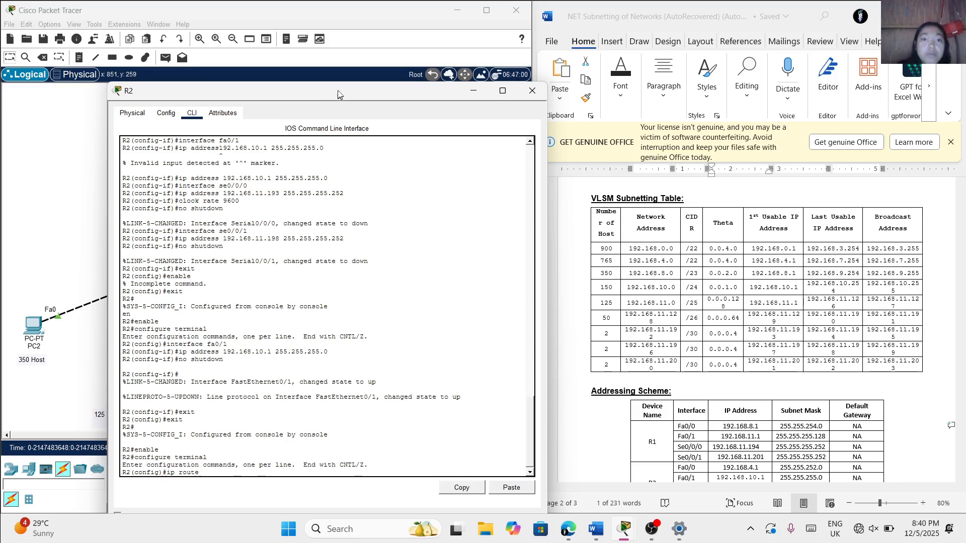
{"action": "left_click_drag", "start_coordinate": [333, 86], "coordinate": [282, 76]}
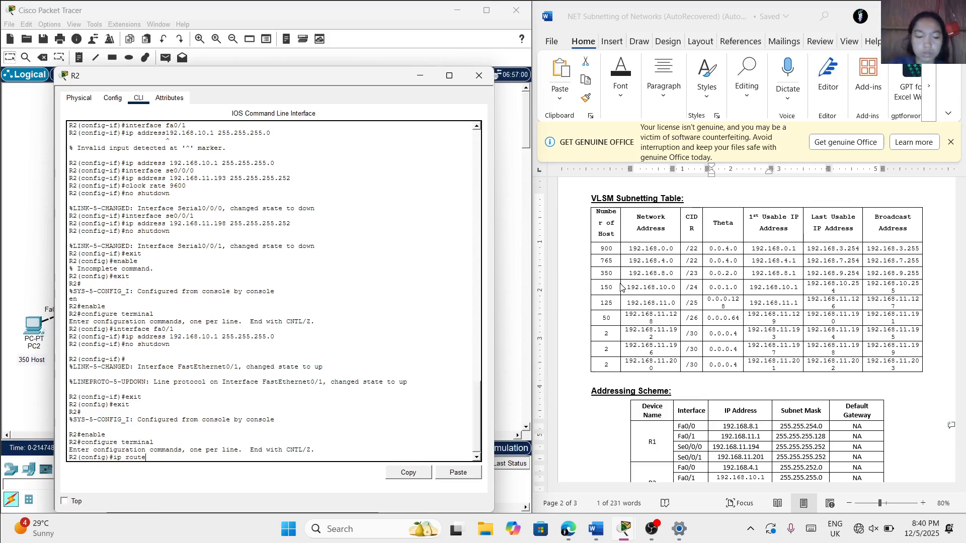
{"action": "type", "text": "192"}
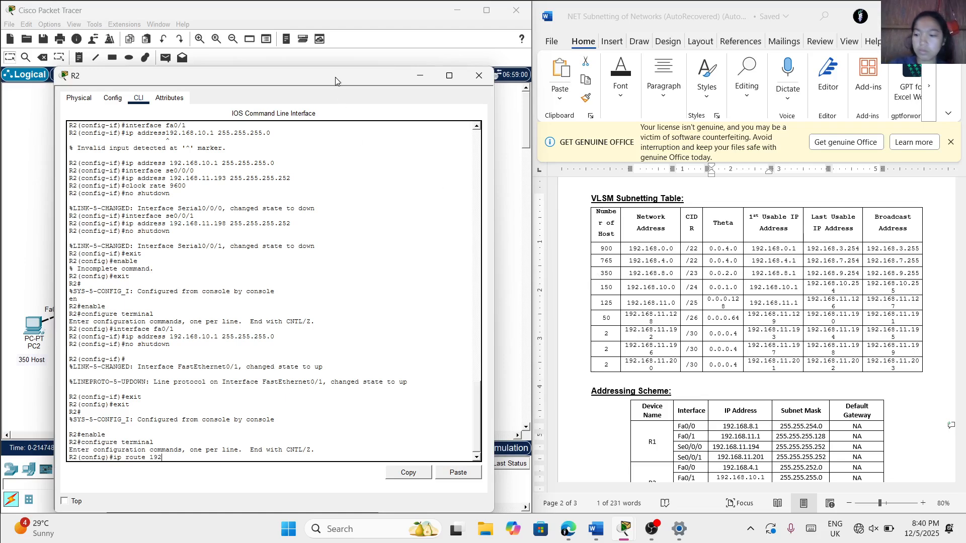
{"action": "left_click_drag", "start_coordinate": [335, 77], "coordinate": [409, 69]}
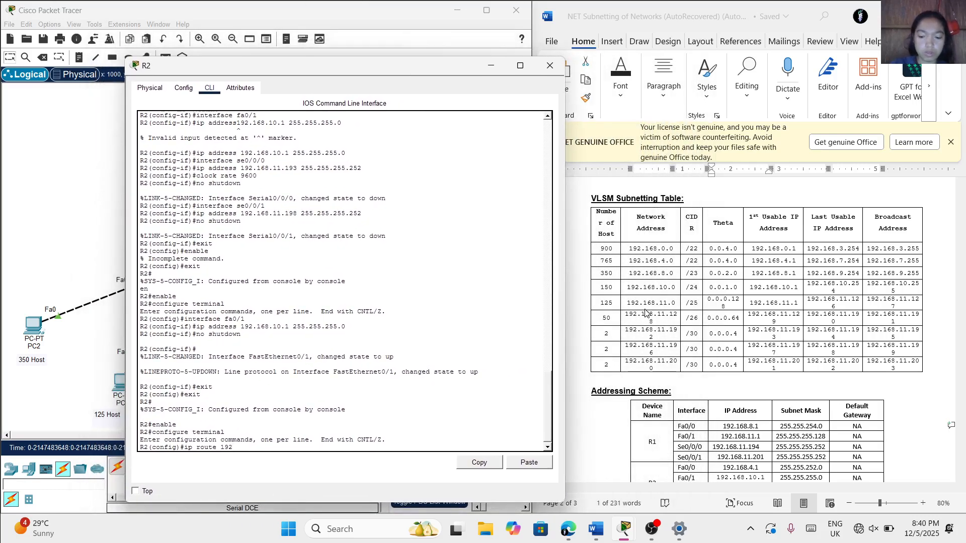
{"action": "type", "text": "168"}
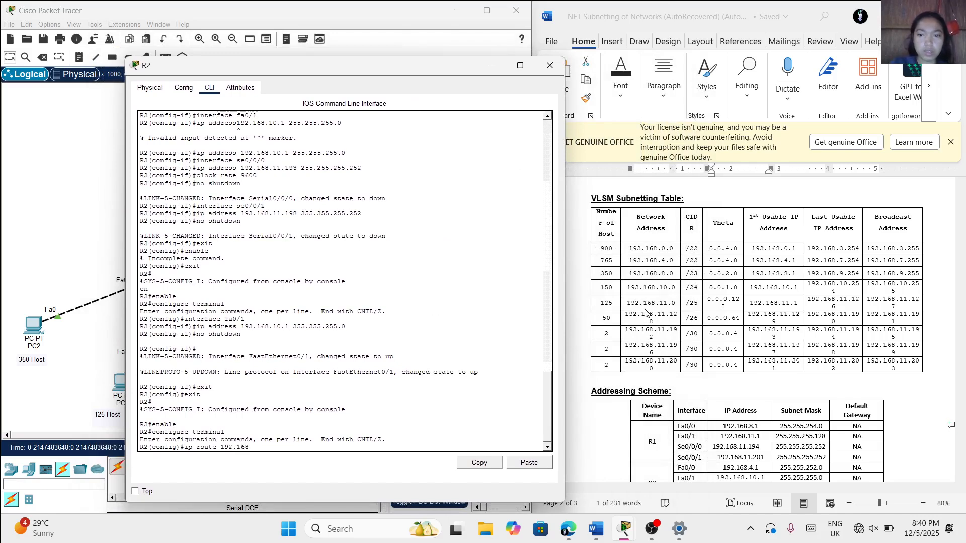
{"action": "type", "text": ".11.0"}
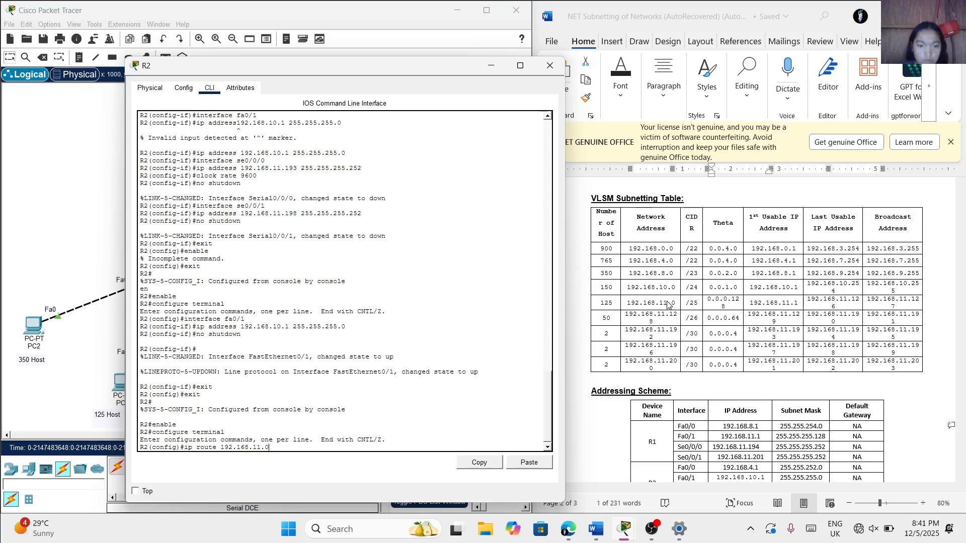
{"action": "type", "text": "255"}
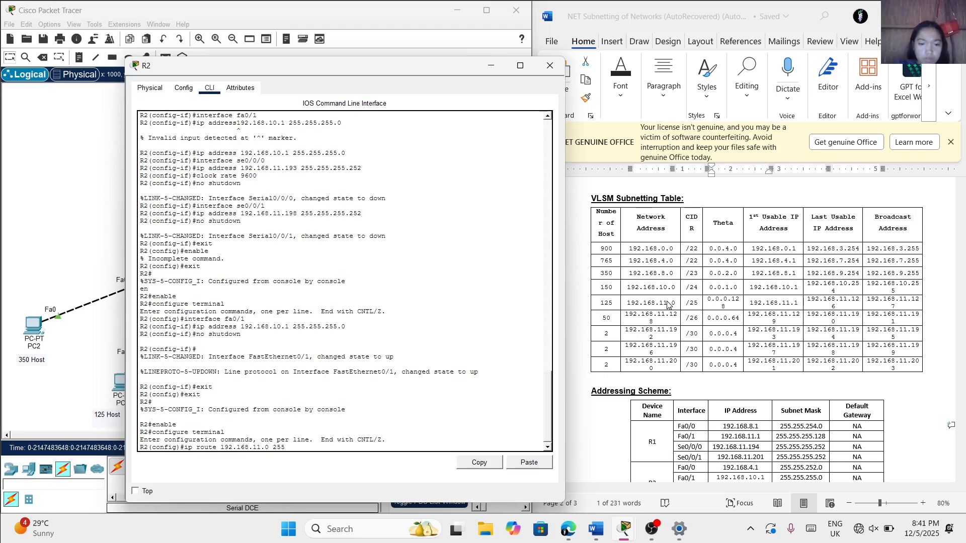
{"action": "type", "text": ".255"}
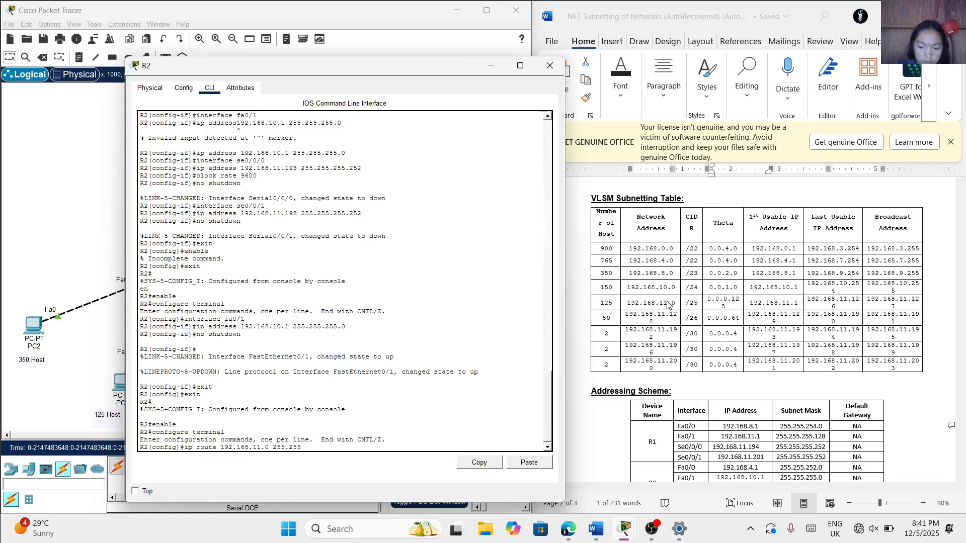
{"action": "type", "text": ".255.128"}
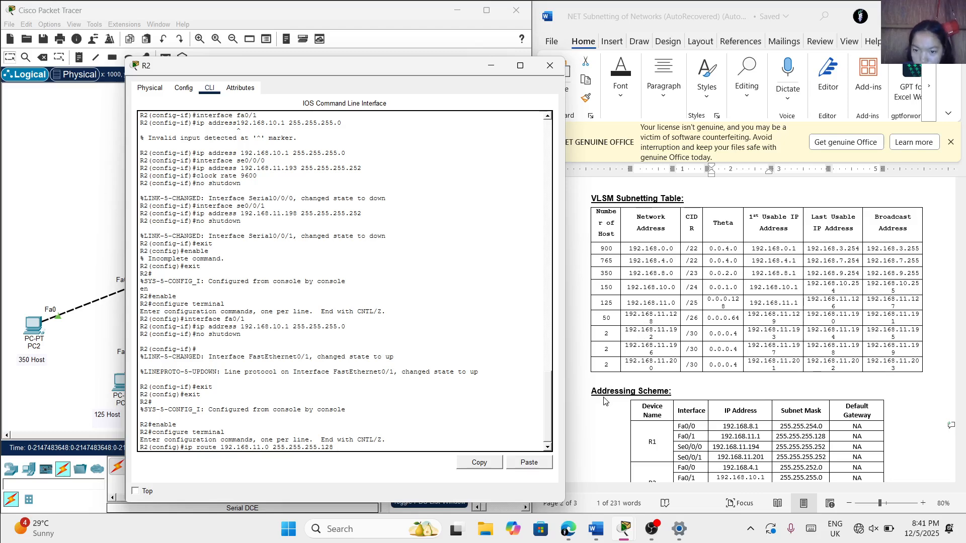
Complete the 192.168.11.0 static route with next hop 192.168.11.194, R1's Se0/0/0 address in the addressing table
{"action": "scroll", "coordinate": [605, 401], "scroll_direction": "down", "scroll_amount": 2}
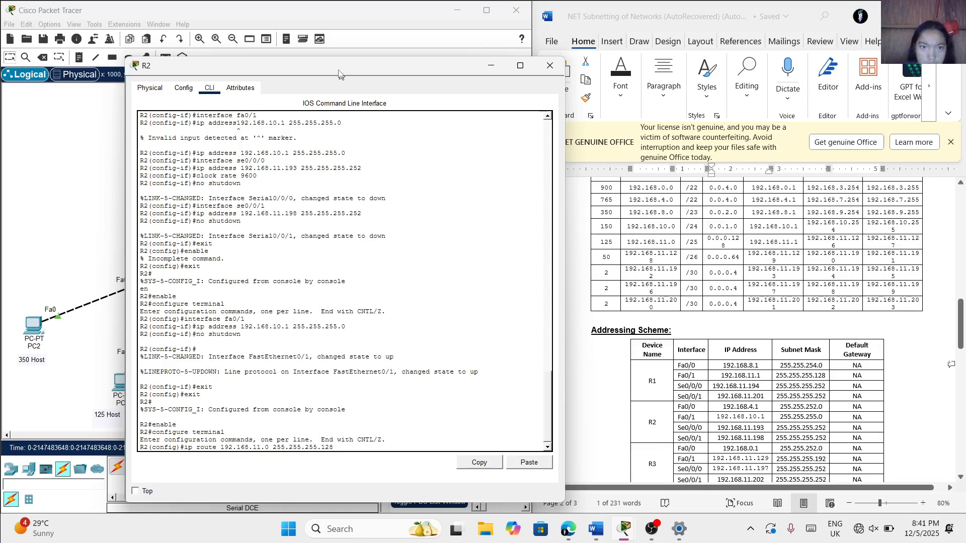
{"action": "left_click_drag", "start_coordinate": [334, 64], "coordinate": [608, 63]}
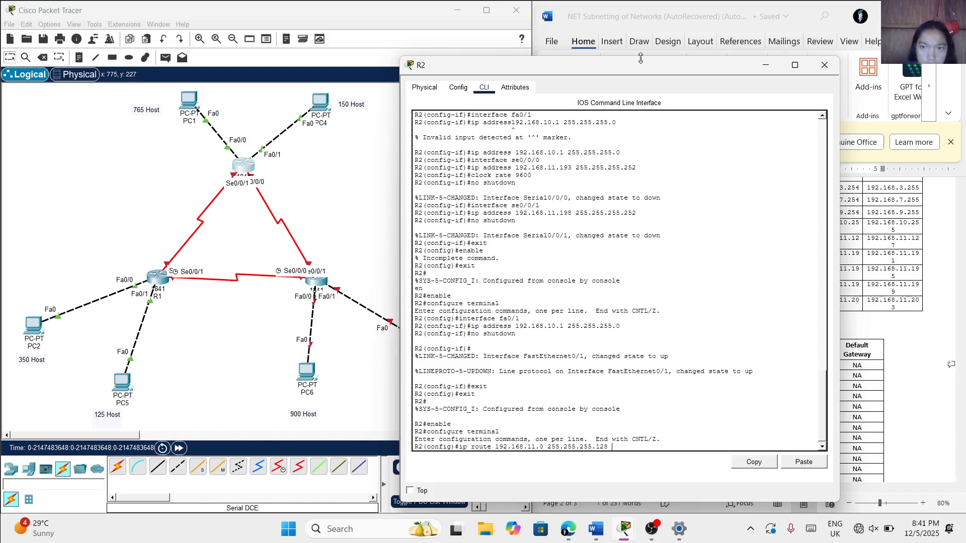
{"action": "left_click_drag", "start_coordinate": [641, 65], "coordinate": [326, 71]}
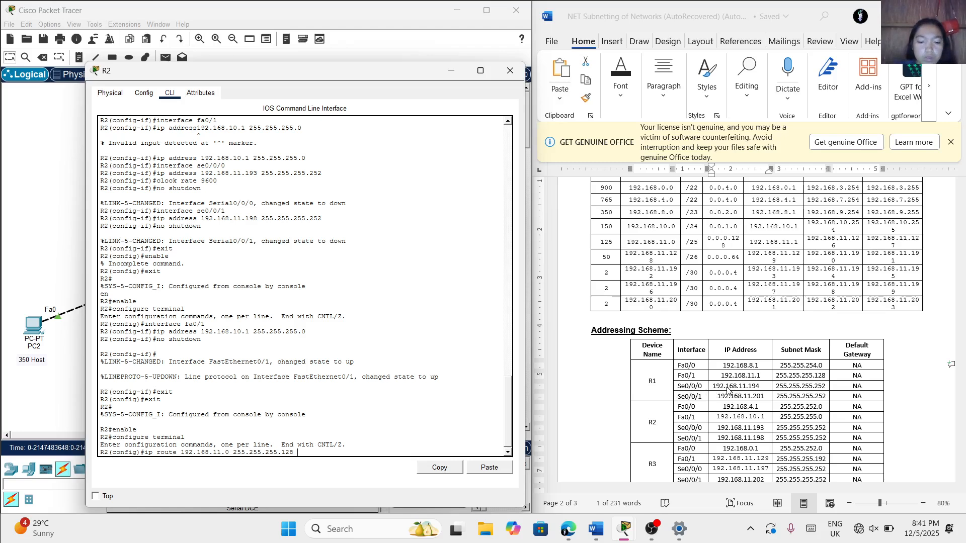
{"action": "type", "text": "2.168"}
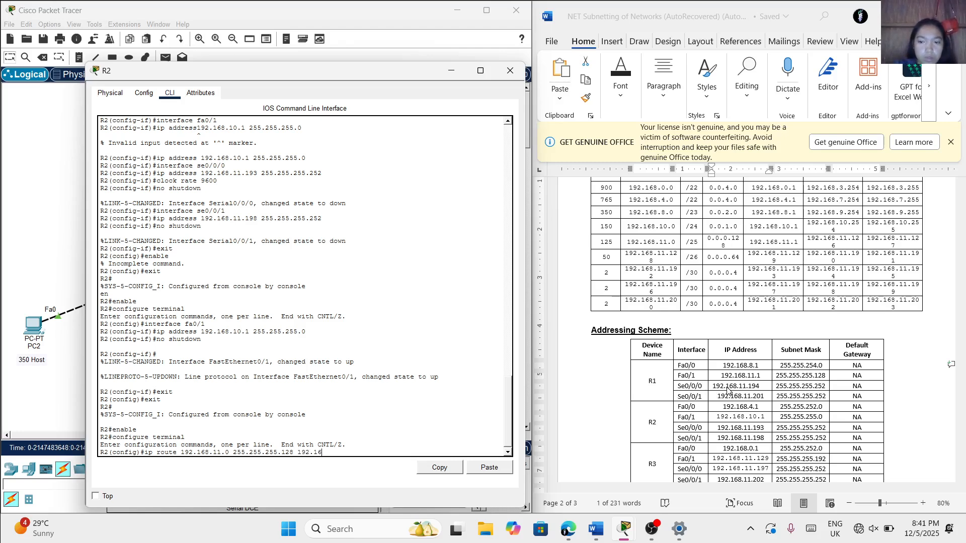
{"action": "type", "text": ".11"}
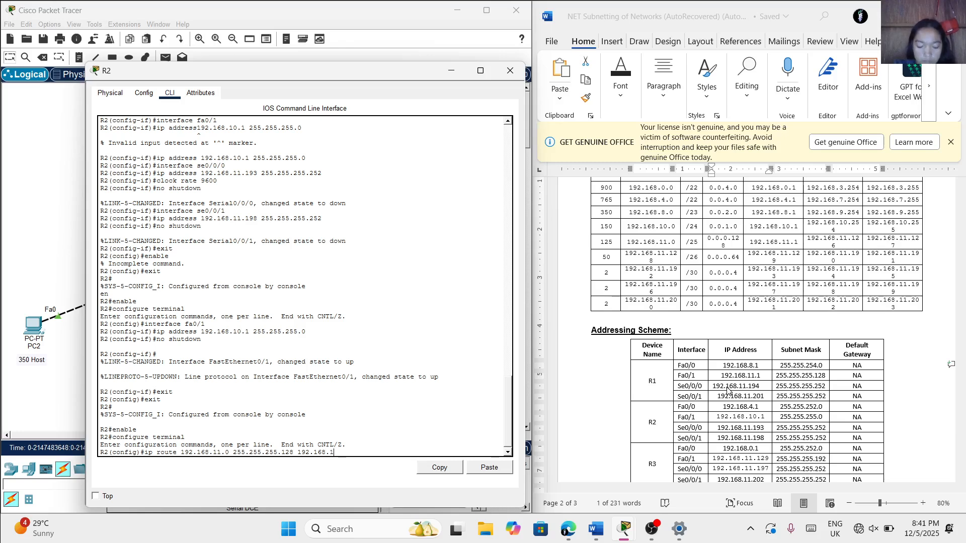
{"action": "type", "text": ".194"}
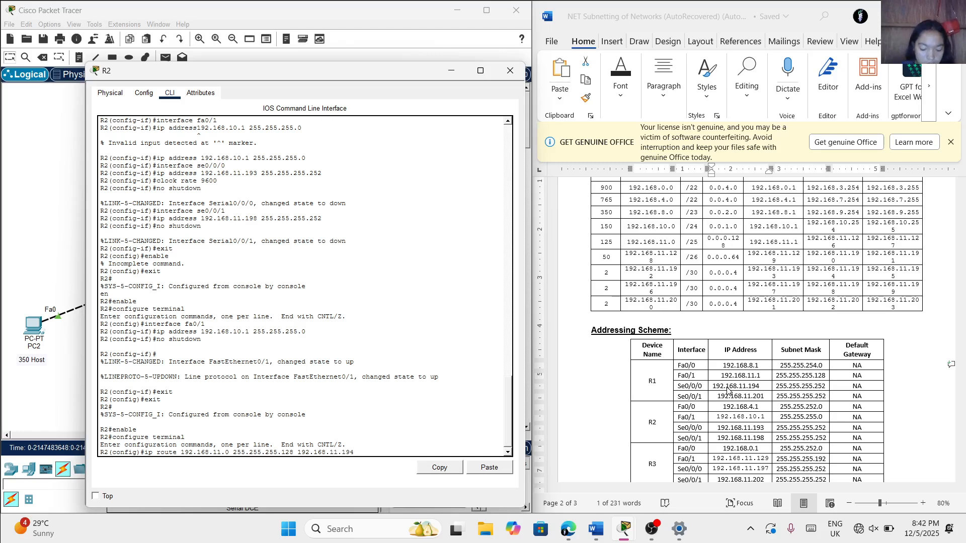
{"action": "key", "text": "Return"}
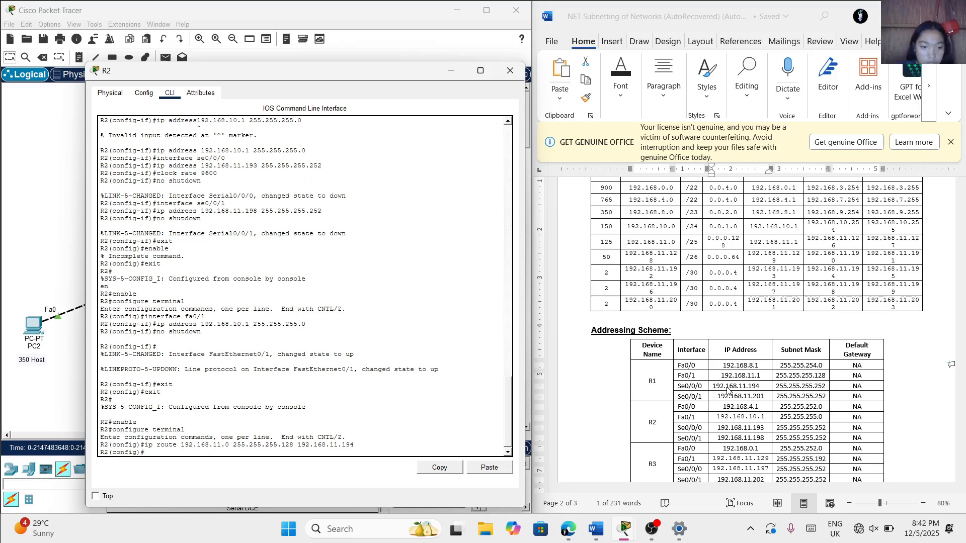
Add a static route on R2 to network 192.168.8.0 with mask 255.255.254.0 via next hop 192.168.11.194
{"action": "left_click_drag", "start_coordinate": [368, 69], "coordinate": [327, 70]}
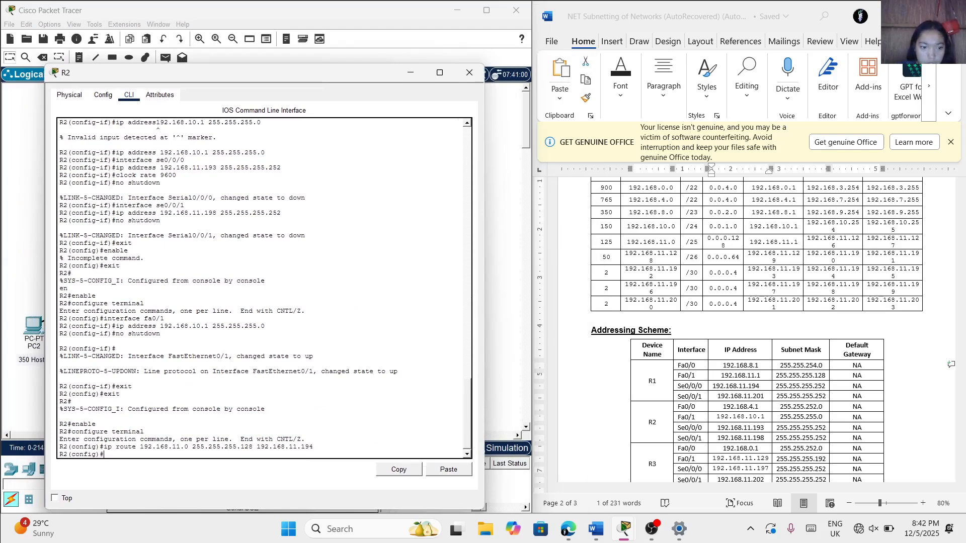
{"action": "type", "text": "rou"}
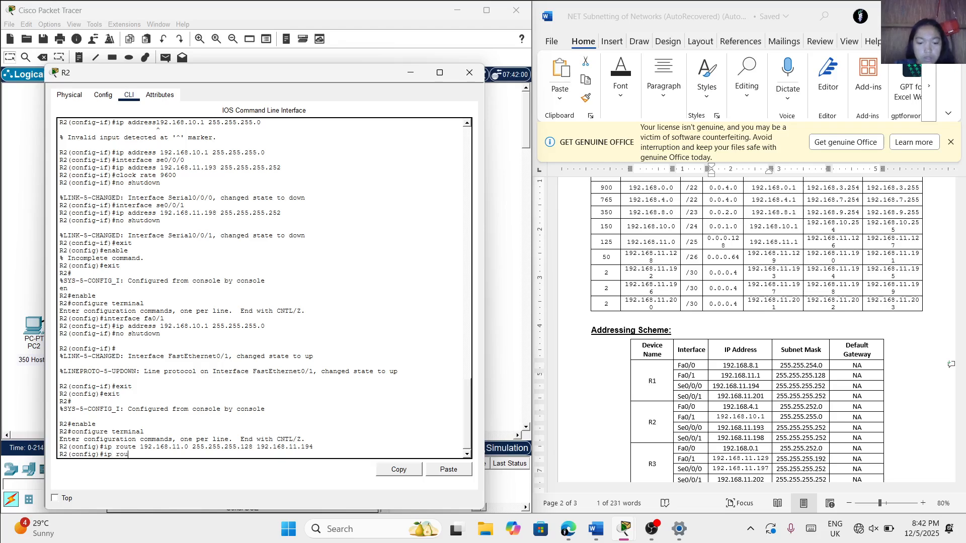
{"action": "type", "text": "te1"}
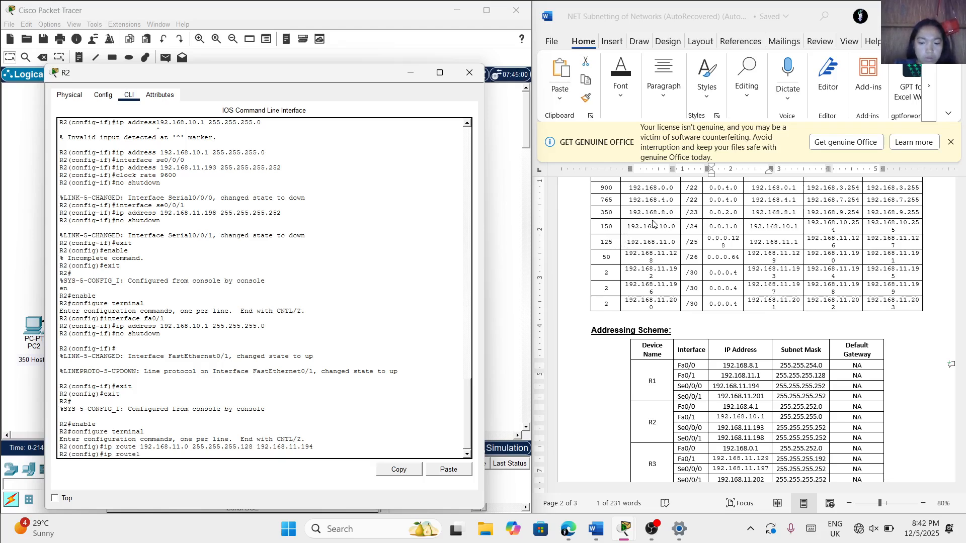
{"action": "type", "text": "92.168"}
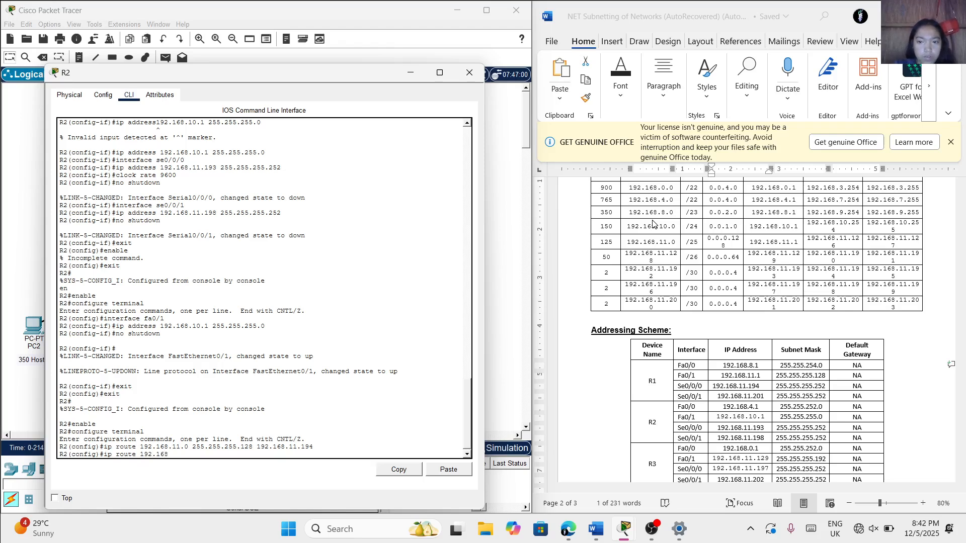
{"action": "type", "text": ".8.0"}
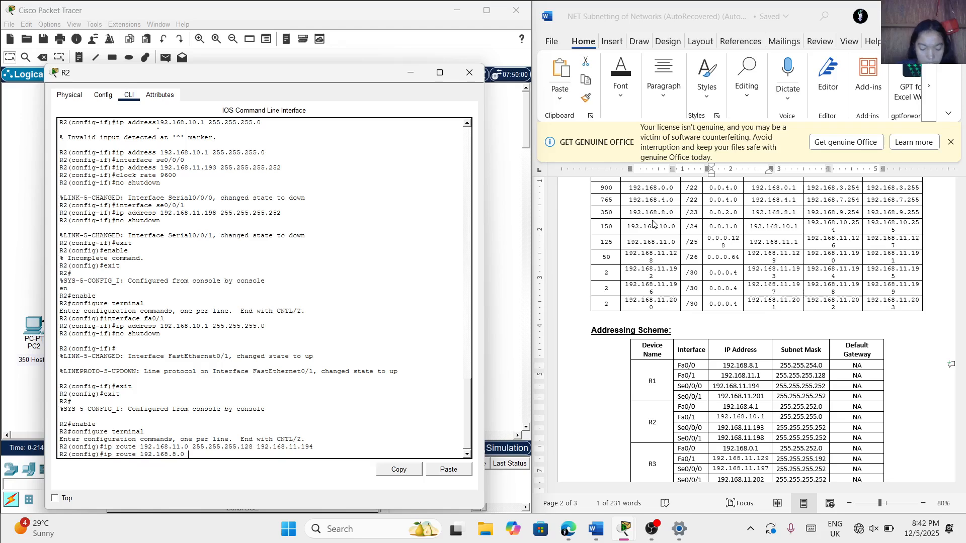
{"action": "type", "text": " 255.25"}
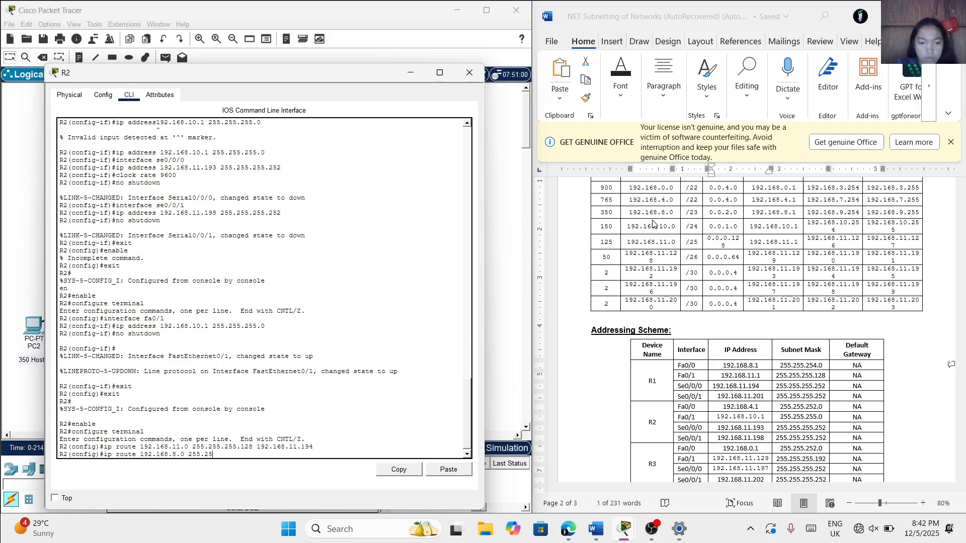
{"action": "type", "text": "5.254.0"}
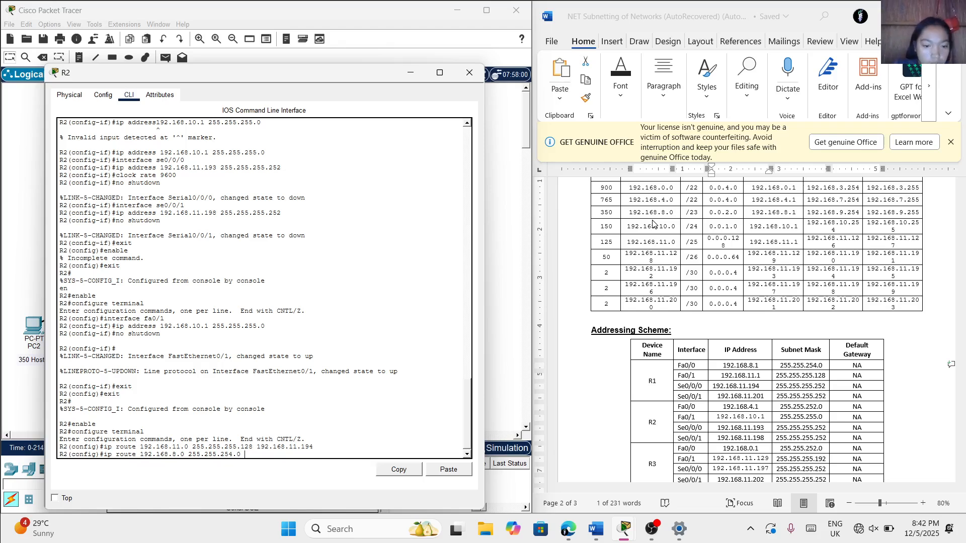
{"action": "type", "text": "192"}
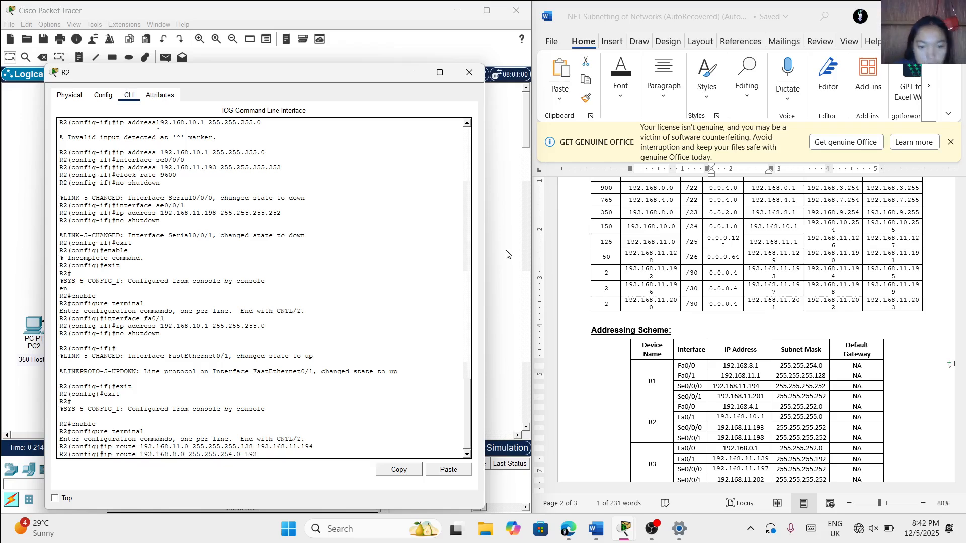
{"action": "type", "text": ".168"}
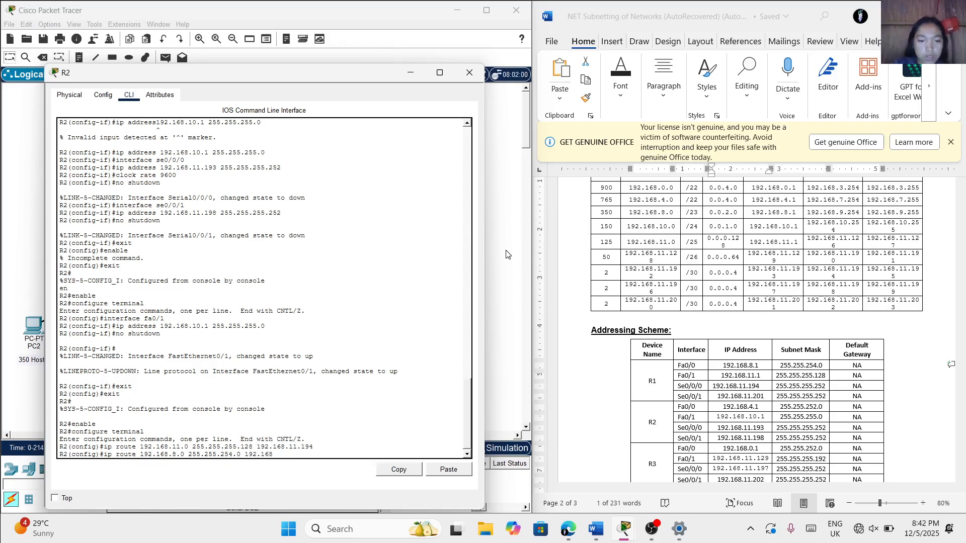
{"action": "type", "text": ".11.194"}
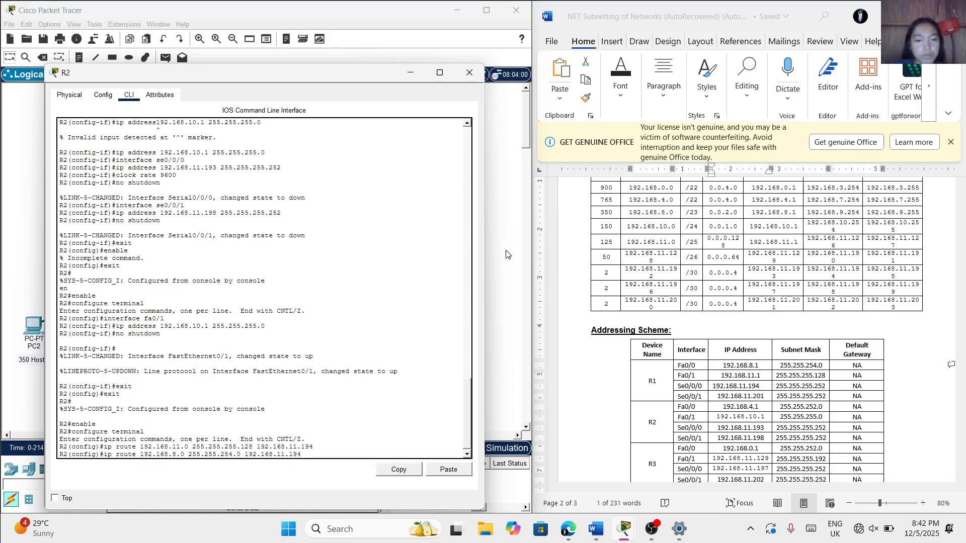
{"action": "key", "text": "Return"}
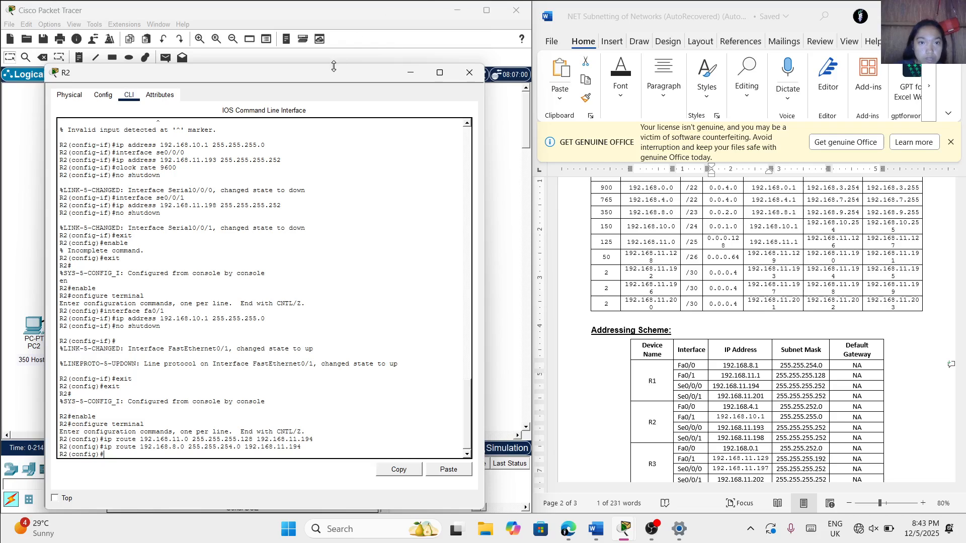
Add a static route on R2 to network 192.168.0.0 with mask 255.255.252.0 via R3's Se0/0/1 address 192.168.11.202
{"action": "mouse_move", "coordinate": [338, 76]}
{"action": "left_mouse_down"}
{"action": "mouse_move", "coordinate": [638, 56]}
{"action": "mouse_move", "coordinate": [343, 70]}
{"action": "left_mouse_up"}
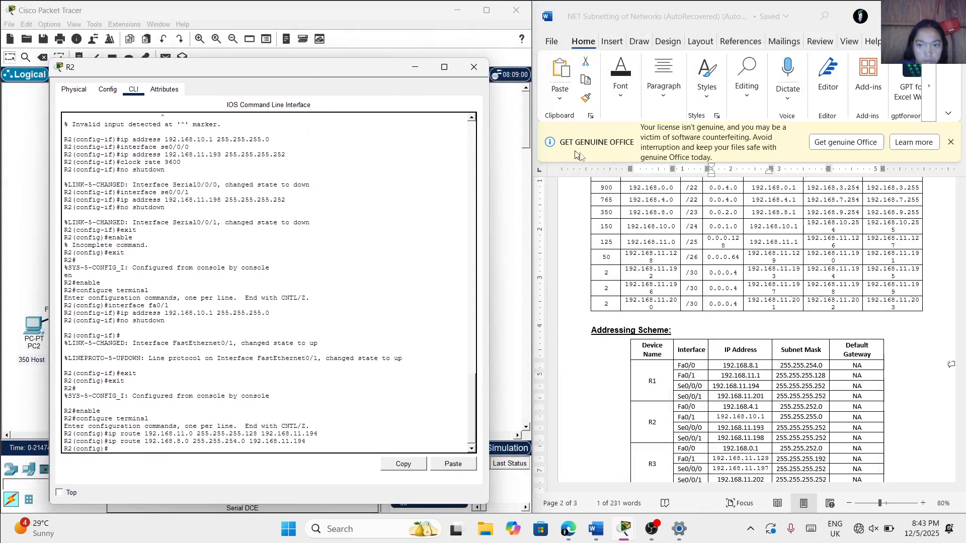
{"action": "type", "text": "ip"}
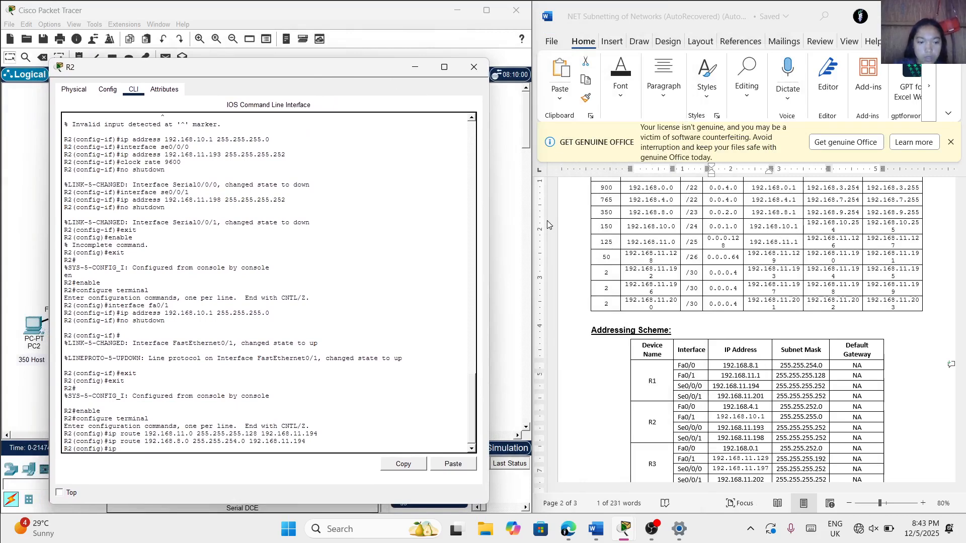
{"action": "type", "text": " route 192."}
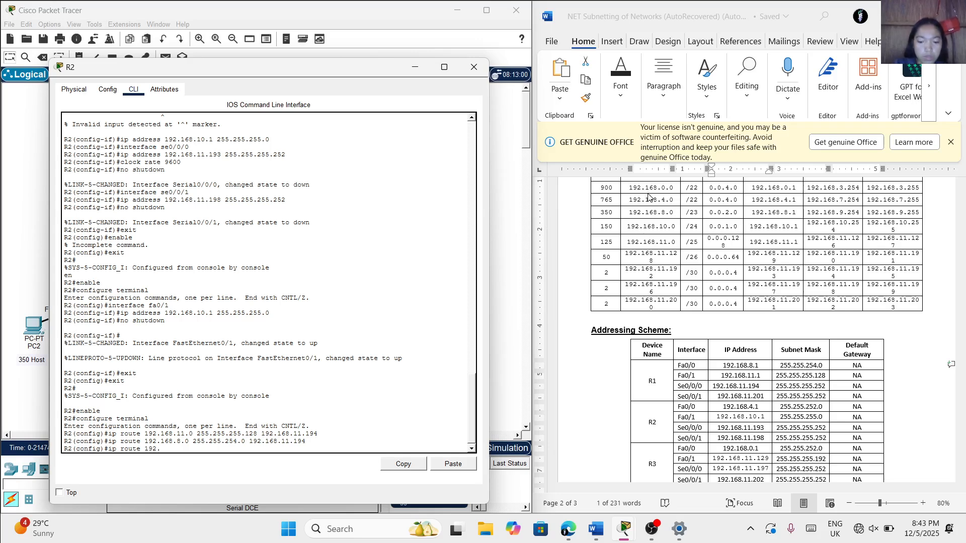
{"action": "type", "text": "168.0.0"}
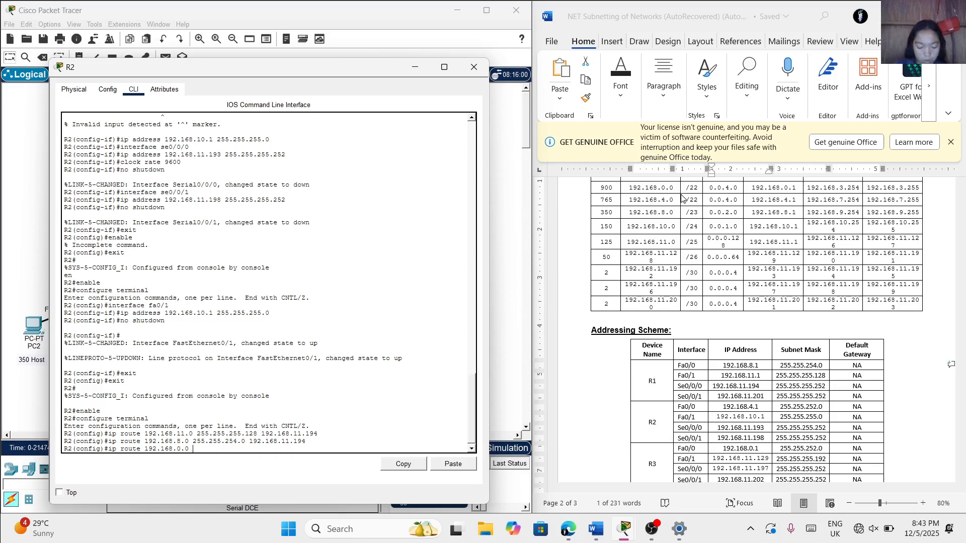
{"action": "type", "text": "1"}
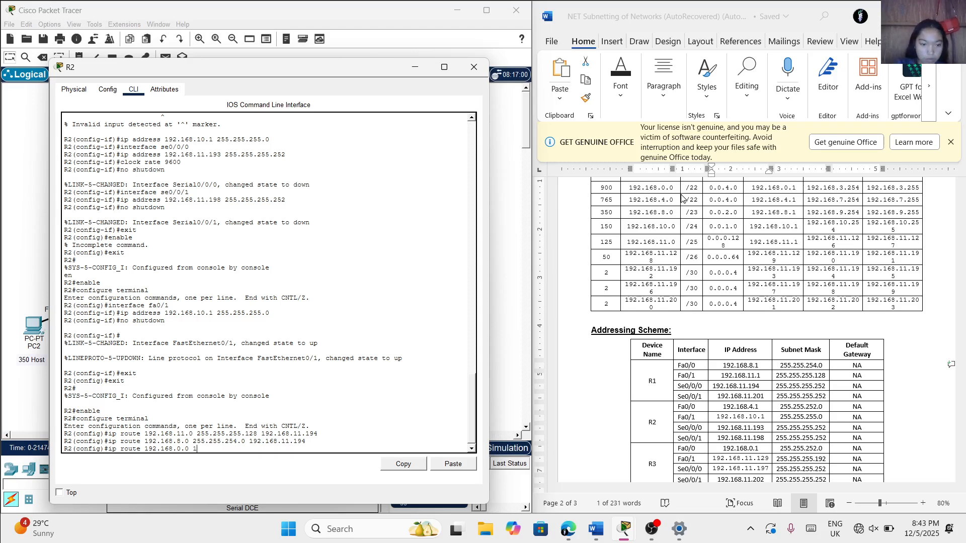
{"action": "type", "text": "55"}
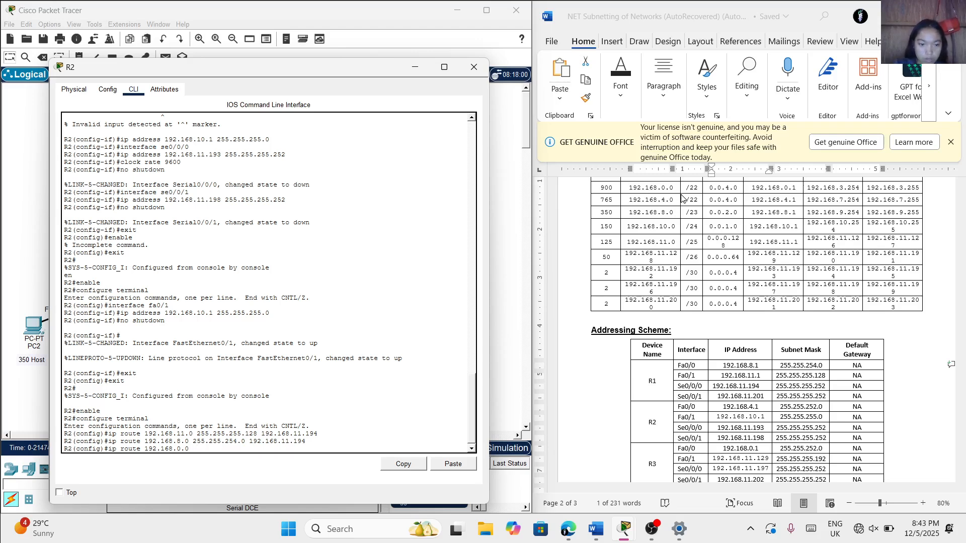
{"action": "type", "text": "255.255.25"}
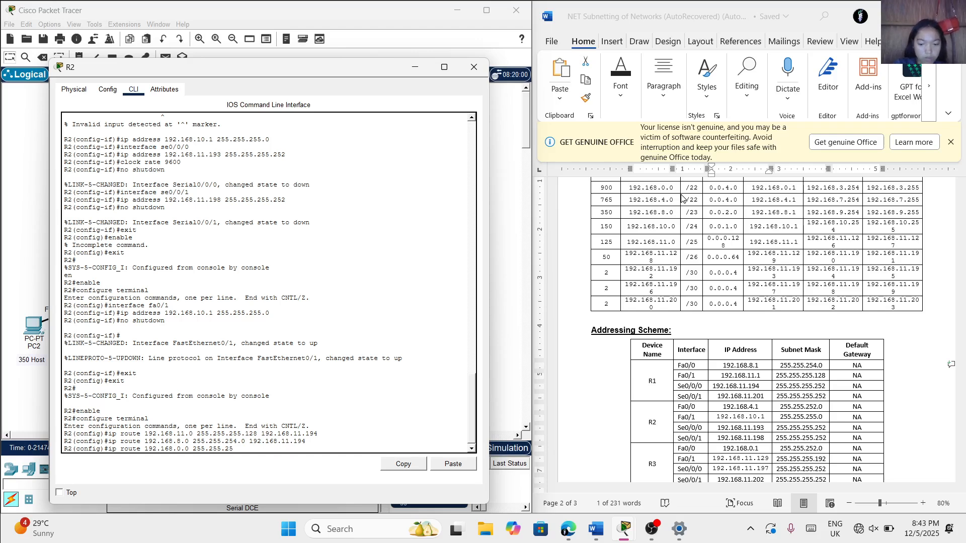
{"action": "type", "text": "2.0"}
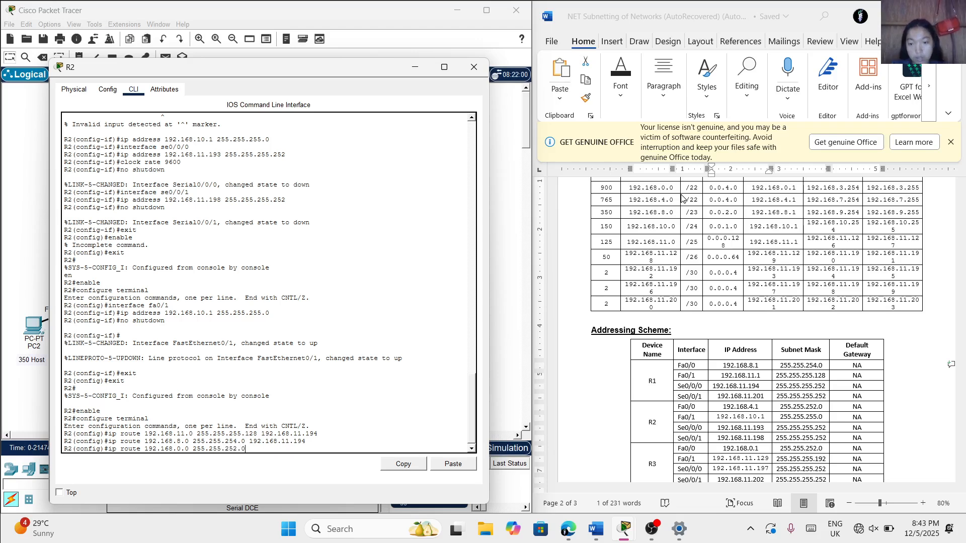
{"action": "scroll", "coordinate": [642, 411], "scroll_direction": "down", "scroll_amount": 1}
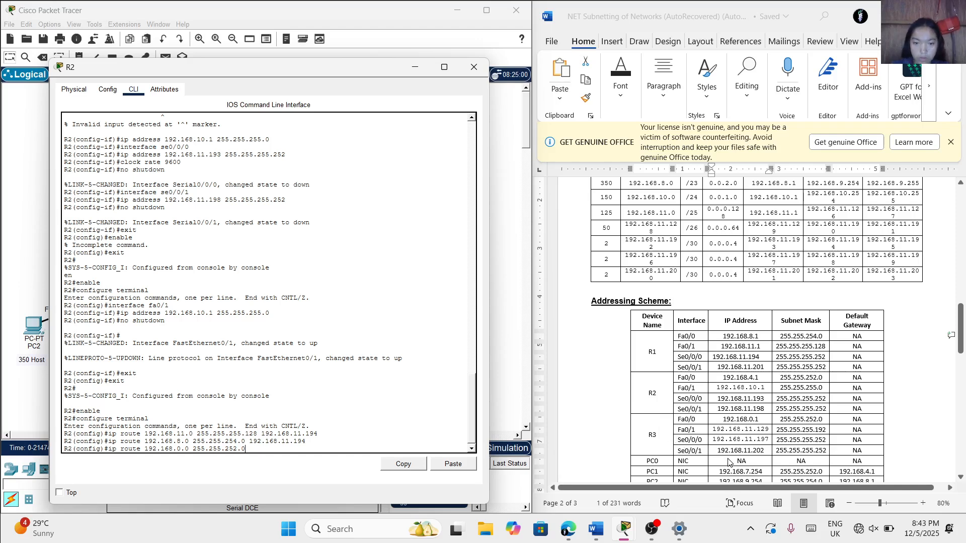
{"action": "type", "text": "92"}
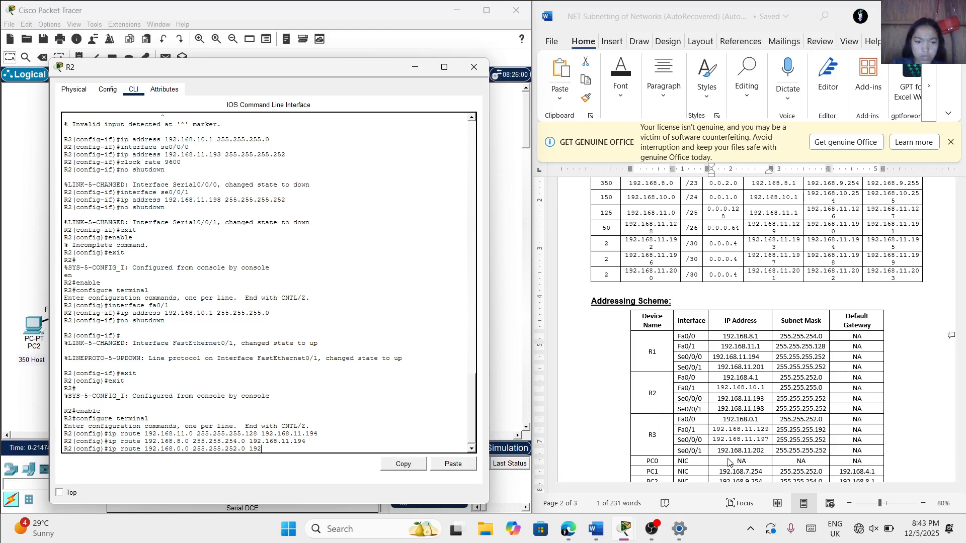
{"action": "type", "text": ".168.11"}
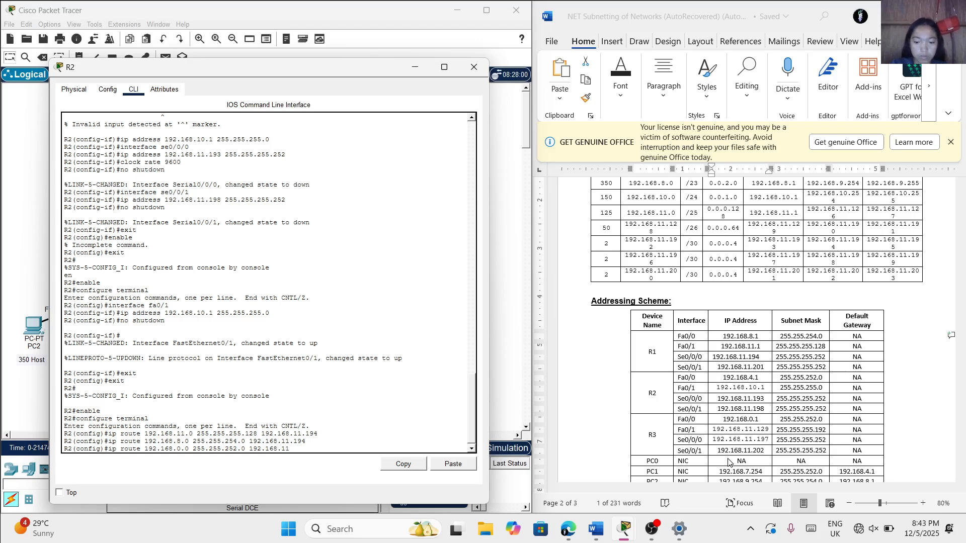
{"action": "type", "text": ".202"}
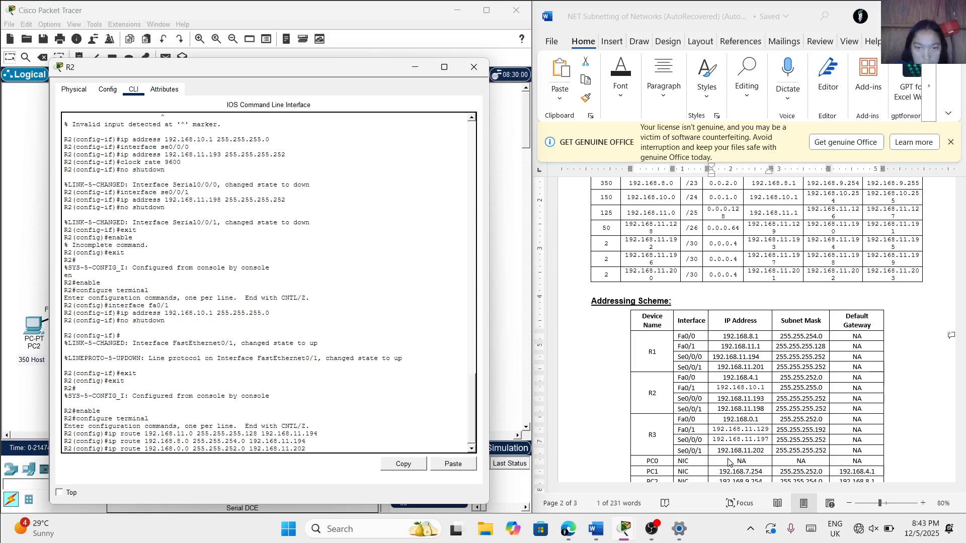
{"action": "key", "text": "Return"}
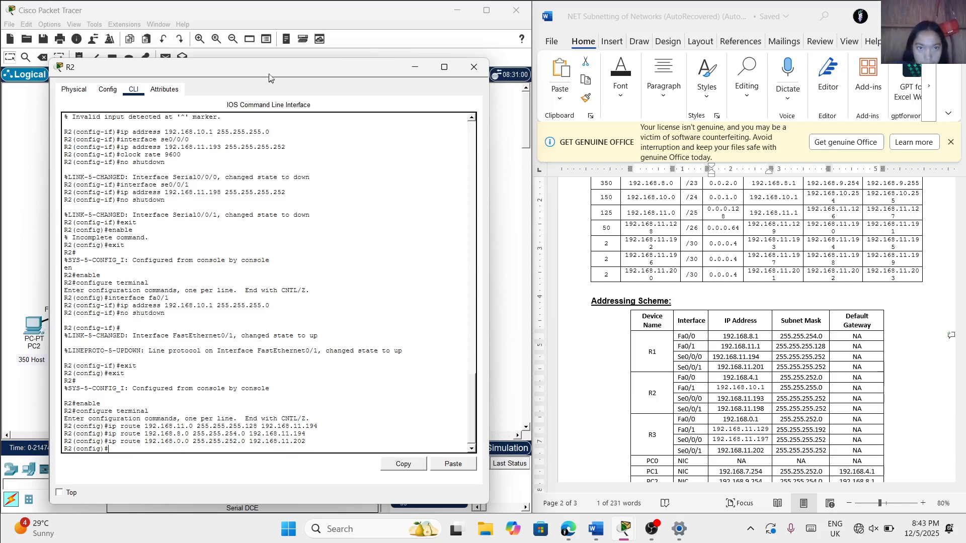
Add a static route on R2 to network 192.168.11.128 with mask 255.255.255.192 via next hop 192.168.11.202
{"action": "mouse_move", "coordinate": [269, 74]}
{"action": "left_mouse_down"}
{"action": "mouse_move", "coordinate": [777, 115]}
{"action": "mouse_move", "coordinate": [263, 71]}
{"action": "left_mouse_up"}
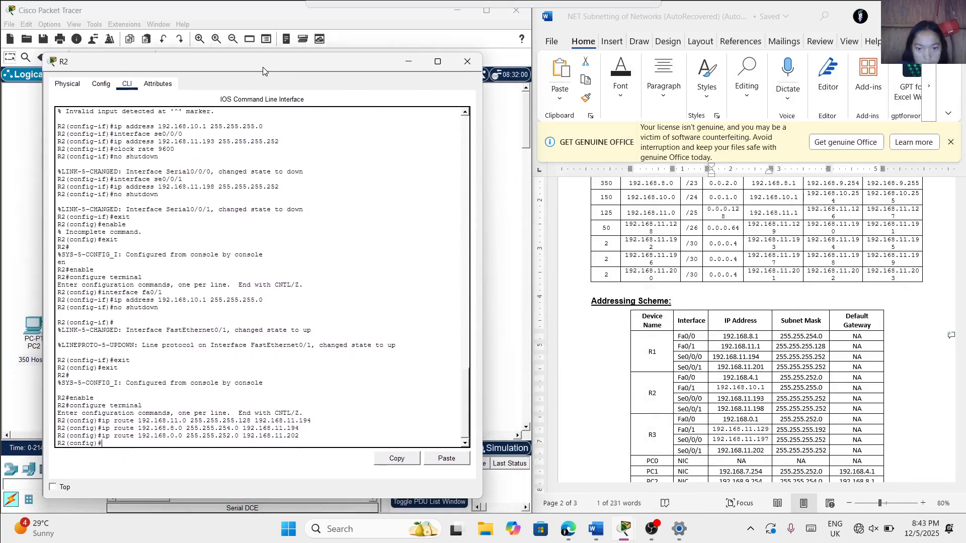
{"action": "type", "text": "ip"}
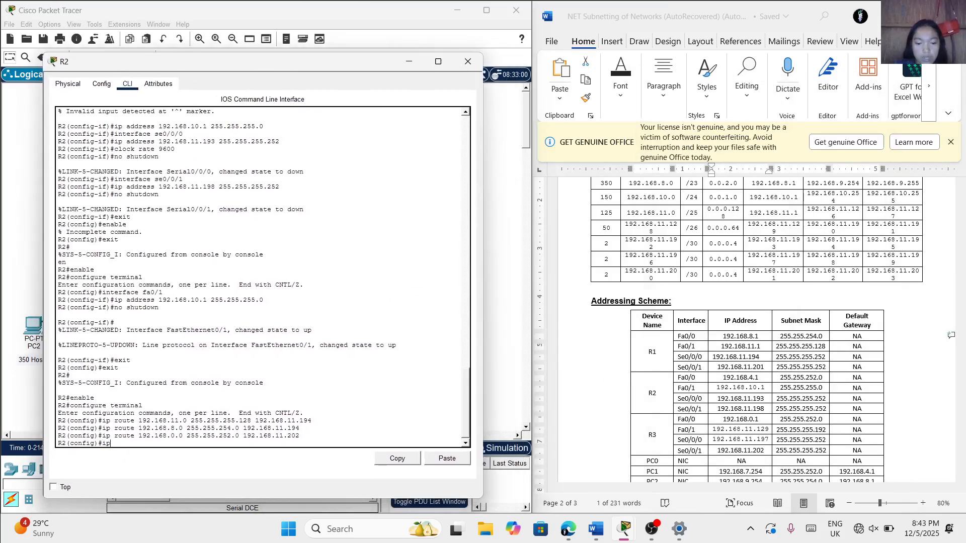
{"action": "type", "text": " route"}
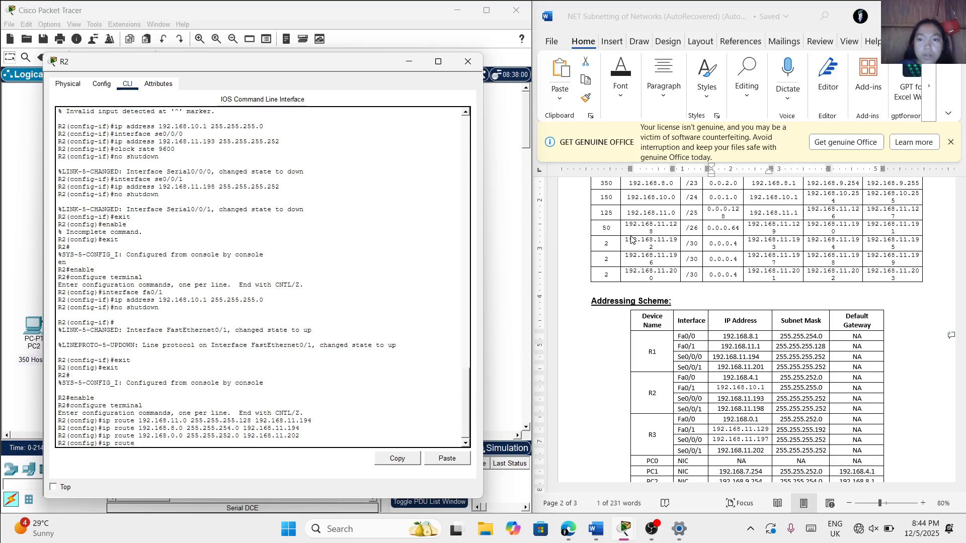
{"action": "type", "text": "192"}
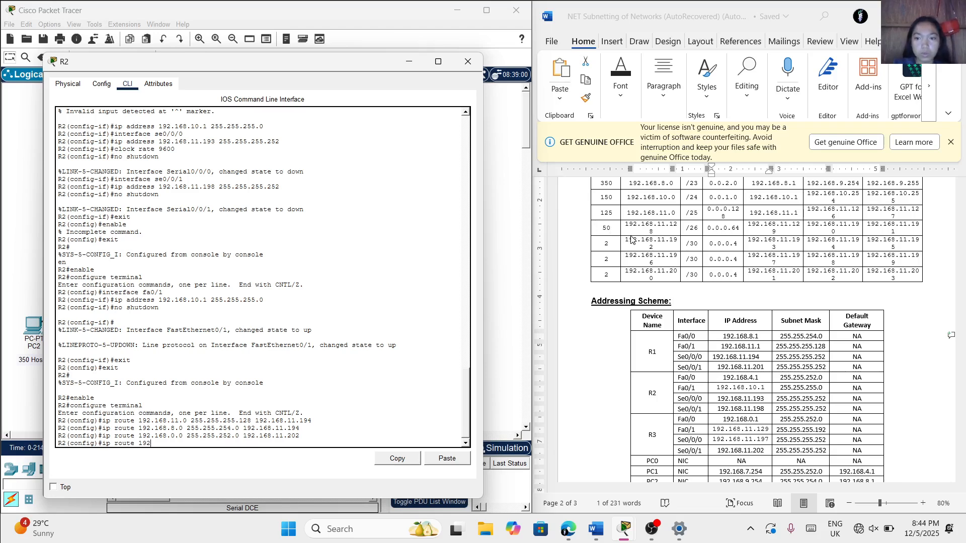
{"action": "type", "text": ".168"}
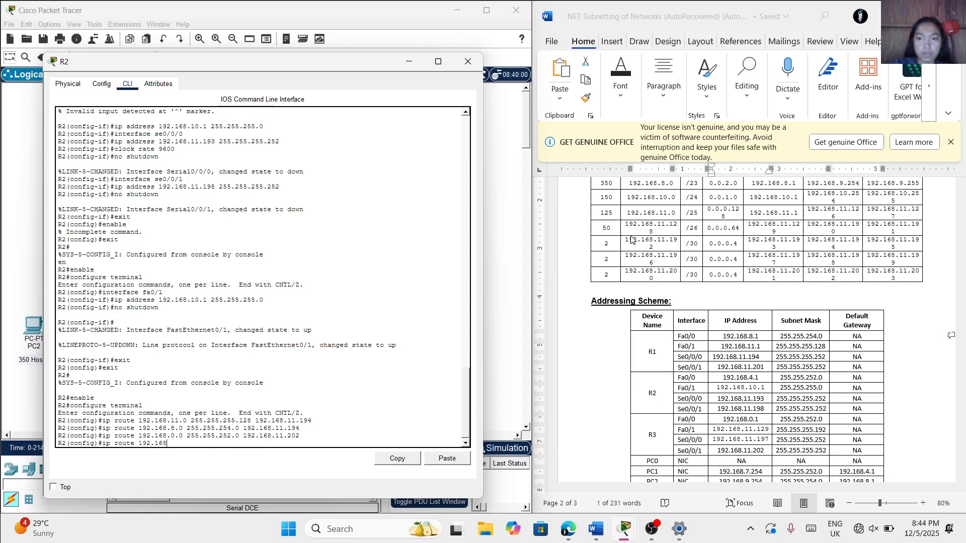
{"action": "type", "text": ".11.128"}
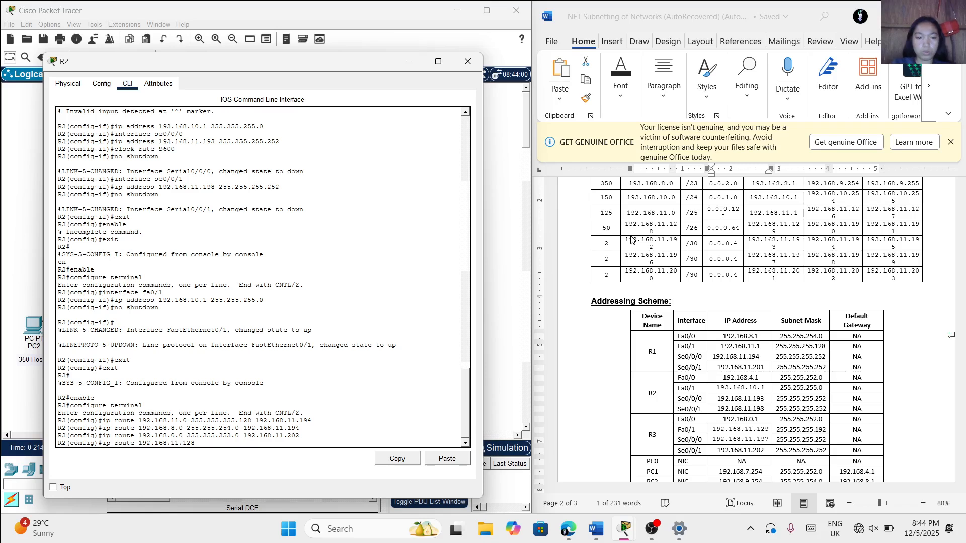
{"action": "type", "text": "255"}
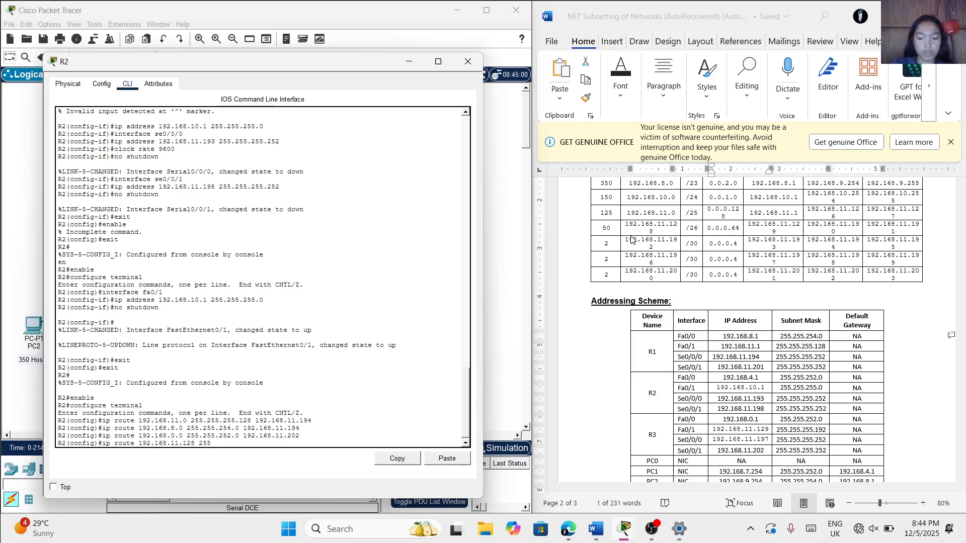
{"action": "type", "text": ".255.255"}
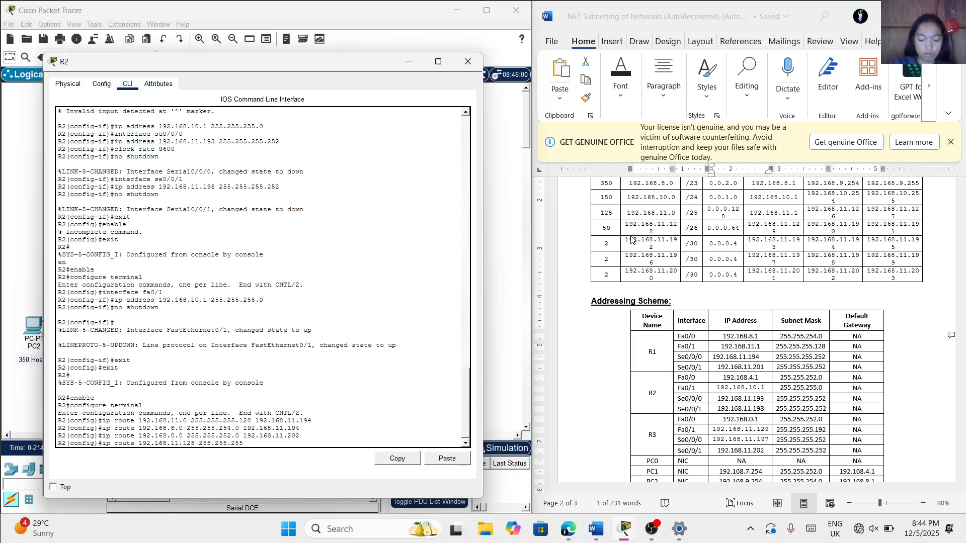
{"action": "type", "text": ".192"}
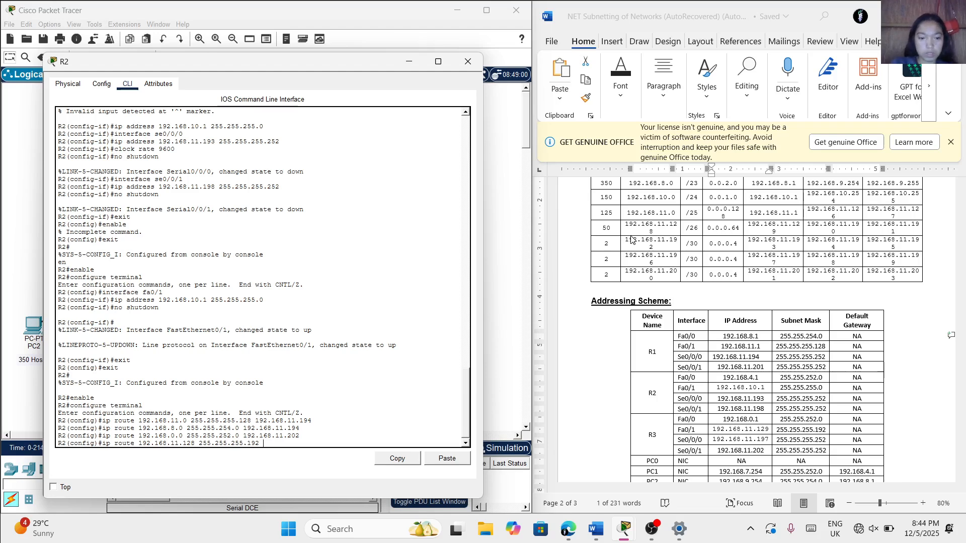
{"action": "type", "text": "192."}
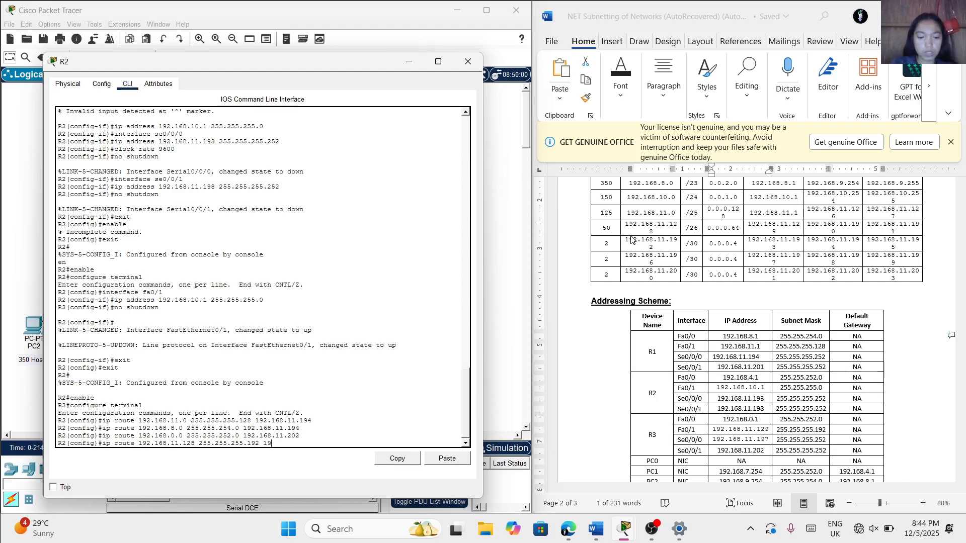
{"action": "type", "text": "168"}
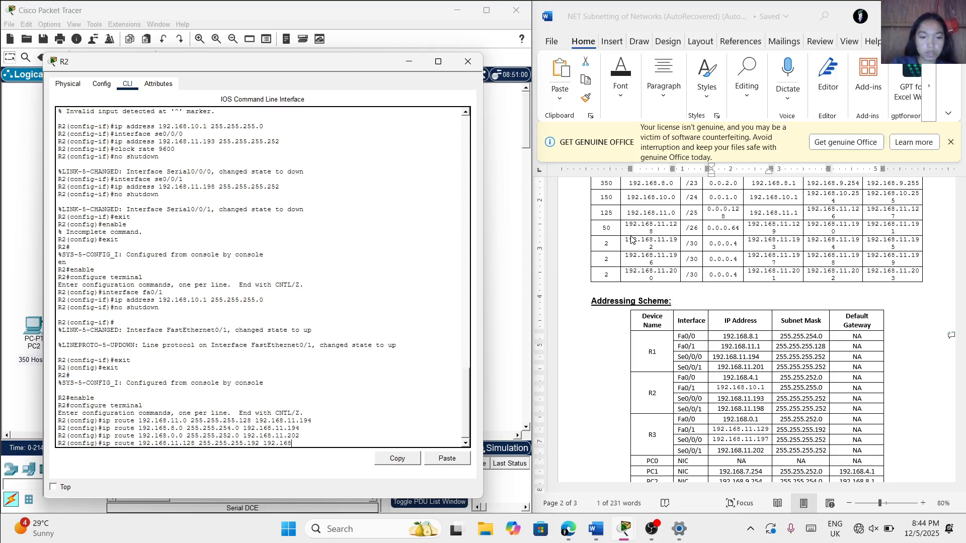
{"action": "type", "text": ".11.202"}
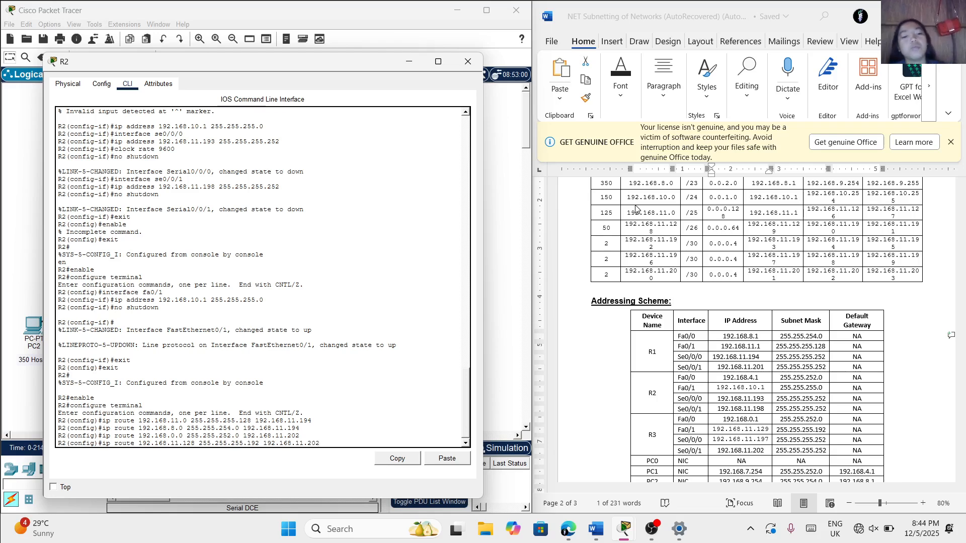
{"action": "double_click", "coordinate": [739, 336]}
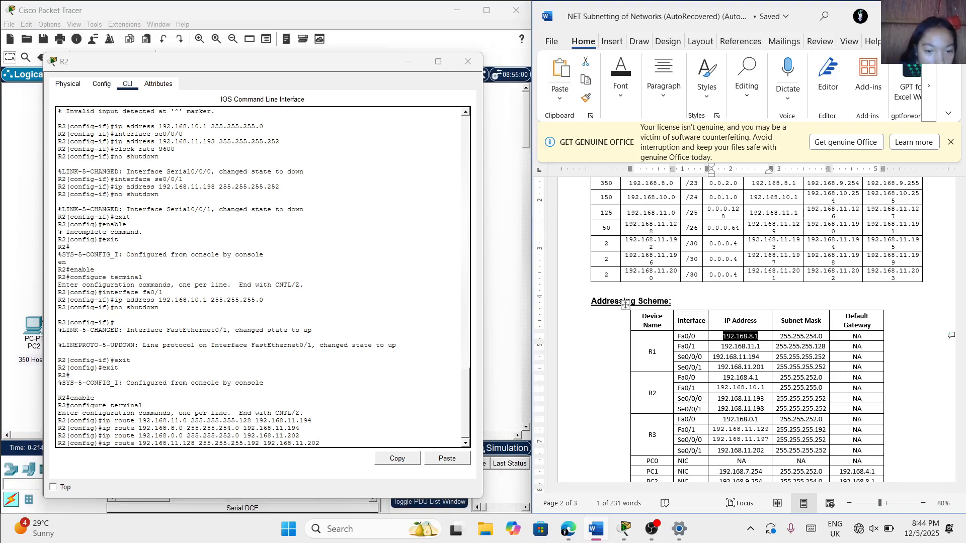
{"action": "left_click", "coordinate": [300, 436]}
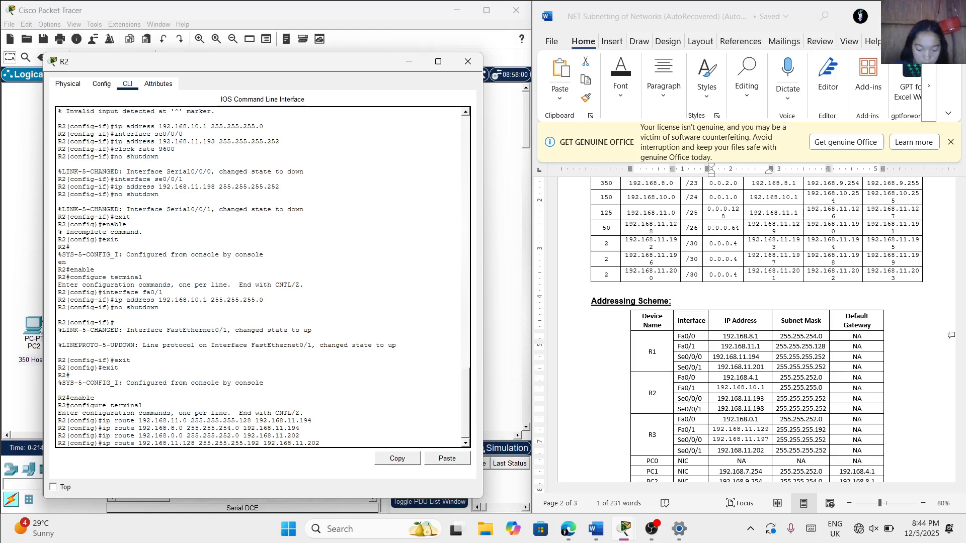
{"action": "key", "text": "Return"}
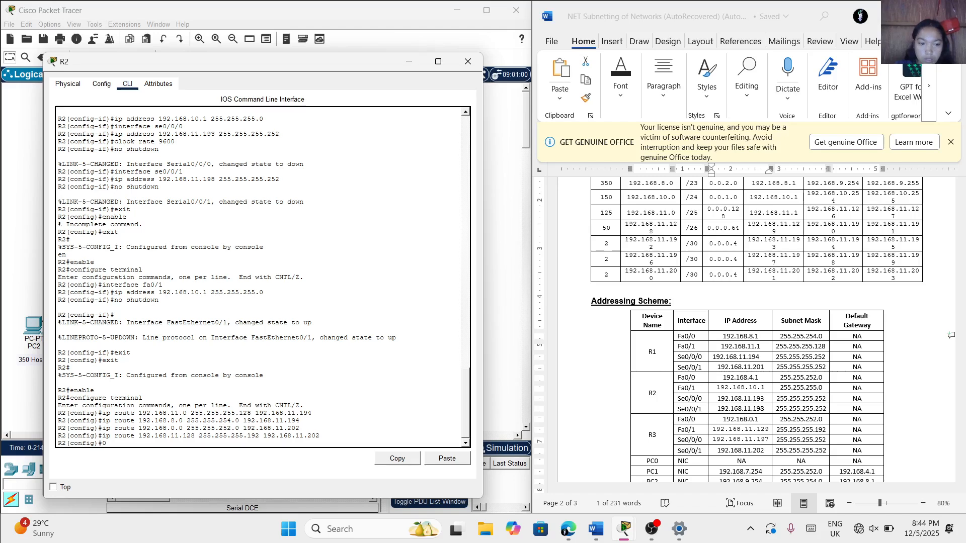
Add a default route on R2 (0.0.0.0 0.0.0.0) via R1's Se0/0/0 address 192.168.11.194
{"action": "key", "text": "BackSpace"}
{"action": "key", "text": "BackSpace"}
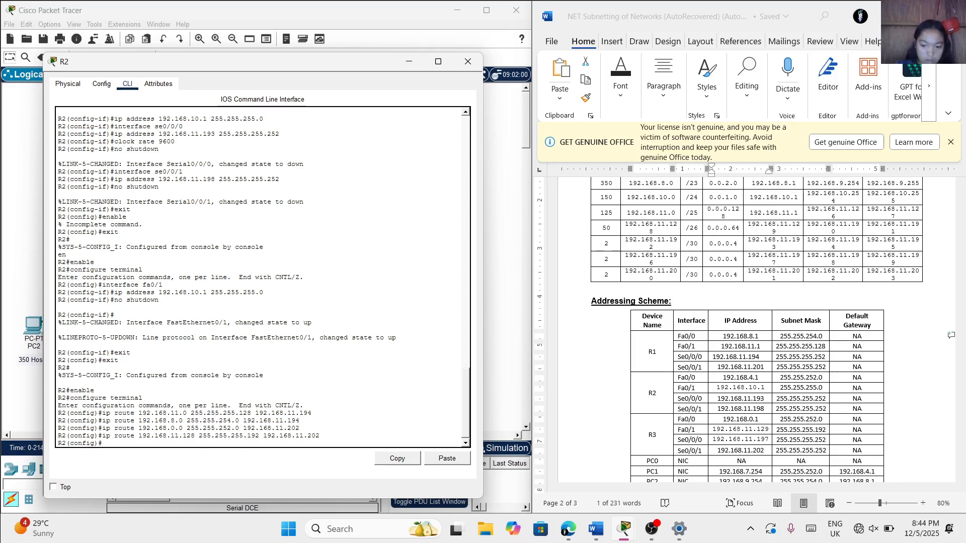
{"action": "type", "text": "ip rout"}
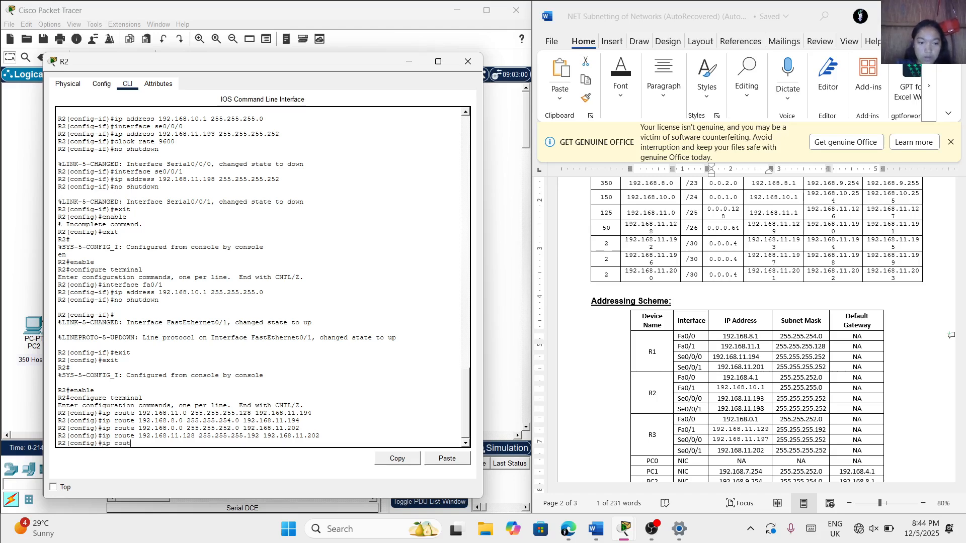
{"action": "type", "text": "e 0.0"}
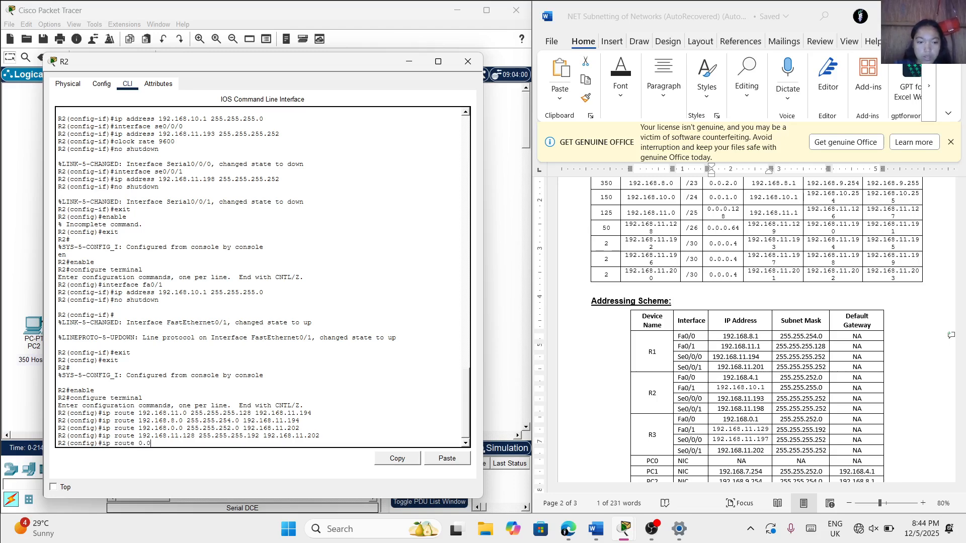
{"action": "type", "text": ".0.0 0.0.0"}
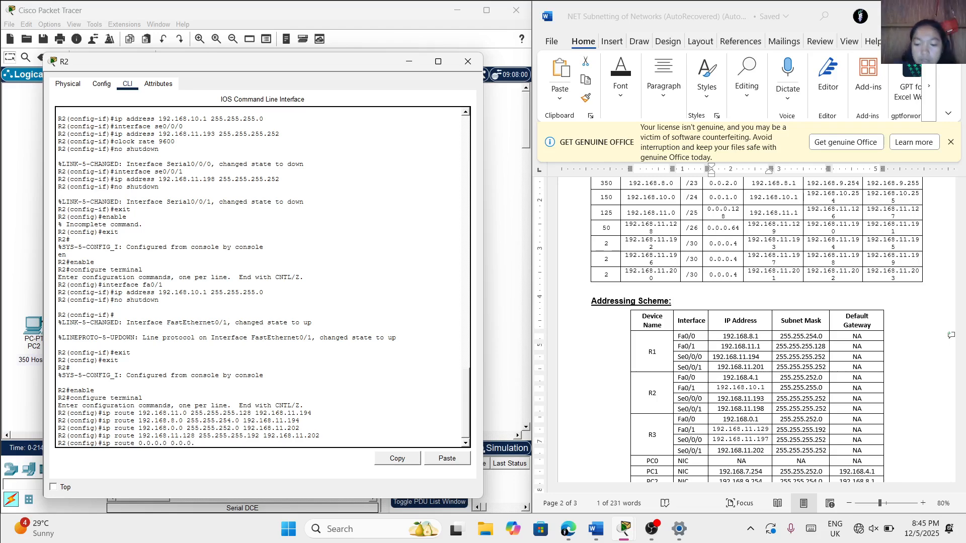
{"action": "type", "text": ".0"}
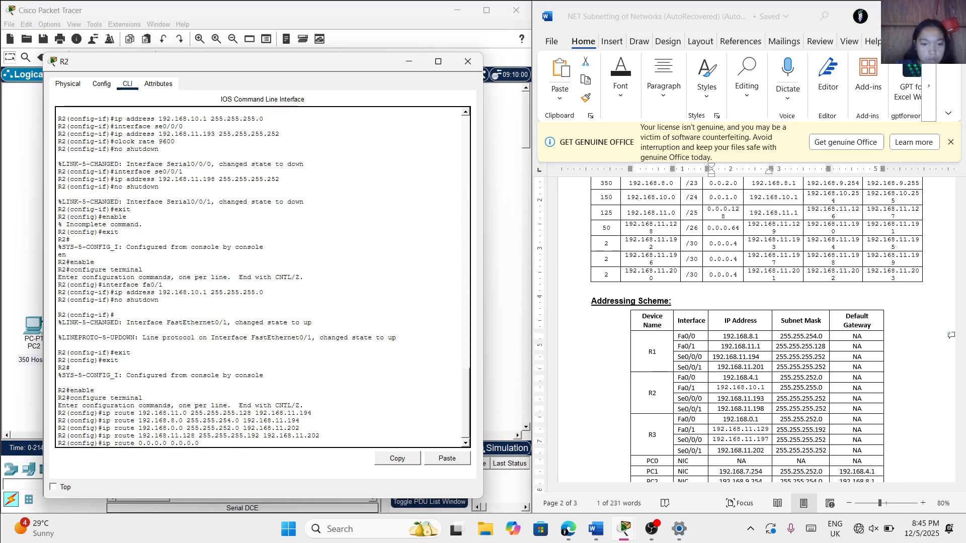
{"action": "type", "text": " 192.168."}
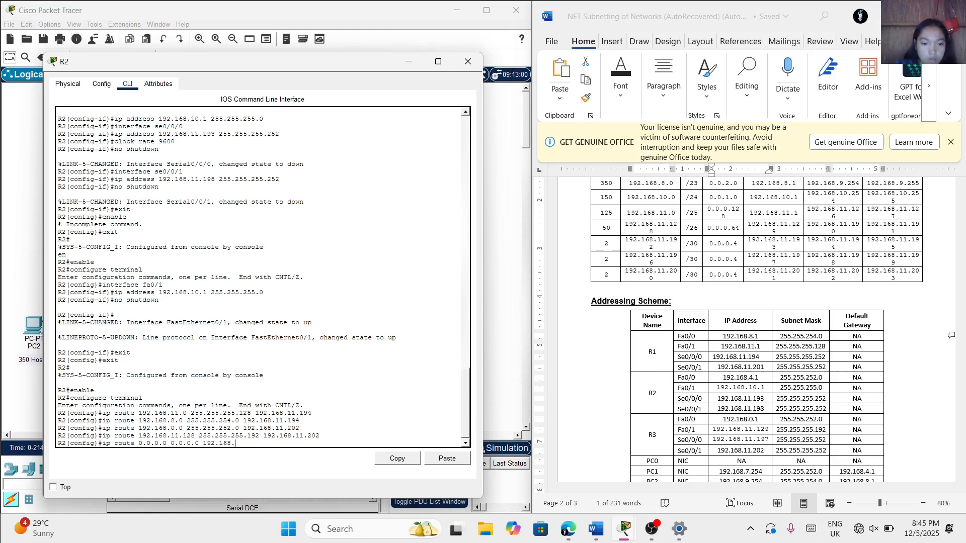
{"action": "type", "text": "11.1"}
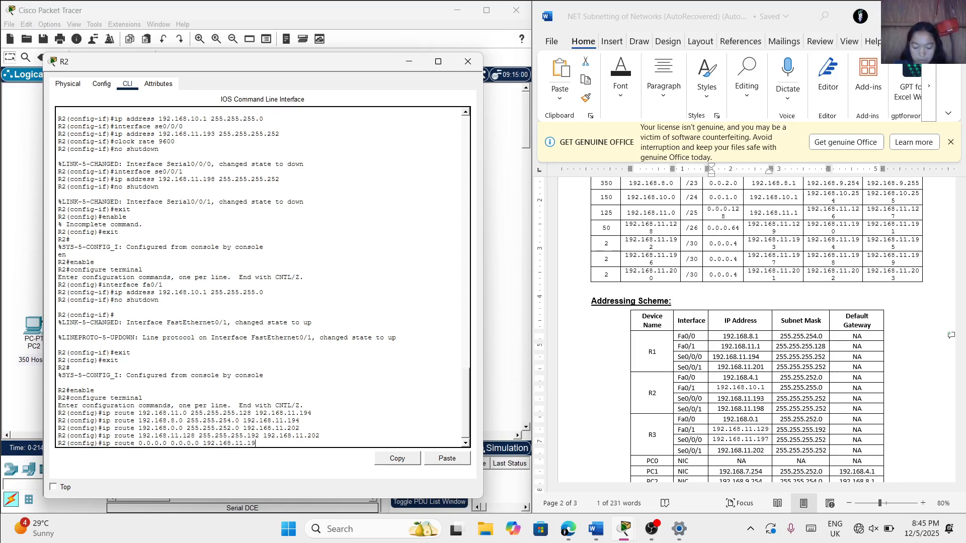
{"action": "type", "text": "94"}
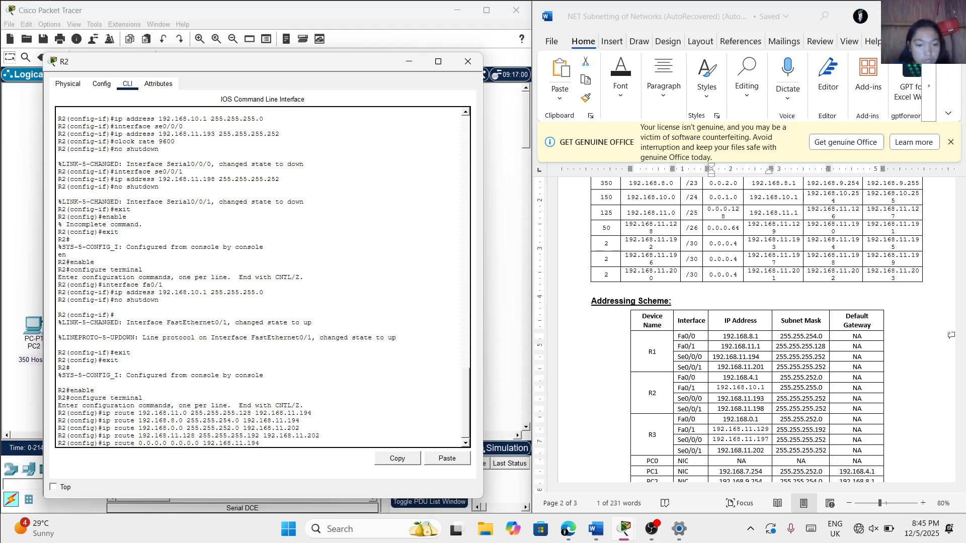
{"action": "key", "text": "Return"}
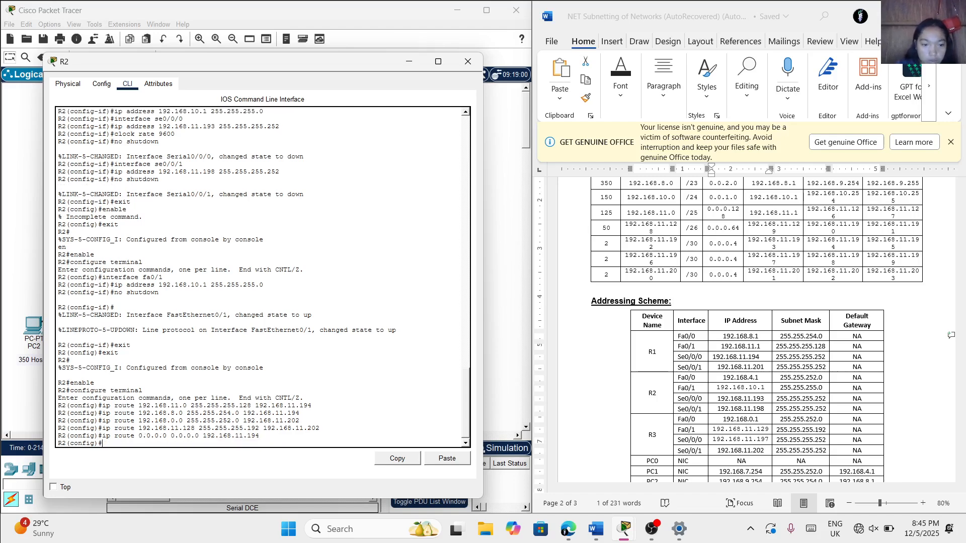
Add a second default route on R2 (0.0.0.0 0.0.0.0) via R3's Se0/0/1 address 192.168.11.202
{"action": "type", "text": "ip r"}
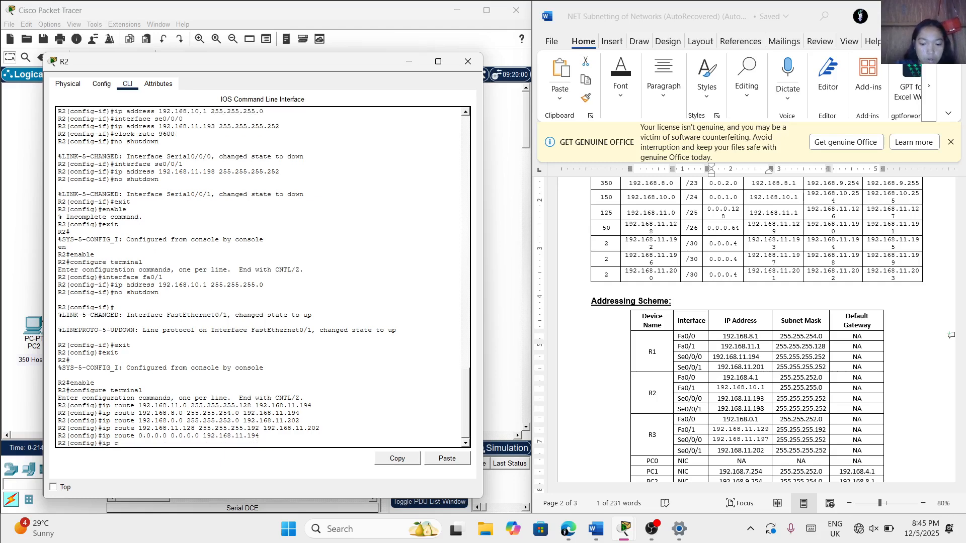
{"action": "type", "text": "oute "}
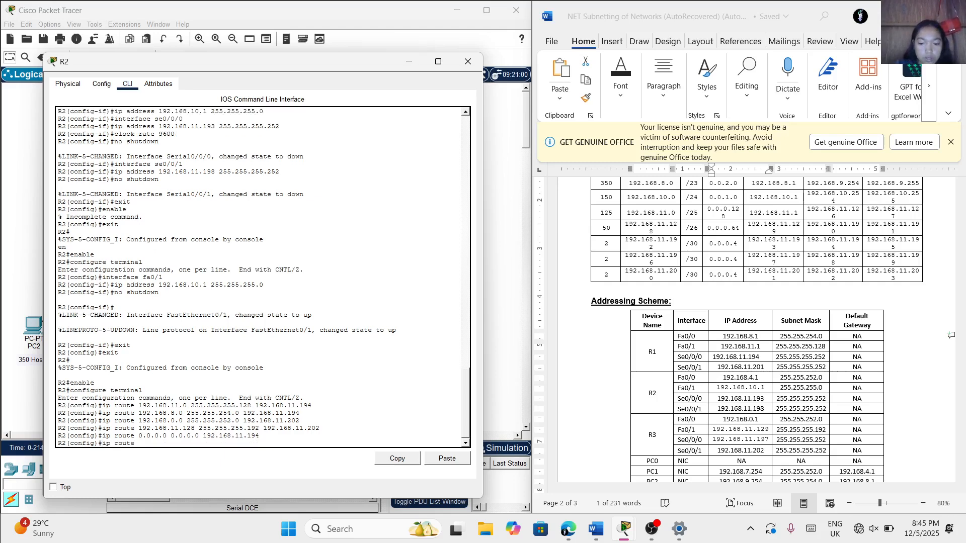
{"action": "type", "text": "0.0.0.0 0.0.0.0 19"}
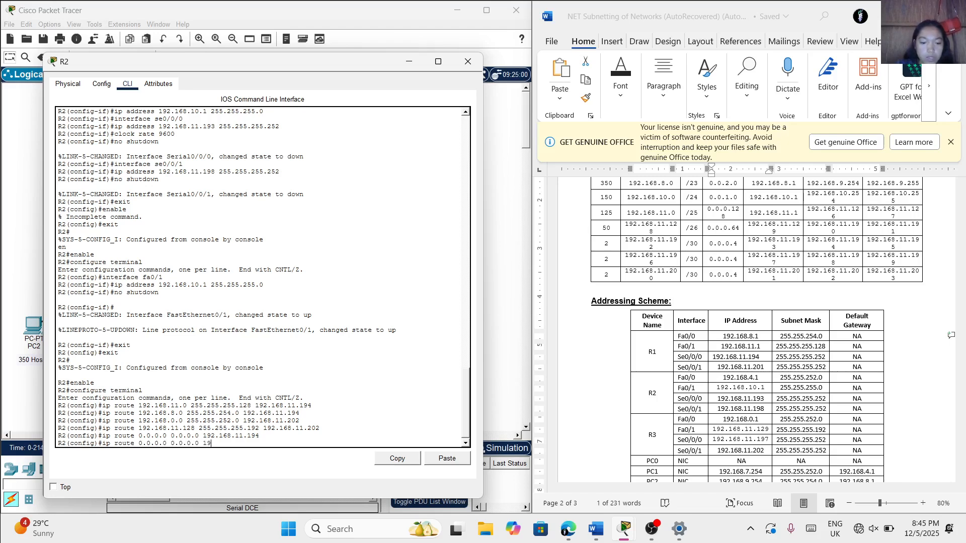
{"action": "type", "text": "2.168"}
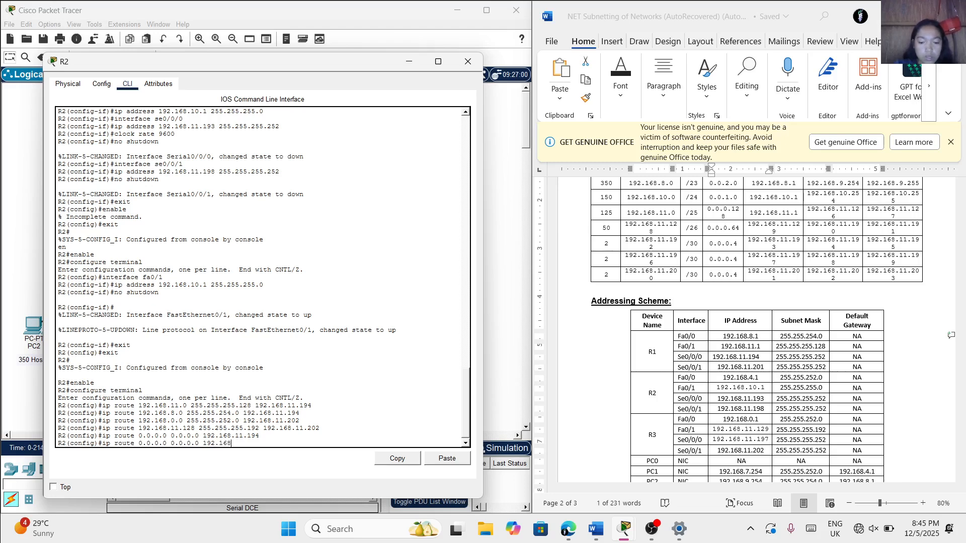
{"action": "type", "text": ".11.202"}
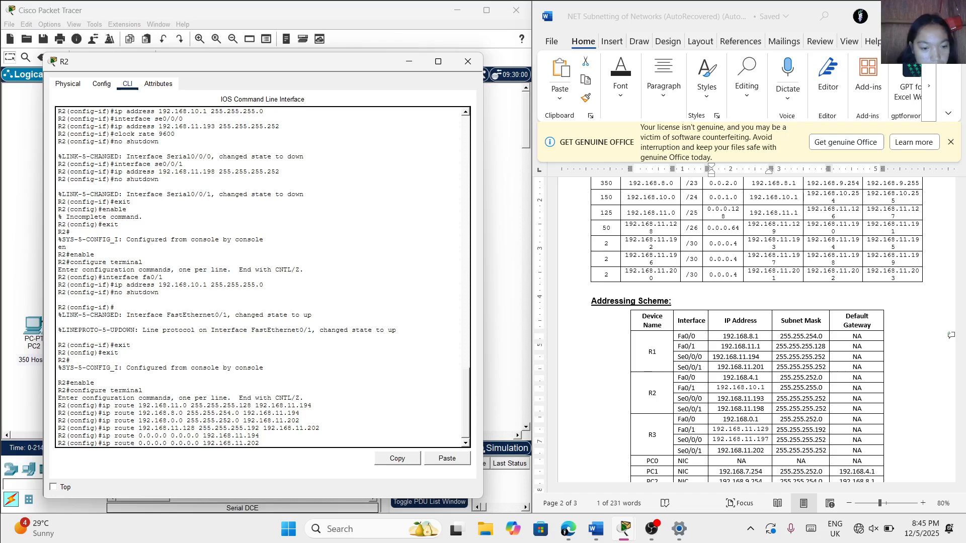
{"action": "key", "text": "Return"}
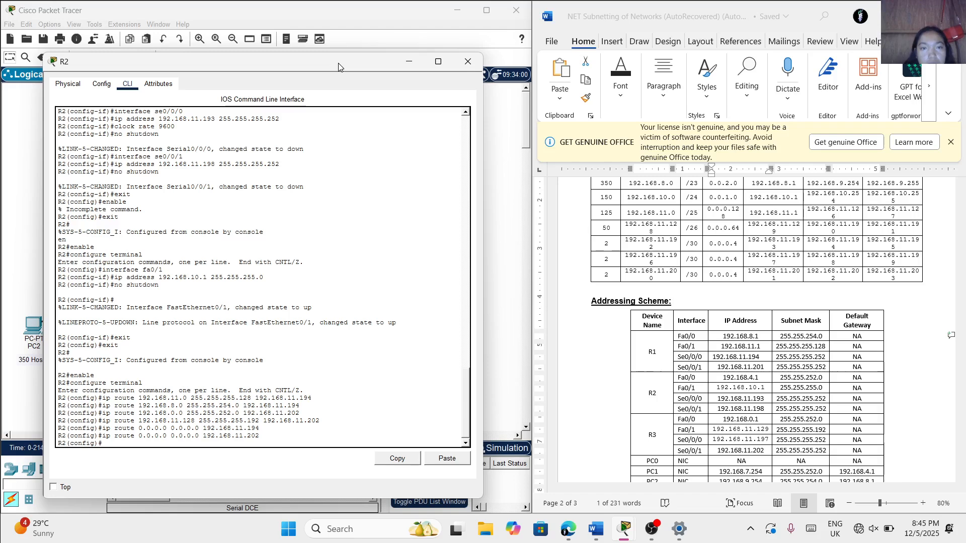
Review the topology around the routers and R2's entered configuration commands, and close R2's device window
{"action": "left_click_drag", "start_coordinate": [338, 66], "coordinate": [648, 105]}
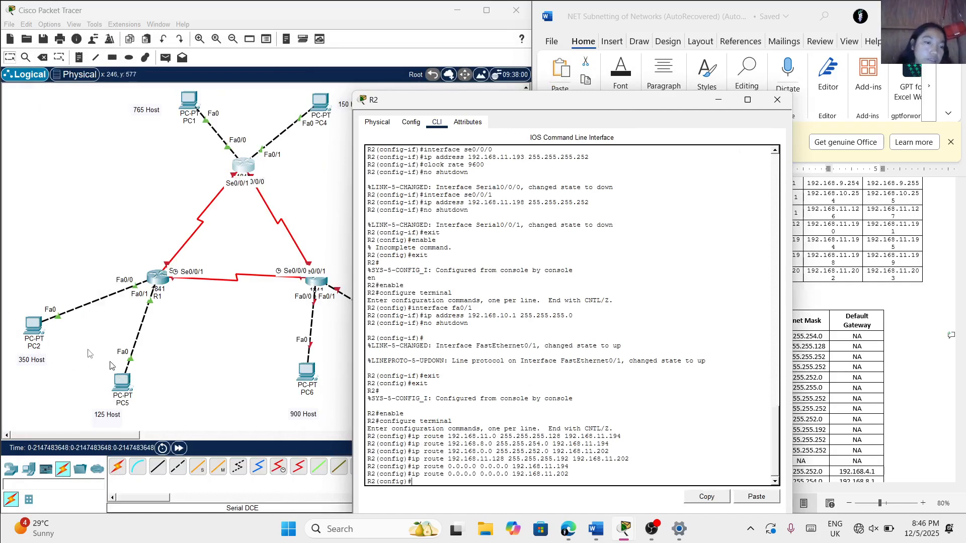
{"action": "scroll", "coordinate": [252, 373], "scroll_direction": "right", "scroll_amount": 5}
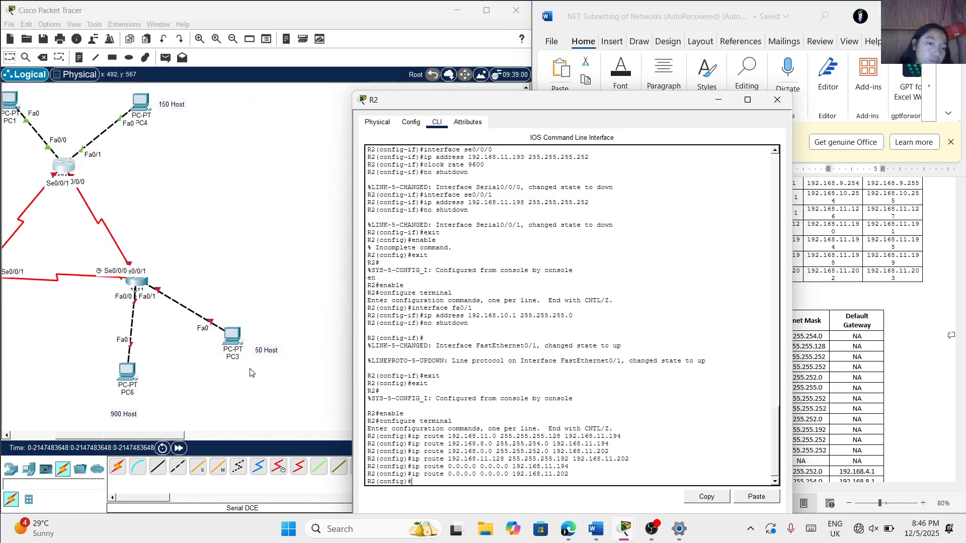
{"action": "scroll", "coordinate": [252, 373], "scroll_direction": "left", "scroll_amount": 5}
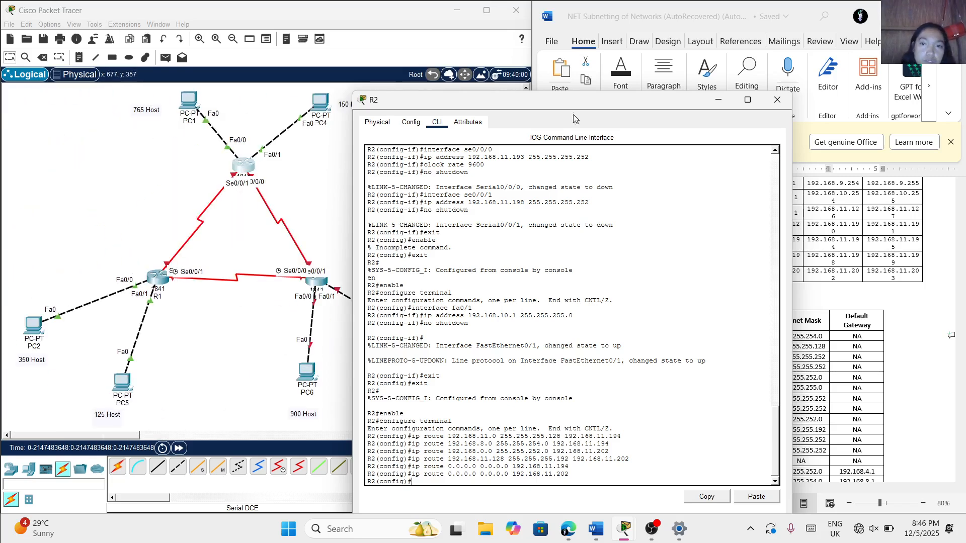
{"action": "left_click_drag", "start_coordinate": [578, 105], "coordinate": [443, 71]}
{"action": "scroll", "coordinate": [437, 287], "scroll_direction": "up", "scroll_amount": 3}
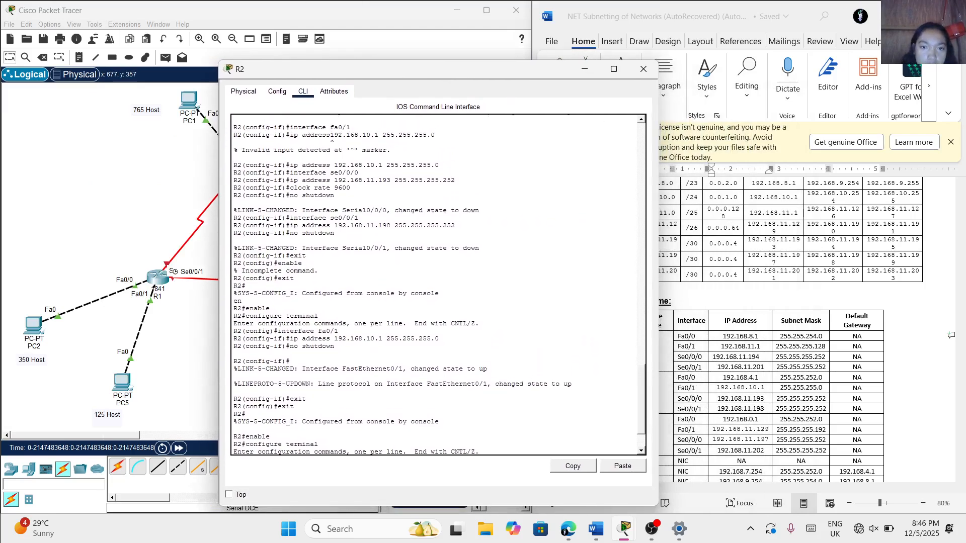
{"action": "scroll", "coordinate": [438, 285], "scroll_direction": "up", "scroll_amount": 1}
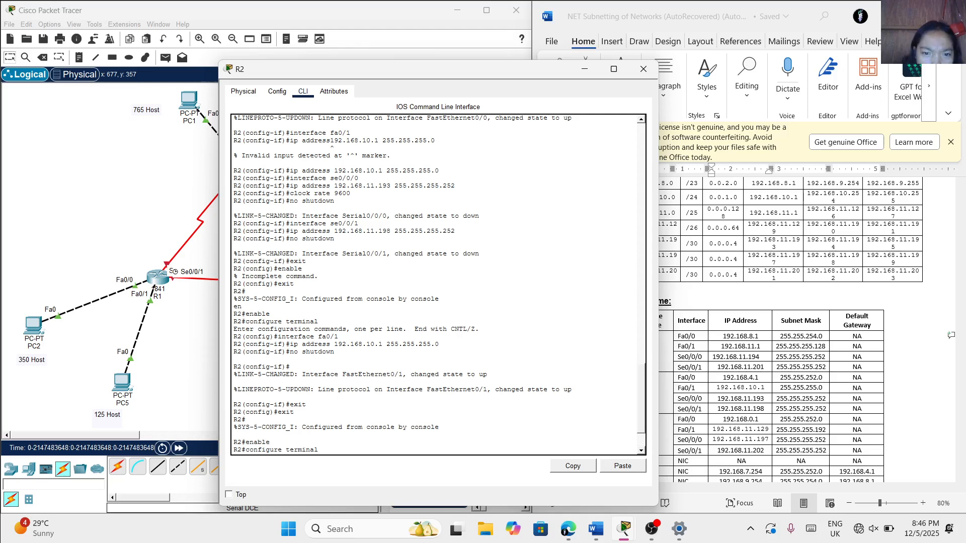
{"action": "scroll", "coordinate": [452, 234], "scroll_direction": "down", "scroll_amount": 3}
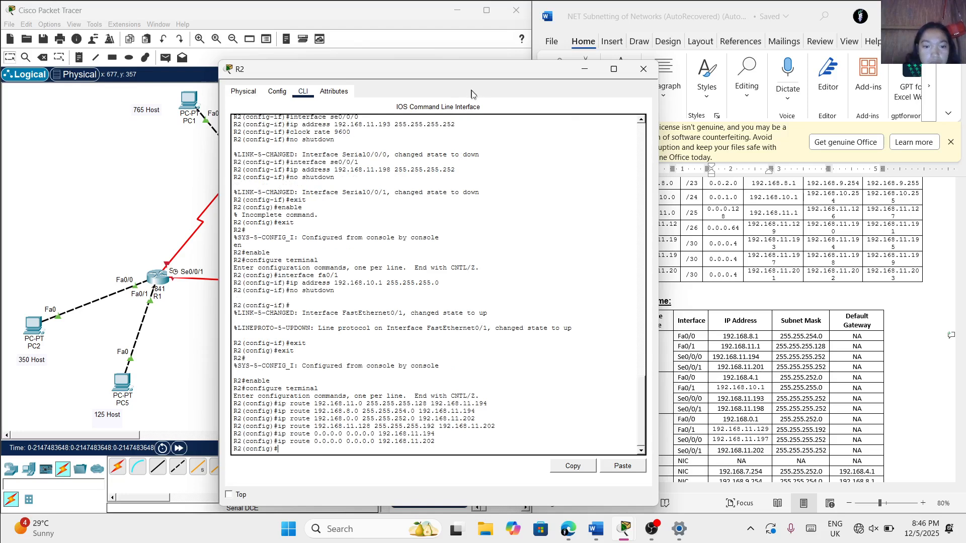
{"action": "left_click", "coordinate": [643, 69]}
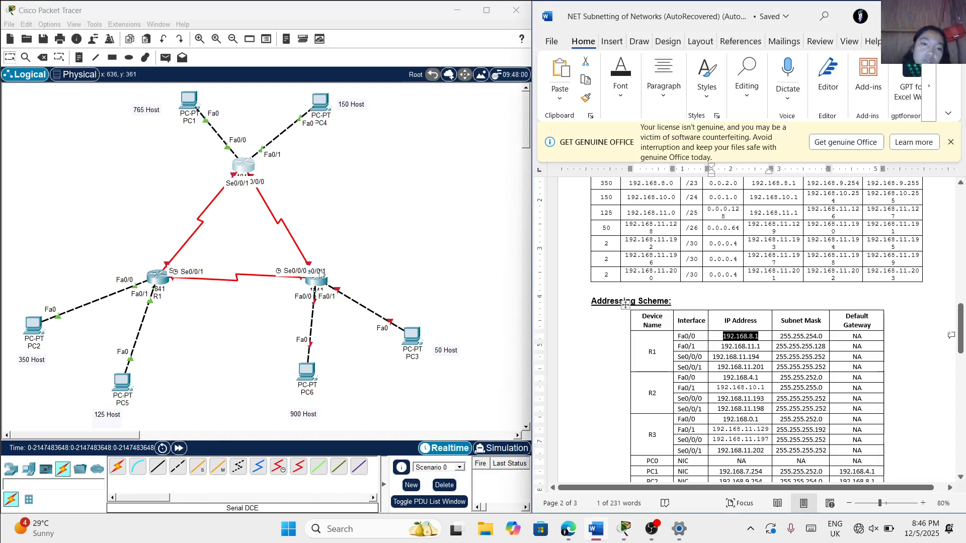
Open R3's command line interface and decline the initial configuration dialog with no
{"action": "left_click", "coordinate": [316, 286]}
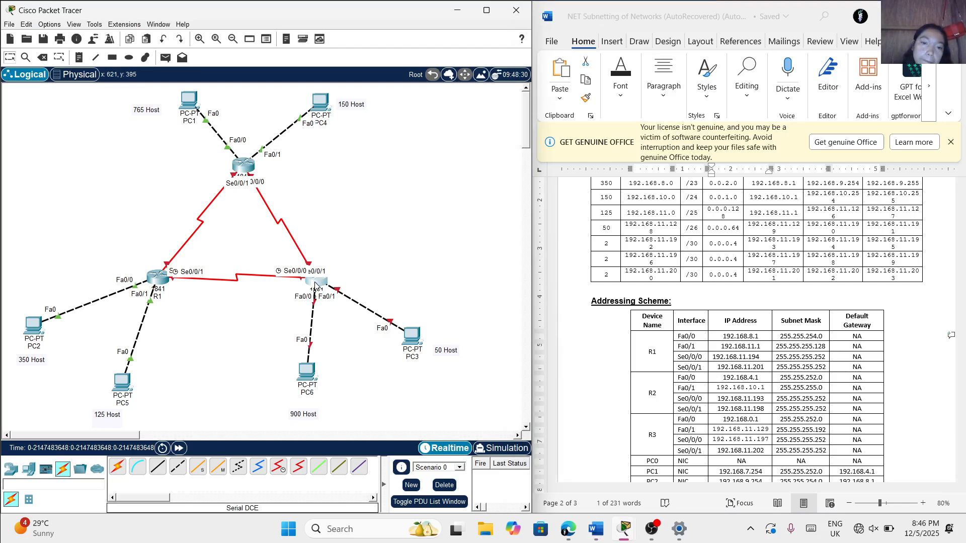
{"action": "left_click", "coordinate": [316, 285]}
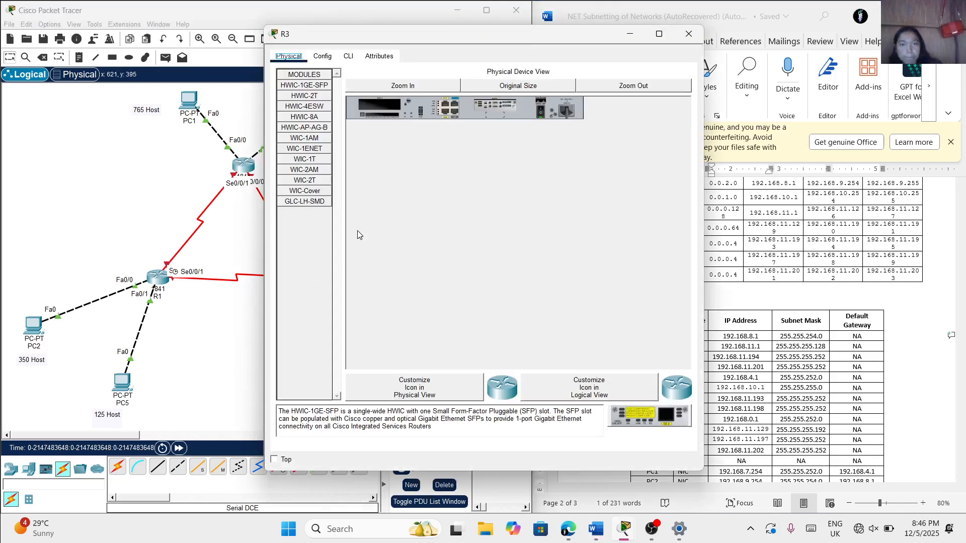
{"action": "left_click", "coordinate": [347, 56]}
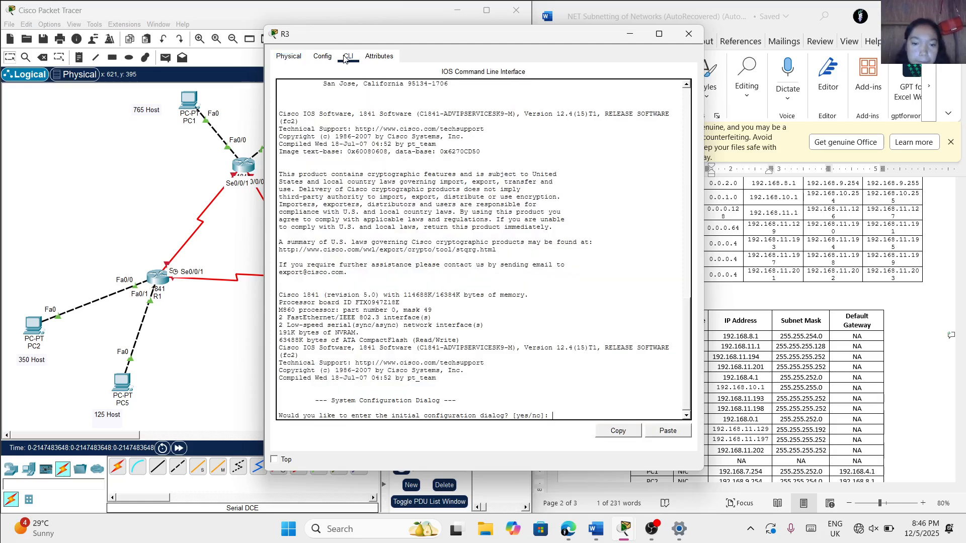
{"action": "type", "text": "no"}
{"action": "key", "text": "Return"}
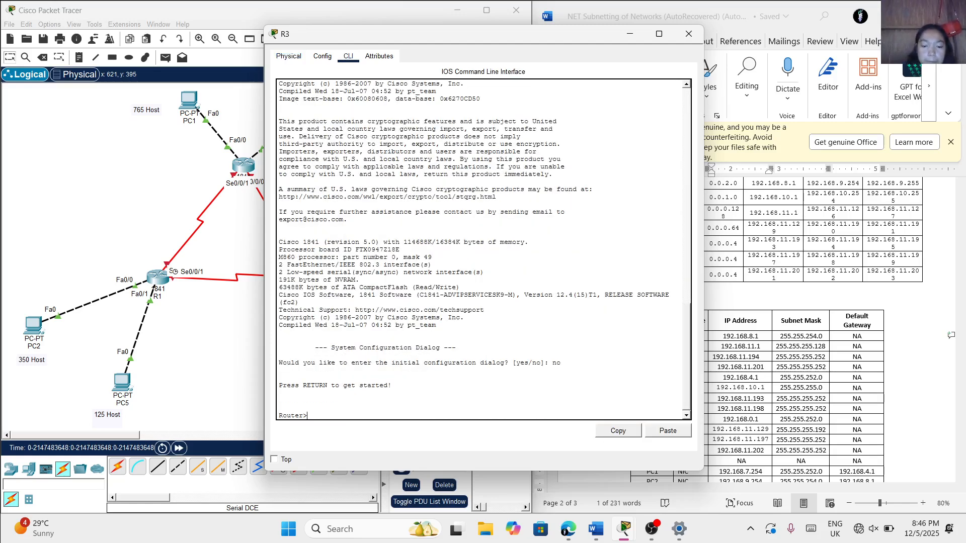
Enter privileged mode and global configuration mode on the third router, and set its hostname to R3
{"action": "type", "text": "enable"}
{"action": "key", "text": "Return"}
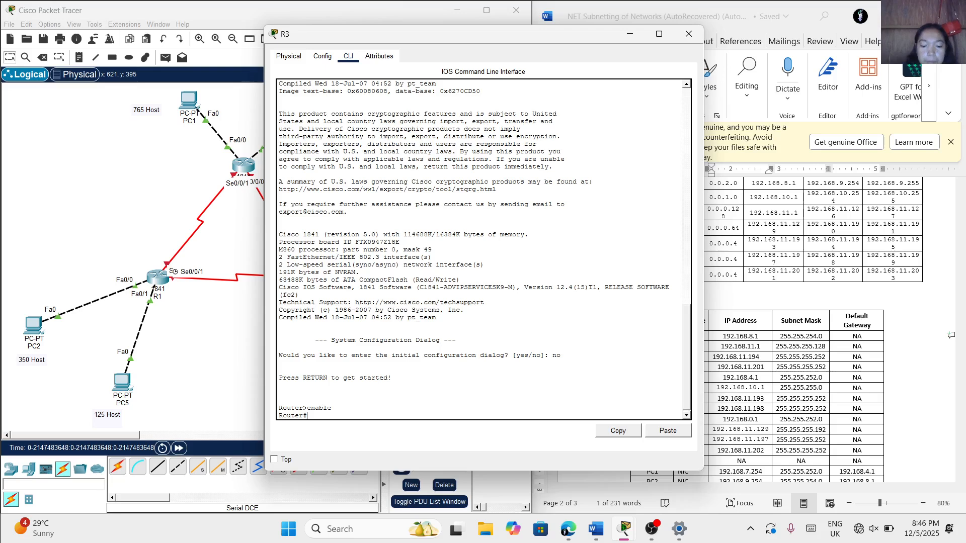
{"action": "type", "text": "configure"}
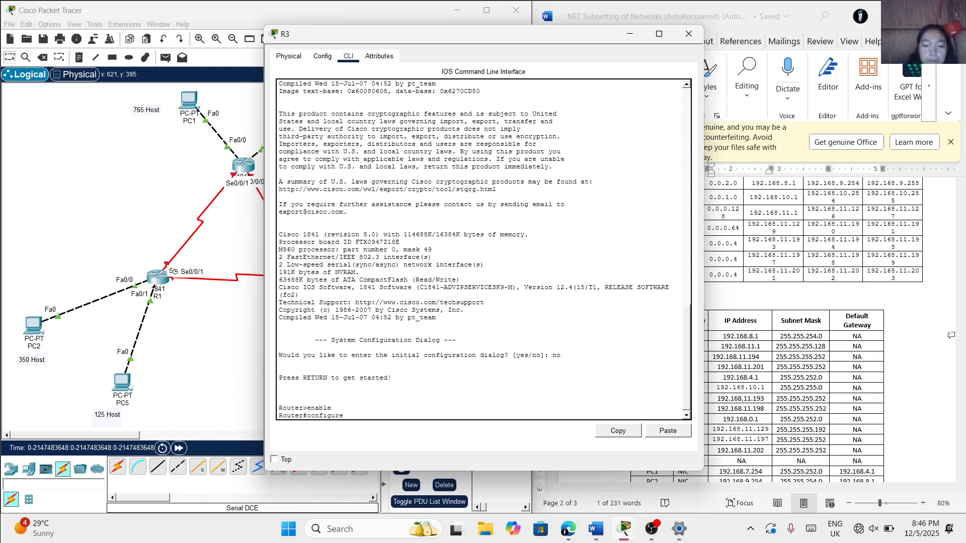
{"action": "type", "text": " terminal"}
{"action": "key", "text": "Return"}
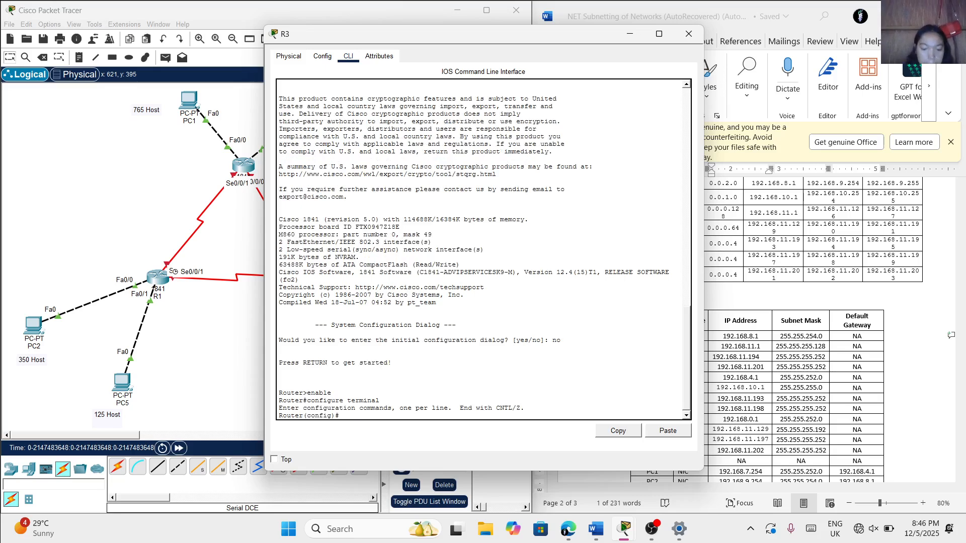
{"action": "key", "text": "Caps_Lock"}
{"action": "type", "text": "Hos"}
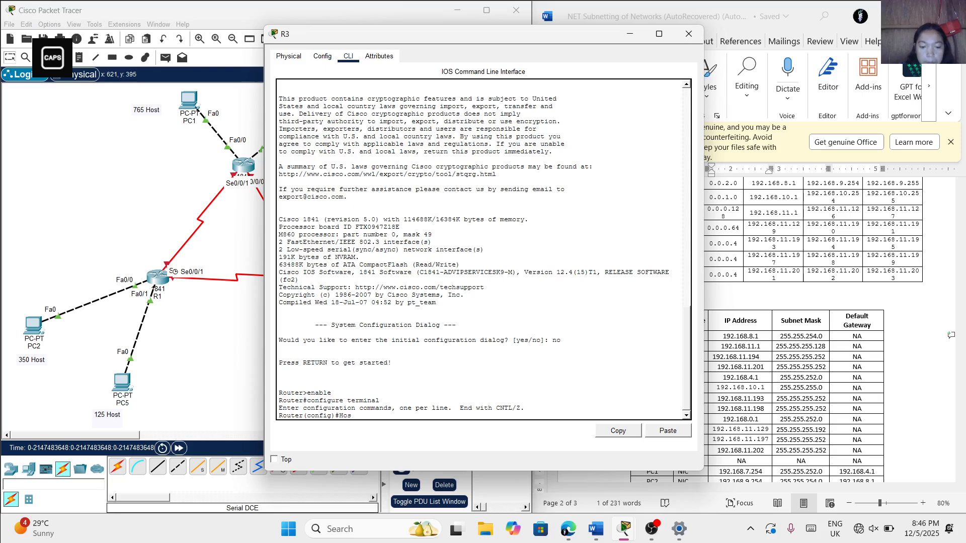
{"action": "type", "text": "tname R3"}
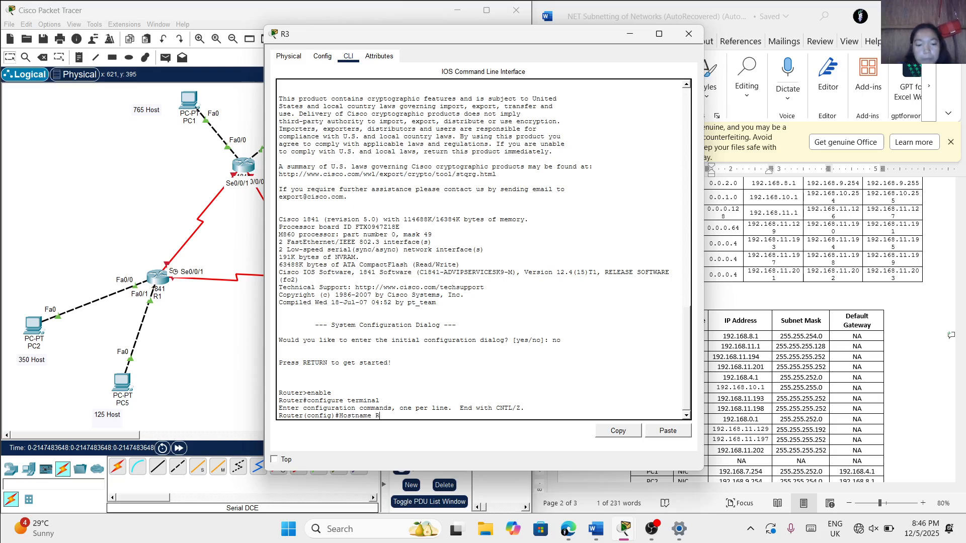
{"action": "key", "text": "Caps_Lock"}
{"action": "key", "text": "Return"}
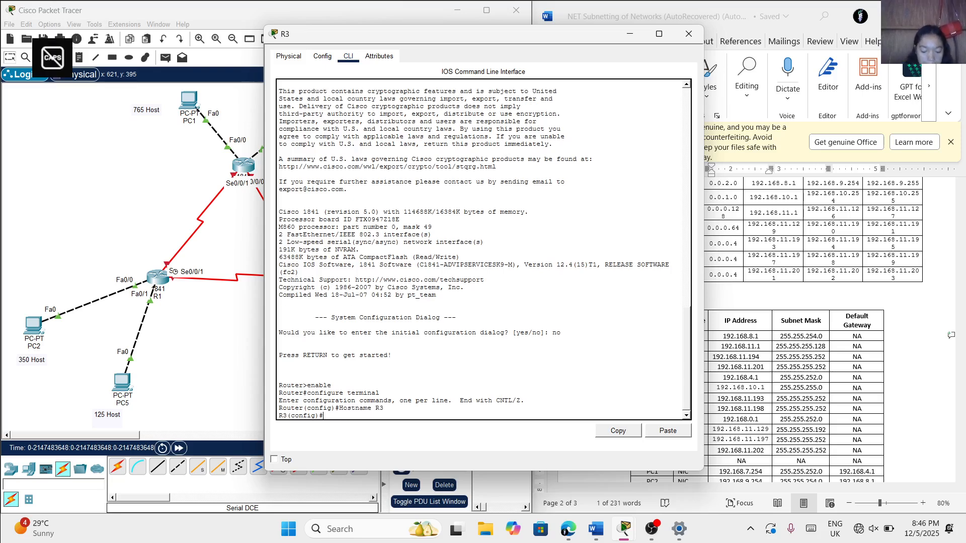
Set R3's privileged mode secret password with the enable secret command
{"action": "type", "text": "en"}
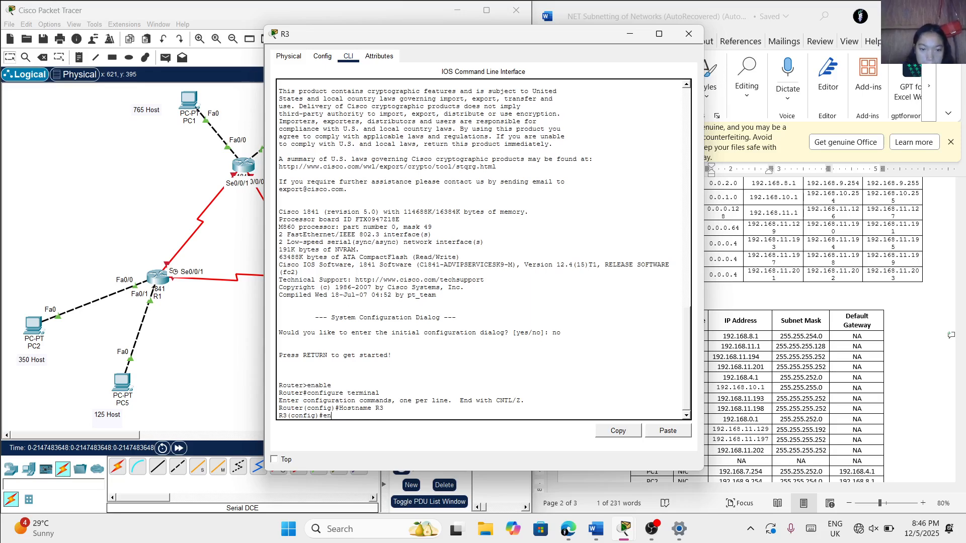
{"action": "type", "text": "able se"}
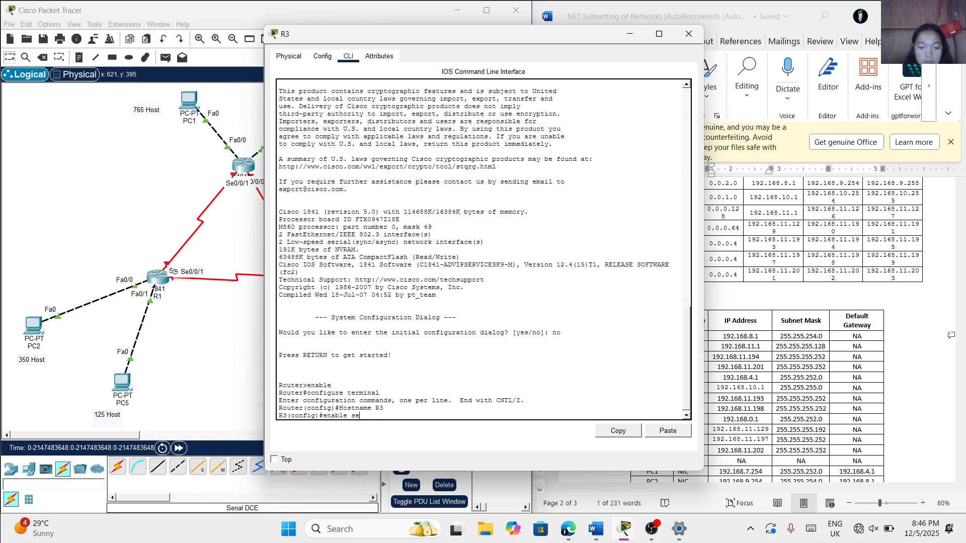
{"action": "type", "text": "cret class"}
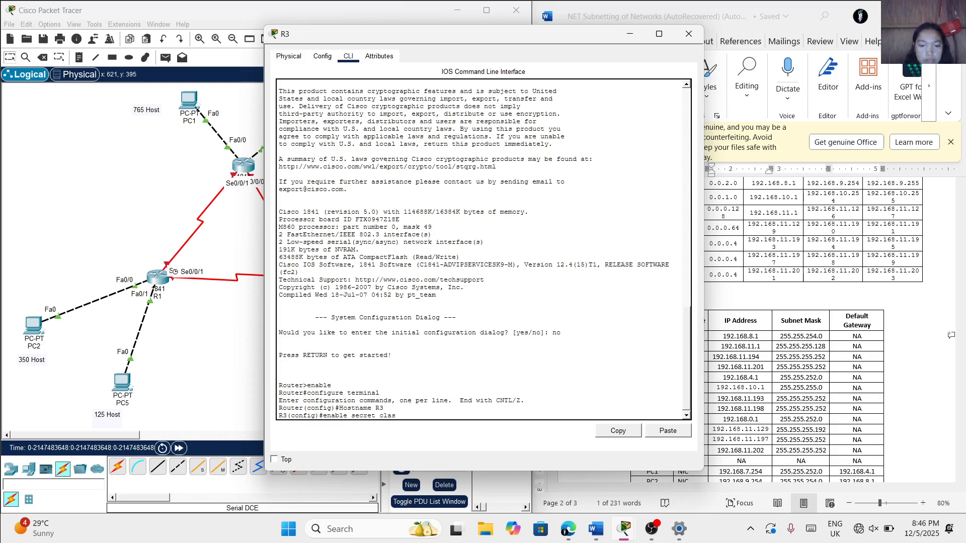
{"action": "key", "text": "Return"}
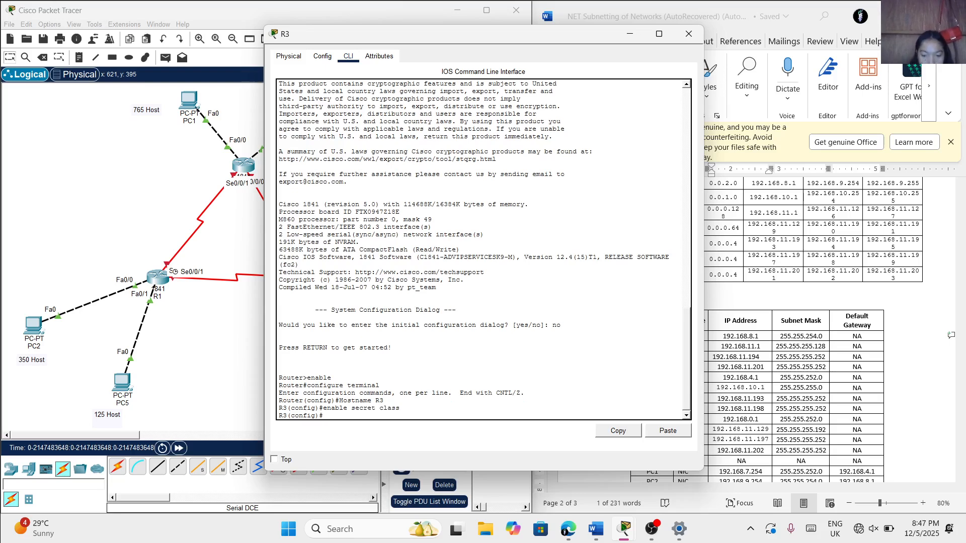
Disable DNS name lookups on R3 with no ip domain-lookup
{"action": "type", "text": "no ip"}
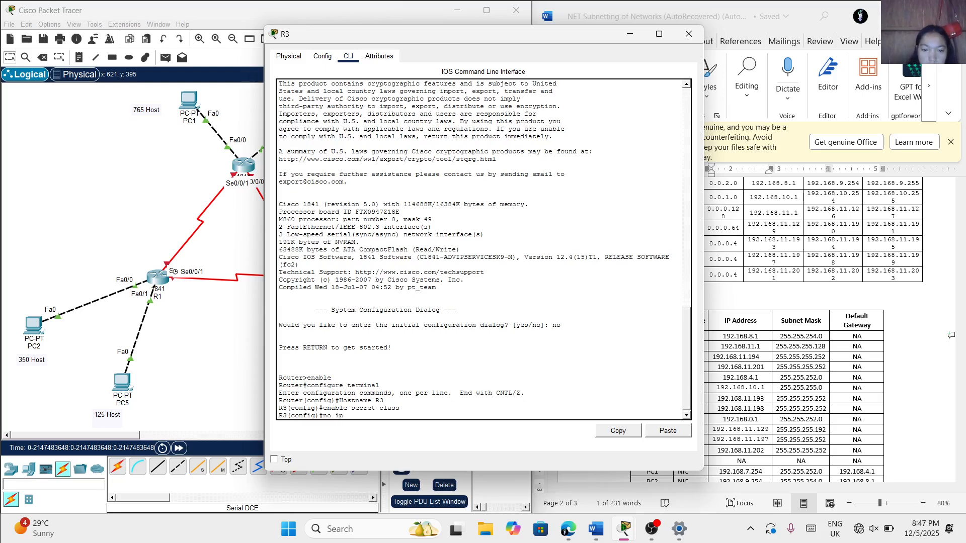
{"action": "type", "text": " domain"}
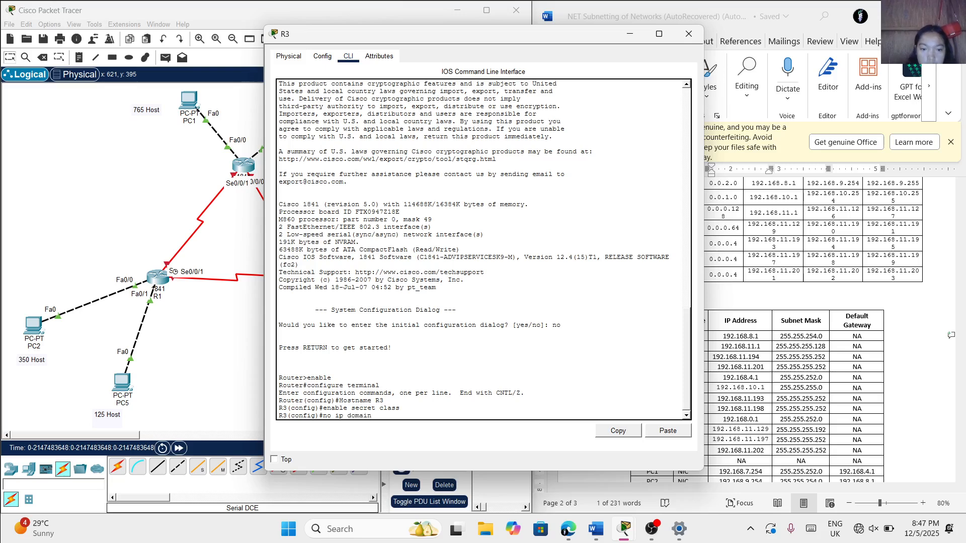
{"action": "type", "text": "-loo"}
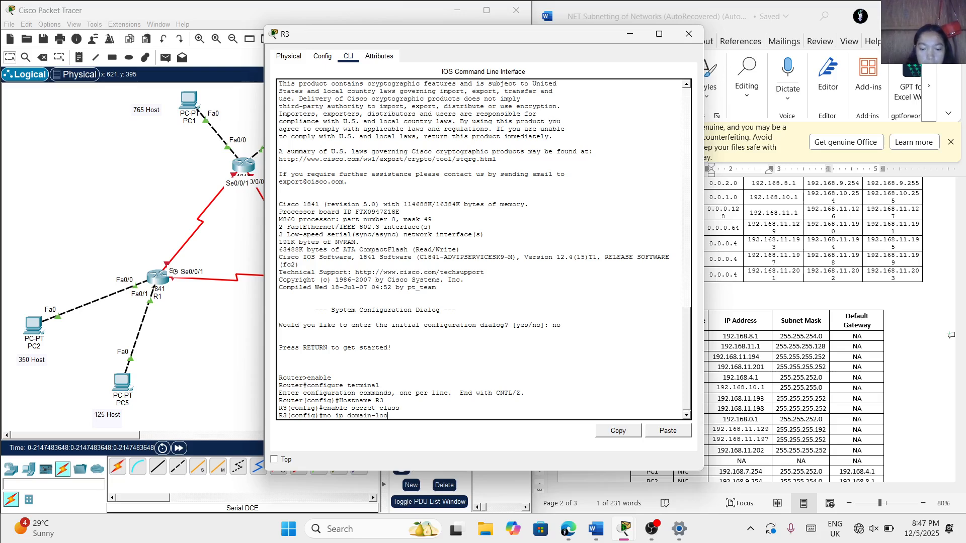
{"action": "type", "text": "kup"}
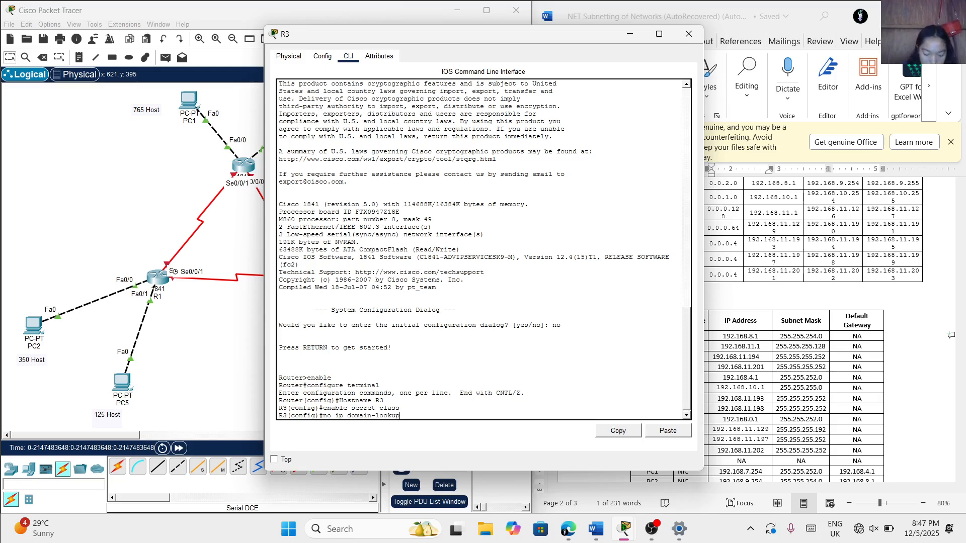
{"action": "key", "text": "Return"}
Set R3's message-of-the-day banner to "Unauthorized access is strictly prohibited!", using # as the delimiter
{"action": "type", "text": "banne"}
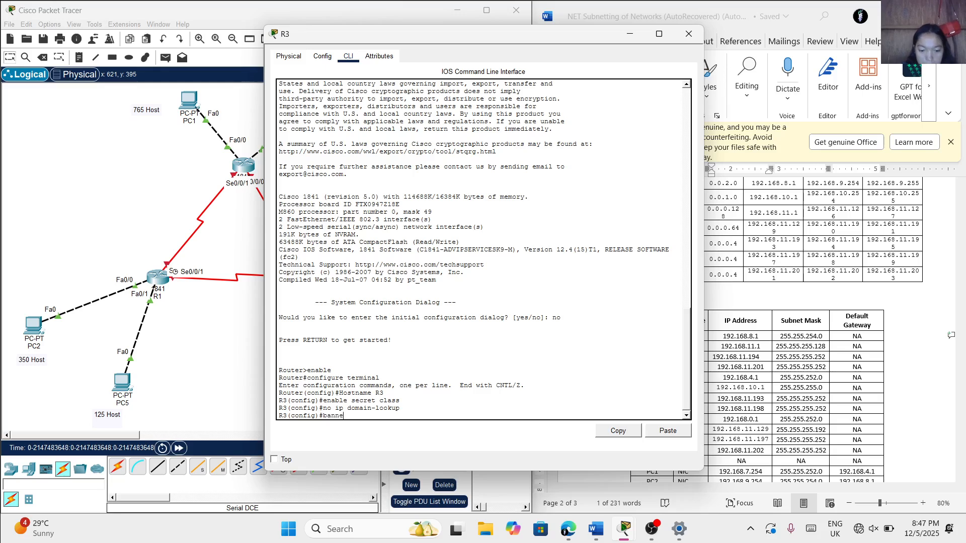
{"action": "type", "text": "r motd"}
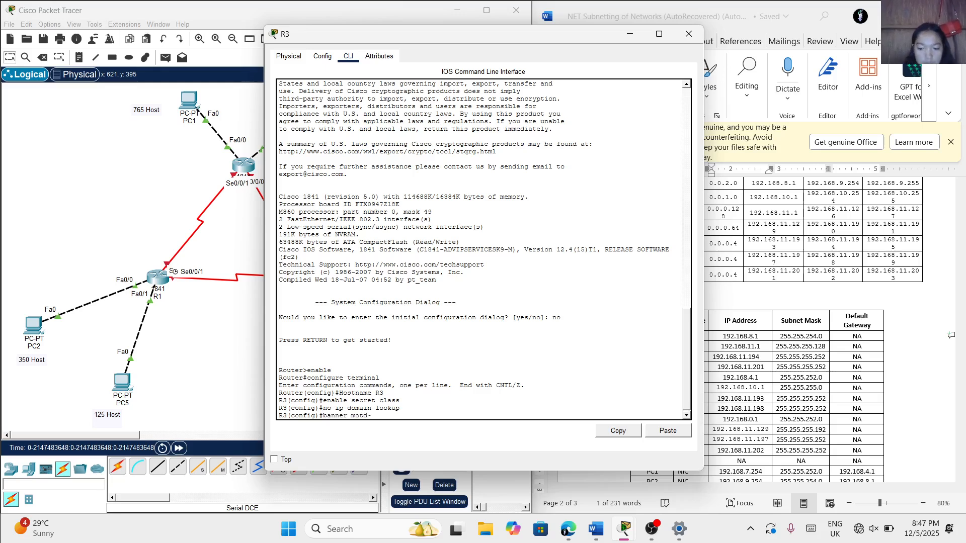
{"action": "type", "text": "~"}
{"action": "key", "text": "Caps_Lock"}
{"action": "type", "text": "Un"}
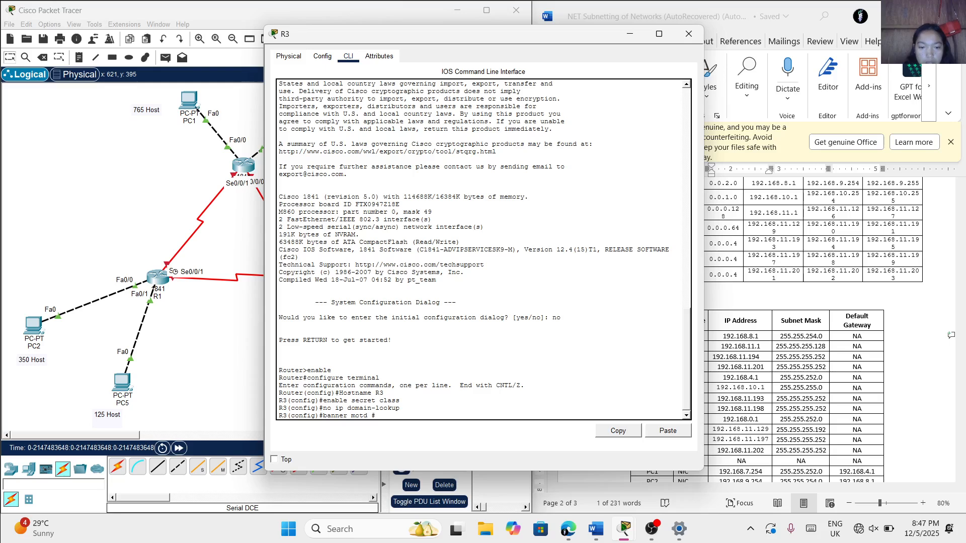
{"action": "key", "text": "Caps_Lock"}
{"action": "type", "text": "U"}
{"action": "key", "text": "Caps_Lock"}
{"action": "type", "text": "na"}
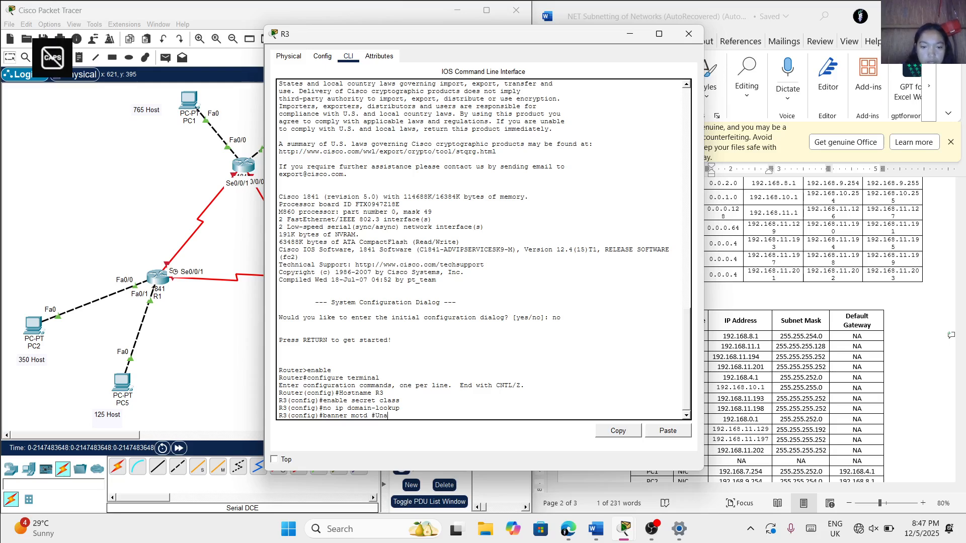
{"action": "type", "text": "uthorized"}
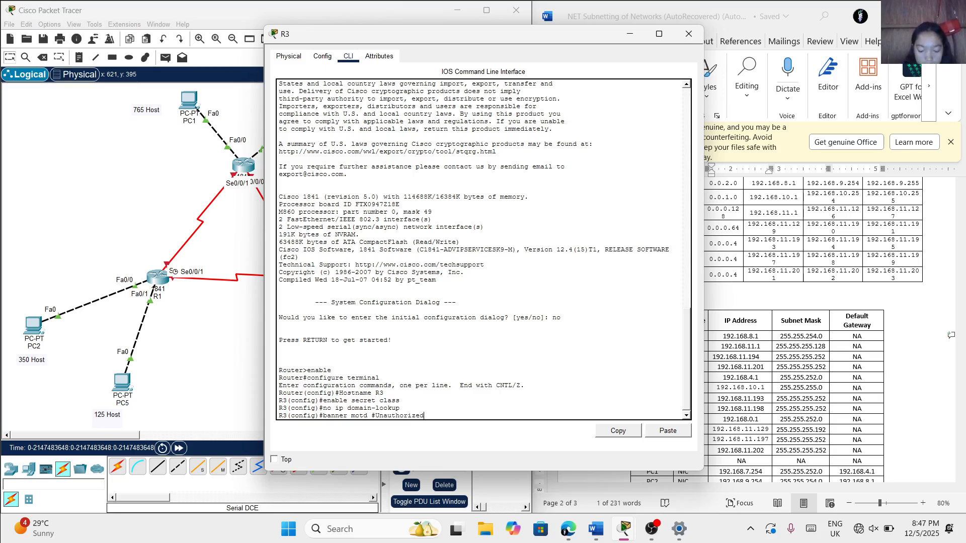
{"action": "type", "text": " ac"}
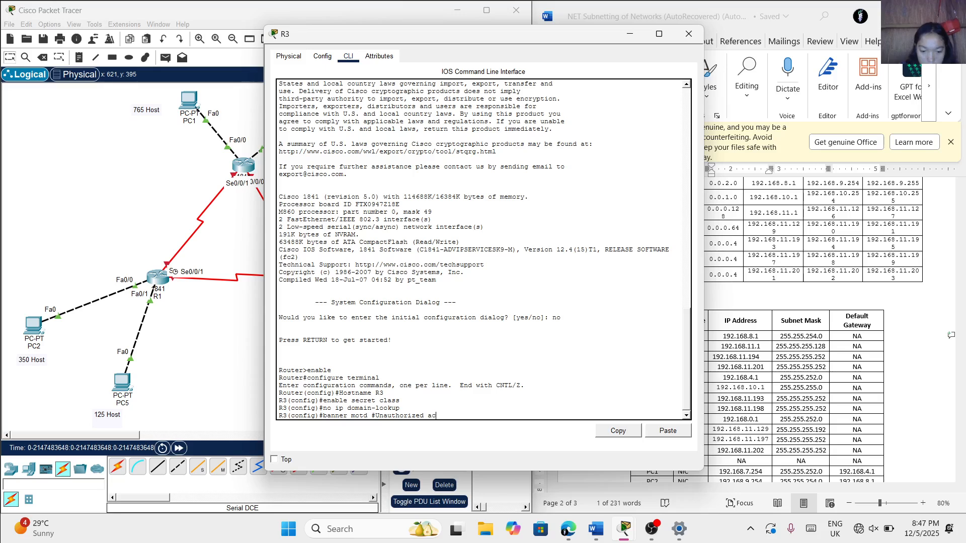
{"action": "type", "text": "cess is strictl"}
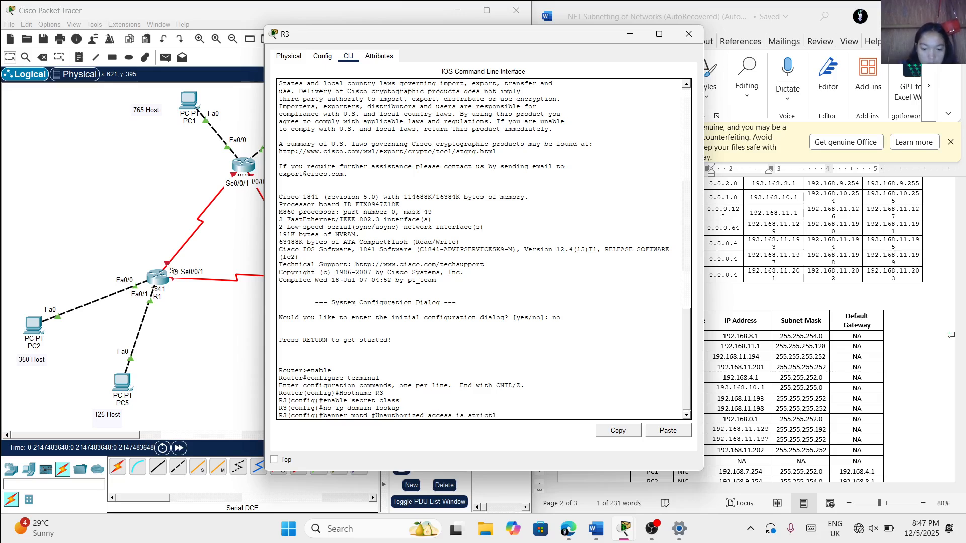
{"action": "type", "text": "y prohib"}
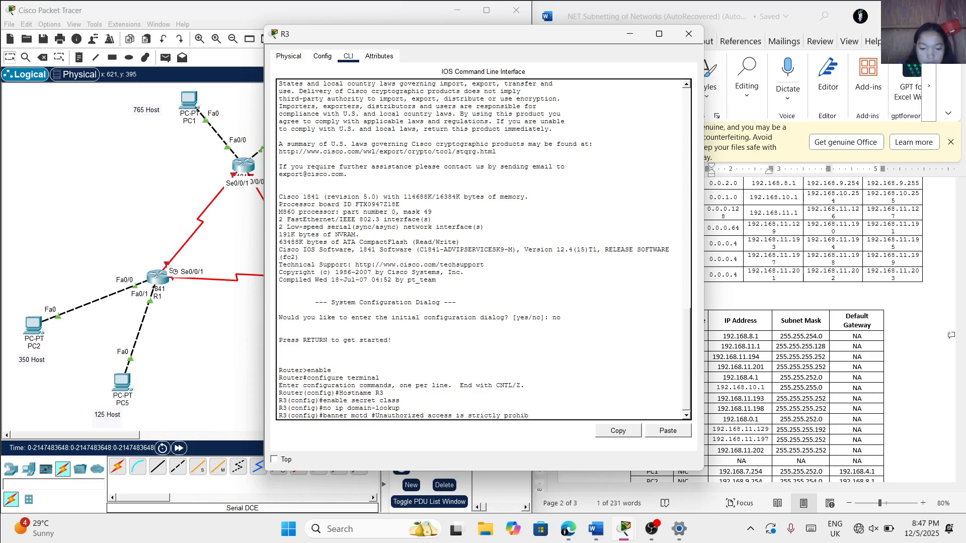
{"action": "type", "text": "ited!#"}
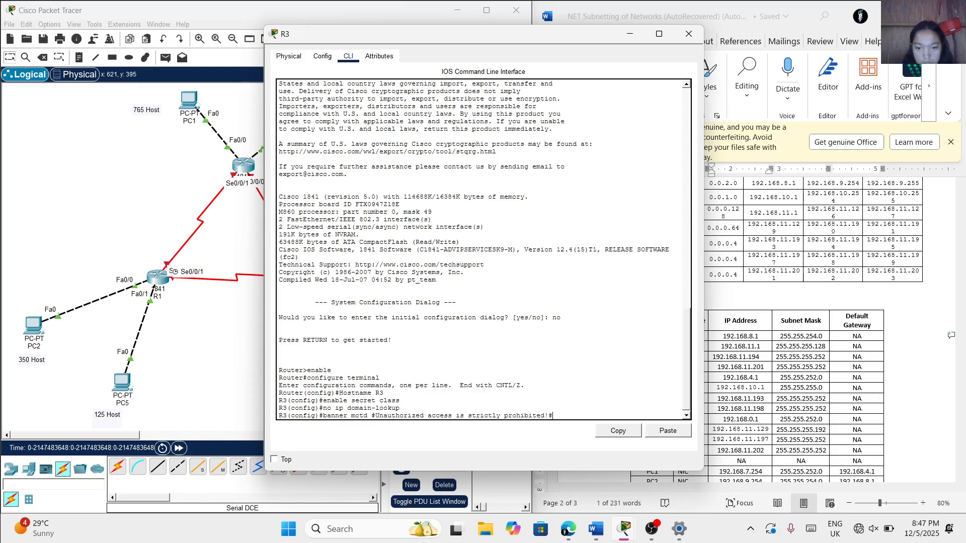
{"action": "key", "text": "Return"}
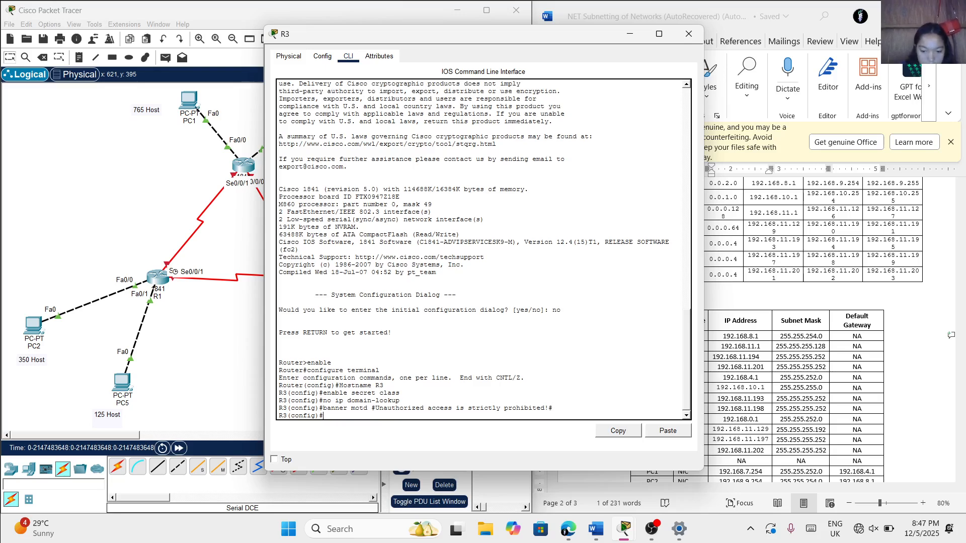
Configure R3's line console 0 with the console password and enable login
{"action": "type", "text": "line conso"}
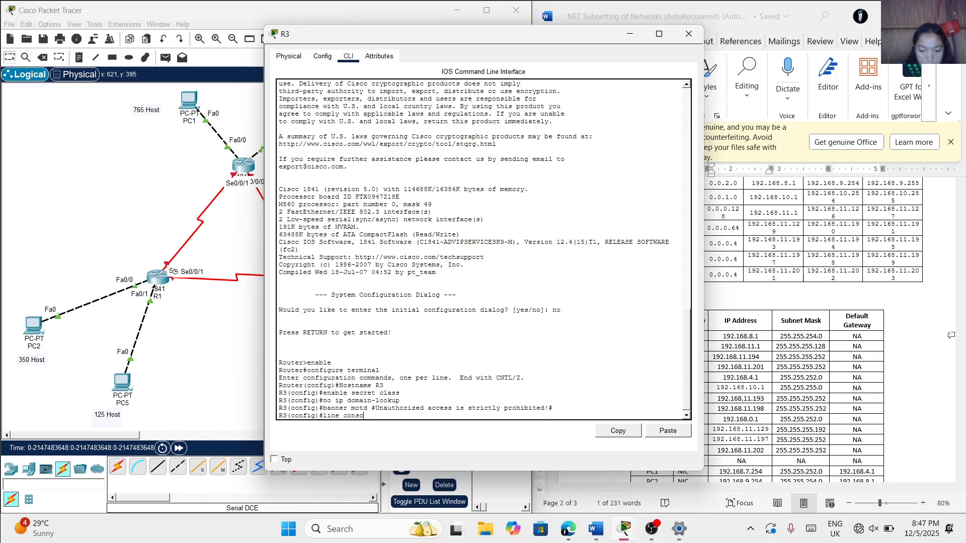
{"action": "type", "text": "le 0"}
{"action": "key", "text": "Return"}
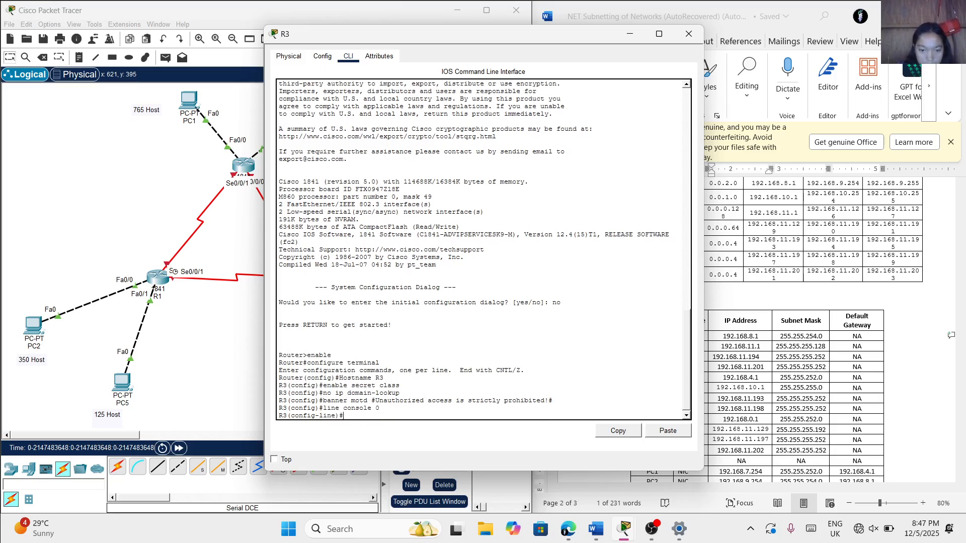
{"action": "type", "text": "p"}
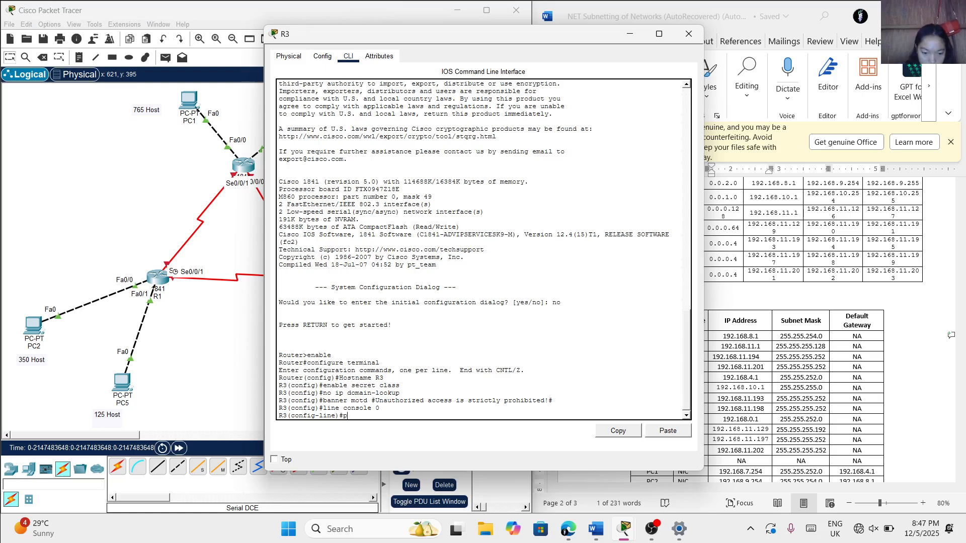
{"action": "type", "text": "assword cis"}
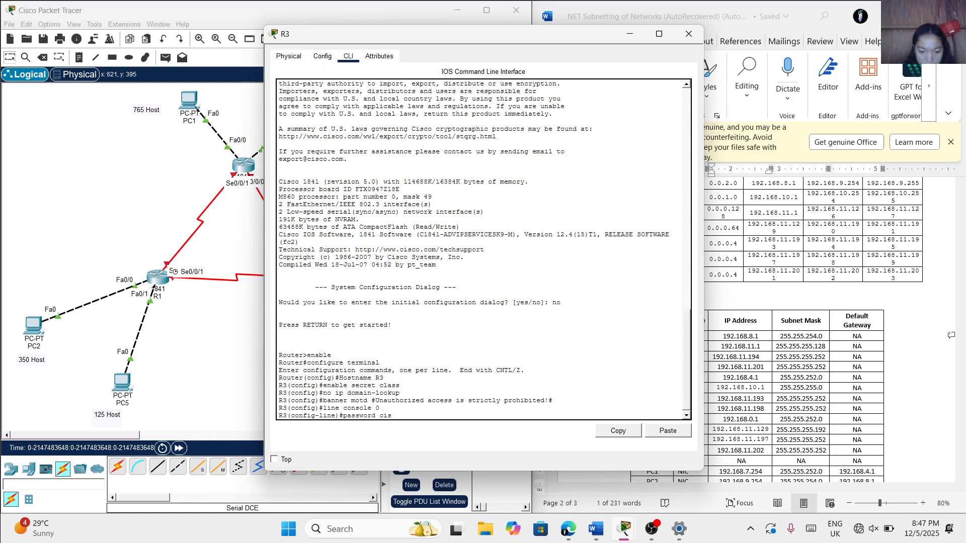
{"action": "type", "text": "co"}
{"action": "key", "text": "Return"}
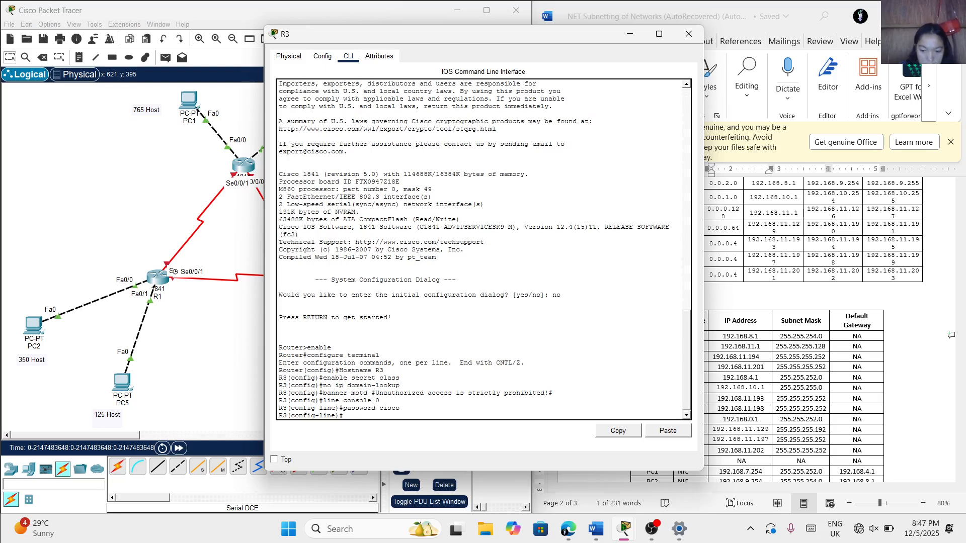
{"action": "type", "text": "login"}
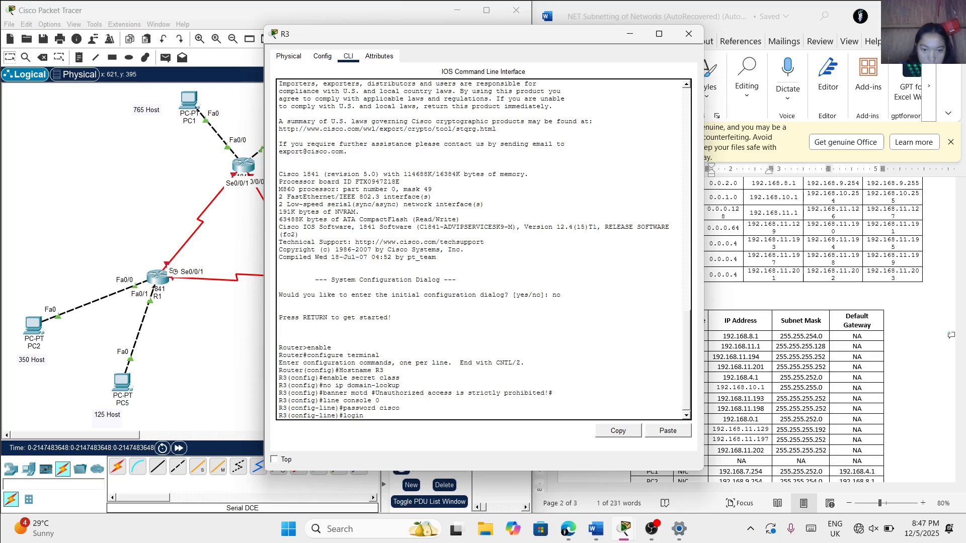
{"action": "key", "text": "Return"}
Configure R3's virtual terminal lines vty 0 4 with the remote access password and enable login
{"action": "type", "text": "line)#line"}
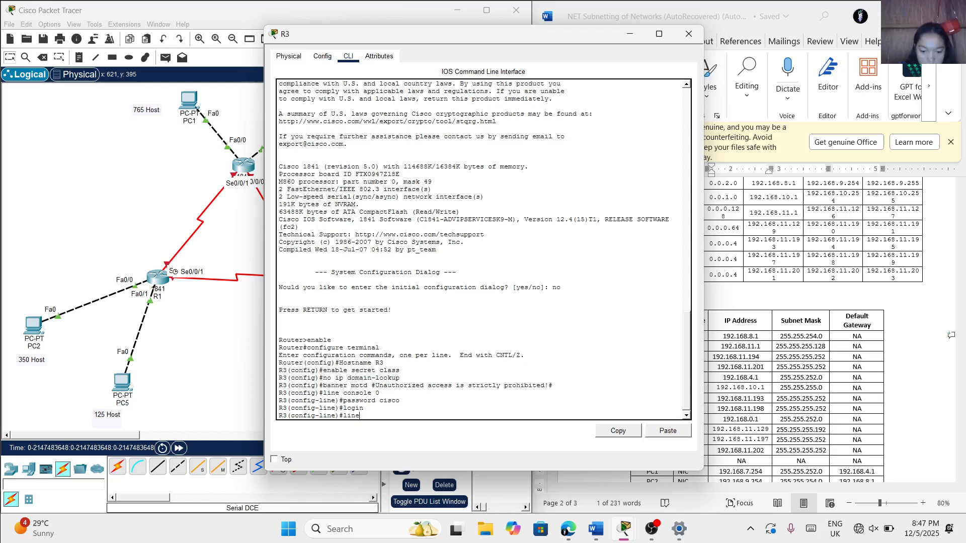
{"action": "type", "text": " vty 0 4"}
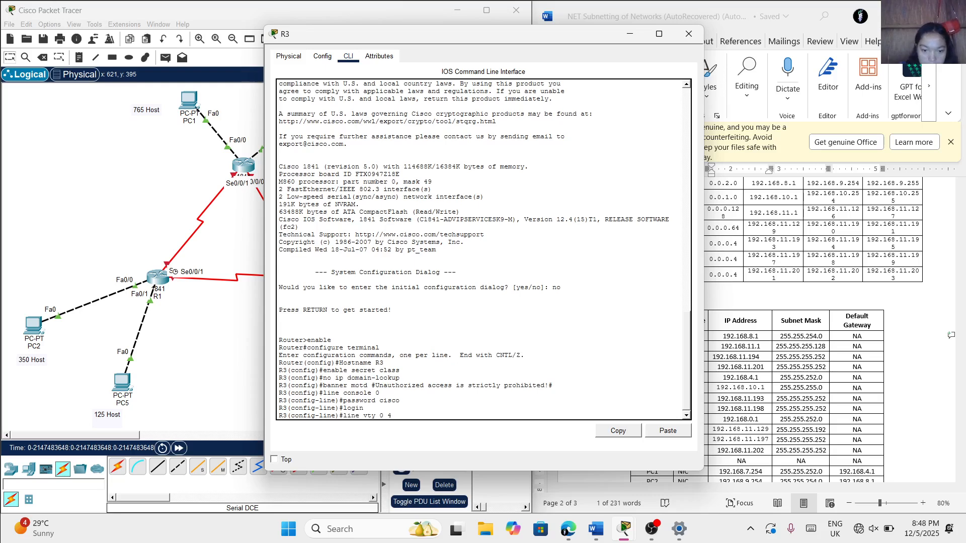
{"action": "key", "text": "Return"}
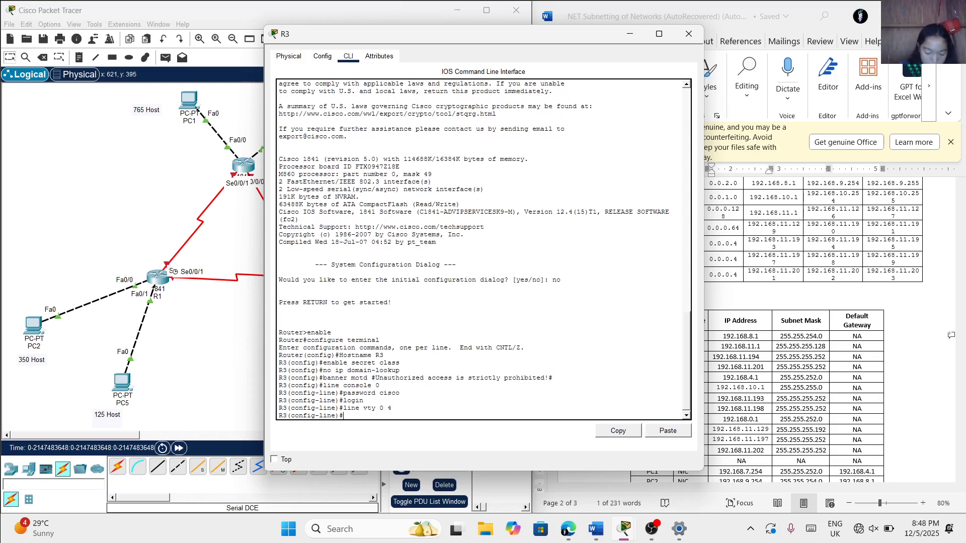
{"action": "type", "text": "passw"}
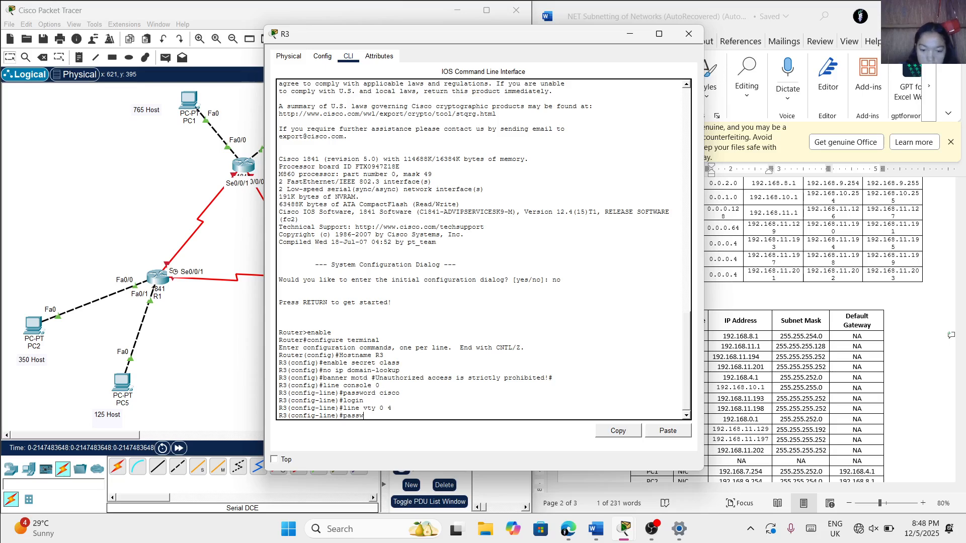
{"action": "type", "text": "ord cisco"}
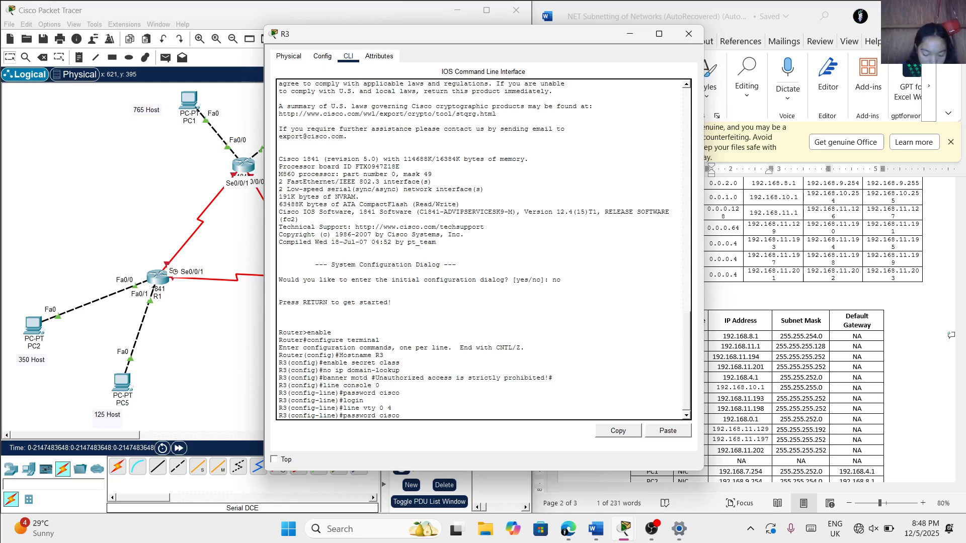
{"action": "key", "text": "Return"}
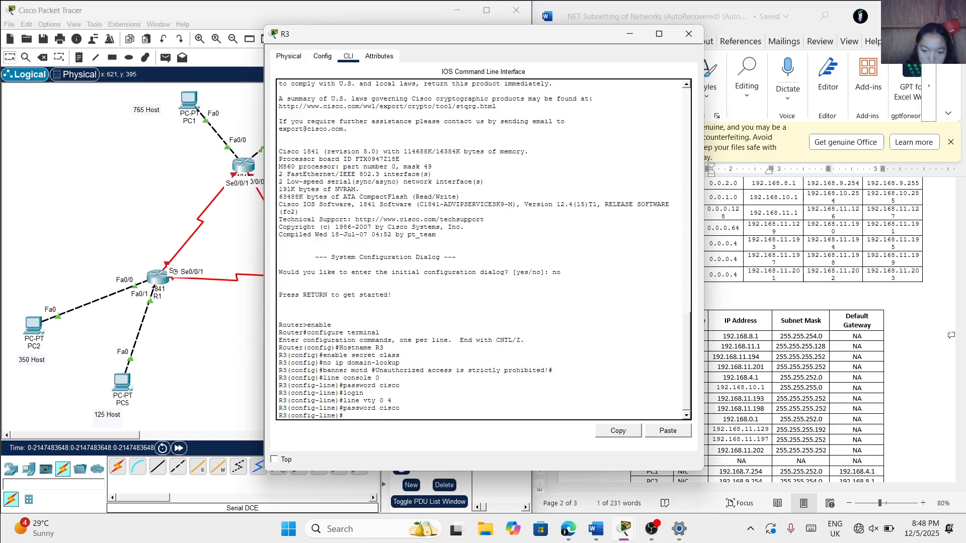
{"action": "type", "text": "login"}
{"action": "key", "text": "Return"}
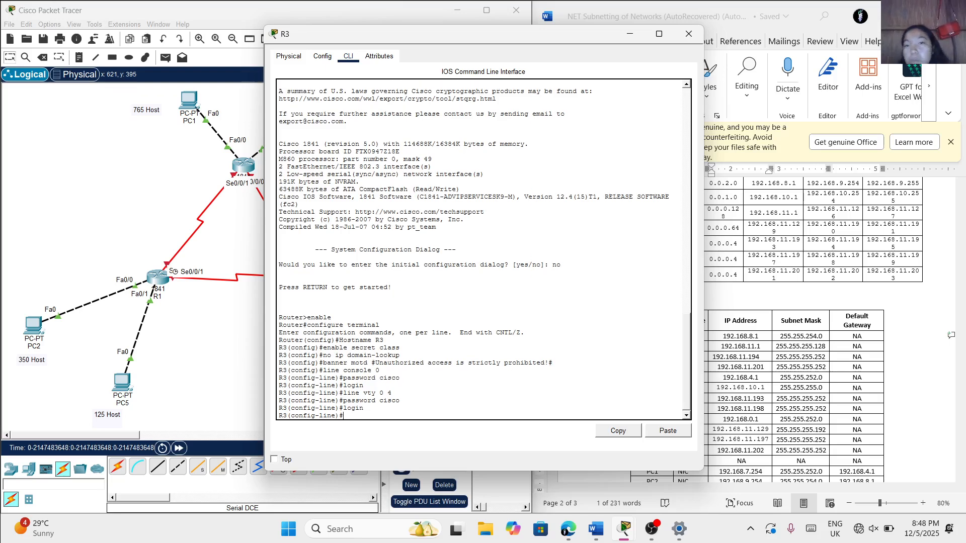
Move R3's device window clear of Word's Addressing Scheme table and return to R3's command line
{"action": "left_click_drag", "start_coordinate": [449, 37], "coordinate": [352, 59]}
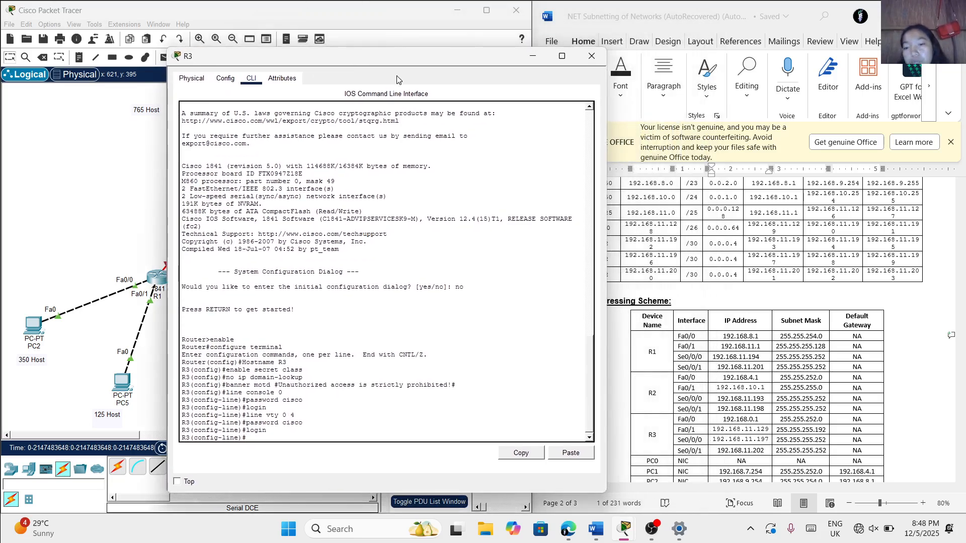
{"action": "left_click", "coordinate": [765, 251]}
{"action": "right_click", "coordinate": [767, 251]}
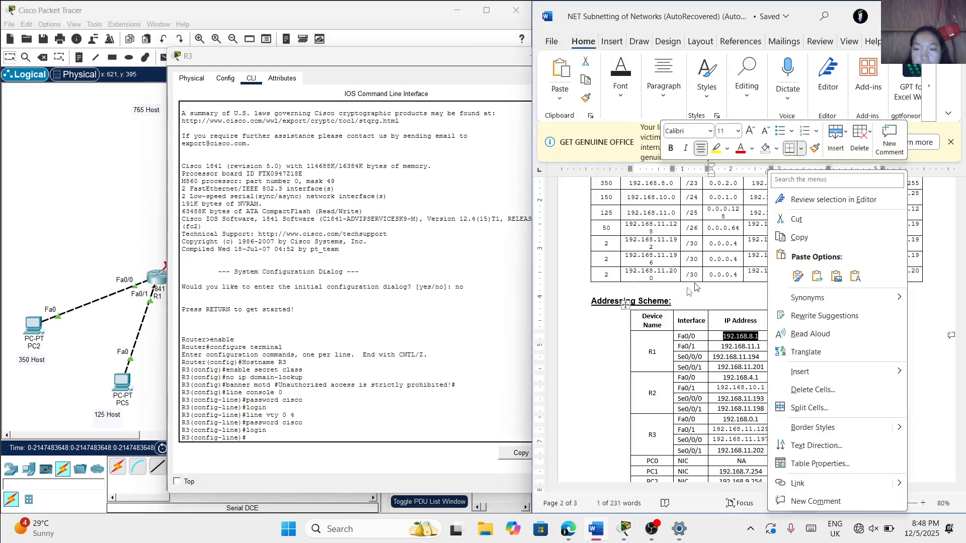
{"action": "left_click", "coordinate": [670, 305]}
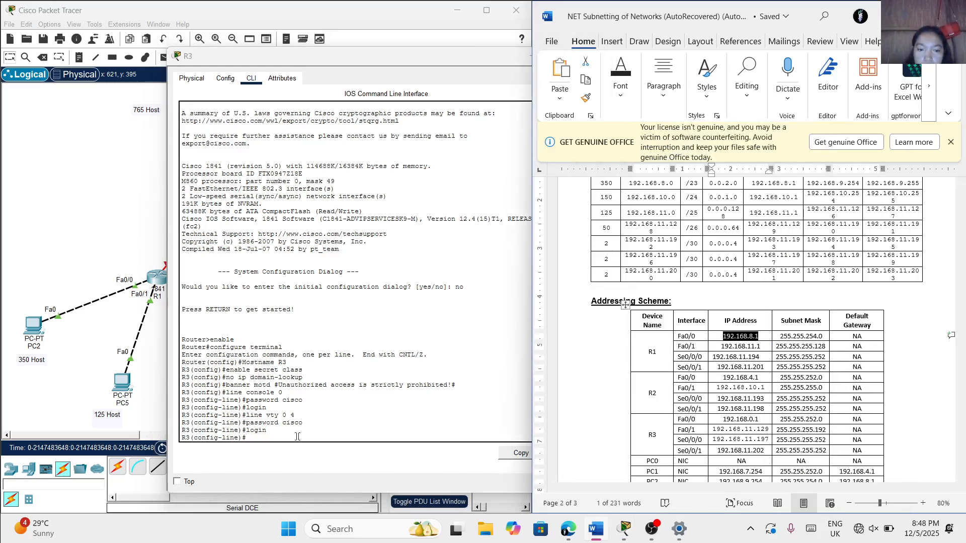
{"action": "left_click", "coordinate": [266, 431]}
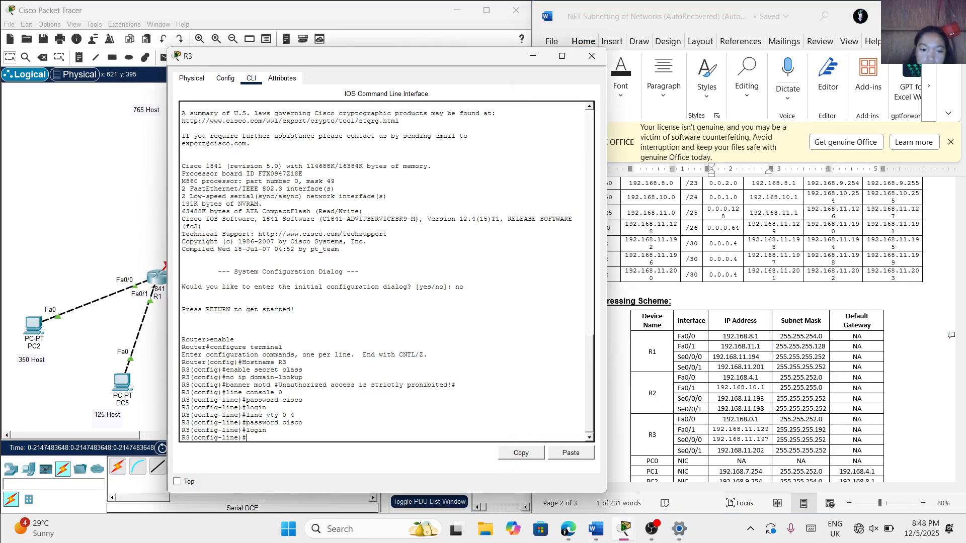
Assign R3's Fa0/0 interface the IP address 192.168.0.1 with subnet mask 255.255.252.0
{"action": "type", "text": "interface "}
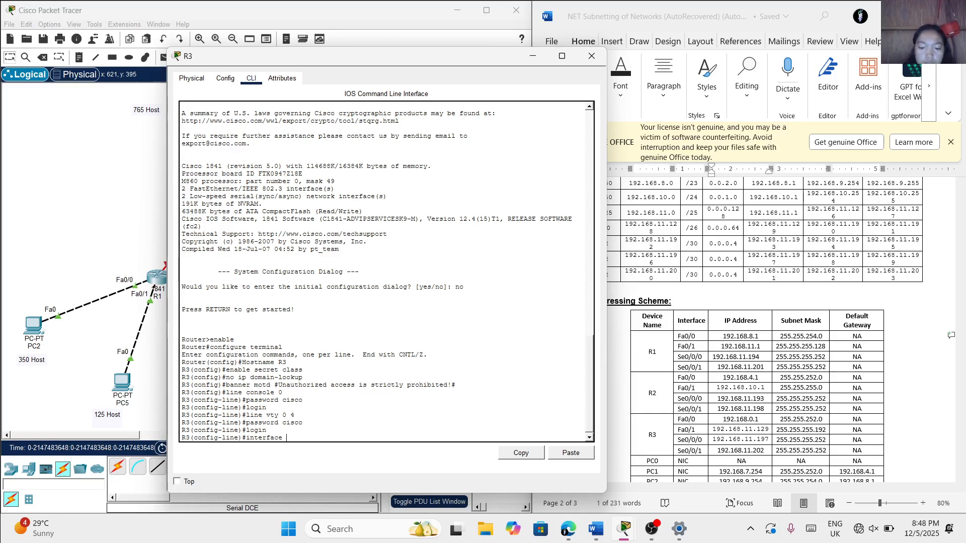
{"action": "type", "text": "fa0/0"}
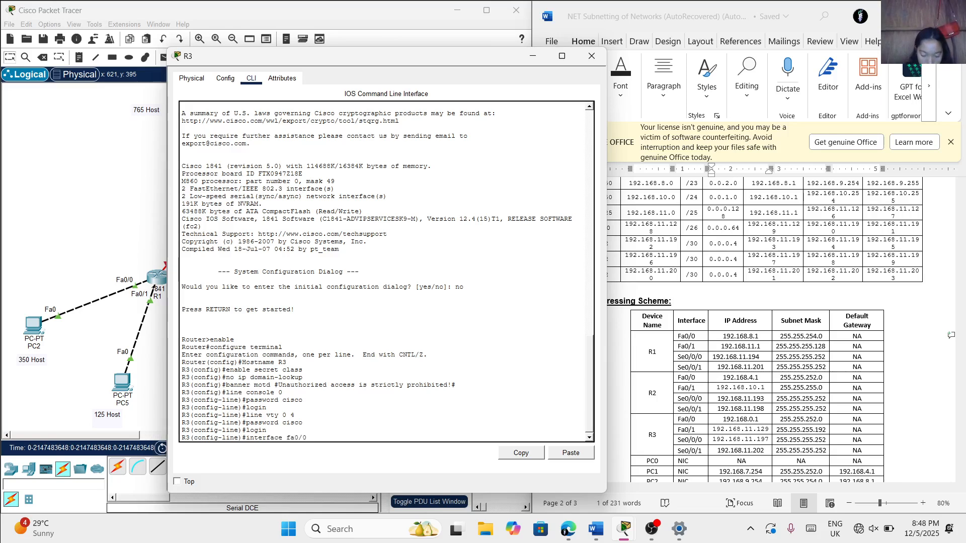
{"action": "key", "text": "Return"}
{"action": "type", "text": "ip "}
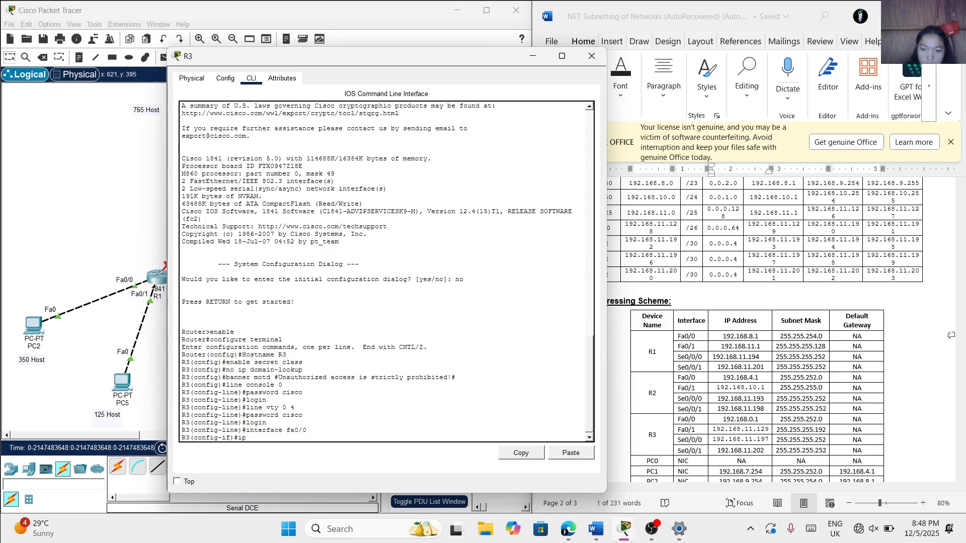
{"action": "type", "text": "addre"}
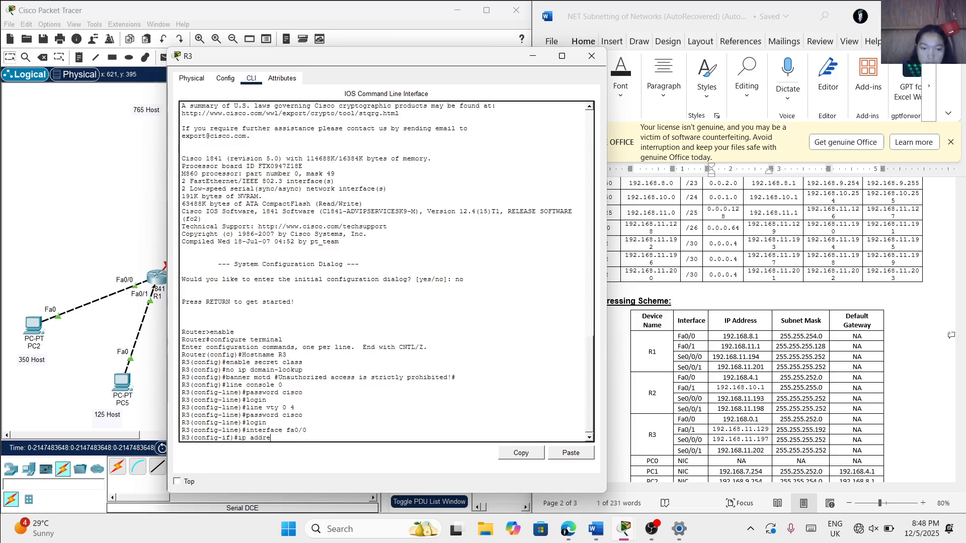
{"action": "type", "text": "ss"}
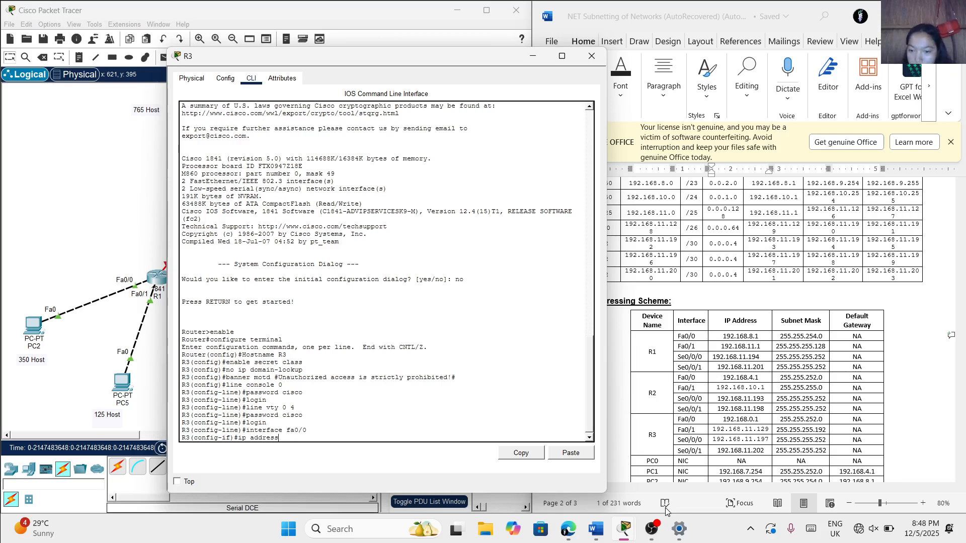
{"action": "type", "text": "s"}
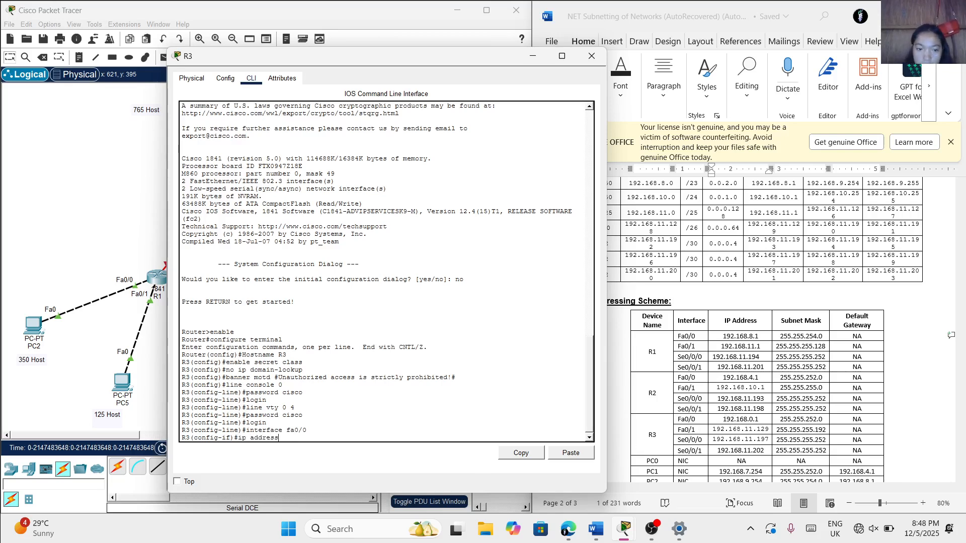
{"action": "type", "text": " 192.168"}
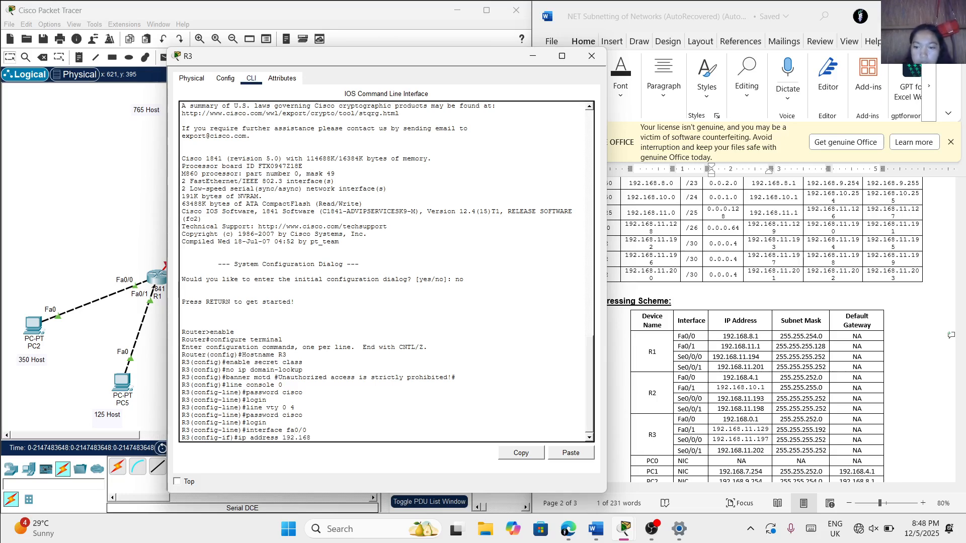
{"action": "type", "text": ".0.1"}
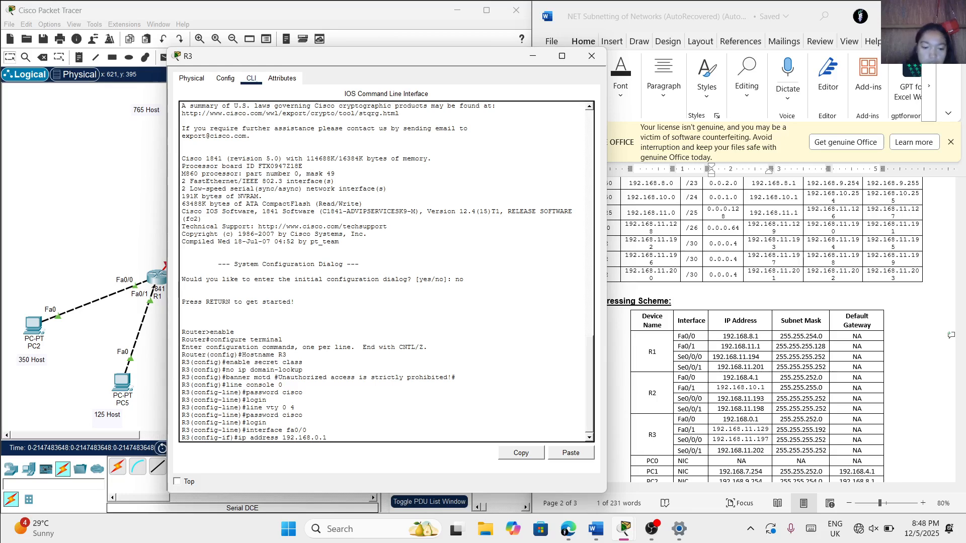
{"action": "type", "text": " 255.255"}
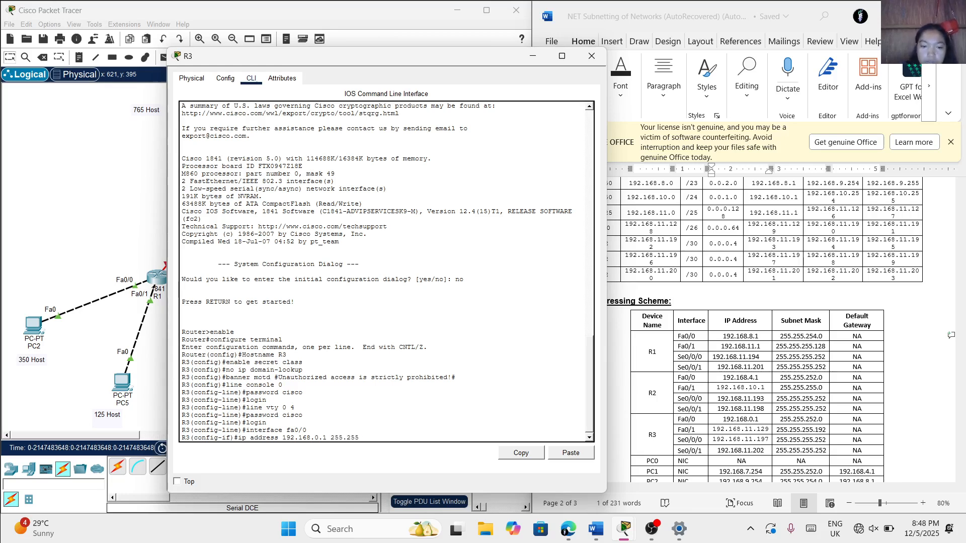
{"action": "type", "text": ".252"}
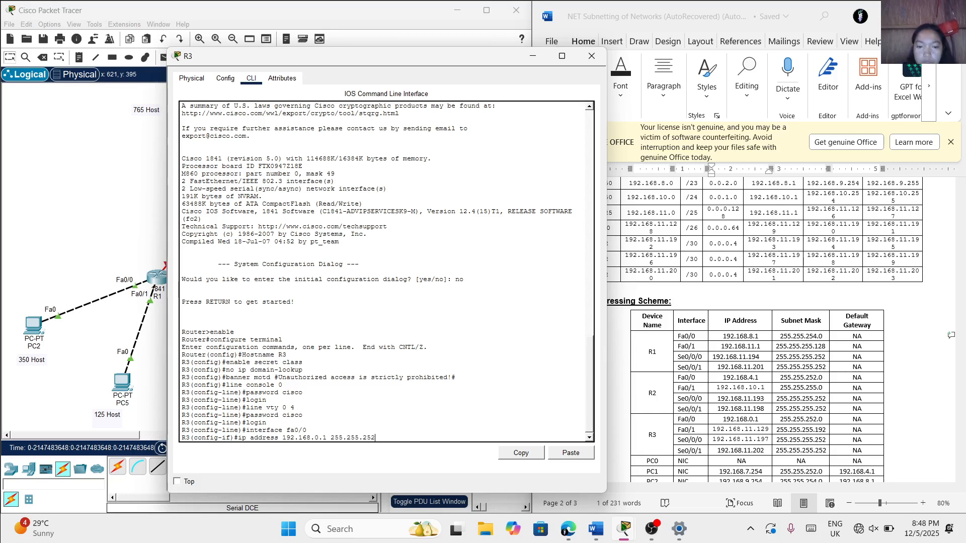
{"action": "type", "text": ".0"}
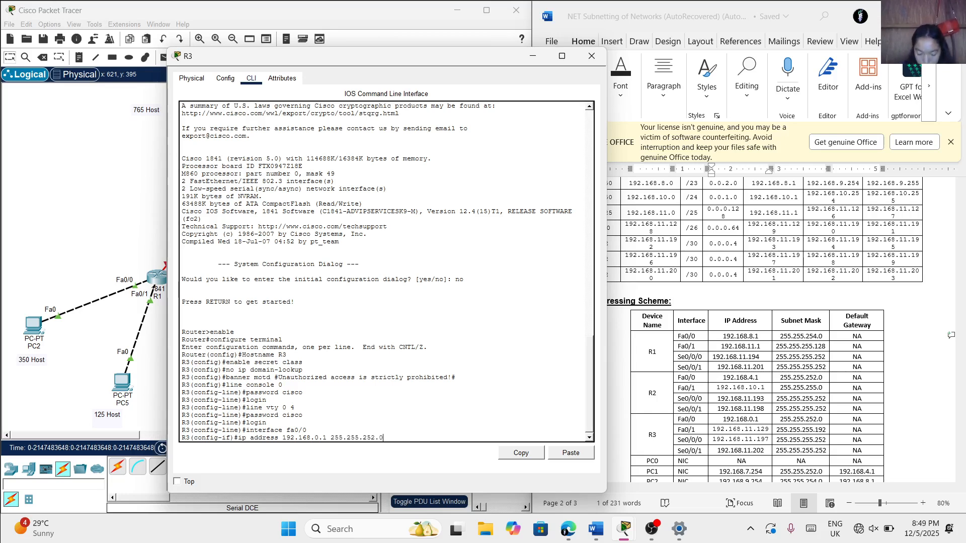
{"action": "key", "text": "Return"}
Try to bring up R3's Fa0/0 interface by removing its shutdown state
{"action": "type", "text": "no"}
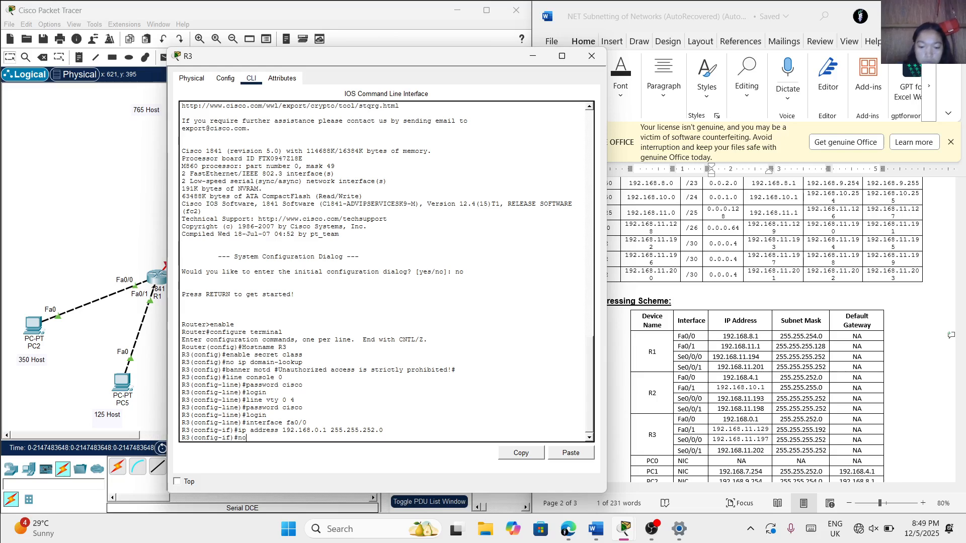
{"action": "type", "text": " shutdwon"}
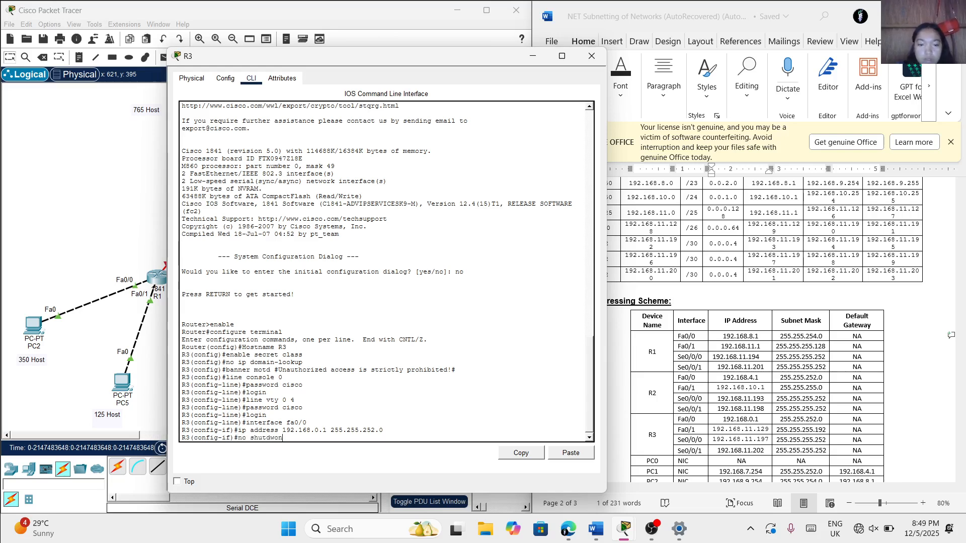
{"action": "key", "text": "Return"}
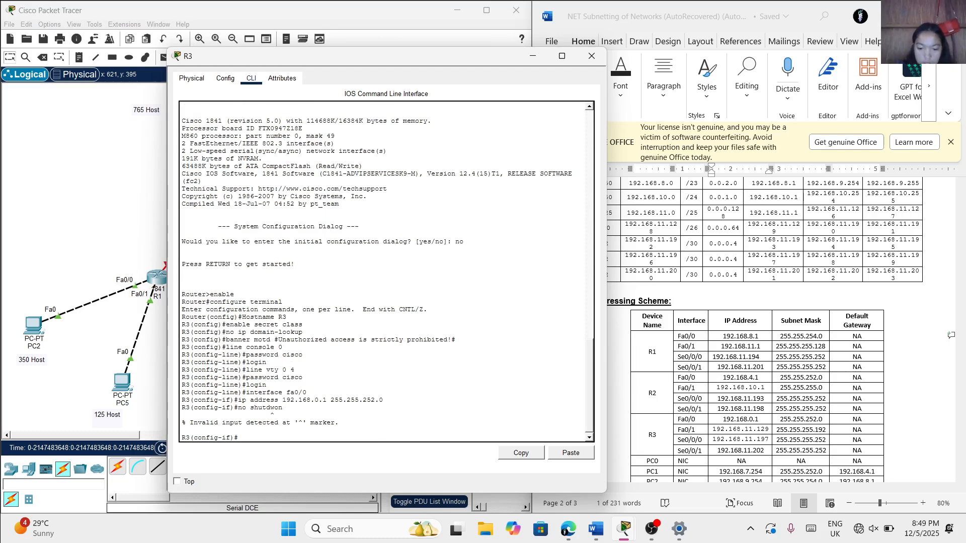
Assign R3's Fa0/1 interface the IP address 192.168.11.129 with subnet mask 255.255.255.192
{"action": "type", "text": "interfac"}
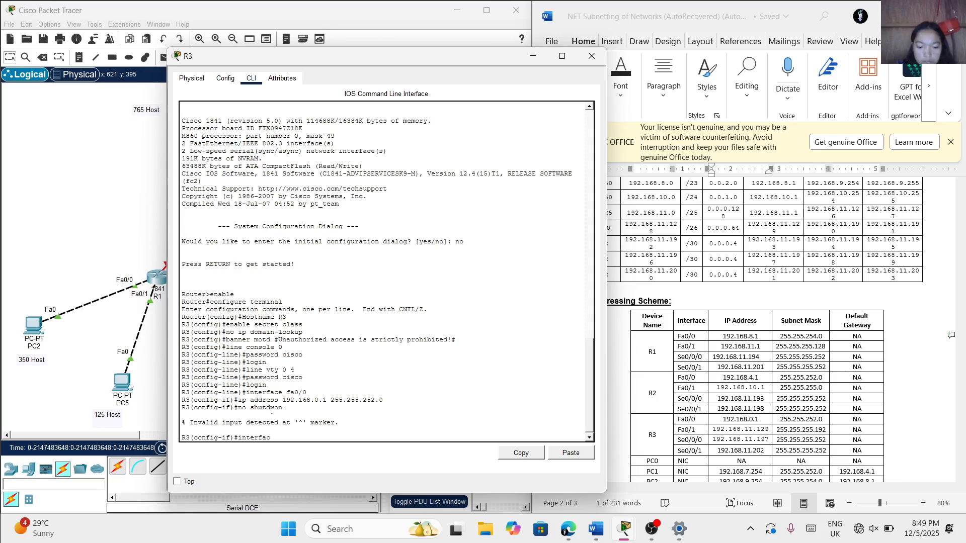
{"action": "type", "text": "e fa"}
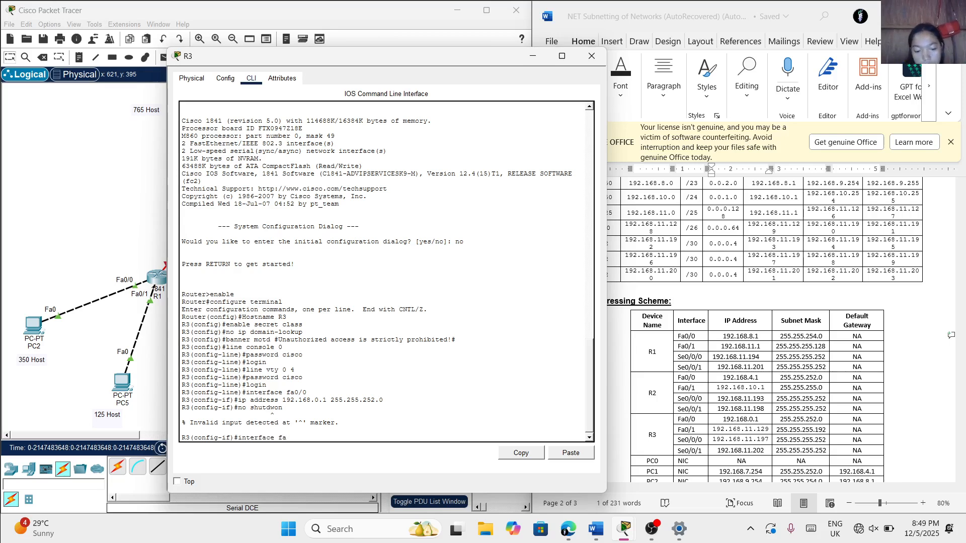
{"action": "type", "text": "0/1"}
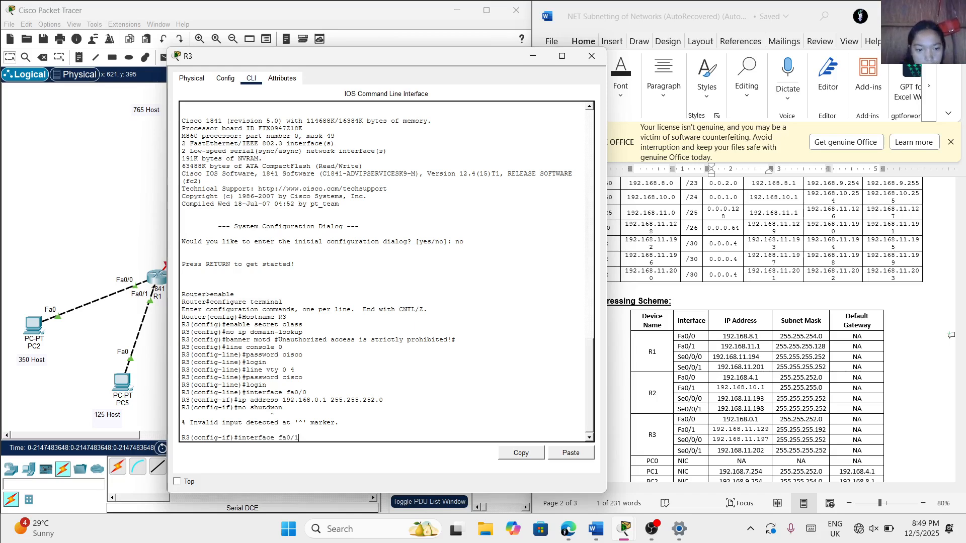
{"action": "key", "text": "Return"}
{"action": "type", "text": "ip ad"}
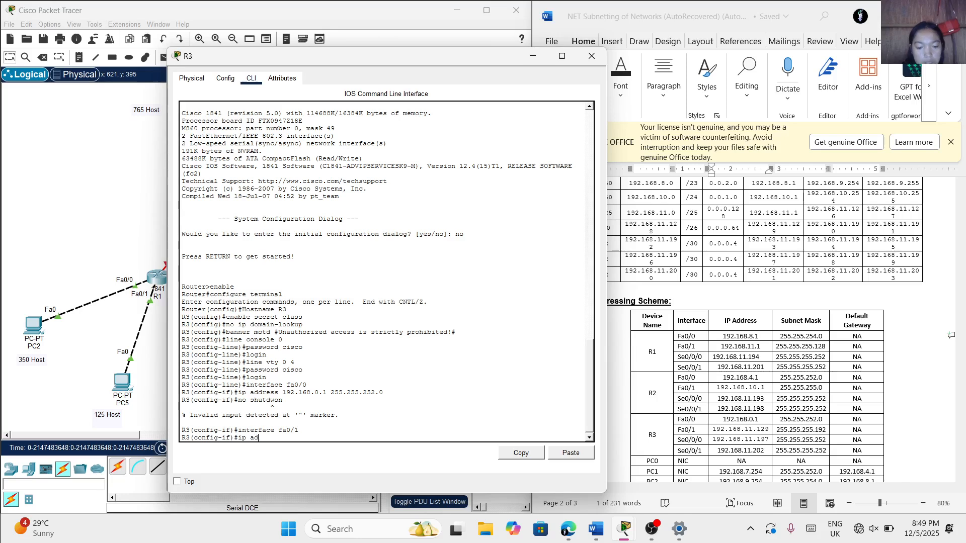
{"action": "type", "text": "dre"}
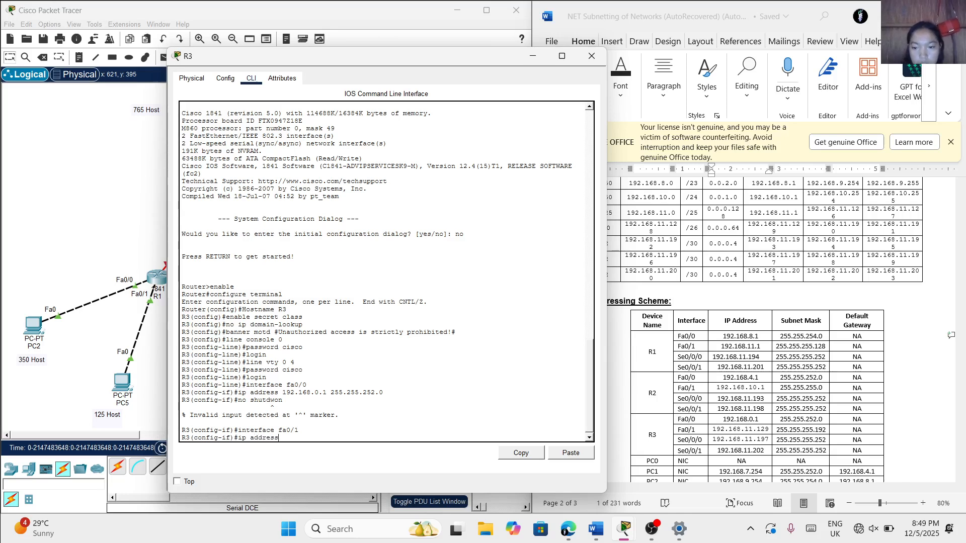
{"action": "type", "text": "ss "}
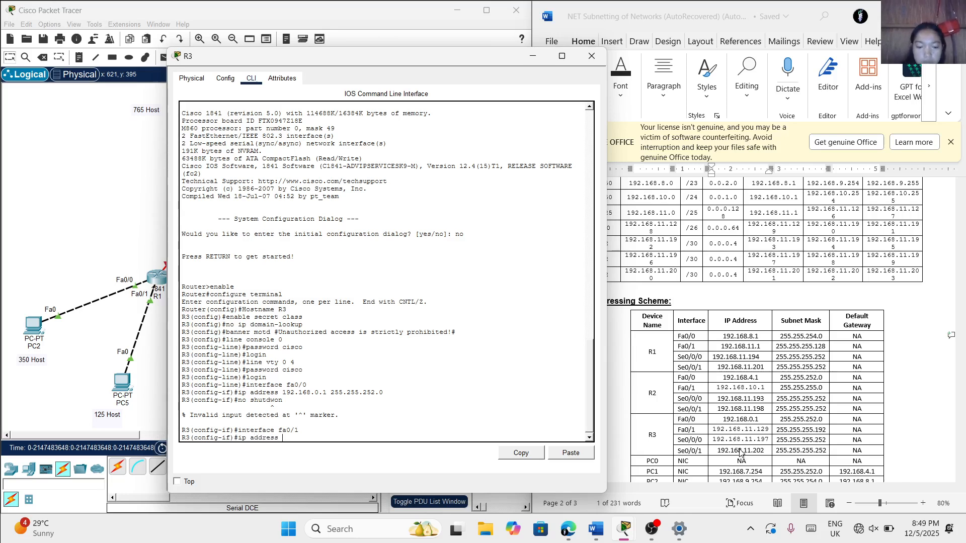
{"action": "type", "text": "192.16"}
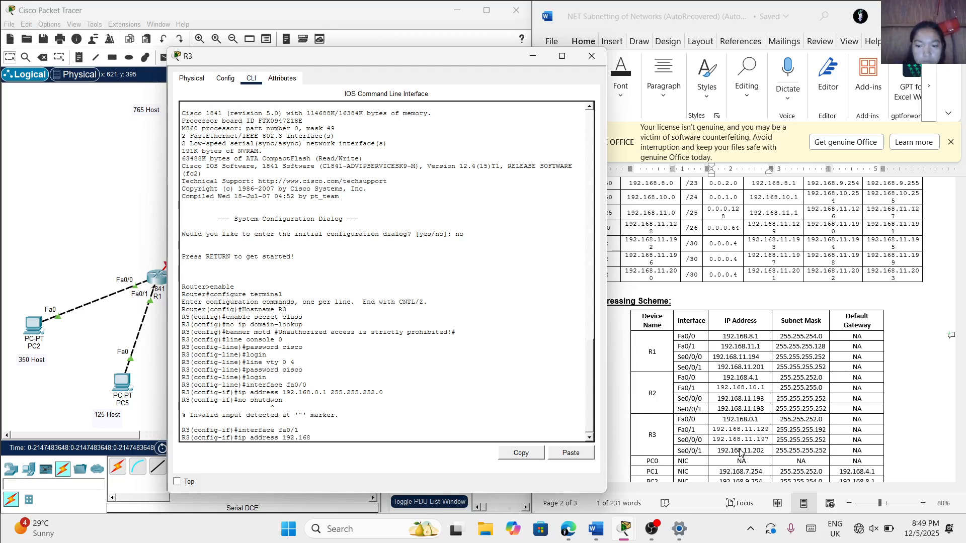
{"action": "type", "text": "8"}
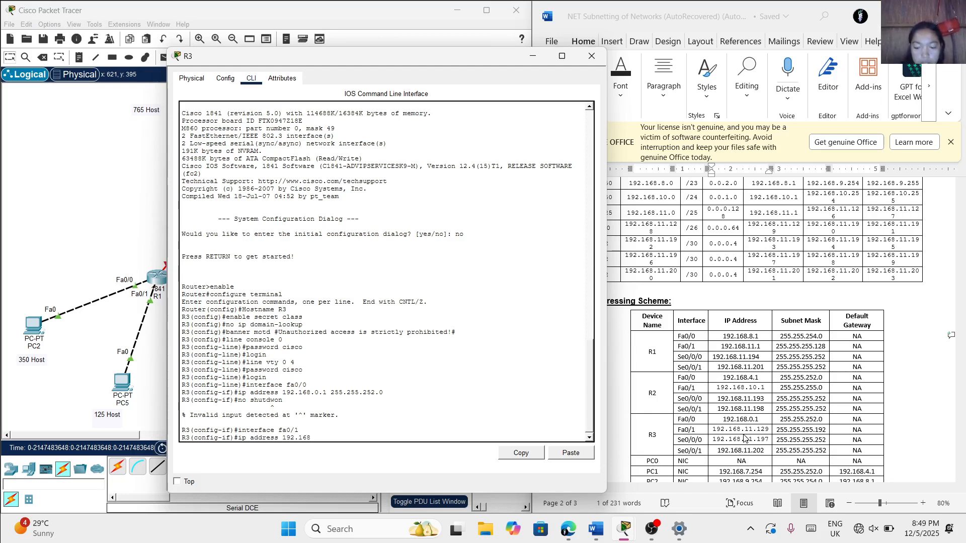
{"action": "type", "text": ".11"}
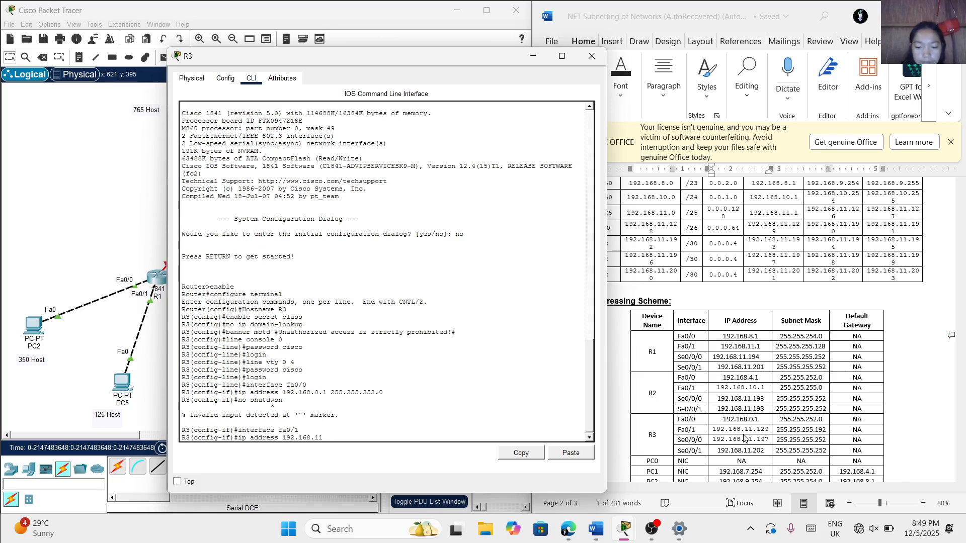
{"action": "type", "text": ".129 255"}
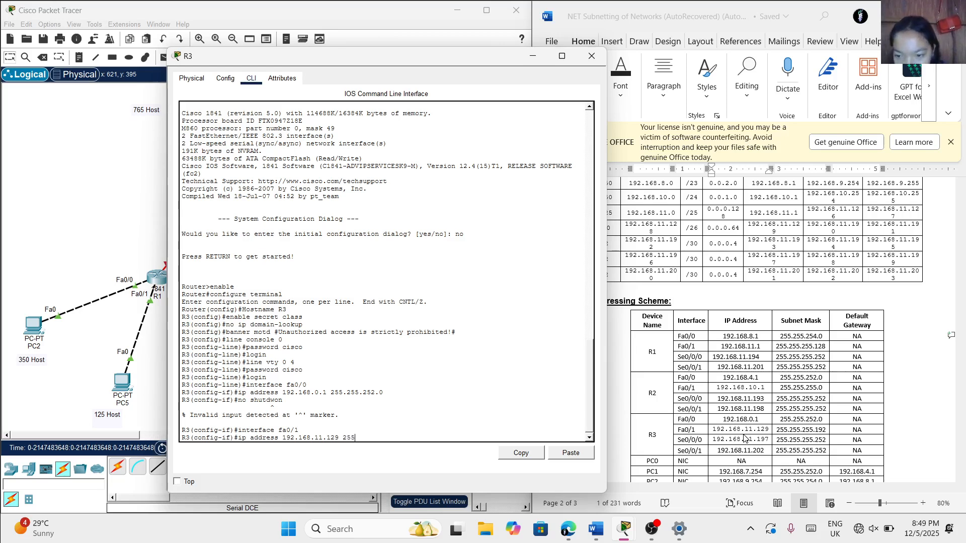
{"action": "type", "text": ".2"}
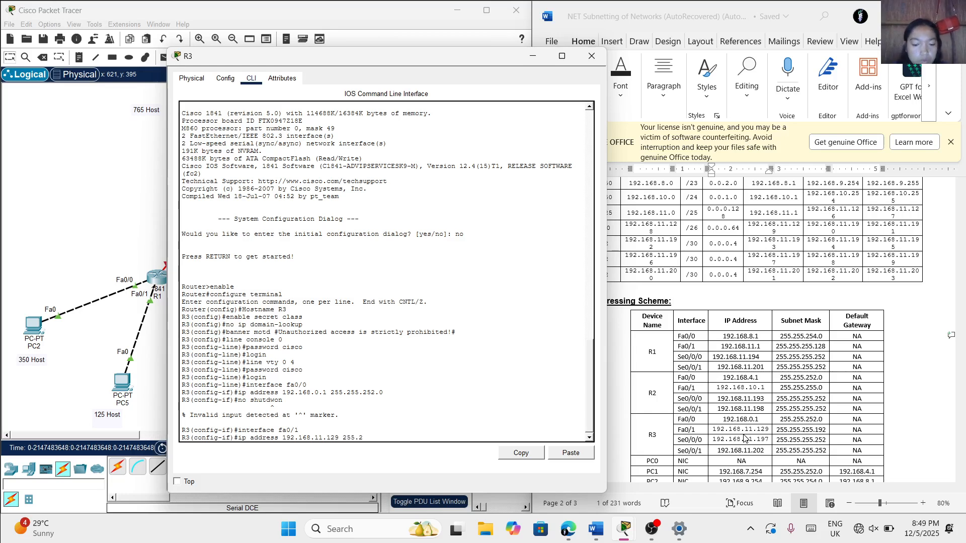
{"action": "type", "text": "55.255"}
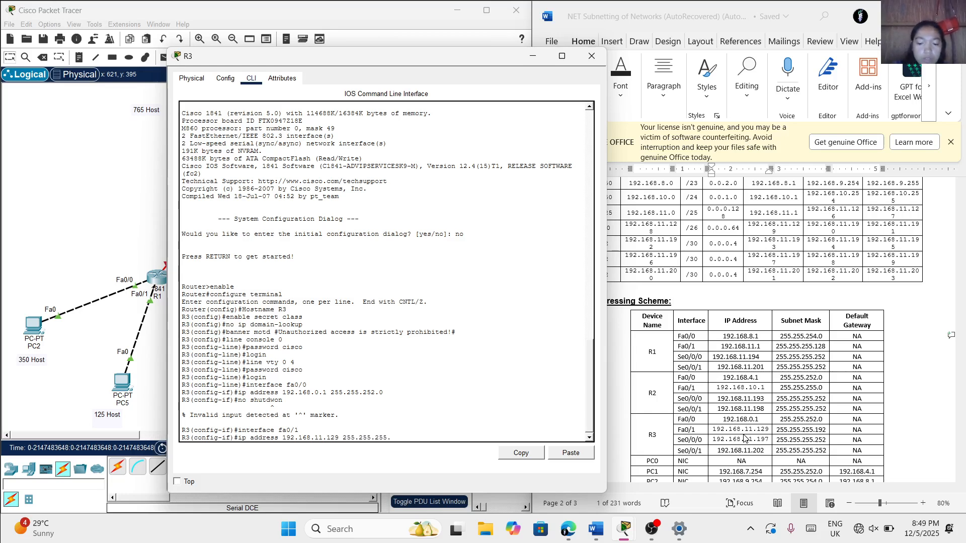
{"action": "type", "text": "."}
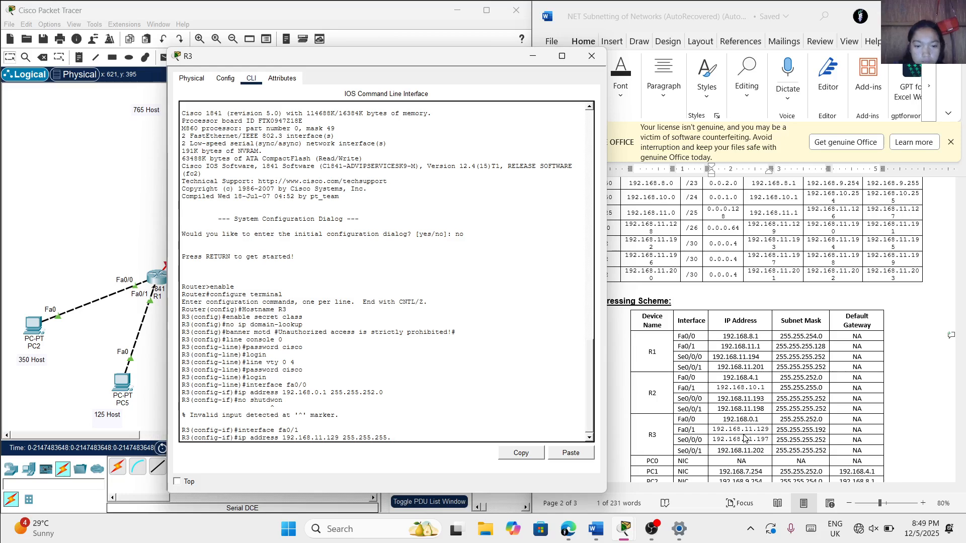
{"action": "type", "text": "192"}
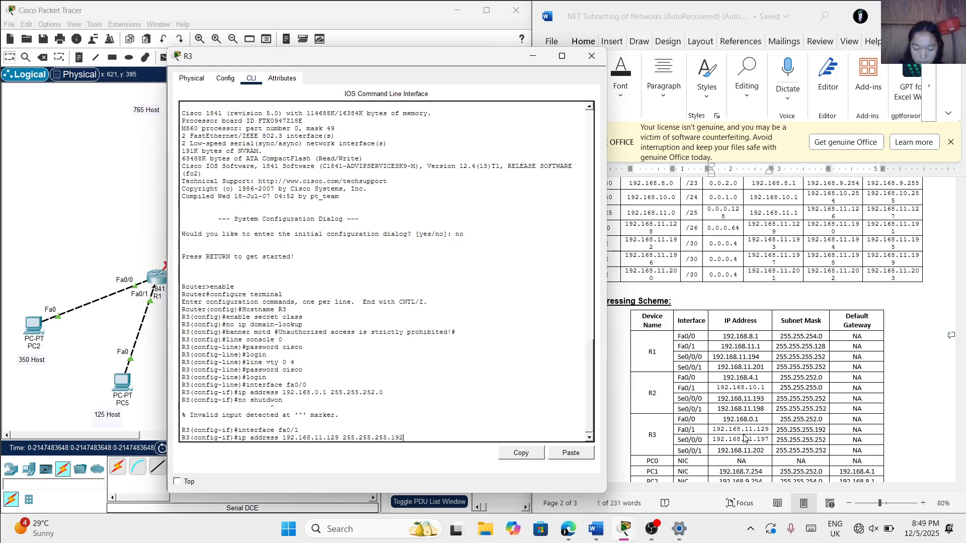
{"action": "key", "text": "Return"}
Bring up R3's Fa0/1 interface with no shutdown and return to the interface configuration prompt
{"action": "type", "text": "no"}
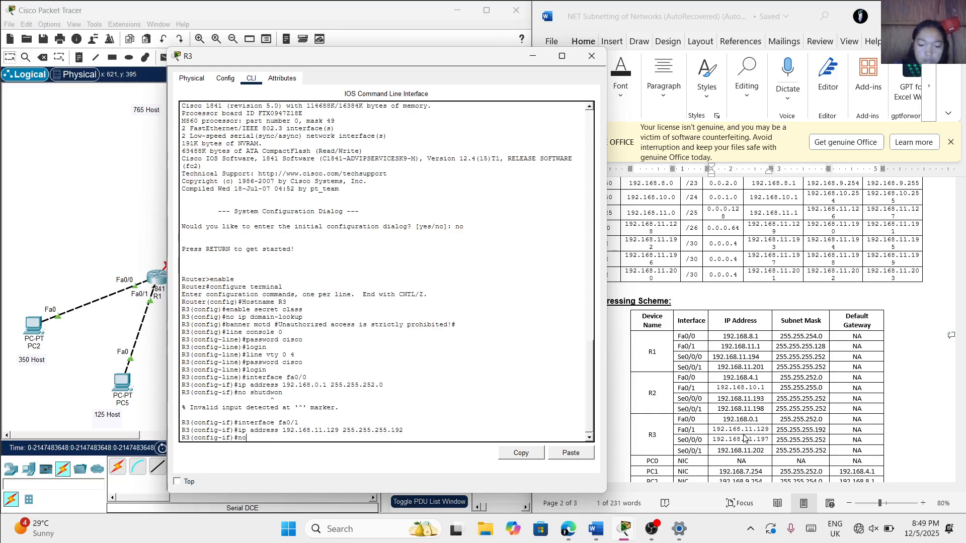
{"action": "type", "text": " shutd"}
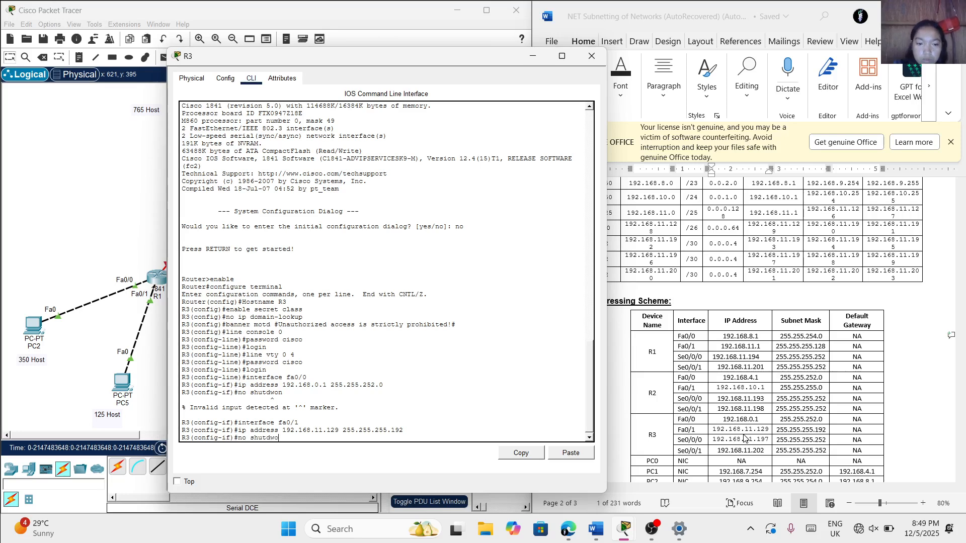
{"action": "type", "text": "wo"}
{"action": "key", "text": "BackSpace"}
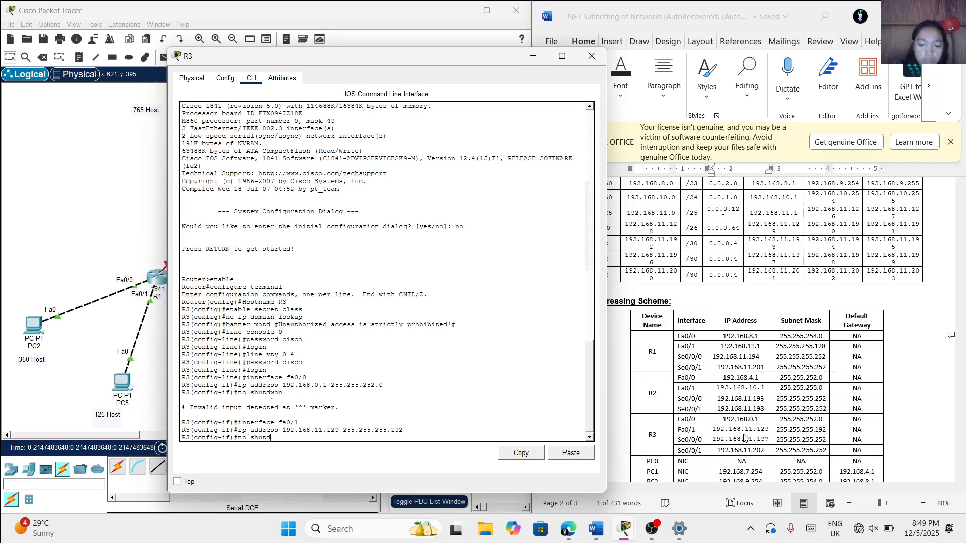
{"action": "type", "text": "own"}
{"action": "key", "text": "Return"}
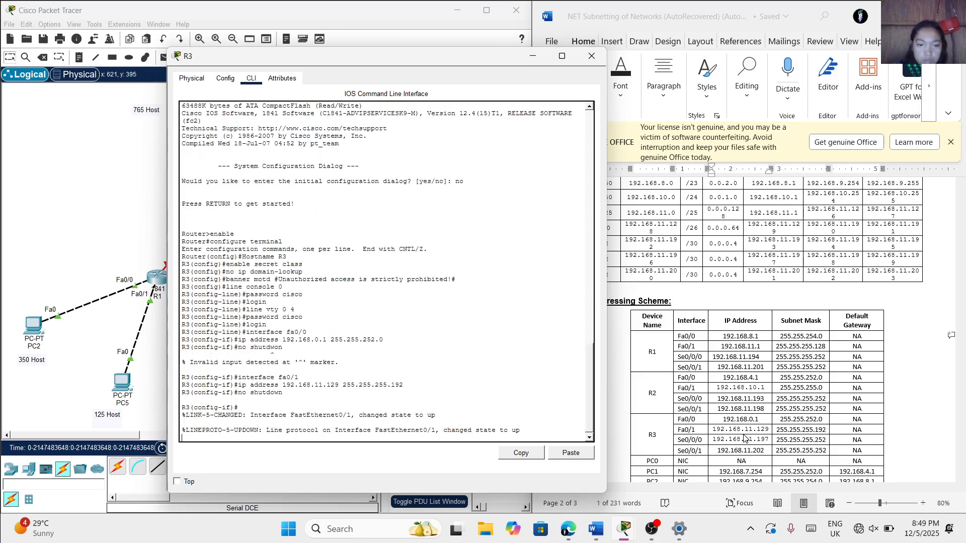
{"action": "key", "text": "Return"}
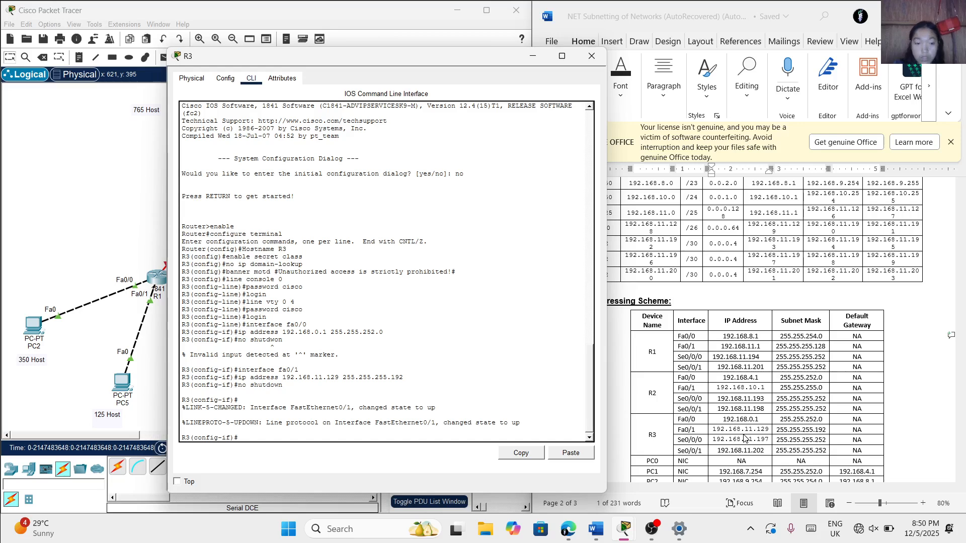
Try to select R3's Se0/0/0 serial interface for configuration
{"action": "type", "text": "in"}
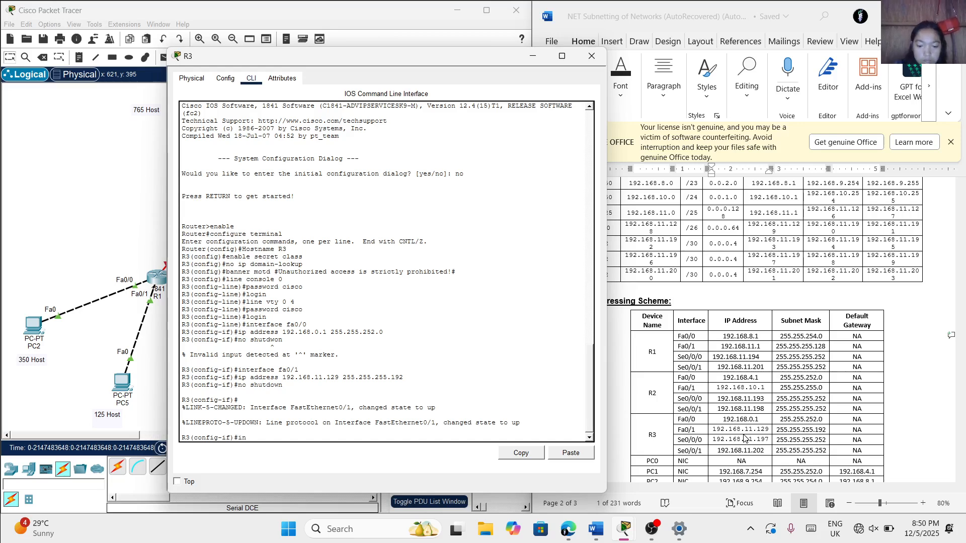
{"action": "type", "text": "terfacae s"}
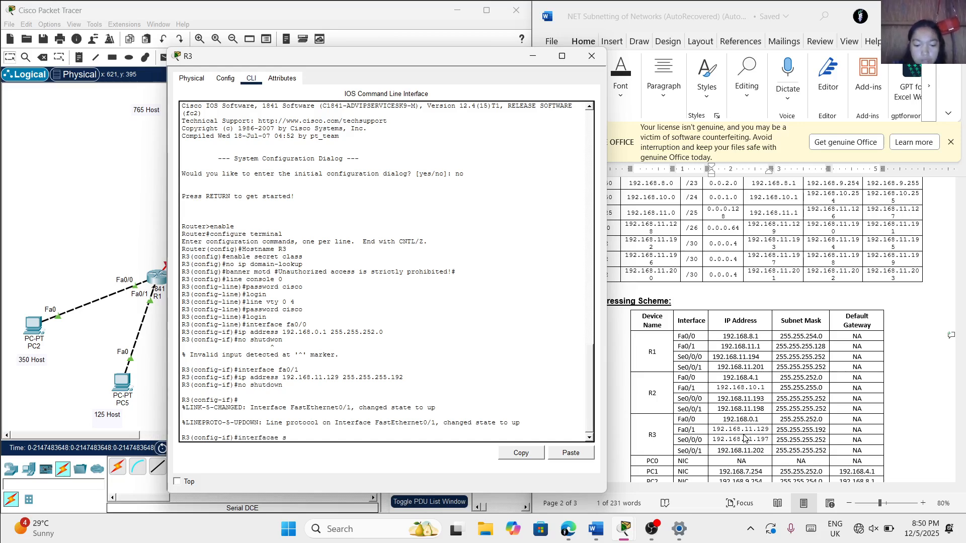
{"action": "type", "text": "e0/0/0"}
{"action": "key", "text": "Return"}
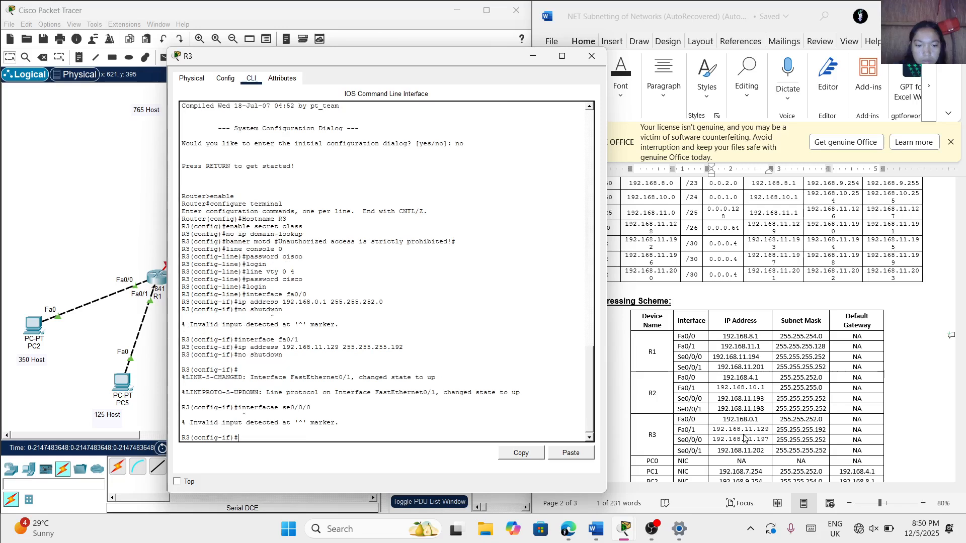
Enter interface configuration mode for R3's Se0/0/0 serial interface
{"action": "type", "text": "ip"}
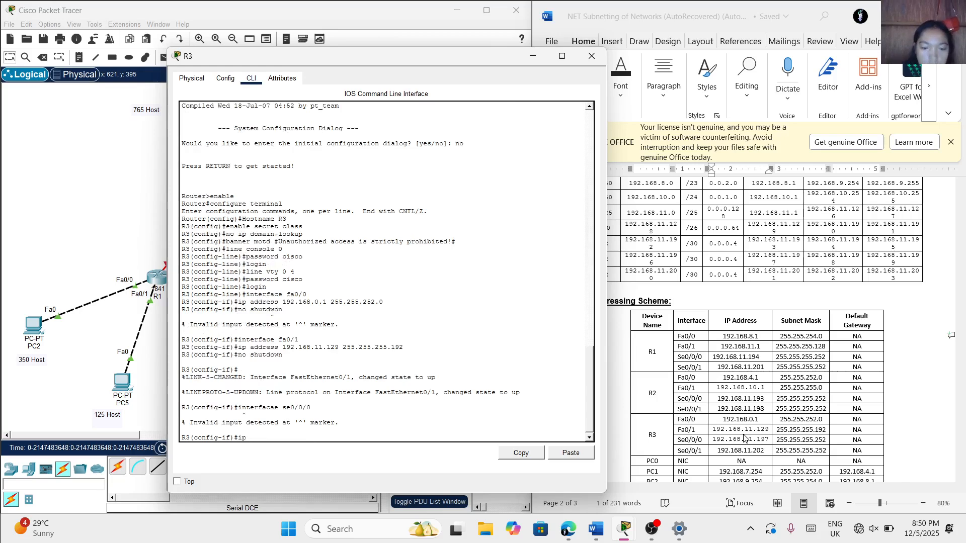
{"action": "type", "text": " nte"}
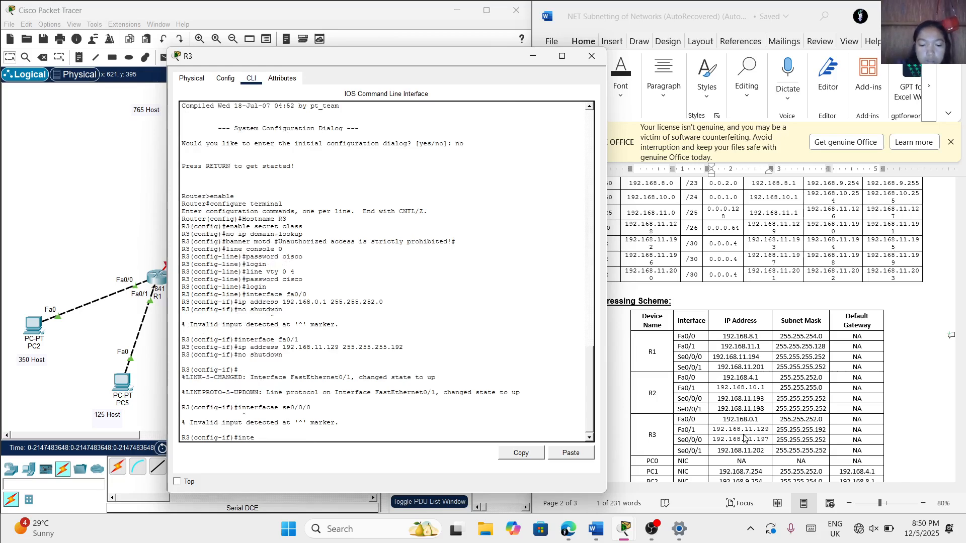
{"action": "type", "text": "rface"}
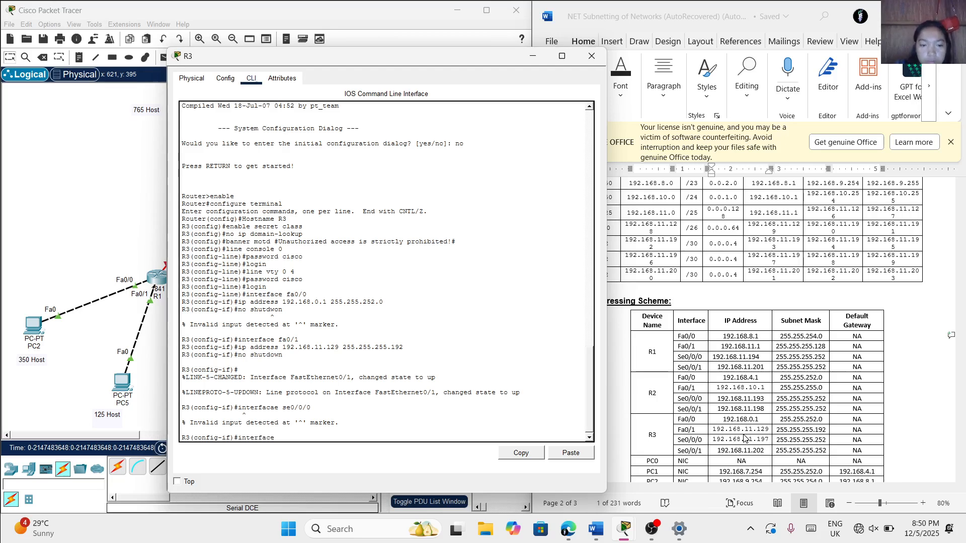
{"action": "type", "text": " se0/0/0"}
{"action": "key", "text": "Return"}
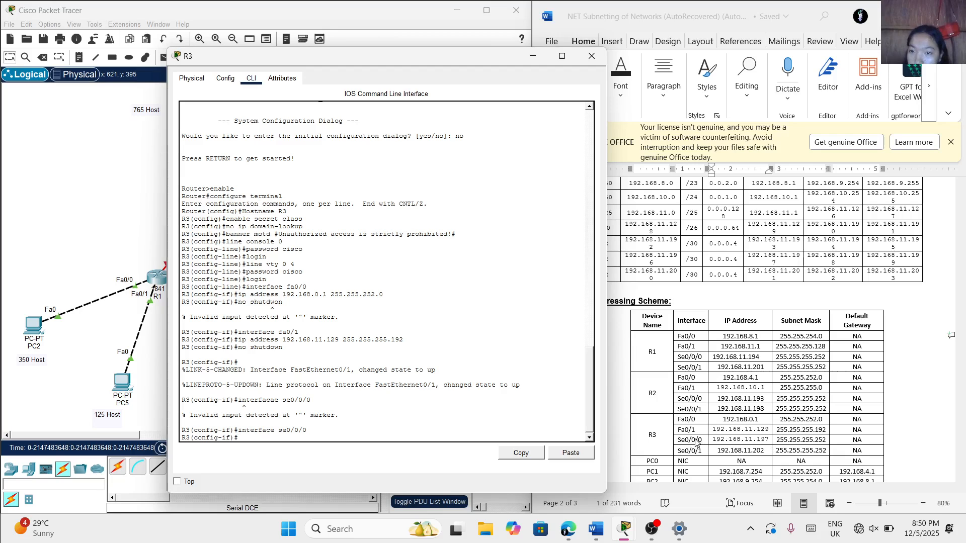
Check R3's serial DCE labels in the Word topology diagram and uncover the addressing scheme table behind the R3 window
{"action": "scroll", "coordinate": [718, 305], "scroll_direction": "up", "scroll_amount": 10}
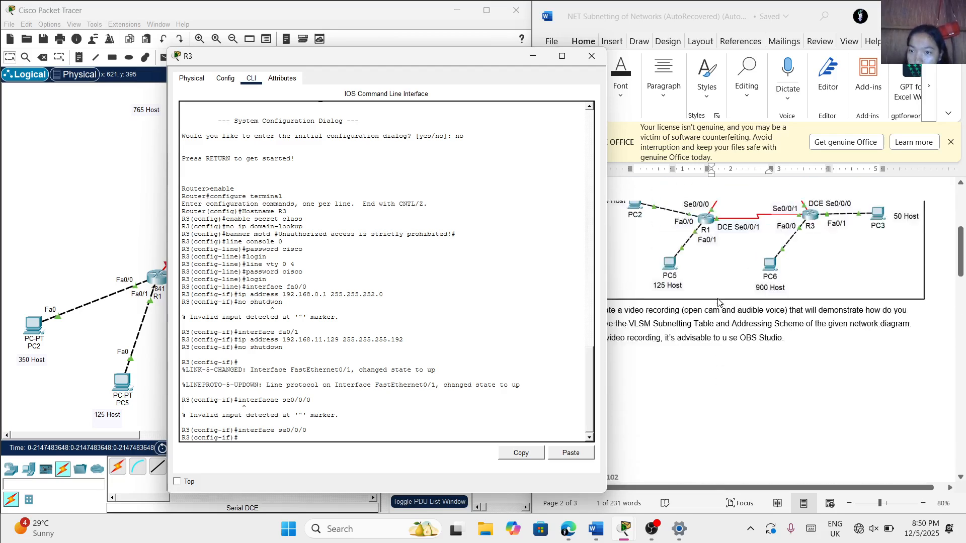
{"action": "scroll", "coordinate": [719, 301], "scroll_direction": "up", "scroll_amount": 3}
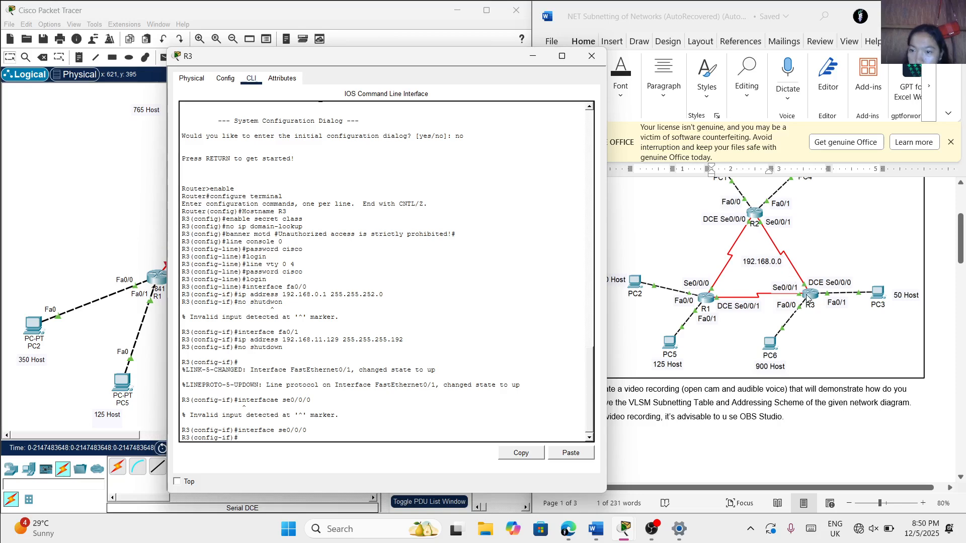
{"action": "scroll", "coordinate": [782, 303], "scroll_direction": "down", "scroll_amount": 5}
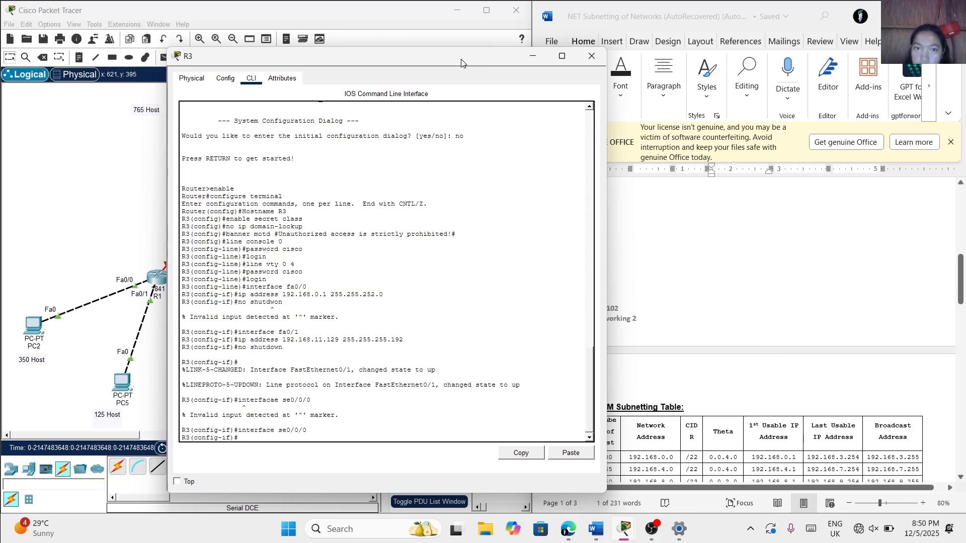
{"action": "left_click_drag", "start_coordinate": [451, 55], "coordinate": [360, 50]}
{"action": "scroll", "coordinate": [701, 247], "scroll_direction": "down", "scroll_amount": 5}
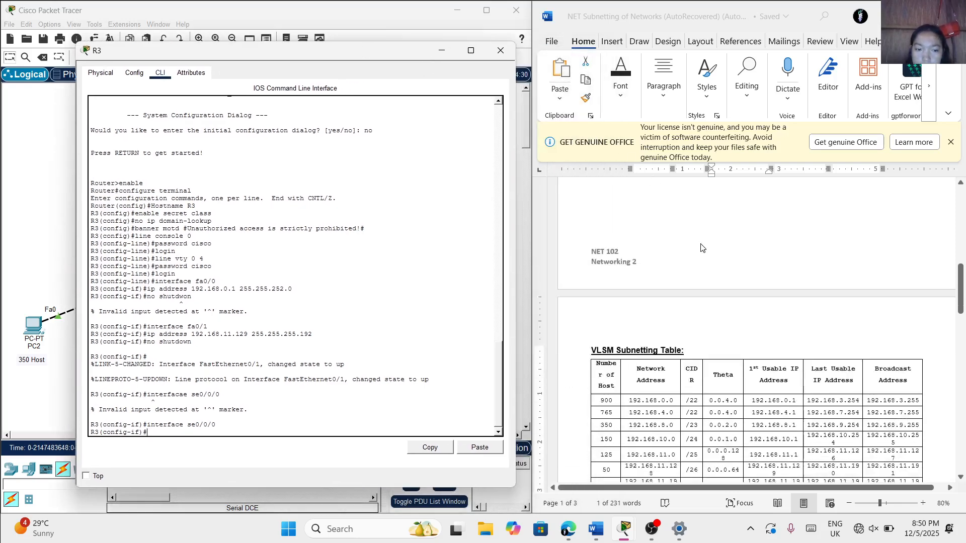
{"action": "scroll", "coordinate": [742, 332], "scroll_direction": "down", "scroll_amount": 4}
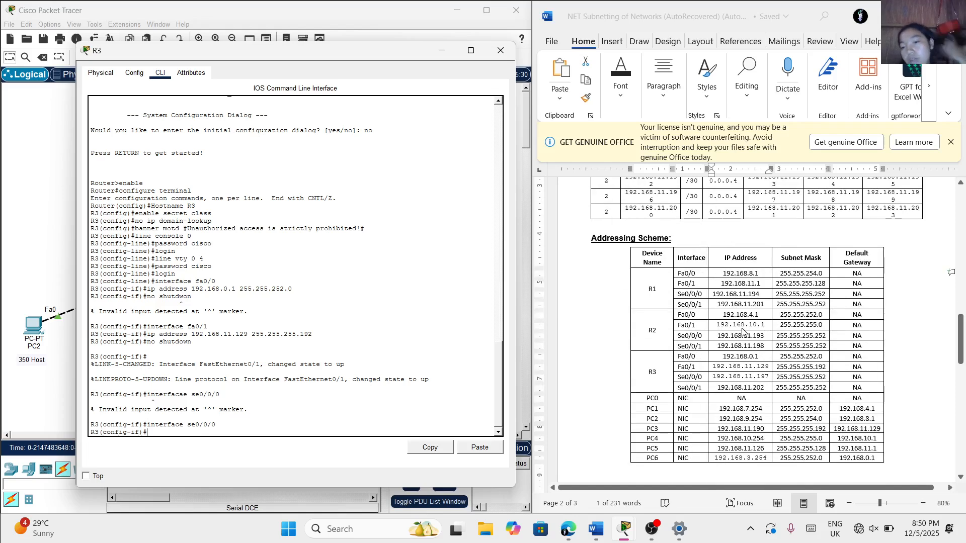
{"action": "scroll", "coordinate": [742, 332], "scroll_direction": "down", "scroll_amount": 1}
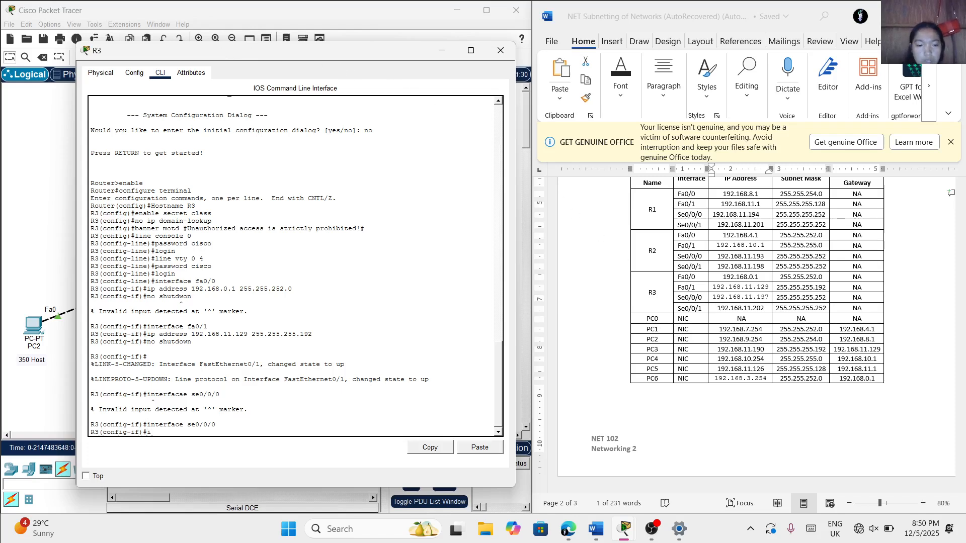
Assign R3's Se0/0/0 interface the IP address 192.168.11.197 with subnet mask 255.255.255.252
{"action": "type", "text": "p addres"}
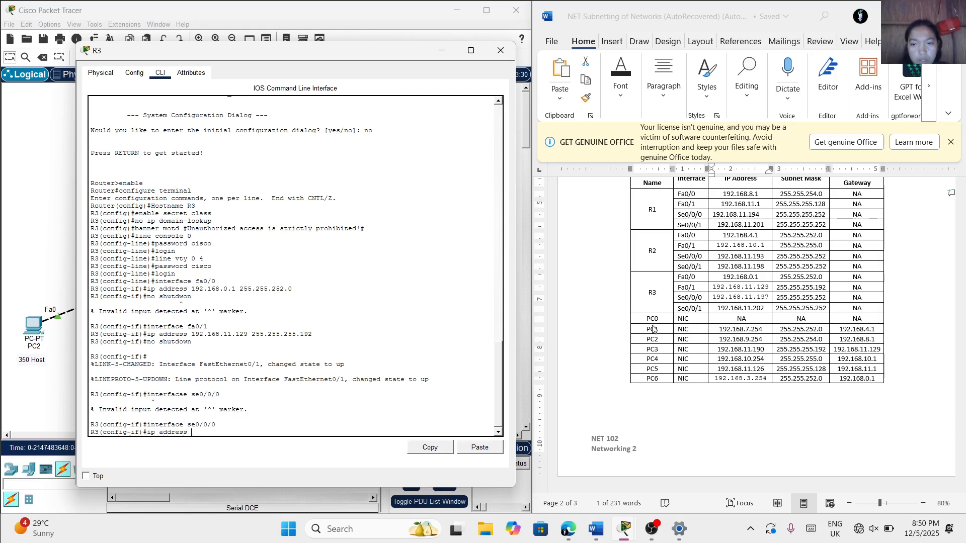
{"action": "type", "text": "s "}
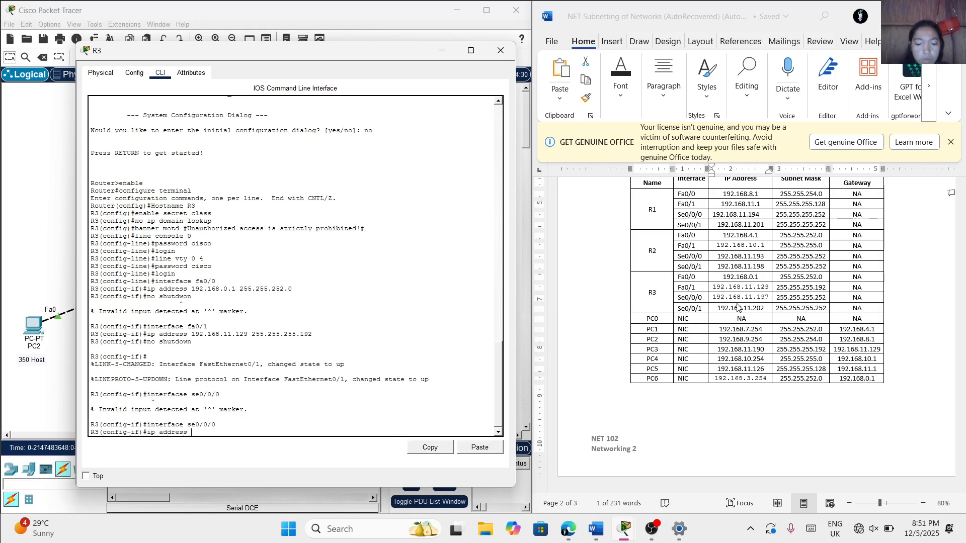
{"action": "type", "text": "192.168"}
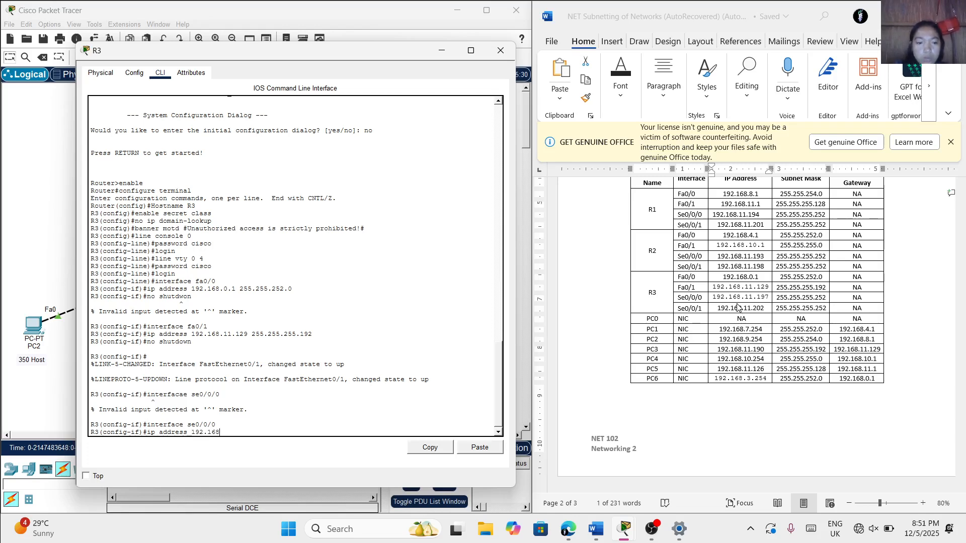
{"action": "type", "text": ".1"}
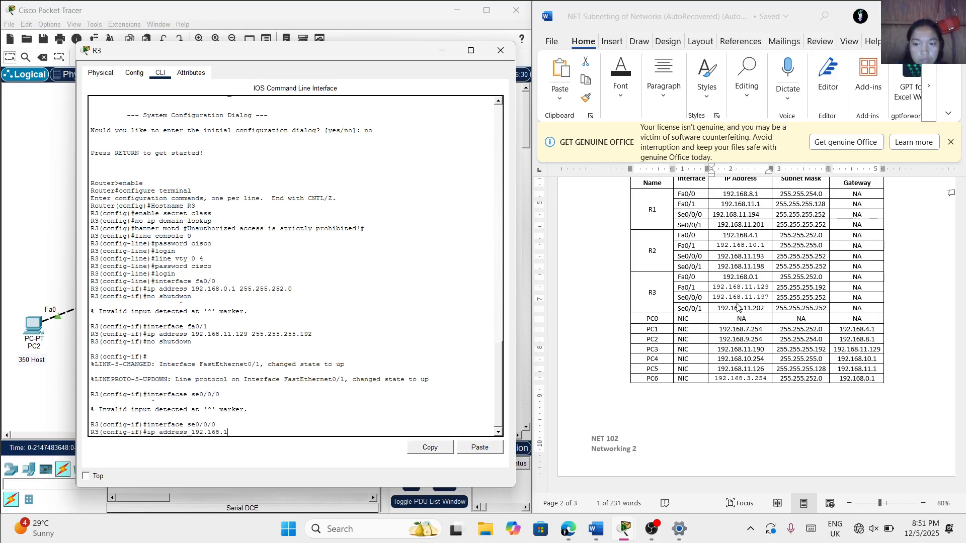
{"action": "type", "text": "1.197"}
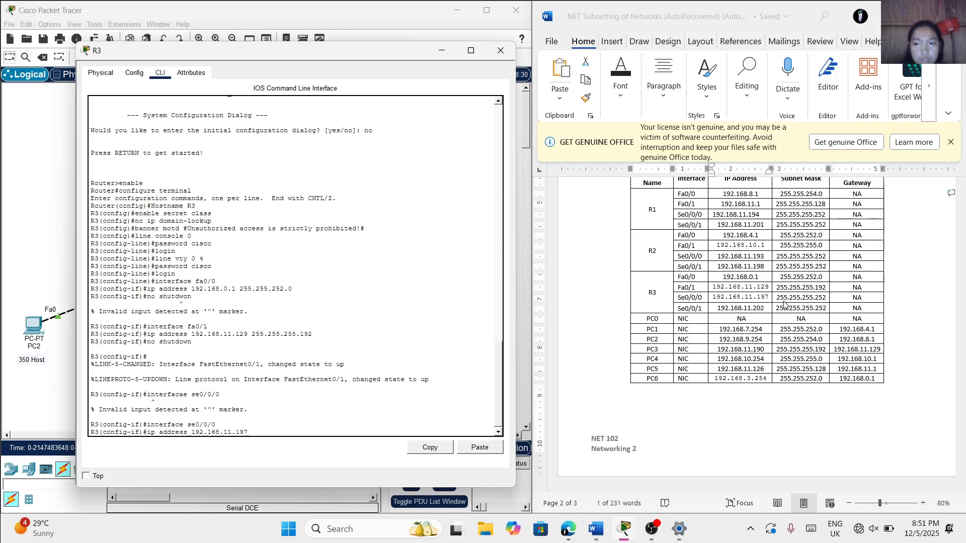
{"action": "type", "text": " 255"}
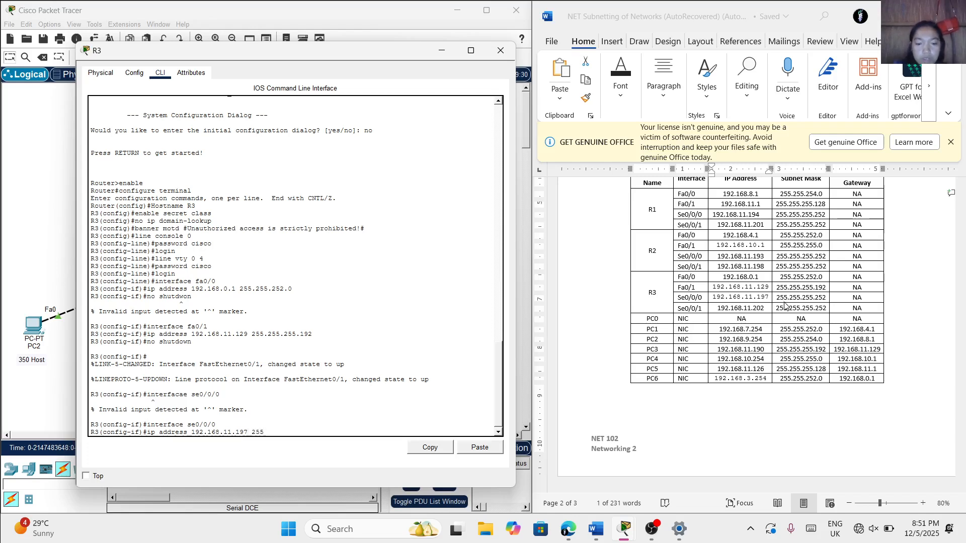
{"action": "type", "text": ".255.25"}
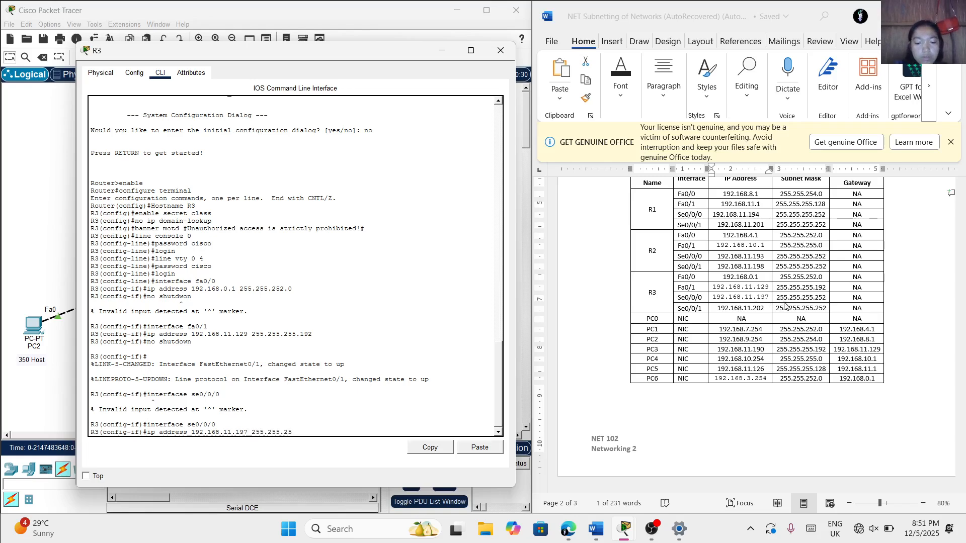
{"action": "type", "text": "5.252"}
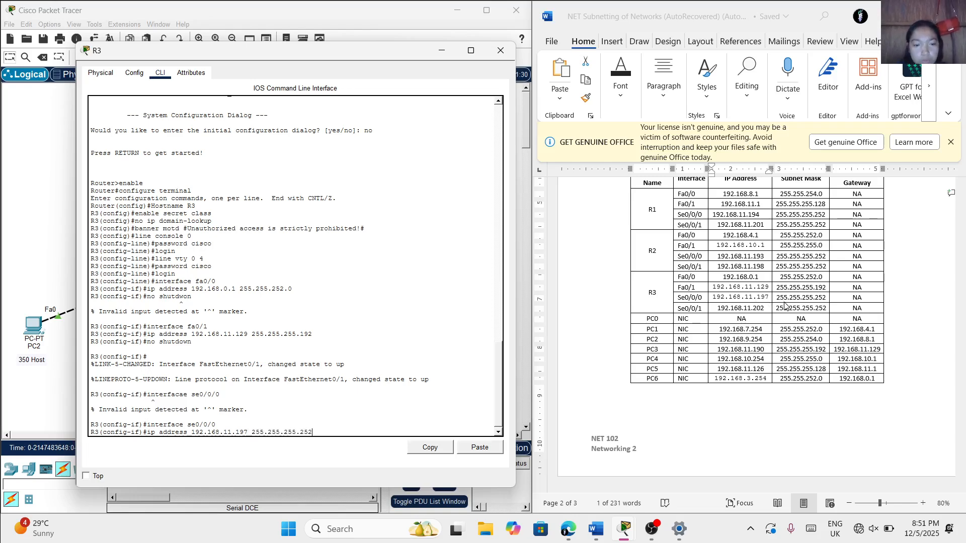
{"action": "key", "text": "Return"}
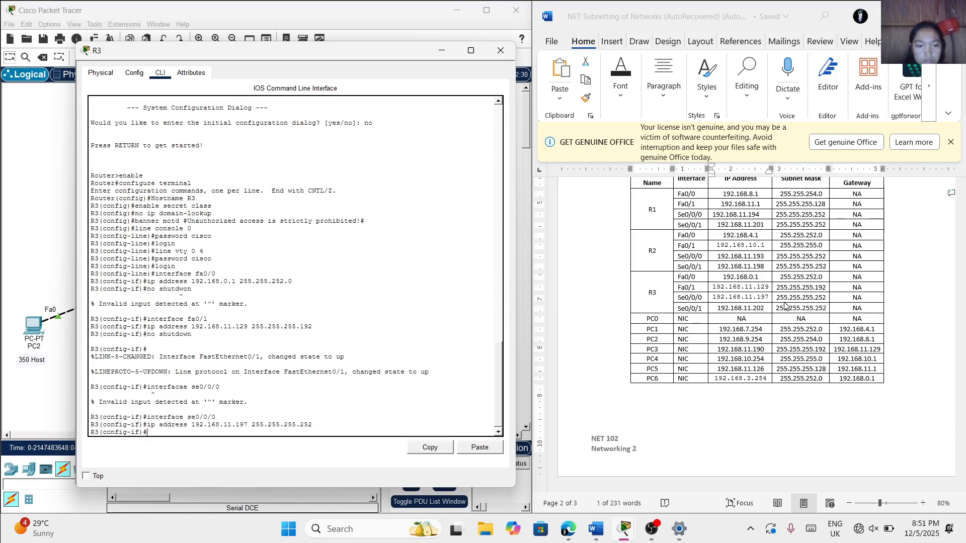
Try to set R3's Se0/0/0 clock rate to 9600 with the one-word command clockrate
{"action": "type", "text": "cla"}
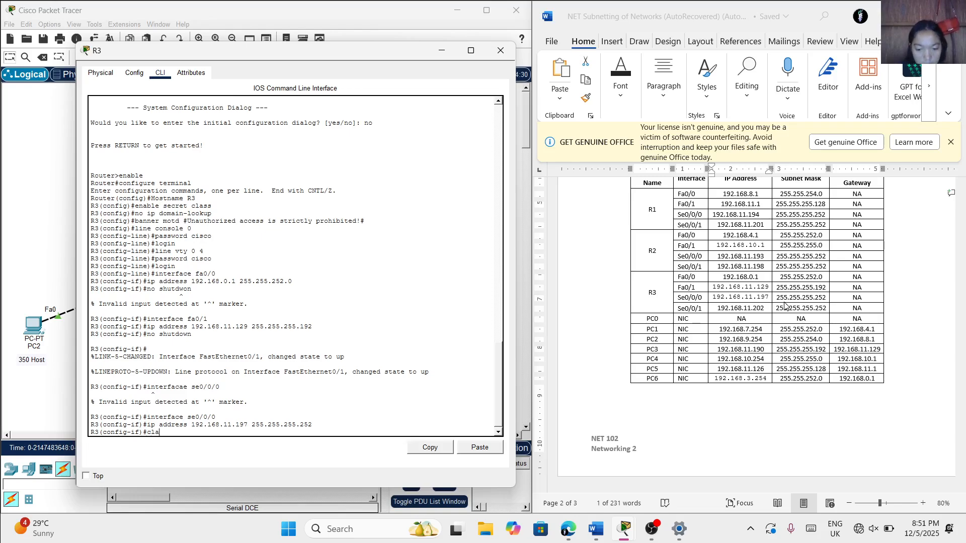
{"action": "type", "text": "ckrate"}
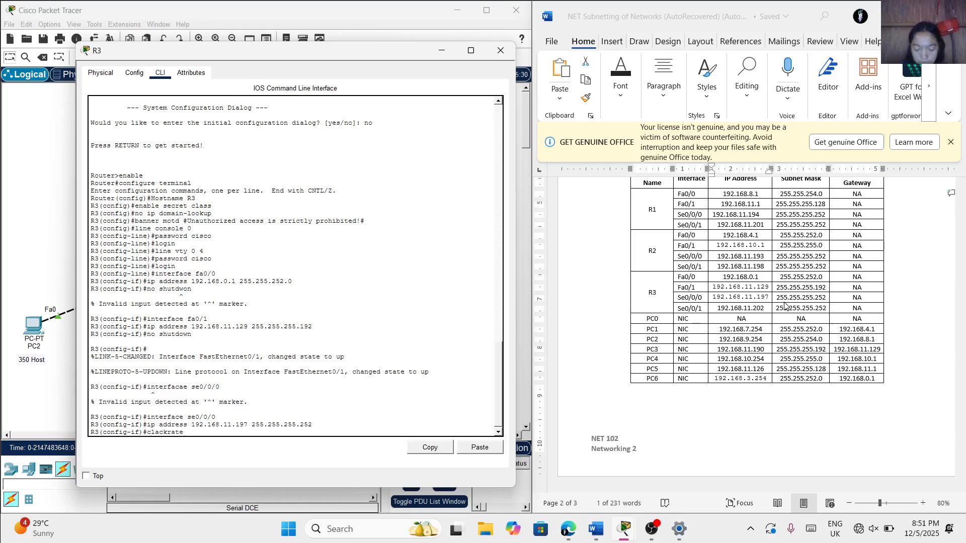
{"action": "key", "text": "BackSpace"}
{"action": "key", "text": "BackSpace"}
{"action": "key", "text": "BackSpace"}
{"action": "key", "text": "BackSpace"}
{"action": "key", "text": "BackSpace"}
{"action": "key", "text": "BackSpace"}
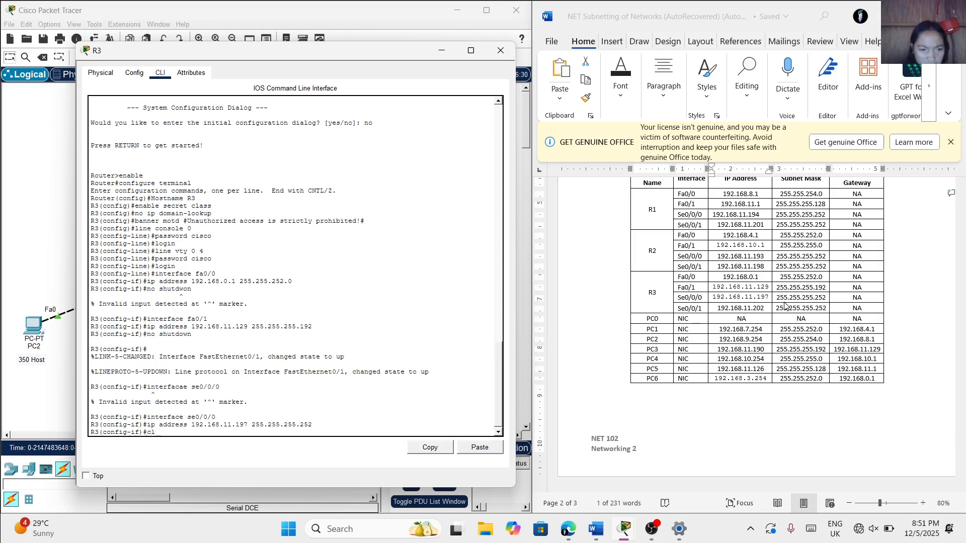
{"action": "type", "text": "ock"}
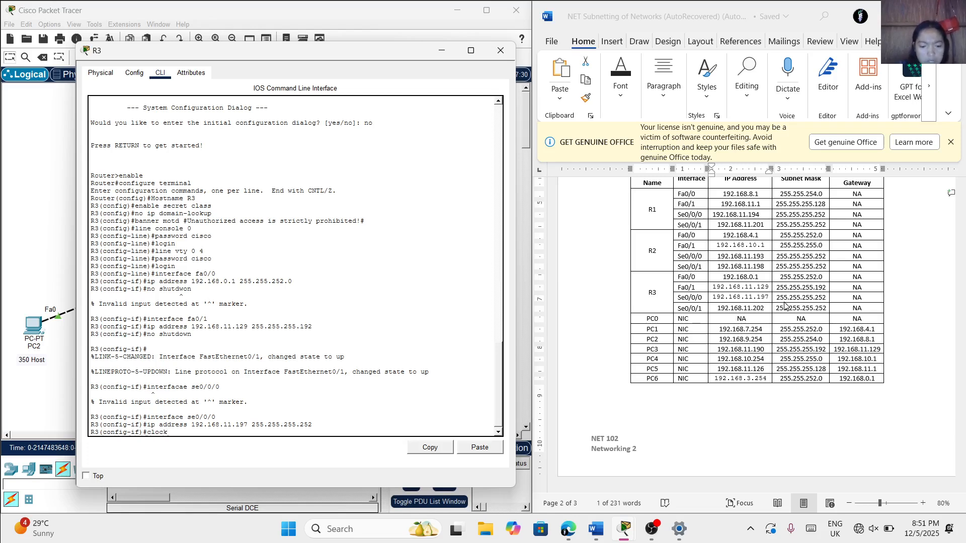
{"action": "type", "text": "rate 9"}
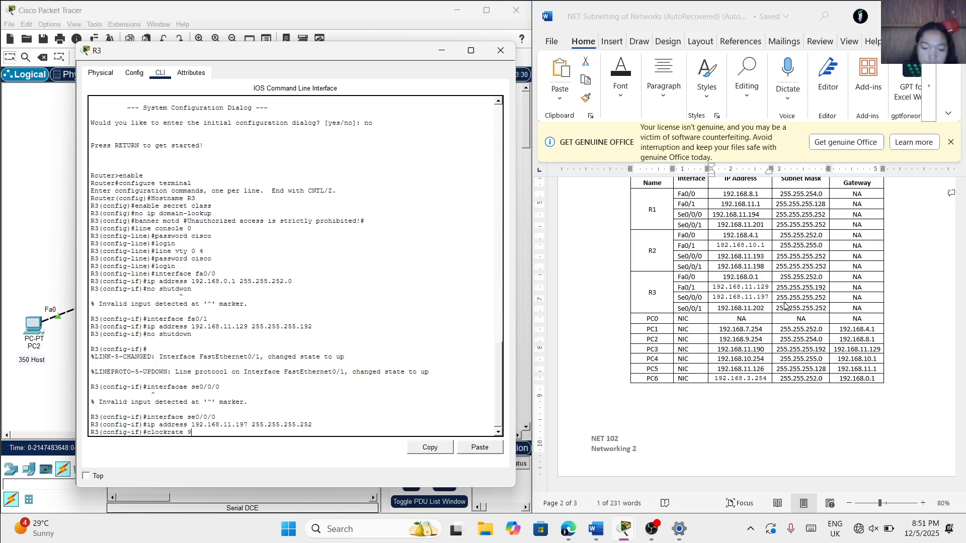
{"action": "type", "text": "600"}
{"action": "key", "text": "Return"}
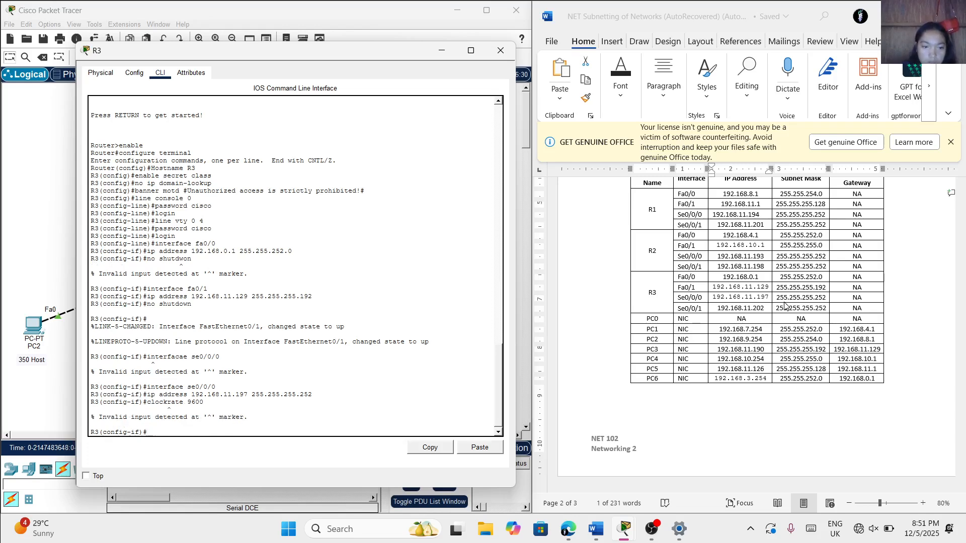
Set the clock rate of R3's Se0/0/0 interface to 9600 with the clock rate command
{"action": "type", "text": "clock"}
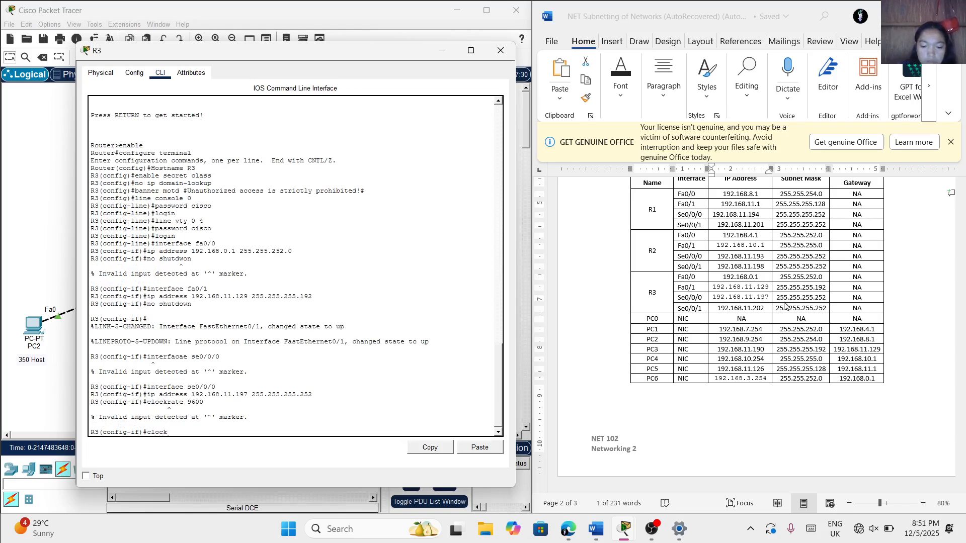
{"action": "type", "text": " rate 9"}
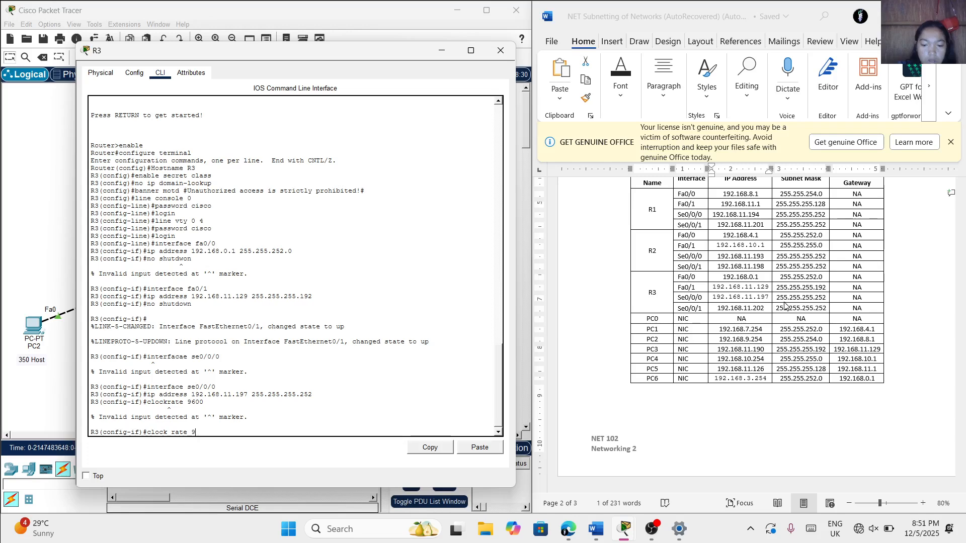
{"action": "type", "text": "600"}
{"action": "key", "text": "Return"}
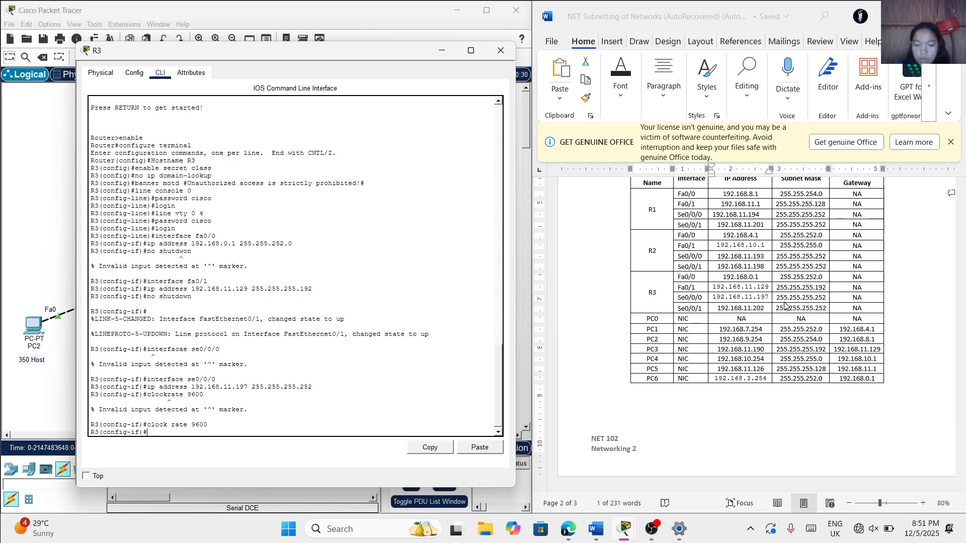
Bring up R3's Se0/0/0 interface with no shutdown and return to the interface configuration prompt
{"action": "type", "text": "no shut"}
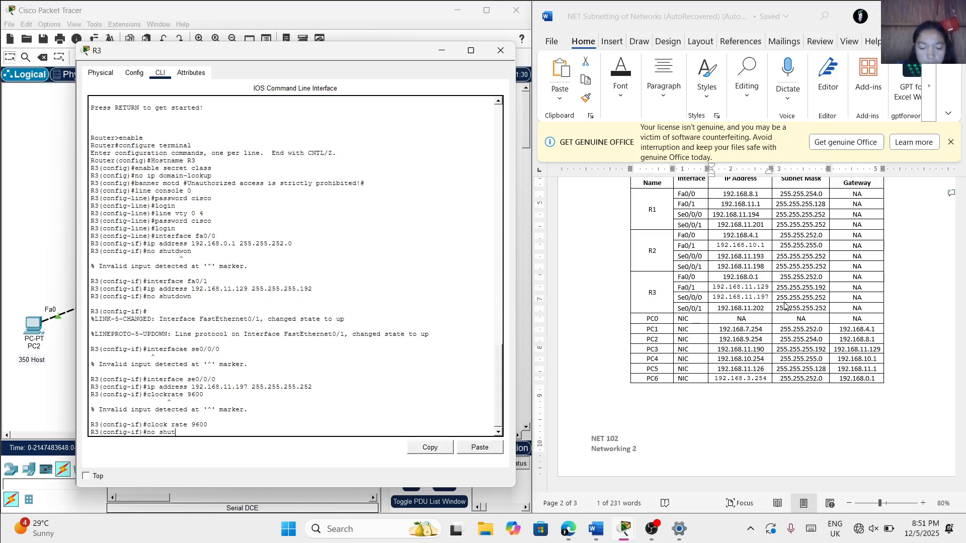
{"action": "type", "text": "d"}
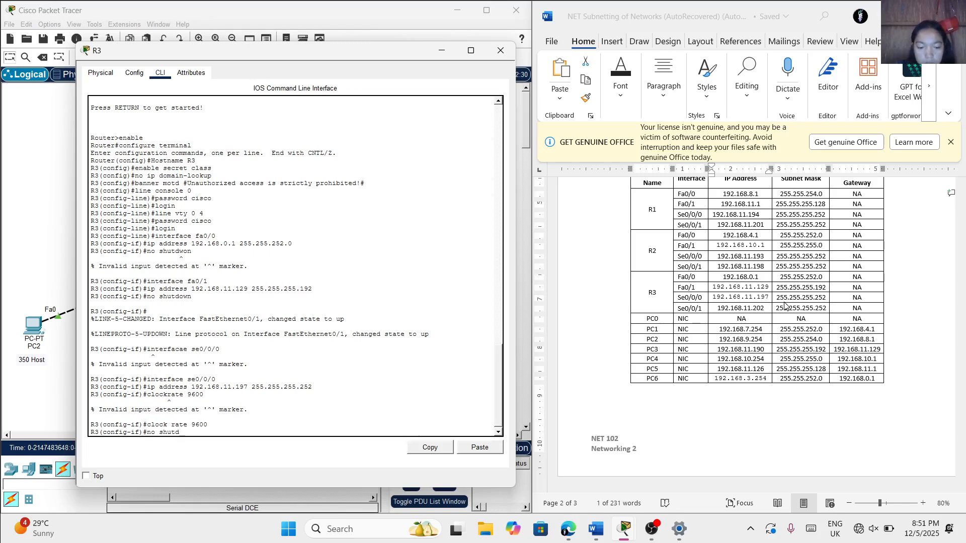
{"action": "type", "text": "own"}
{"action": "key", "text": "Return"}
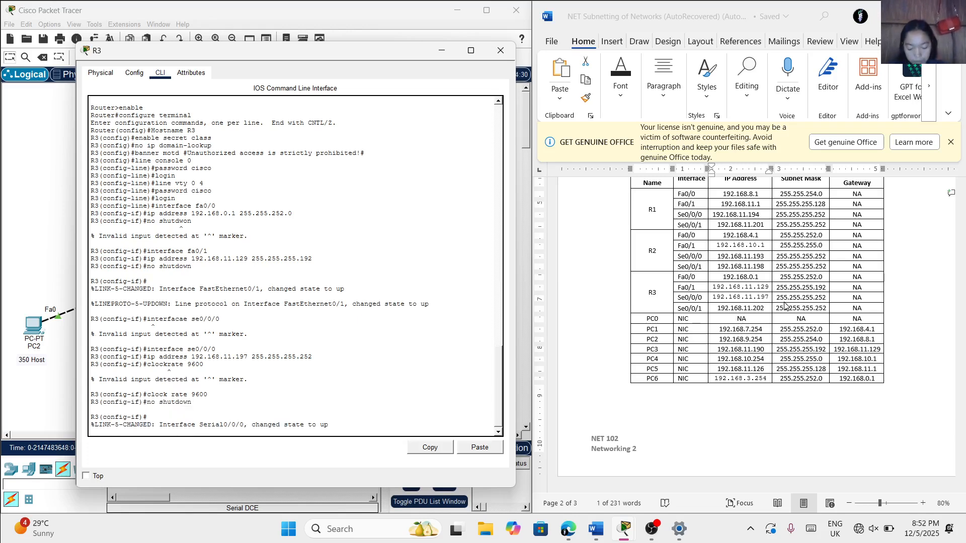
{"action": "key", "text": "Return"}
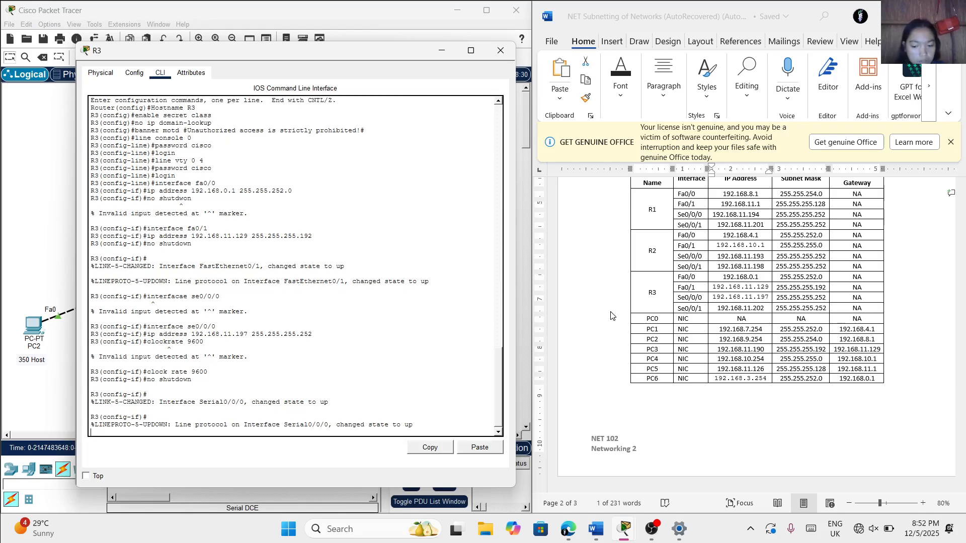
Enter configuration mode for the Se0/0/1 interface on R3
{"action": "key", "text": "Return"}
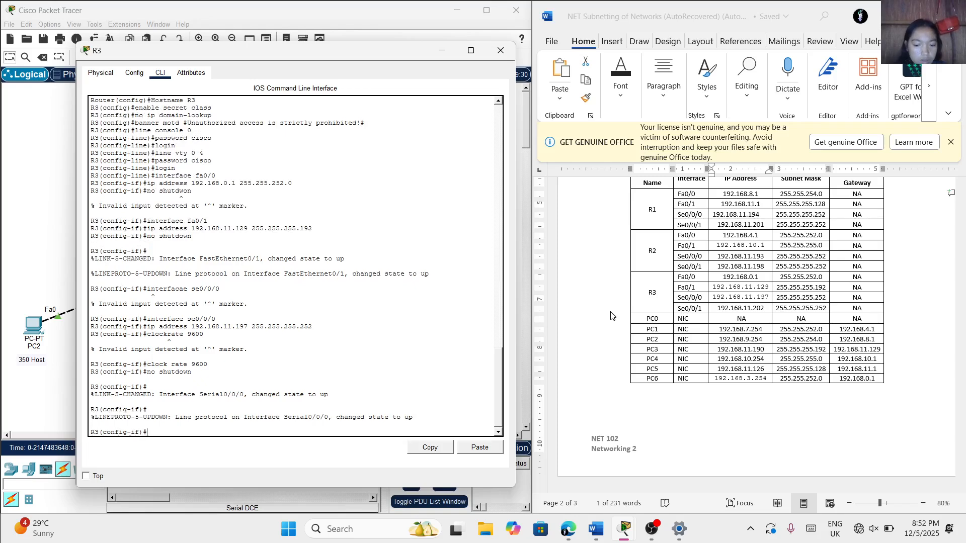
{"action": "type", "text": "inter"}
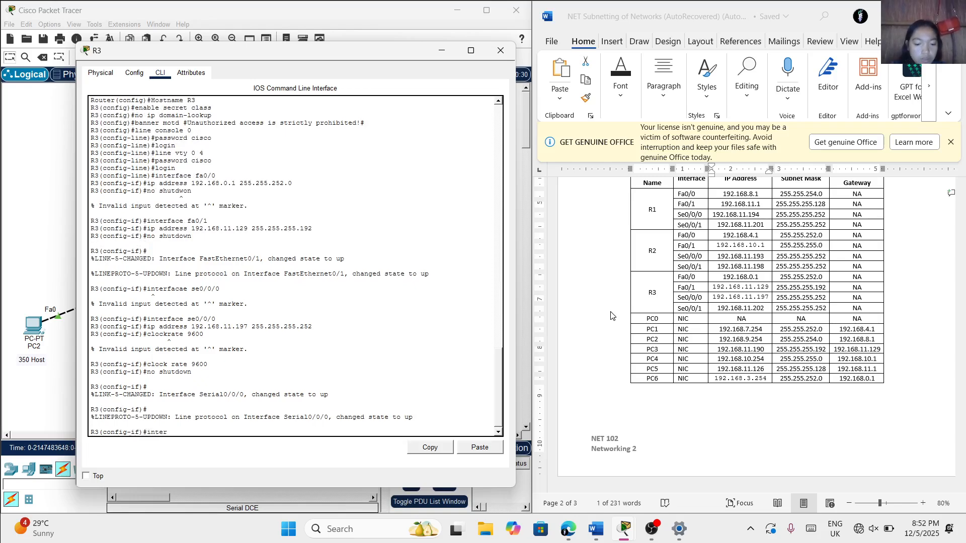
{"action": "type", "text": "face"}
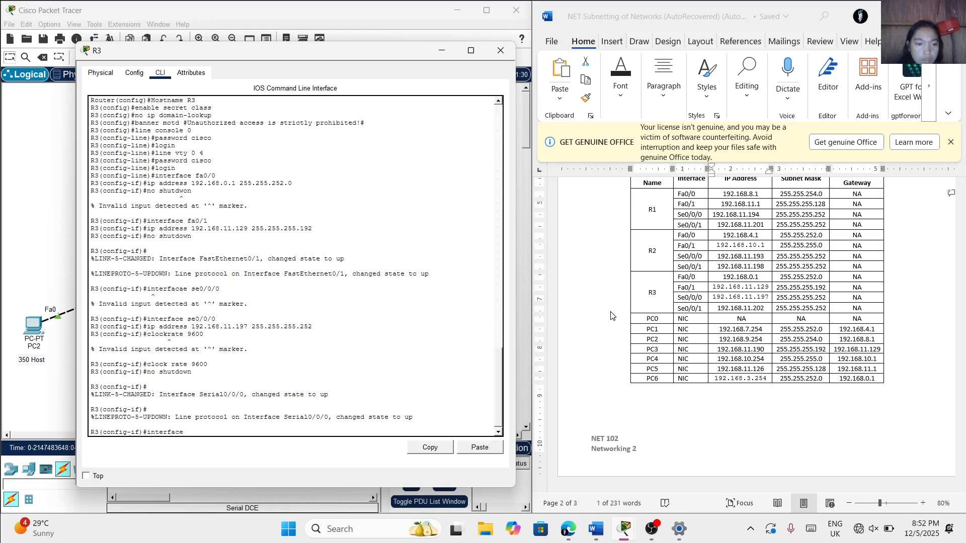
{"action": "type", "text": " se0"}
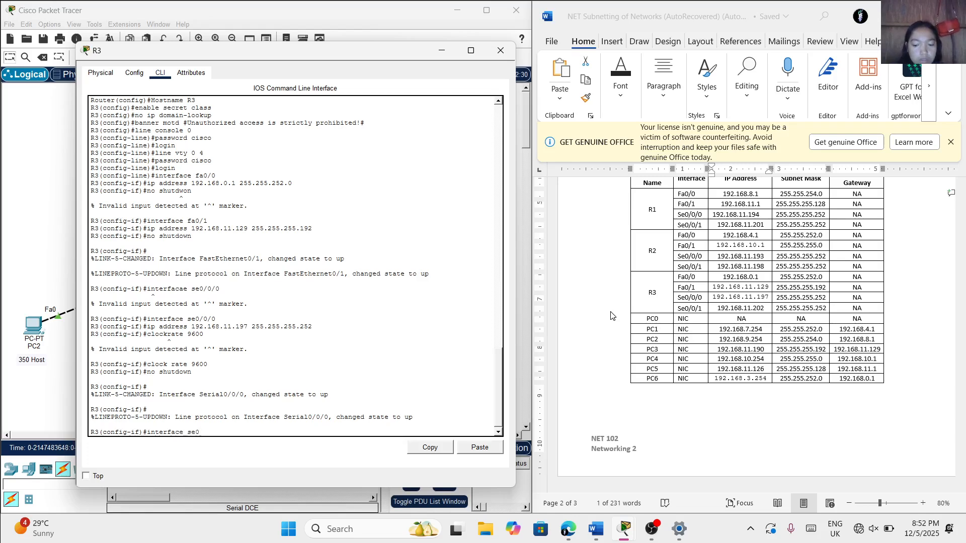
{"action": "type", "text": "/0/"}
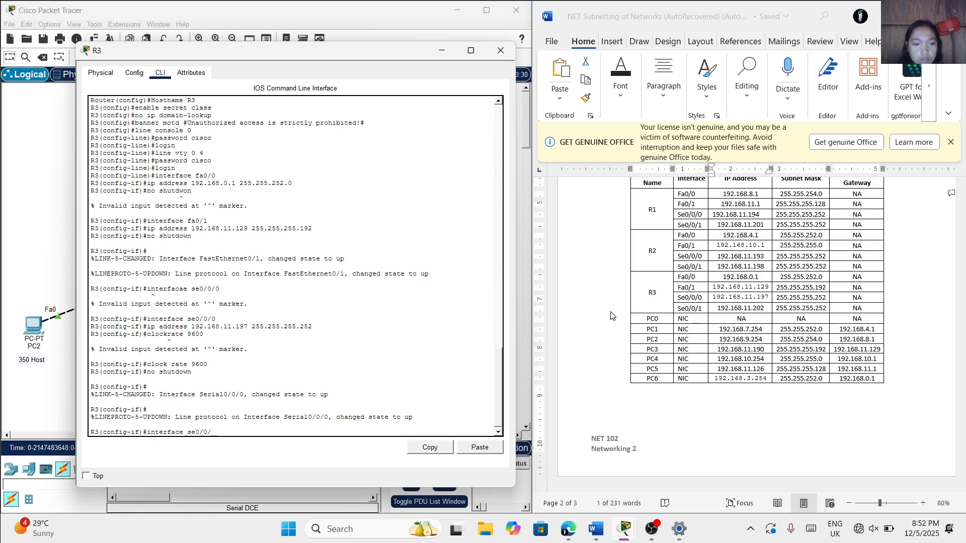
{"action": "type", "text": "1"}
{"action": "key", "text": "Return"}
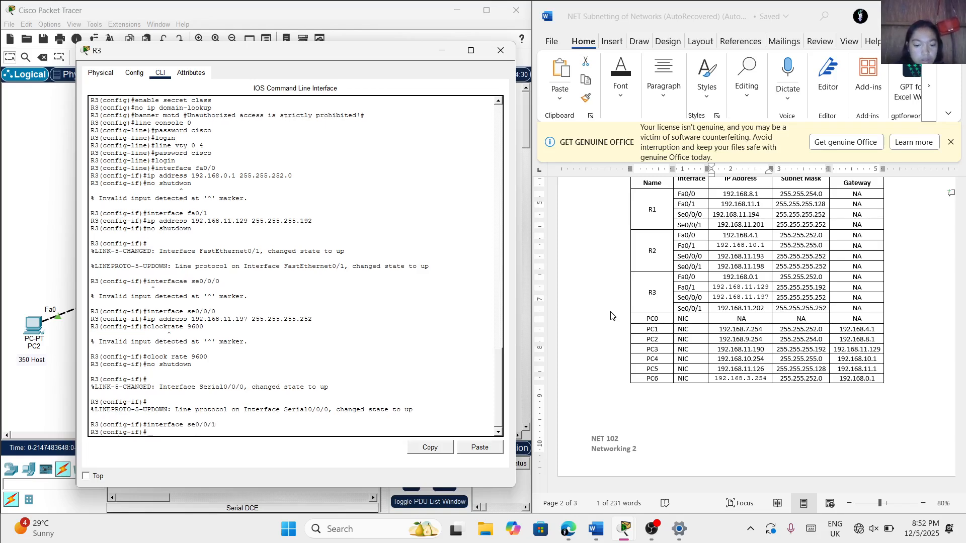
Assign R3's Se0/0/1 interface the IP address 192.168.11.202 with subnet mask 255.255.255.252
{"action": "type", "text": "ip address "}
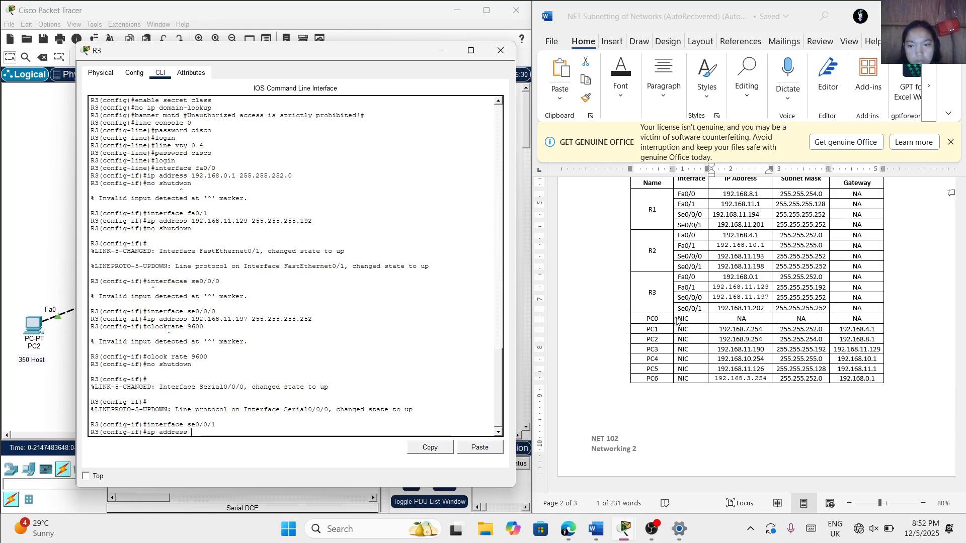
{"action": "type", "text": "192"}
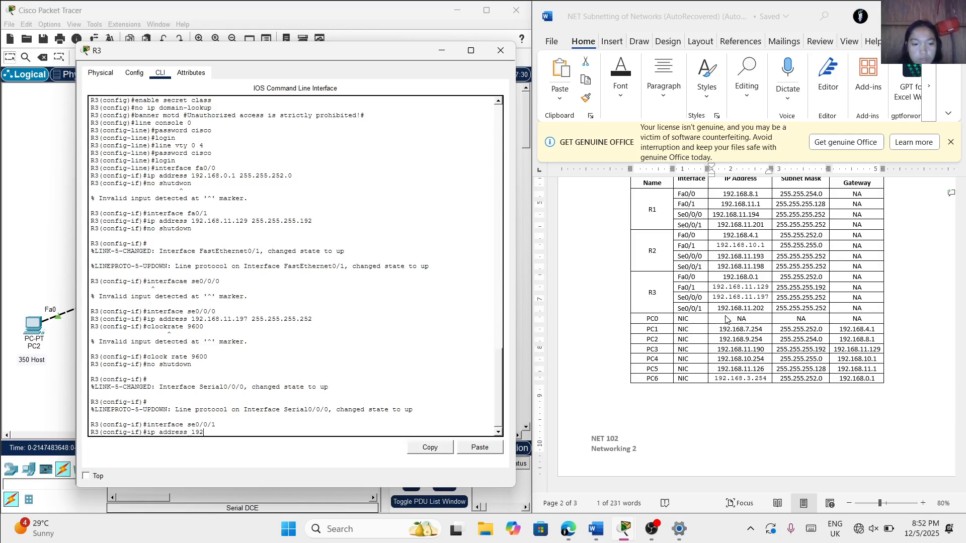
{"action": "type", "text": ".168"}
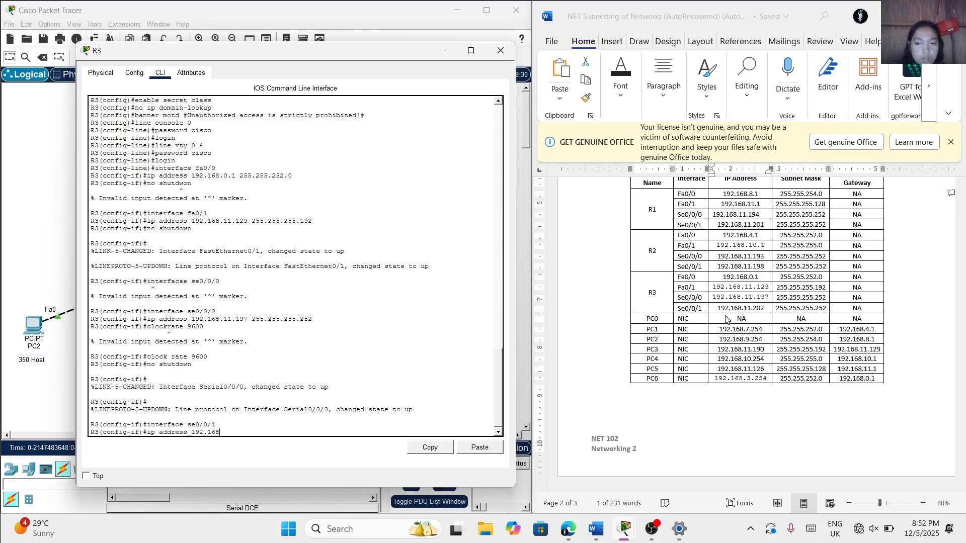
{"action": "type", "text": ".11.202"}
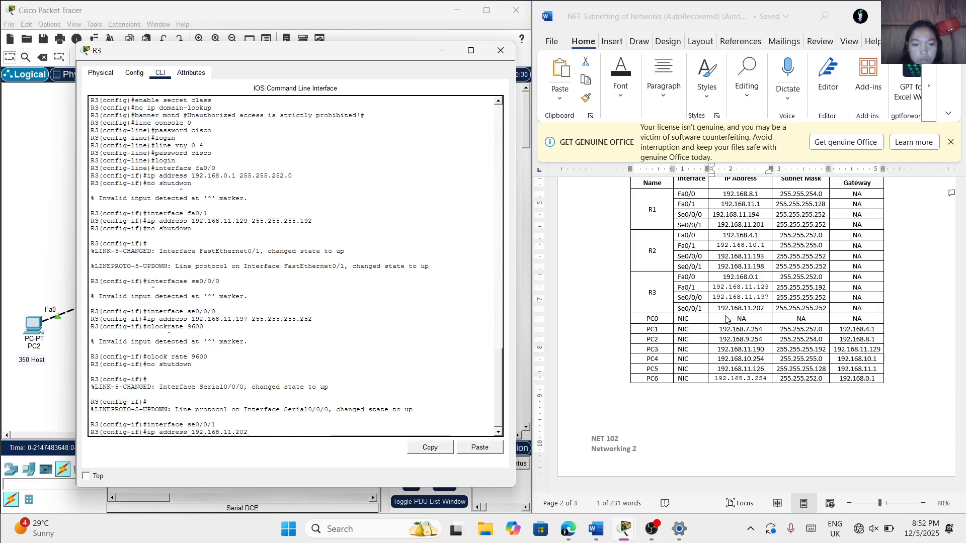
{"action": "type", "text": " 255"}
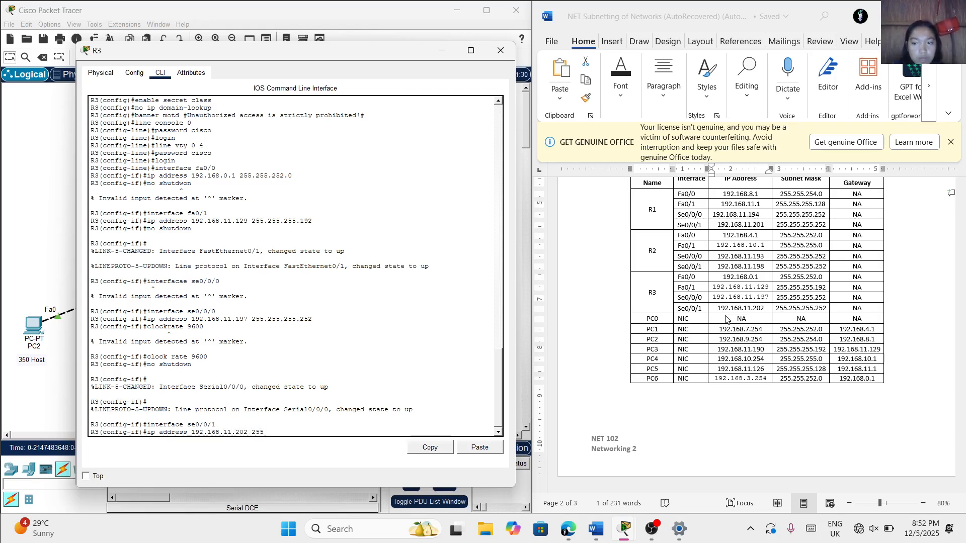
{"action": "type", "text": ".2"}
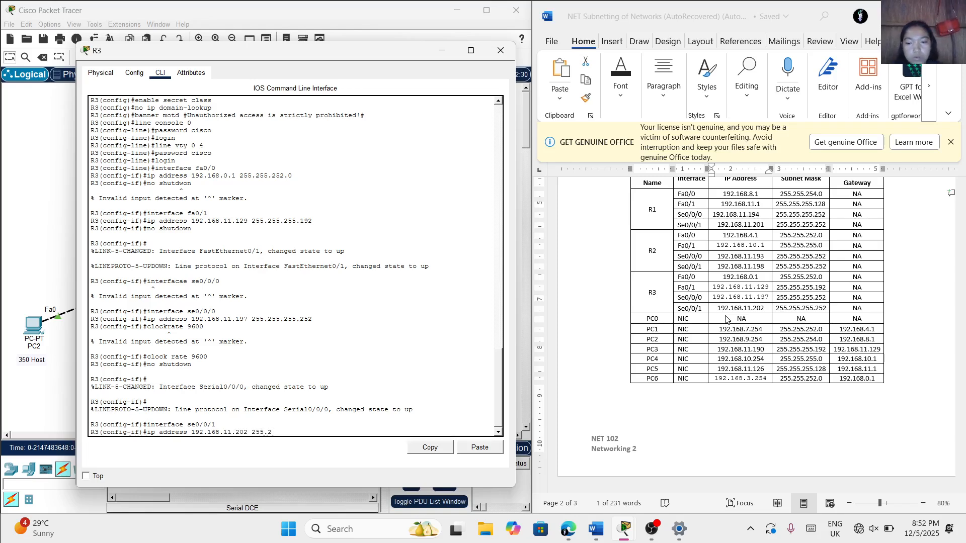
{"action": "type", "text": "55.255."}
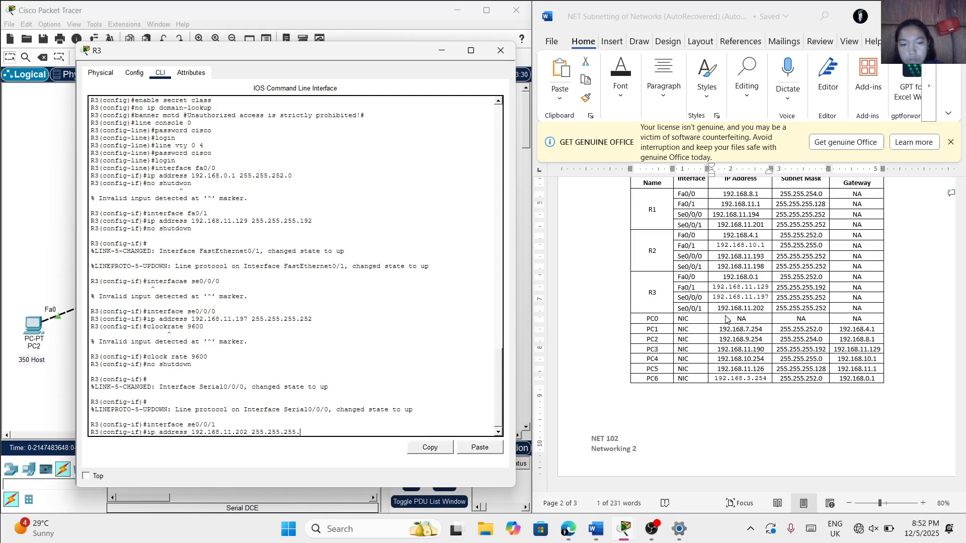
{"action": "type", "text": "252"}
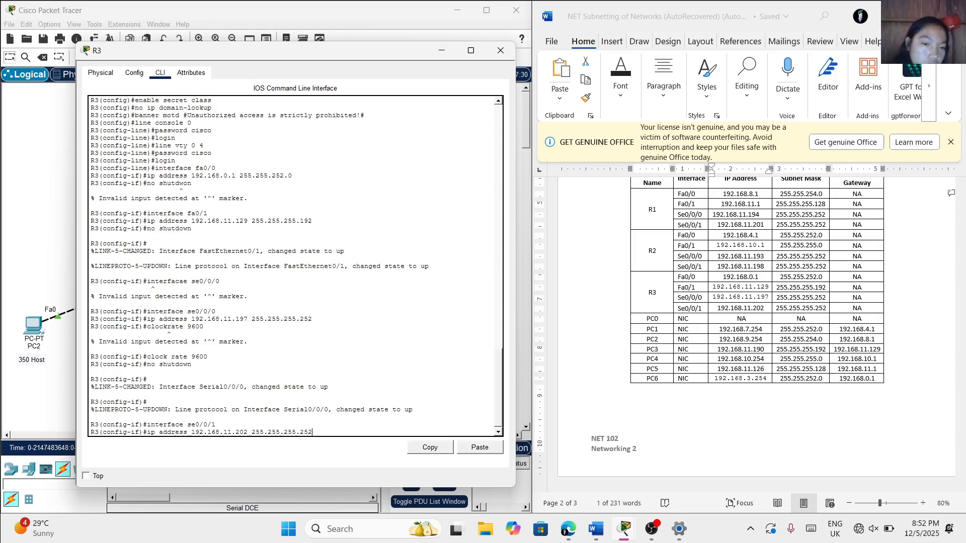
{"action": "scroll", "coordinate": [295, 266], "scroll_direction": "down", "scroll_amount": 1}
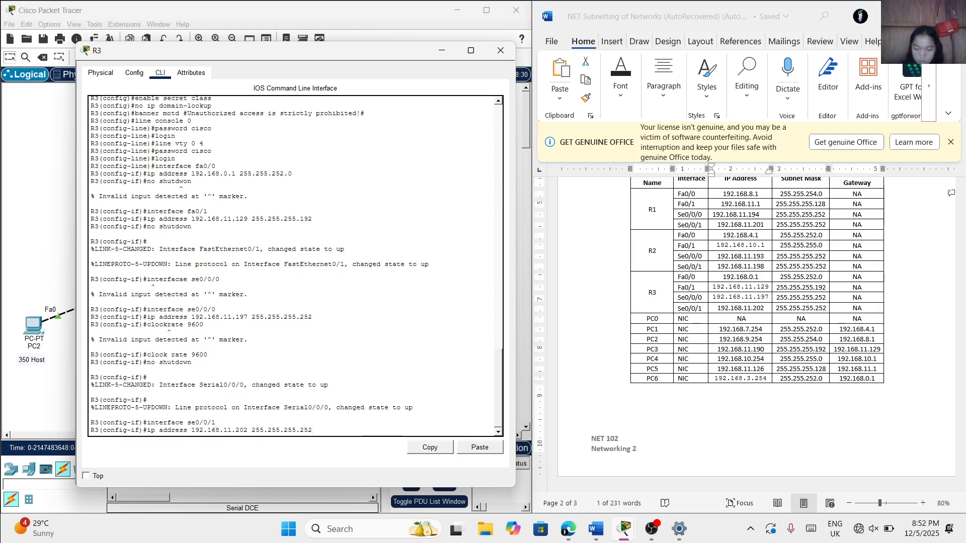
{"action": "key", "text": "Return"}
Bring up R3's Se0/0/1 interface with no shutdown and return to the interface configuration prompt
{"action": "type", "text": "no sh"}
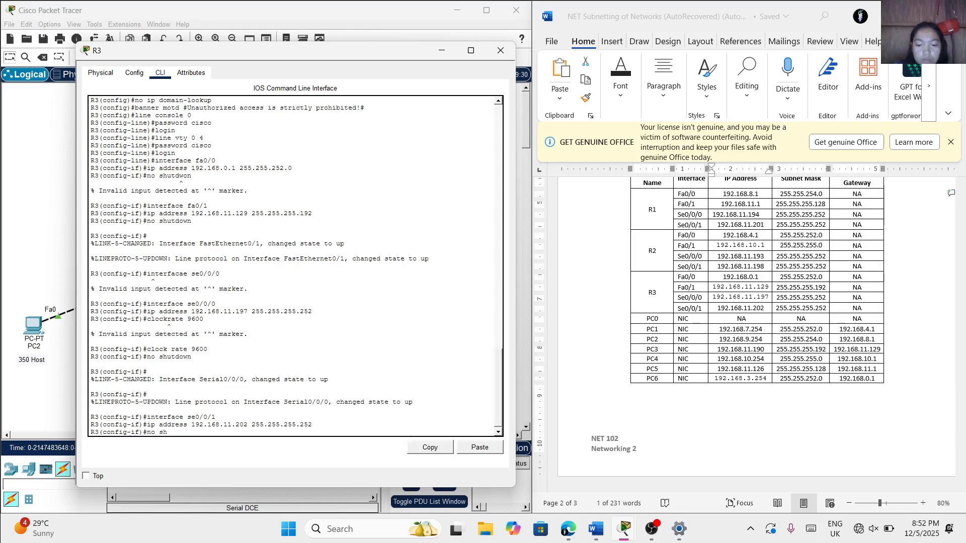
{"action": "type", "text": "utdown"}
{"action": "key", "text": "Return"}
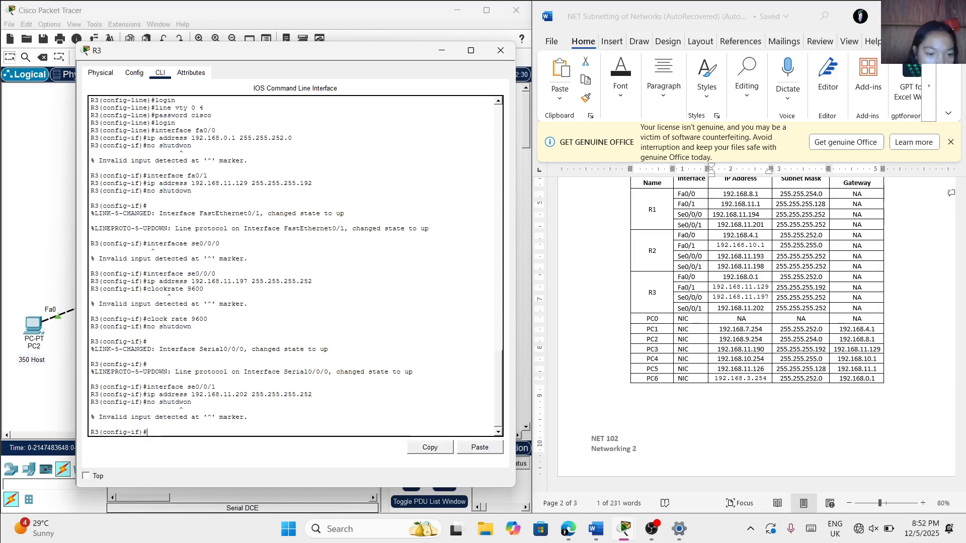
{"action": "type", "text": "no "}
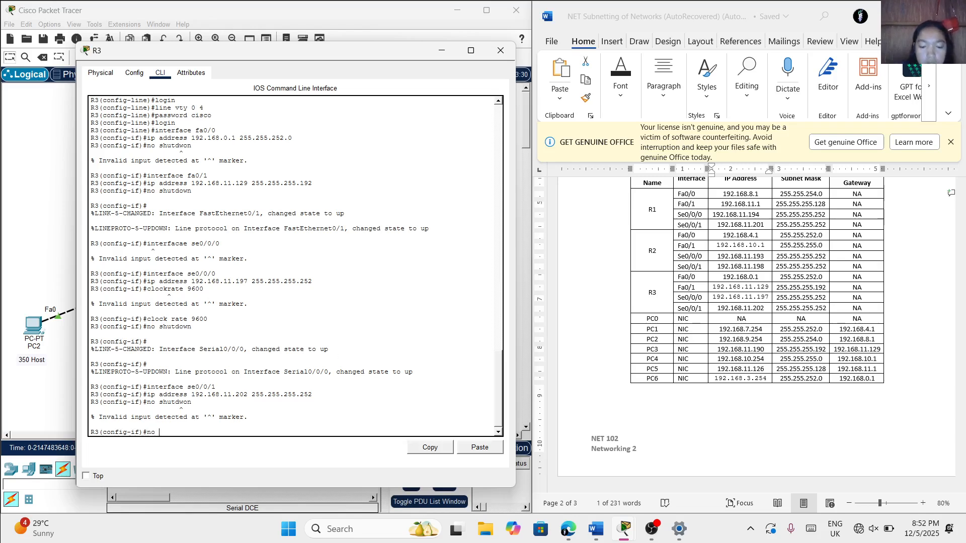
{"action": "type", "text": "shutdown"}
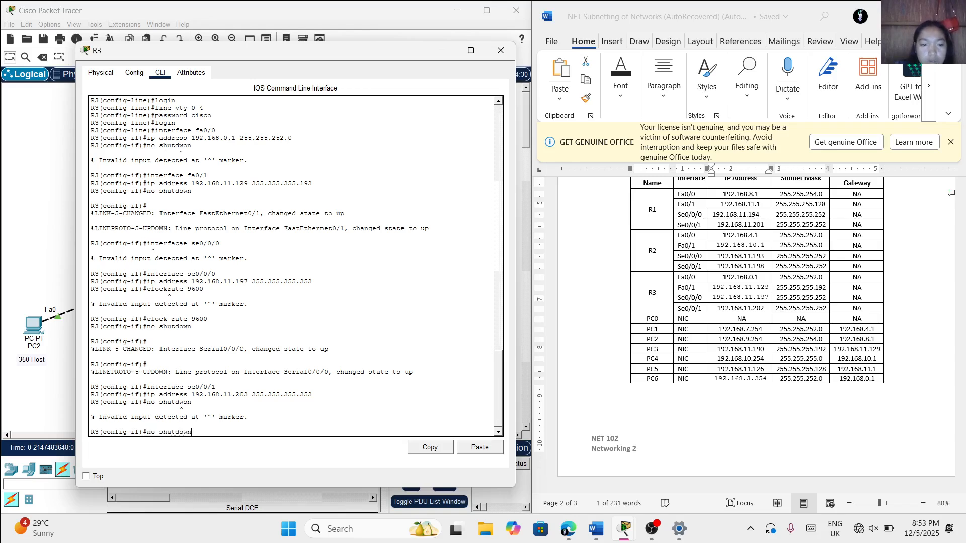
{"action": "key", "text": "Return"}
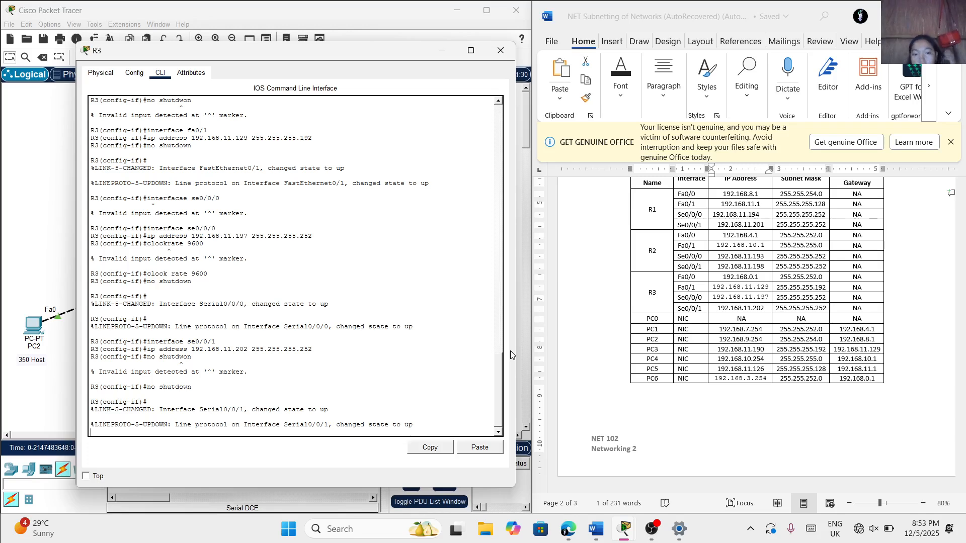
{"action": "key", "text": "Return"}
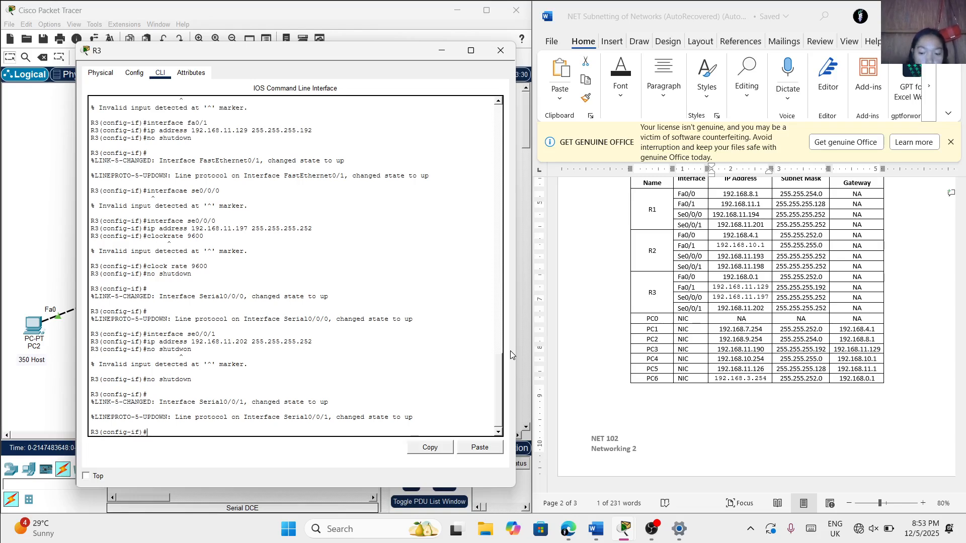
Begin an ip route command on R3 with the destination network 192.168.0.0 from the VLSM subnetting table
{"action": "type", "text": "ip route"}
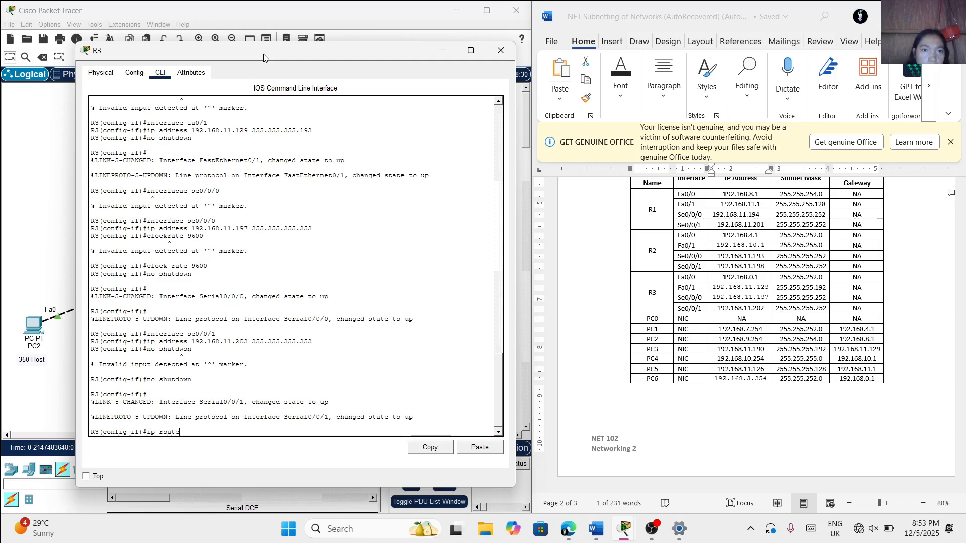
{"action": "mouse_move", "coordinate": [264, 59]}
{"action": "left_mouse_down"}
{"action": "mouse_move", "coordinate": [301, 109]}
{"action": "mouse_move", "coordinate": [657, 45]}
{"action": "mouse_move", "coordinate": [654, 75]}
{"action": "mouse_move", "coordinate": [587, 61]}
{"action": "mouse_move", "coordinate": [250, 54]}
{"action": "left_mouse_up"}
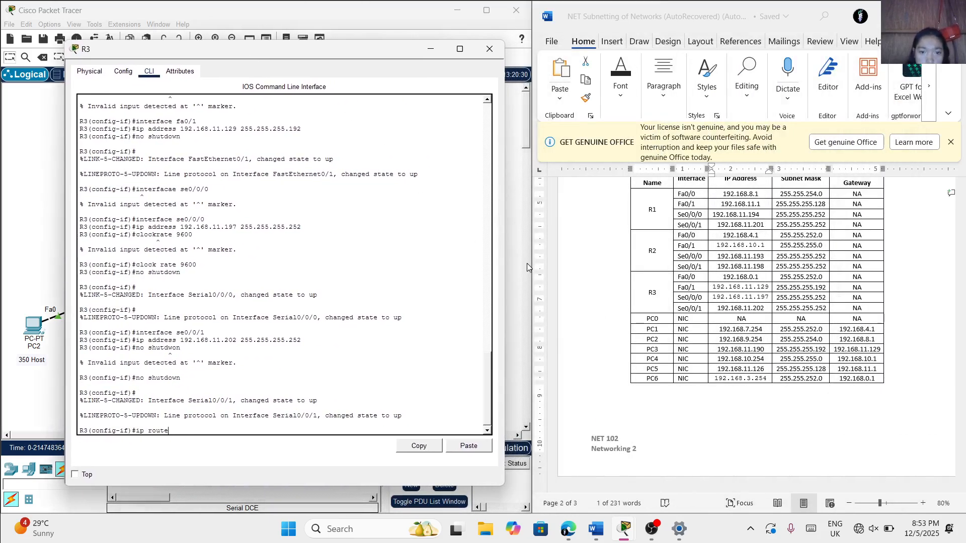
{"action": "scroll", "coordinate": [593, 282], "scroll_direction": "up", "scroll_amount": 5}
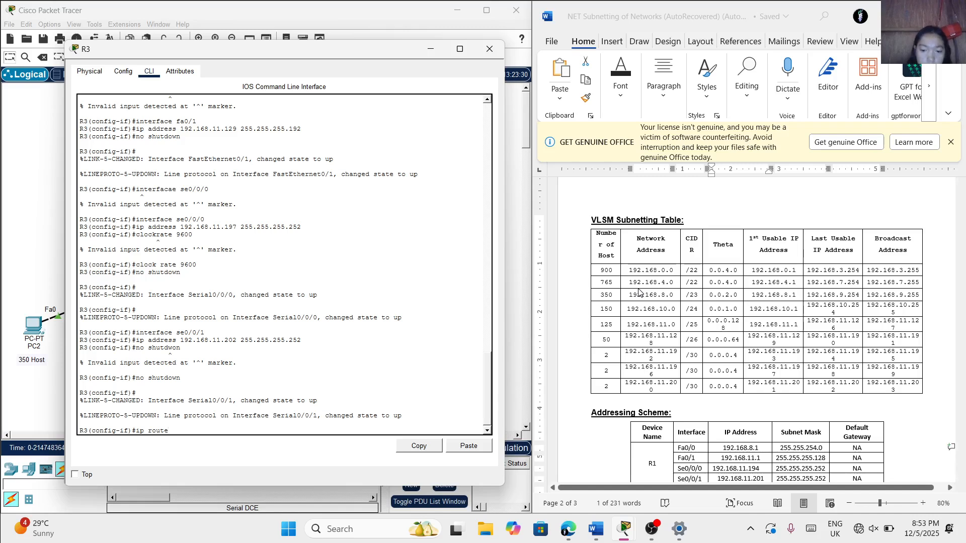
{"action": "type", "text": "192"}
{"action": "key", "text": "BackSpace"}
{"action": "key", "text": "BackSpace"}
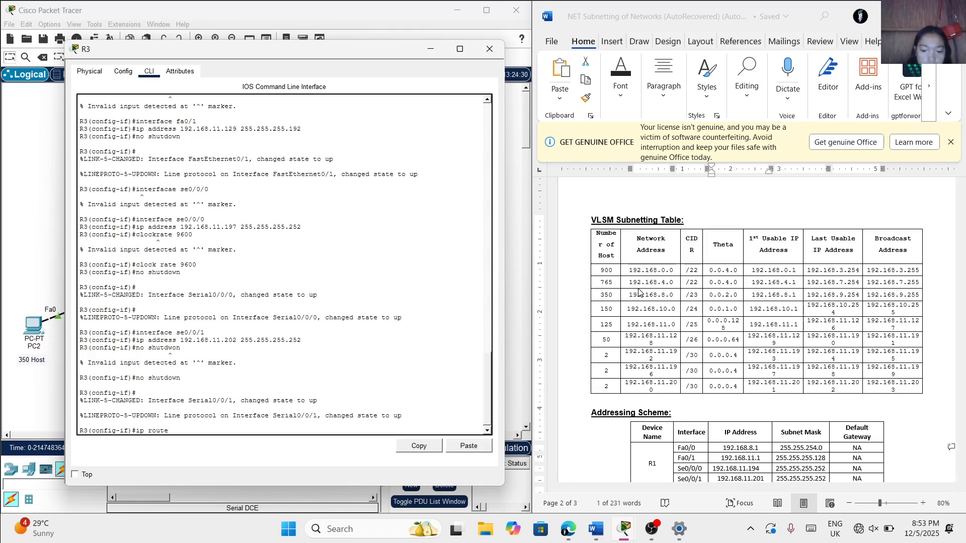
{"action": "type", "text": "192.168"}
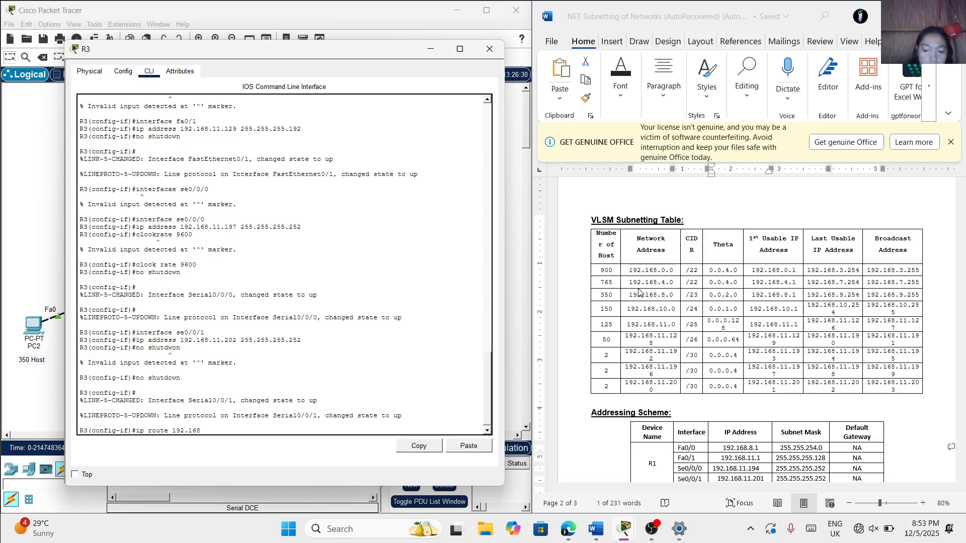
{"action": "type", "text": ".0.0"}
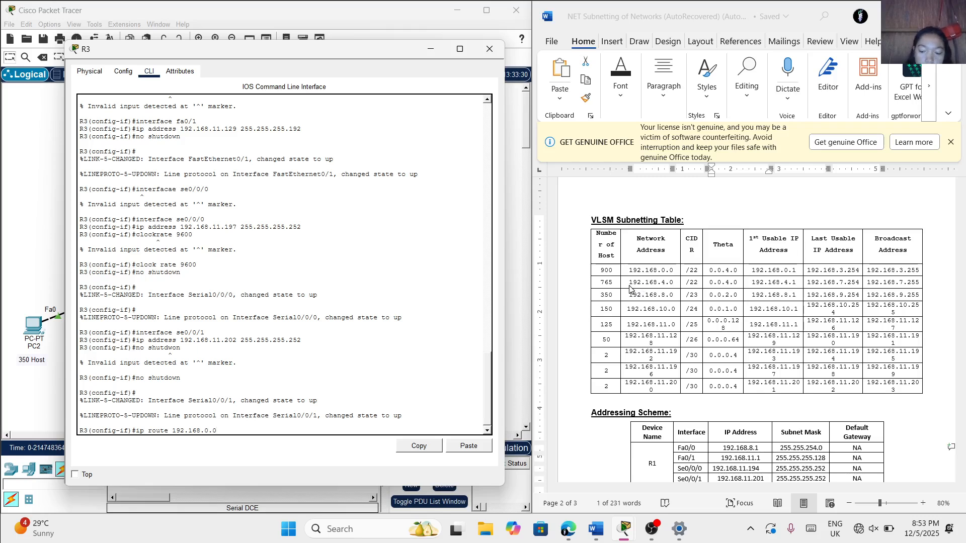
Change the static route's destination network to 192.168.4.0 and add the subnet mask 255.255.252.0
{"action": "key", "text": "BackSpace"}
{"action": "key", "text": "BackSpace"}
{"action": "key", "text": "BackSpace"}
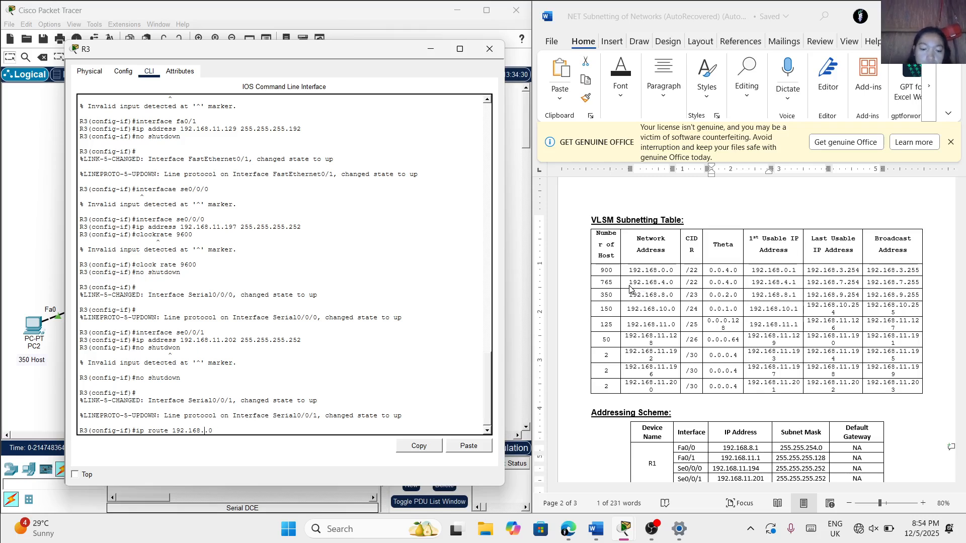
{"action": "type", "text": "4.0"}
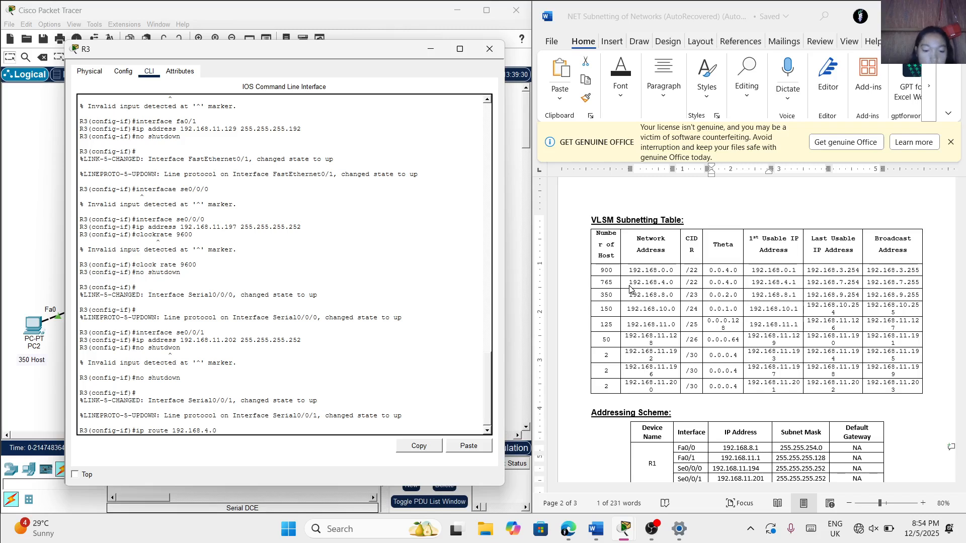
{"action": "type", "text": "255"}
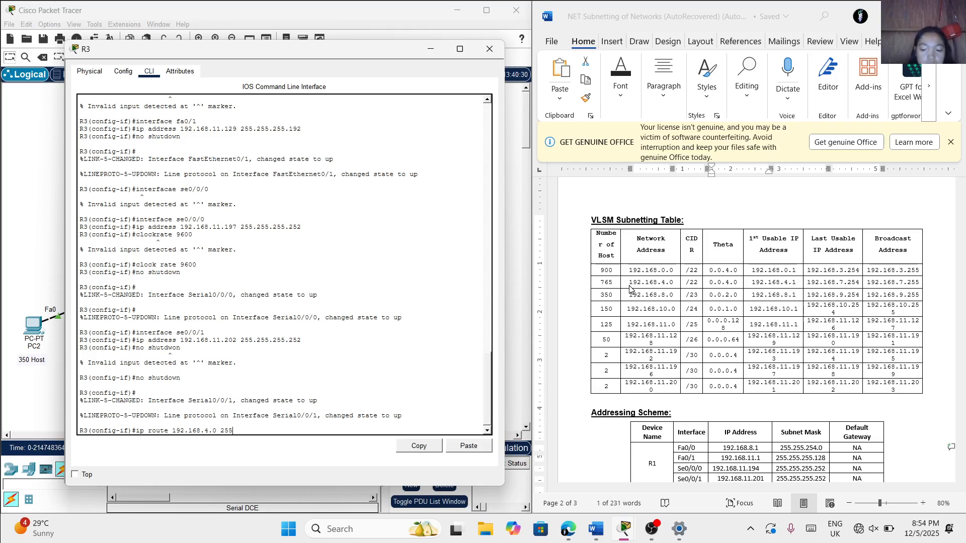
{"action": "type", "text": ".255.252.0"}
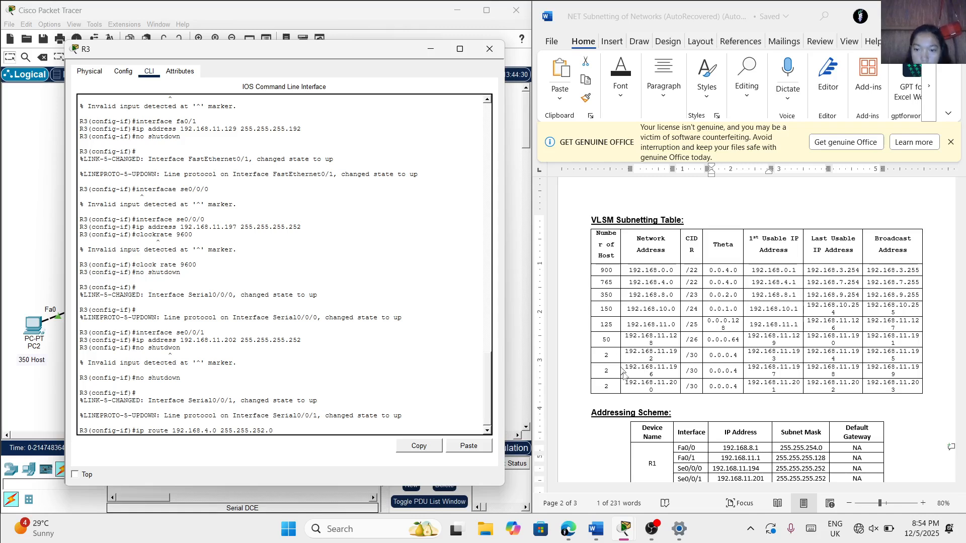
Complete R3's static route to 192.168.4.0 with next hop 192.168.11.193 from the addressing scheme and run it
{"action": "scroll", "coordinate": [627, 378], "scroll_direction": "down", "scroll_amount": 1}
{"action": "scroll", "coordinate": [626, 383], "scroll_direction": "down", "scroll_amount": 2}
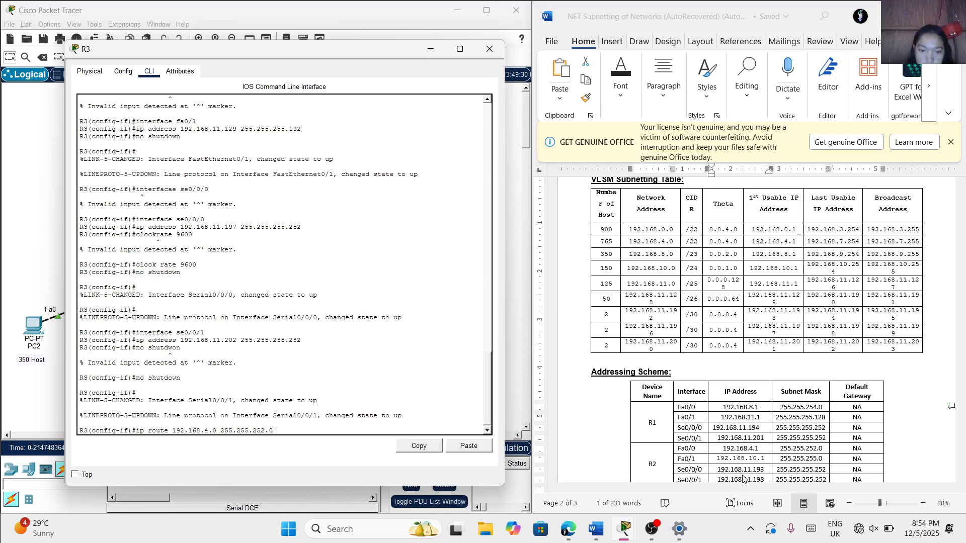
{"action": "type", "text": "192.168"}
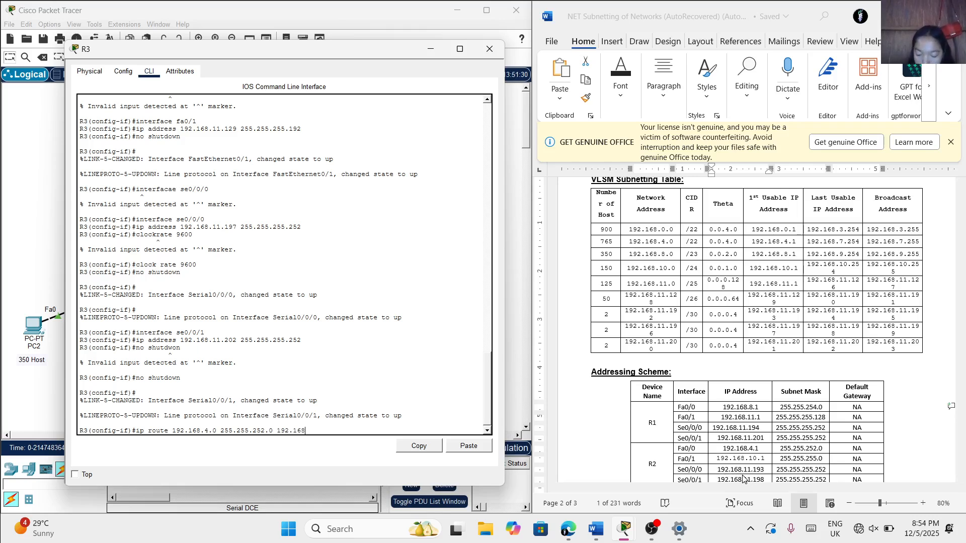
{"action": "type", "text": "."}
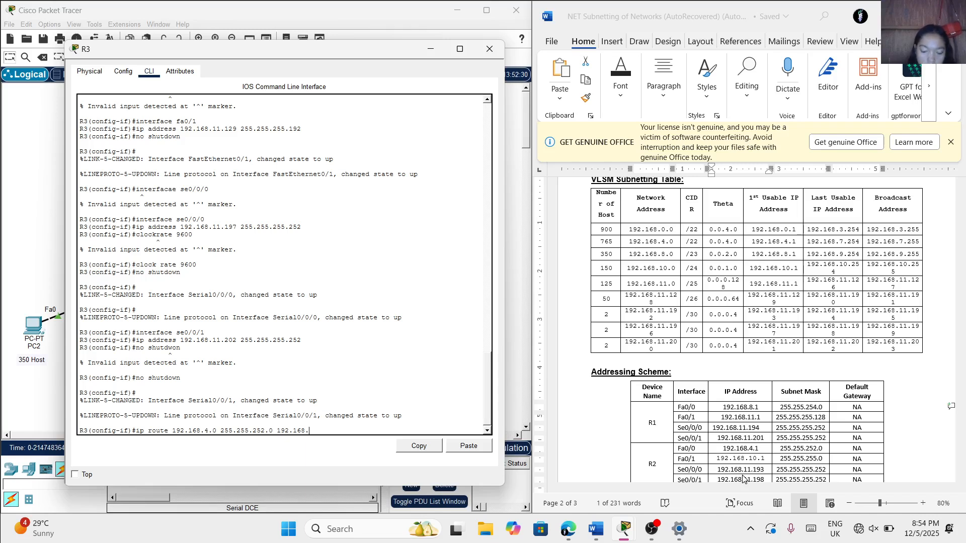
{"action": "type", "text": "11.193"}
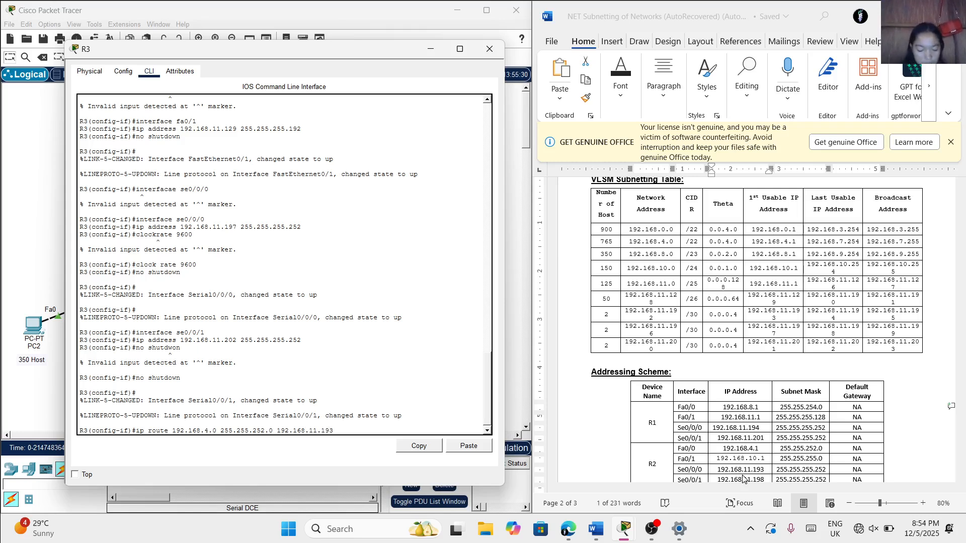
{"action": "key", "text": "Return"}
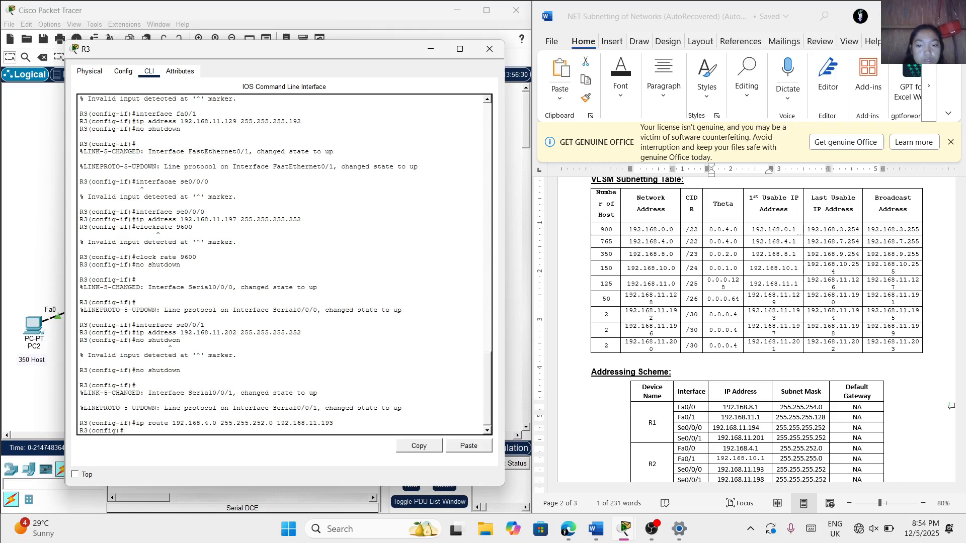
Check the topology behind the R3 window, and add a static route on R3 to 192.168.10.0 255.255.255.0 via 192.168.11.193
{"action": "left_click_drag", "start_coordinate": [332, 50], "coordinate": [741, 77]}
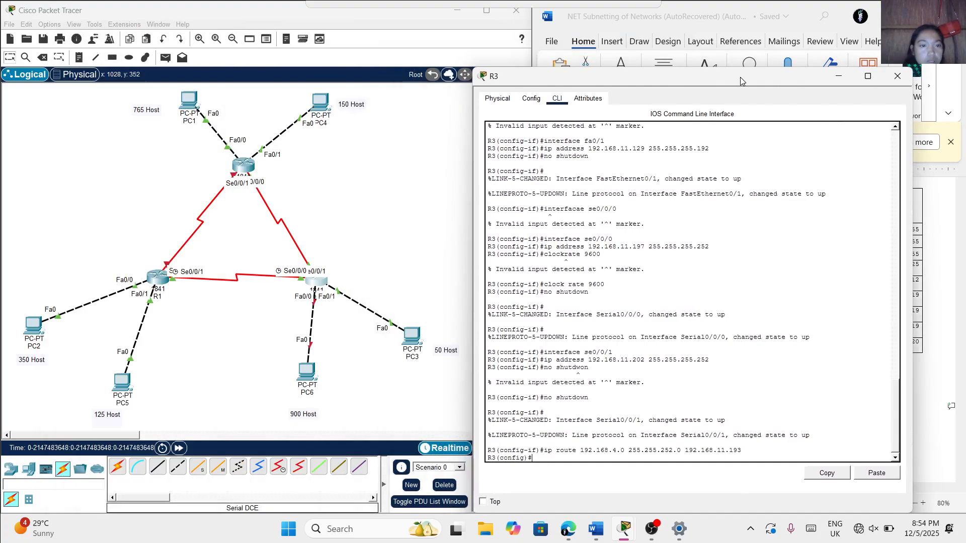
{"action": "left_click_drag", "start_coordinate": [741, 77], "coordinate": [333, 63]}
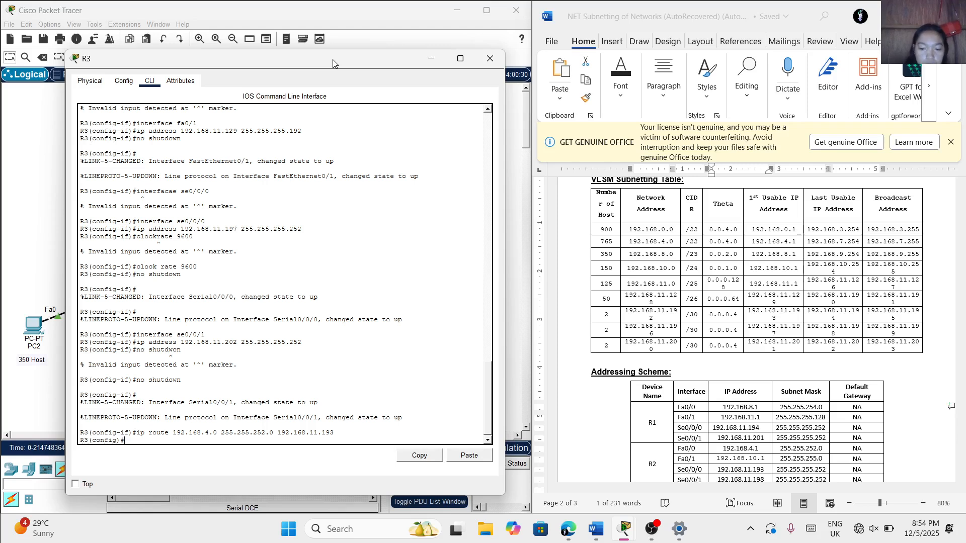
{"action": "type", "text": "ip"}
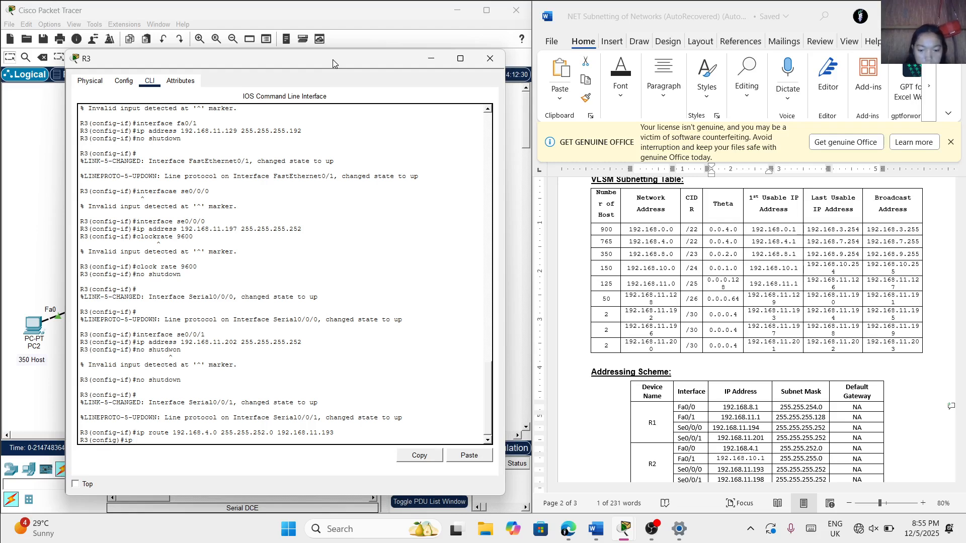
{"action": "type", "text": "route"}
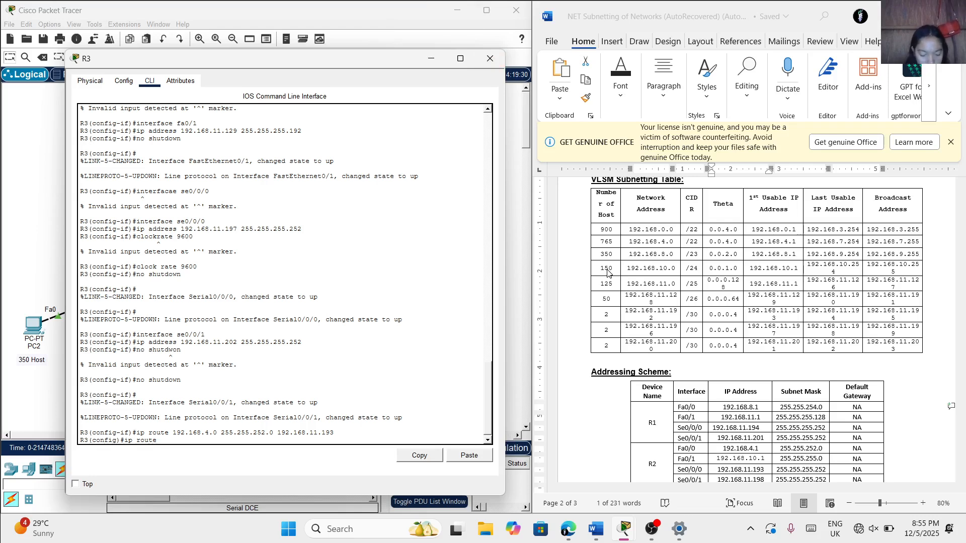
{"action": "type", "text": "19"}
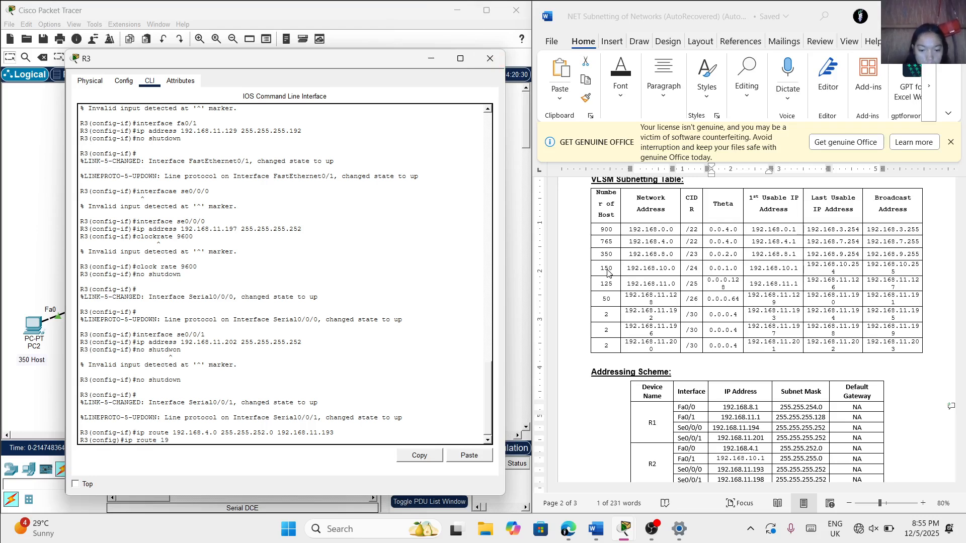
{"action": "type", "text": "2.168.10.0"}
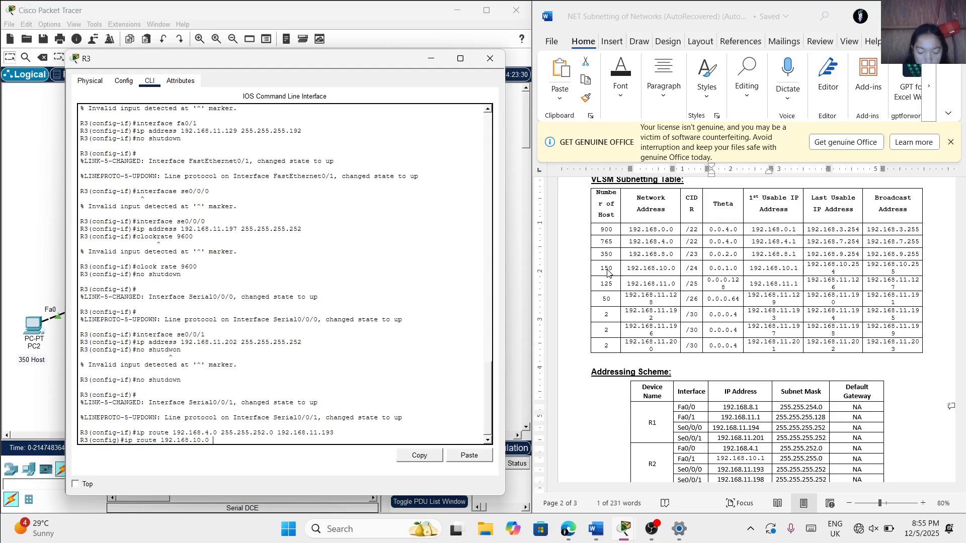
{"action": "type", "text": "255"}
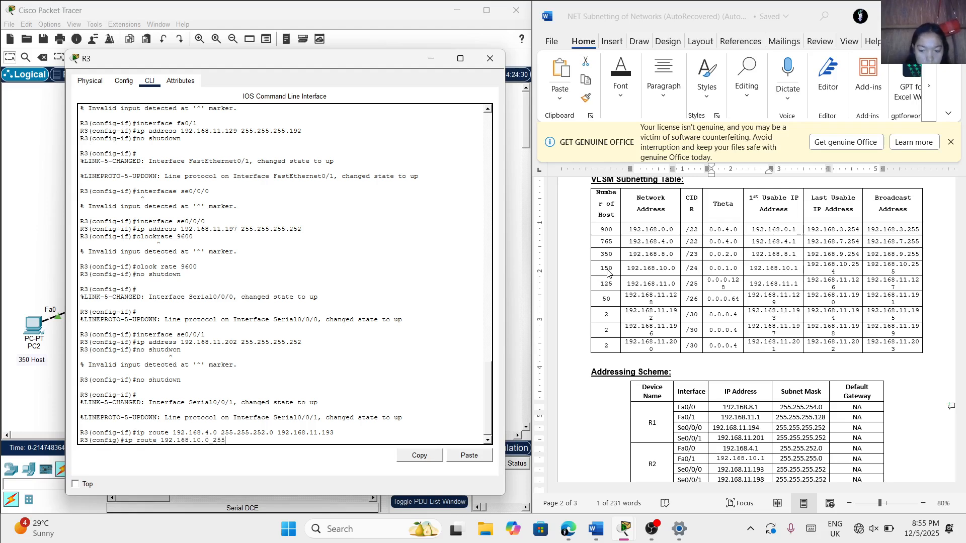
{"action": "type", "text": ".255.25"}
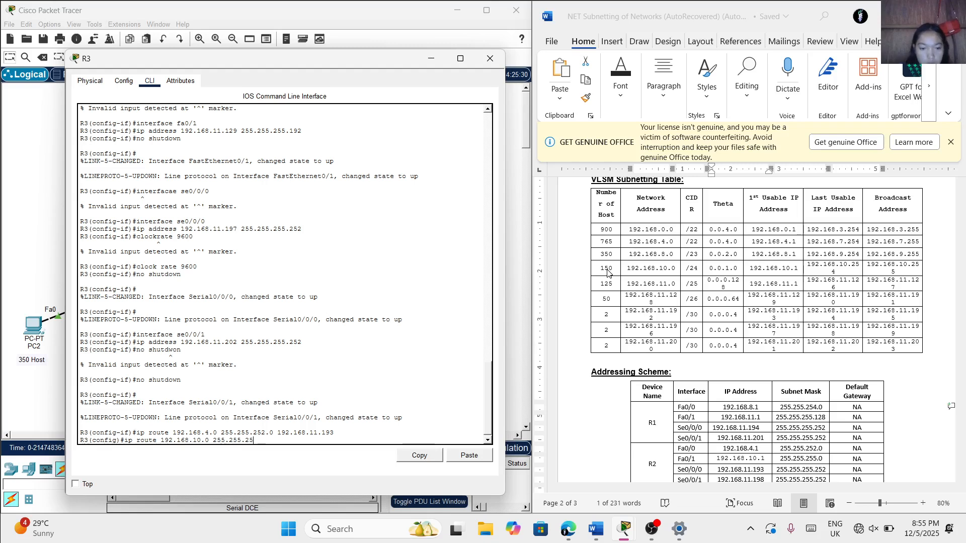
{"action": "type", "text": "5.0 192"}
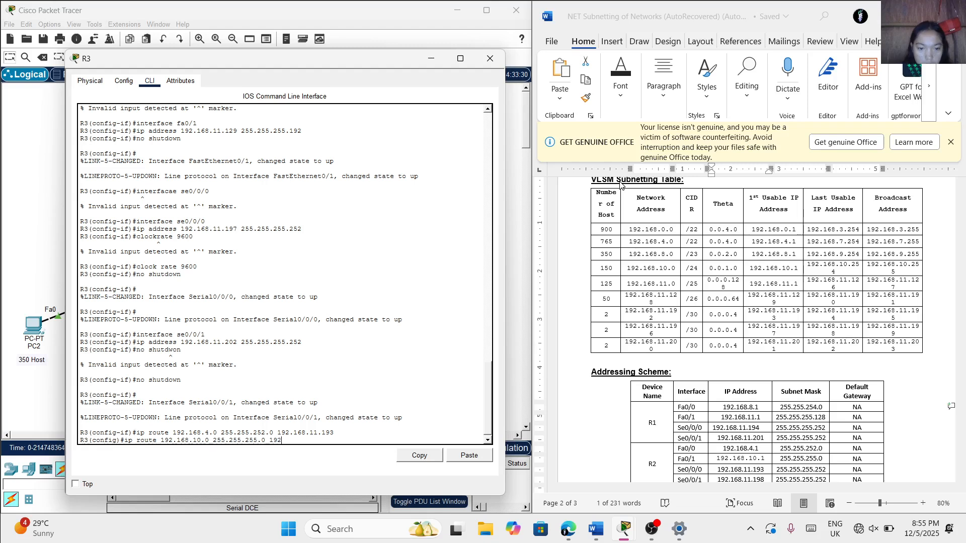
{"action": "type", "text": ".168"}
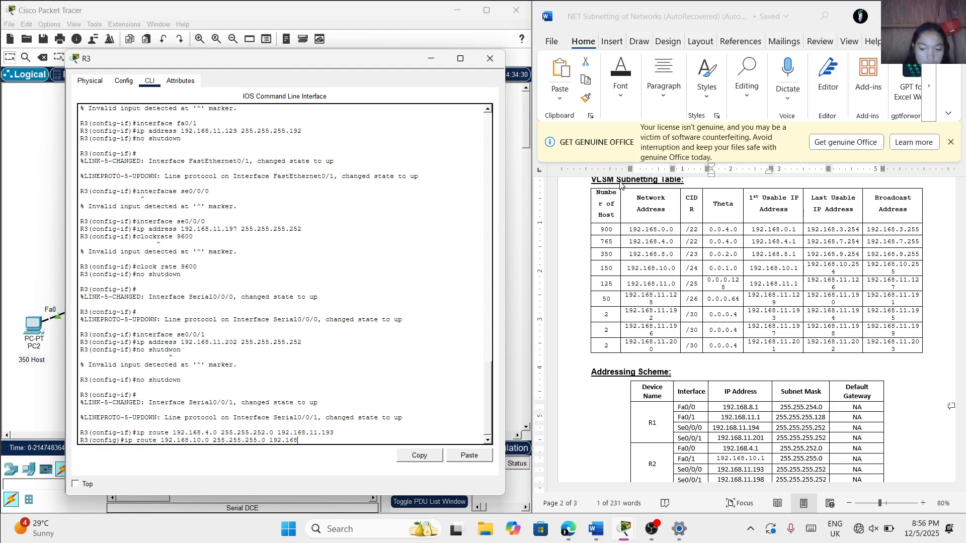
{"action": "type", "text": ".11.193"}
{"action": "key", "text": "Return"}
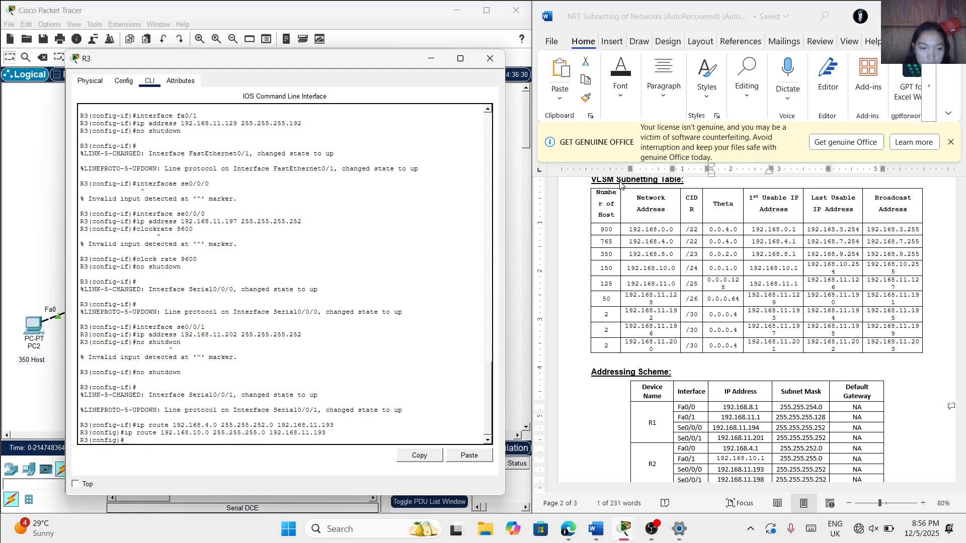
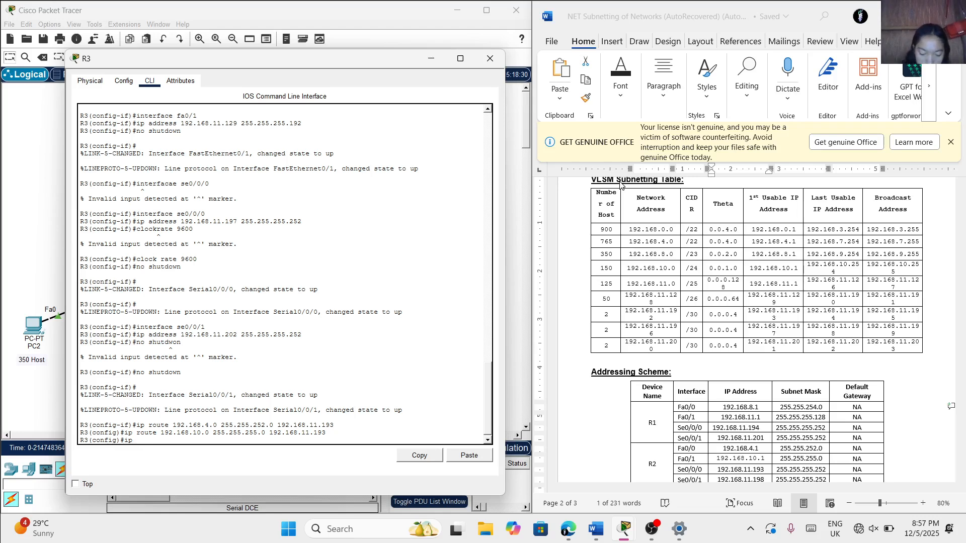
Try to add a static route on R3 to 192.168.11.0 255.255.255.128 through next hop 192.168.11.201 using "ip ip route"
{"action": "type", "text": "ip"}
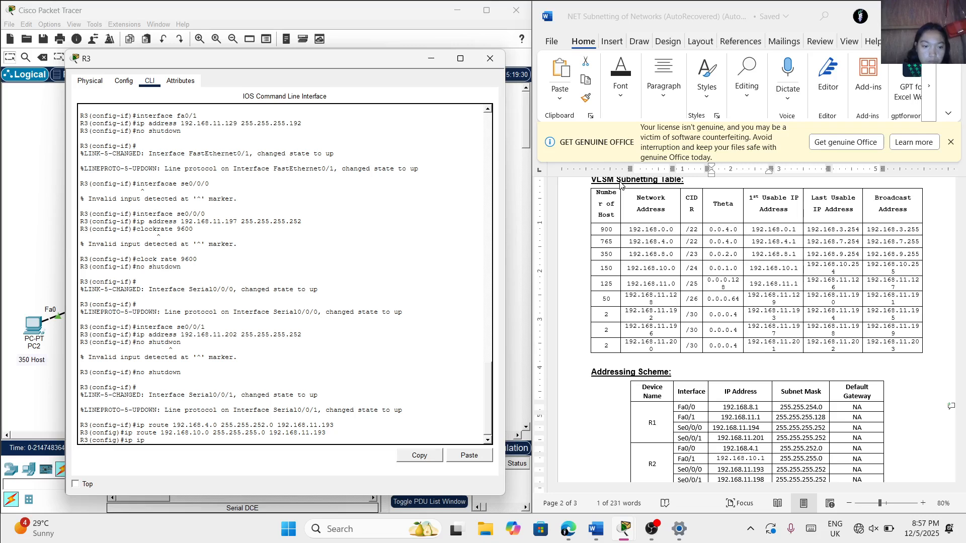
{"action": "type", "text": " route"}
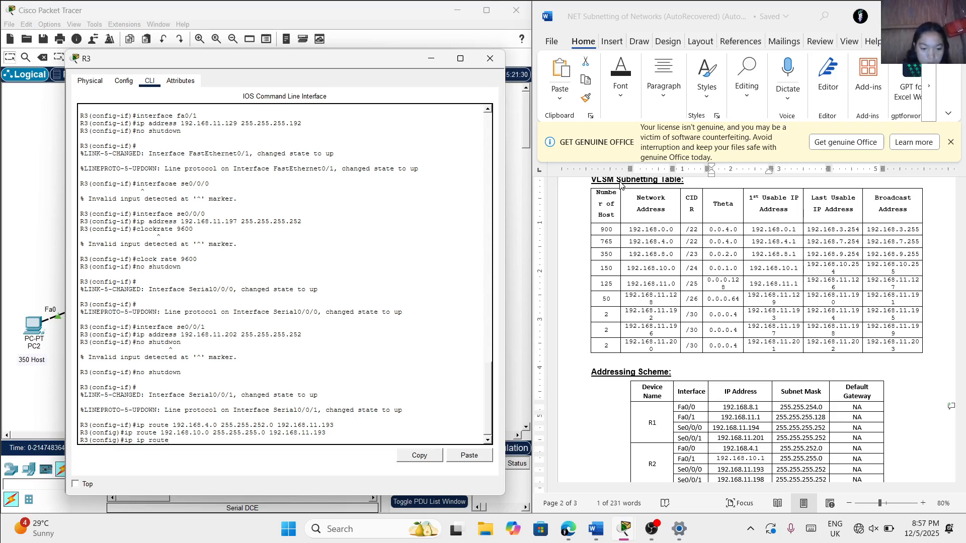
{"action": "type", "text": " 192."}
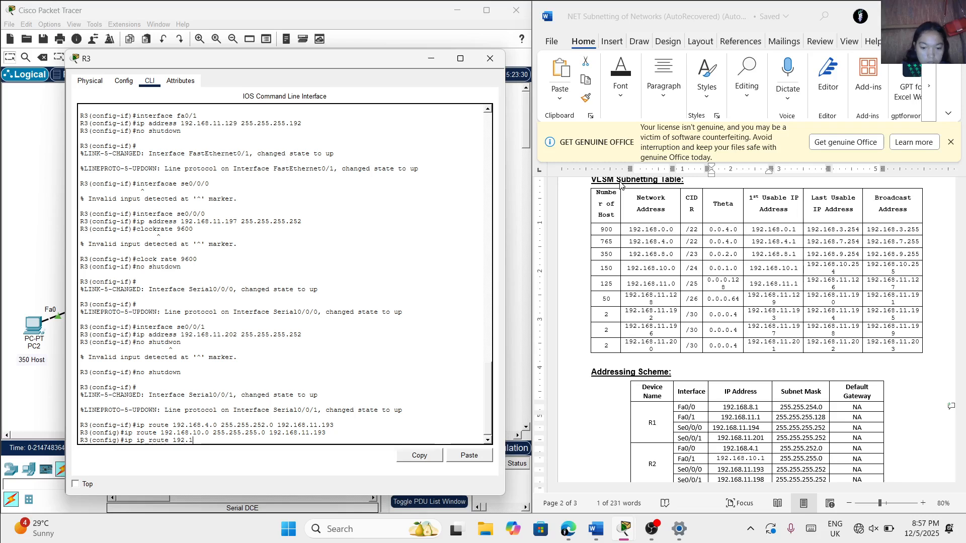
{"action": "type", "text": "168.11"}
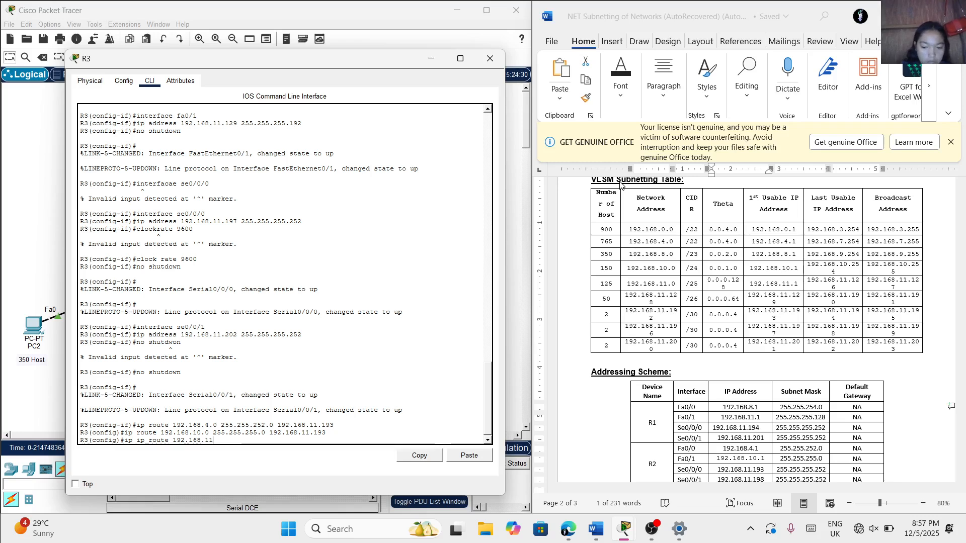
{"action": "type", "text": ".0"}
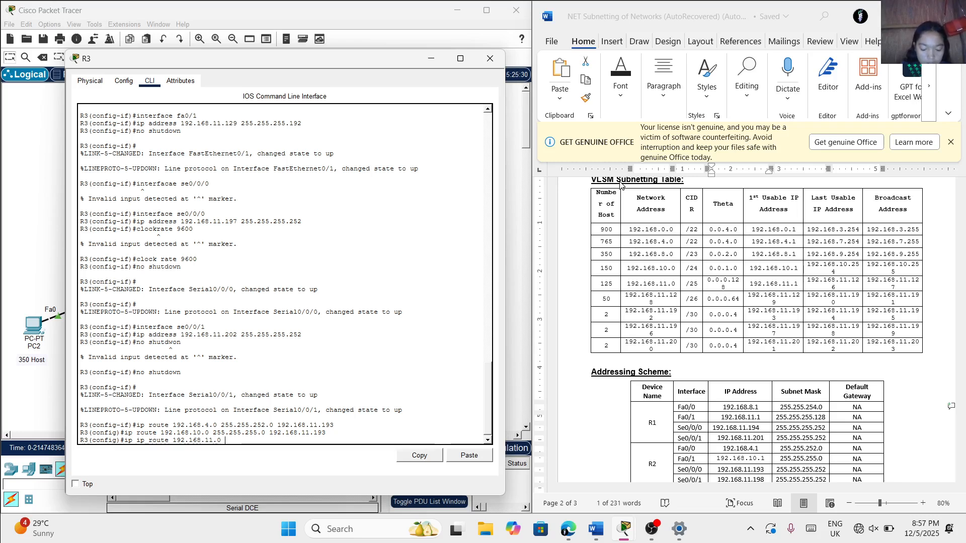
{"action": "type", "text": " 255"}
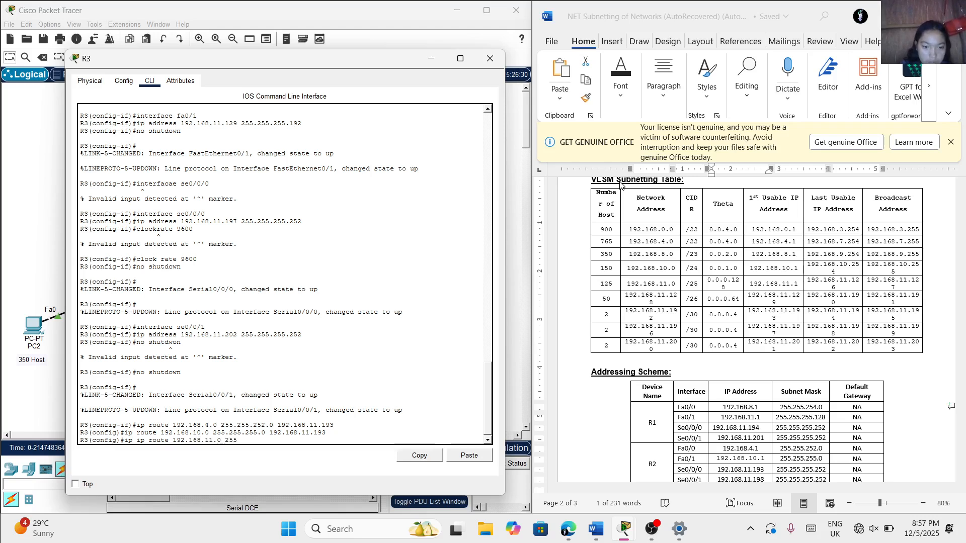
{"action": "type", "text": ".255"}
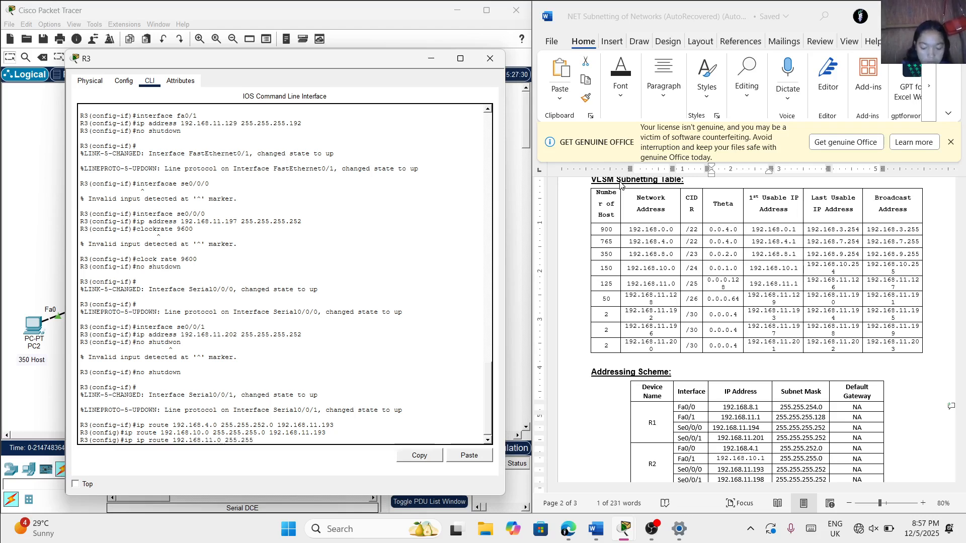
{"action": "type", "text": ".255"}
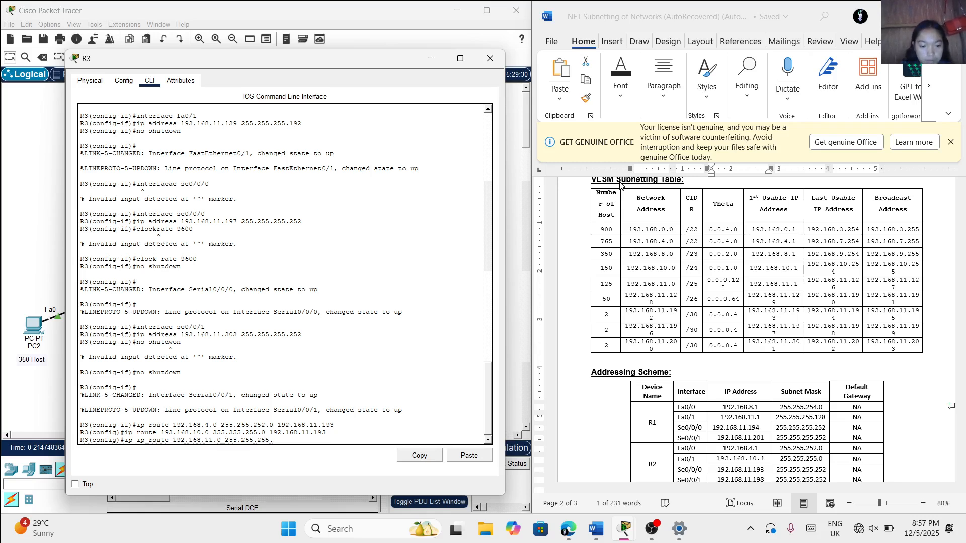
{"action": "type", "text": ".128"}
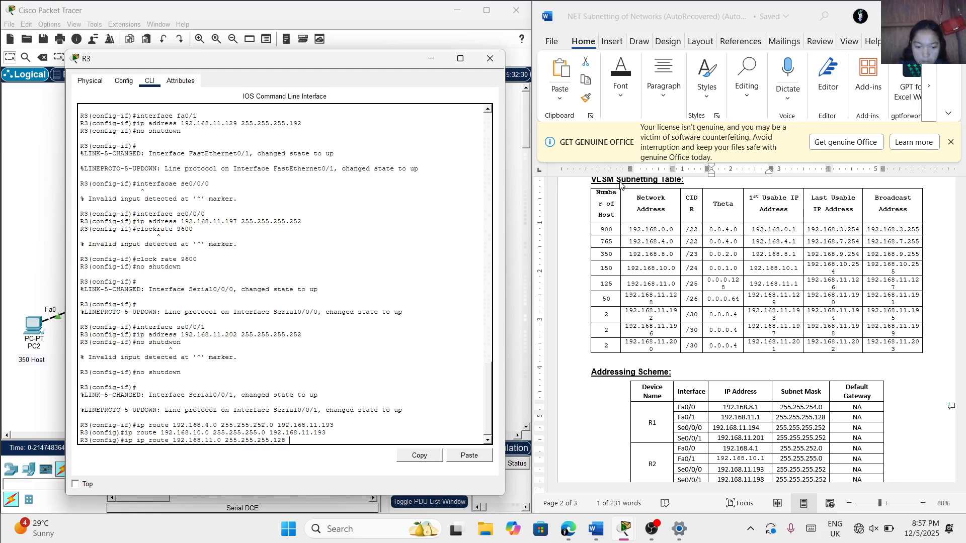
{"action": "type", "text": "192.168."}
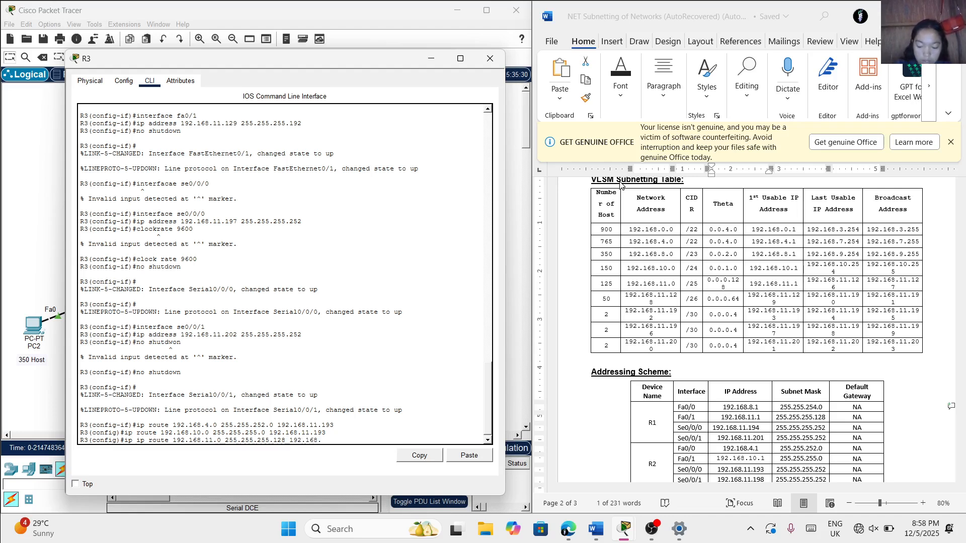
{"action": "type", "text": "11.201"}
{"action": "key", "text": "Return"}
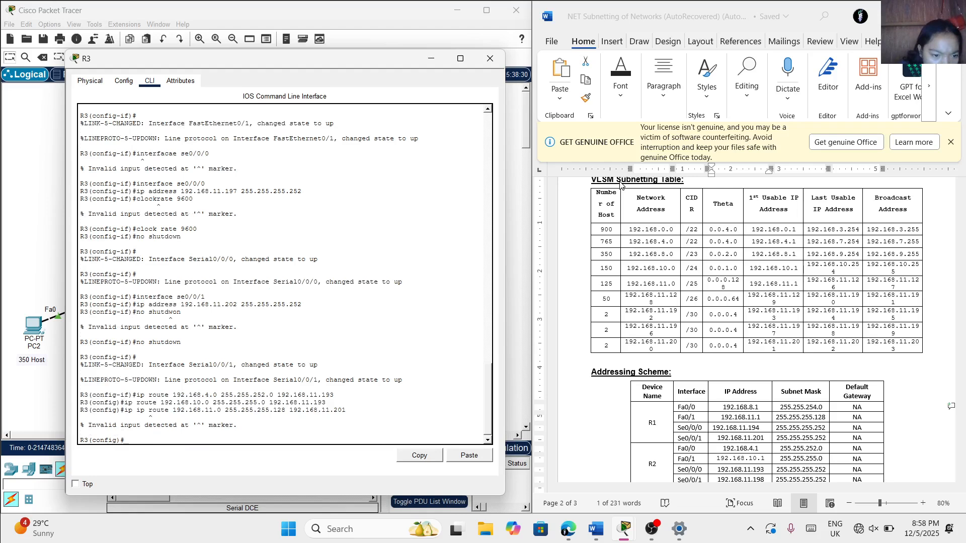
Add a static route on R3 to network 192.168.11.0 with mask 255.255.255.128 through next hop 192.168.11.201
{"action": "type", "text": "ip ro"}
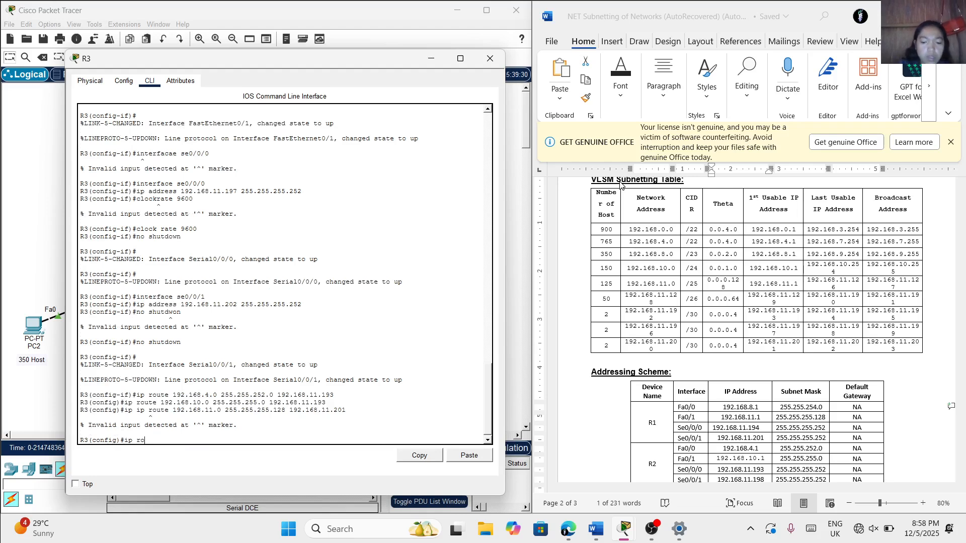
{"action": "type", "text": "ute "}
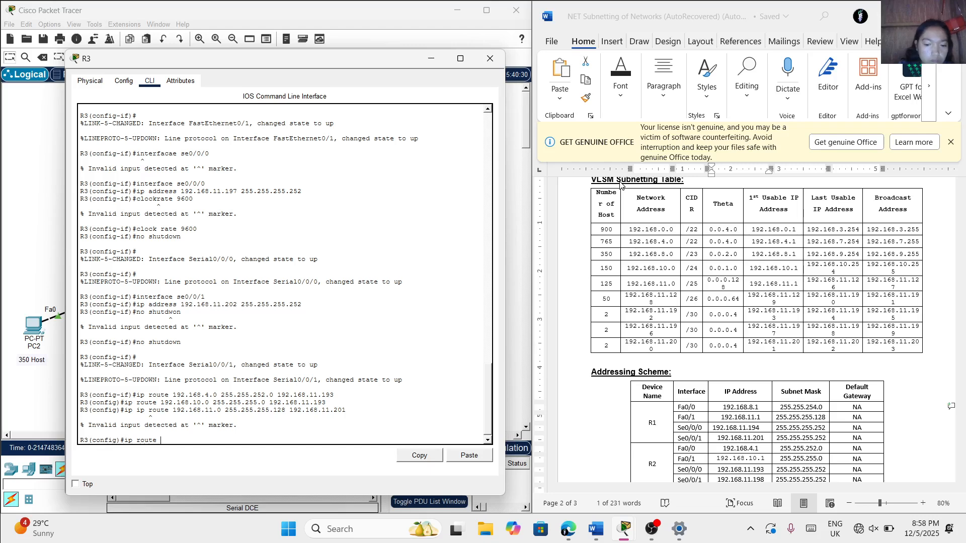
{"action": "type", "text": "192.1"}
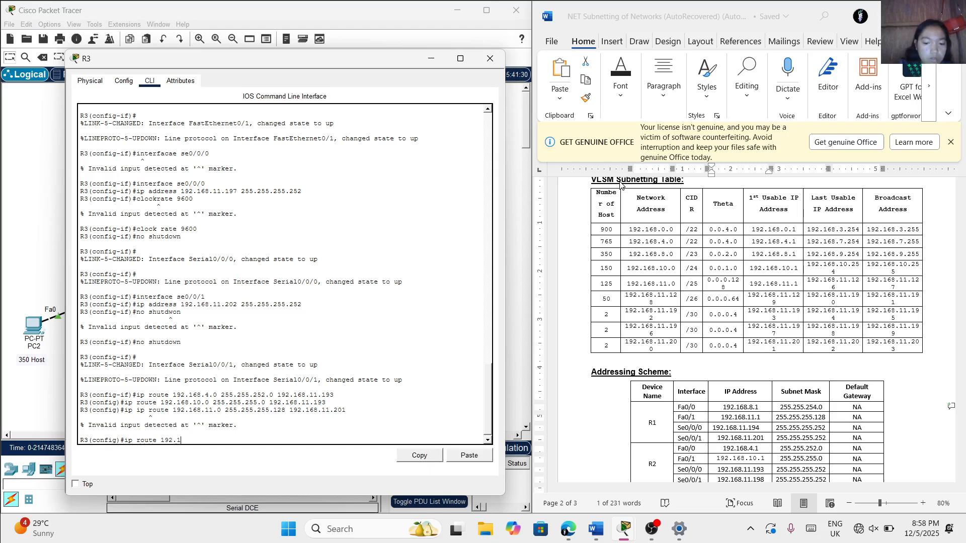
{"action": "type", "text": "68.1"}
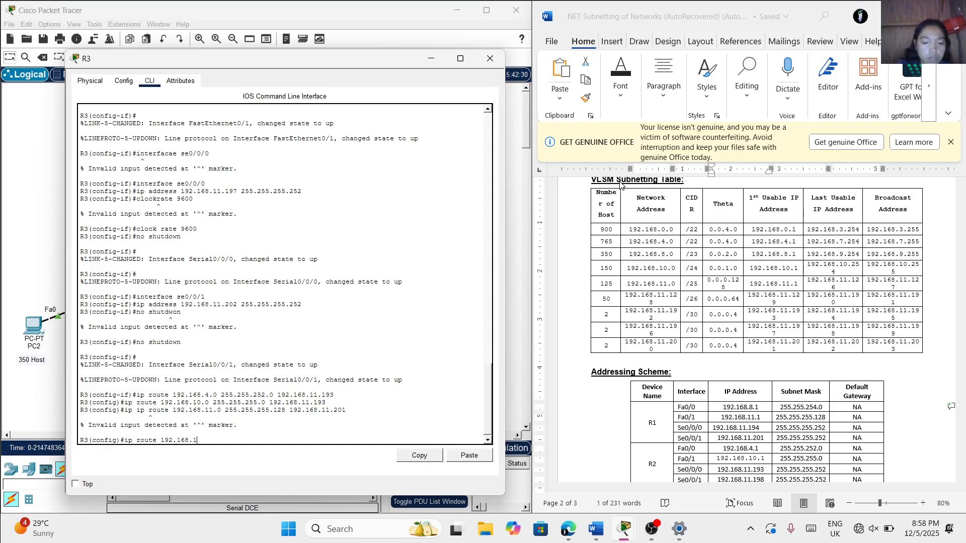
{"action": "type", "text": "1.0"}
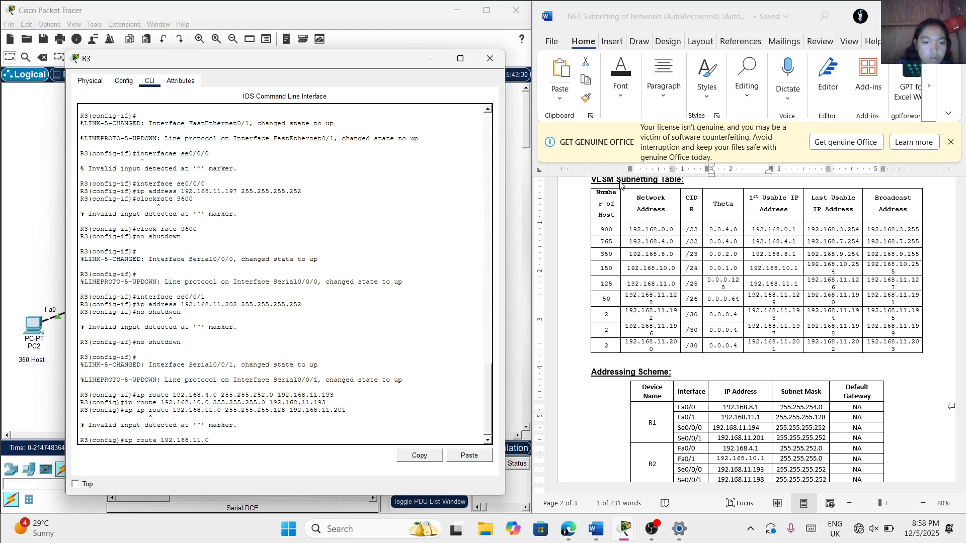
{"action": "type", "text": " 255.2"}
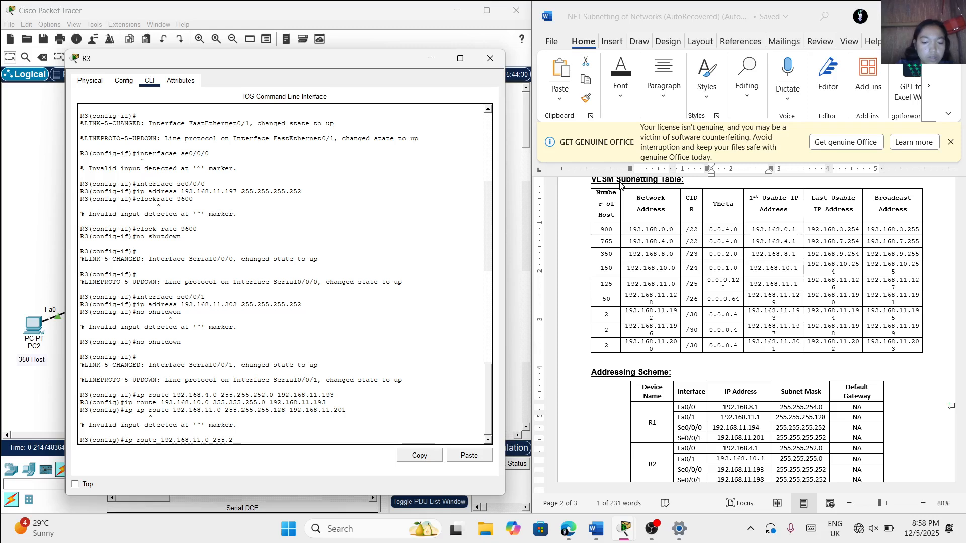
{"action": "type", "text": "55.255"}
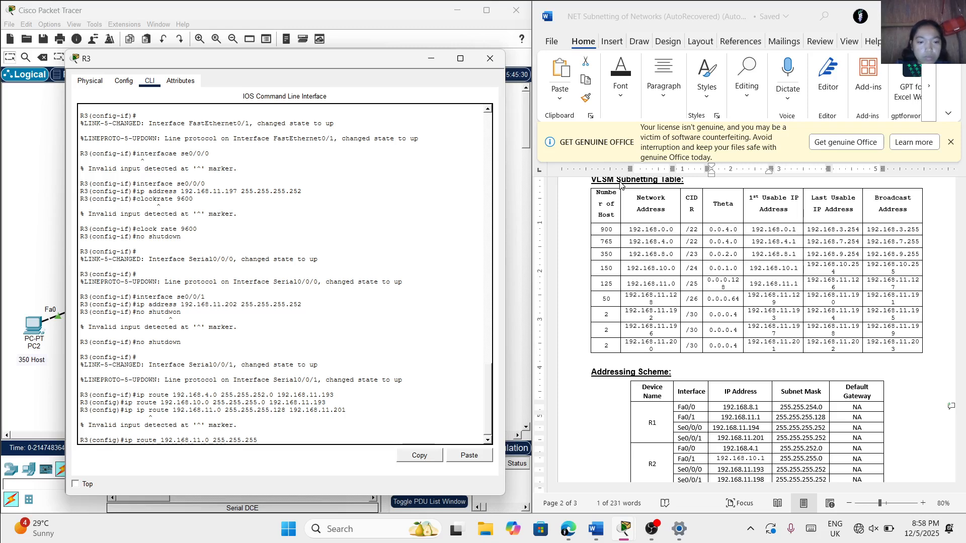
{"action": "type", "text": ".128"}
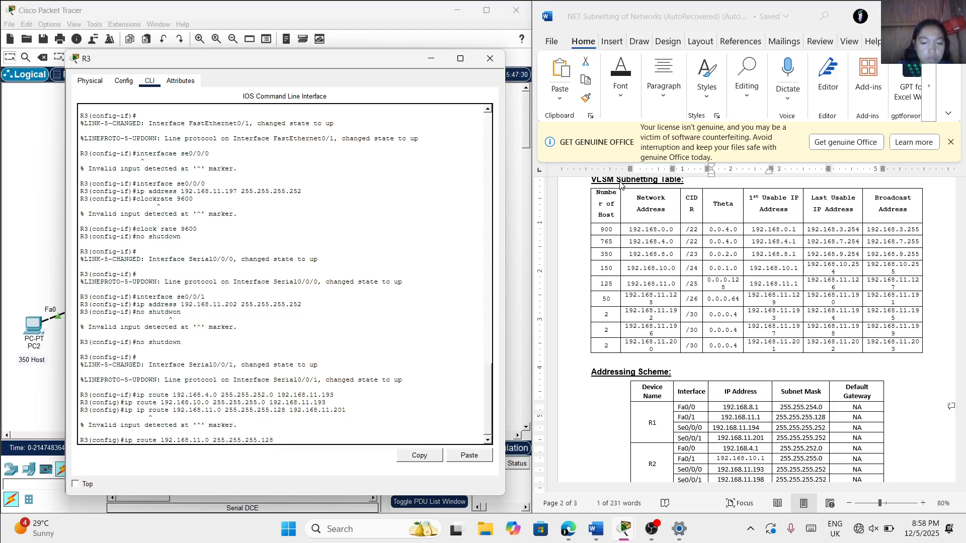
{"action": "type", "text": " 192"}
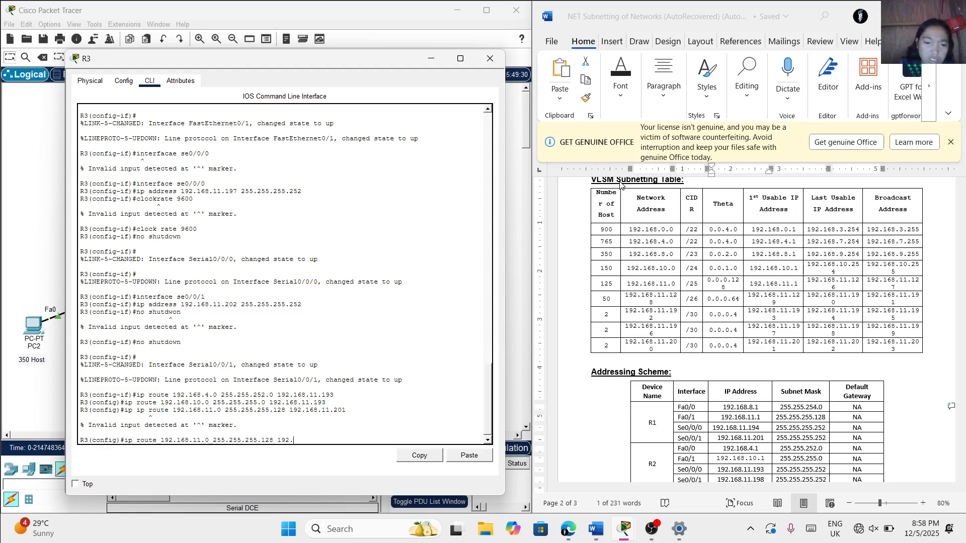
{"action": "type", "text": ".168"}
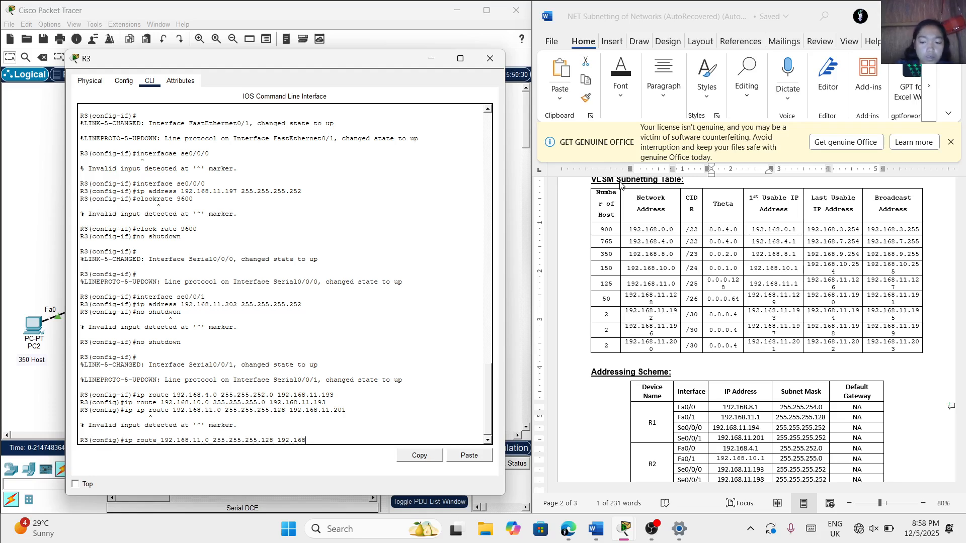
{"action": "type", "text": ".11.201"}
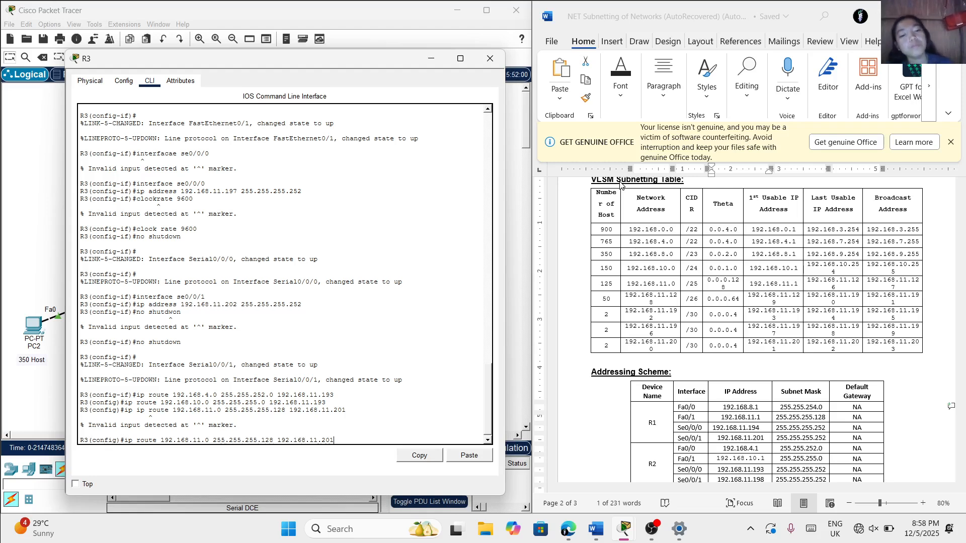
{"action": "key", "text": "Return"}
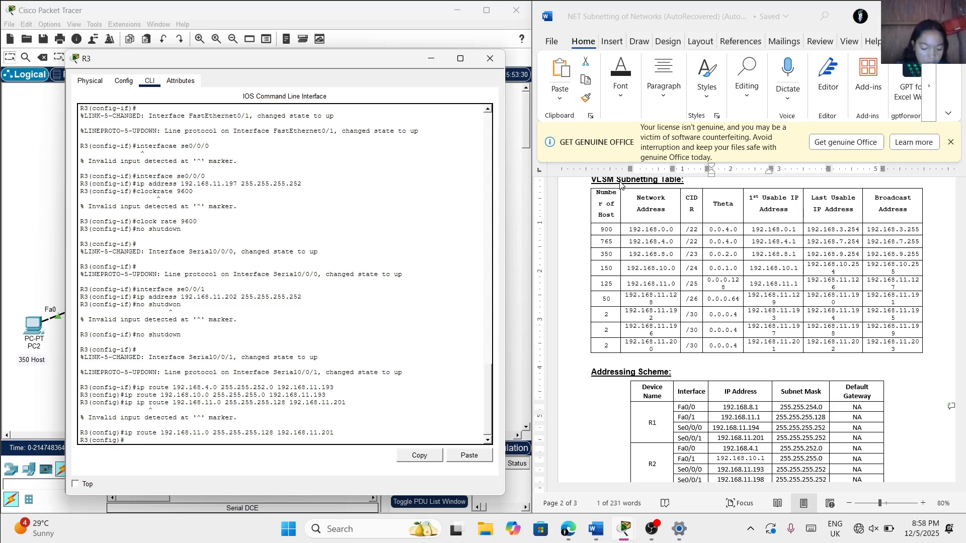
Add a static route on R3 to network 192.168.8.0 with mask 255.255.254.0 through next hop 192.168.11.201
{"action": "type", "text": "ip"}
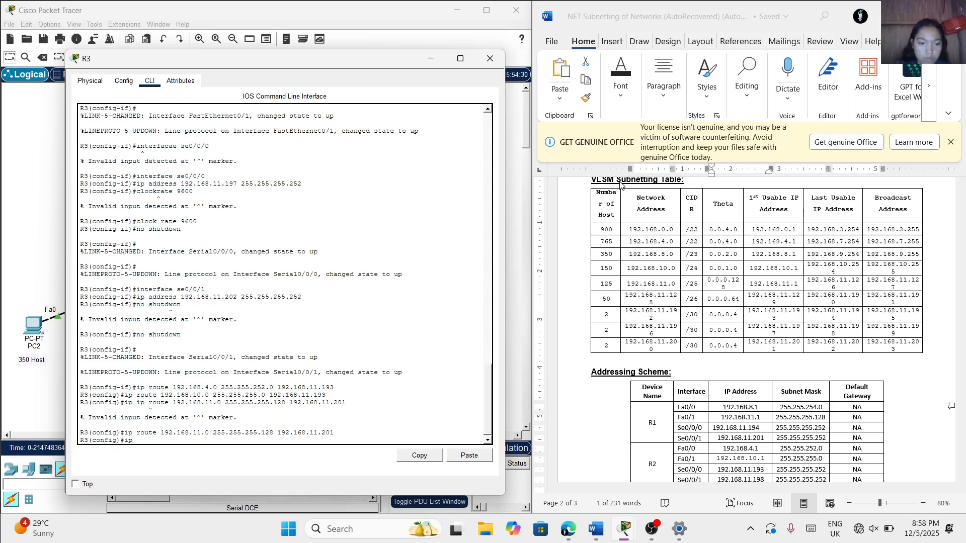
{"action": "type", "text": " route"}
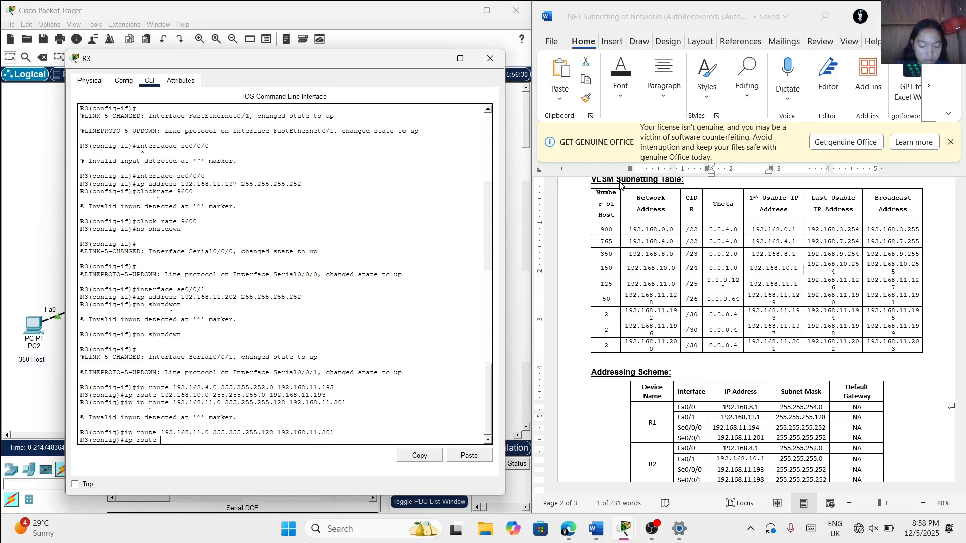
{"action": "type", "text": " 192.168.8.0 255"}
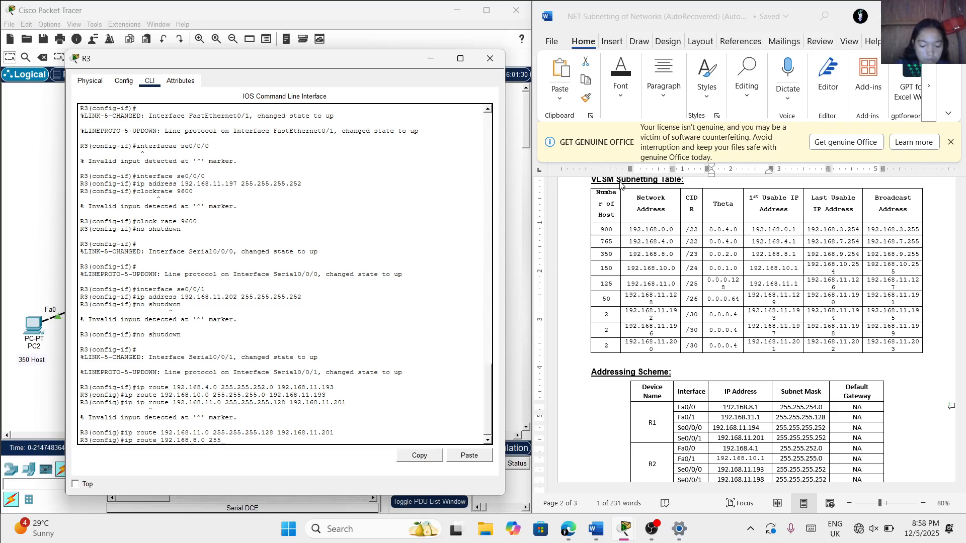
{"action": "type", "text": ".255"}
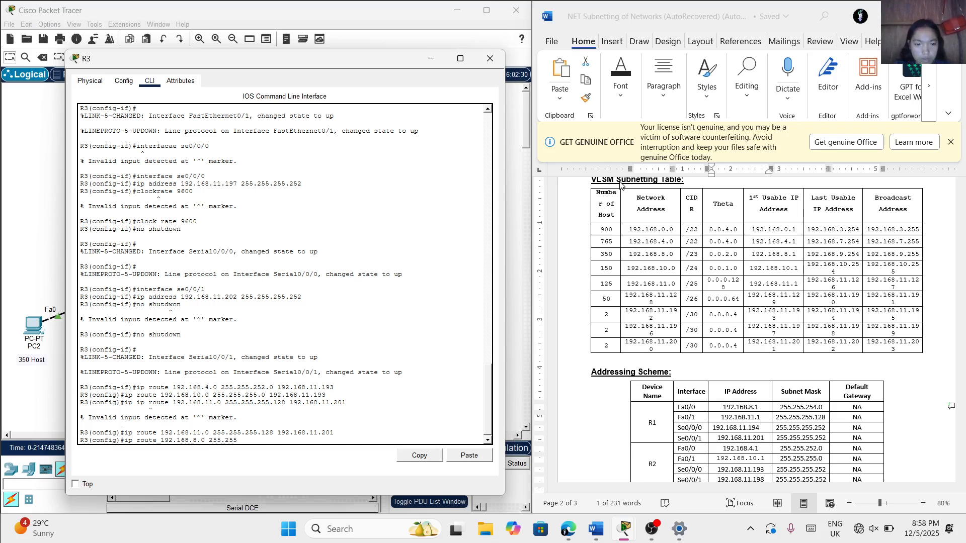
{"action": "type", "text": ".254"}
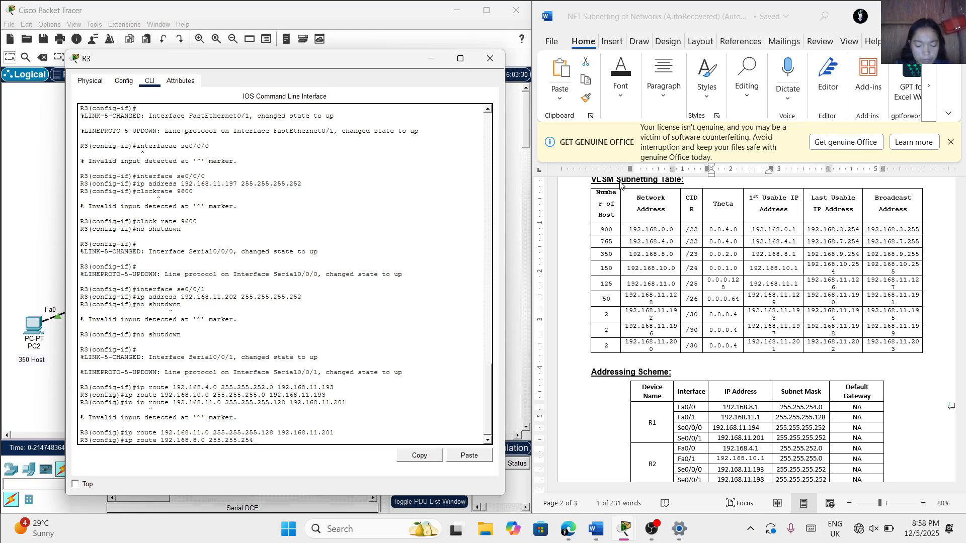
{"action": "type", "text": ".0 19"}
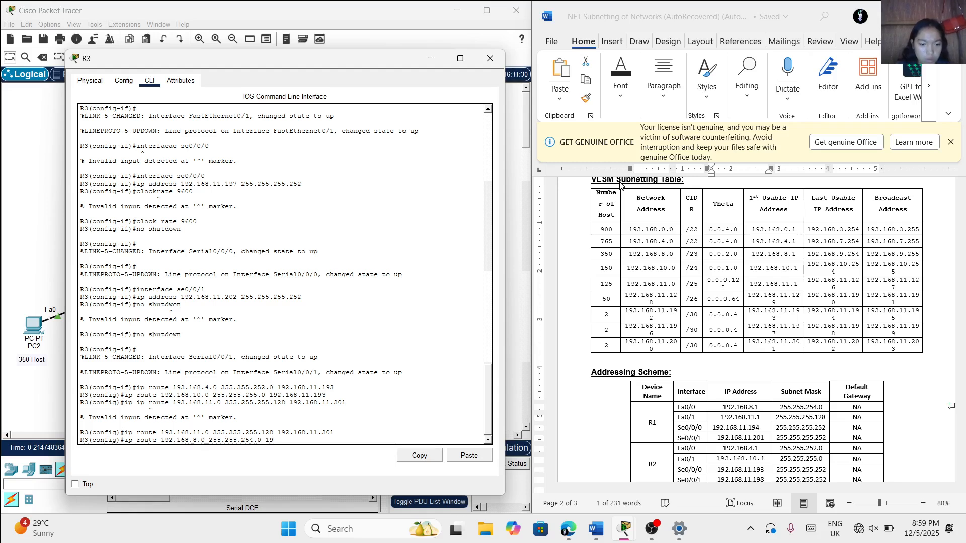
{"action": "type", "text": "2.168.11"}
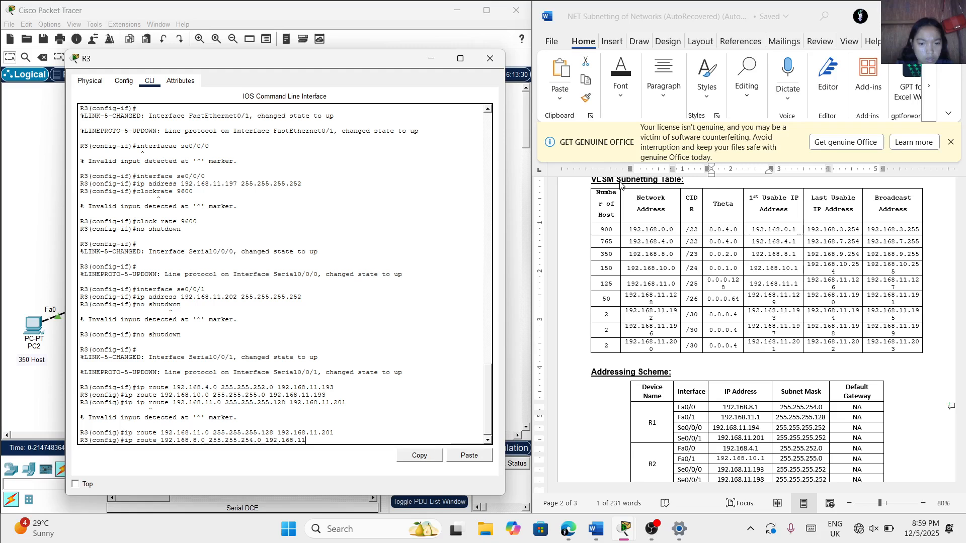
{"action": "type", "text": ".201"}
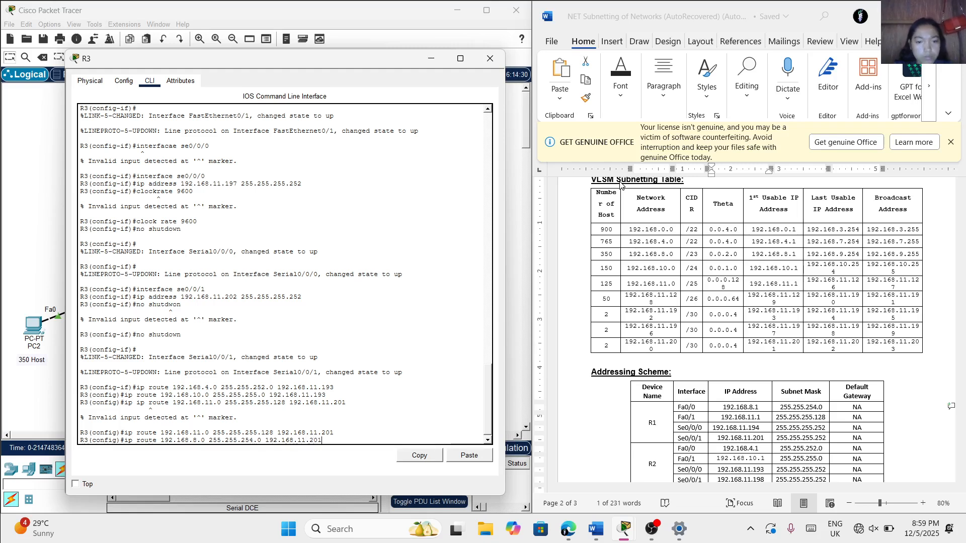
{"action": "key", "text": "Return"}
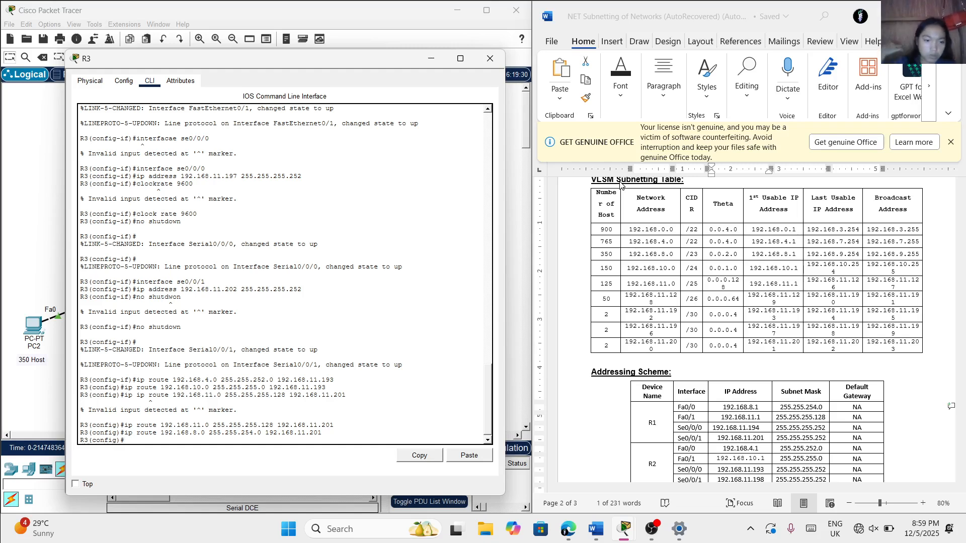
Add a default route on R3 (0.0.0.0 0.0.0.0) through next hop 192.168.11.193
{"action": "type", "text": "ip rou"}
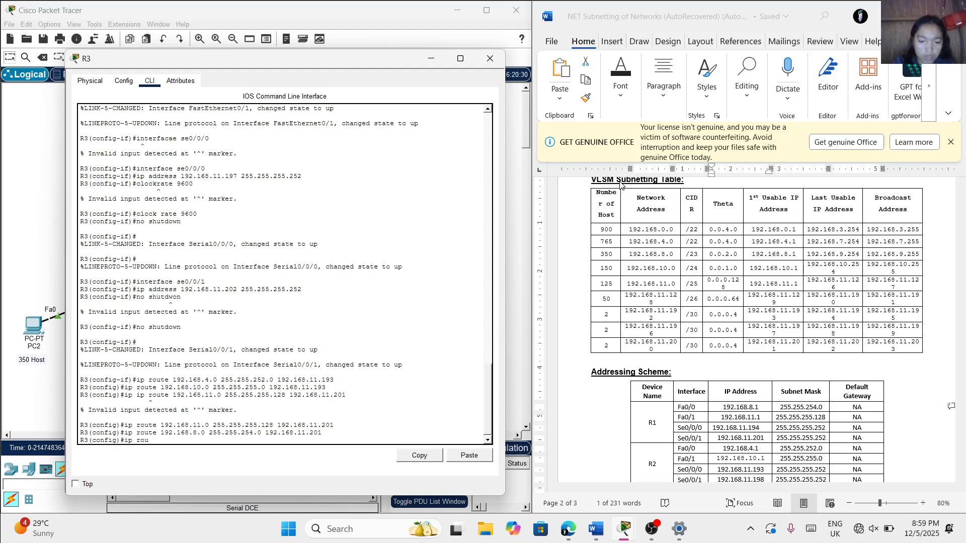
{"action": "type", "text": "te 0.0"}
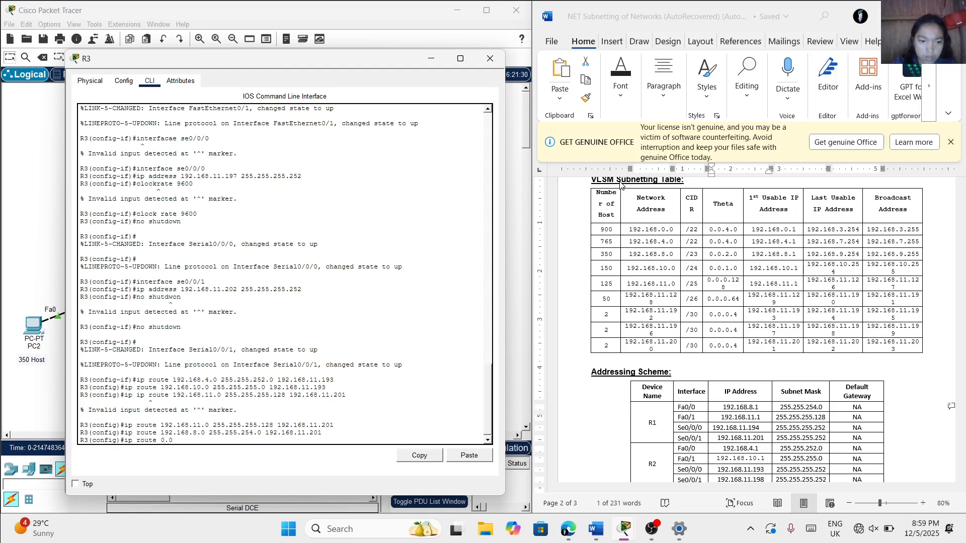
{"action": "type", "text": ".0.0 0.00"}
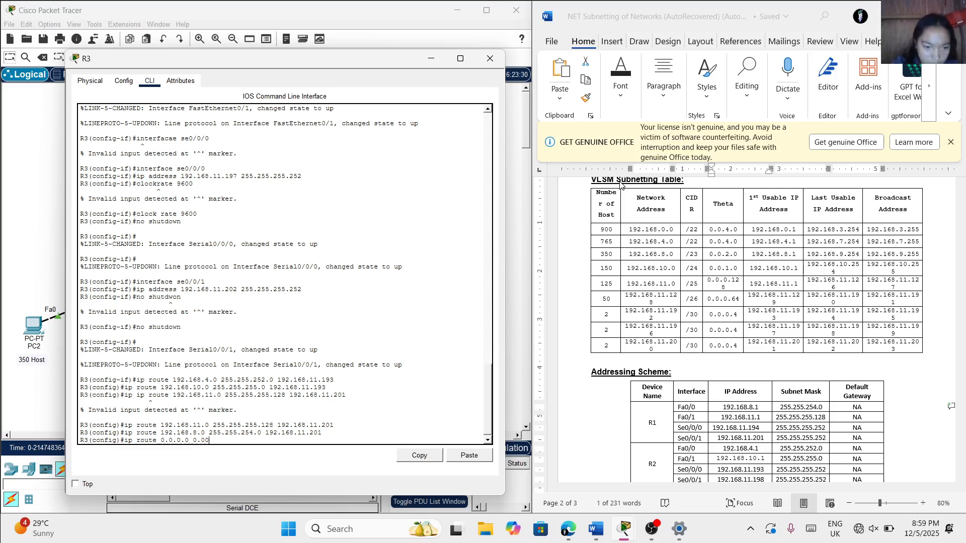
{"action": "key", "text": "BackSpace"}
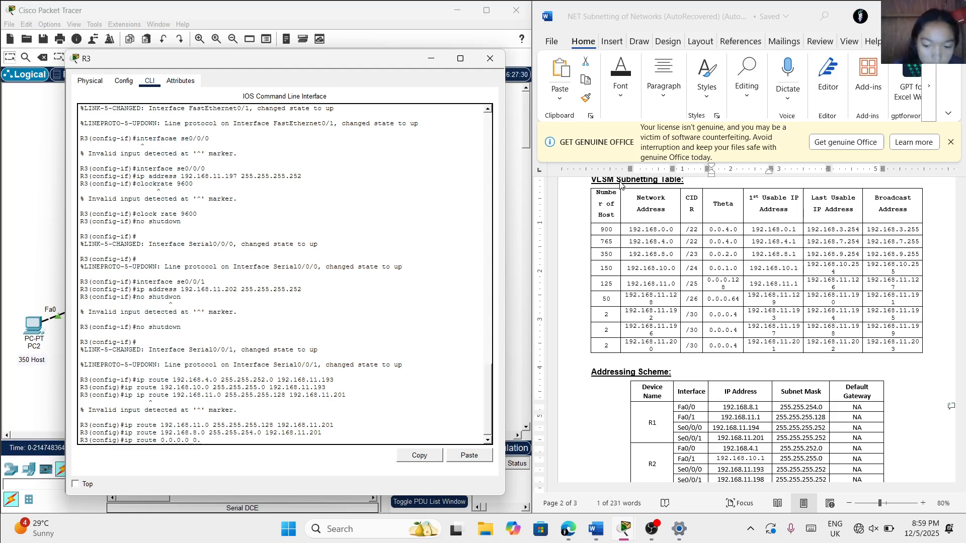
{"action": "type", "text": "0.0.0"}
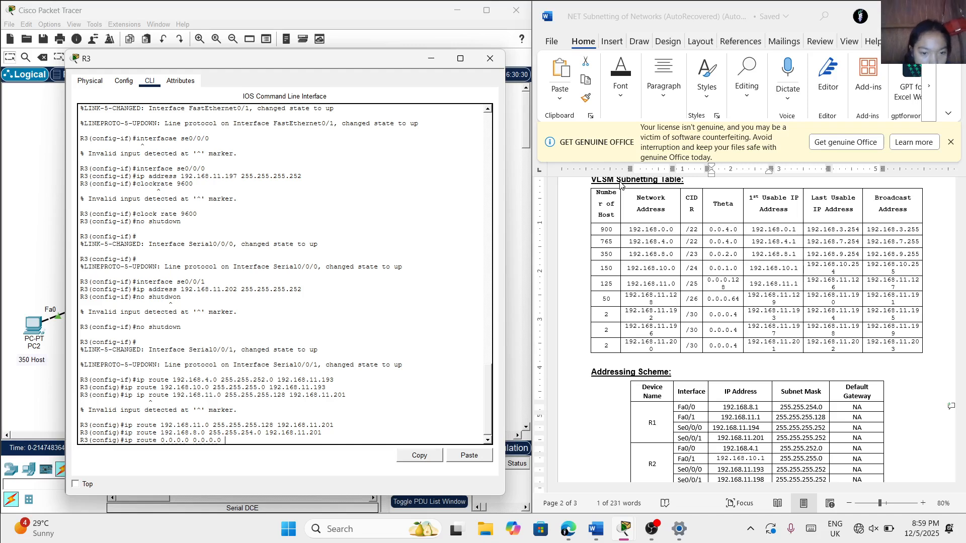
{"action": "type", "text": "192"}
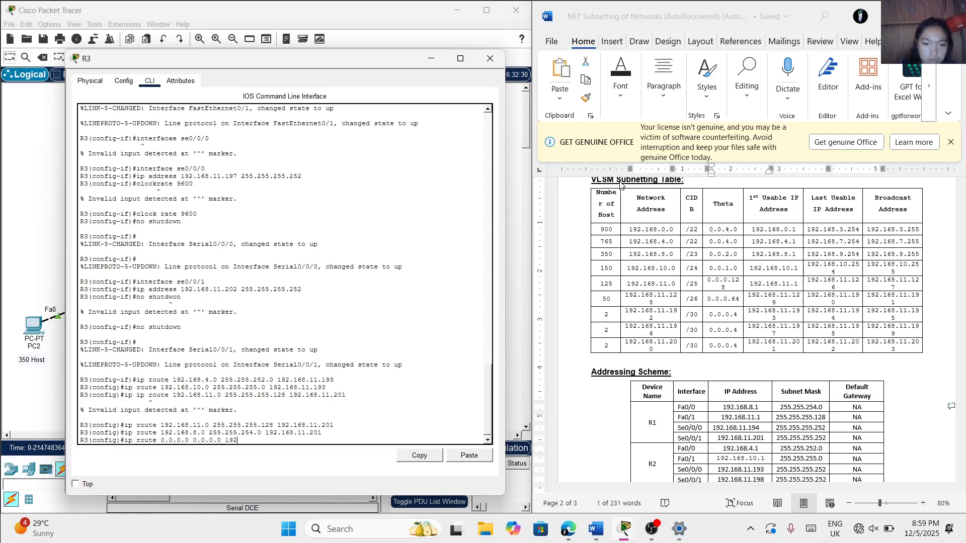
{"action": "type", "text": ".168"}
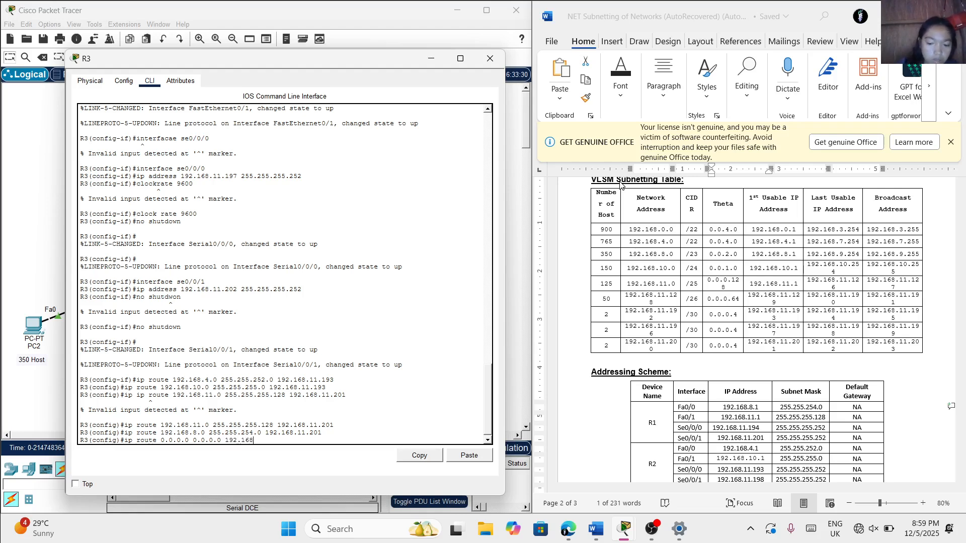
{"action": "type", "text": ".11.1"}
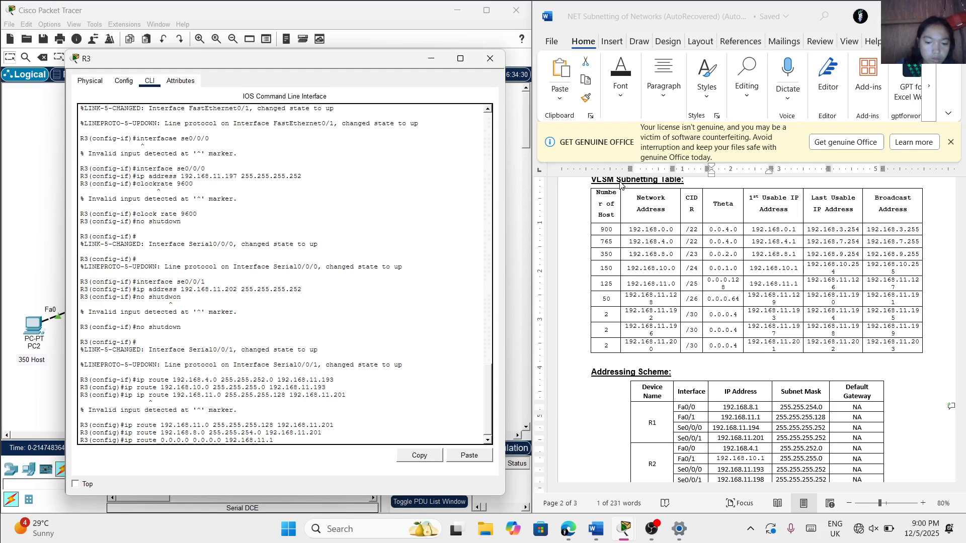
{"action": "type", "text": "93"}
{"action": "key", "text": "Return"}
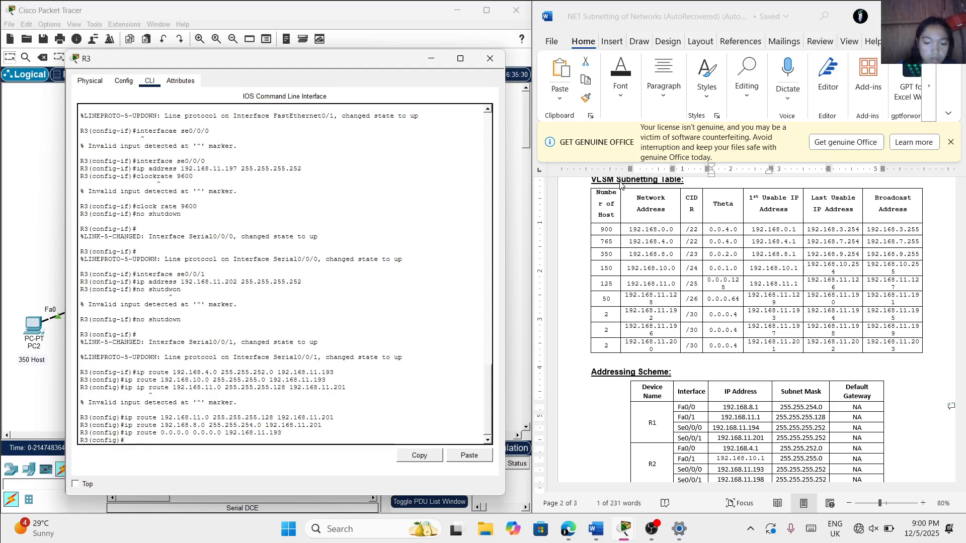
Add a second default route on R3 (0.0.0.0 0.0.0.0) through next hop 192.168.11.201
{"action": "type", "text": "ip route"}
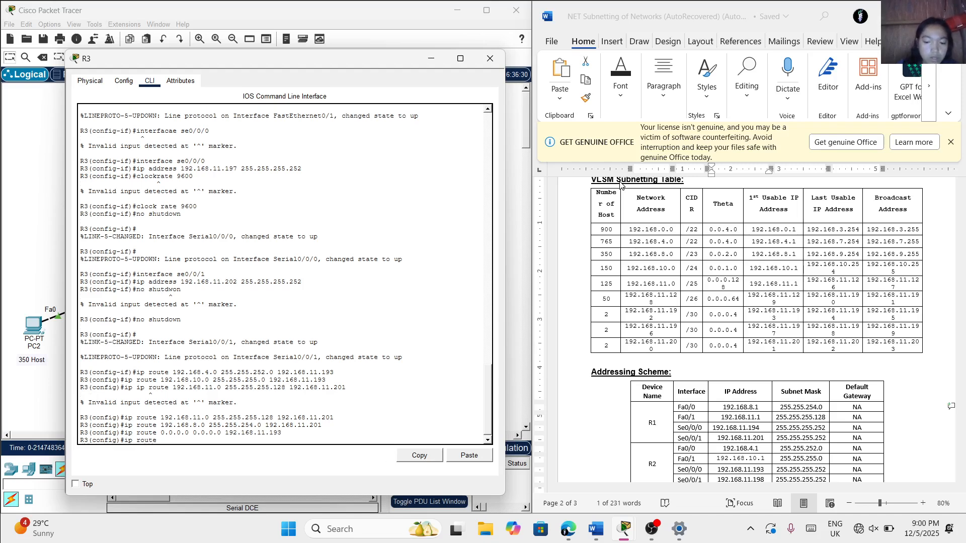
{"action": "type", "text": " 0.0"}
{"action": "key", "text": "BackSpace"}
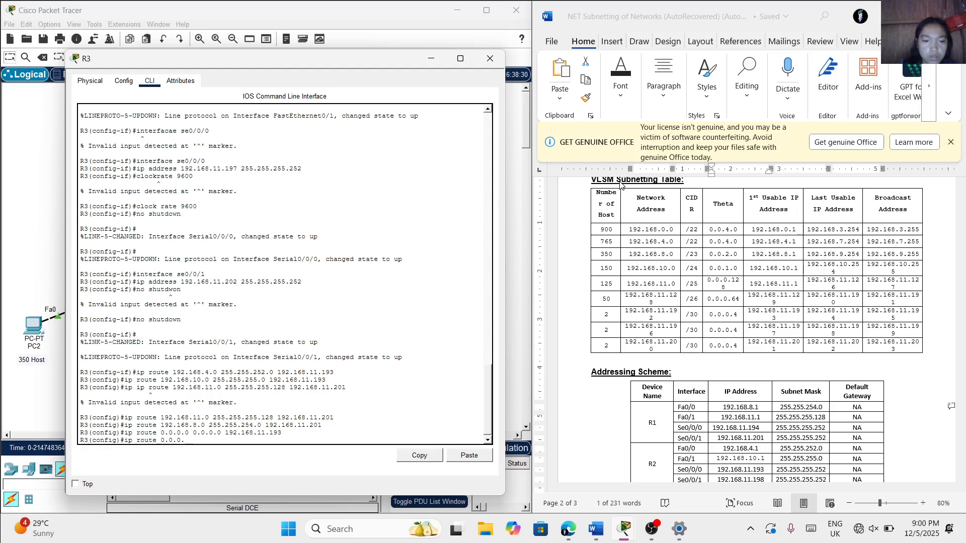
{"action": "type", "text": ".0.0 0.0.0.0"}
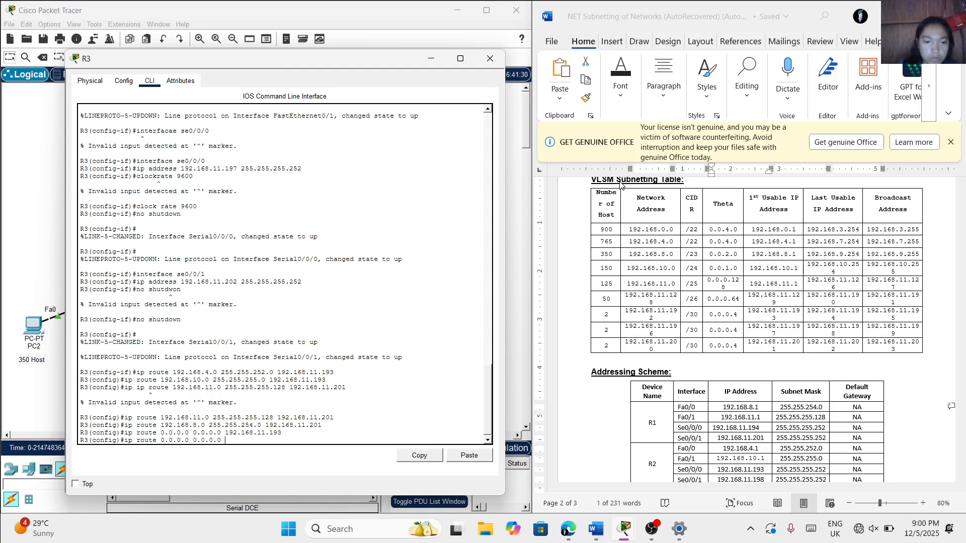
{"action": "type", "text": " 192.168"}
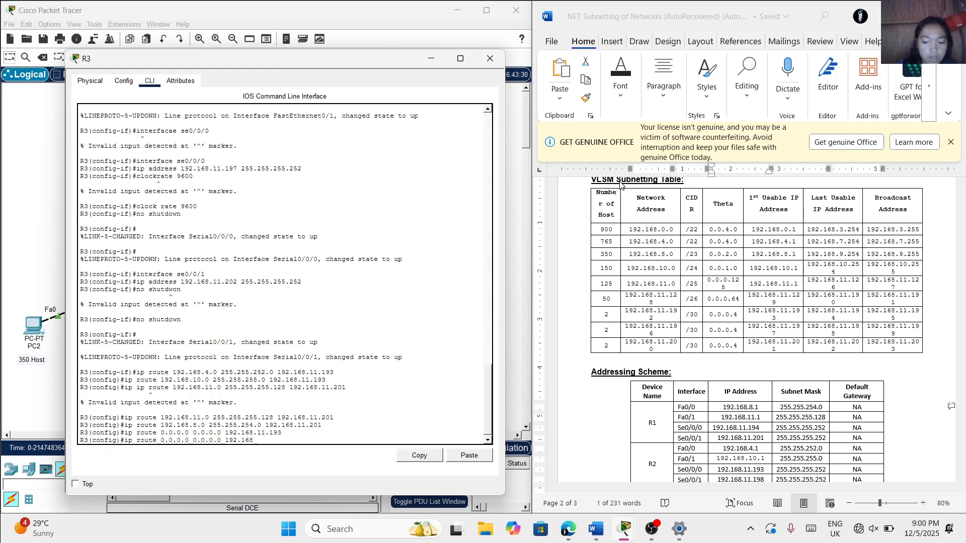
{"action": "type", "text": ".11.201"}
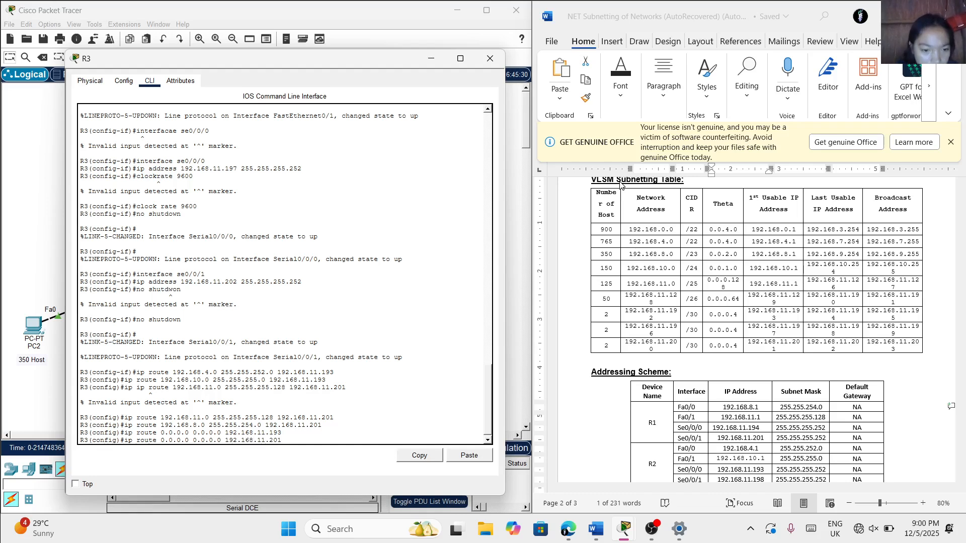
{"action": "key", "text": "Return"}
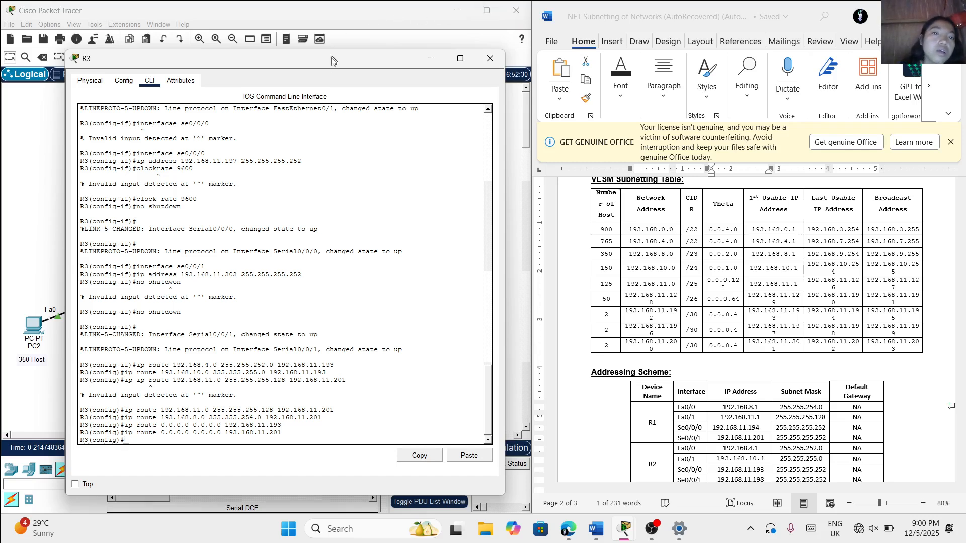
{"action": "left_click_drag", "start_coordinate": [332, 64], "coordinate": [630, 59]}
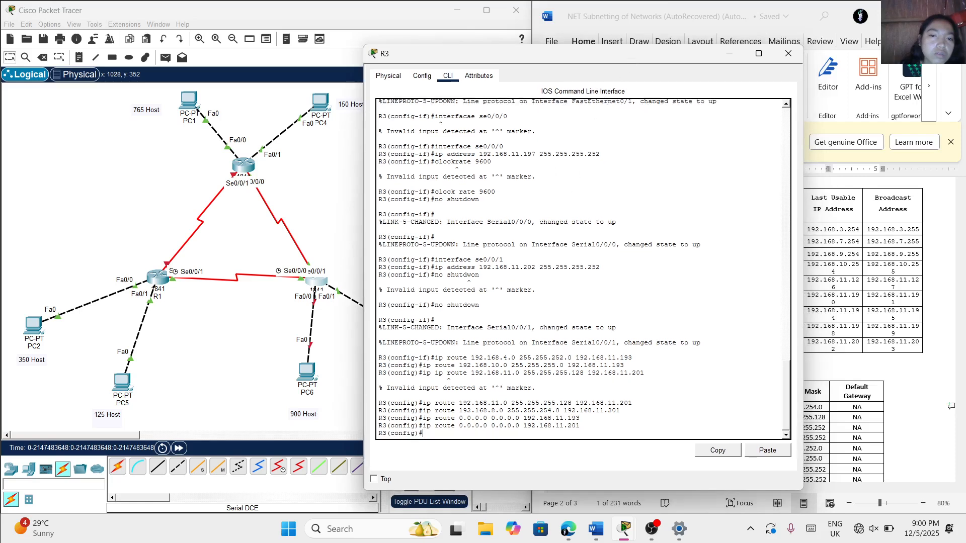
{"action": "scroll", "coordinate": [584, 268], "scroll_direction": "up", "scroll_amount": 2}
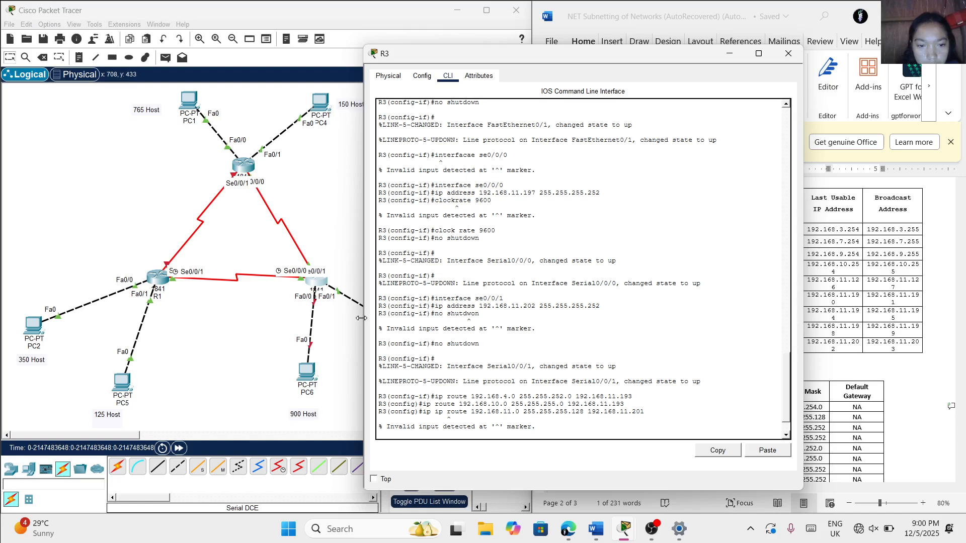
{"action": "scroll", "coordinate": [442, 288], "scroll_direction": "down", "scroll_amount": 2}
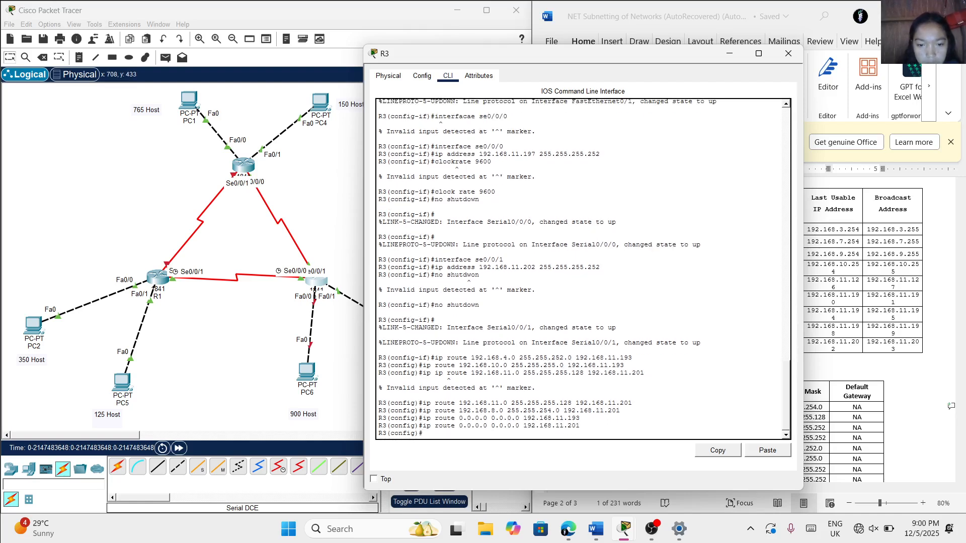
{"action": "key", "text": "Return"}
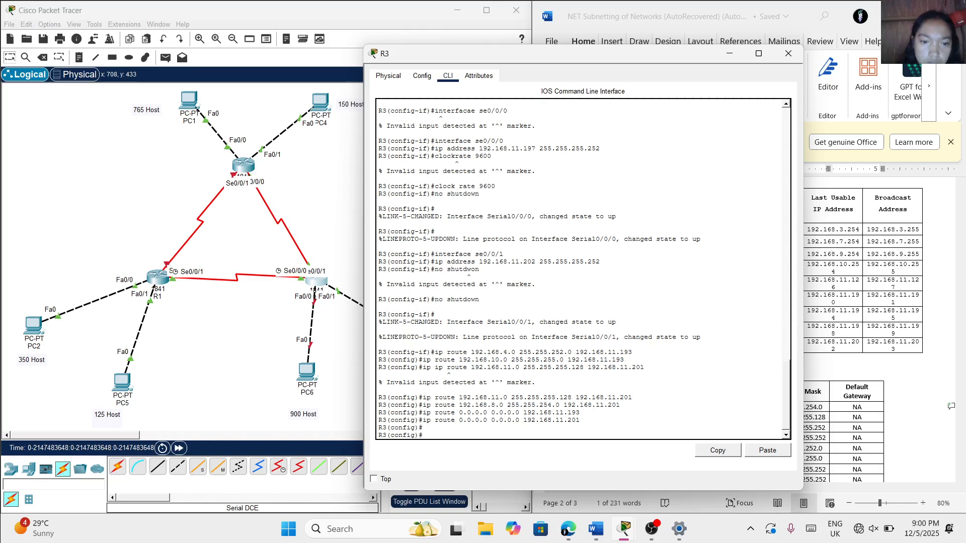
{"action": "left_click_drag", "start_coordinate": [587, 55], "coordinate": [326, 55]}
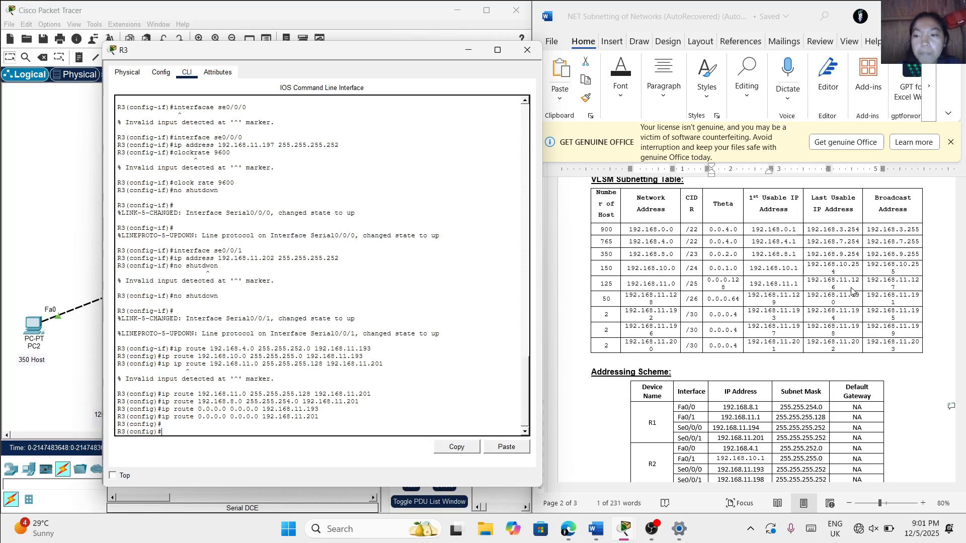
Consult the network diagram in the document and enter configuration mode for R3's interface fa0/0
{"action": "scroll", "coordinate": [835, 296], "scroll_direction": "up", "scroll_amount": 10}
{"action": "scroll", "coordinate": [835, 296], "scroll_direction": "up", "scroll_amount": 1}
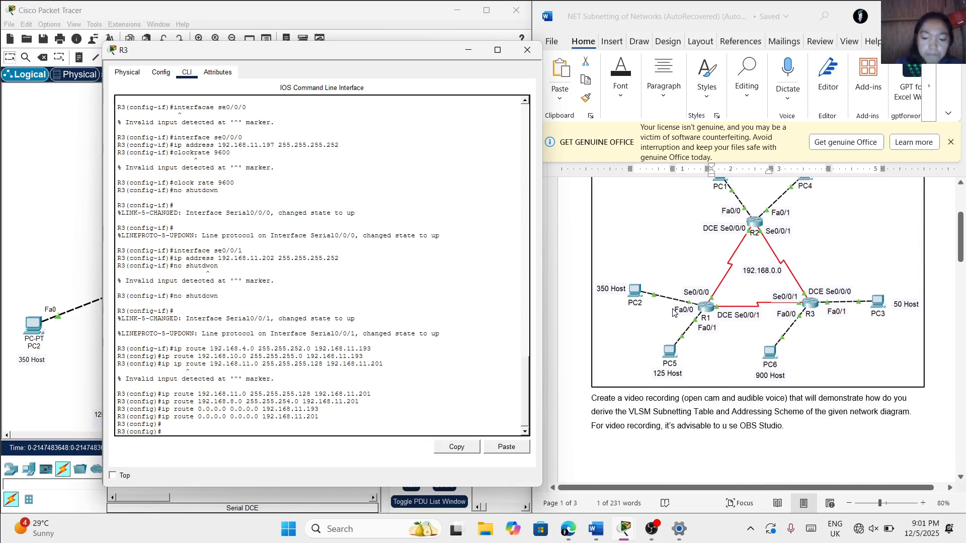
{"action": "type", "text": "interfa"}
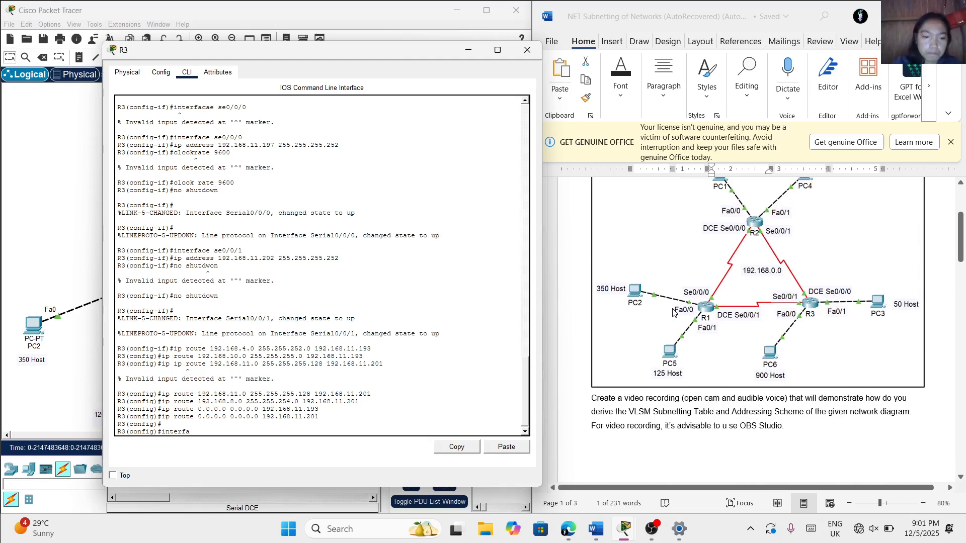
{"action": "type", "text": "ce"}
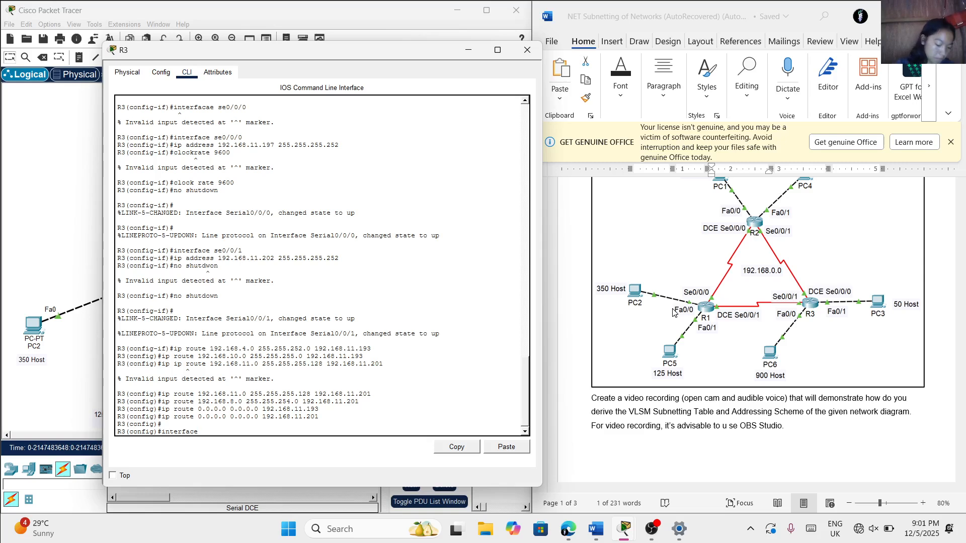
{"action": "type", "text": " fa0"}
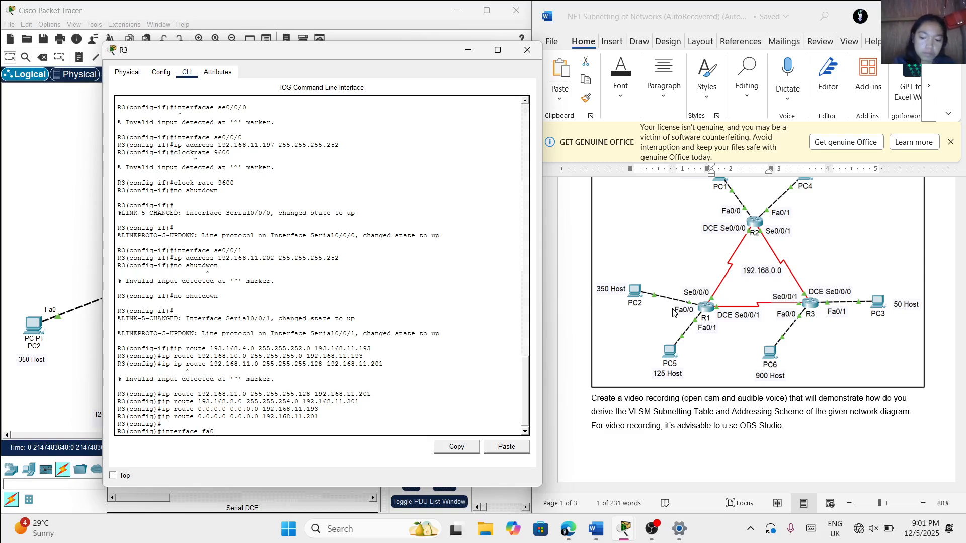
{"action": "type", "text": "/0"}
{"action": "key", "text": "Return"}
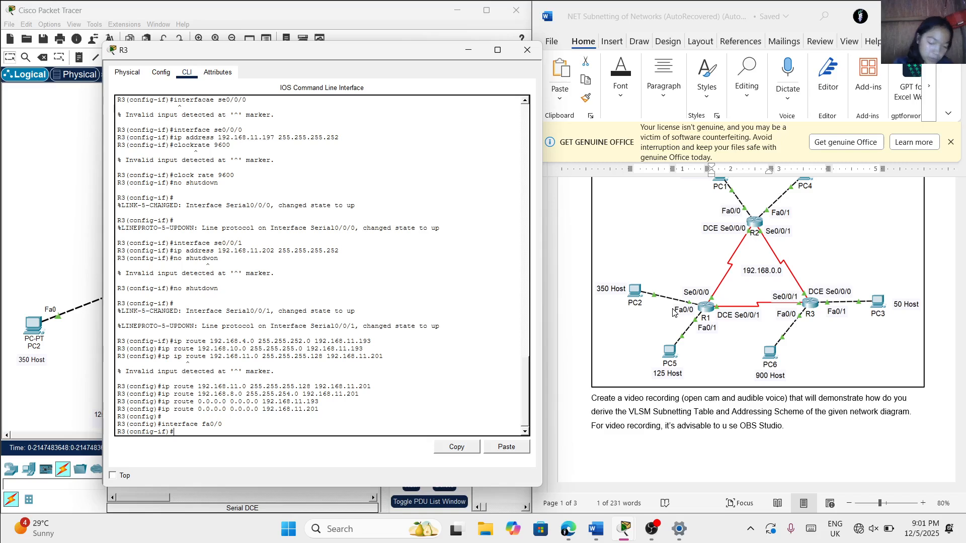
Assign IP address 192.168.0.1 with mask 255.255.252.0 to R3's interface fa0/0, following the document's addressing scheme
{"action": "type", "text": "ip ad"}
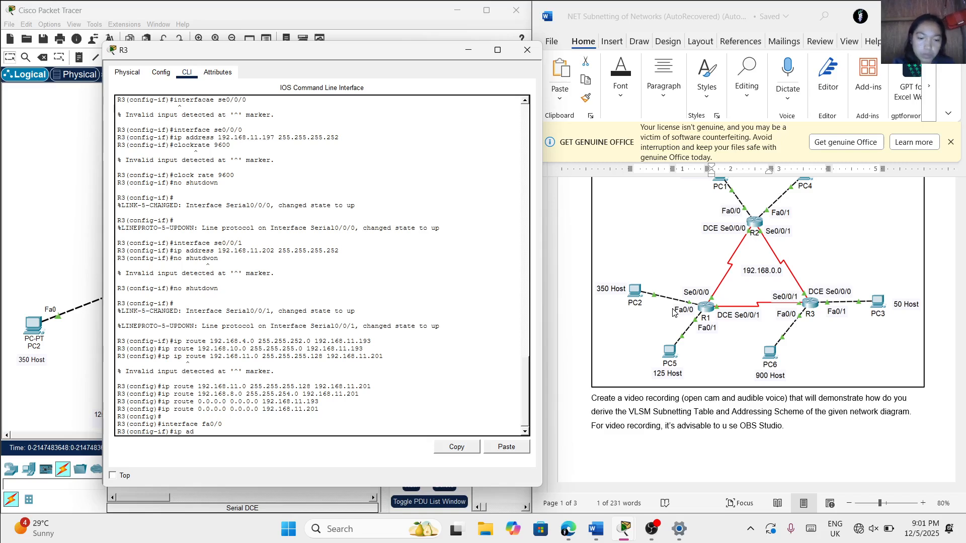
{"action": "type", "text": "dress"}
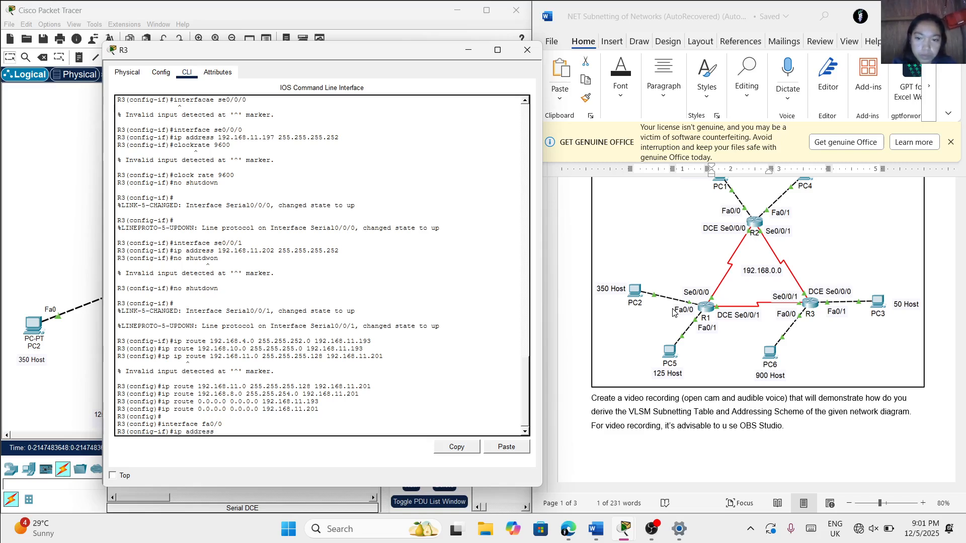
{"action": "scroll", "coordinate": [762, 358], "scroll_direction": "down", "scroll_amount": 3}
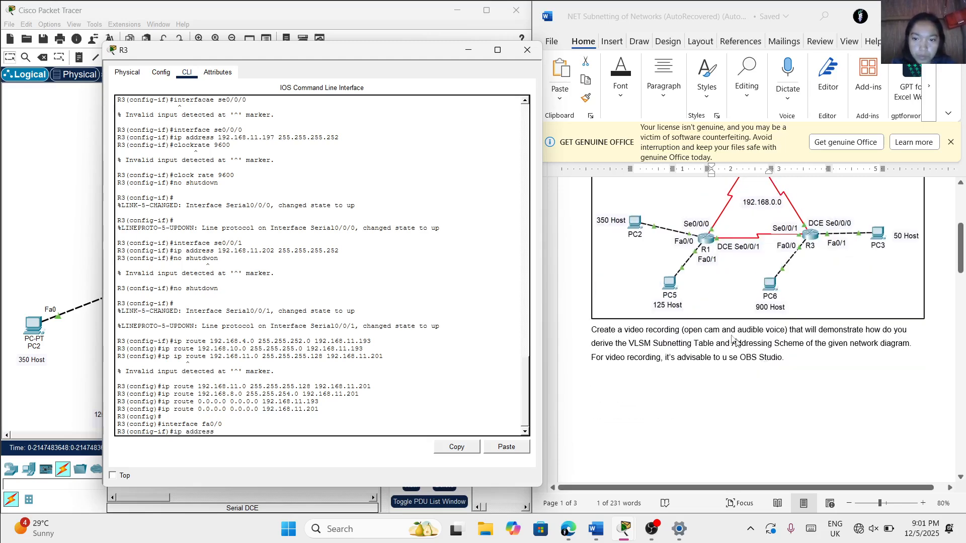
{"action": "scroll", "coordinate": [673, 298], "scroll_direction": "up", "scroll_amount": 1, "text": "ctrl"}
{"action": "scroll", "coordinate": [685, 410], "scroll_direction": "down", "scroll_amount": 4}
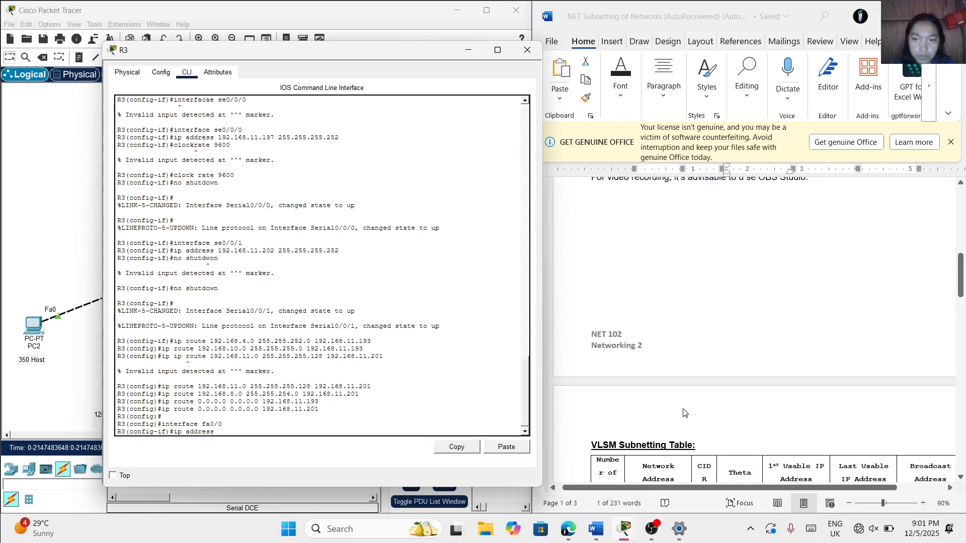
{"action": "scroll", "coordinate": [684, 413], "scroll_direction": "down", "scroll_amount": 3, "text": "ctrl"}
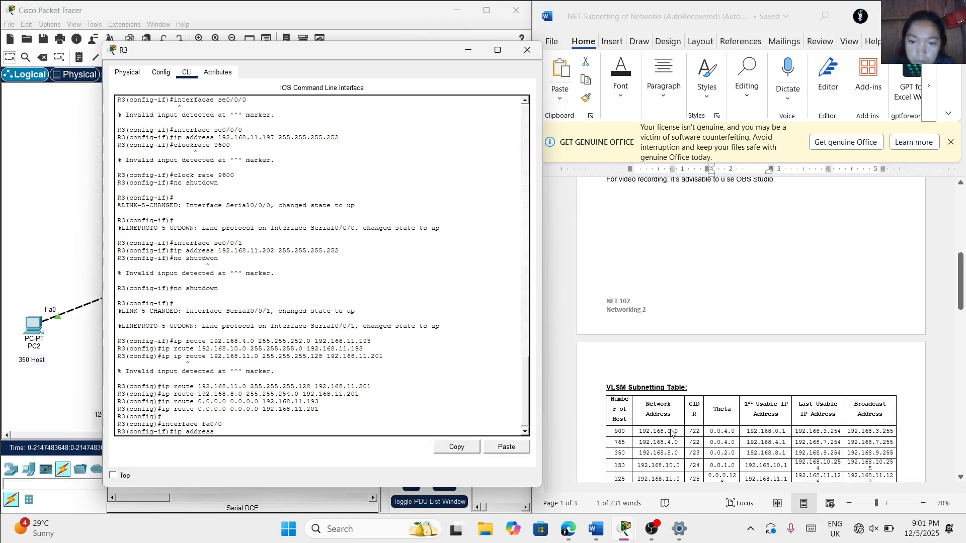
{"action": "scroll", "coordinate": [671, 431], "scroll_direction": "down", "scroll_amount": 1}
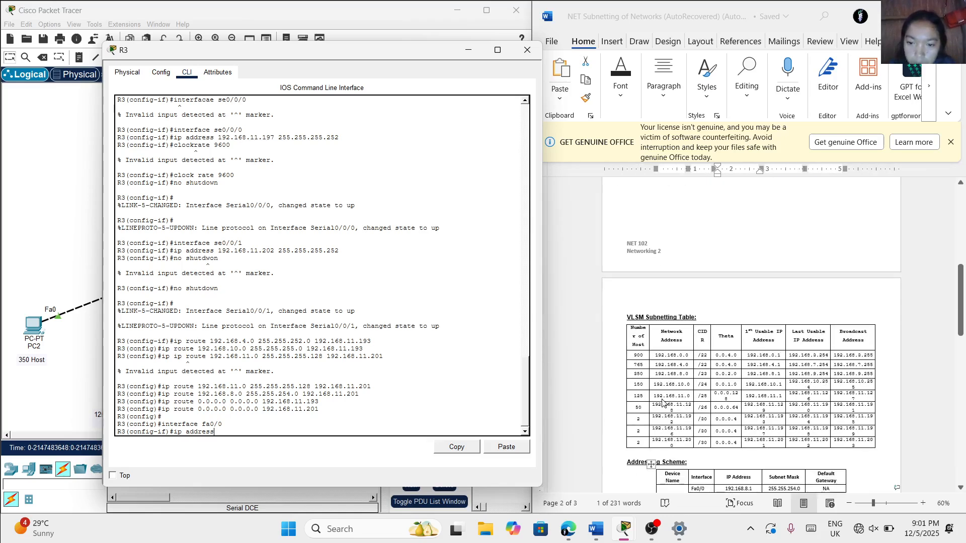
{"action": "type", "text": "192"}
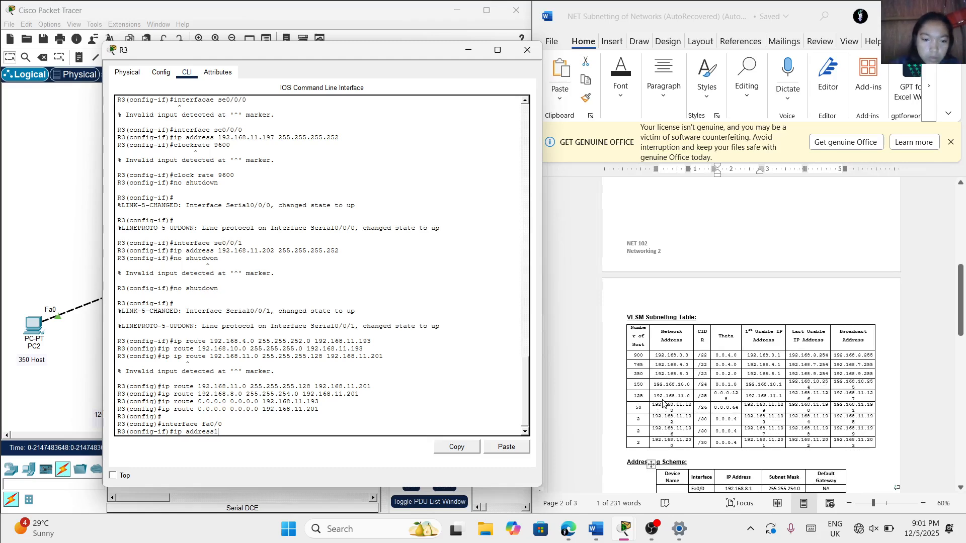
{"action": "key", "text": "BackSpace"}
{"action": "key", "text": "BackSpace"}
{"action": "key", "text": "BackSpace"}
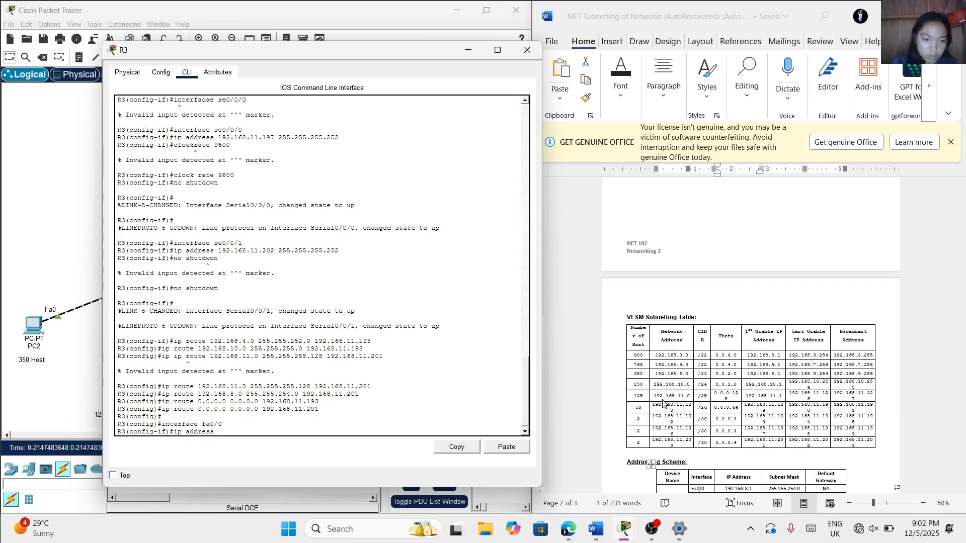
{"action": "type", "text": "192"}
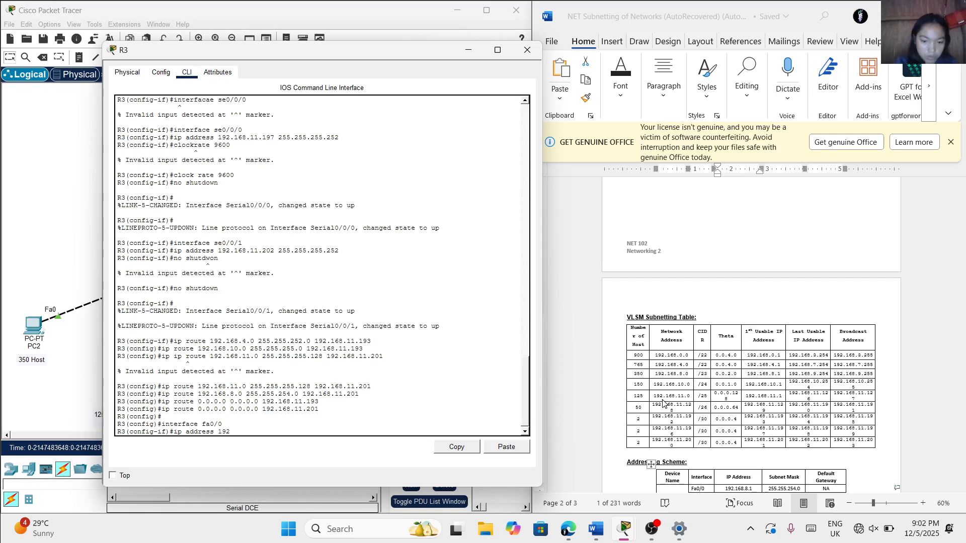
{"action": "type", "text": ".168."}
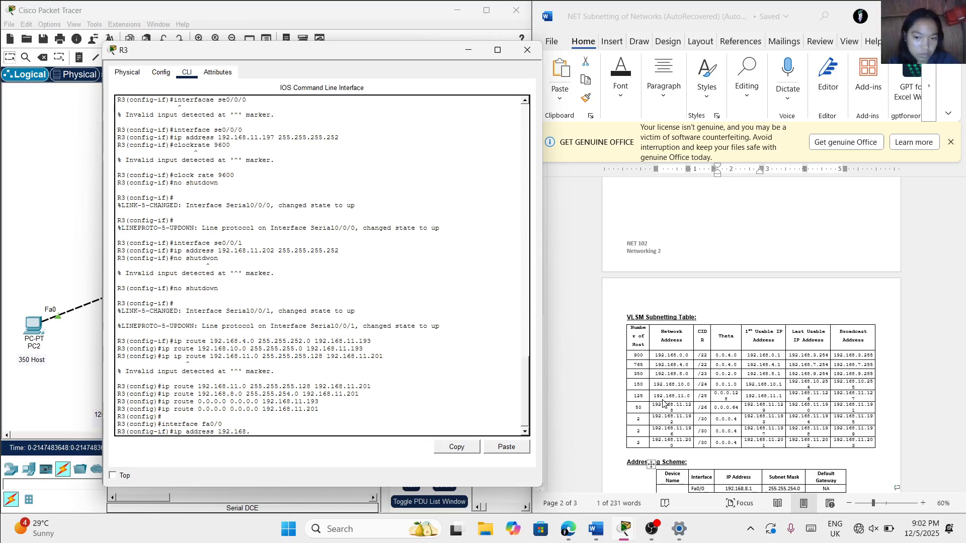
{"action": "scroll", "coordinate": [664, 402], "scroll_direction": "down", "scroll_amount": 3}
{"action": "scroll", "coordinate": [684, 414], "scroll_direction": "down", "scroll_amount": 3}
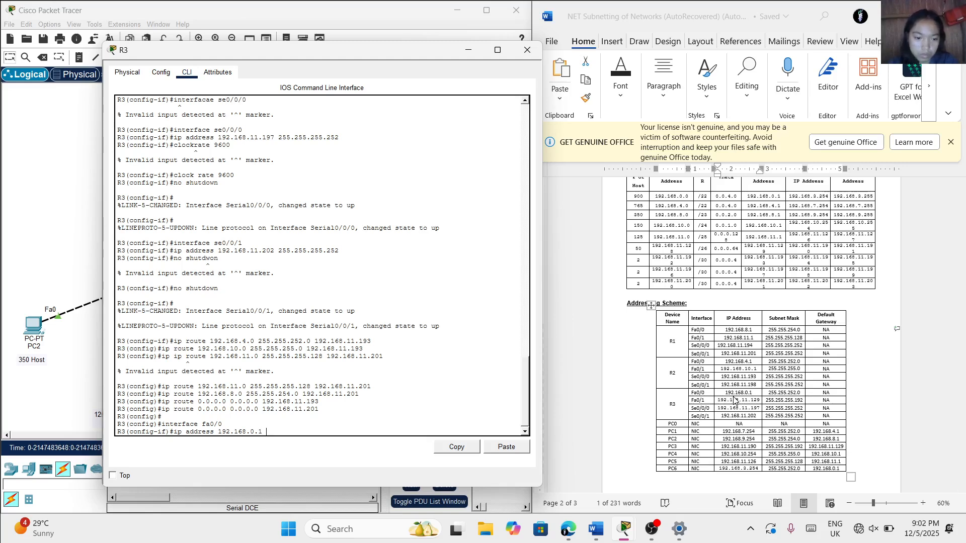
{"action": "type", "text": "55"}
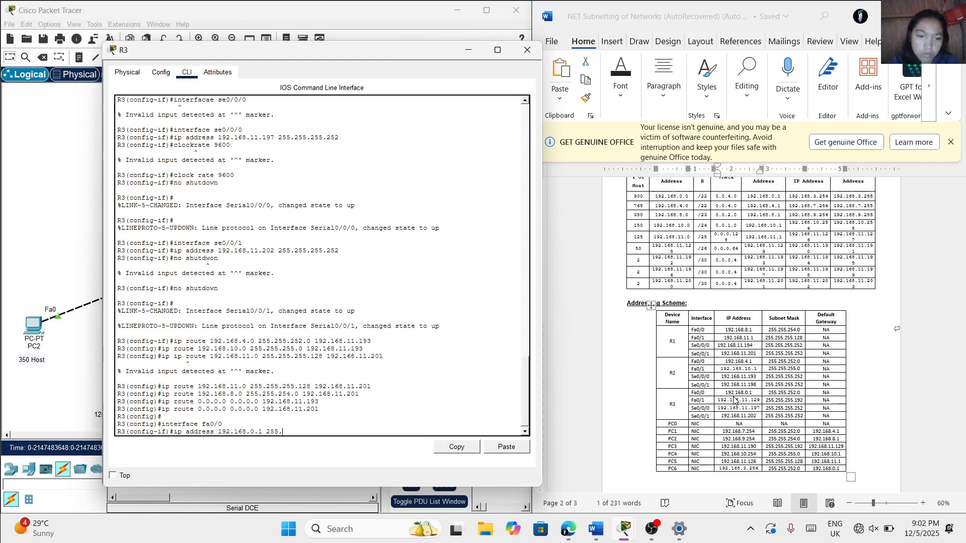
{"action": "type", "text": ".255"}
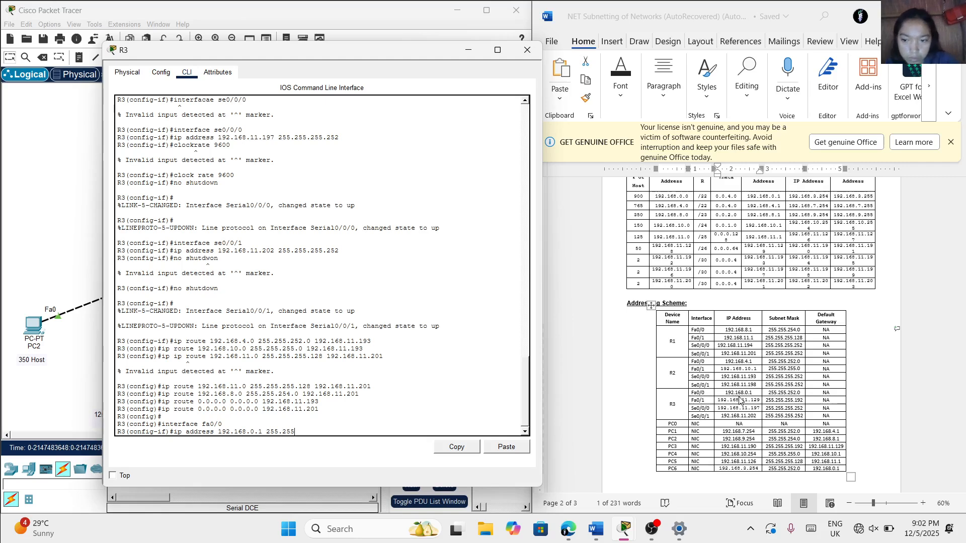
{"action": "type", "text": "."}
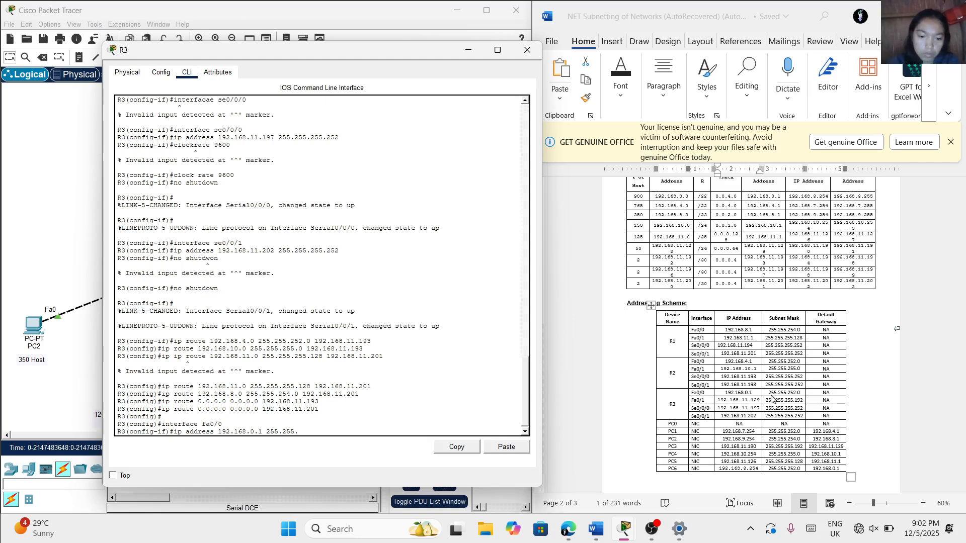
{"action": "type", "text": "252.0"}
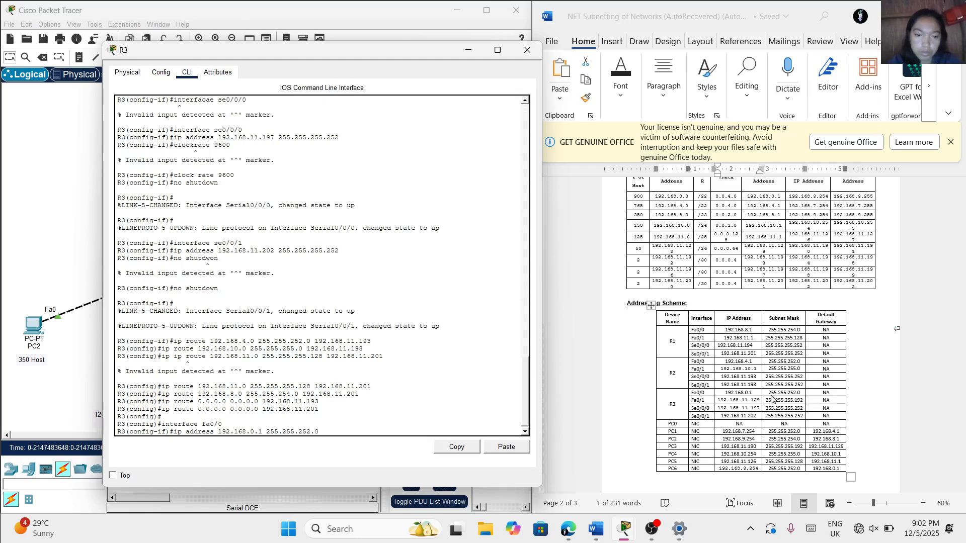
{"action": "key", "text": "Return"}
Enable R3's interface fa0/0 with the no shutdown command
{"action": "type", "text": "no sh"}
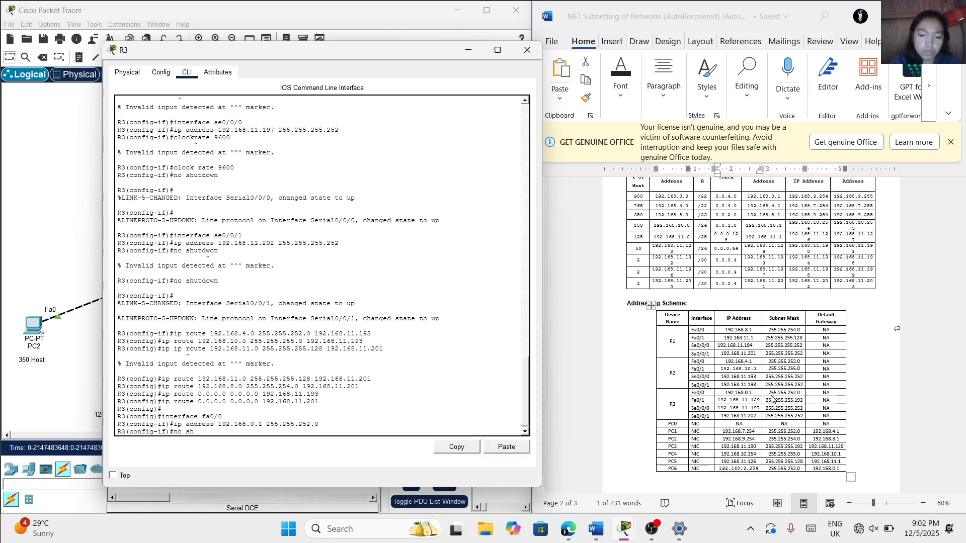
{"action": "type", "text": "utd"}
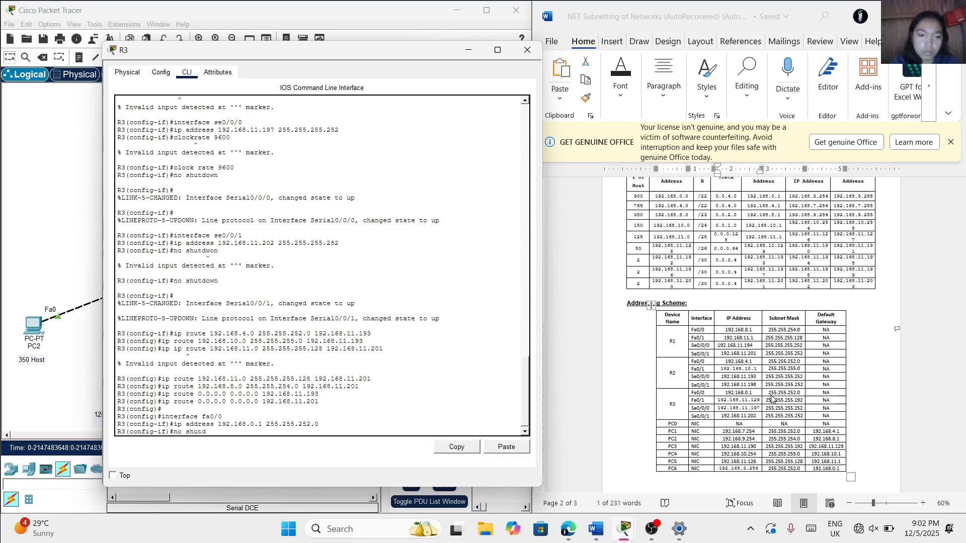
{"action": "type", "text": "own"}
{"action": "key", "text": "Return"}
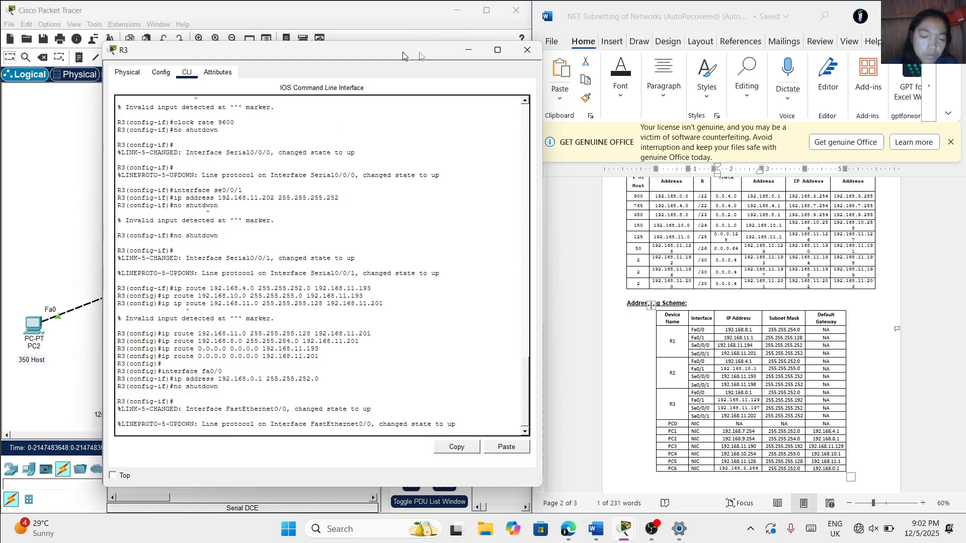
Bring the network topology into full view, switch it to Simulation mode and limit the event filters to ICMP only
{"action": "left_click_drag", "start_coordinate": [402, 55], "coordinate": [732, 62]}
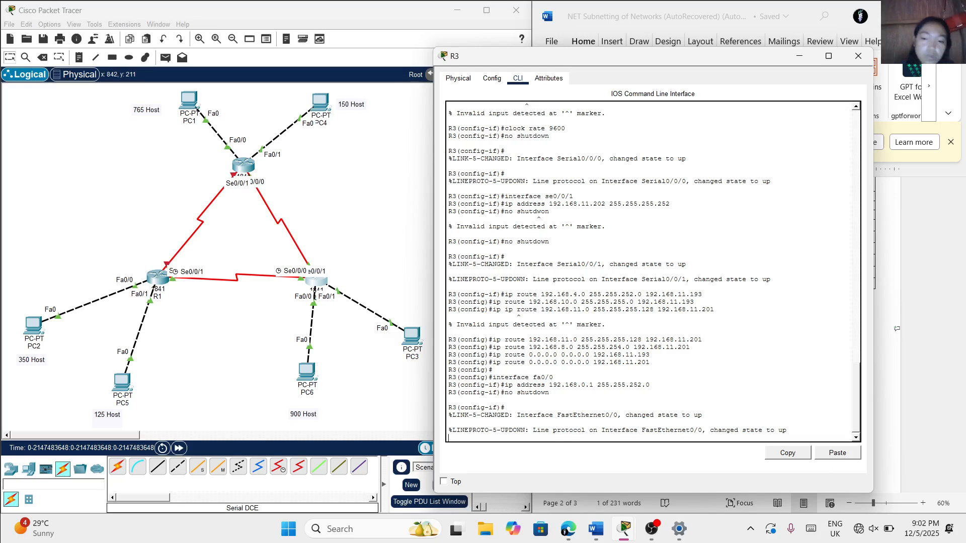
{"action": "left_click", "coordinate": [349, 260]}
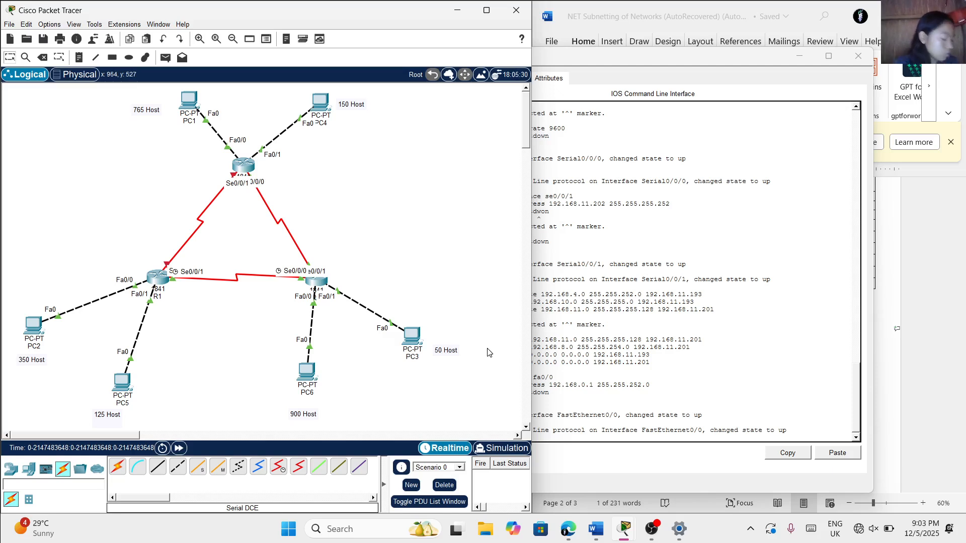
{"action": "left_click", "coordinate": [496, 445]}
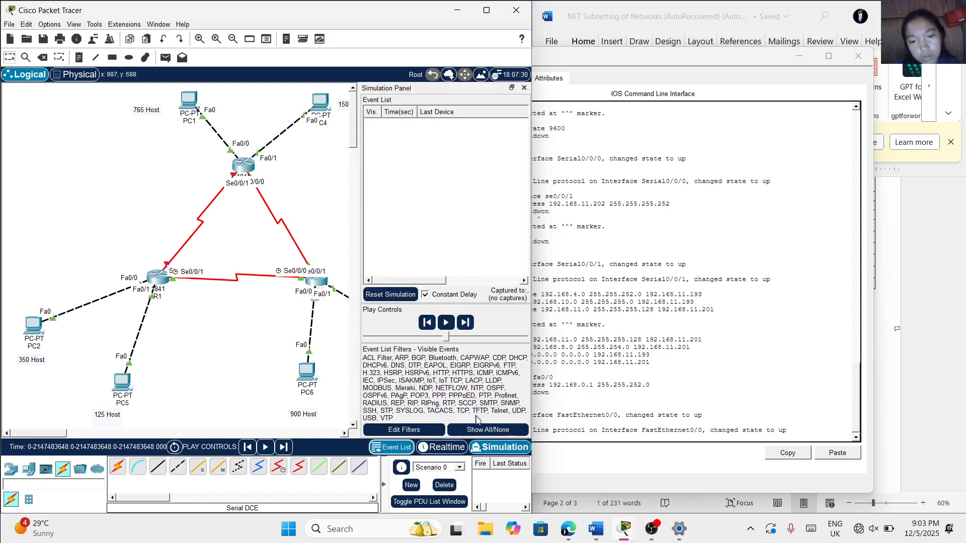
{"action": "left_click", "coordinate": [485, 434]}
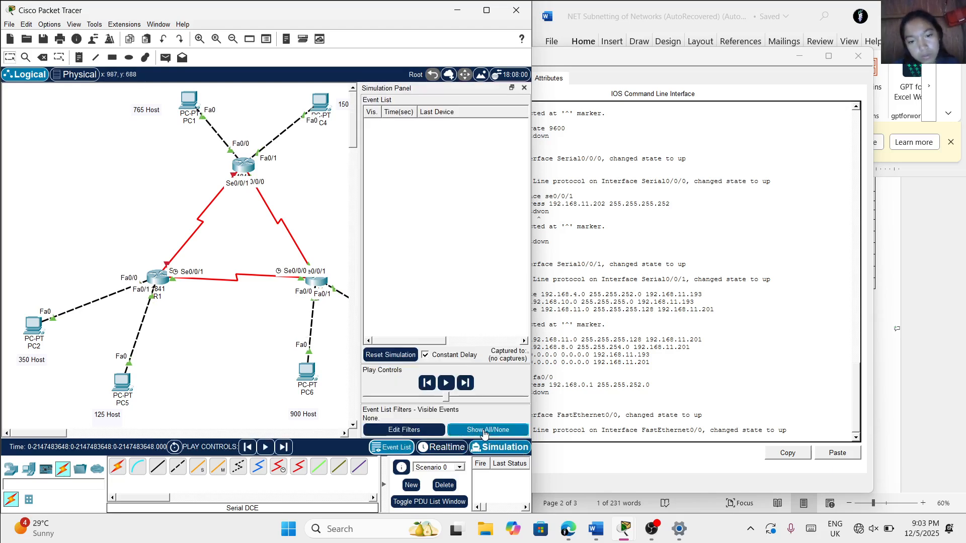
{"action": "left_click", "coordinate": [408, 432]}
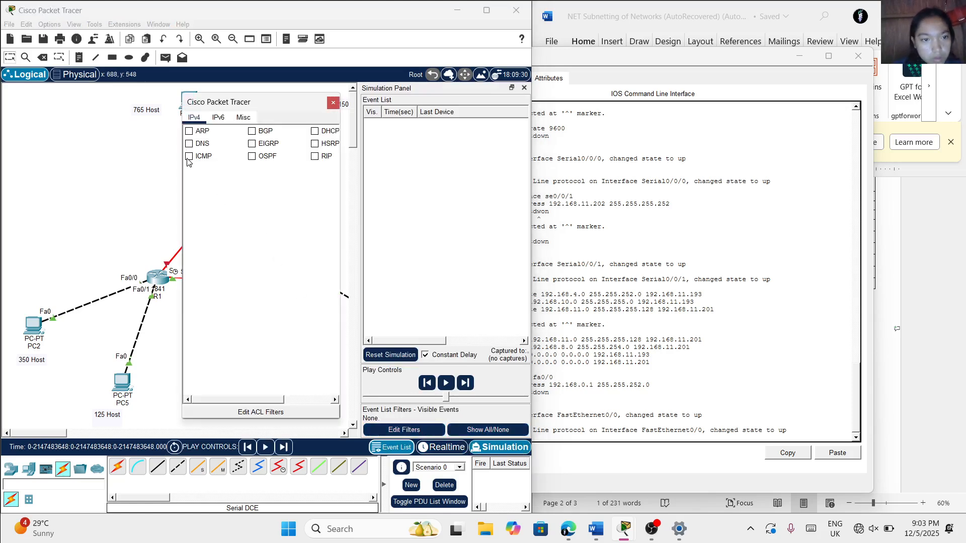
{"action": "left_click", "coordinate": [144, 164]}
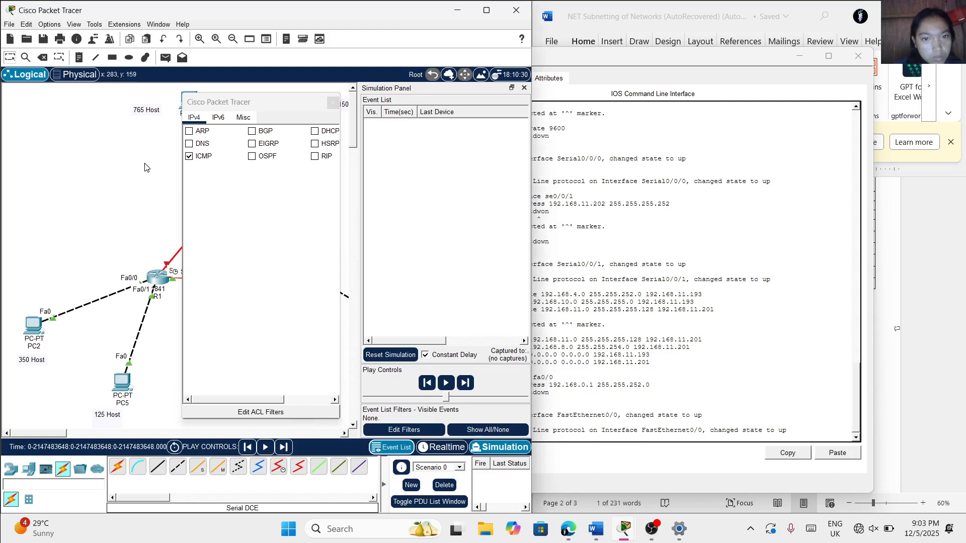
{"action": "left_click", "coordinate": [487, 11]}
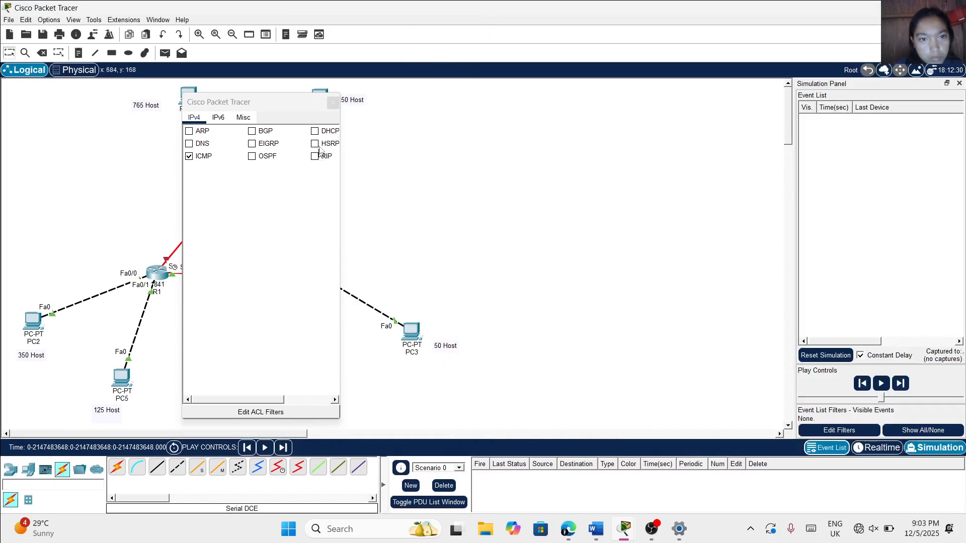
{"action": "left_click", "coordinate": [333, 103]}
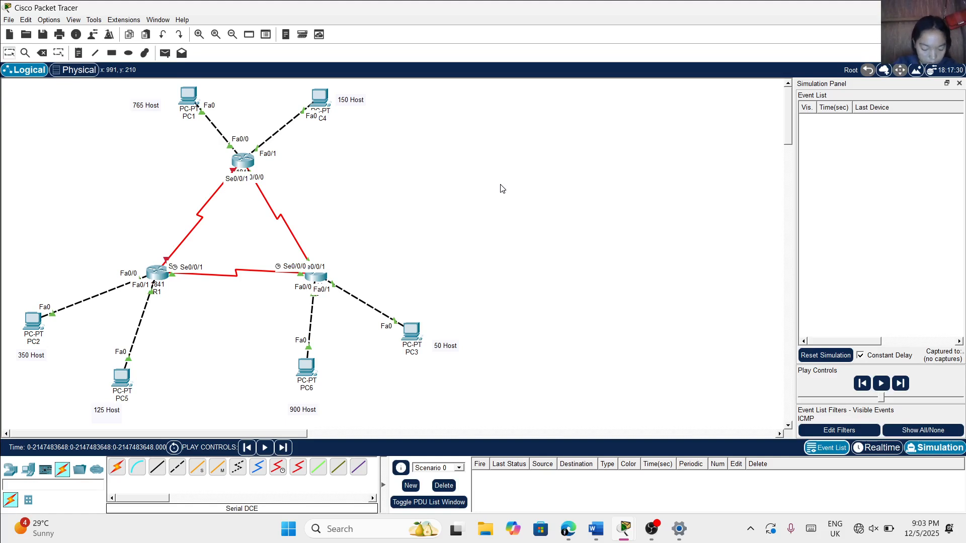
Add a simple PDU with PC1 as source and PC2 as destination
{"action": "left_click", "coordinate": [166, 54]}
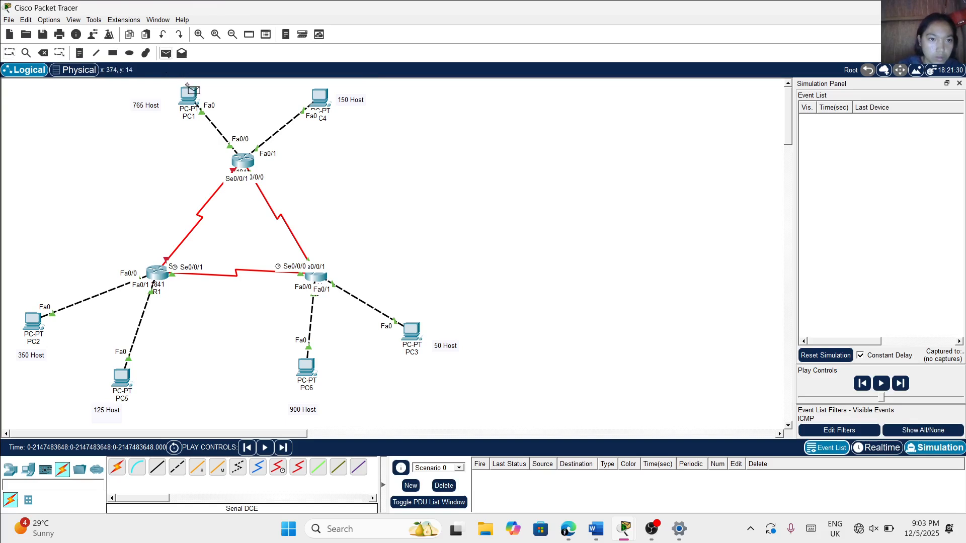
{"action": "mouse_move", "coordinate": [190, 95]}
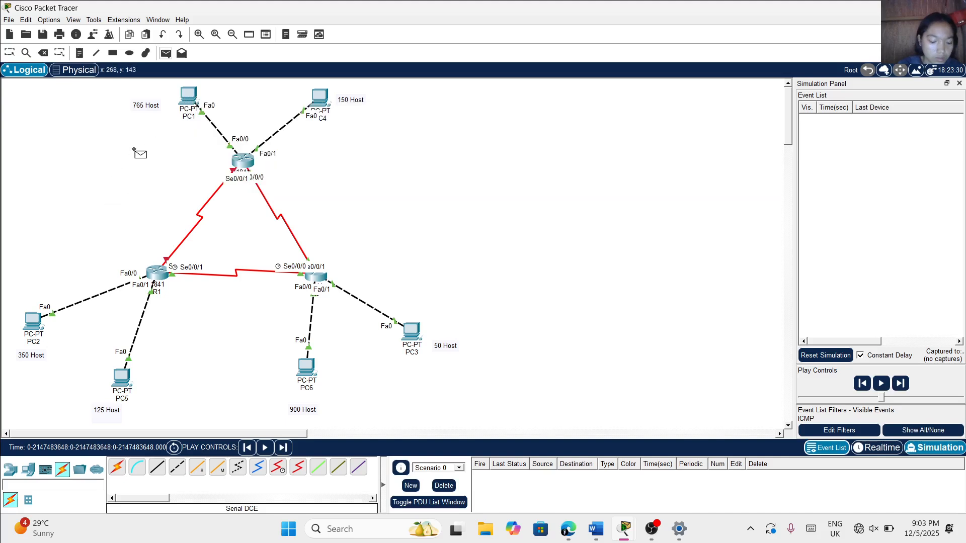
{"action": "left_click", "coordinate": [192, 100]}
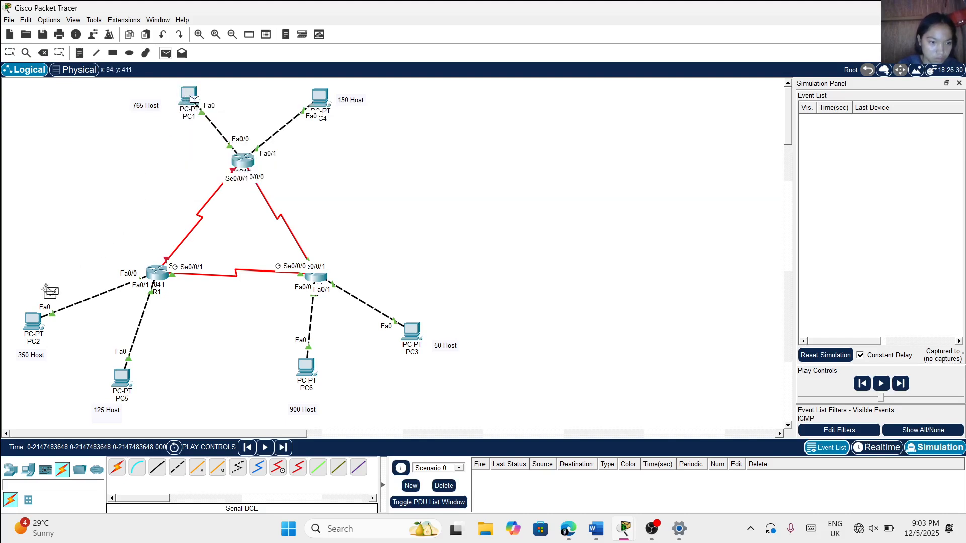
{"action": "left_click", "coordinate": [36, 321]}
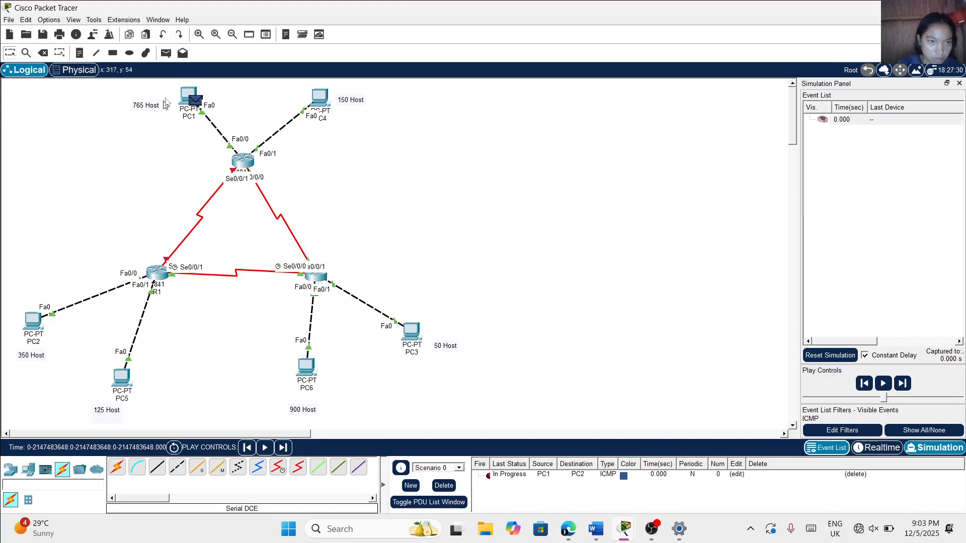
Add a simple PDU from PC1 to PC6, and play the simulation of both packets before pausing it
{"action": "left_click", "coordinate": [166, 54]}
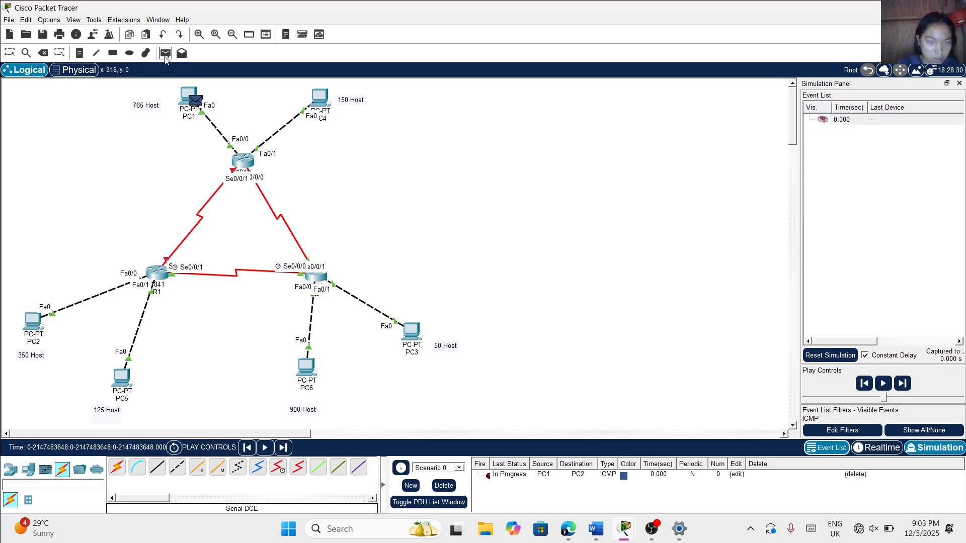
{"action": "left_click", "coordinate": [187, 91]}
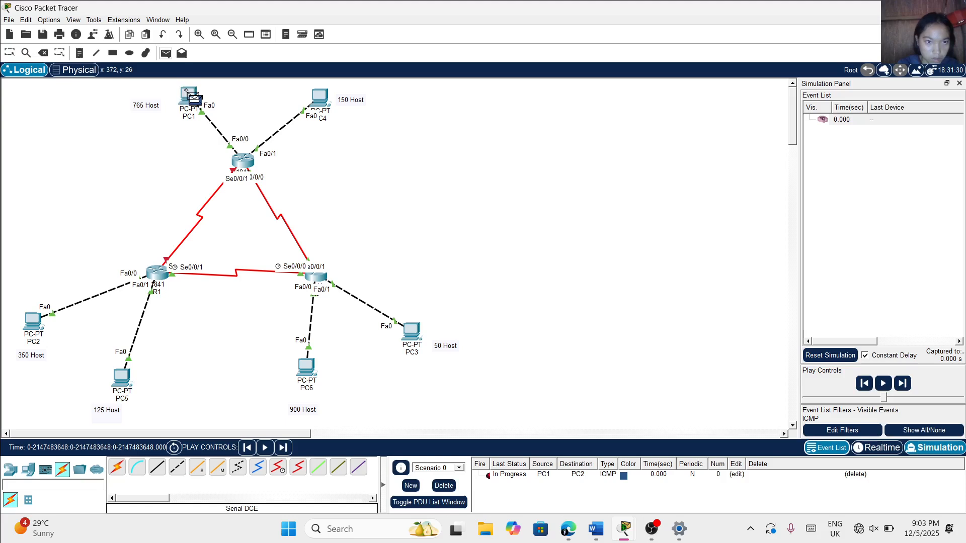
{"action": "left_click", "coordinate": [297, 363]}
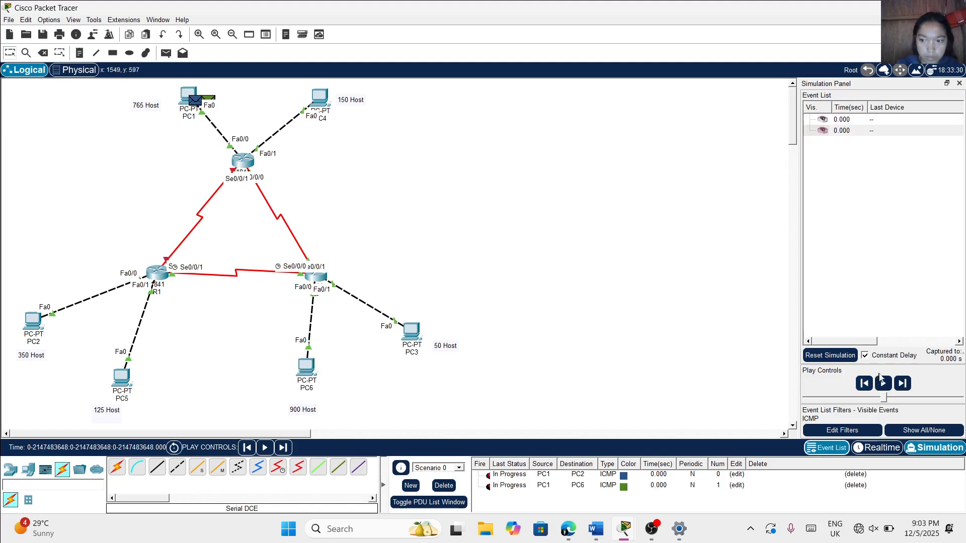
{"action": "left_click", "coordinate": [884, 384]}
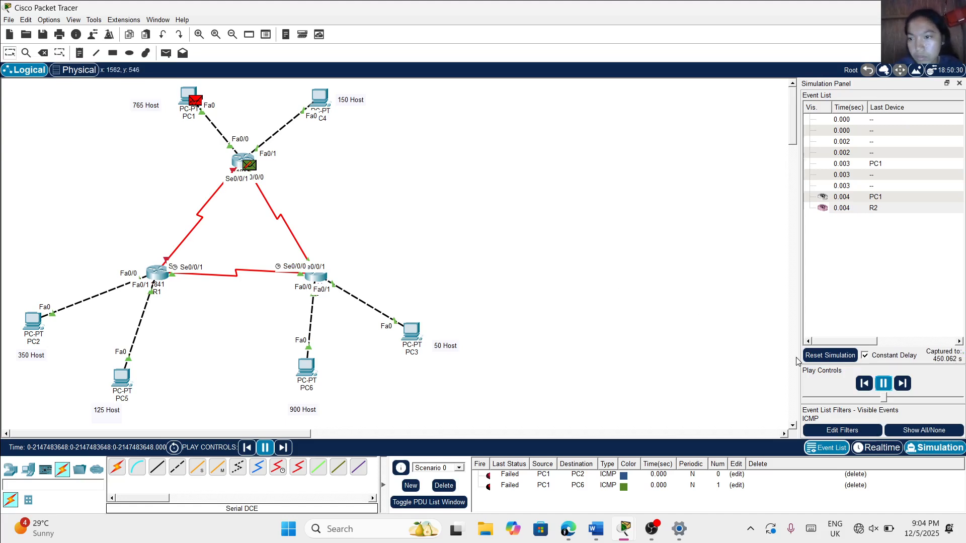
{"action": "left_click", "coordinate": [884, 385]}
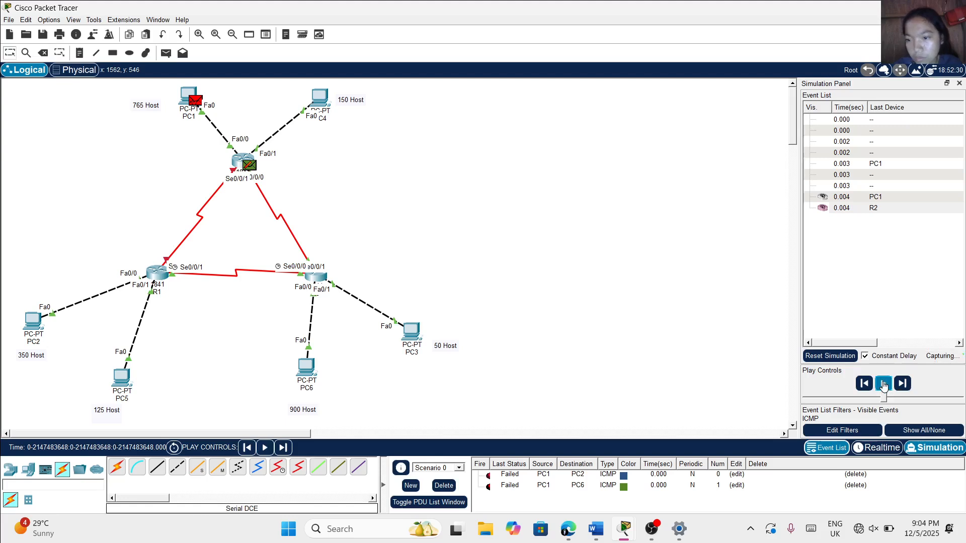